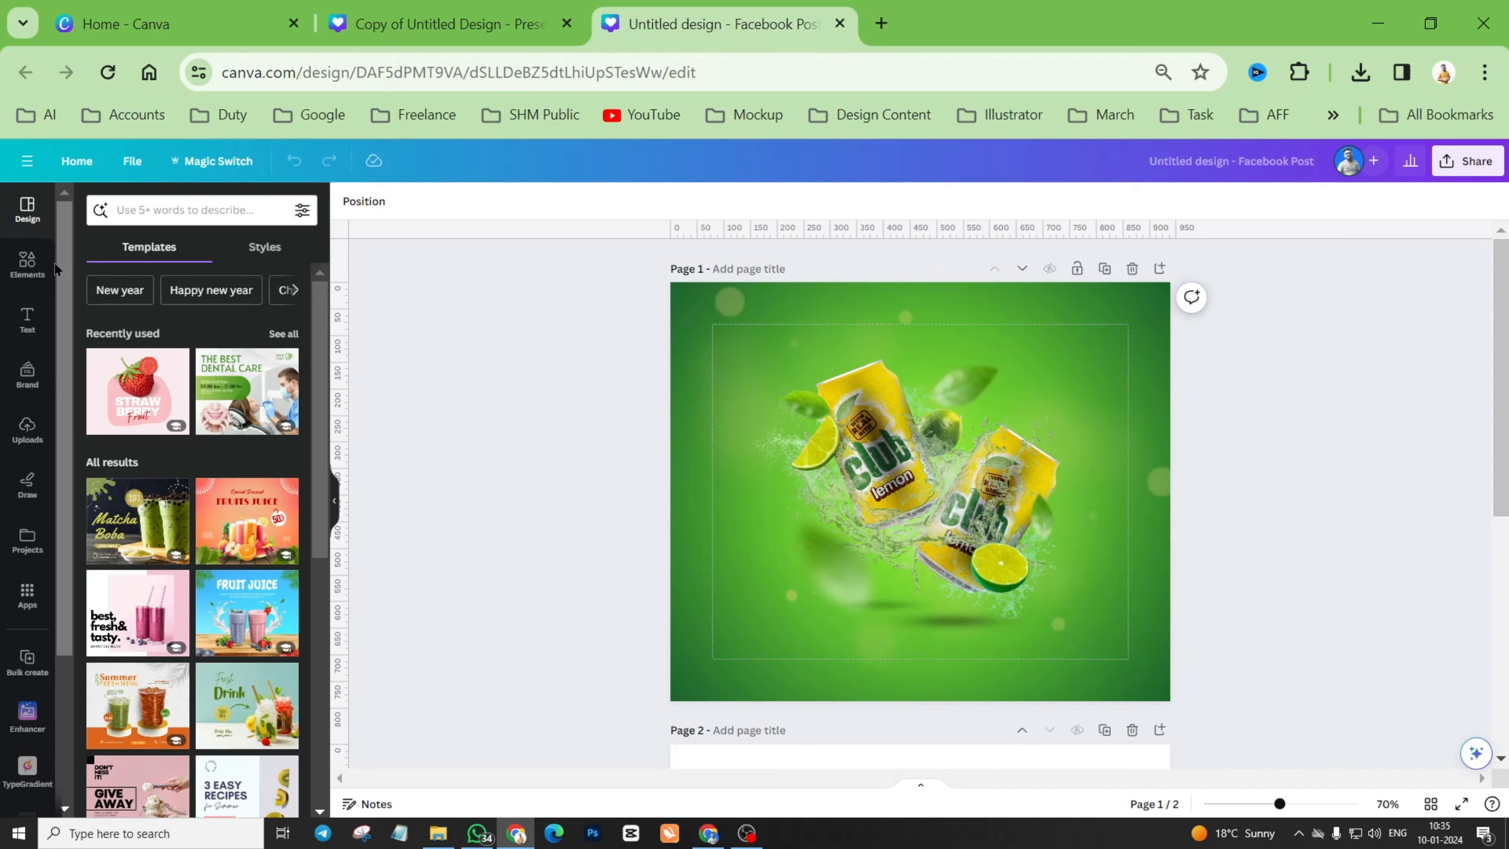
# Examine the finished lemon can design on page 1, the available elements and the uploaded images.
pyautogui.click(27, 263)
pyautogui.click(173, 214)
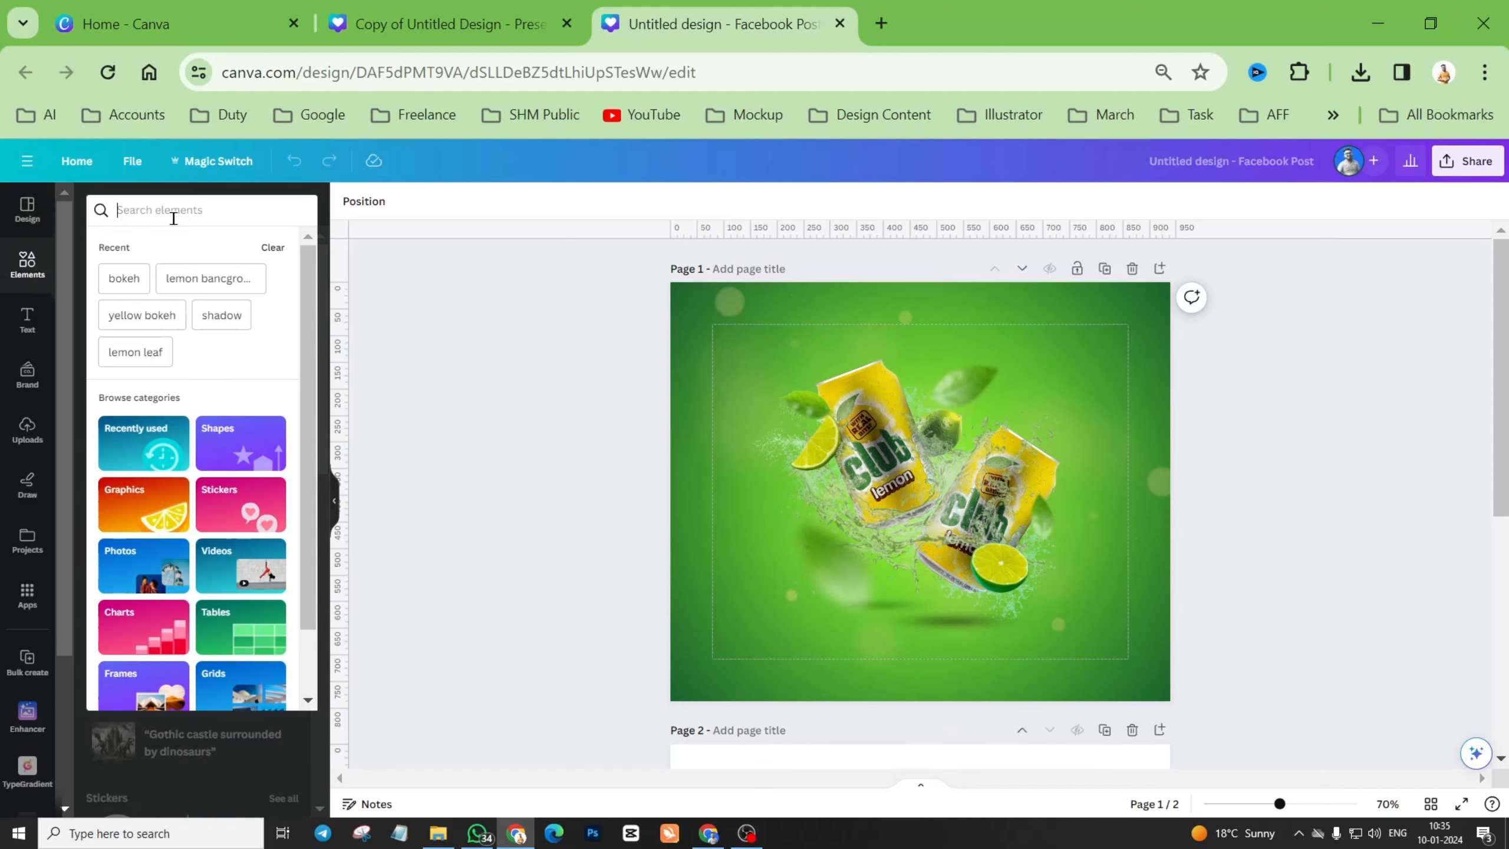
pyautogui.click(1156, 329)
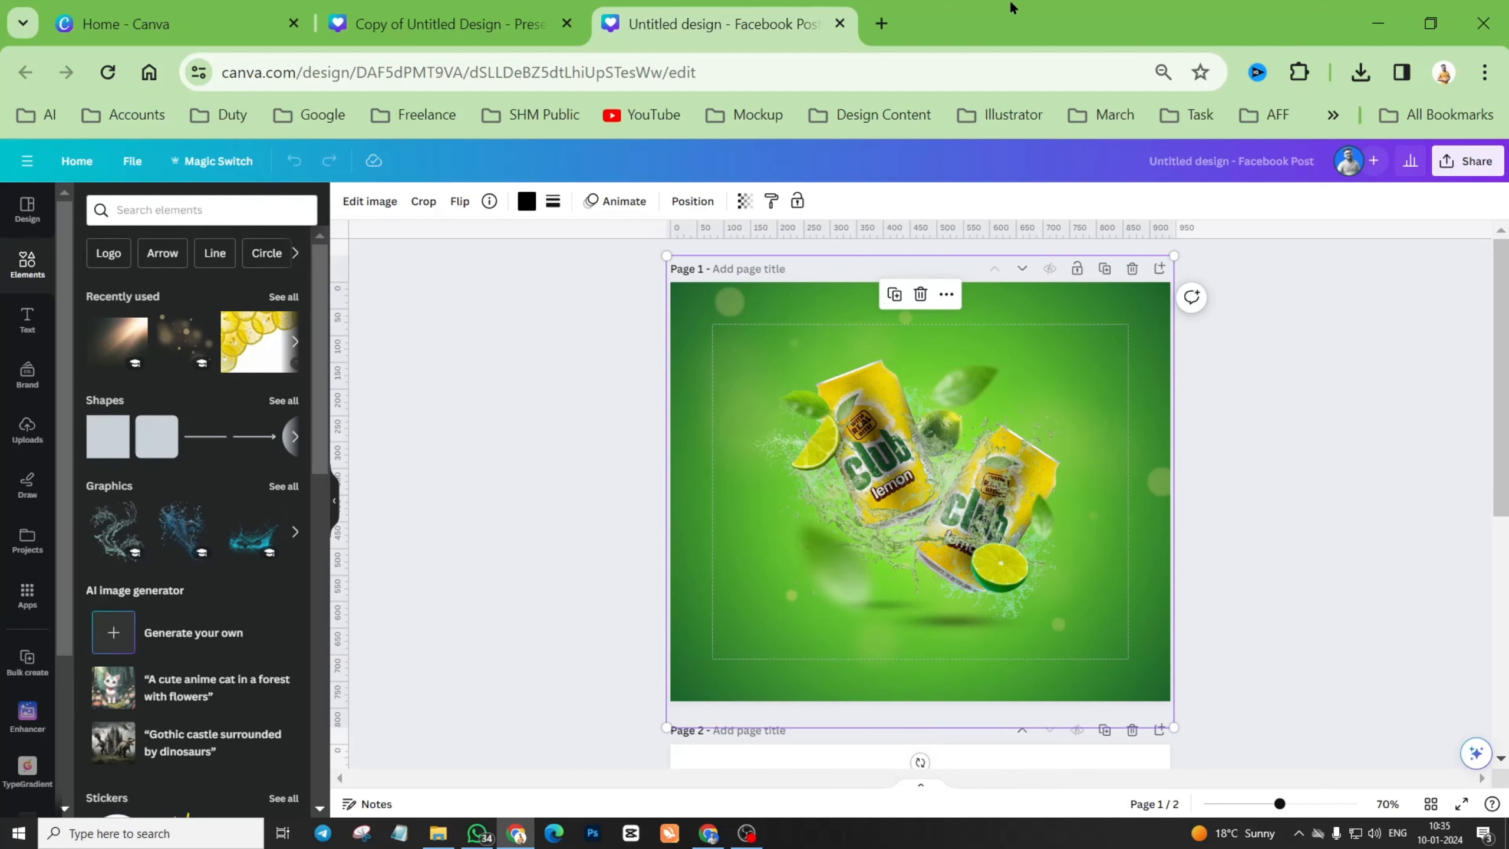
pyautogui.click(829, 451)
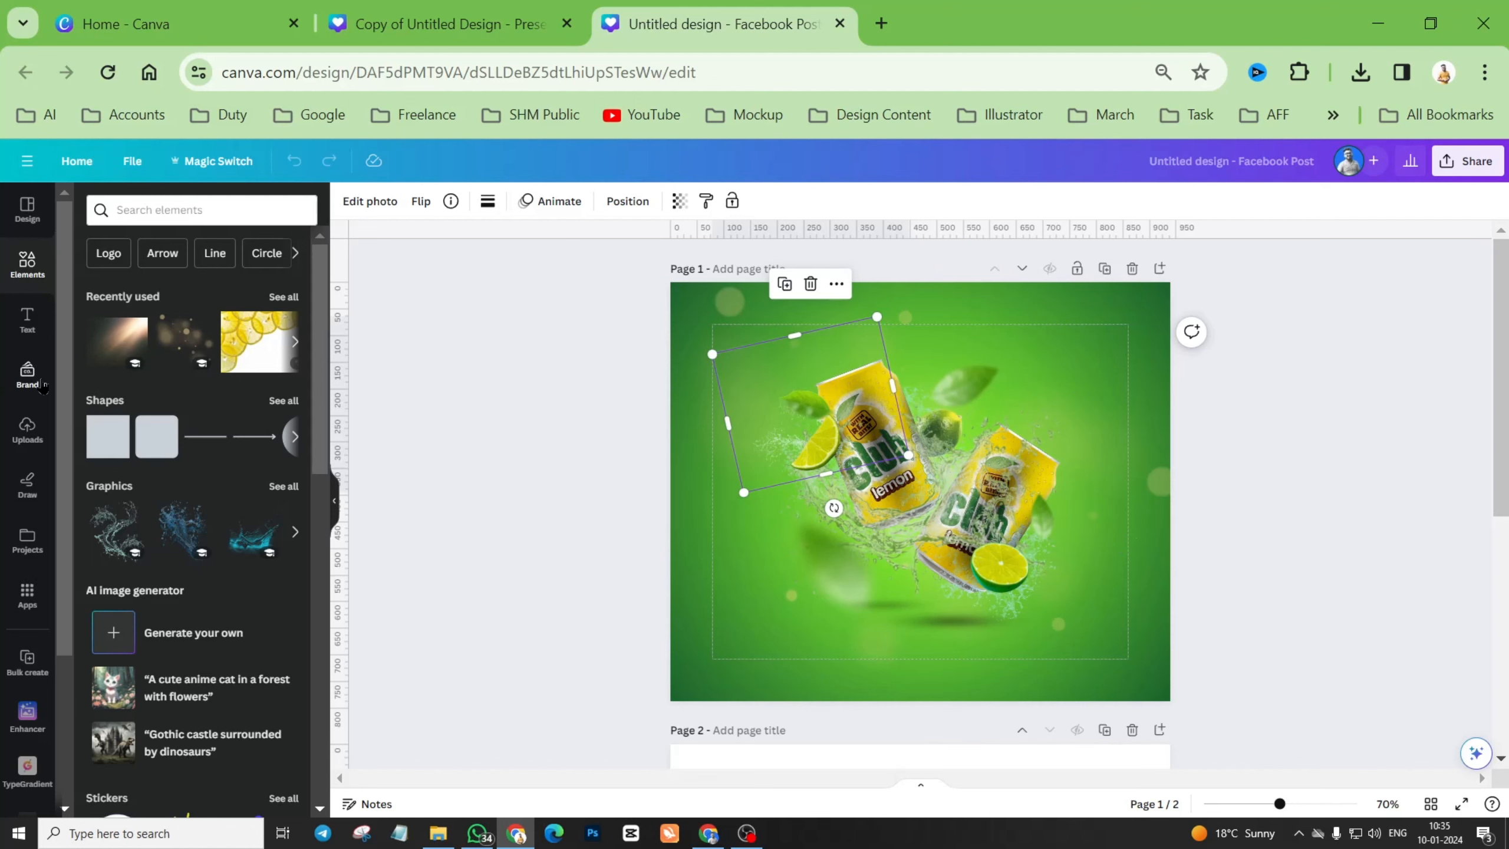
pyautogui.click(29, 441)
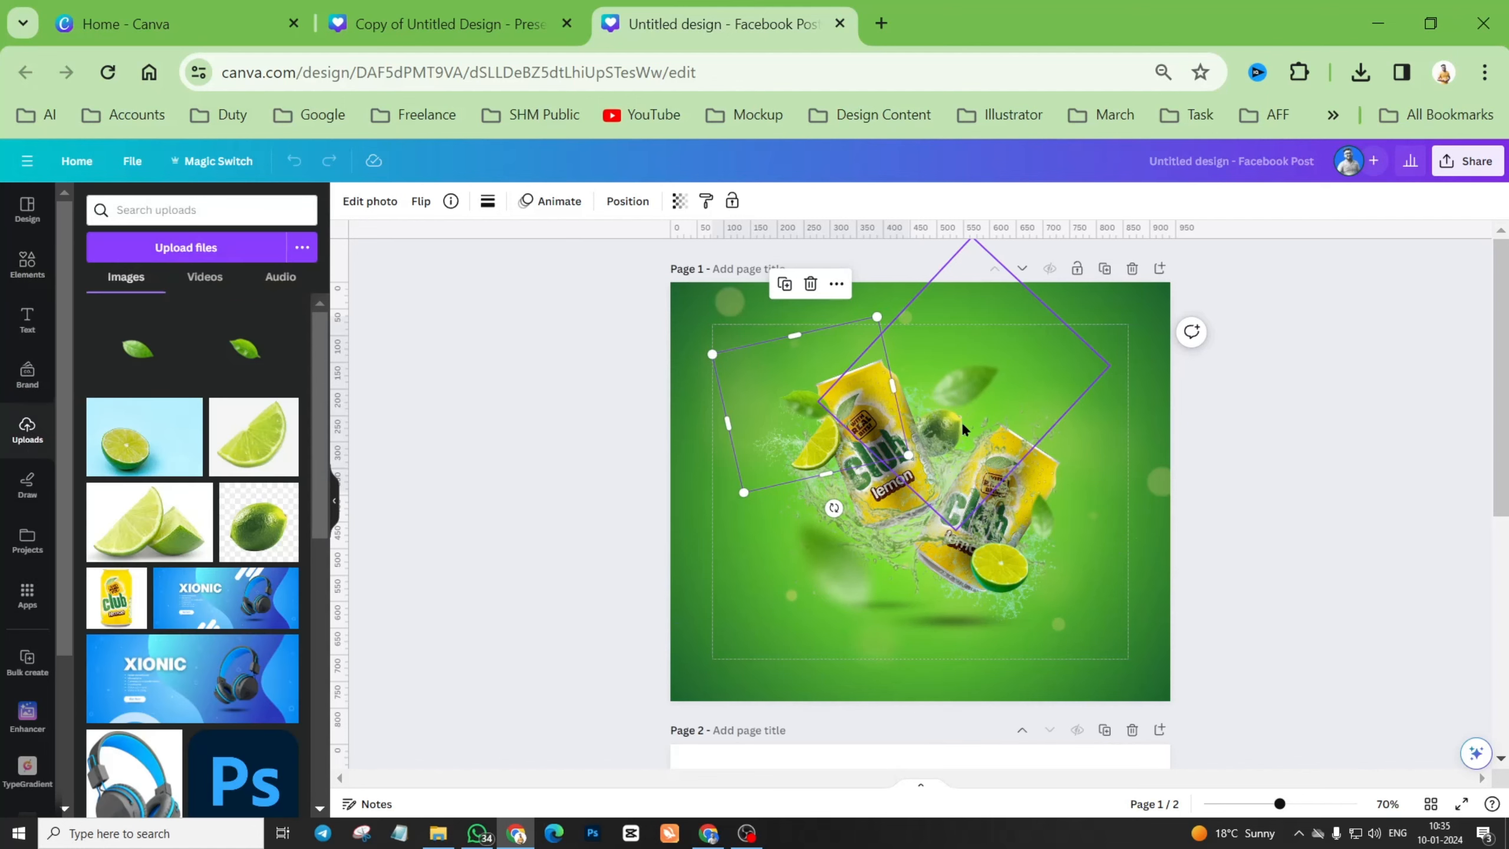
pyautogui.scroll(-7, 948, 455)
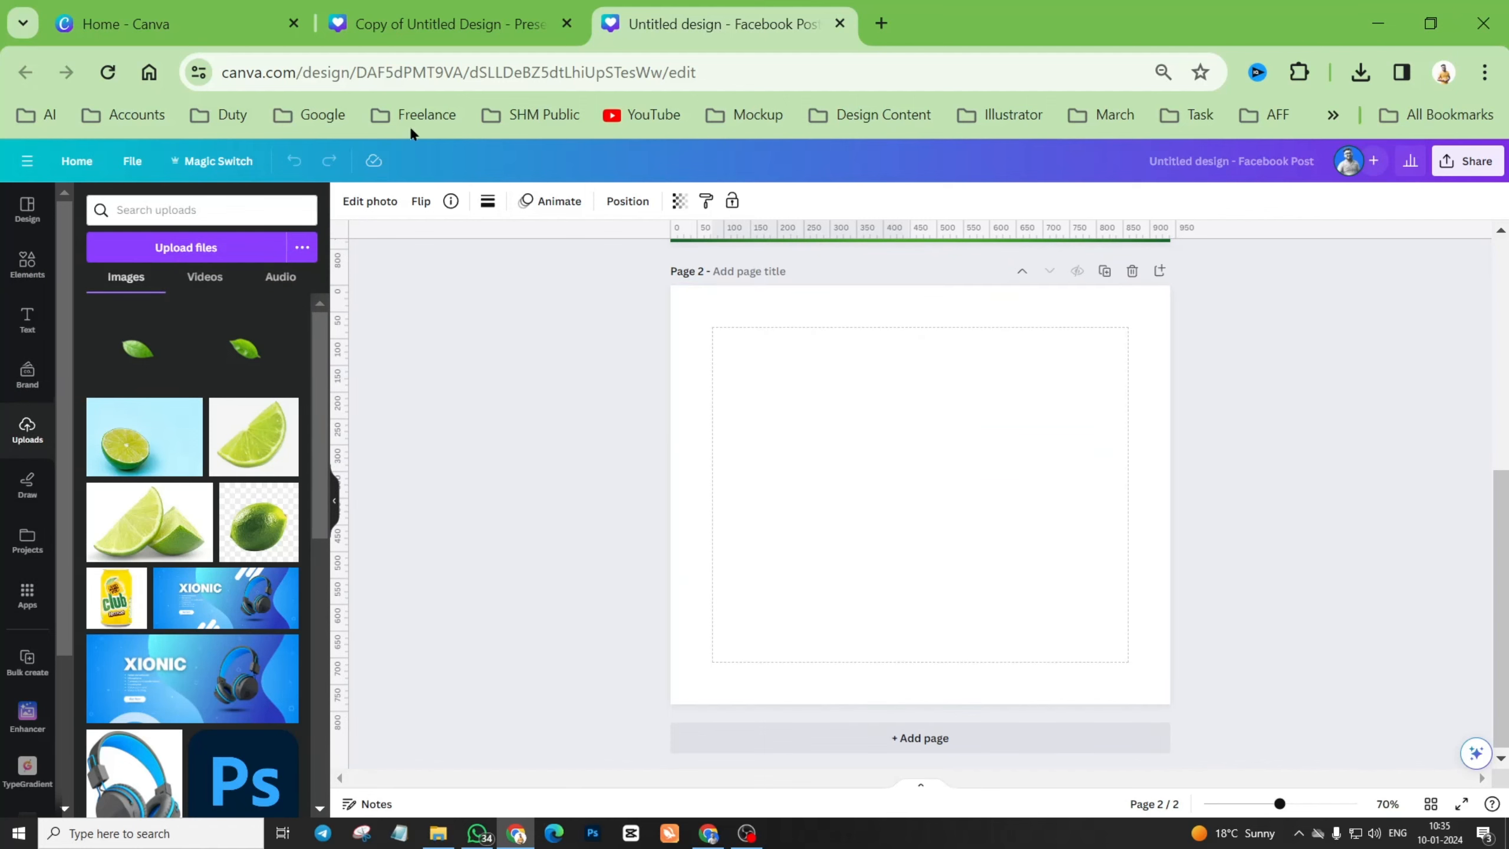
# Look over the home page's design types, and compare the finished page 1 with the blank page 2 of the Facebook Post.
pyautogui.click(217, 24)
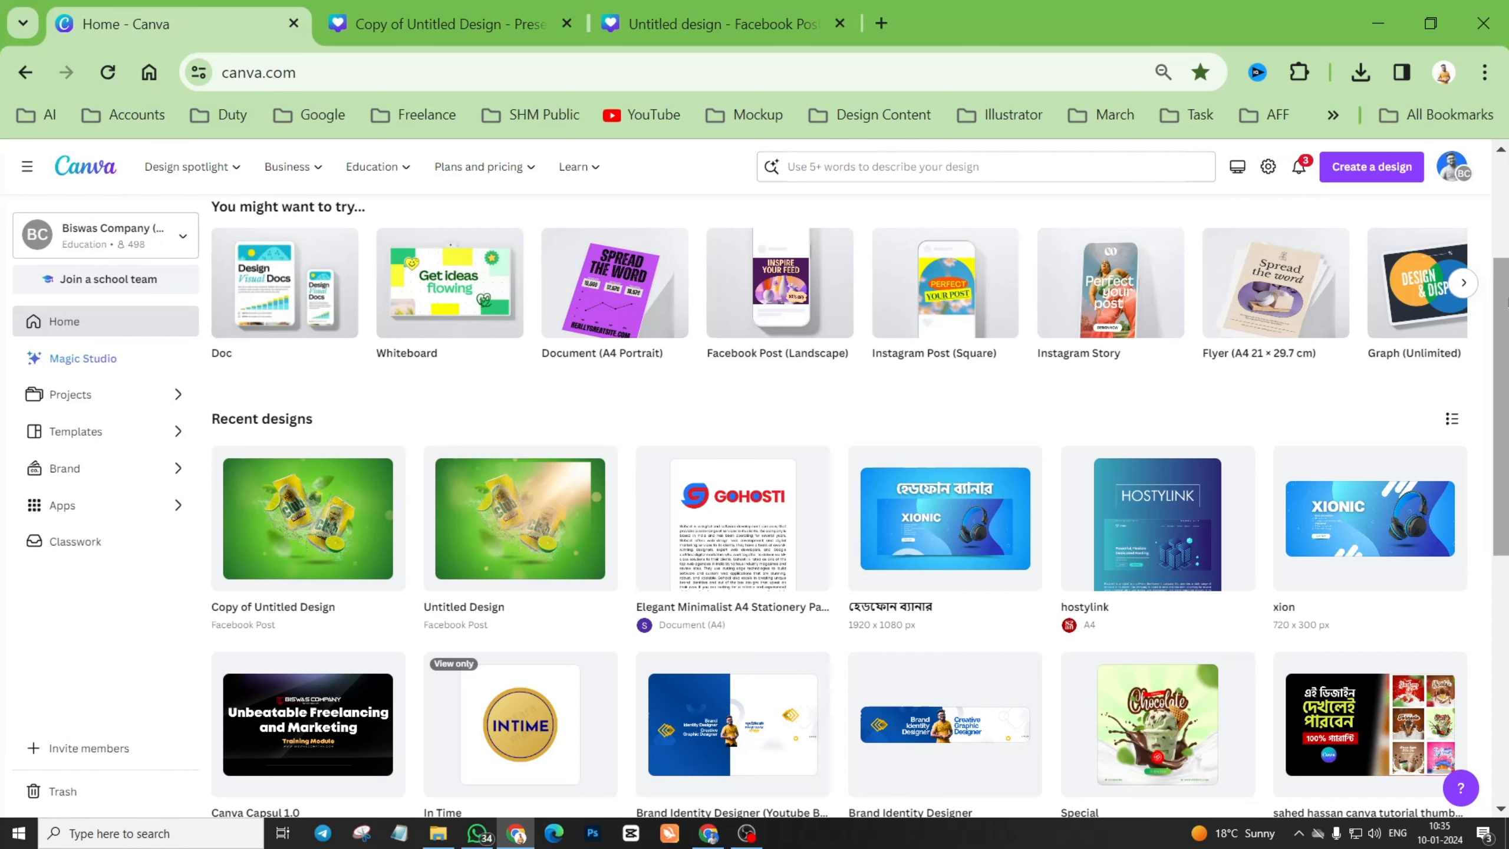
pyautogui.moveTo(1497, 313); pyautogui.dragTo(1495, 196)
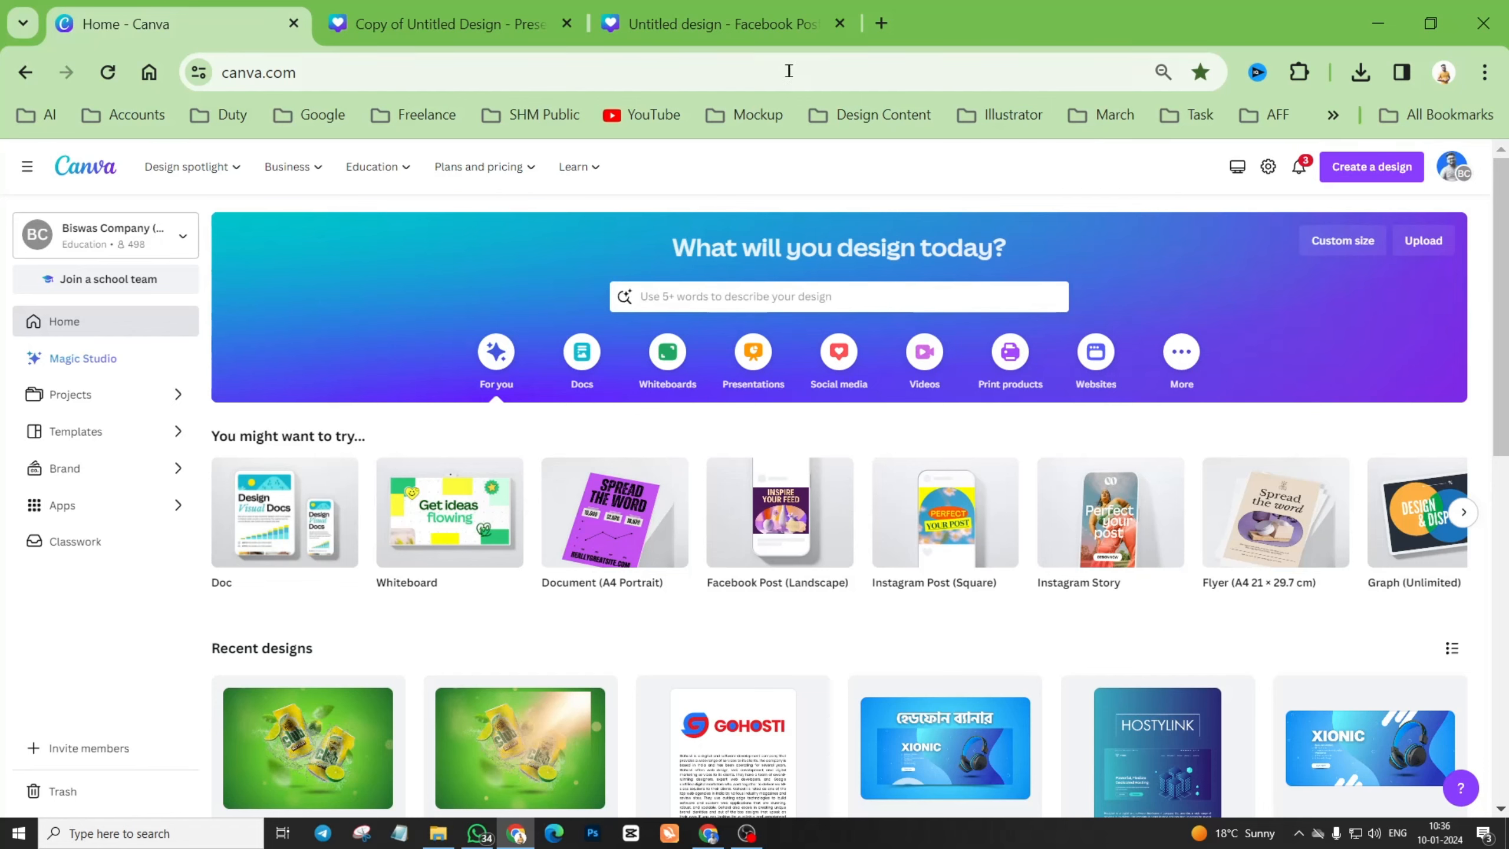
pyautogui.click(705, 25)
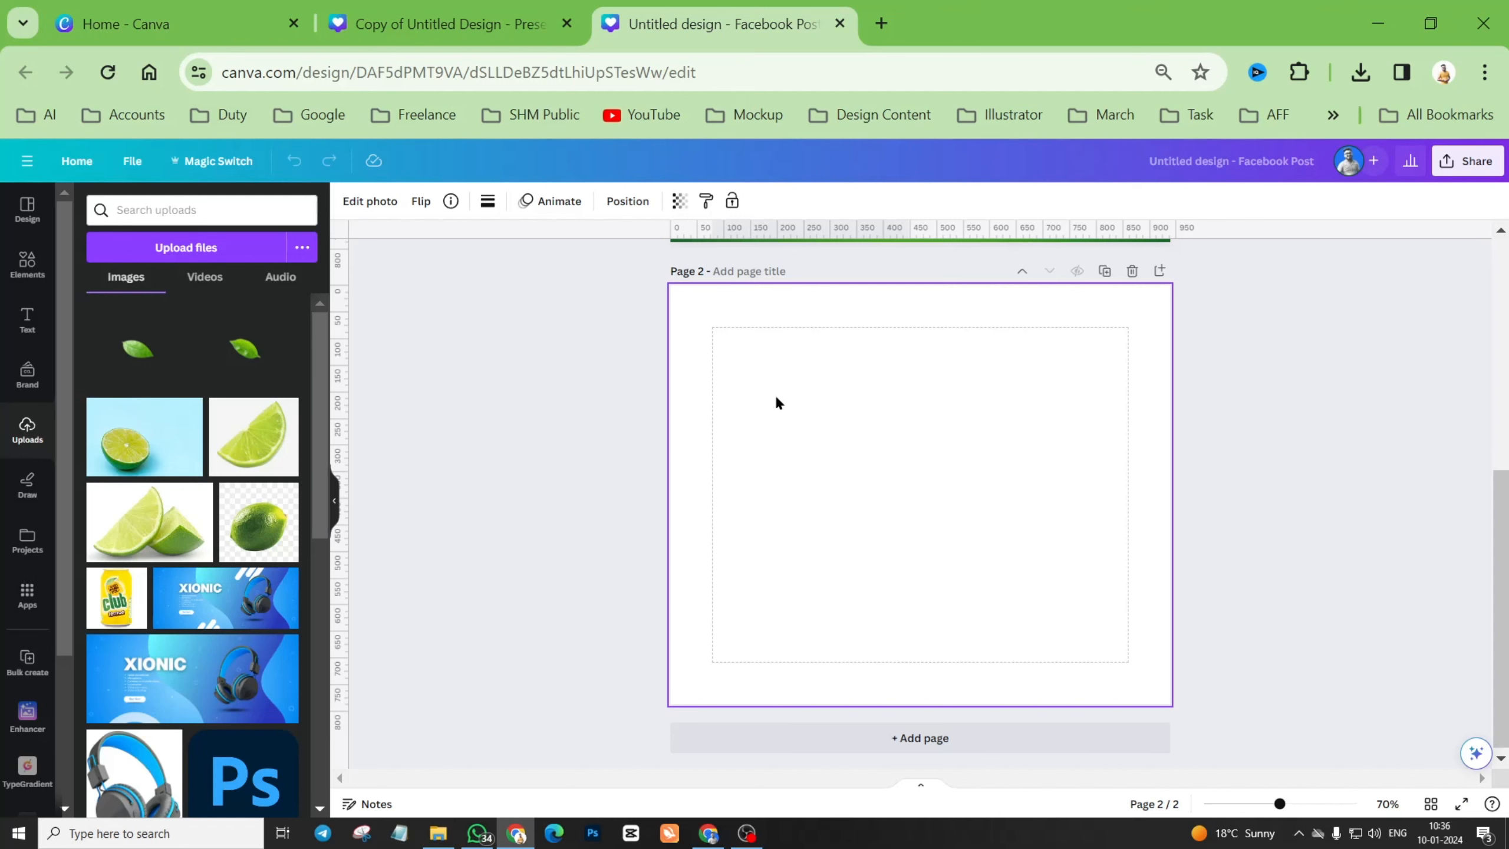
pyautogui.scroll(5, 882, 472)
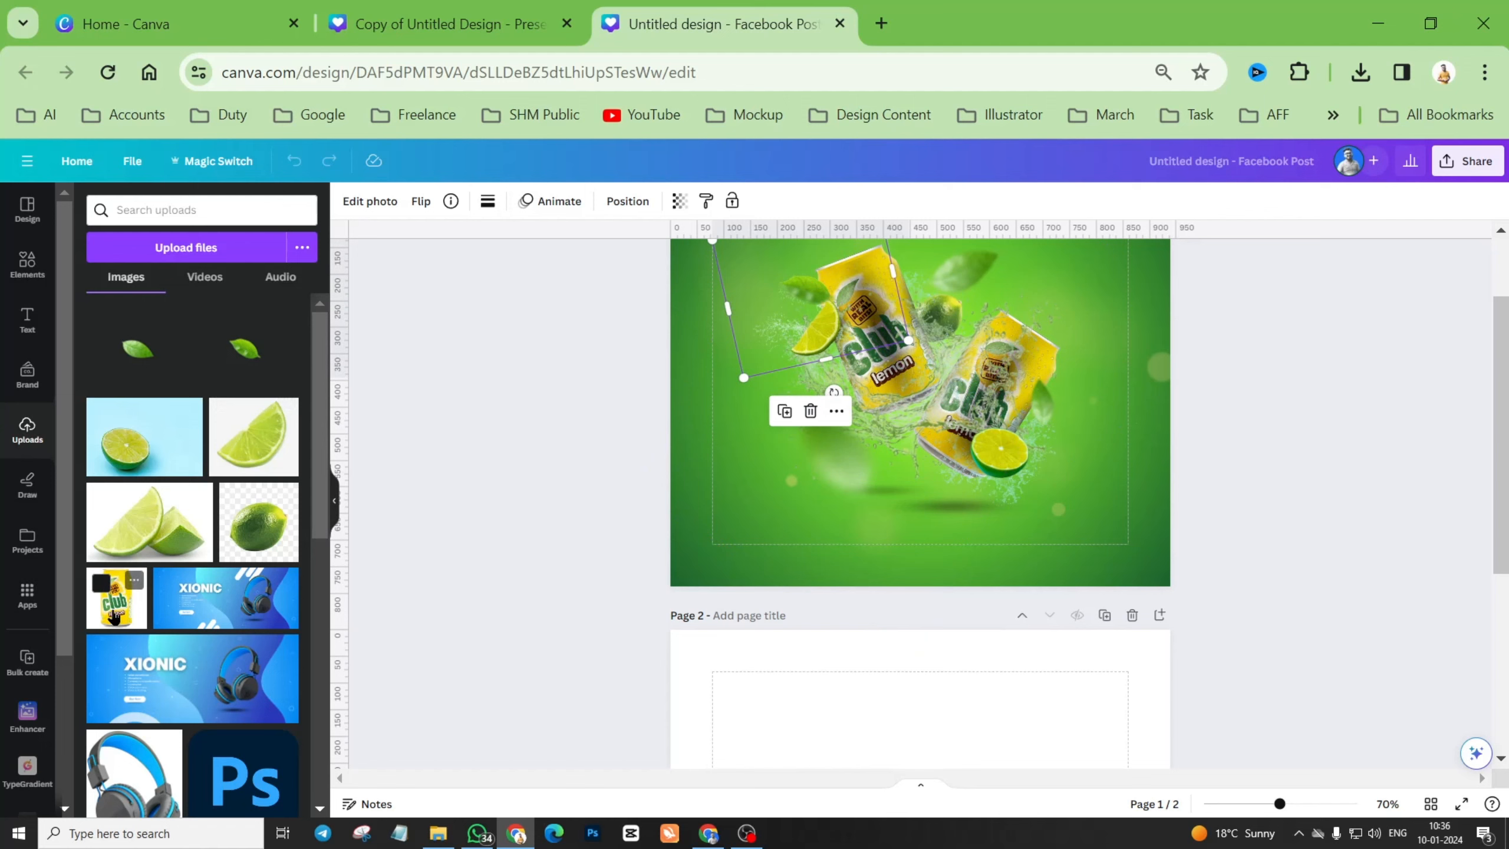
pyautogui.scroll(-5, 905, 662)
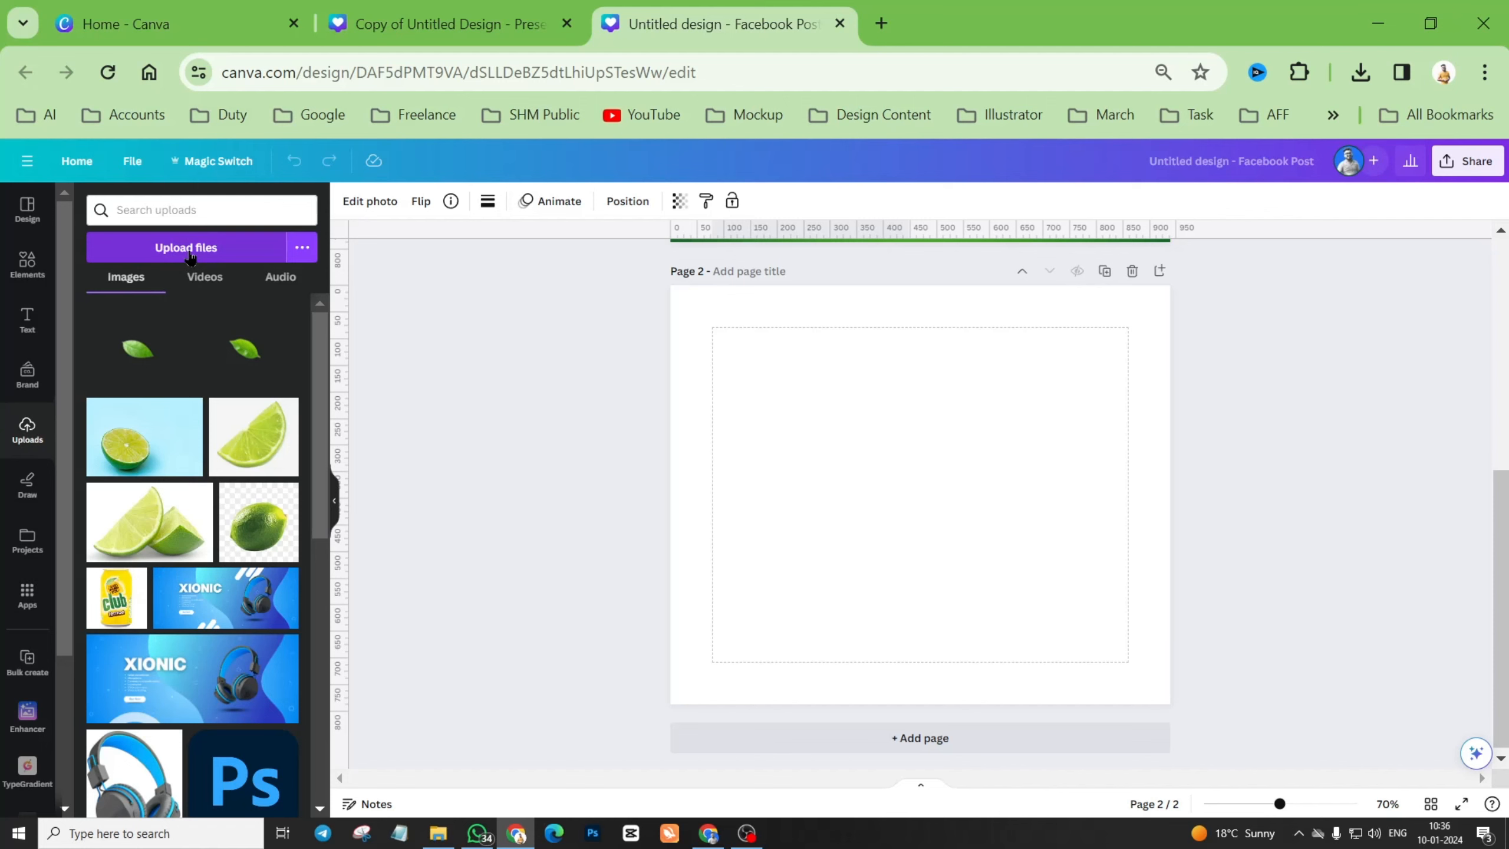
# Bring up the custom size settings for a new design, and return to blank page 2 of the Facebook Post.
pyautogui.click(159, 23)
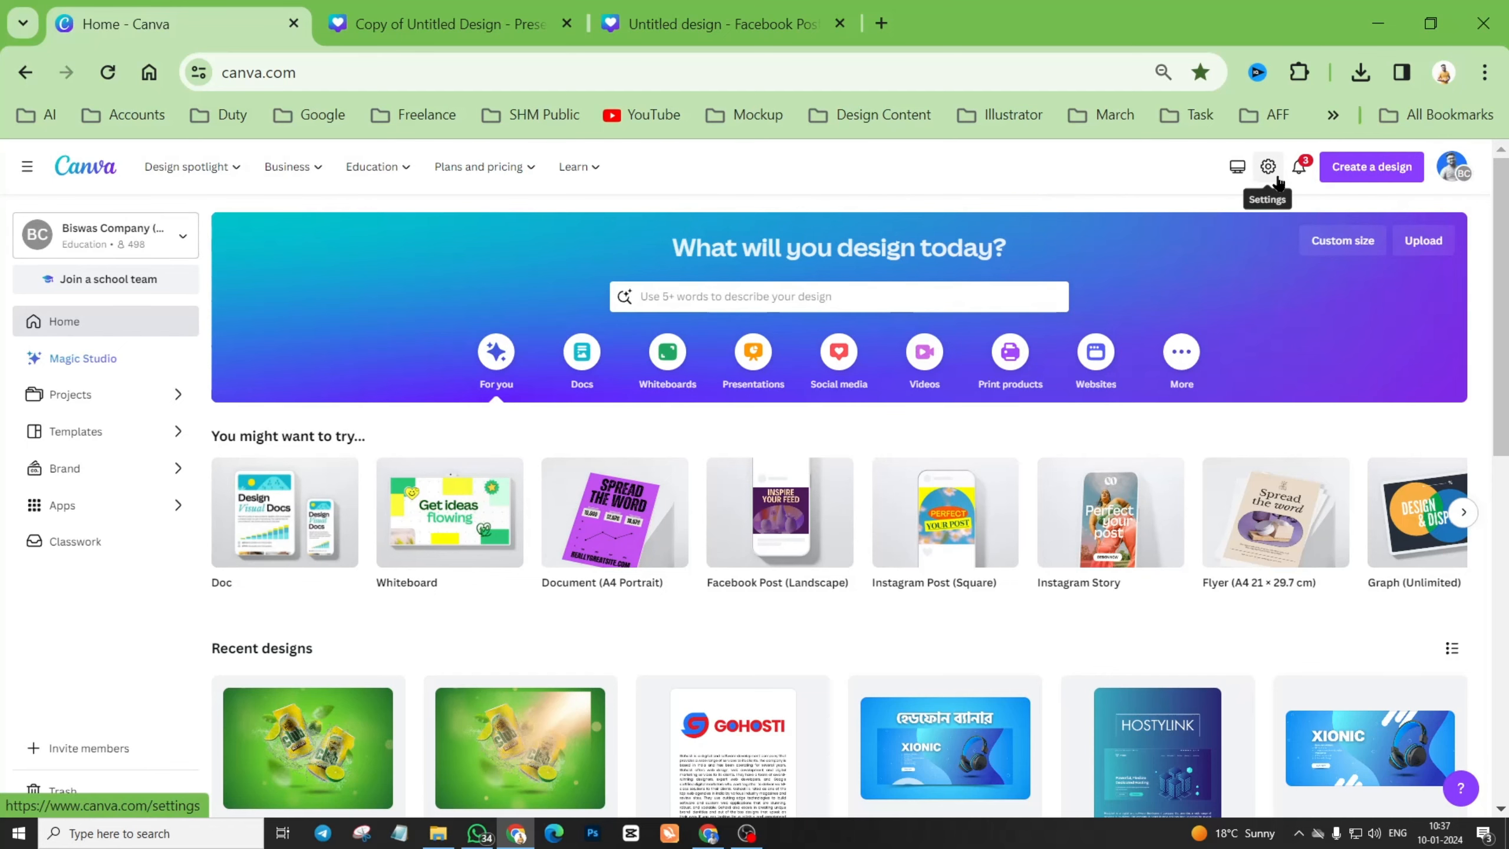
pyautogui.click(1364, 173)
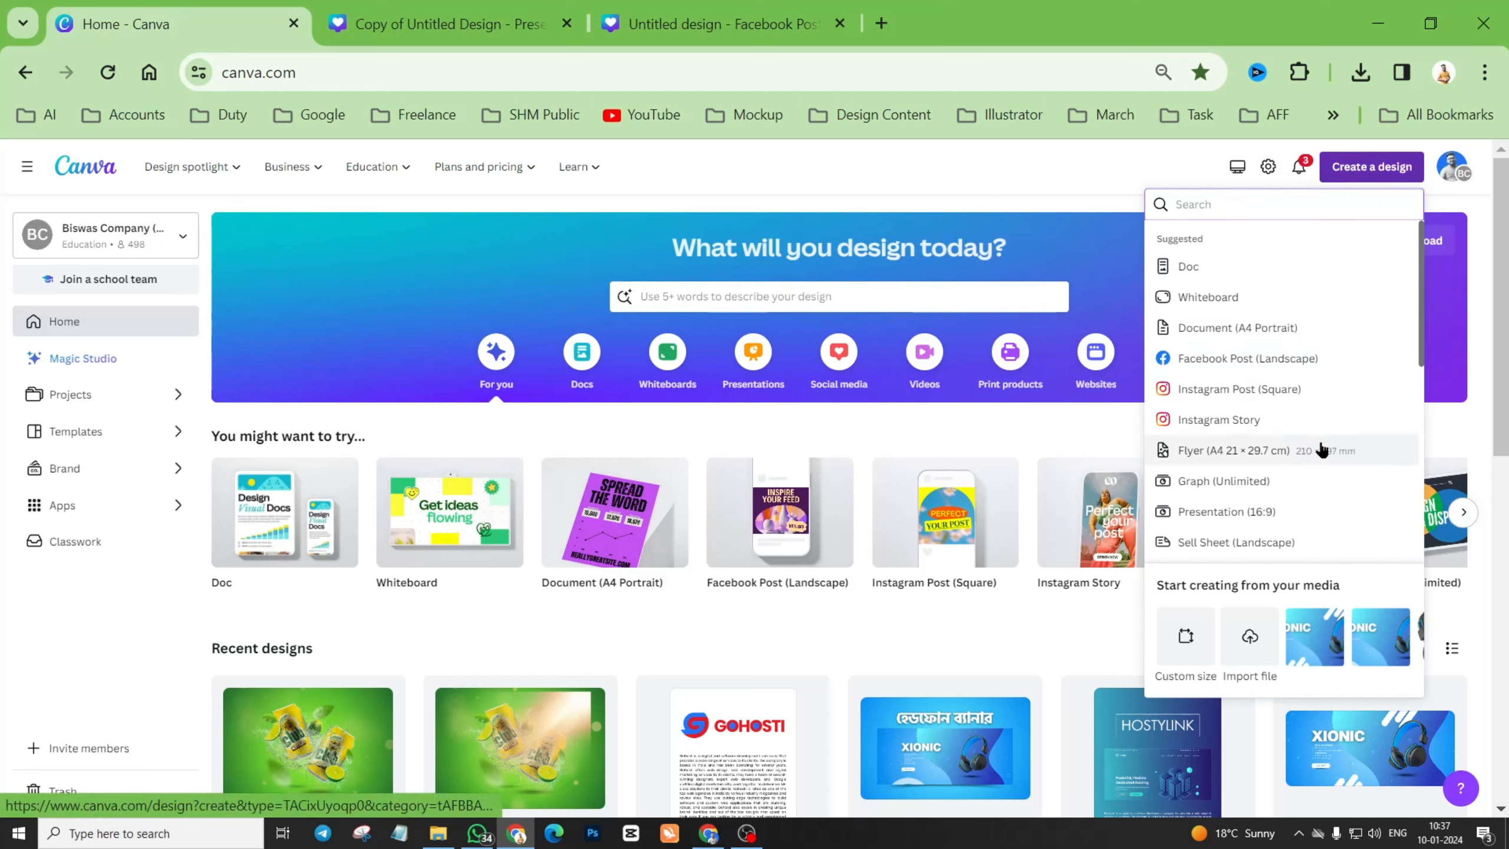
pyautogui.click(1188, 650)
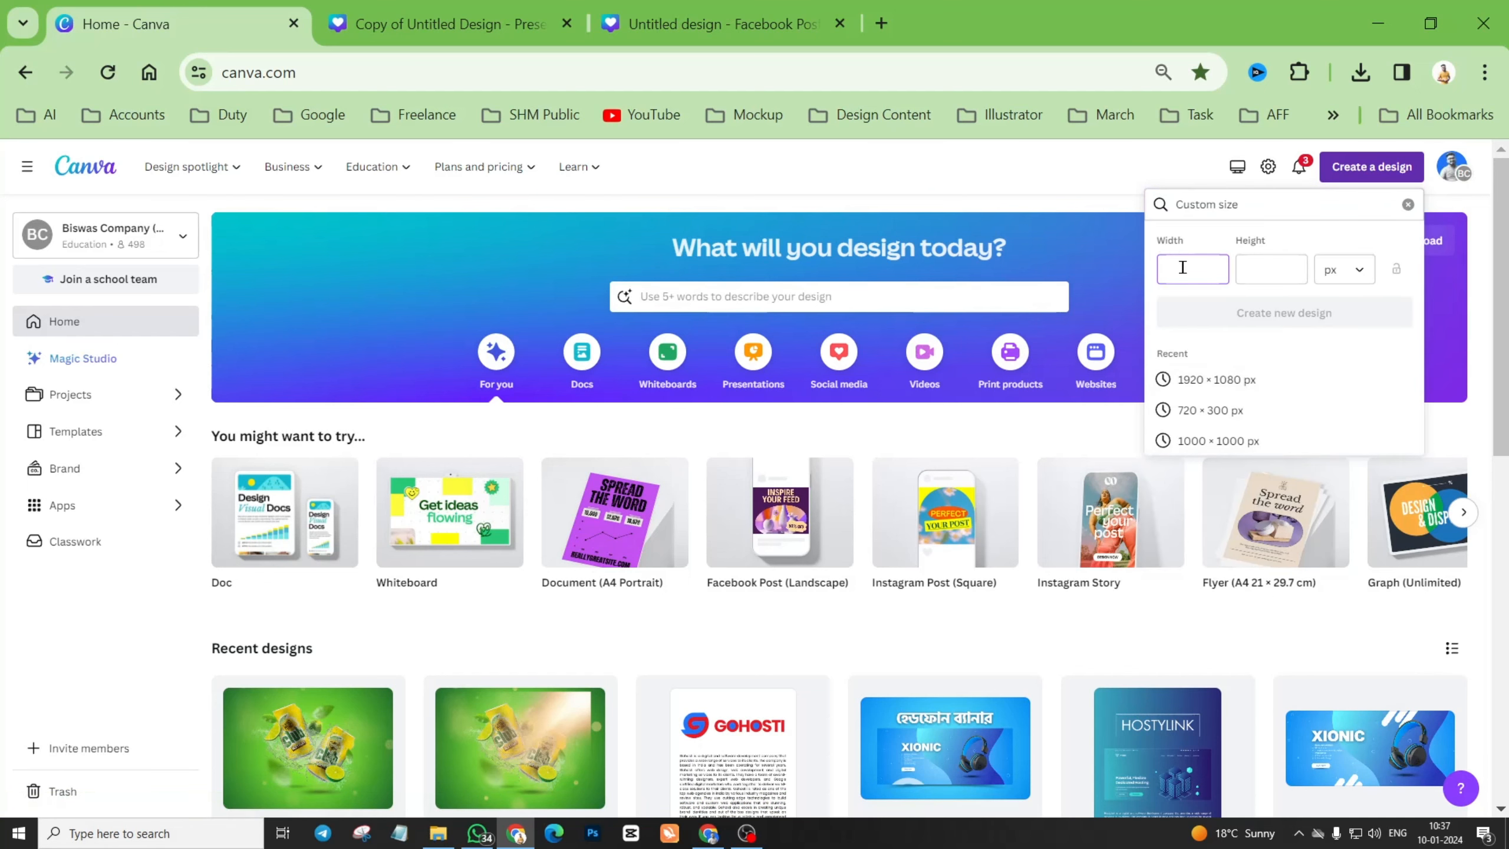
pyautogui.click(700, 23)
pyautogui.click(971, 463)
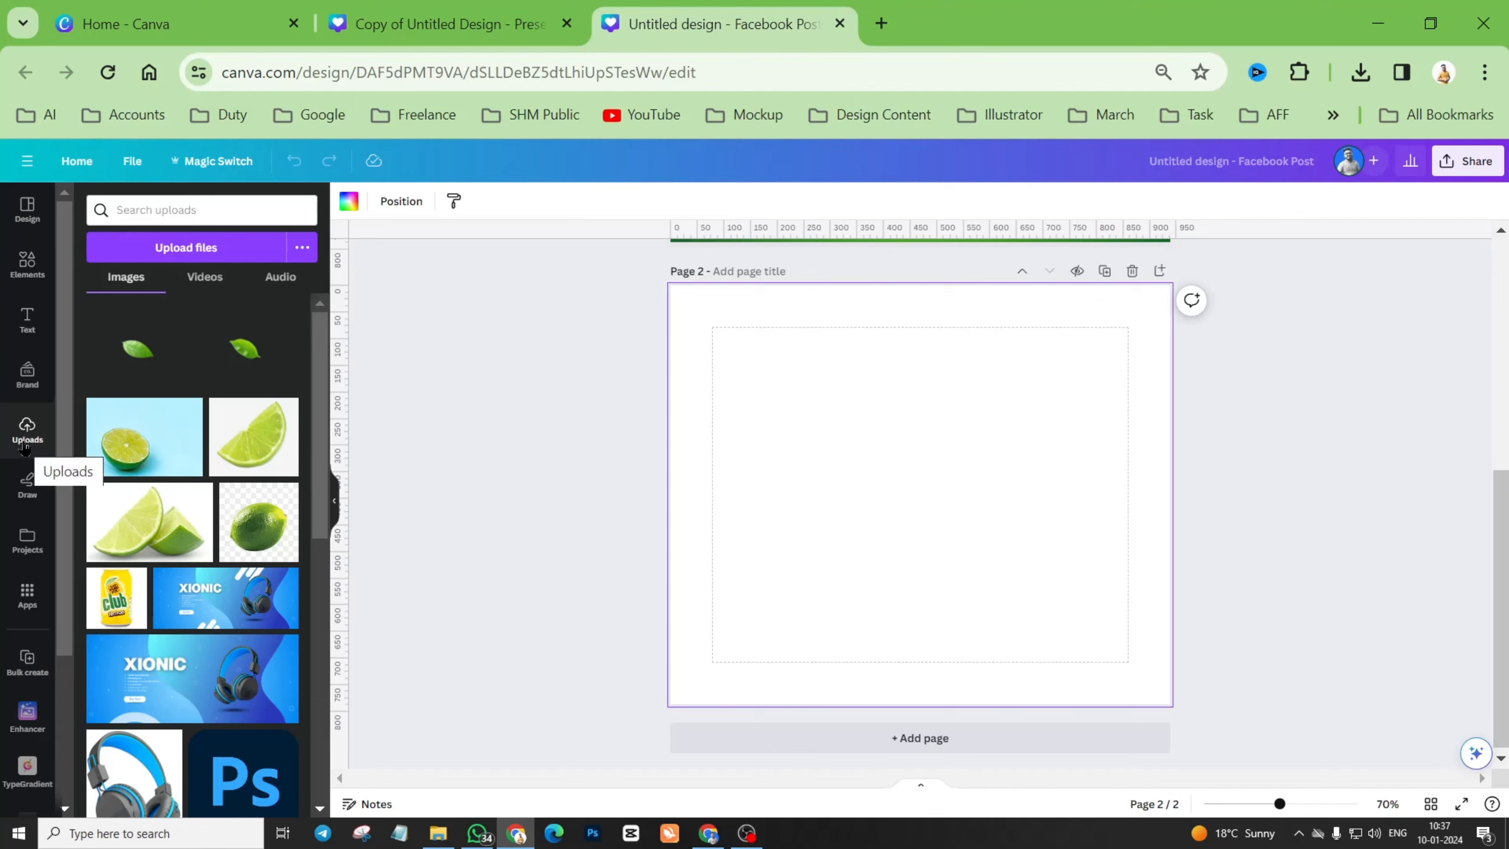
pyautogui.click(175, 247)
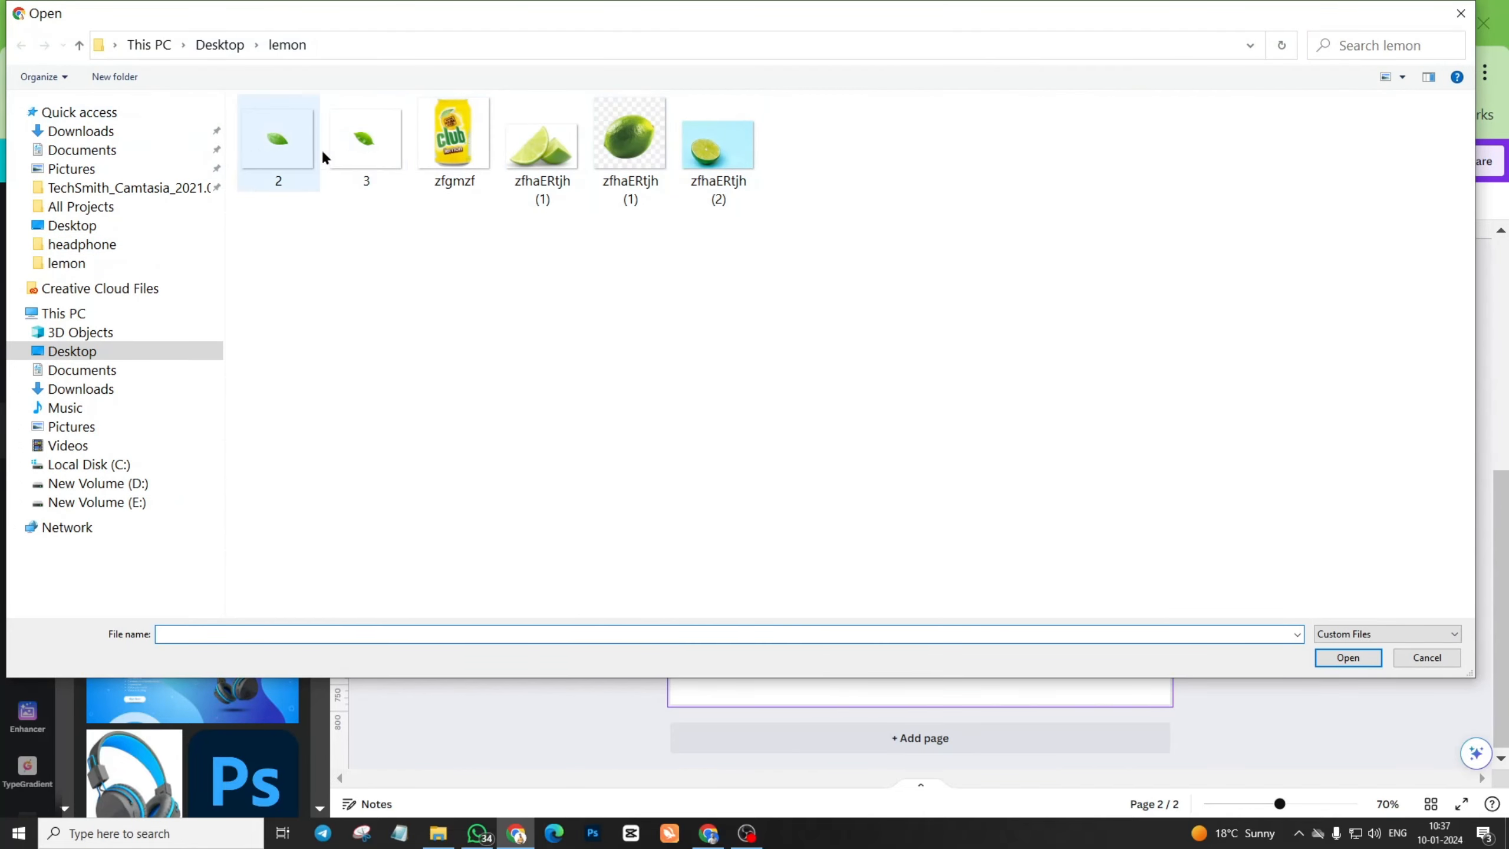
pyautogui.click(457, 152)
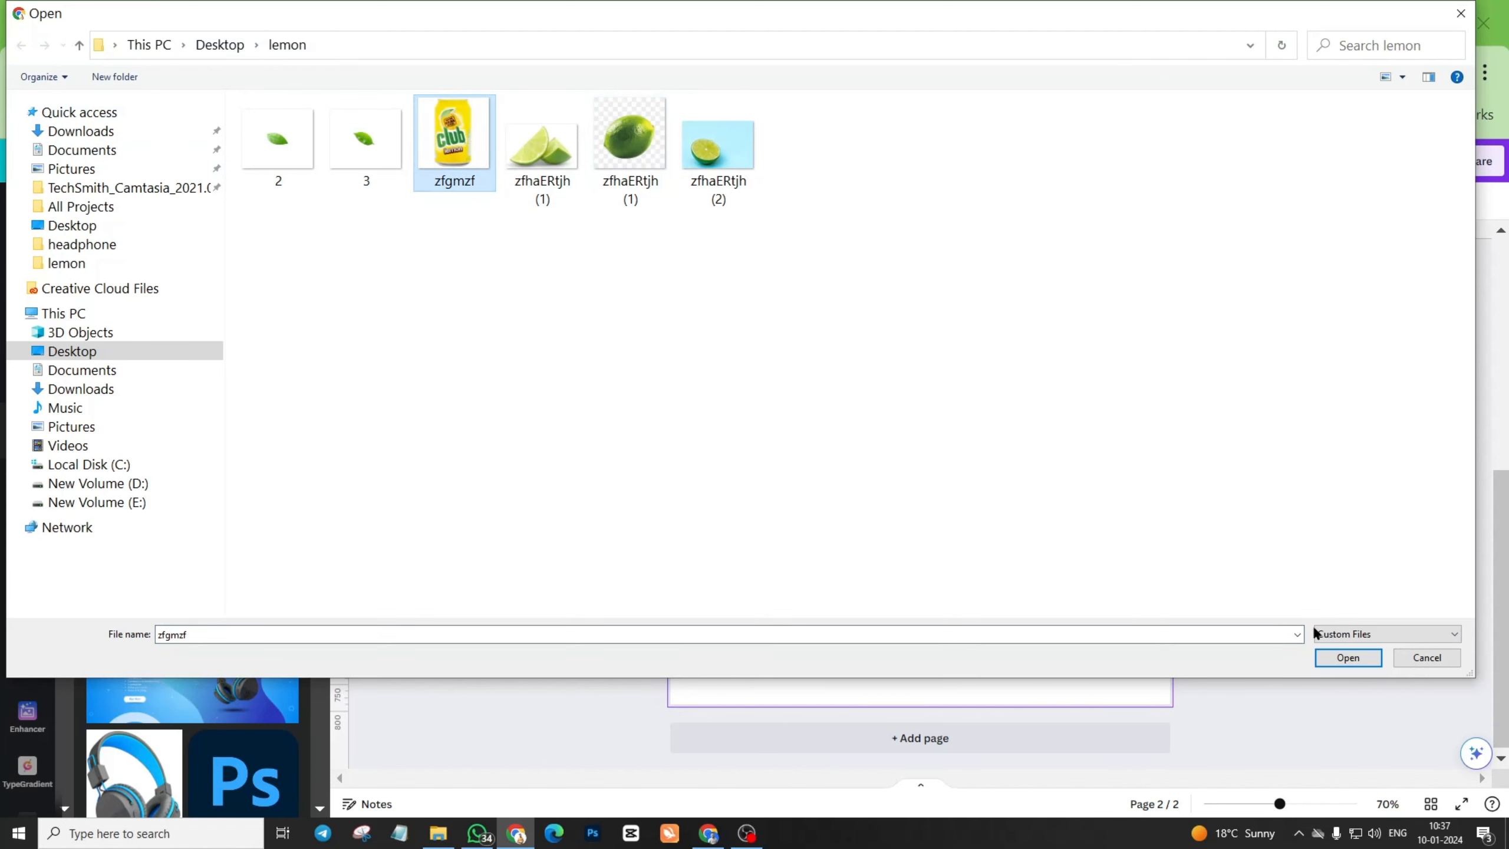
pyautogui.click(1427, 658)
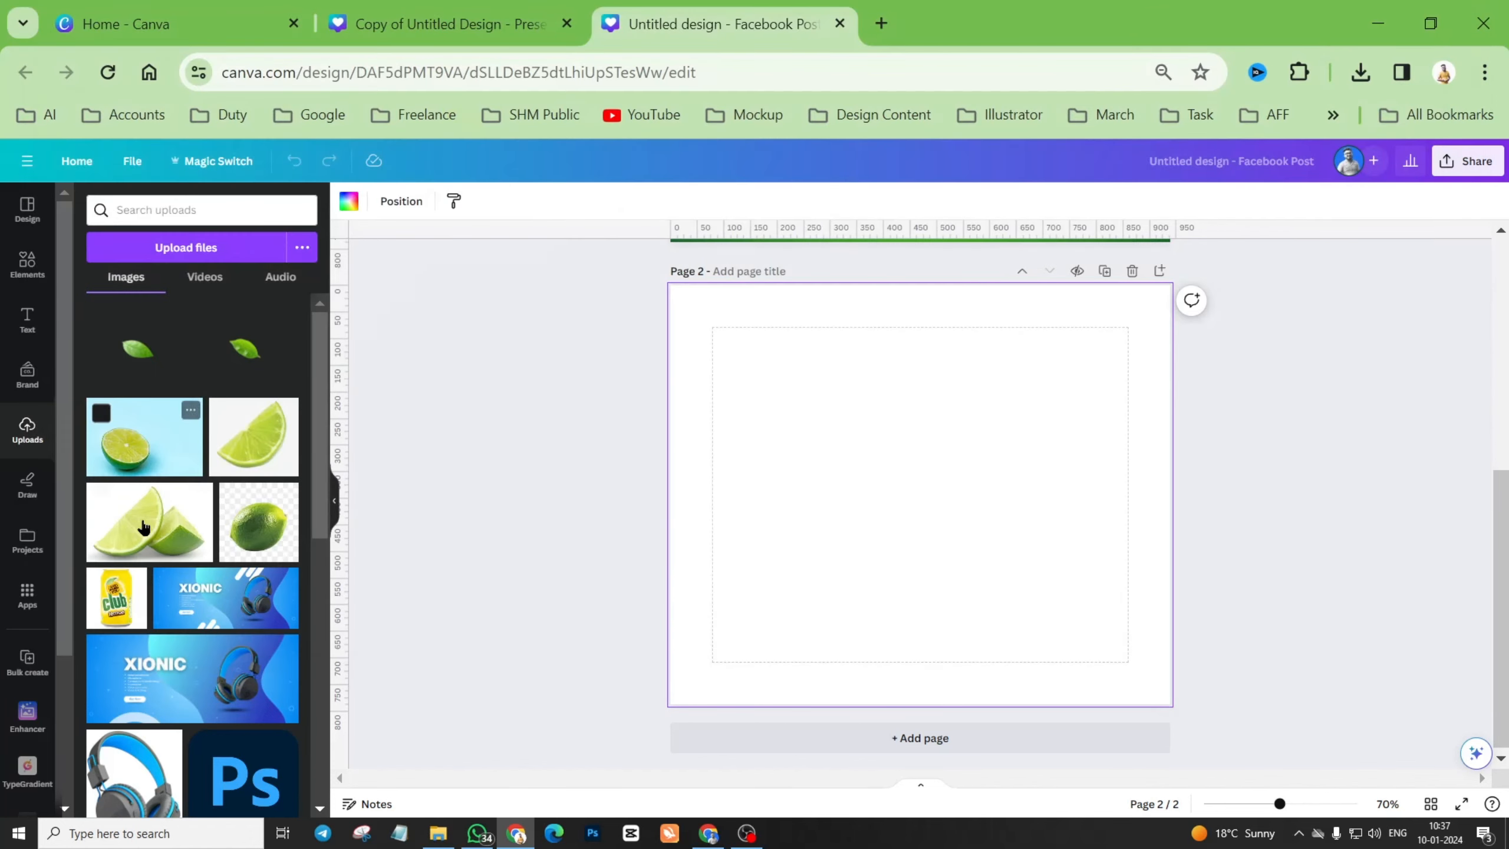
# Add the uploaded yellow club lemon can image to page 2 and set the page background to black.
pyautogui.click(136, 614)
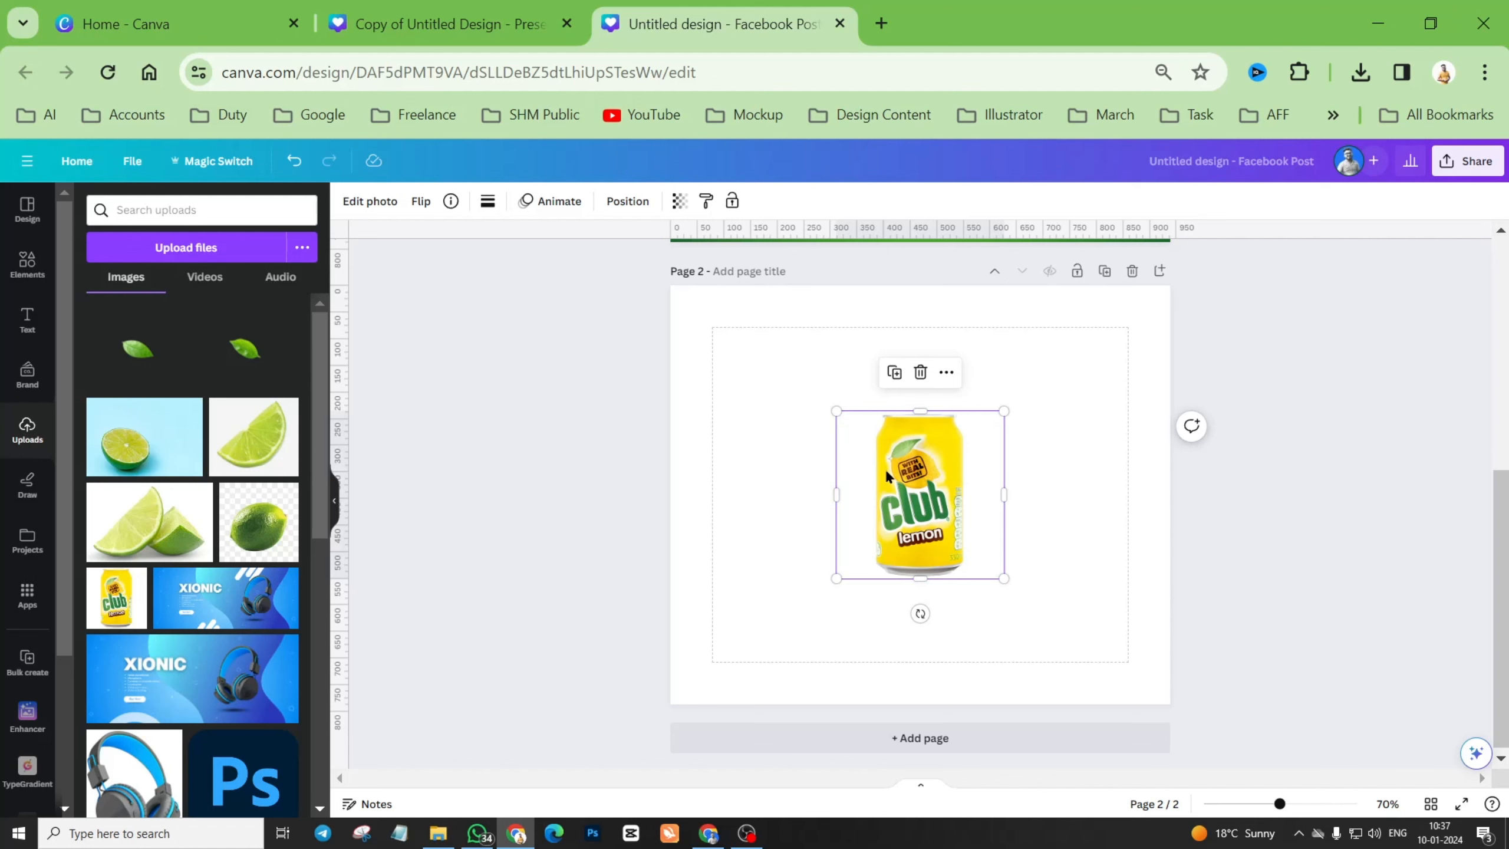
pyautogui.click(784, 391)
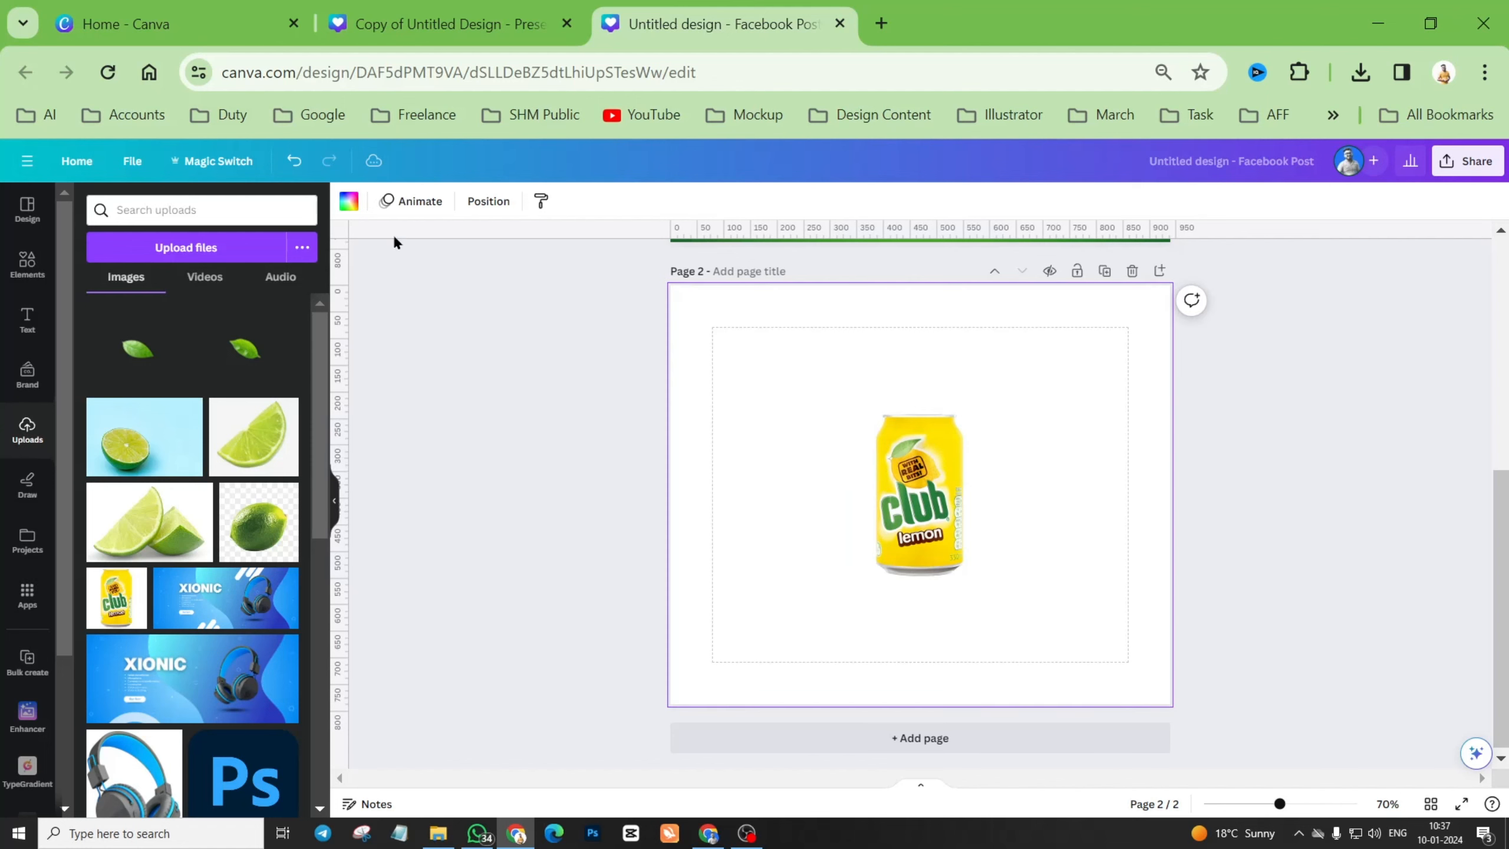
pyautogui.click(349, 201)
pyautogui.click(123, 292)
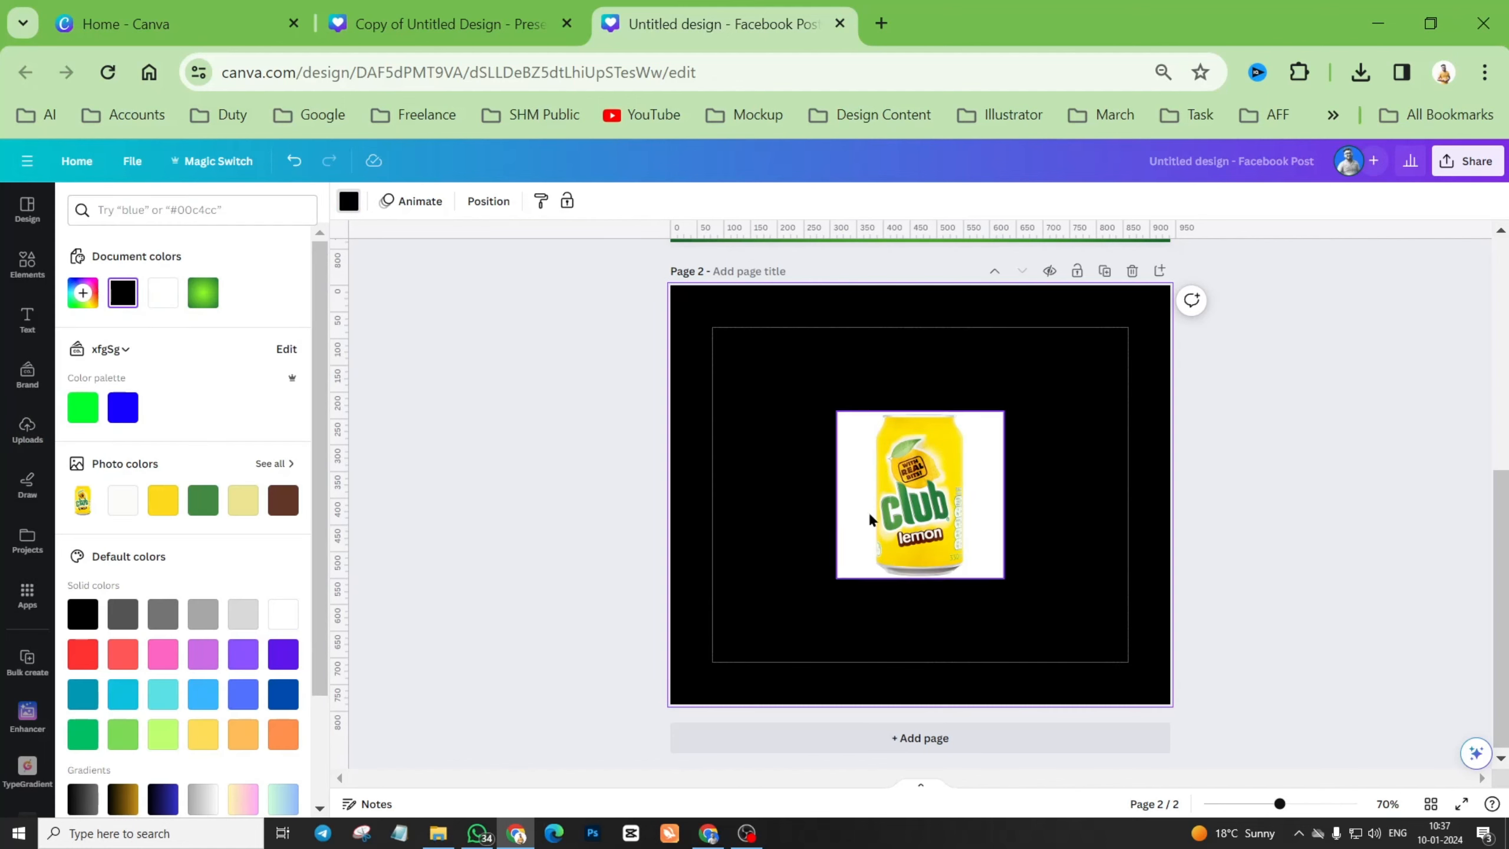
# Remove the can photo's background with BG Remover and crop the empty space on both sides of the can.
pyautogui.click(955, 504)
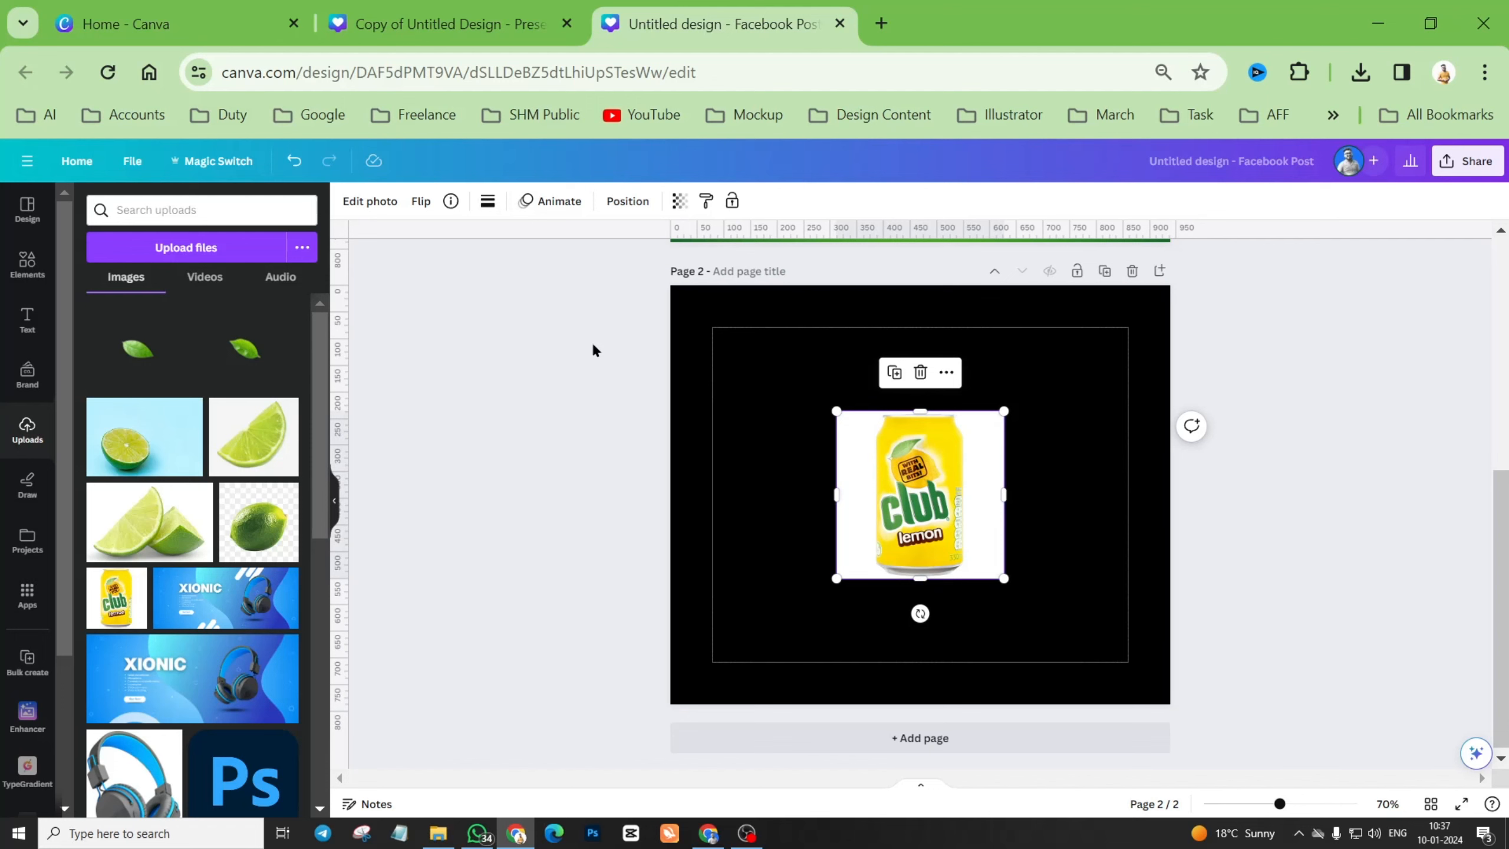
pyautogui.click(369, 201)
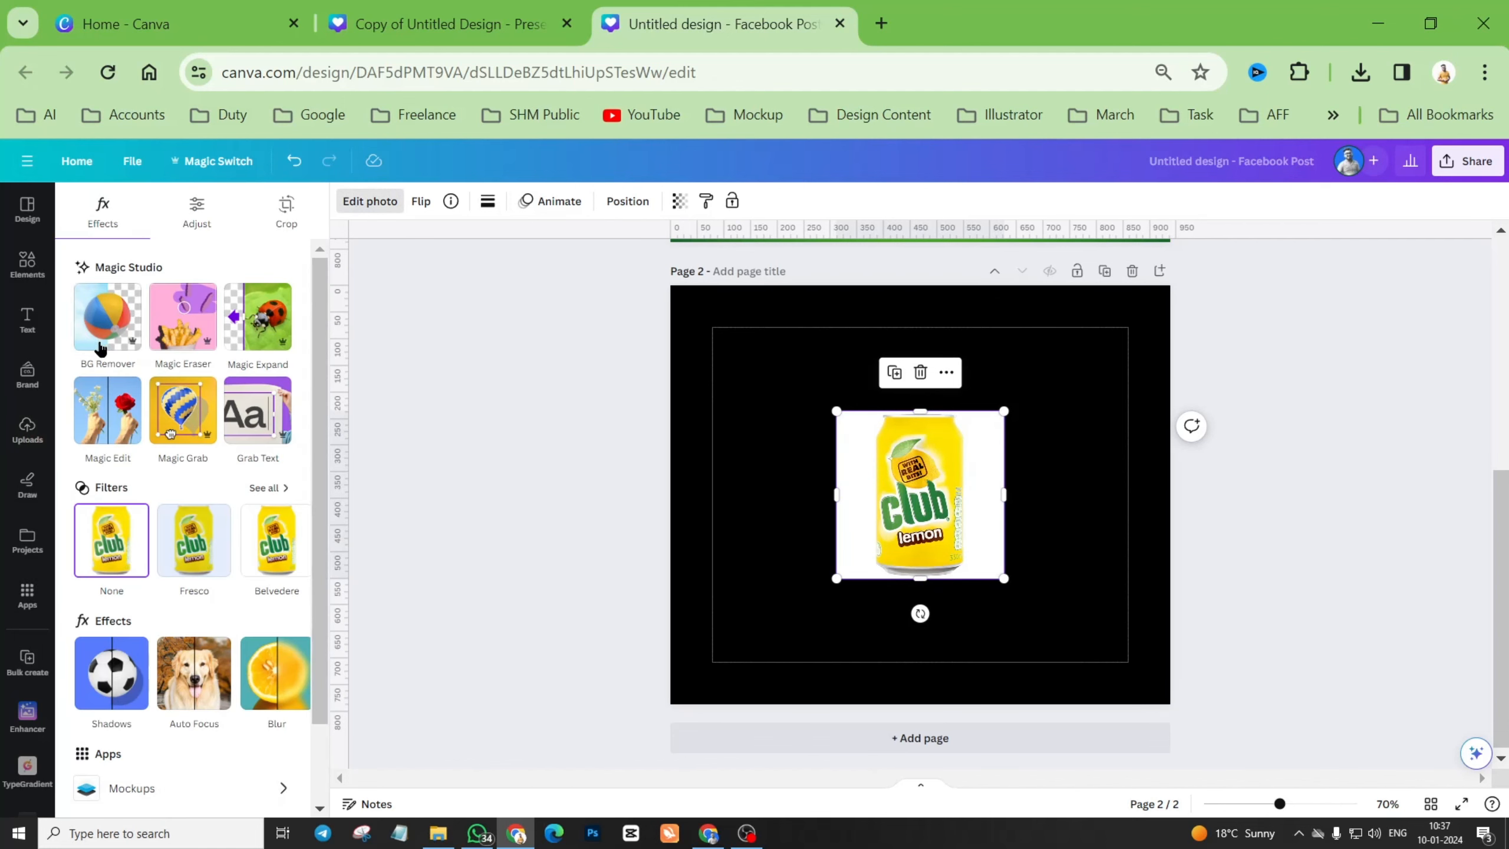
pyautogui.click(98, 331)
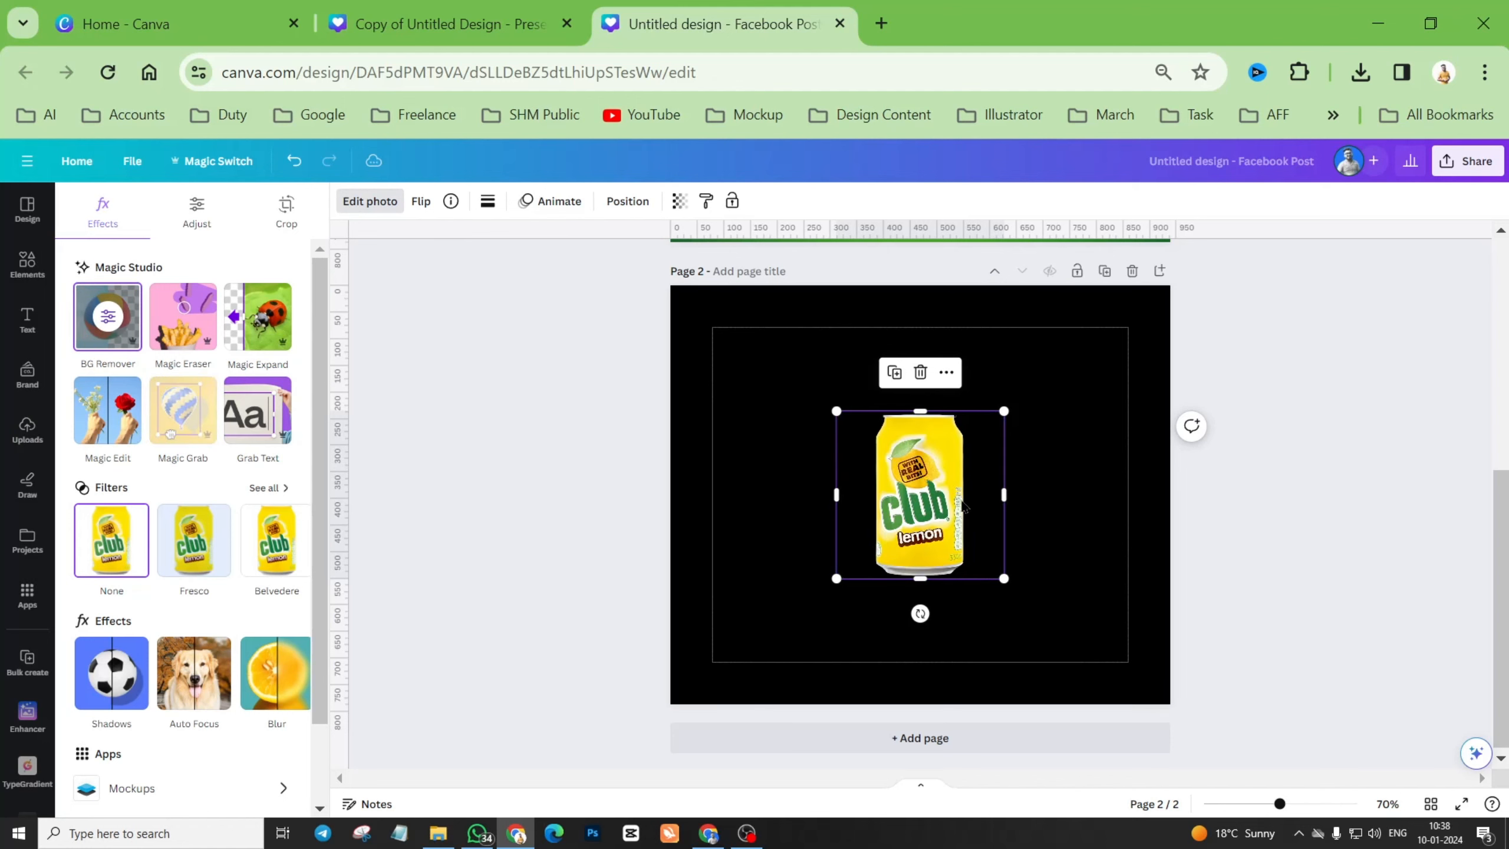
pyautogui.moveTo(1003, 494); pyautogui.dragTo(975, 499)
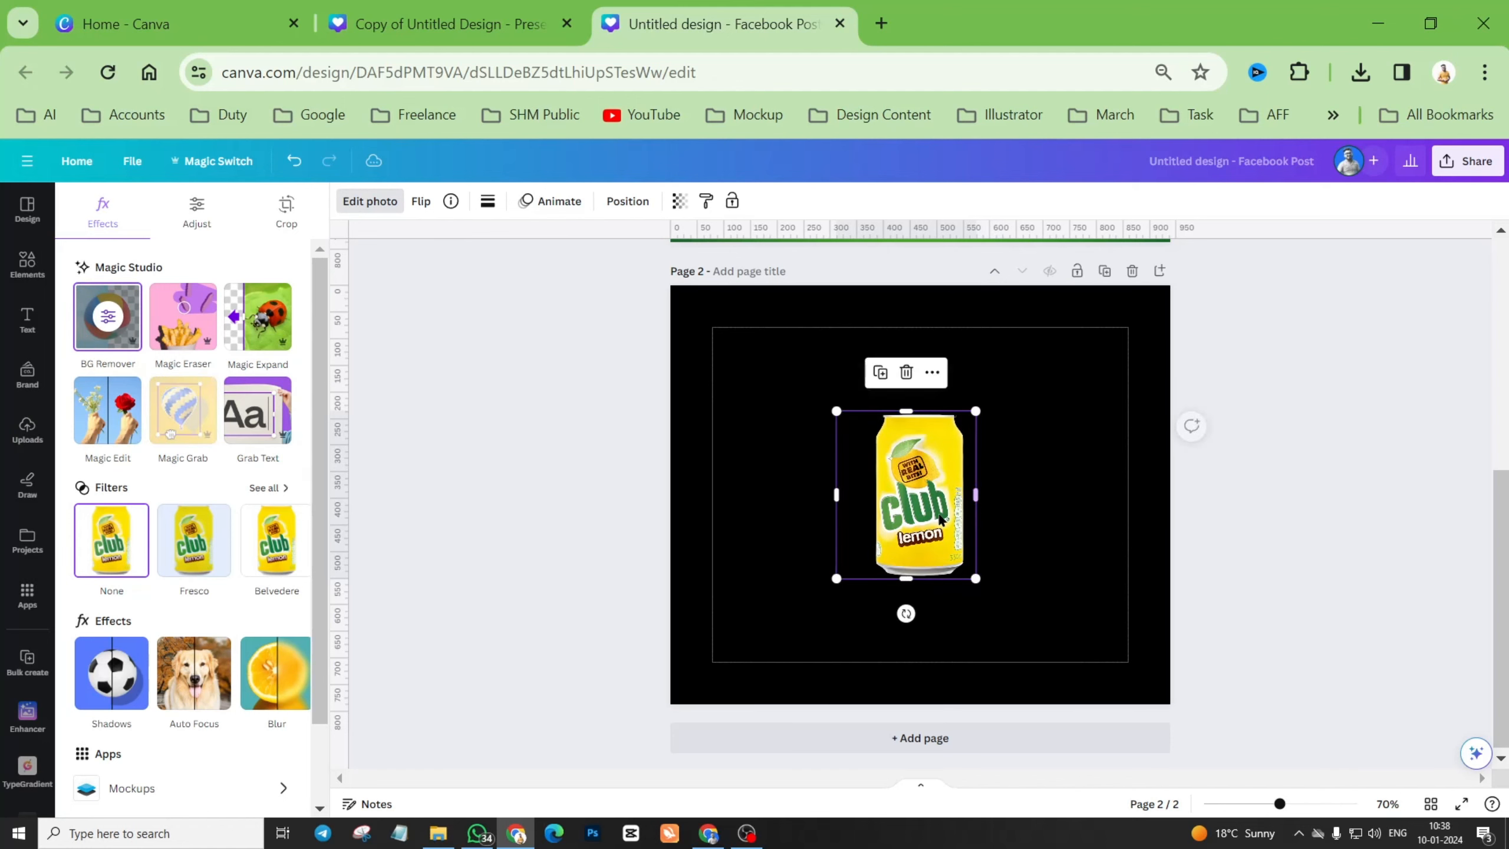
pyautogui.moveTo(836, 494); pyautogui.dragTo(862, 462)
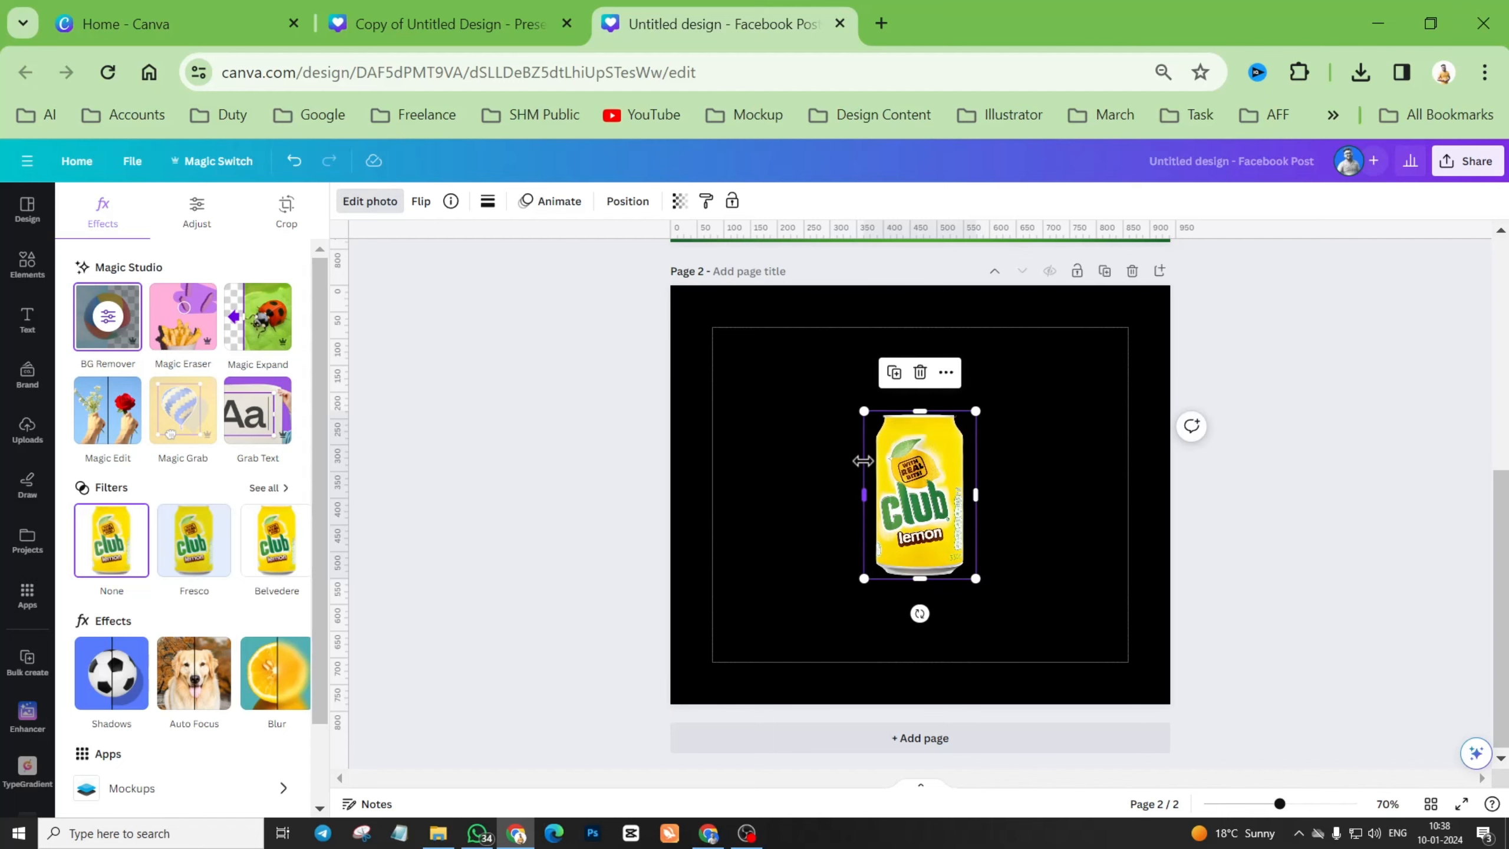
# Set the background of page 2 to the off-white photo color.
pyautogui.click(726, 373)
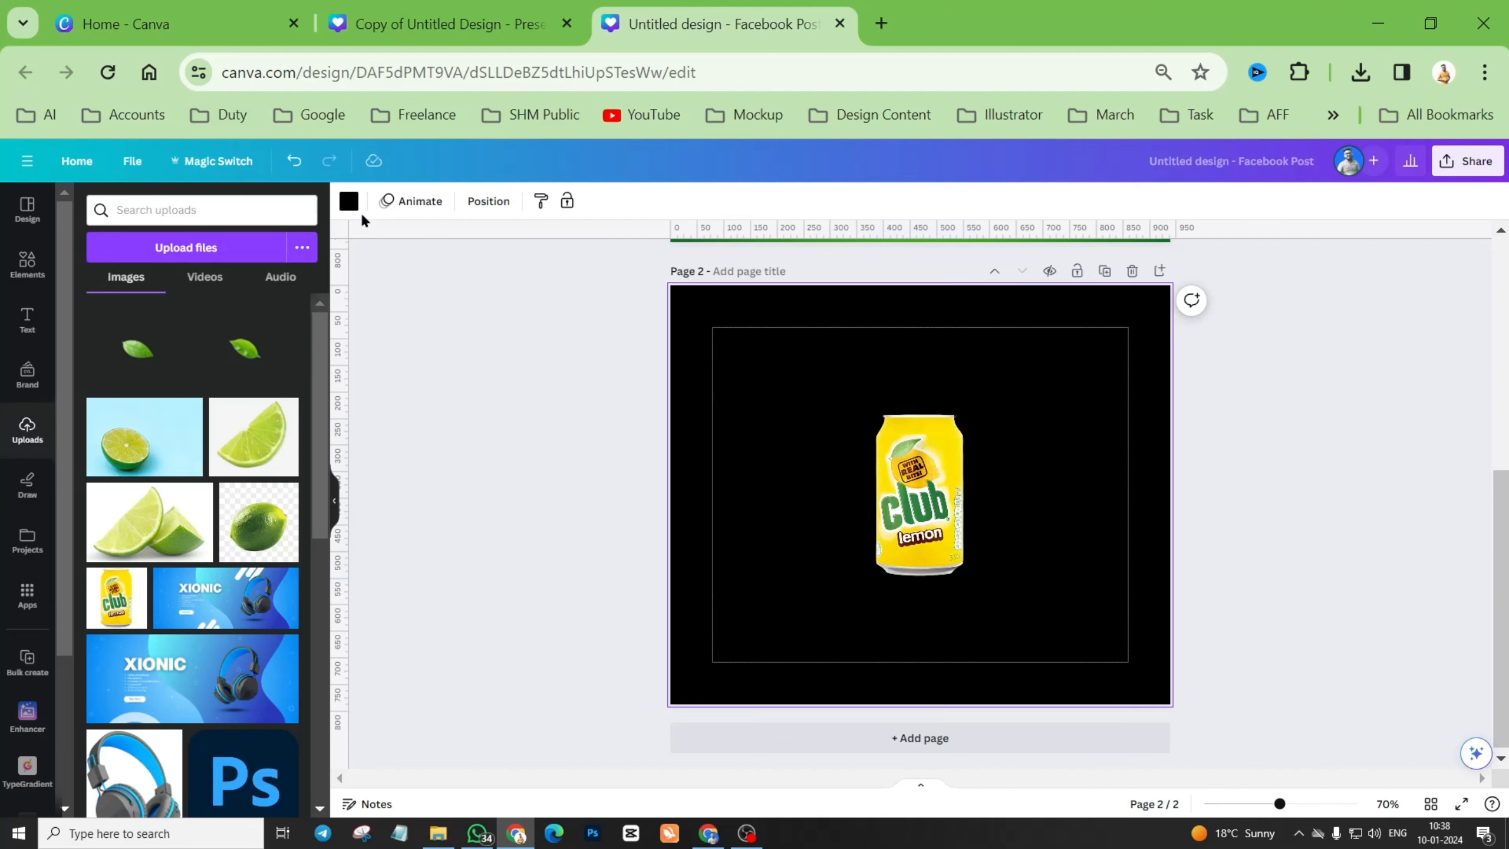
pyautogui.click(352, 203)
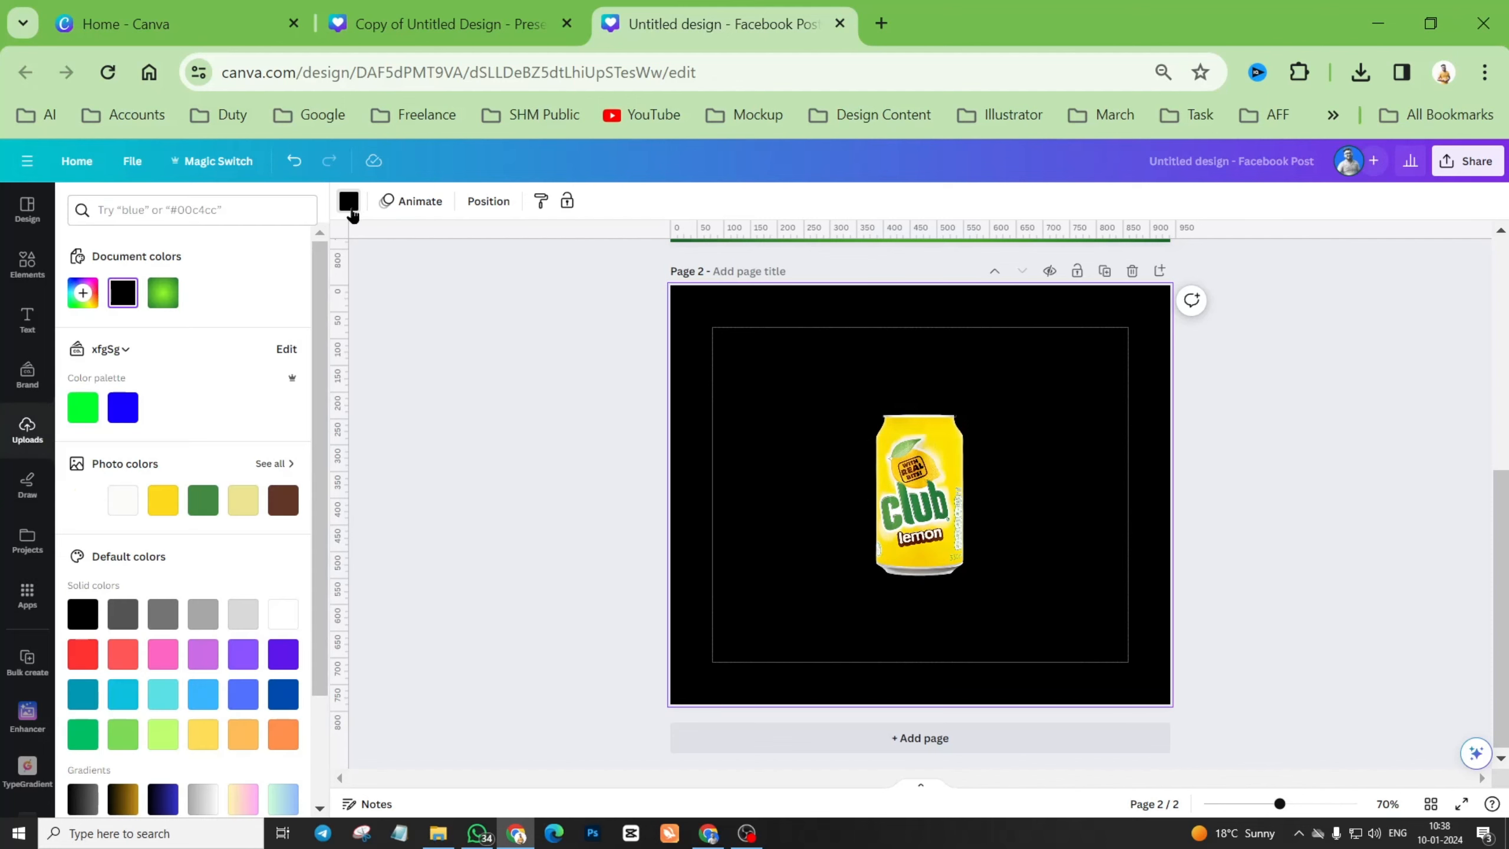
pyautogui.click(122, 500)
# Shift the can slightly left and tilt it counter-clockwise so its top leans left.
pyautogui.moveTo(941, 499); pyautogui.dragTo(922, 488)
pyautogui.scroll(1, 1001, 488)
pyautogui.scroll(2, 1002, 490)
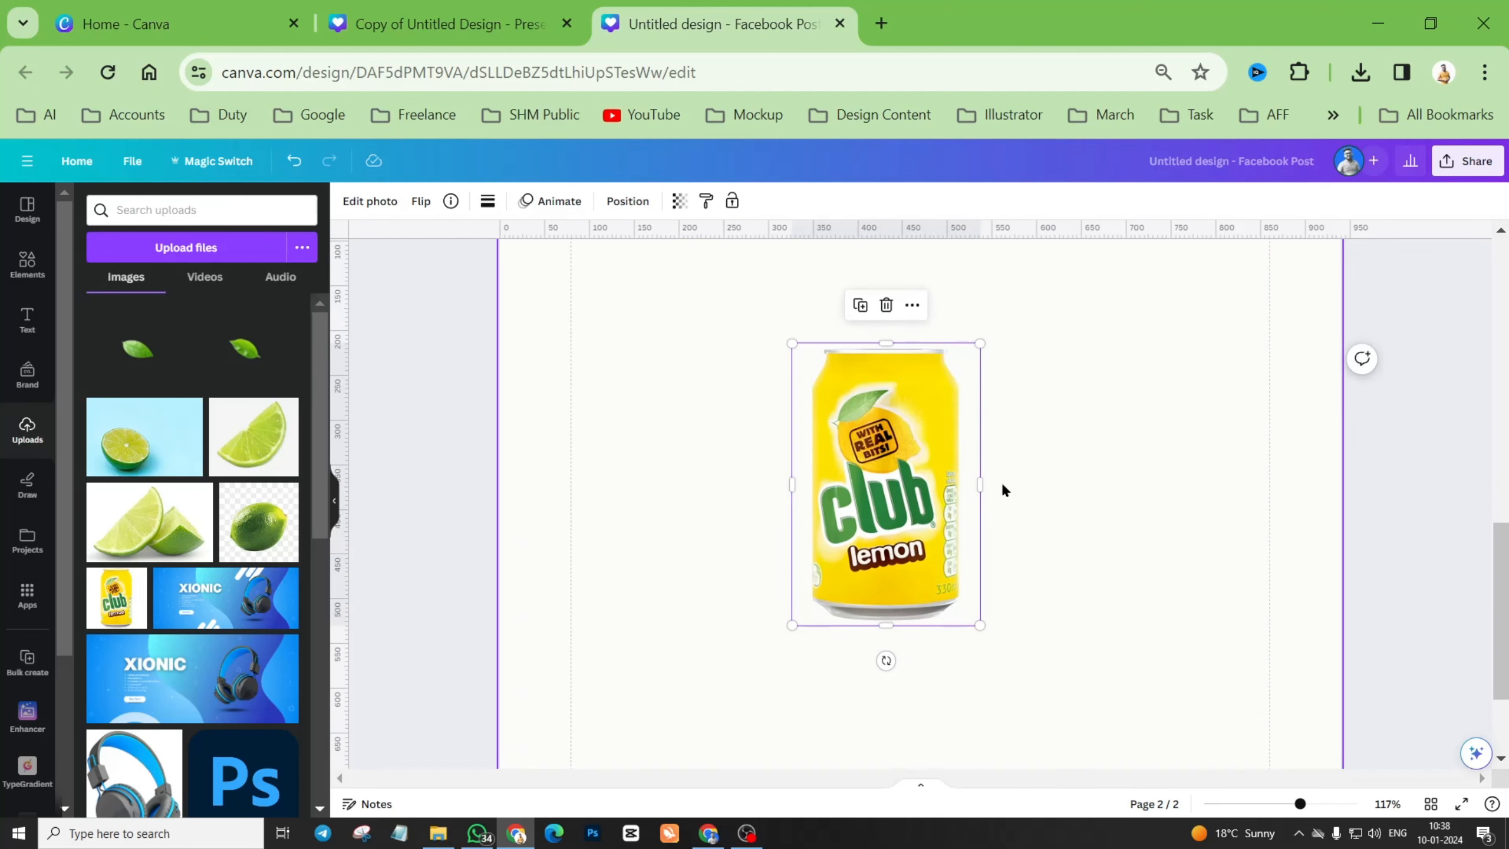
pyautogui.moveTo(881, 658); pyautogui.dragTo(953, 663)
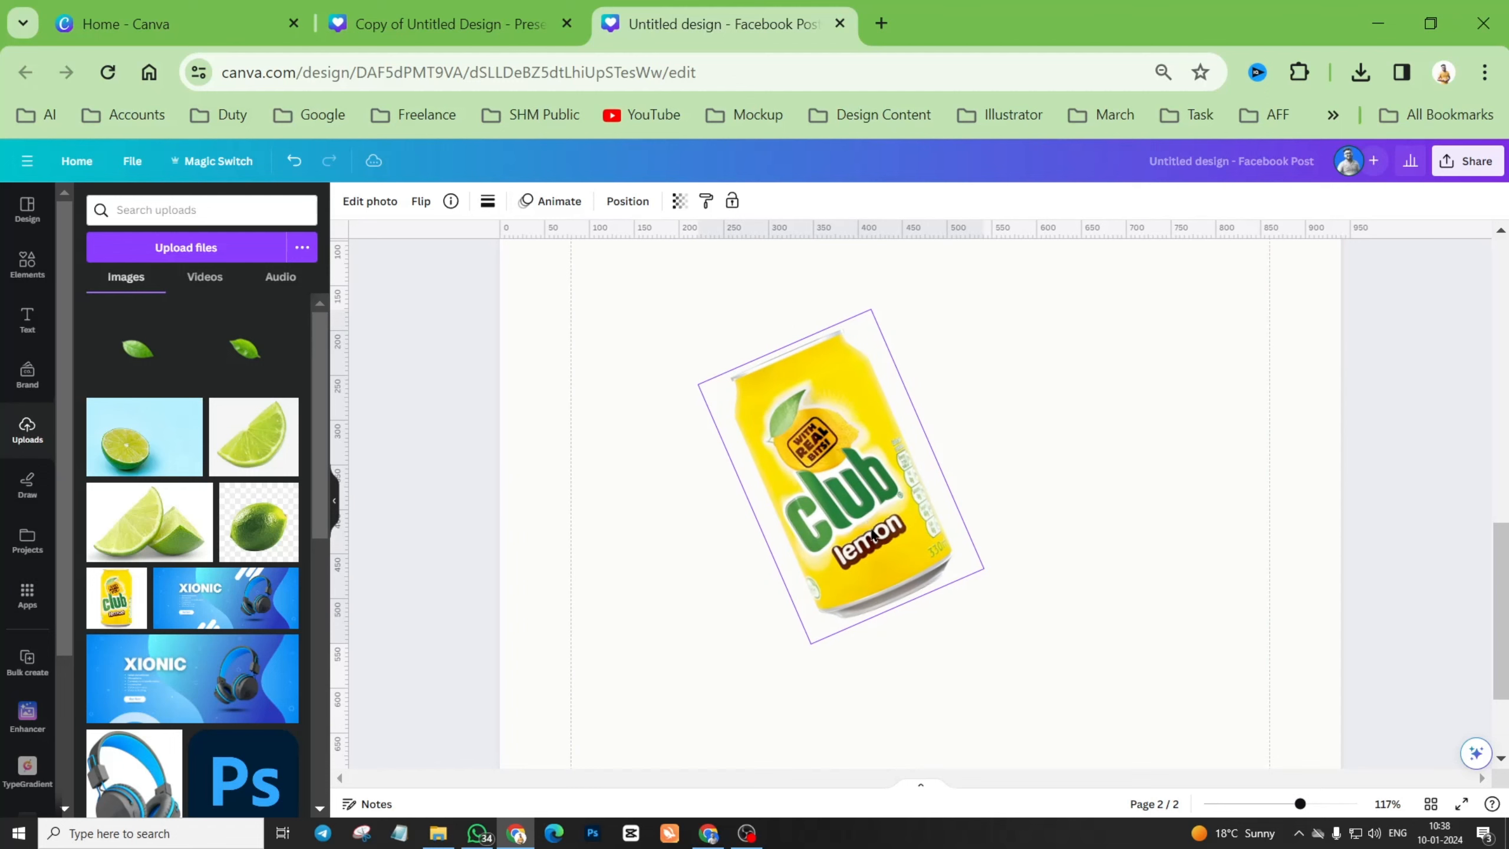
# Try placing a duplicate can tilted clockwise beside the original, and delete the duplicate.
pyautogui.moveTo(870, 526); pyautogui.dragTo(1045, 543)
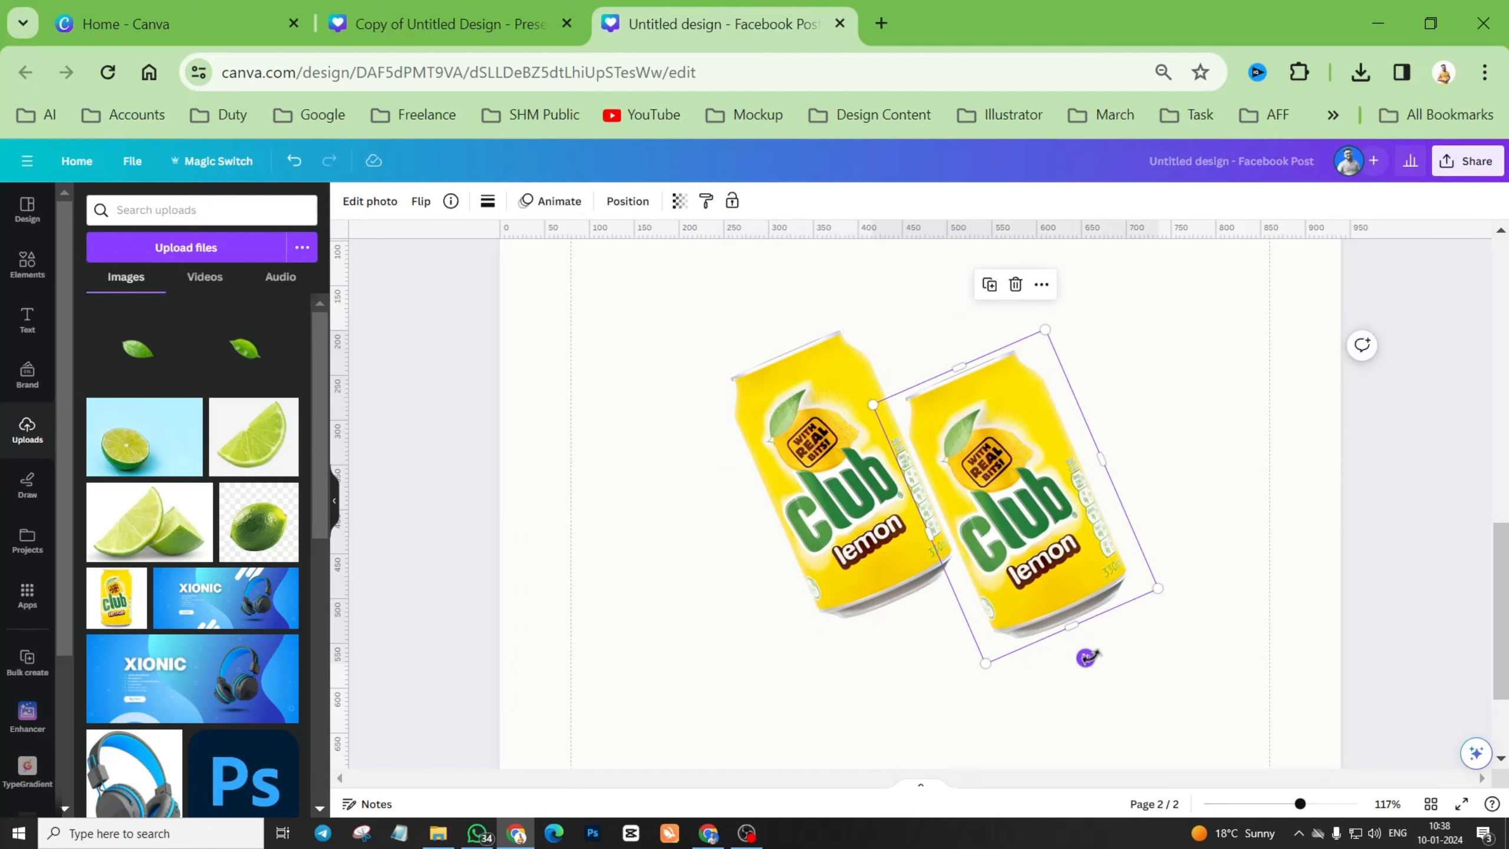
pyautogui.moveTo(1087, 653); pyautogui.dragTo(911, 663)
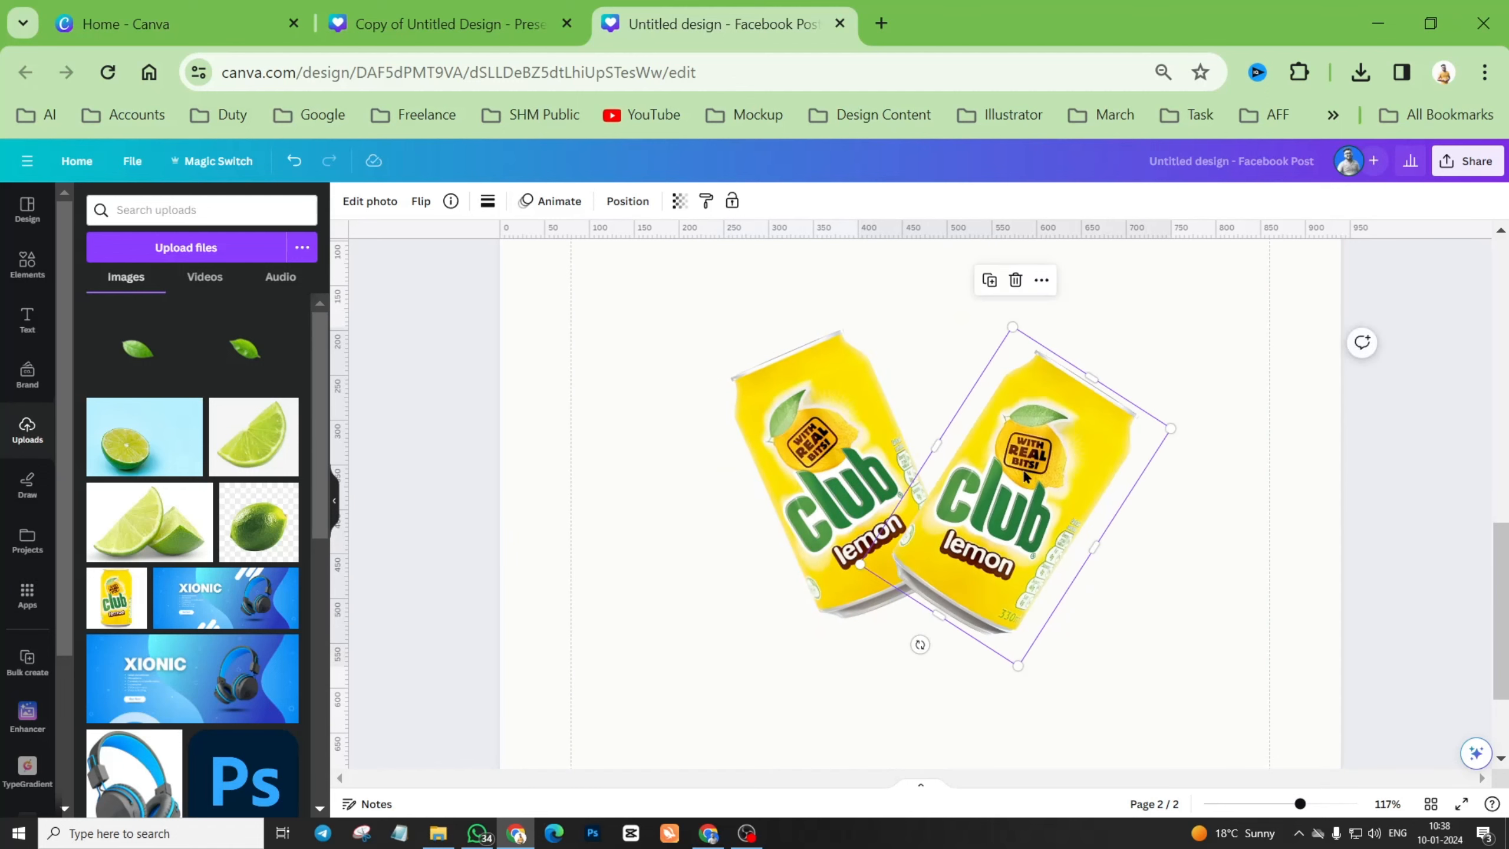
pyautogui.click(1015, 279)
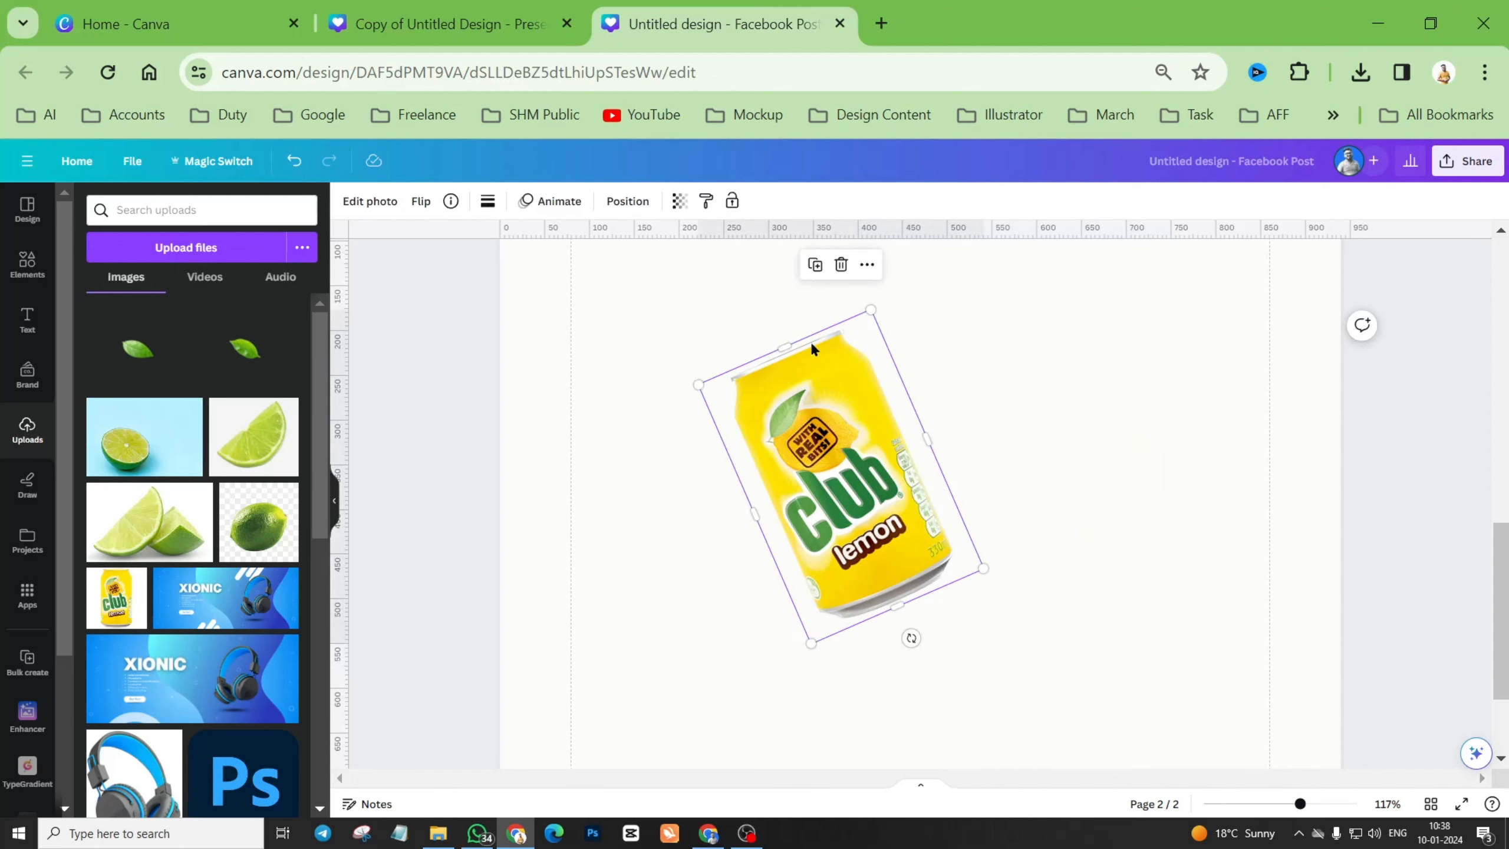
# Try duplicating the tilted can with the copy set apart to its right, and delete the copy.
pyautogui.click(814, 264)
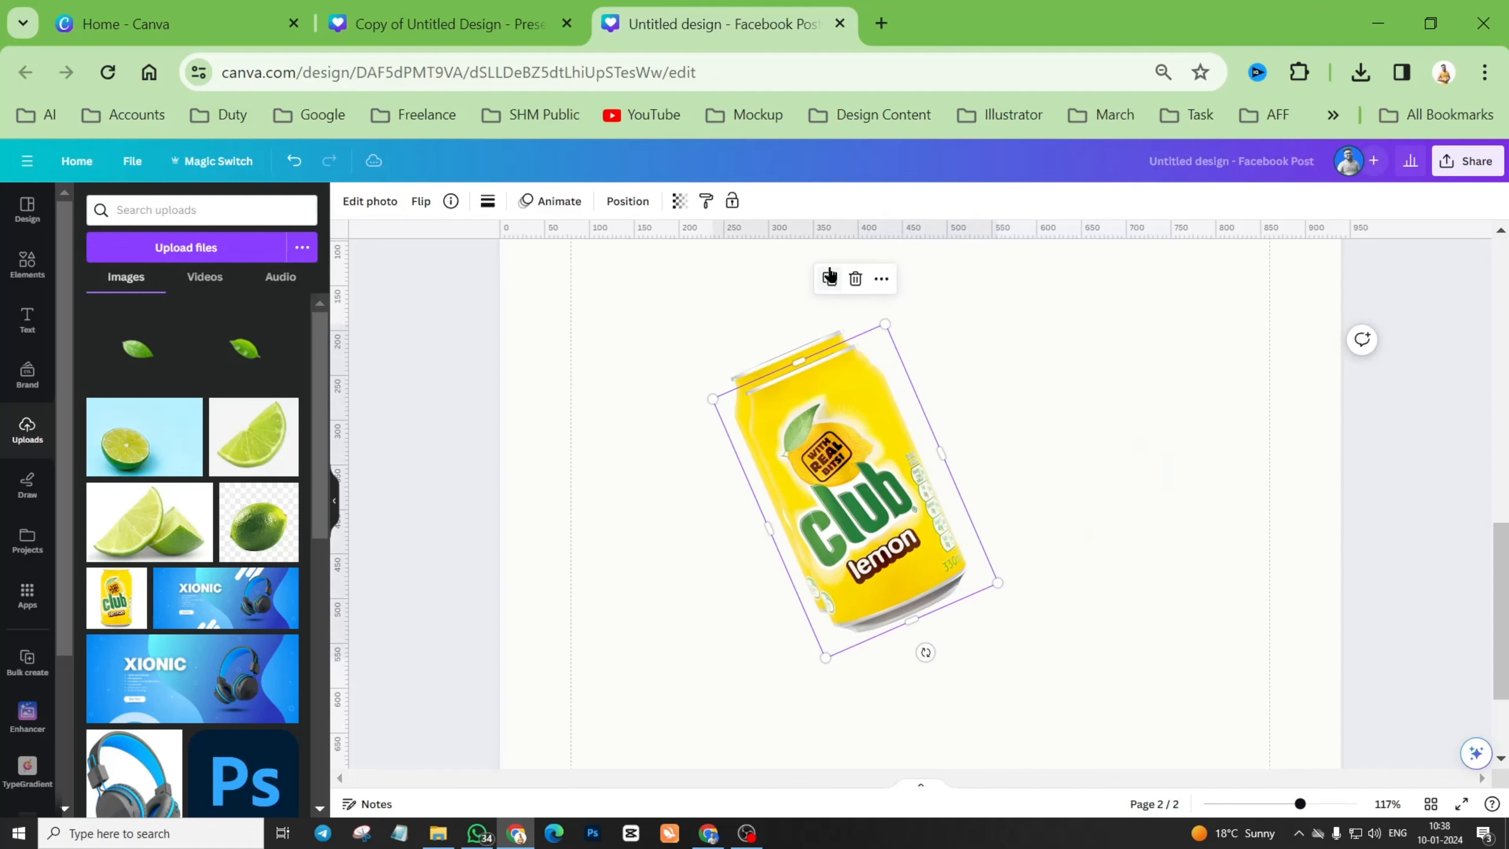
pyautogui.click(830, 277)
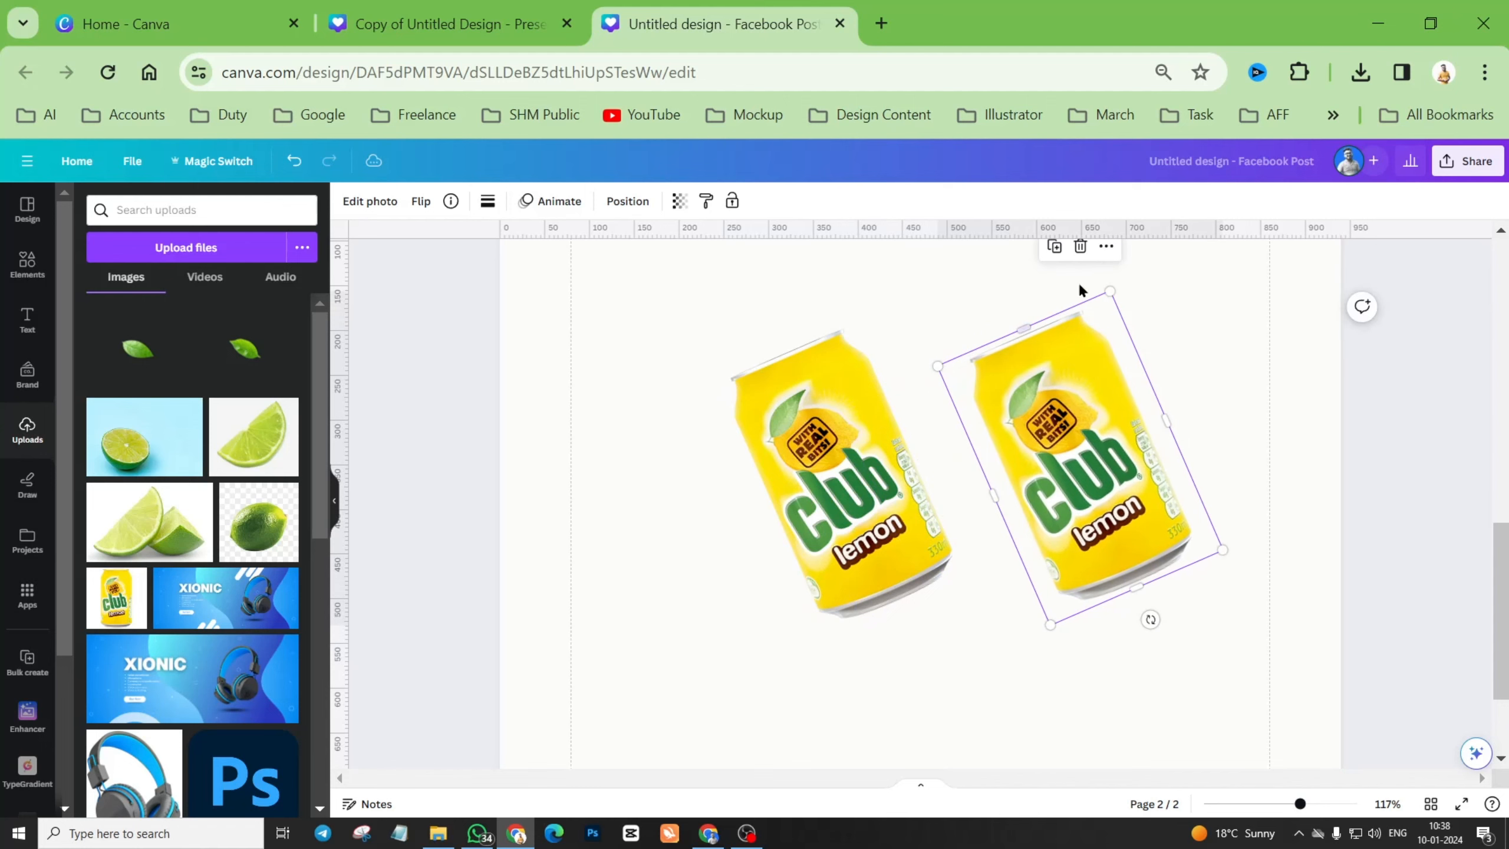
pyautogui.click(1080, 246)
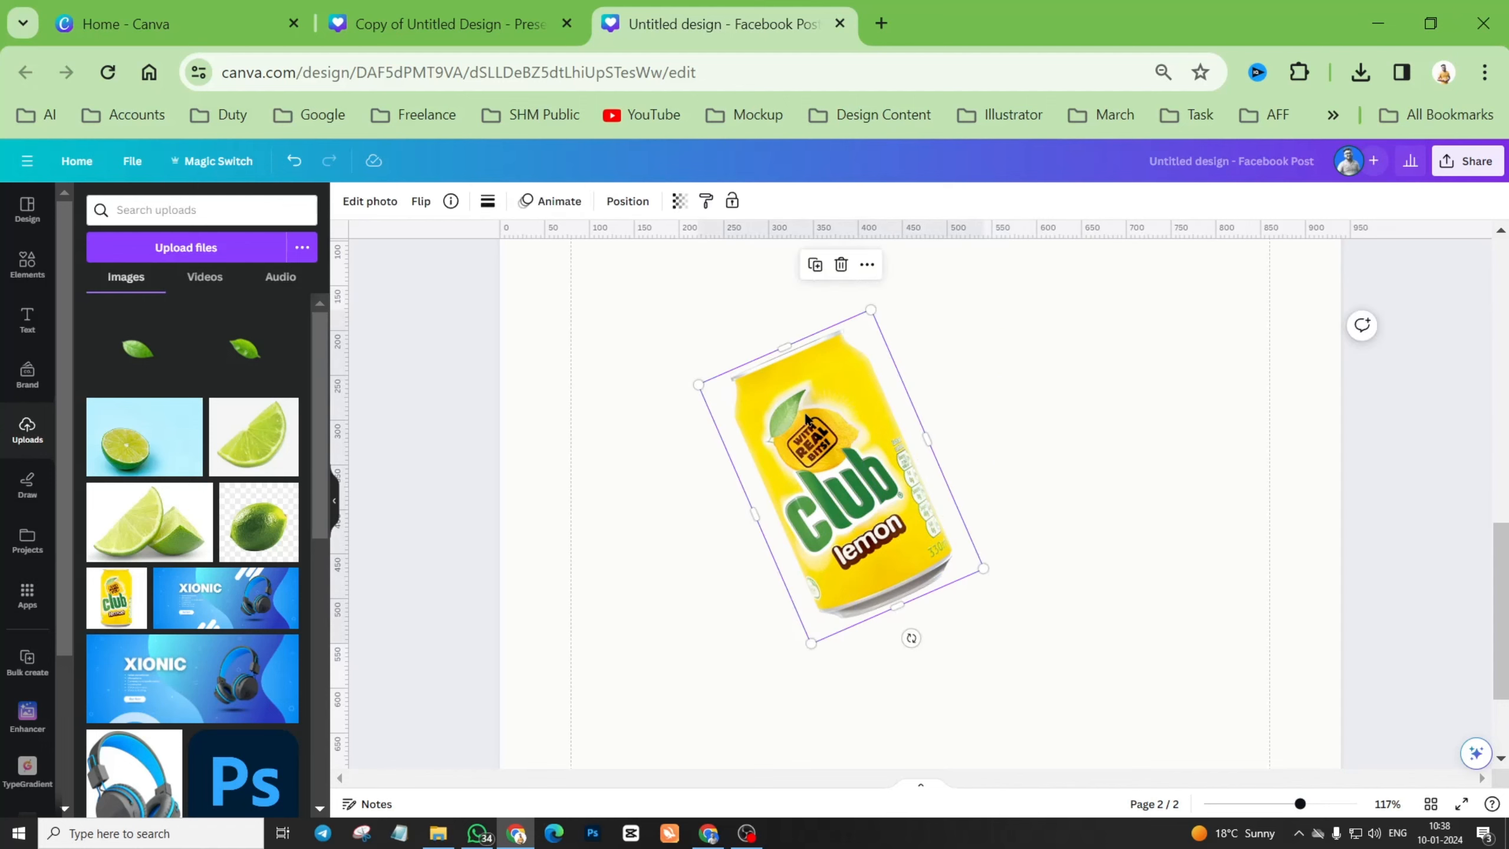
# Duplicate the tilted can beside the original and tilt the copy clockwise so its top leans right.
pyautogui.moveTo(806, 419); pyautogui.dragTo(992, 416)
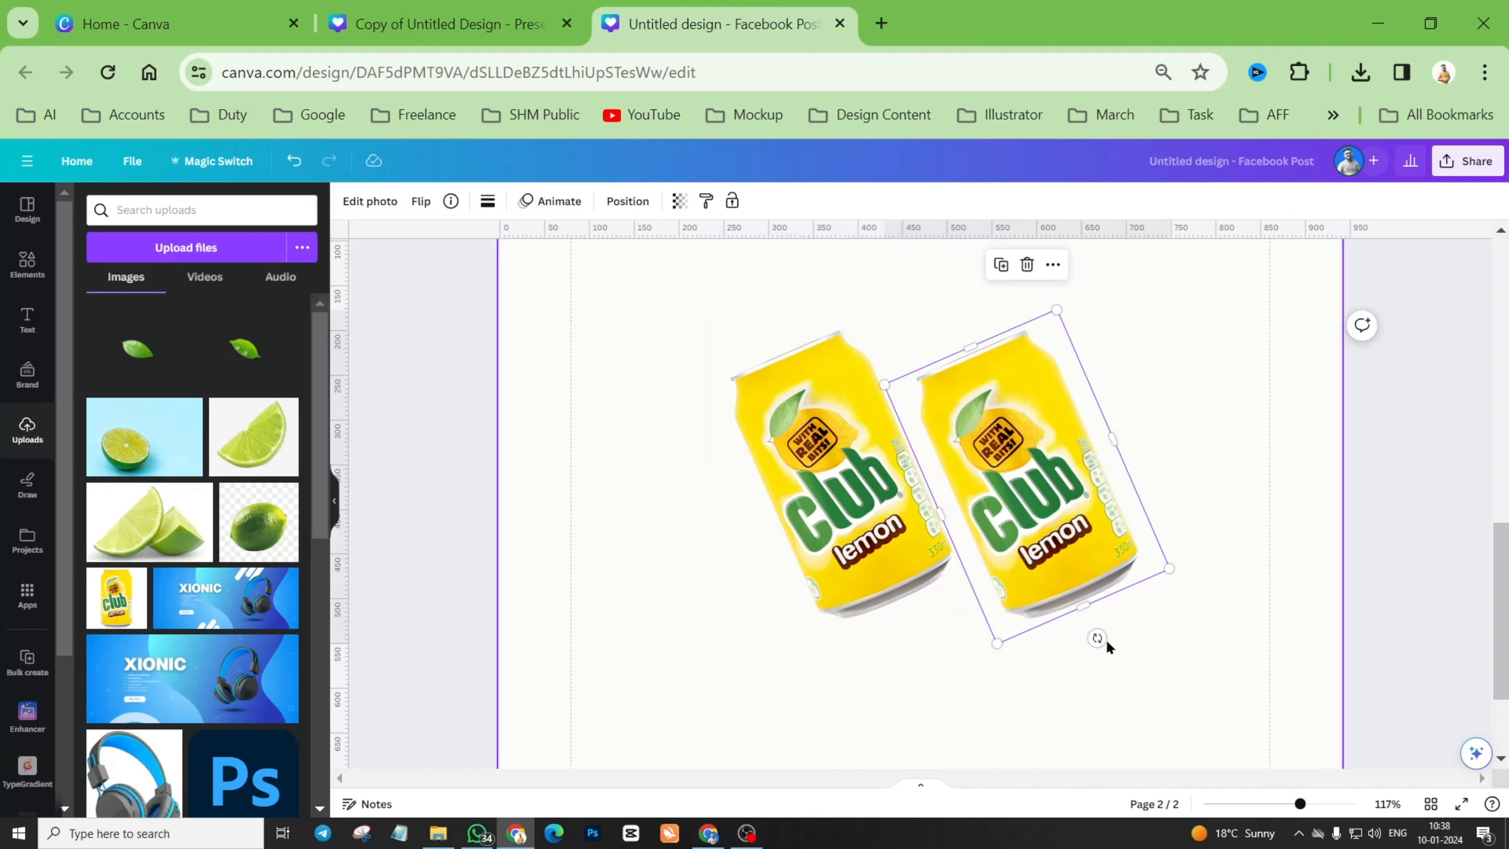
pyautogui.moveTo(1096, 638); pyautogui.dragTo(933, 627)
# Try resizing the copied can and cropping its top, and undo both changes.
pyautogui.moveTo(1019, 310)
pyautogui.mouseDown()
pyautogui.moveTo(1001, 258)
pyautogui.moveTo(1013, 354)
pyautogui.moveTo(1009, 305)
pyautogui.mouseUp()
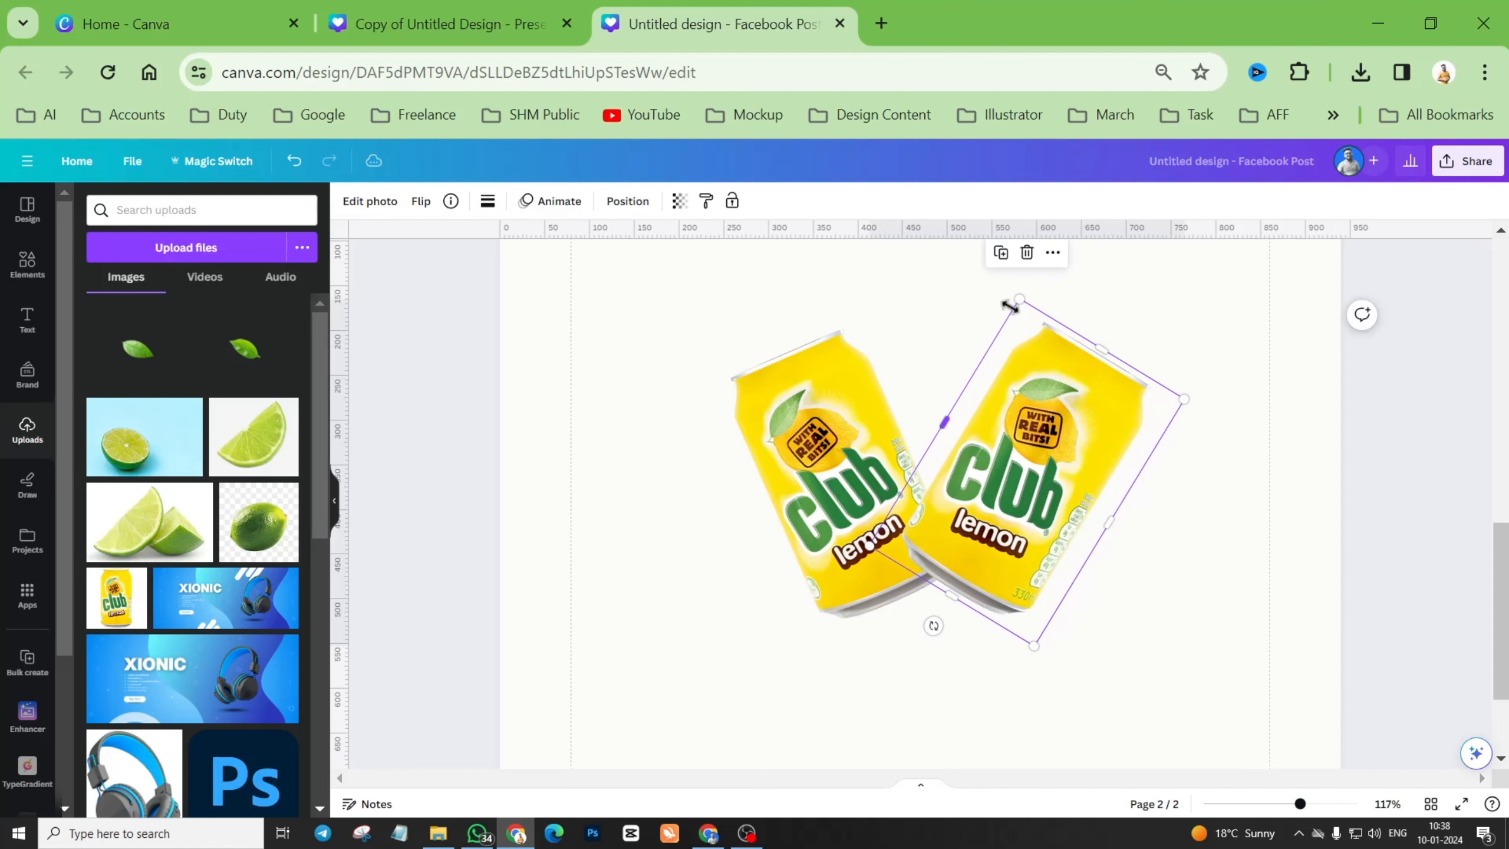
pyautogui.hotkey('ctrl', 'z')
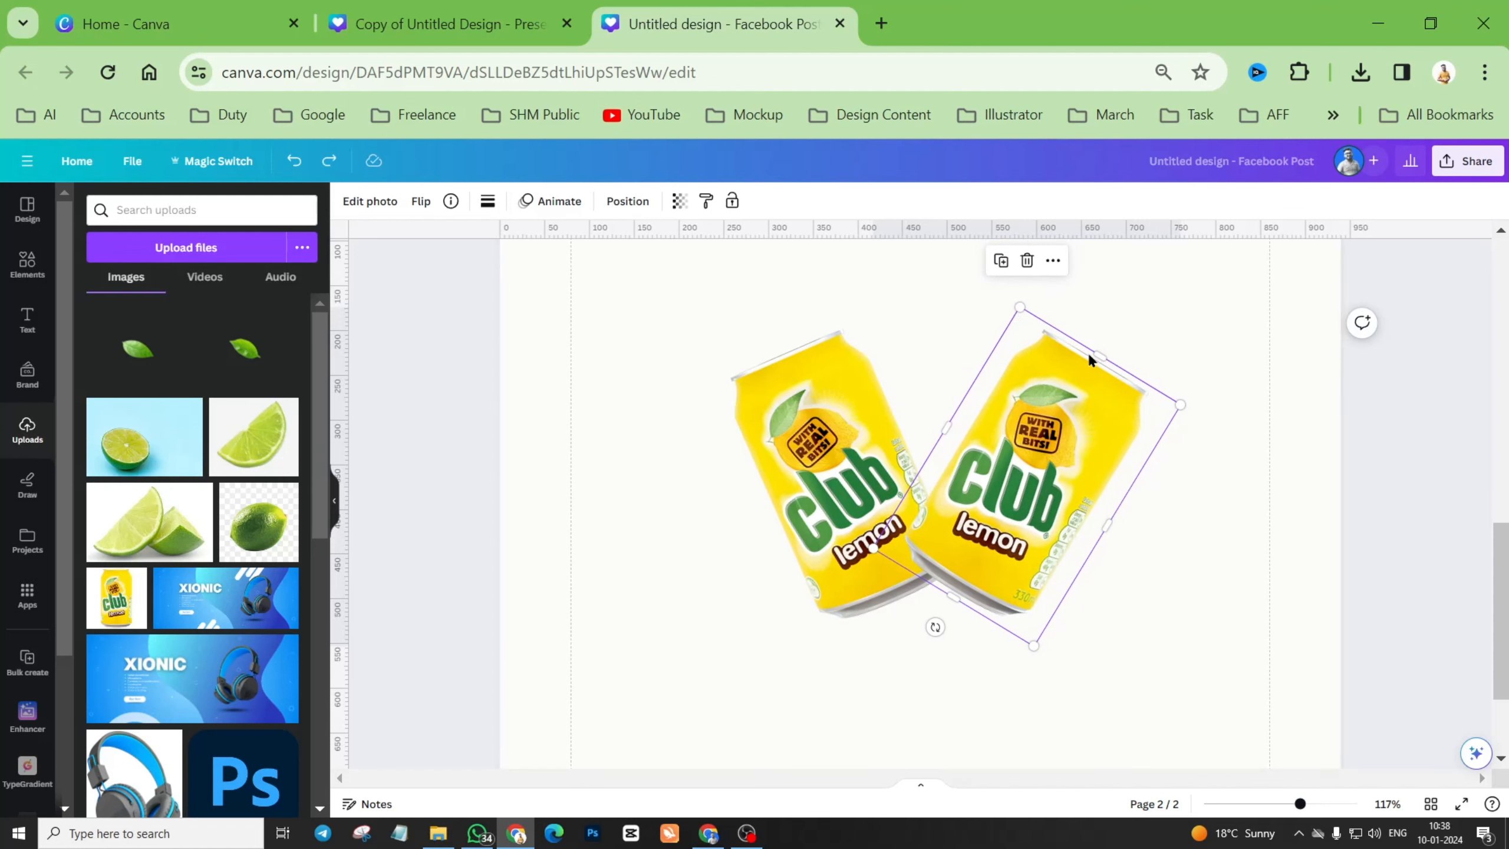
pyautogui.moveTo(1089, 352); pyautogui.dragTo(1055, 449)
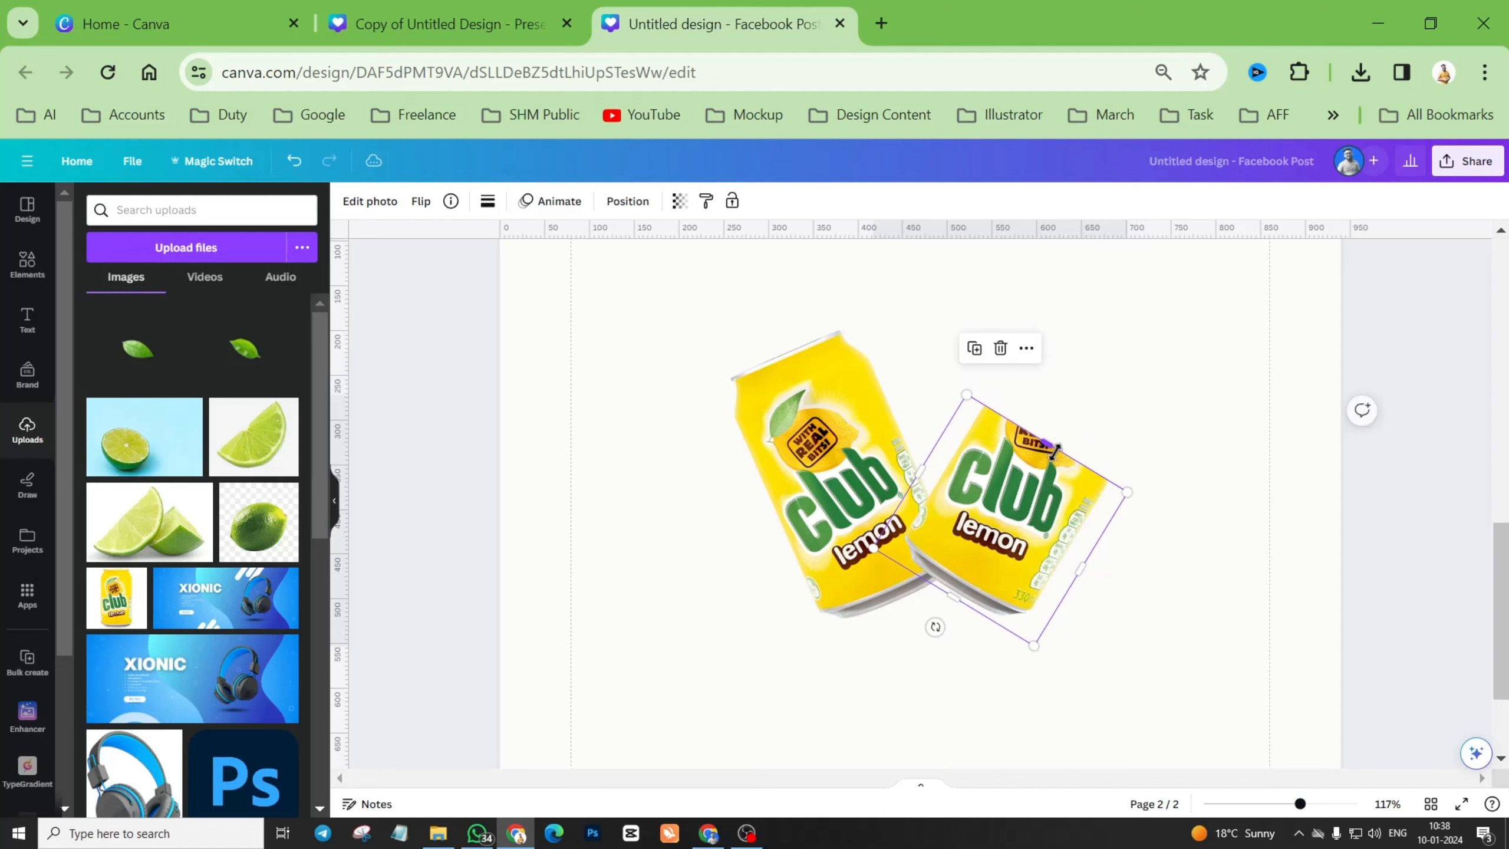
pyautogui.hotkey('ctrl', 'z')
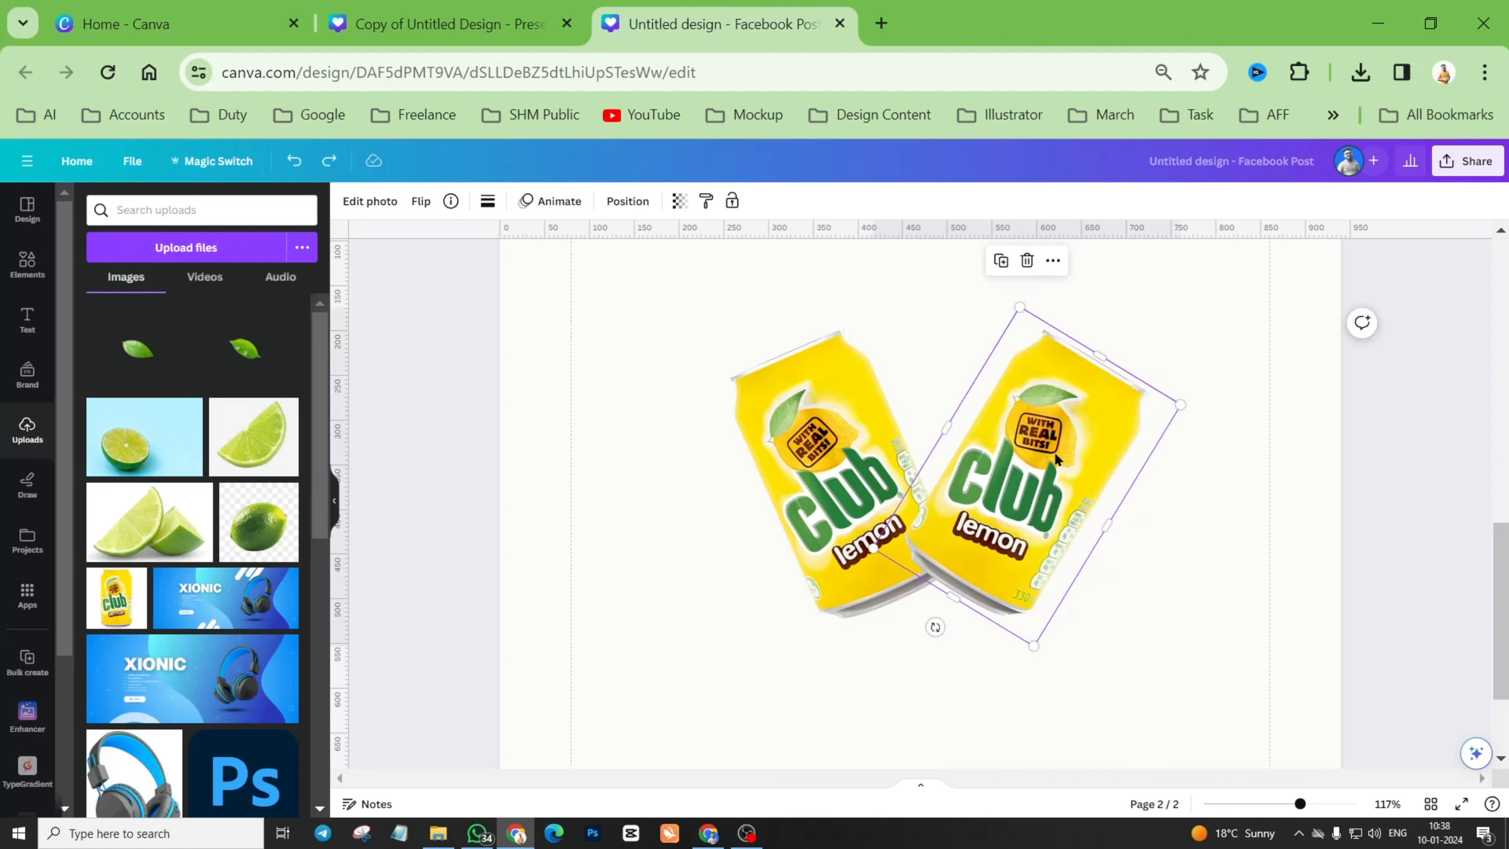
# Move the clockwise-tilted can down and slightly right so it sits lower than the first can, as in the page 1 design.
pyautogui.moveTo(1069, 467); pyautogui.dragTo(1089, 565)
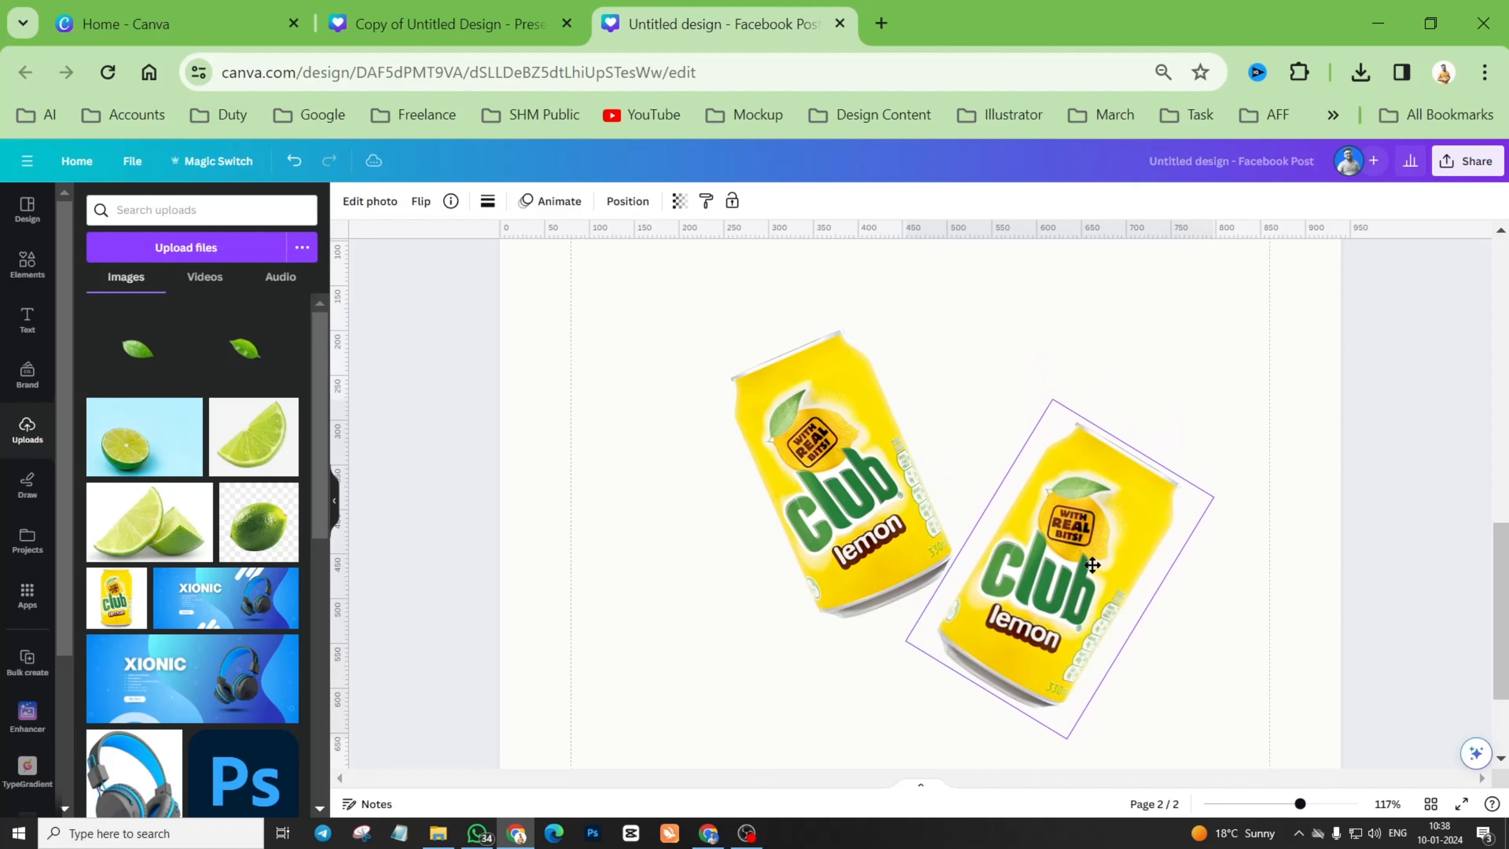
pyautogui.scroll(-3, 920, 518)
pyautogui.scroll(5, 969, 518)
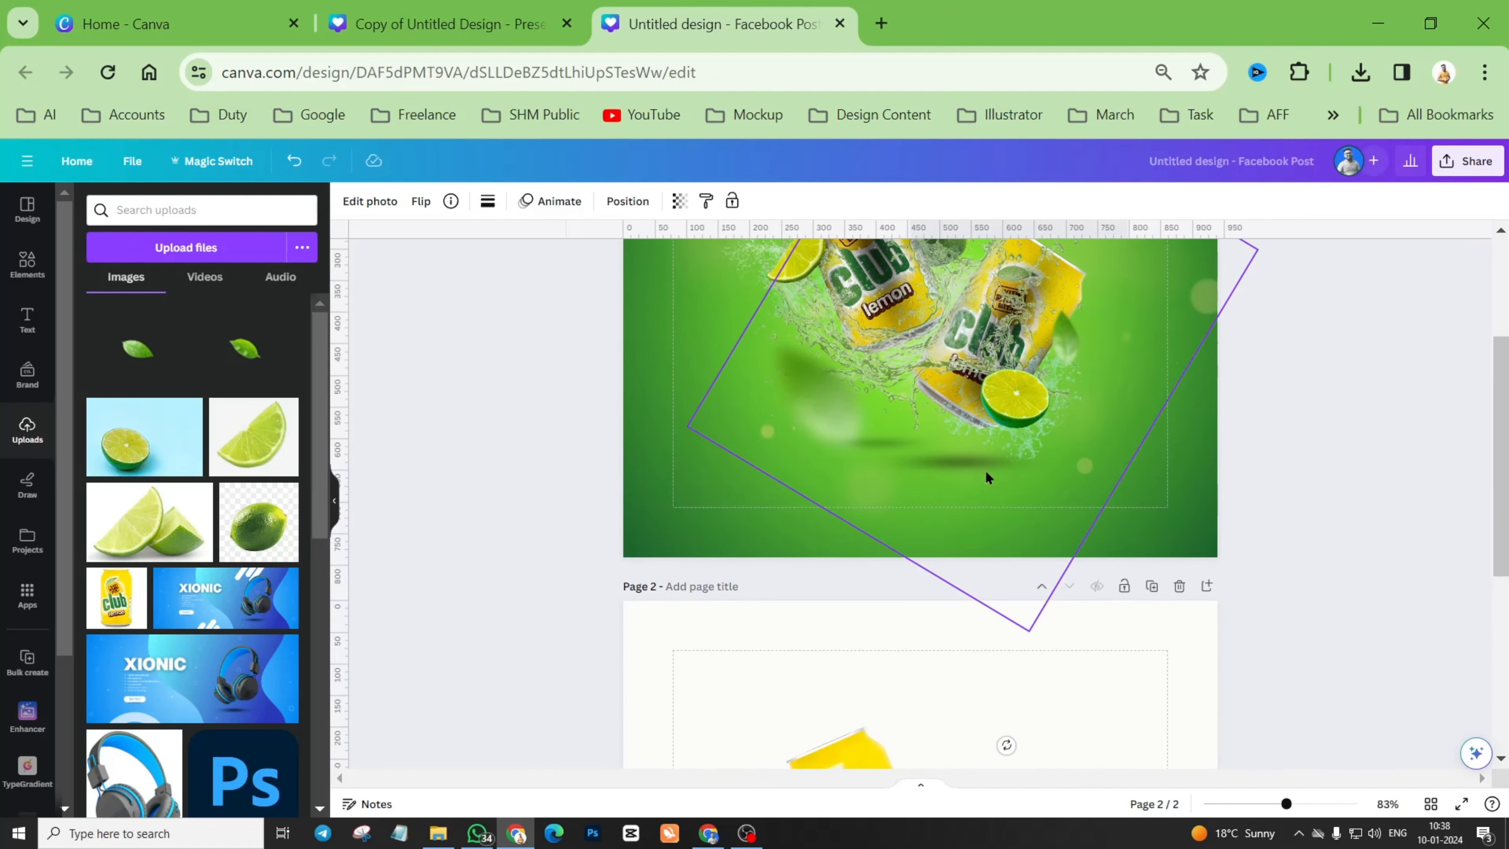
pyautogui.scroll(-5, 986, 454)
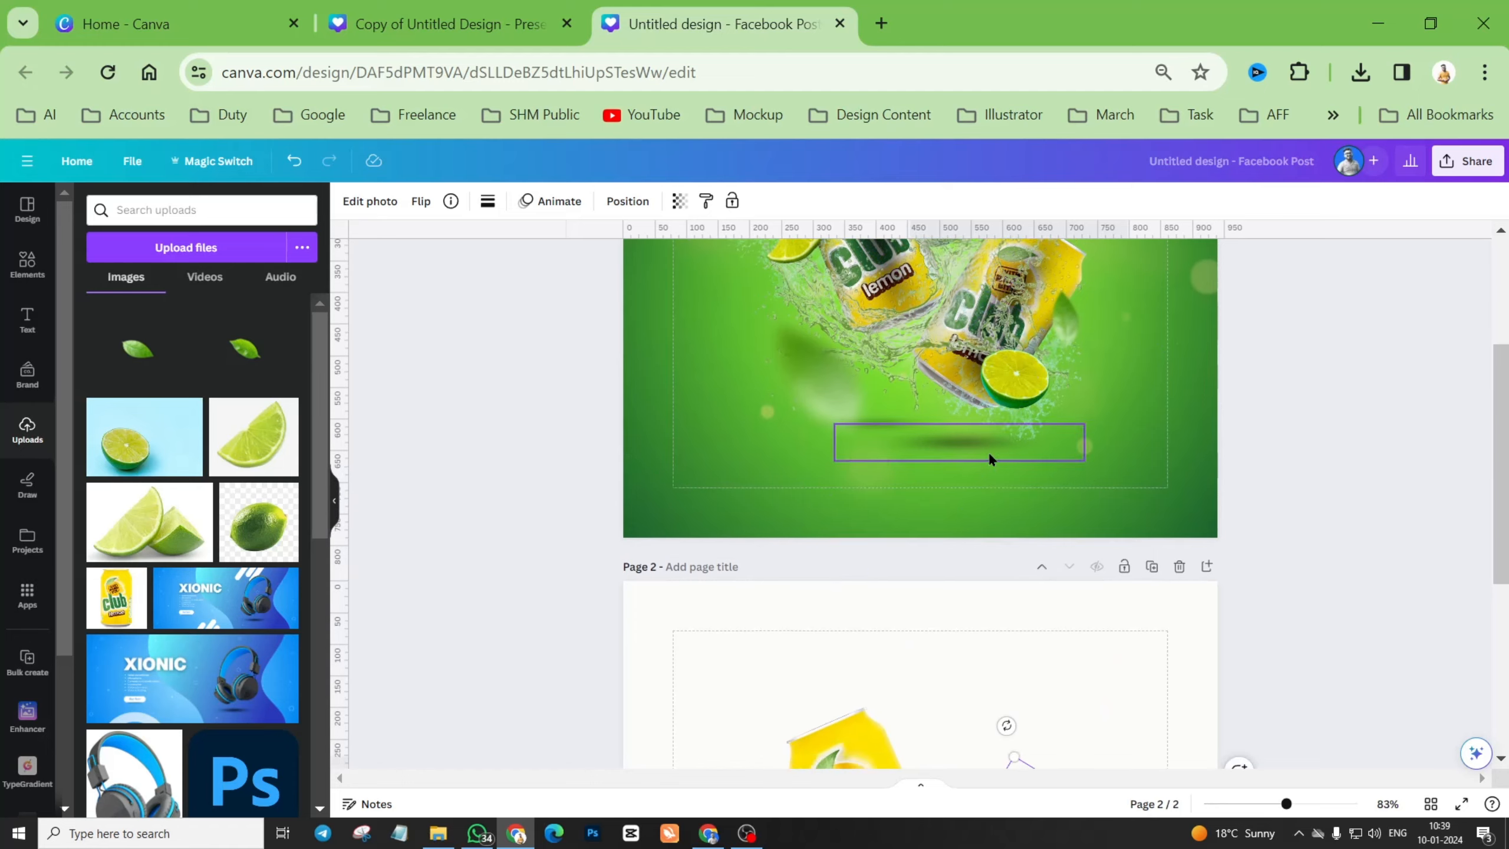
pyautogui.click(891, 499)
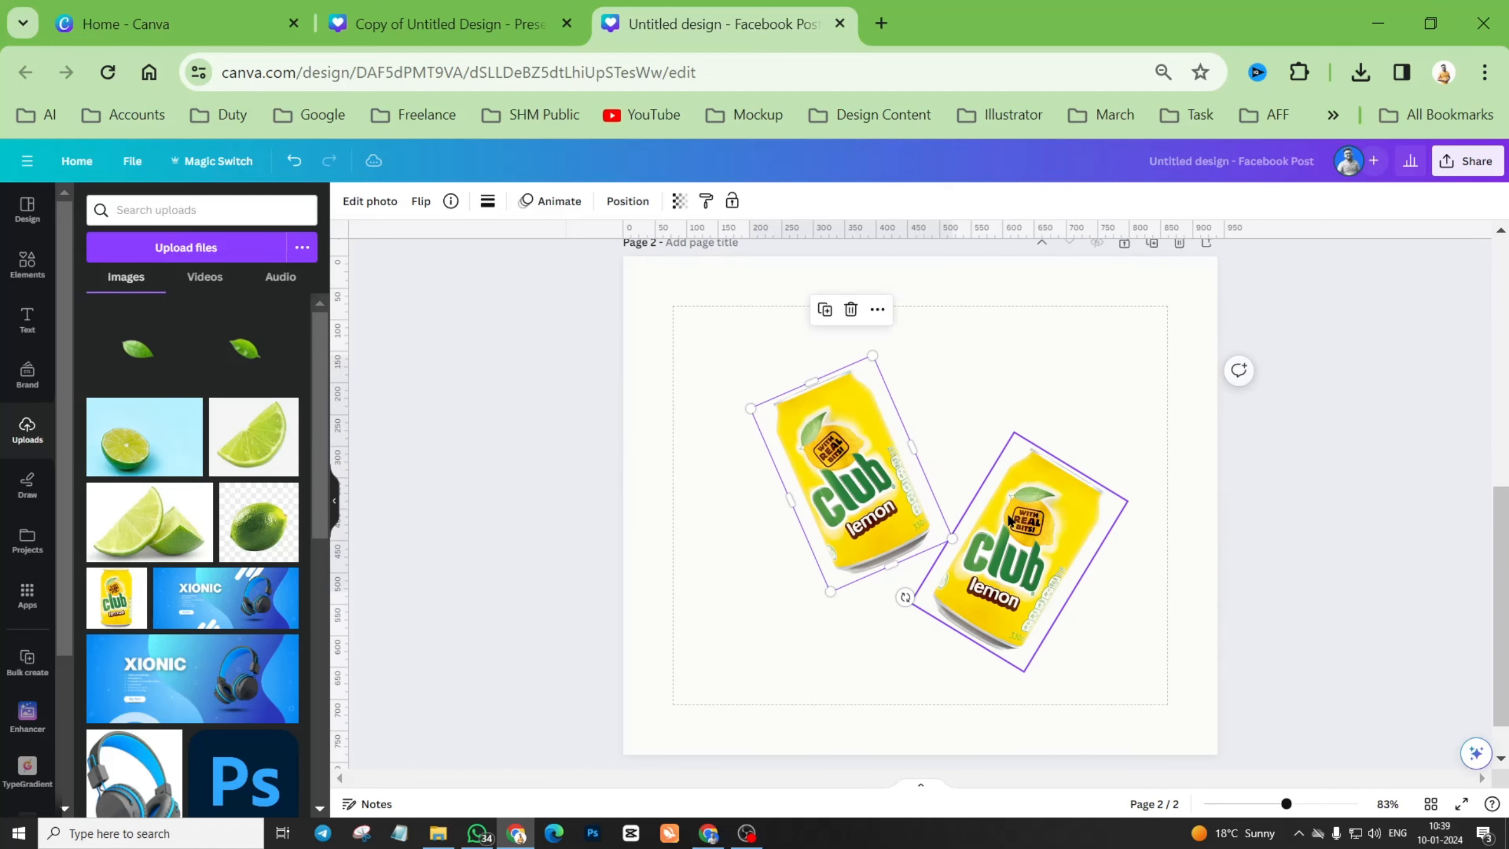
pyautogui.moveTo(1029, 530); pyautogui.dragTo(1017, 511)
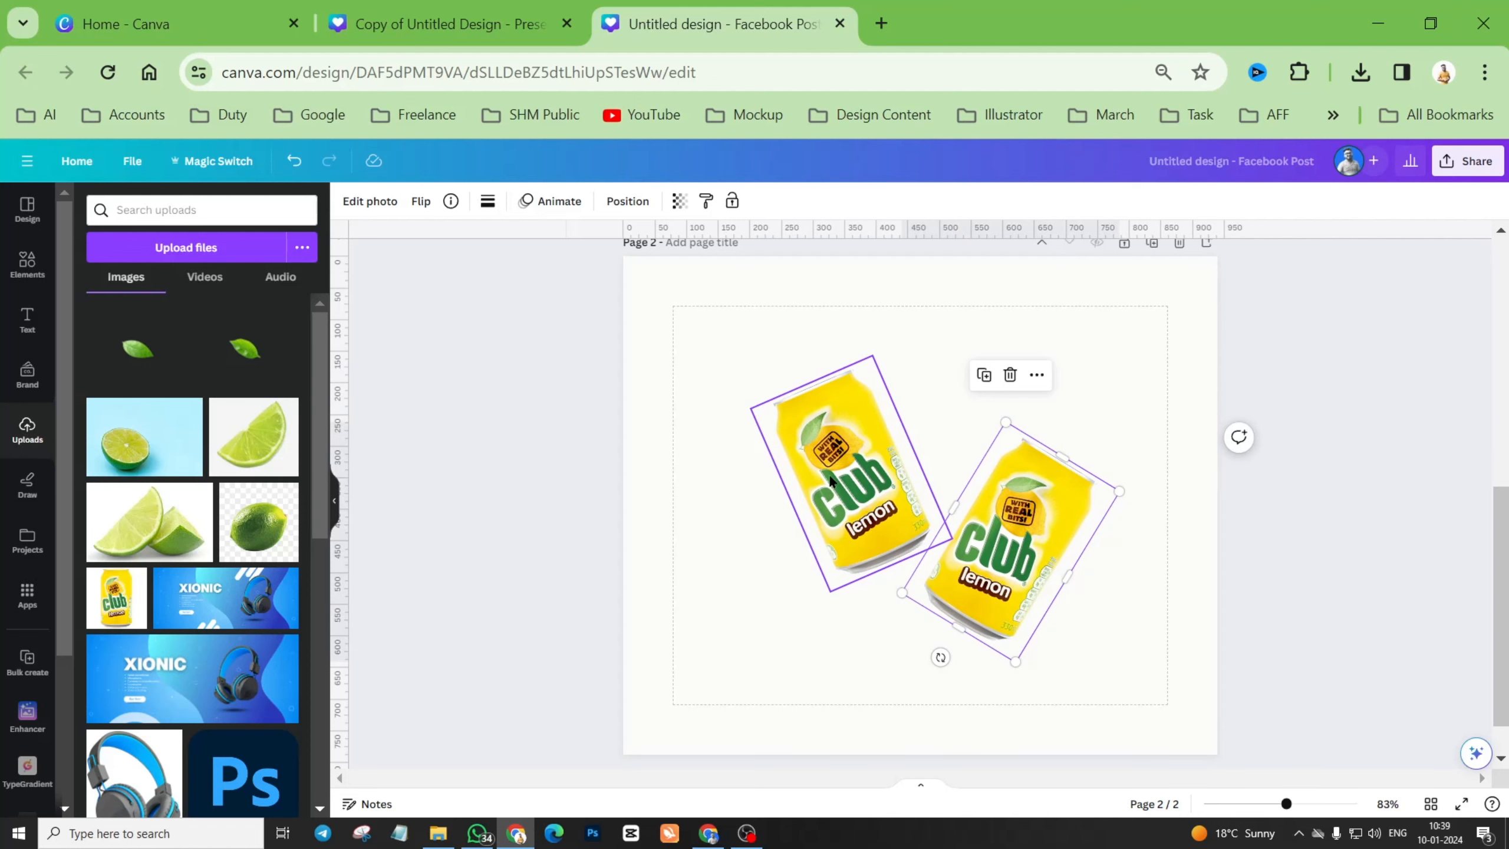
pyautogui.click(930, 370)
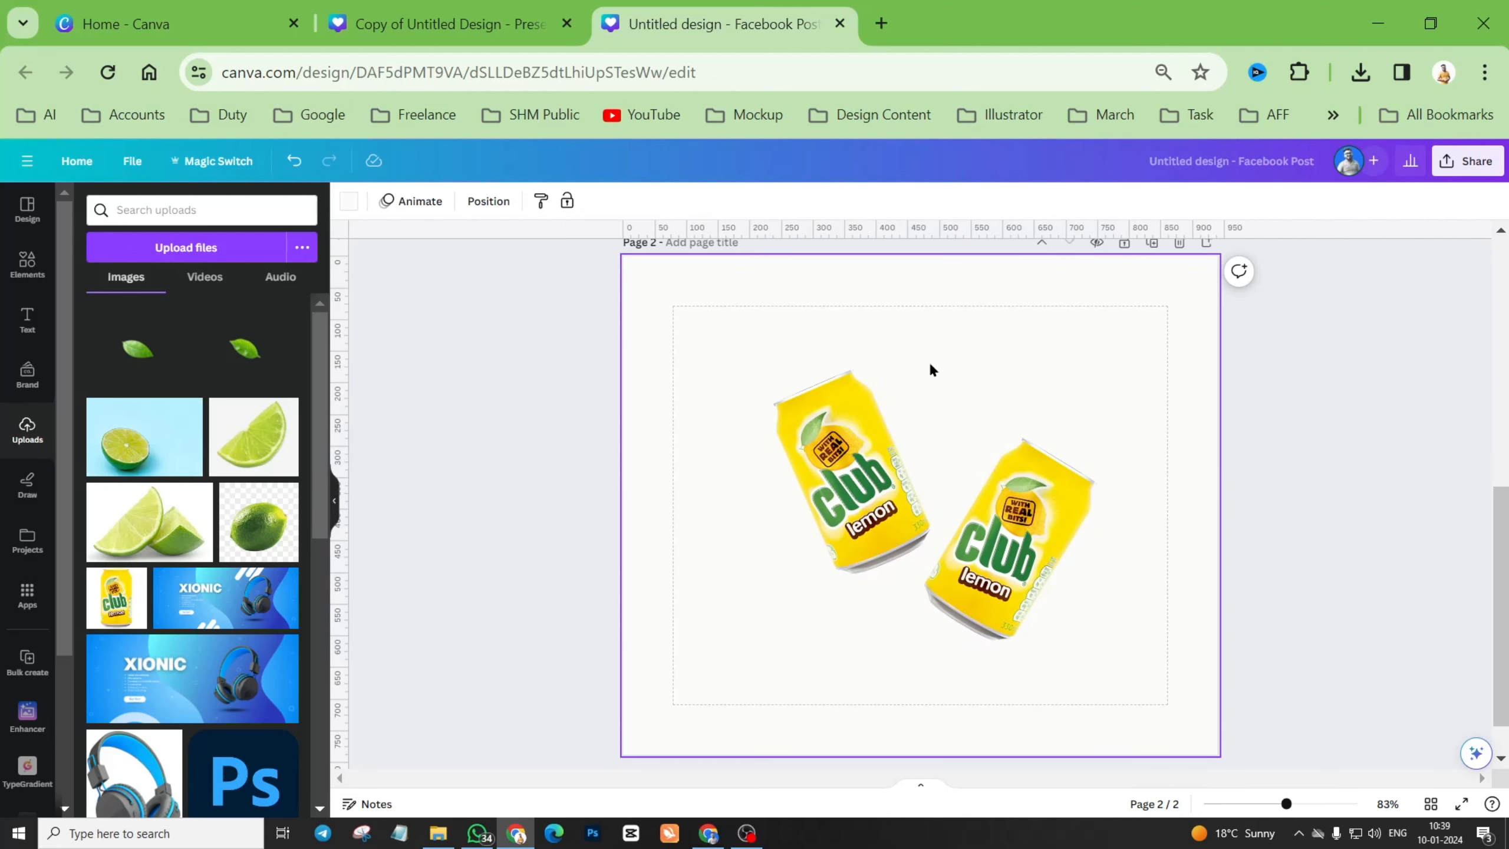
# Check the water drops on the page 1 cans and search the elements for "water droplet", limited to graphics.
pyautogui.scroll(5, 926, 370)
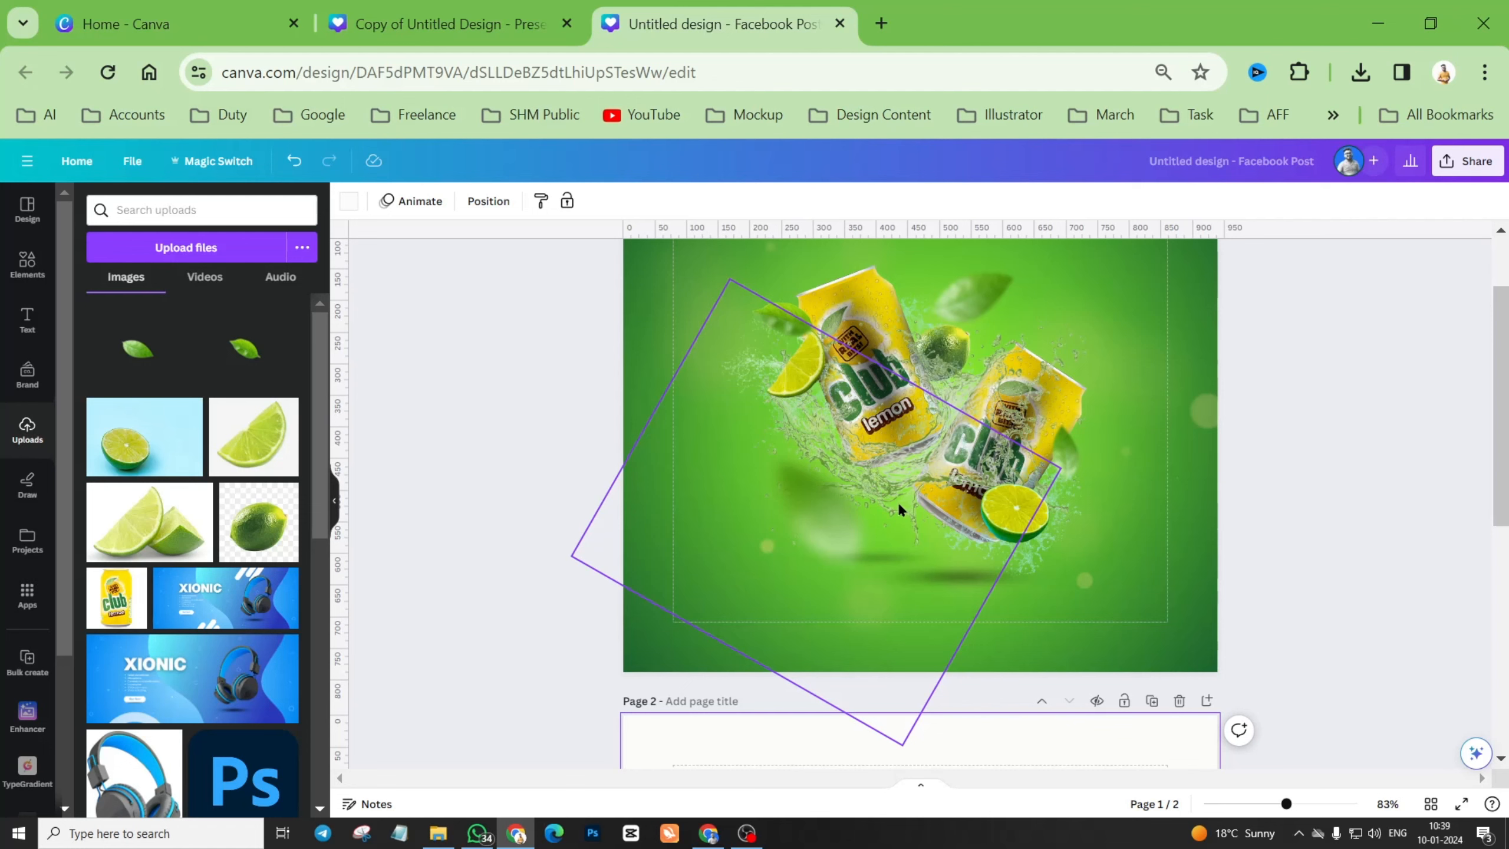
pyautogui.scroll(5, 866, 326)
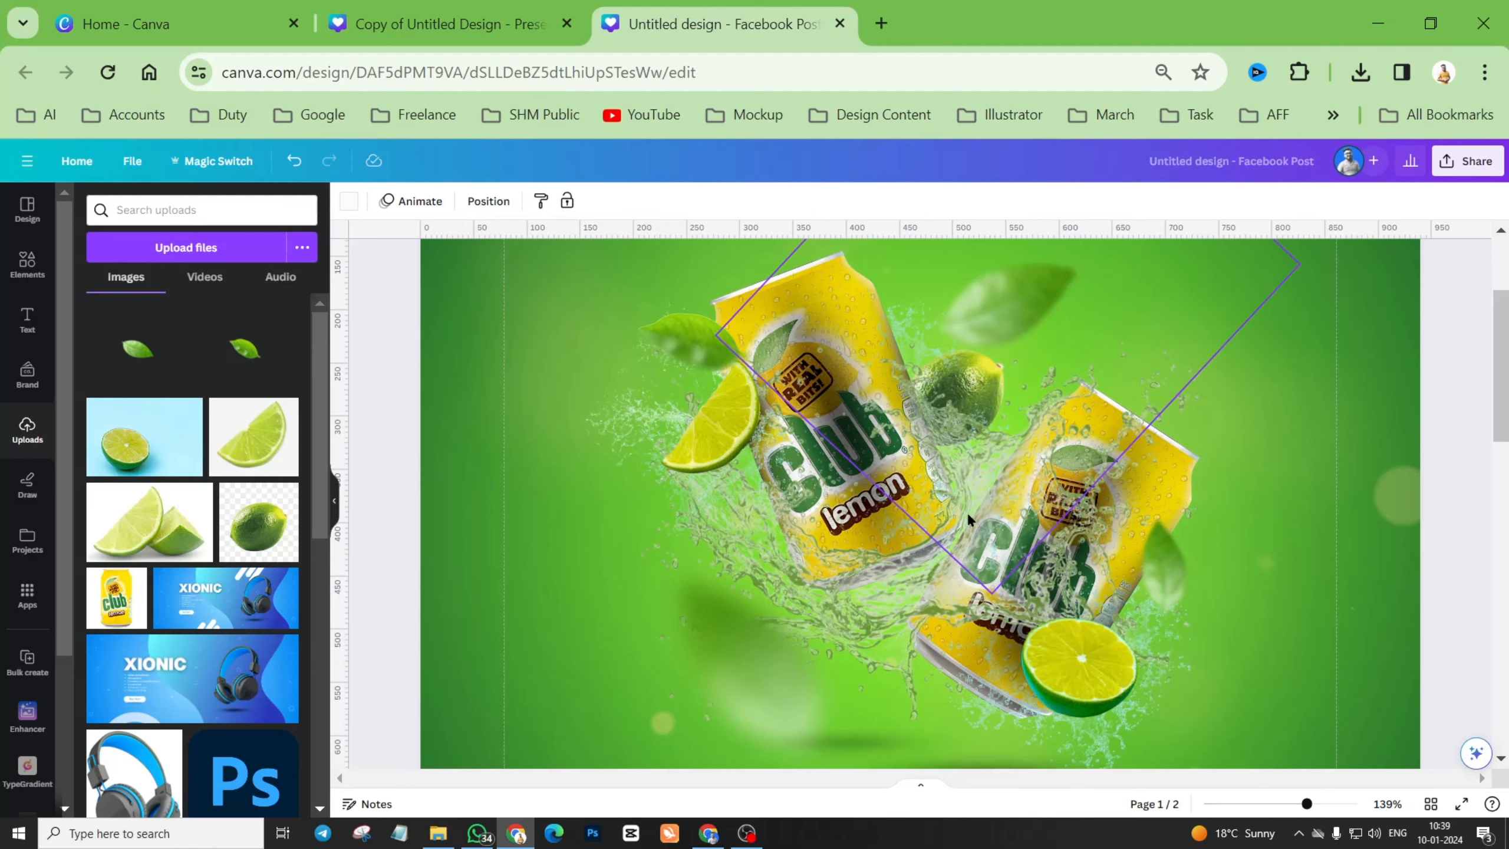
pyautogui.scroll(-10, 967, 509)
pyautogui.scroll(-3, 967, 508)
pyautogui.scroll(12, 960, 470)
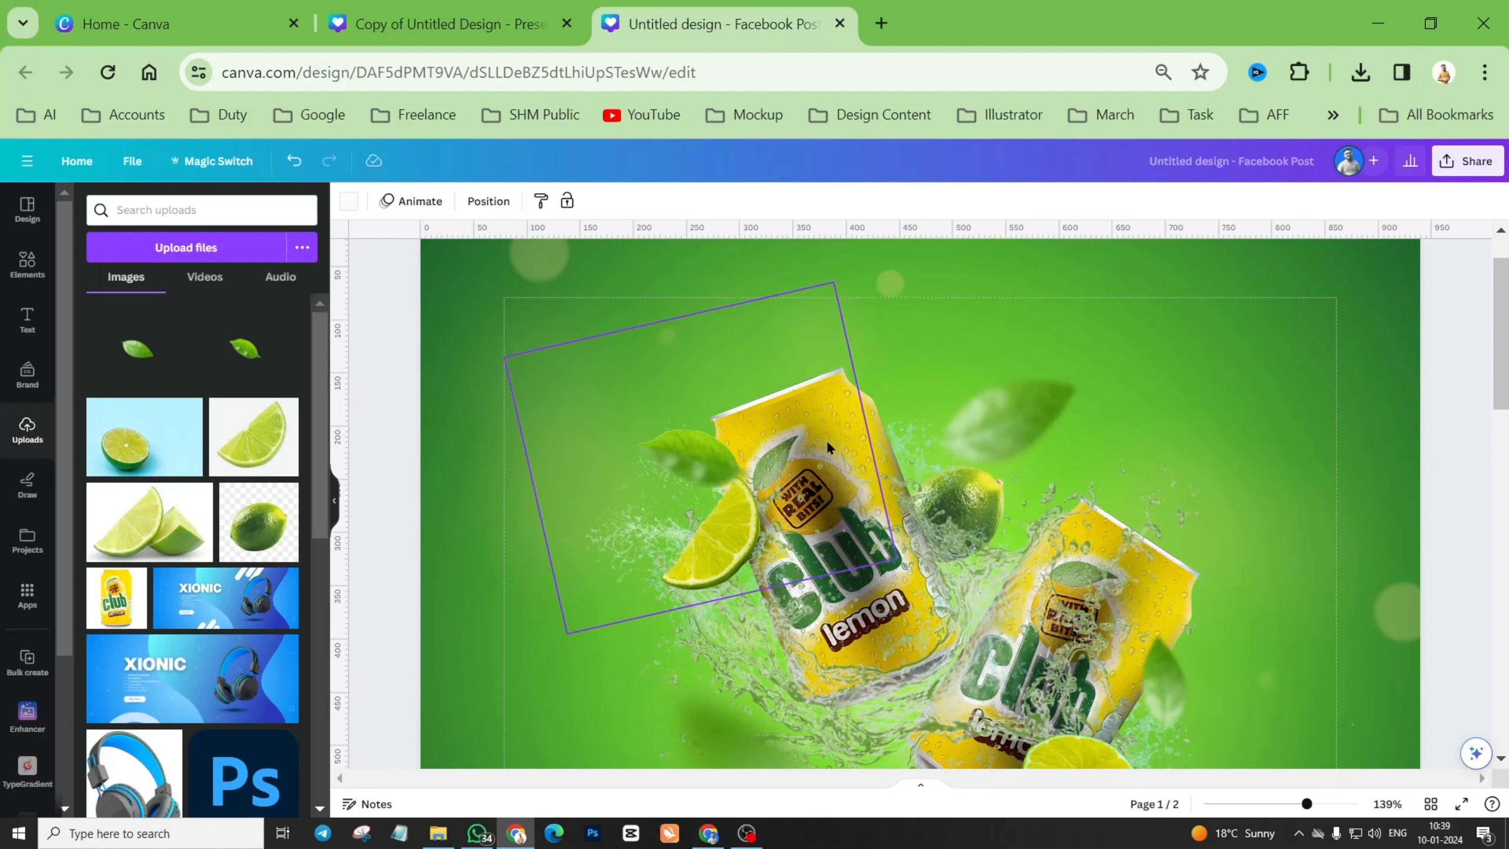
pyautogui.click(27, 263)
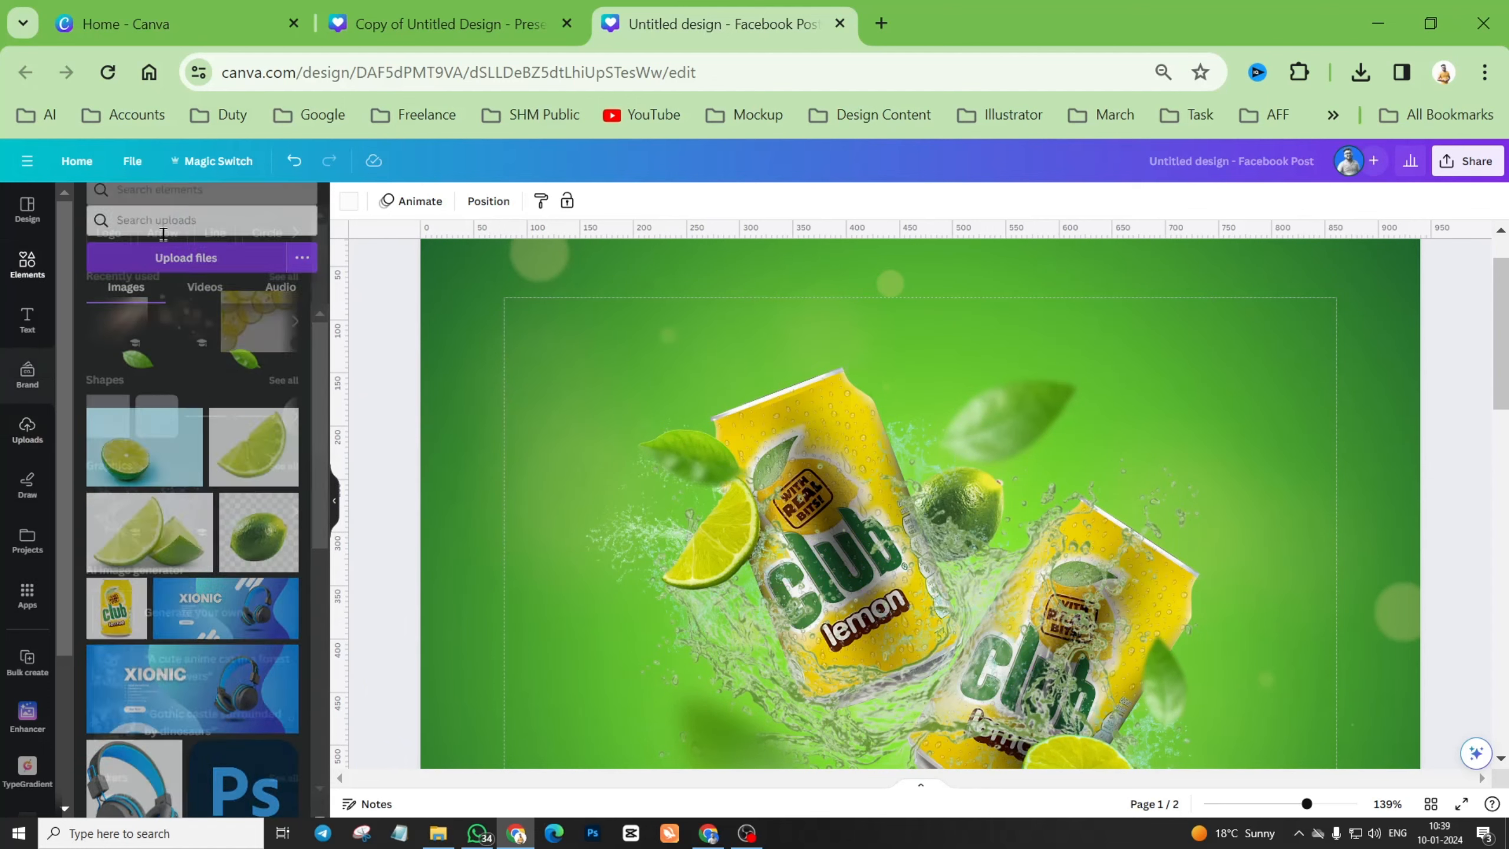
pyautogui.scroll(-10, 849, 458)
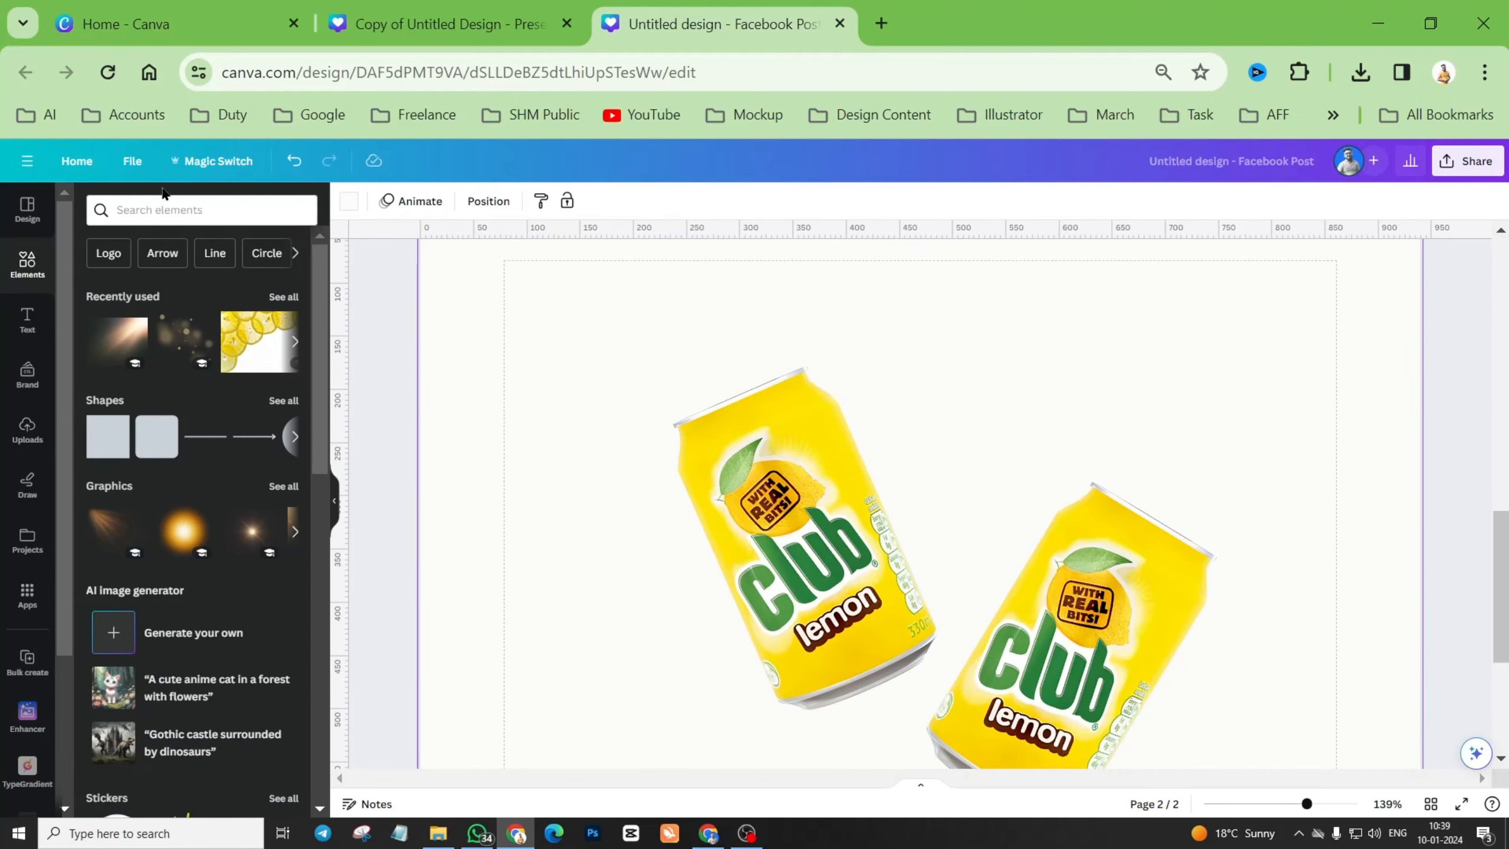
pyautogui.click(159, 214)
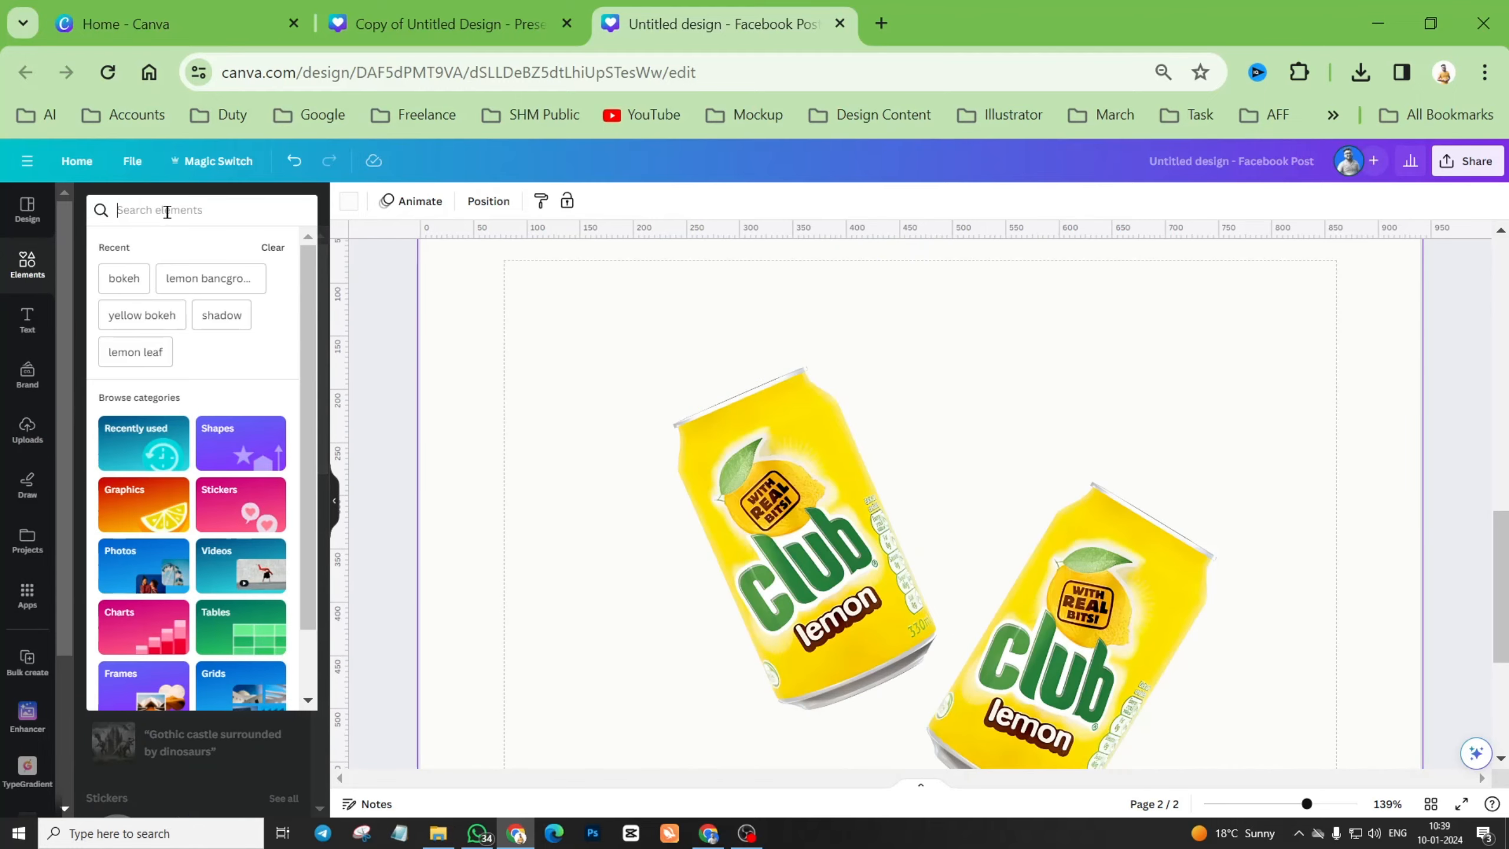
pyautogui.write('wat')
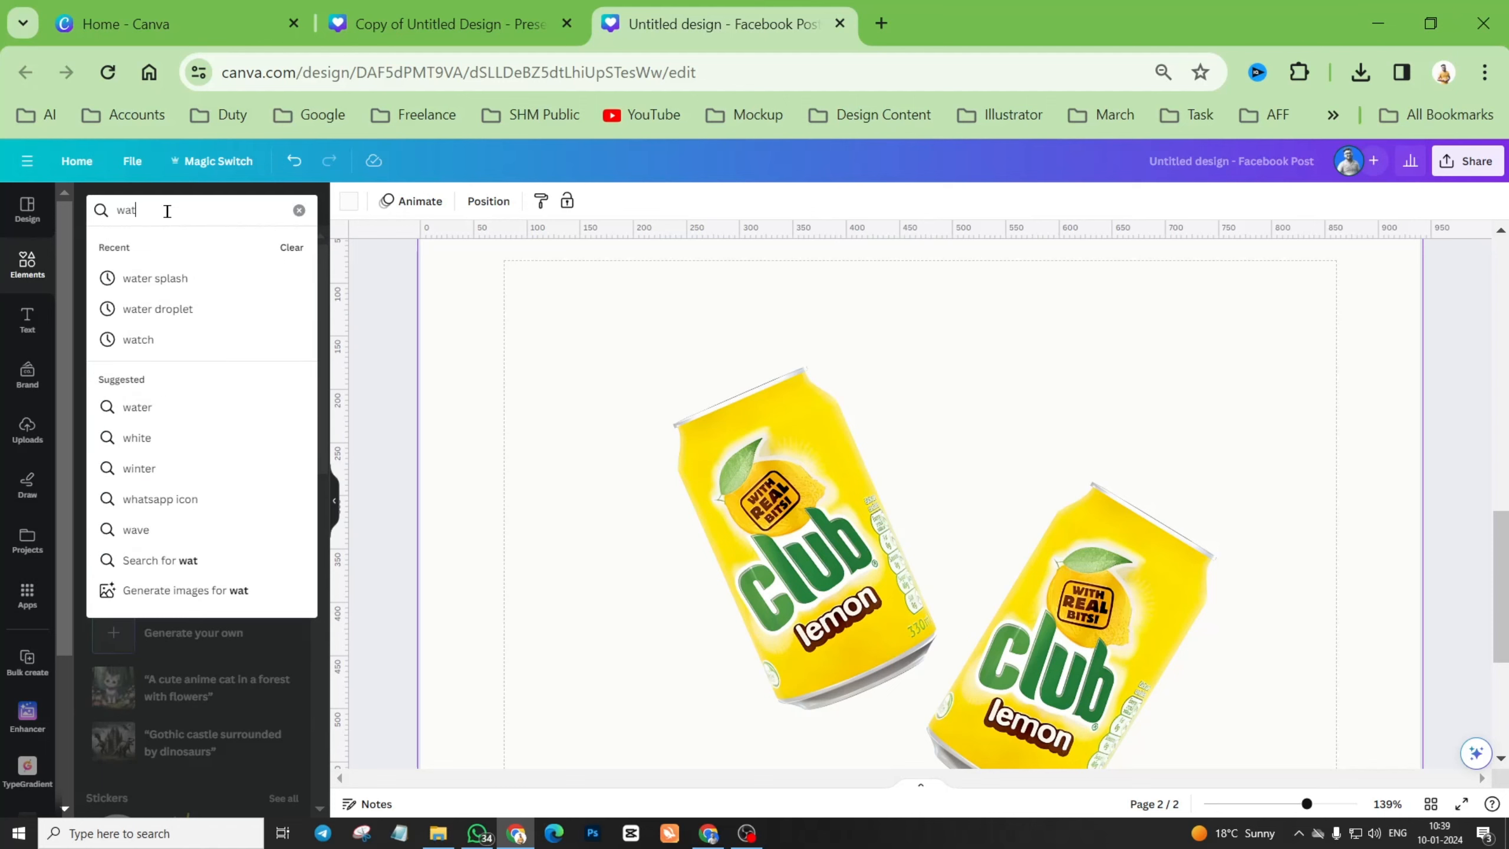
pyautogui.write('er droplet')
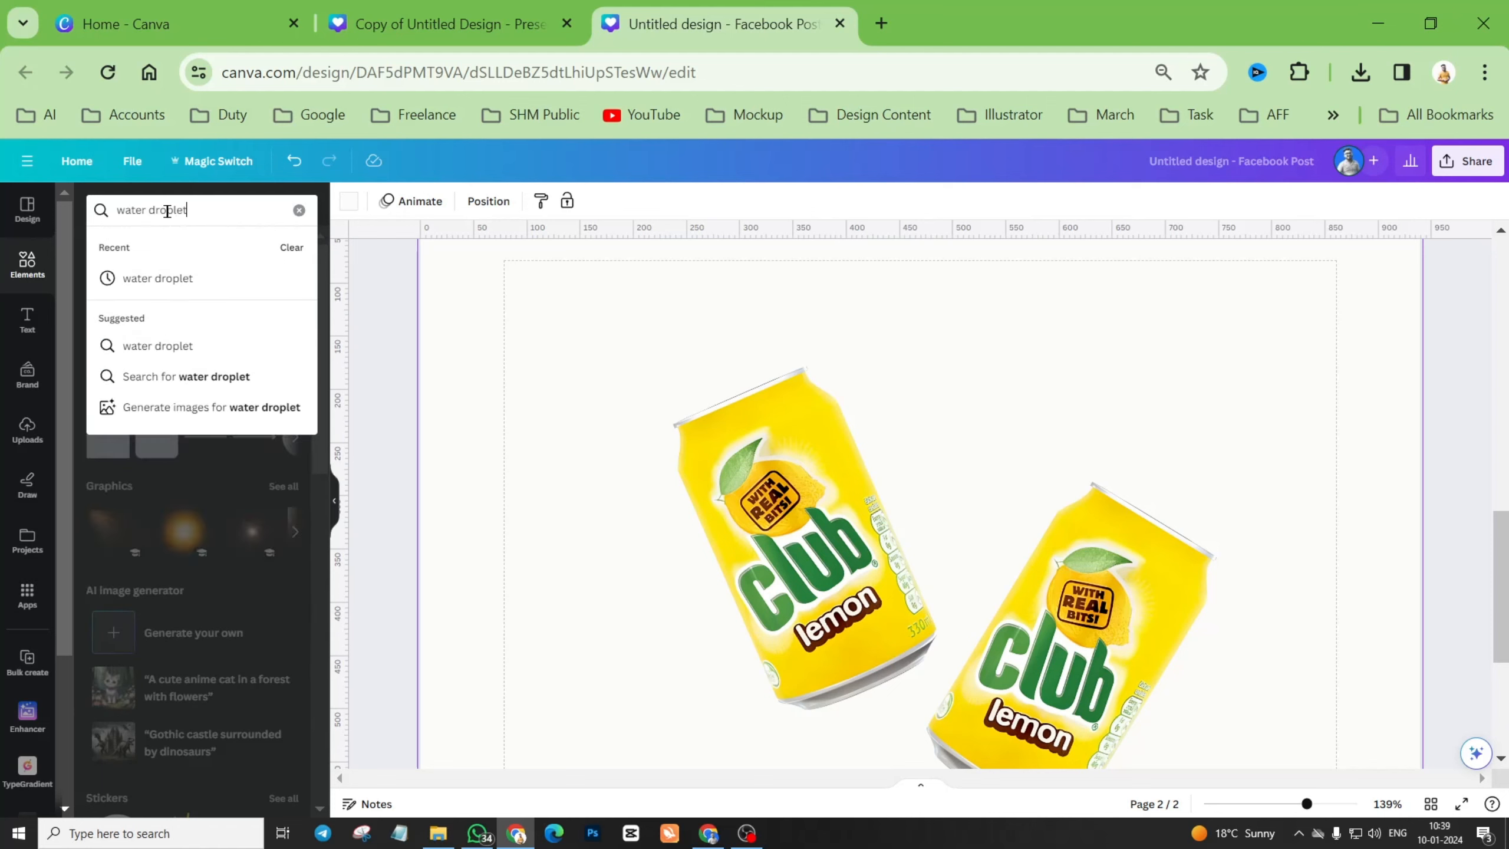
pyautogui.press('Return')
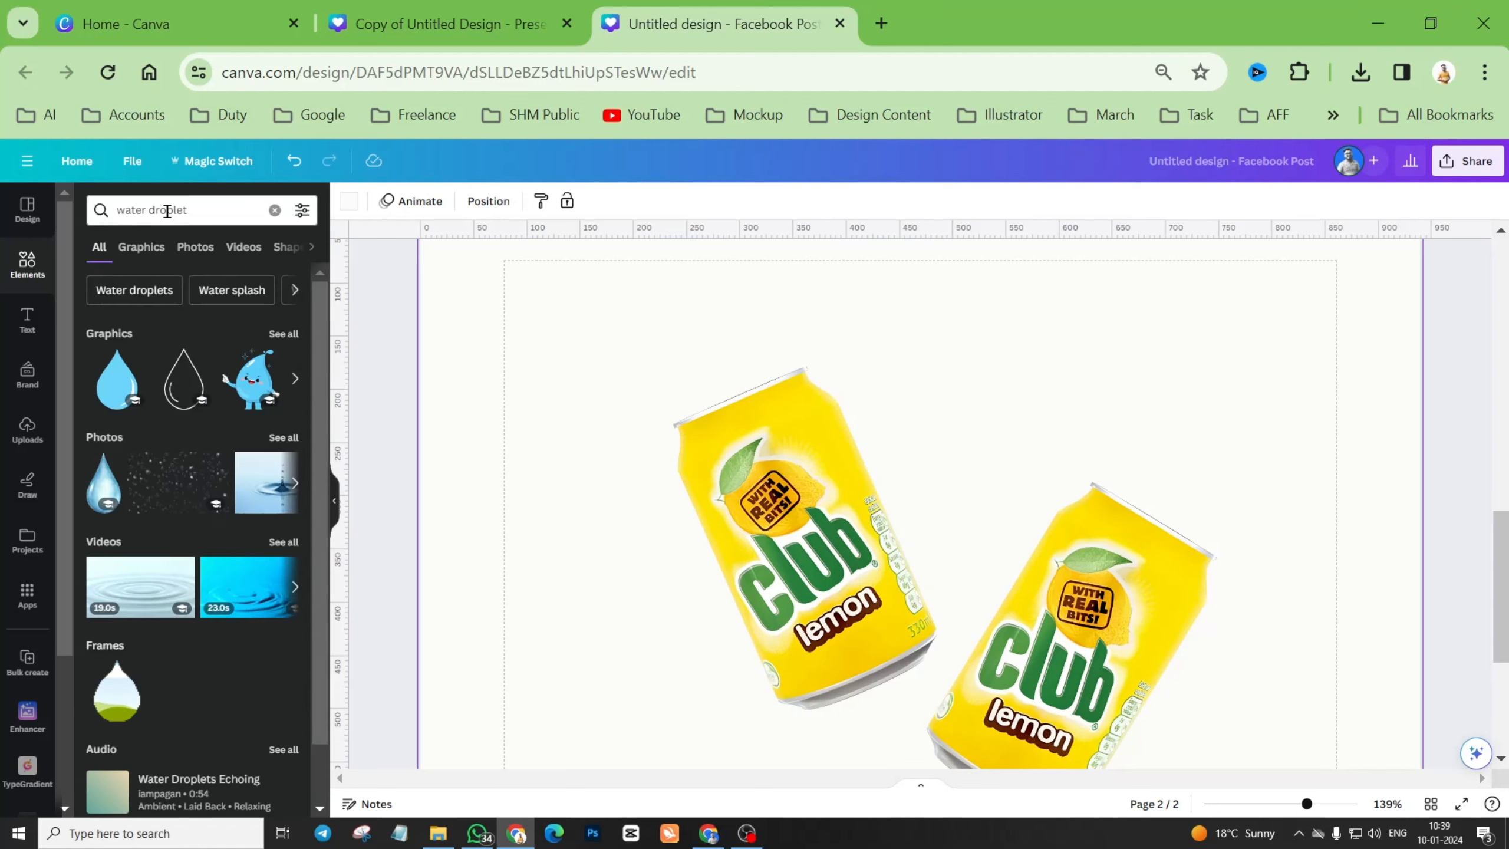
pyautogui.click(143, 248)
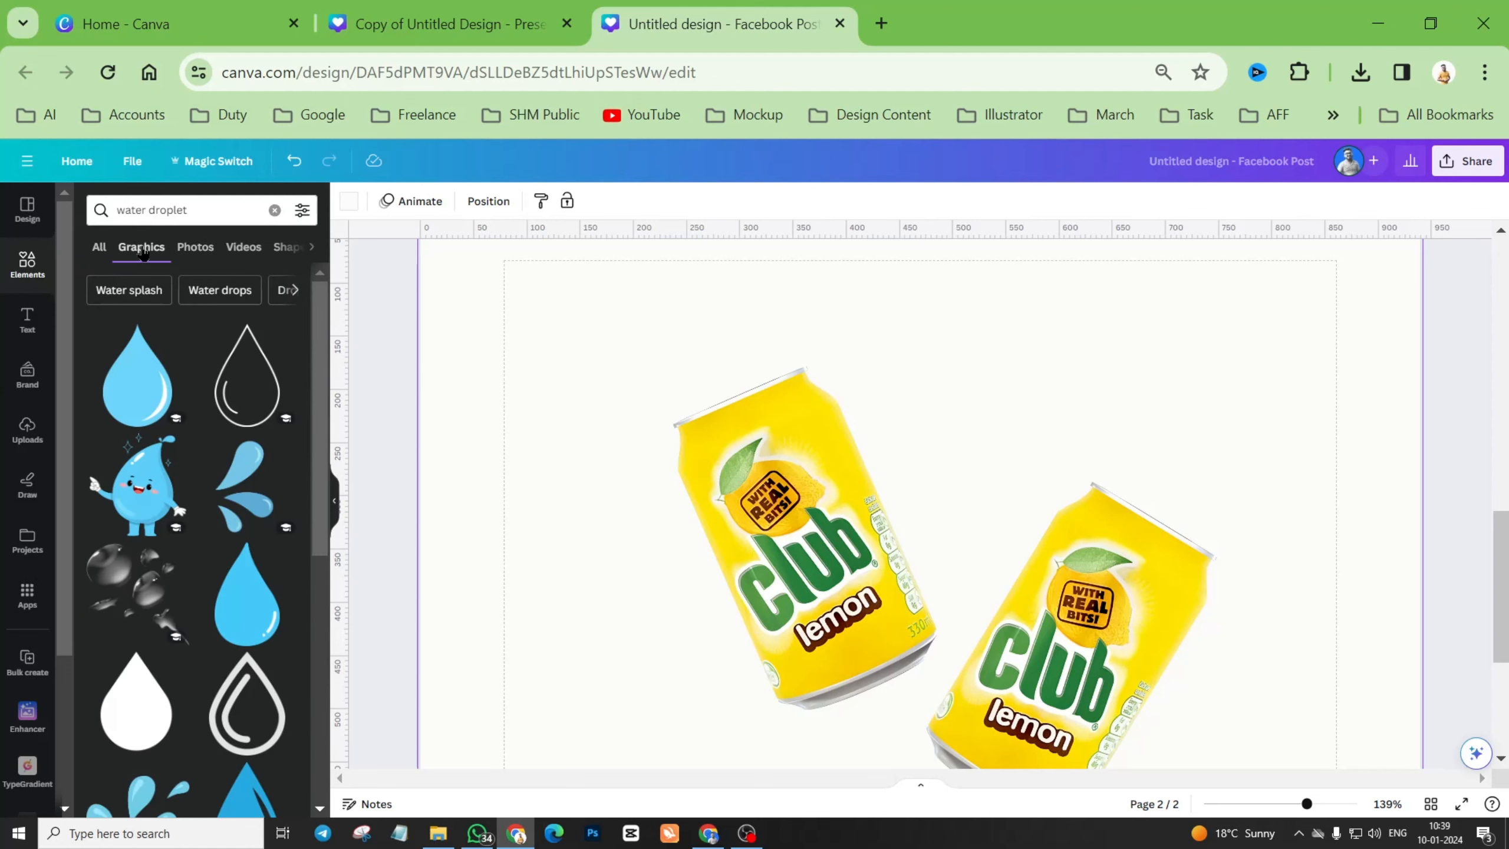
# Add the scattered water-droplet texture to the upper part of the left can, tilted and sized to match the can's width.
pyautogui.scroll(-5, 132, 458)
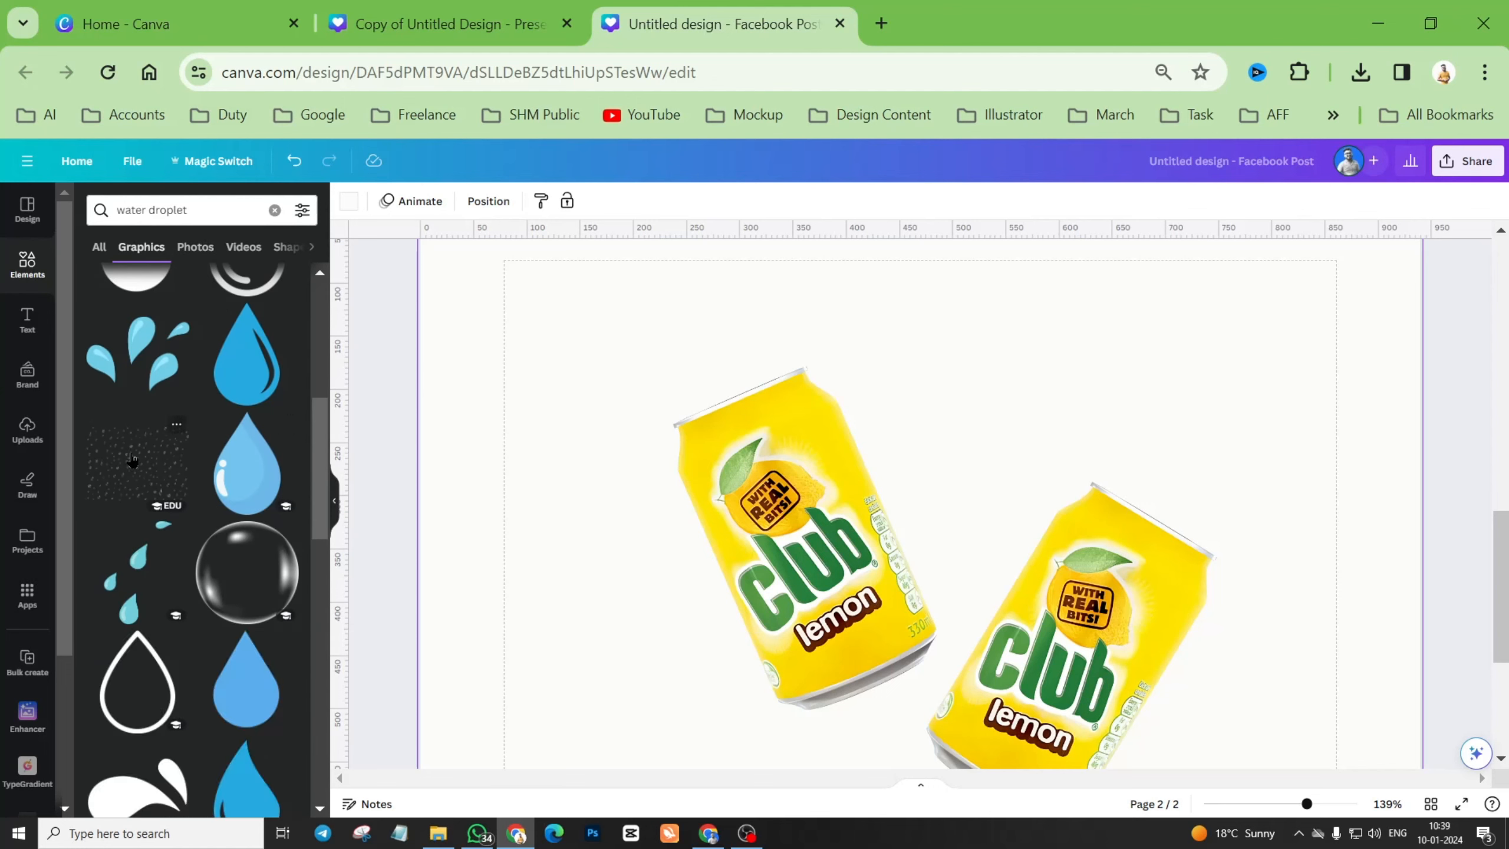
pyautogui.click(144, 483)
pyautogui.moveTo(963, 599); pyautogui.dragTo(832, 465)
pyautogui.keyDown('ctrl'); pyautogui.scroll(5, 842, 455); pyautogui.keyUp('ctrl')
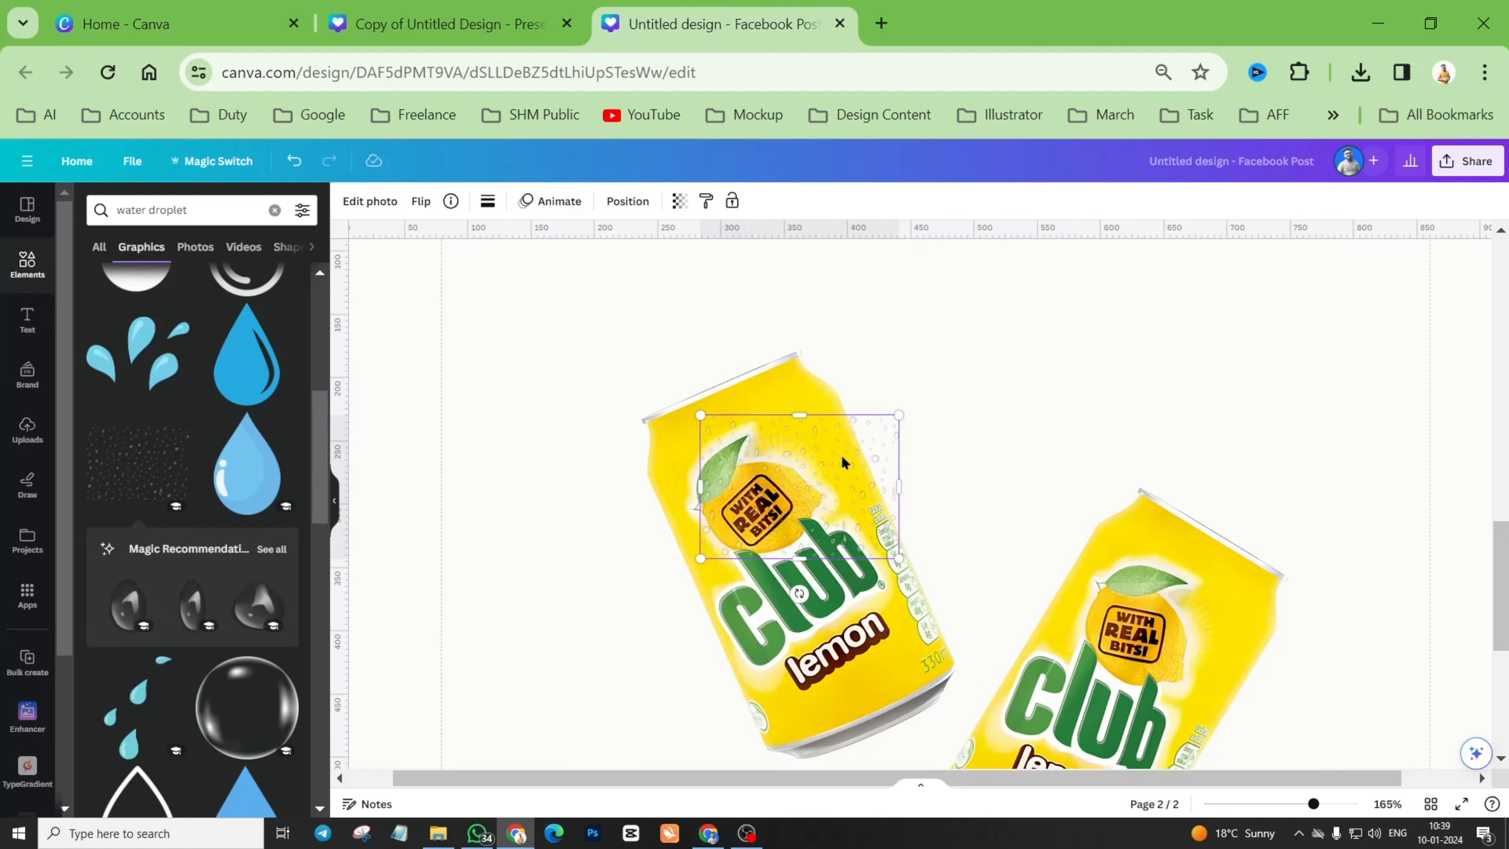
pyautogui.moveTo(780, 512); pyautogui.dragTo(718, 512)
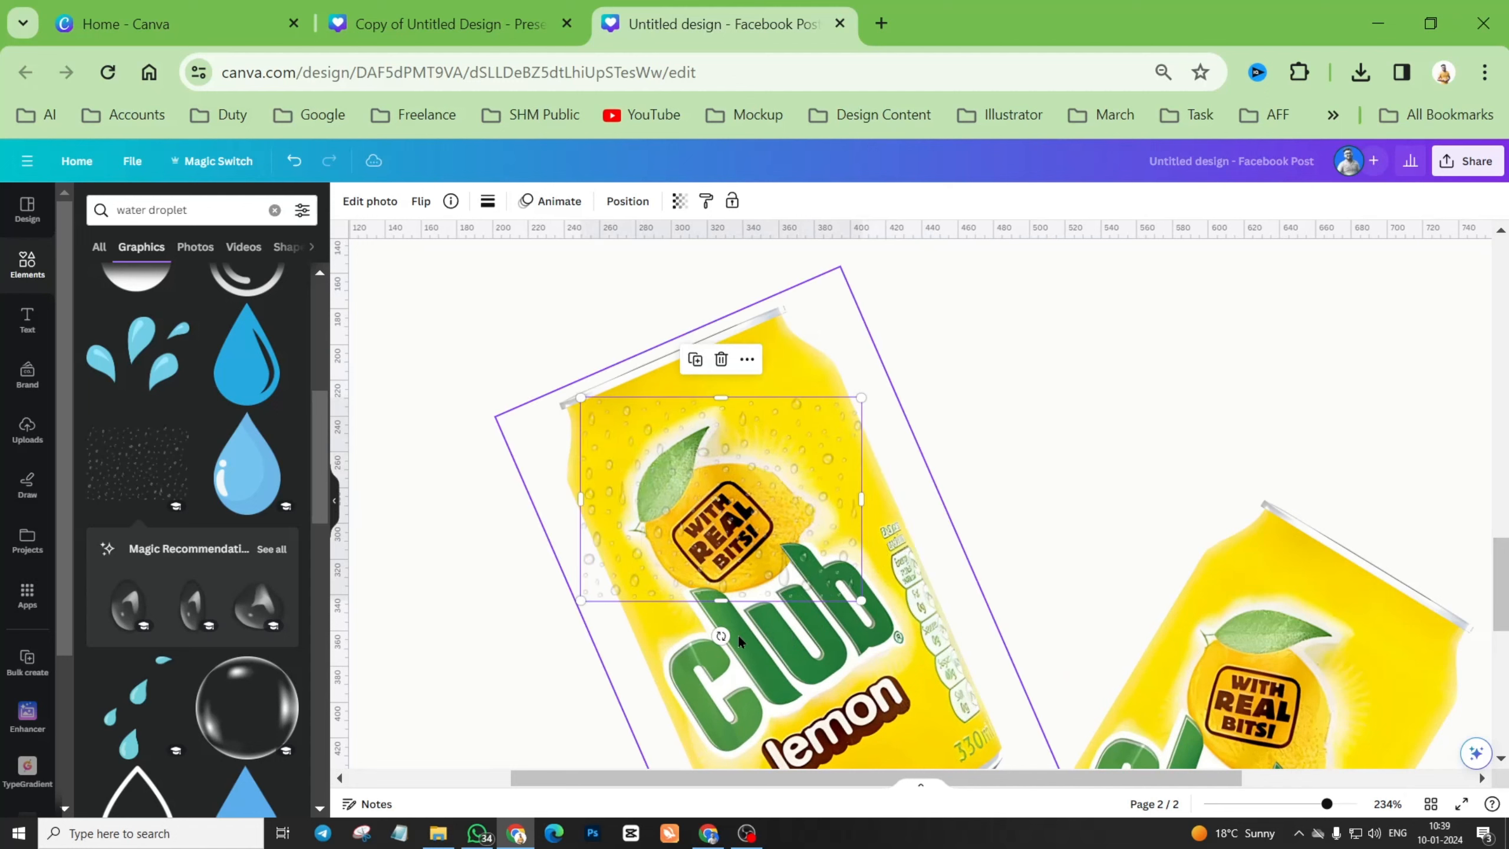
pyautogui.moveTo(721, 635); pyautogui.dragTo(791, 646)
pyautogui.moveTo(763, 508); pyautogui.dragTo(782, 522)
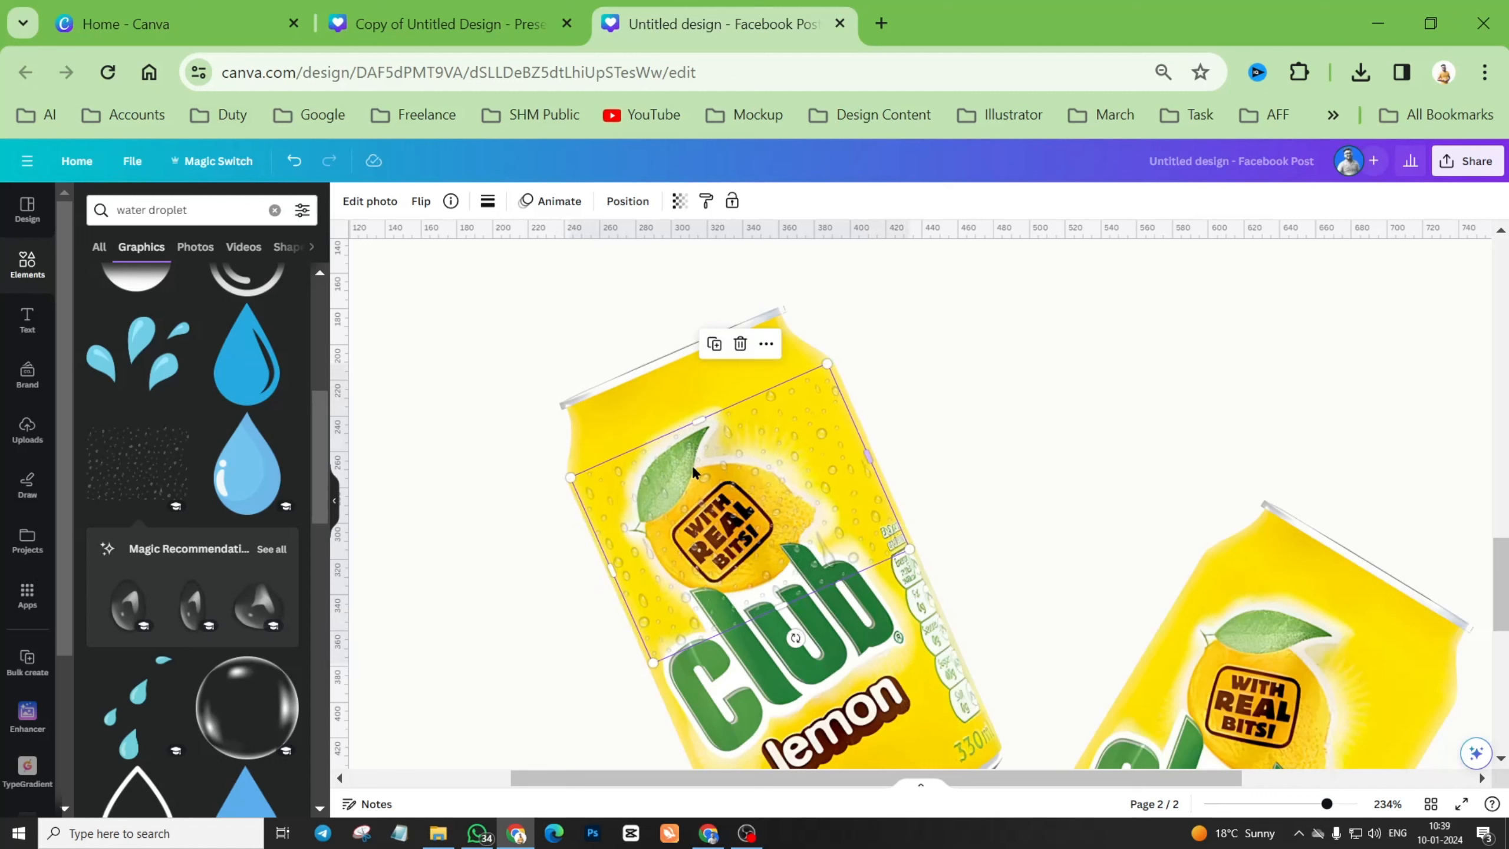
pyautogui.moveTo(827, 362); pyautogui.dragTo(825, 366)
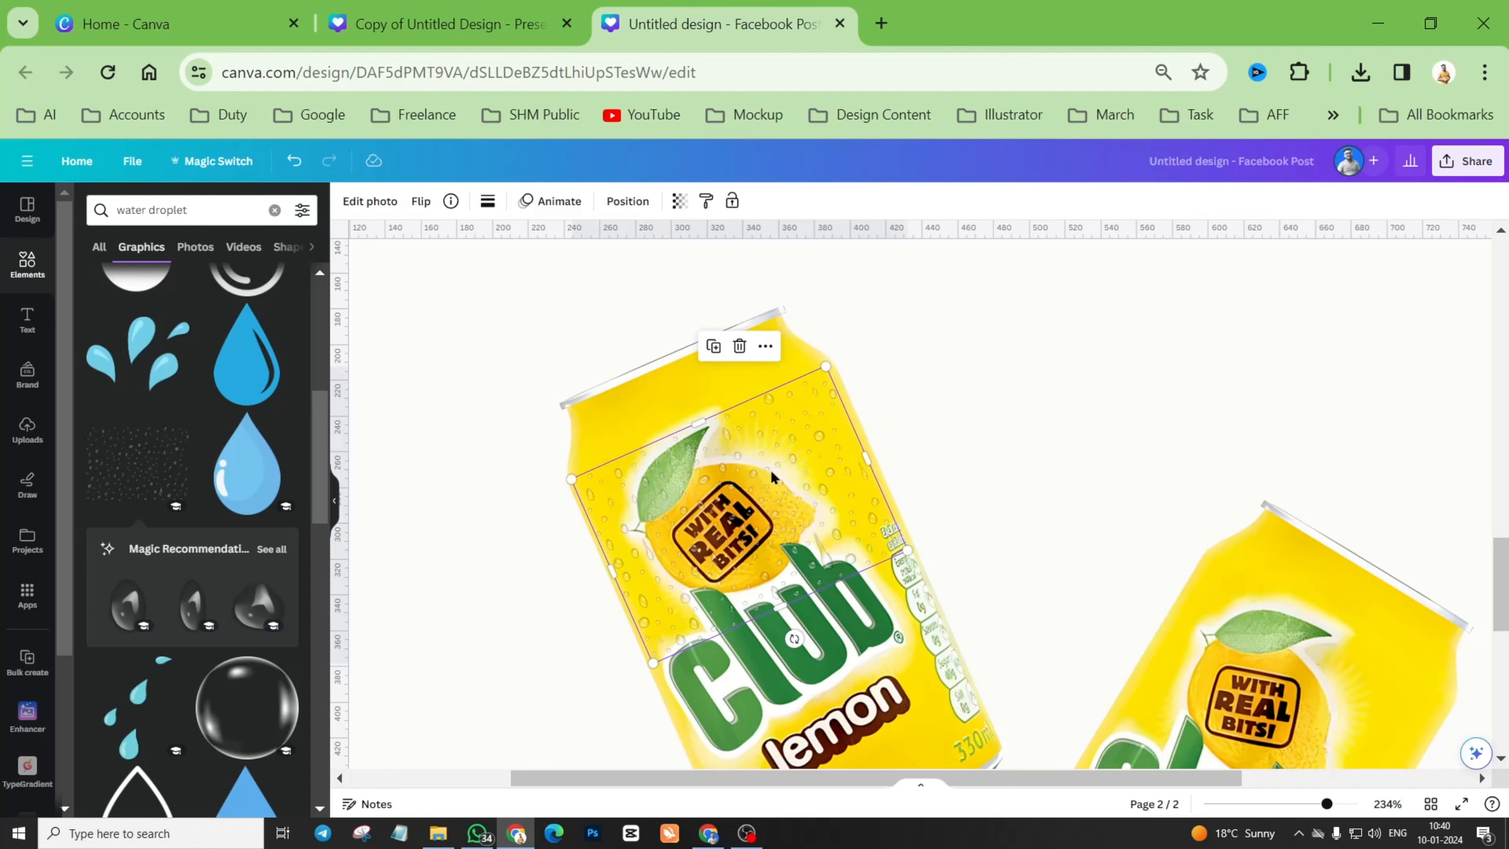
# Duplicate the droplet texture down the lower part of the left can and fit a thin cropped strip along its bottom edge.
pyautogui.scroll(-3, 772, 475)
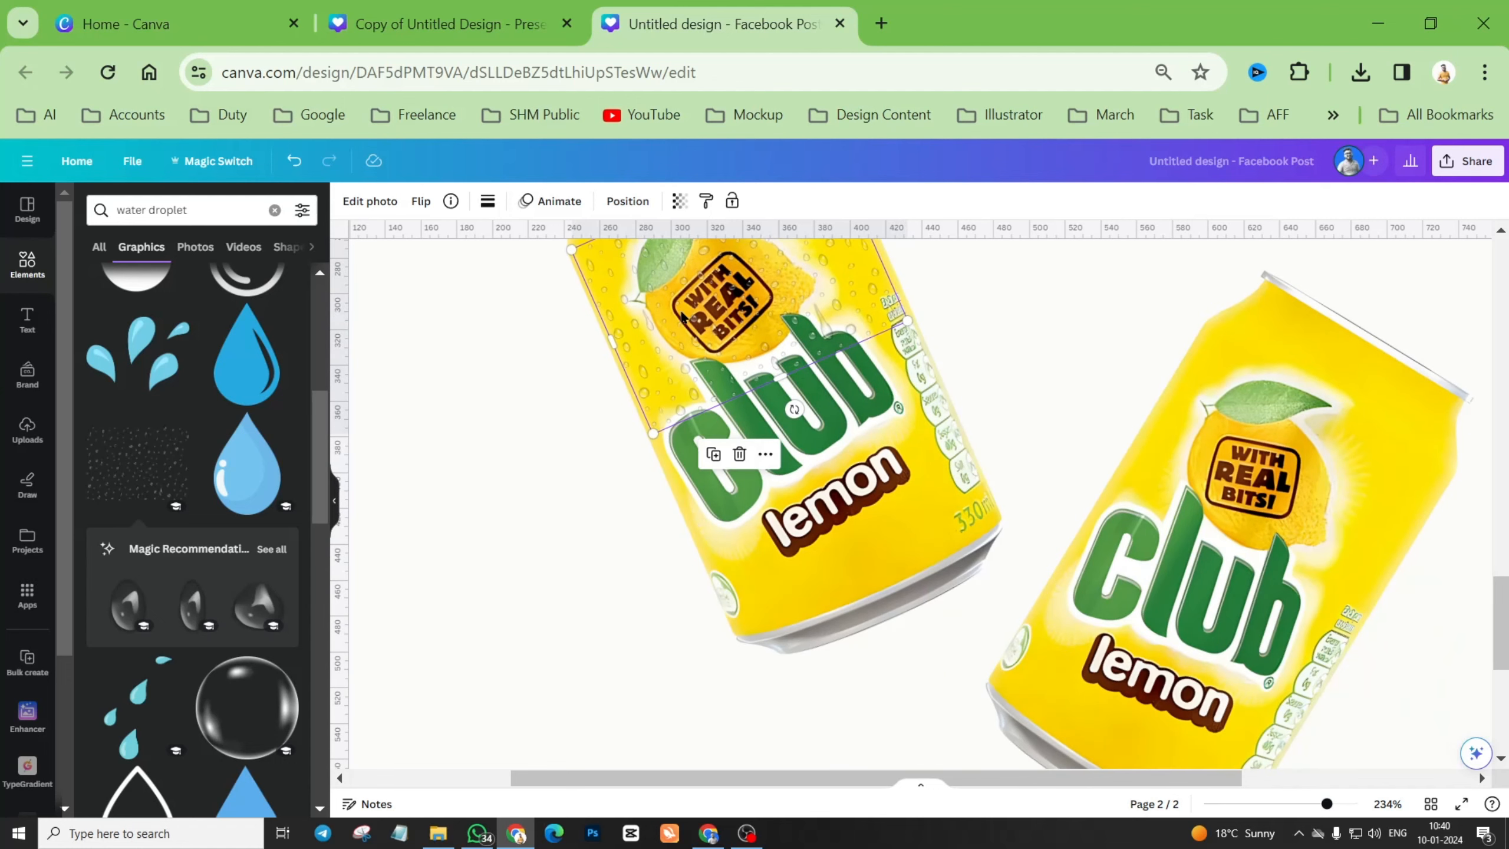
pyautogui.moveTo(682, 317); pyautogui.dragTo(765, 493)
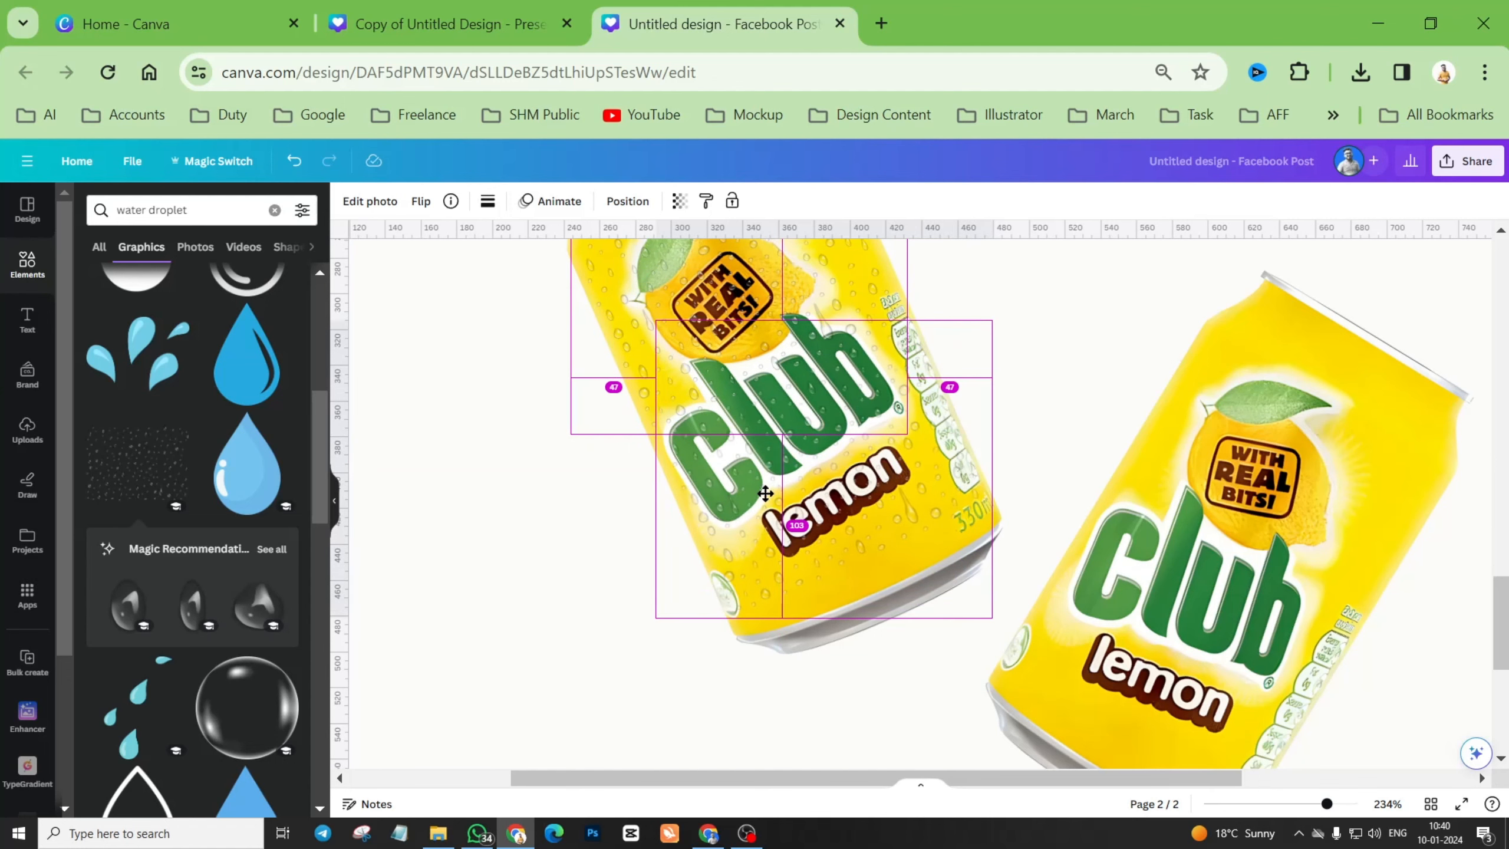
pyautogui.moveTo(765, 493); pyautogui.dragTo(818, 506)
pyautogui.moveTo(802, 397); pyautogui.dragTo(864, 562)
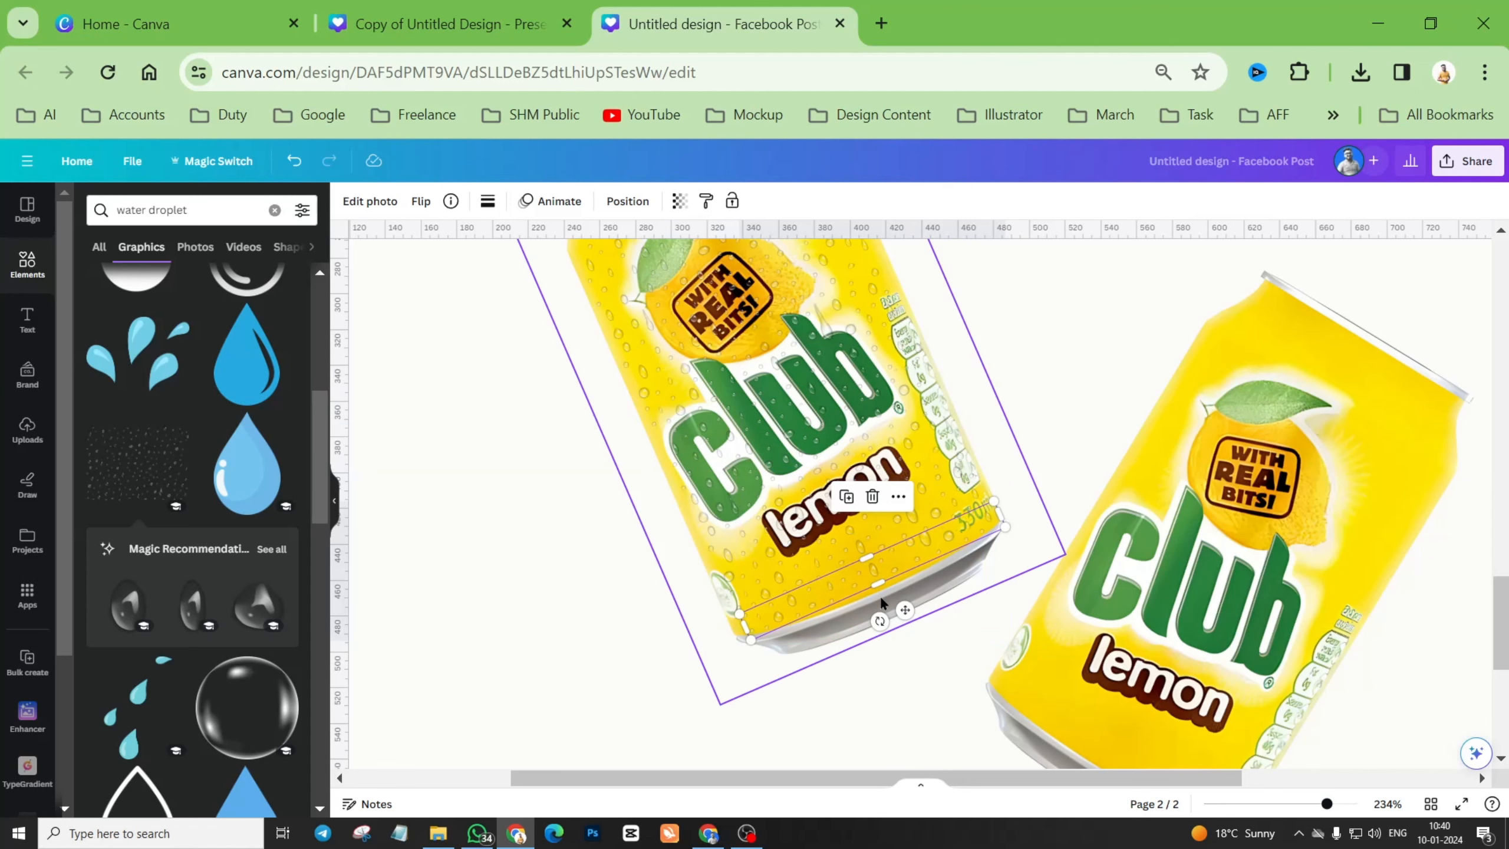
# Duplicate the droplet texture onto the left can's top, scale it to the rim's width and crop its lower part.
pyautogui.scroll(4, 880, 598)
pyautogui.moveTo(759, 468); pyautogui.dragTo(733, 402)
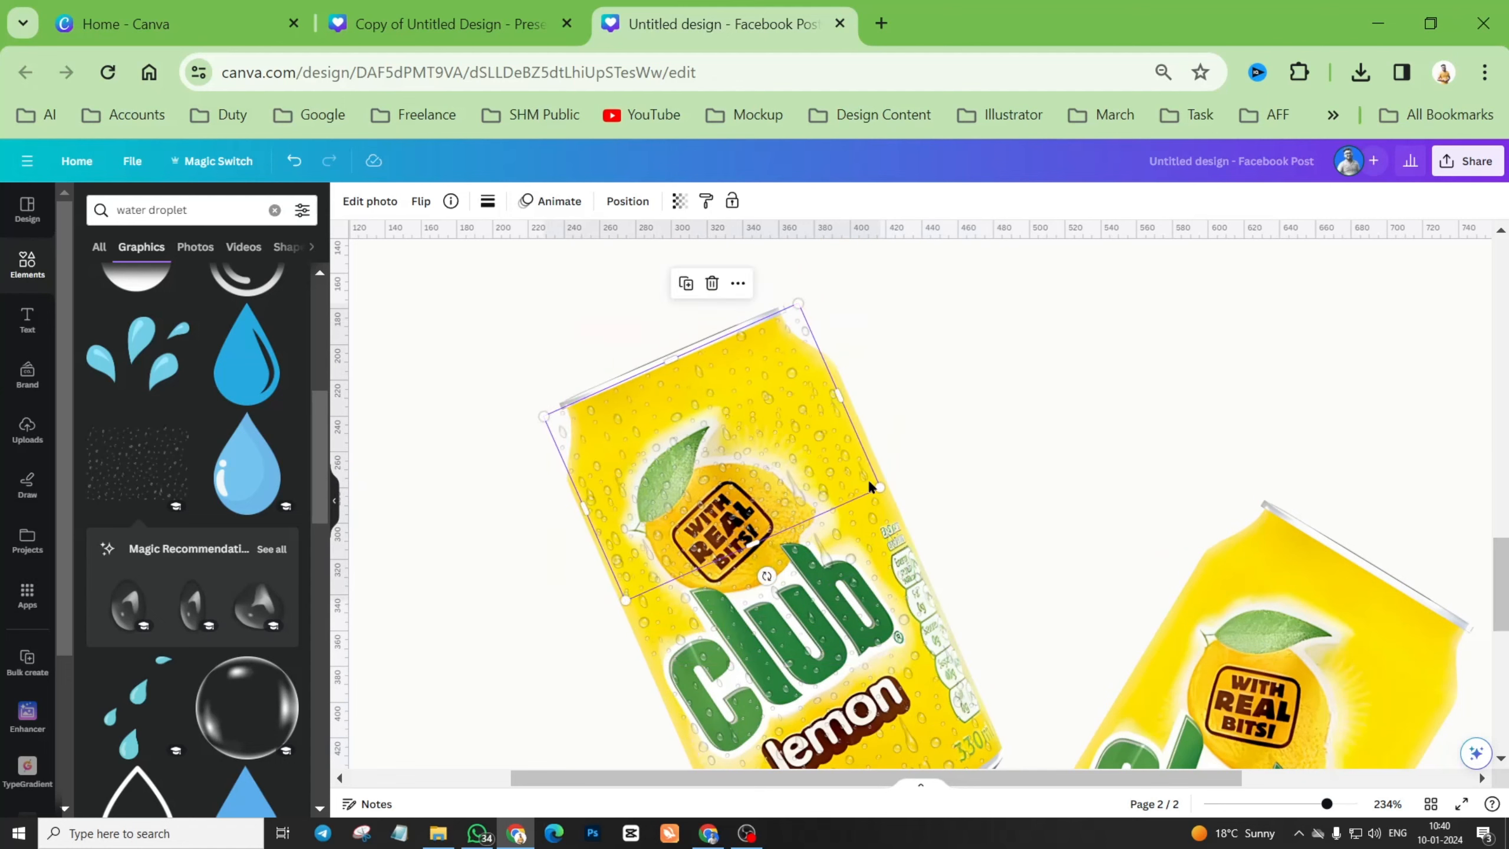
pyautogui.moveTo(878, 487); pyautogui.dragTo(857, 483)
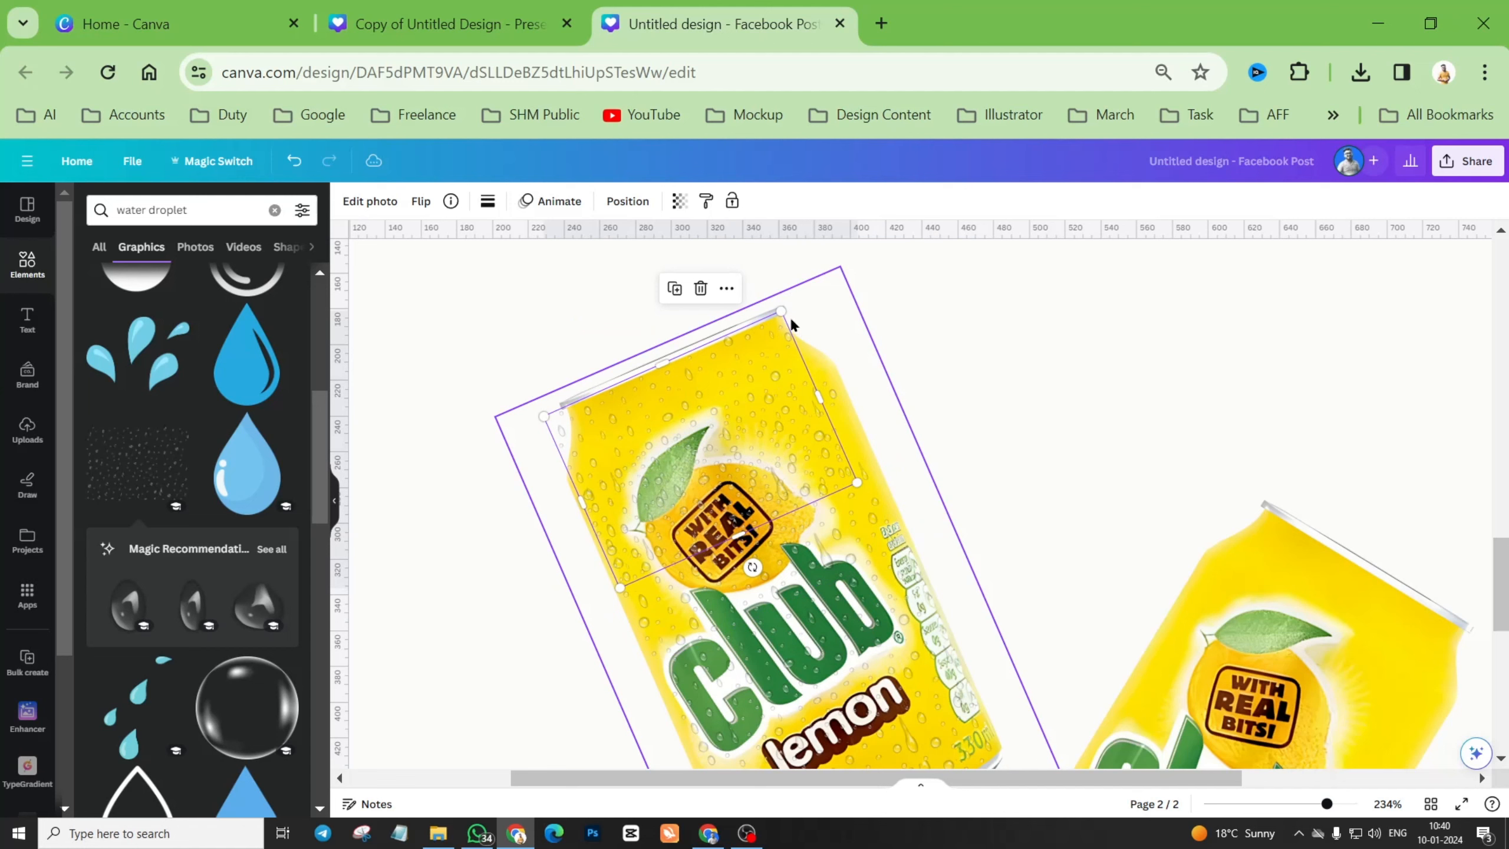
pyautogui.moveTo(619, 587); pyautogui.dragTo(639, 561)
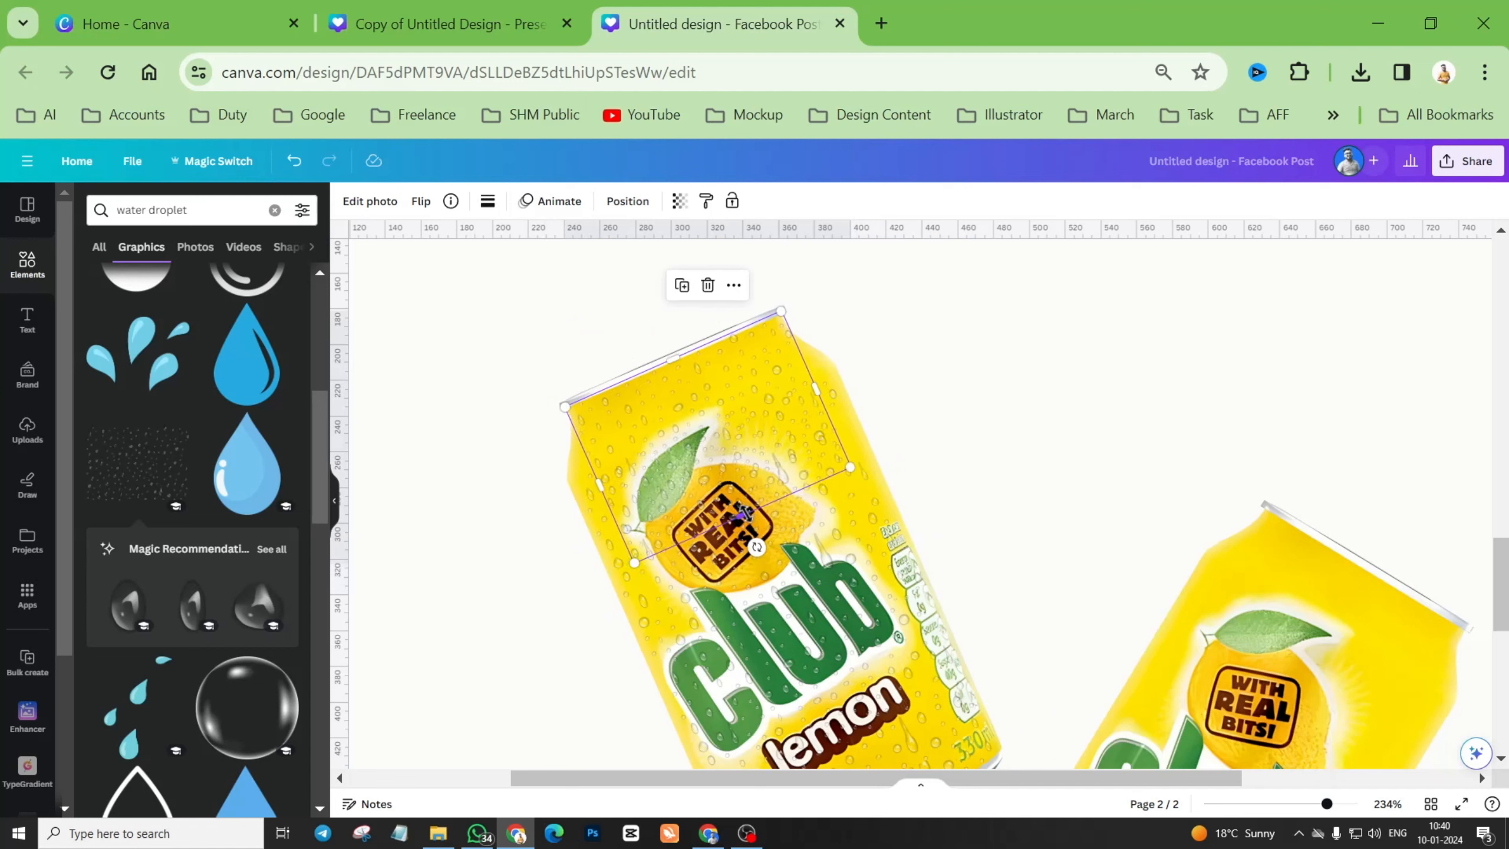
pyautogui.moveTo(742, 513); pyautogui.dragTo(730, 419)
pyautogui.click(964, 368)
# Delete the plain can on the right of page 2, keeping only the droplet-covered can.
pyautogui.scroll(-3, 930, 399)
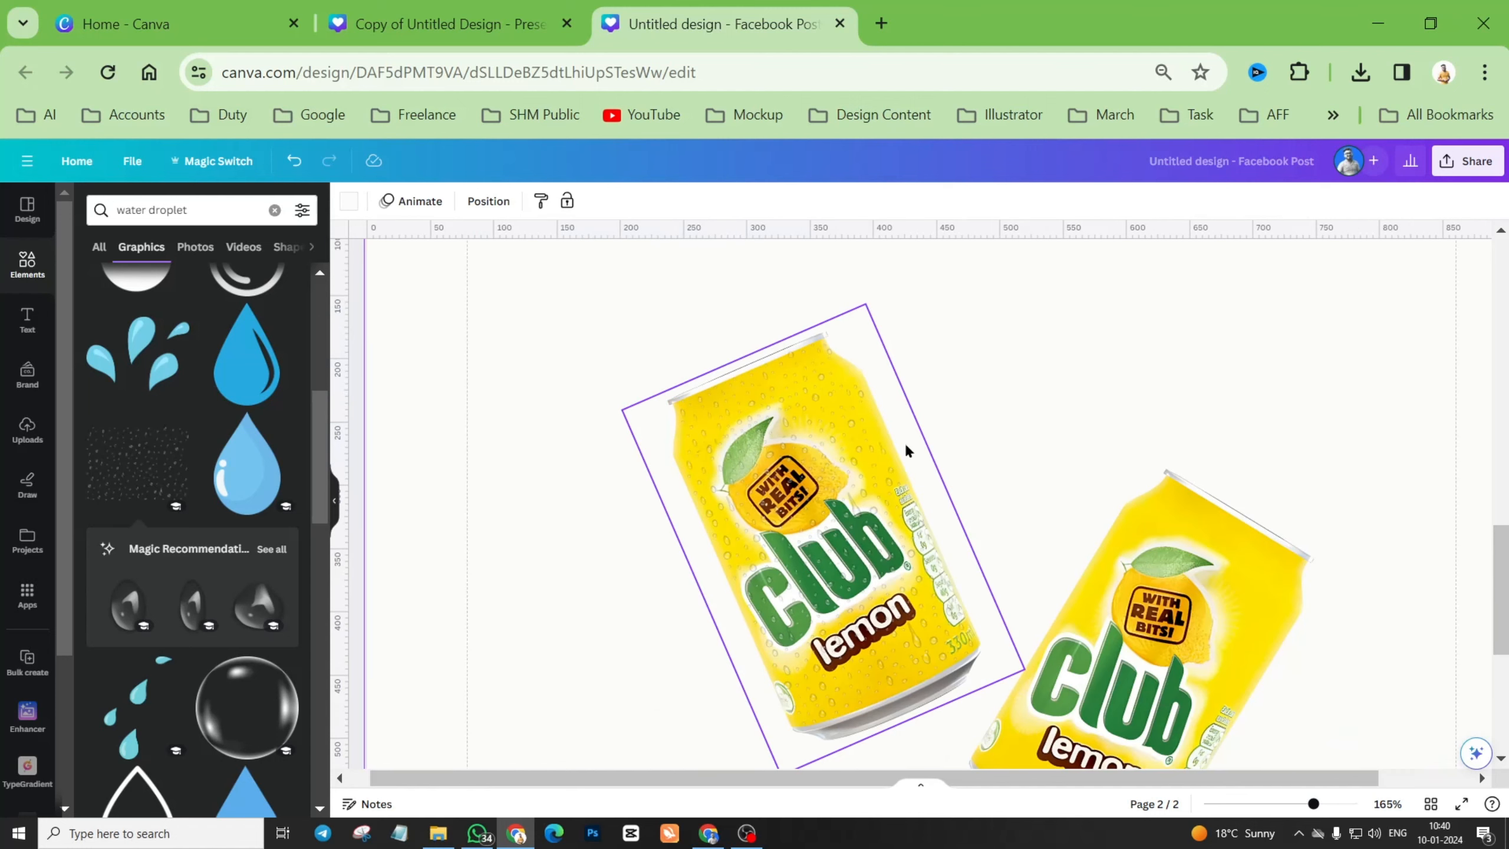
pyautogui.scroll(-3, 834, 598)
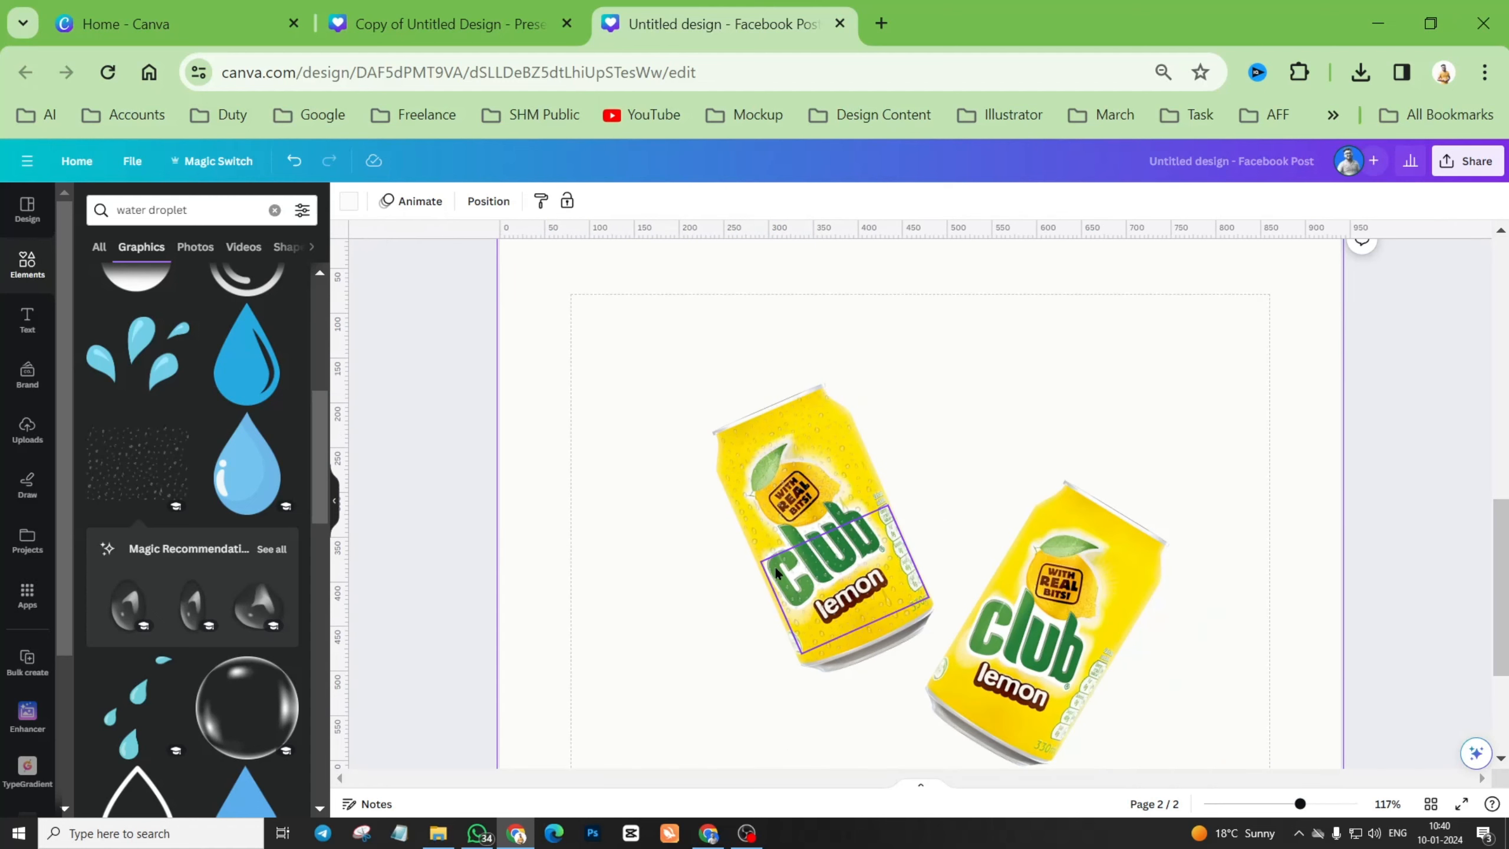
pyautogui.moveTo(668, 400); pyautogui.dragTo(861, 665)
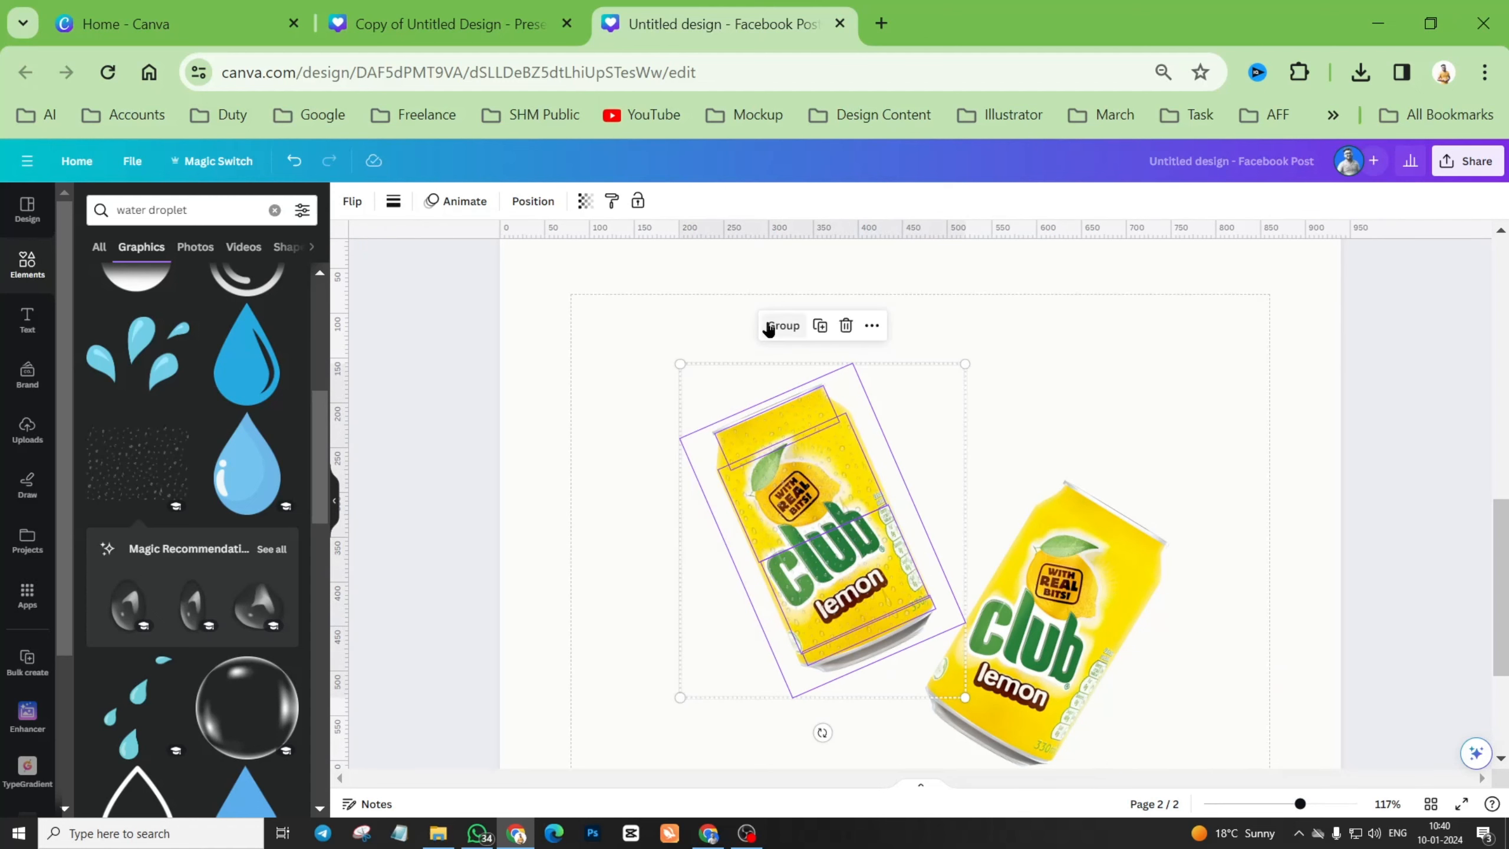
pyautogui.click(637, 438)
pyautogui.click(1052, 535)
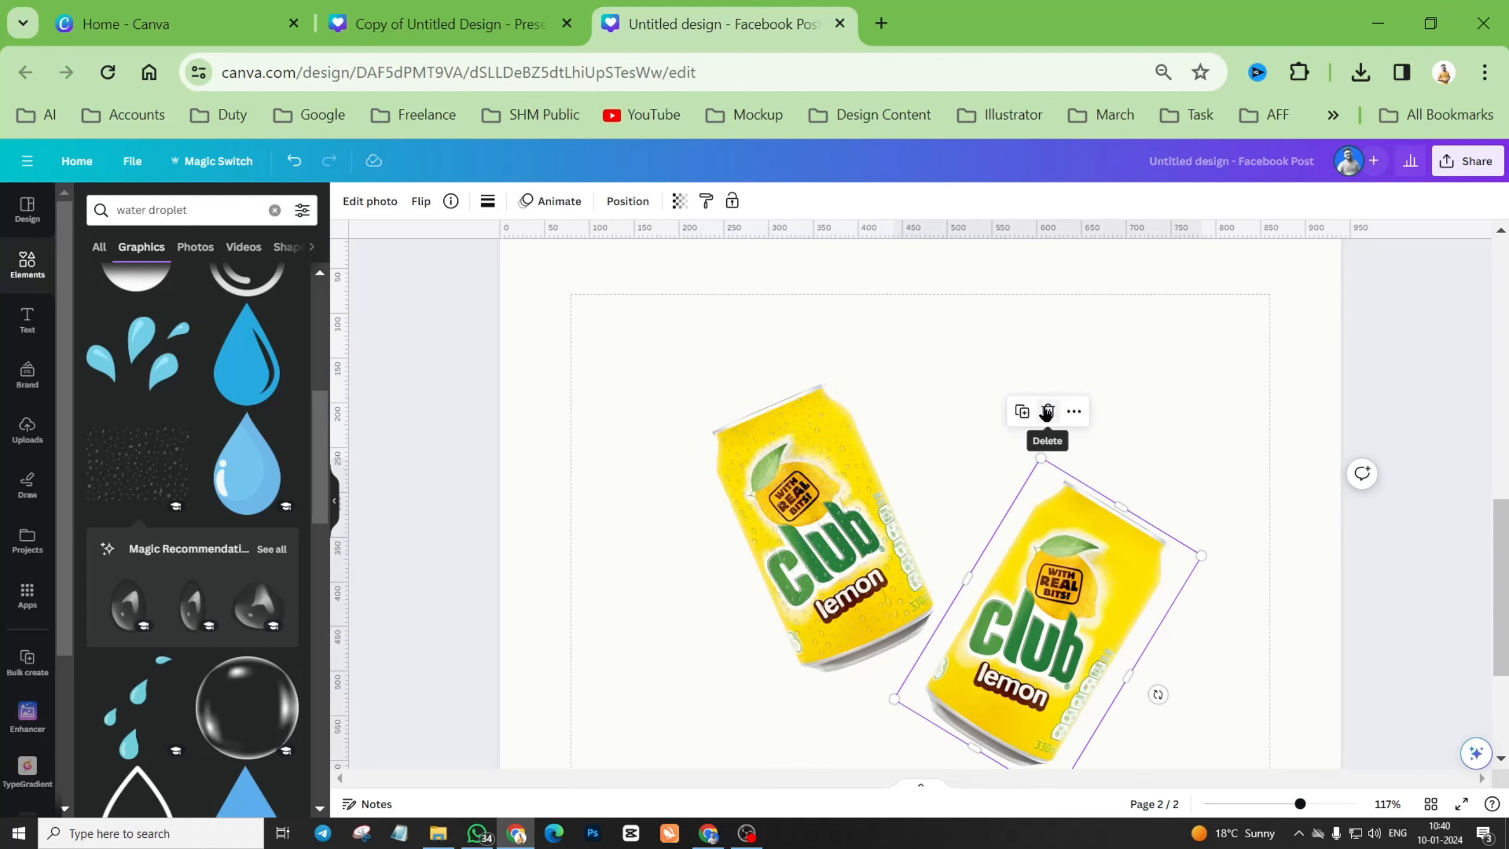
pyautogui.click(1048, 411)
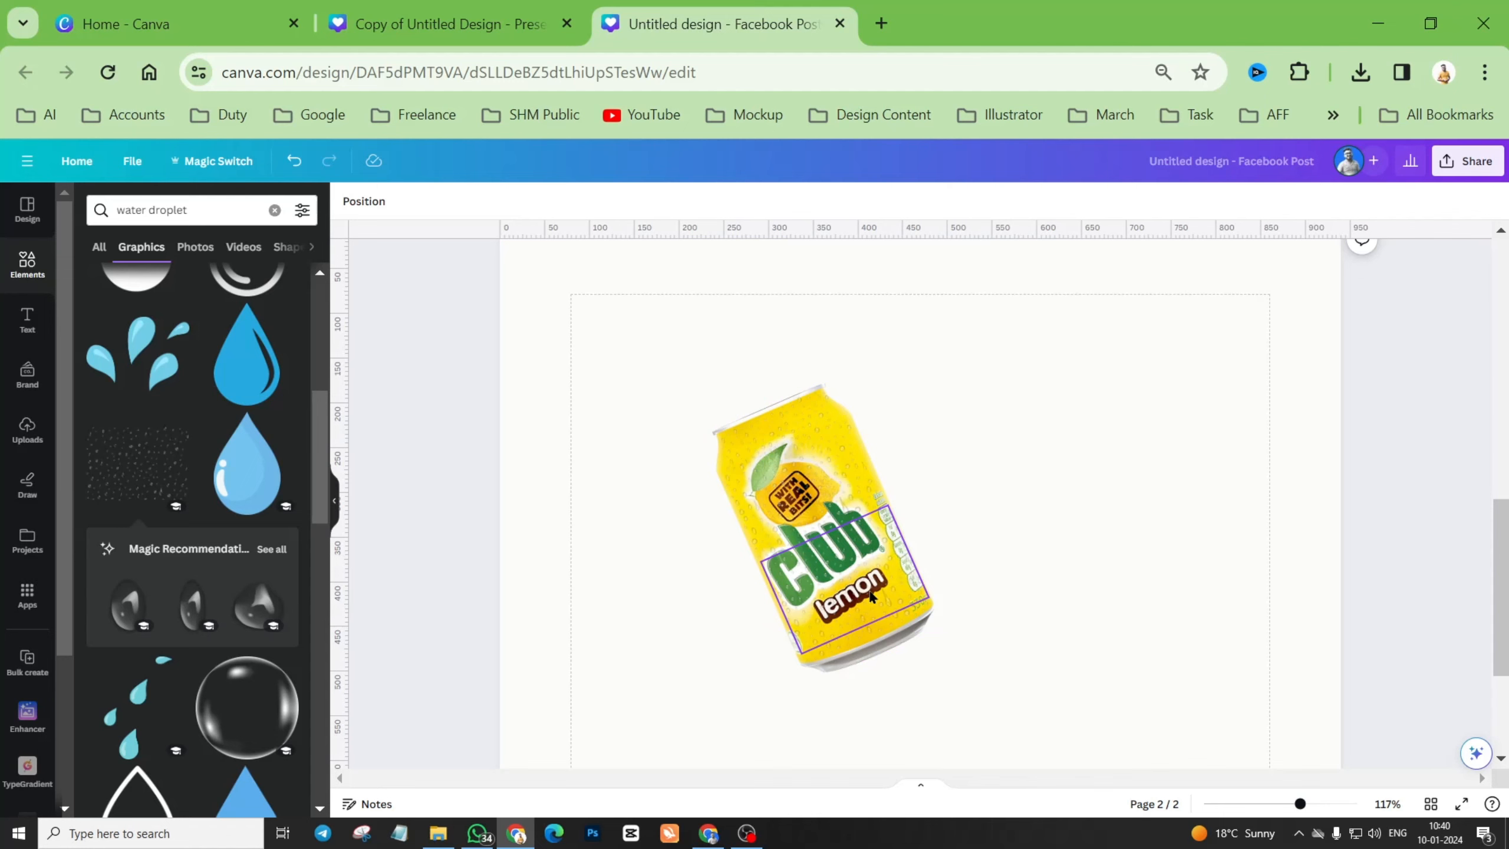
# Check the shading of the page 1 cans and search the elements for "shadow", limited to graphics.
pyautogui.scroll(3, 871, 596)
pyautogui.scroll(10, 885, 550)
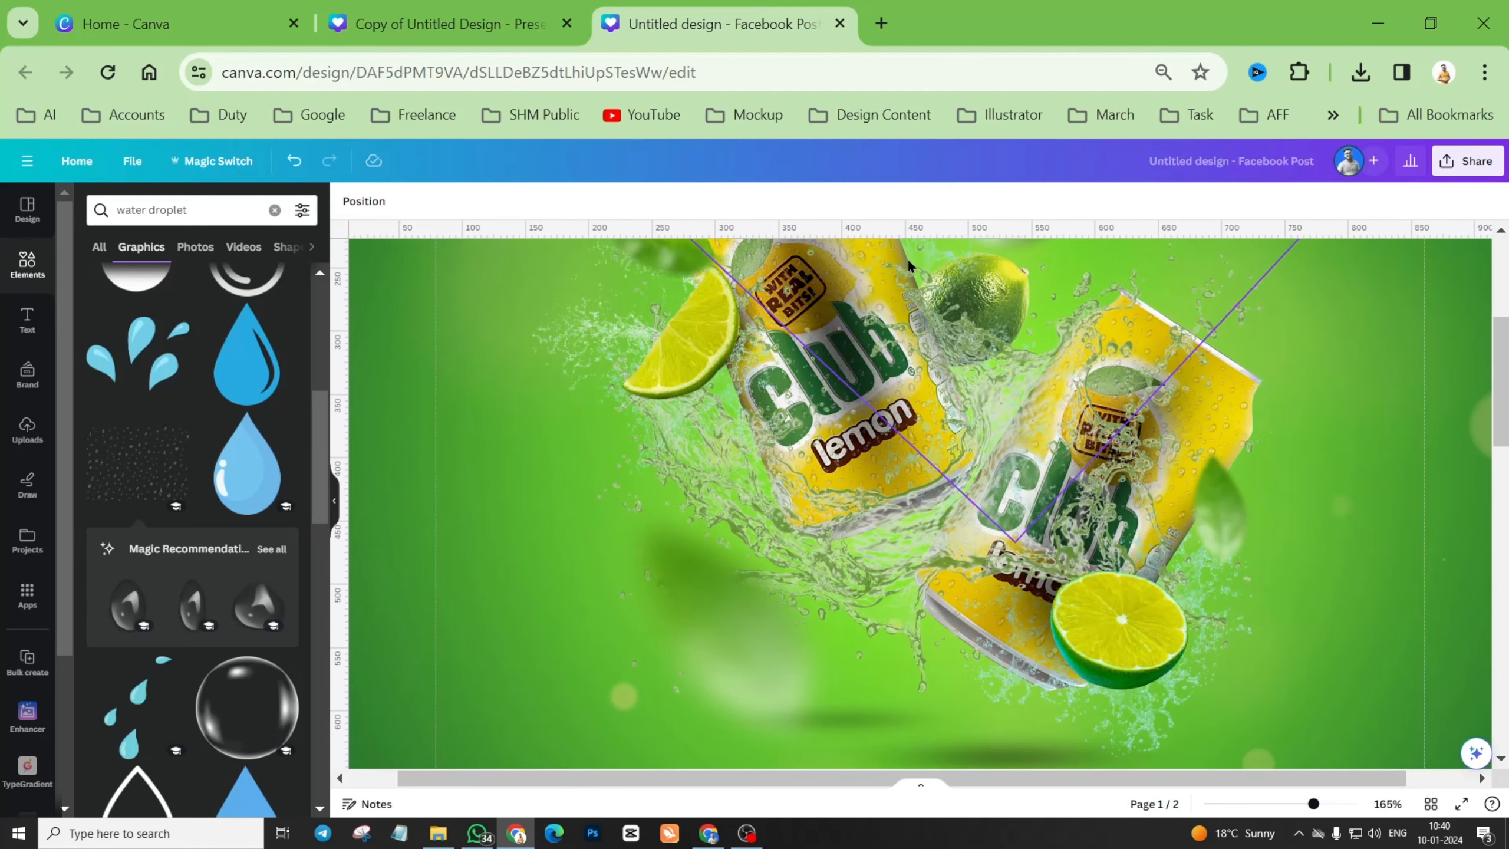
pyautogui.scroll(-3, 881, 385)
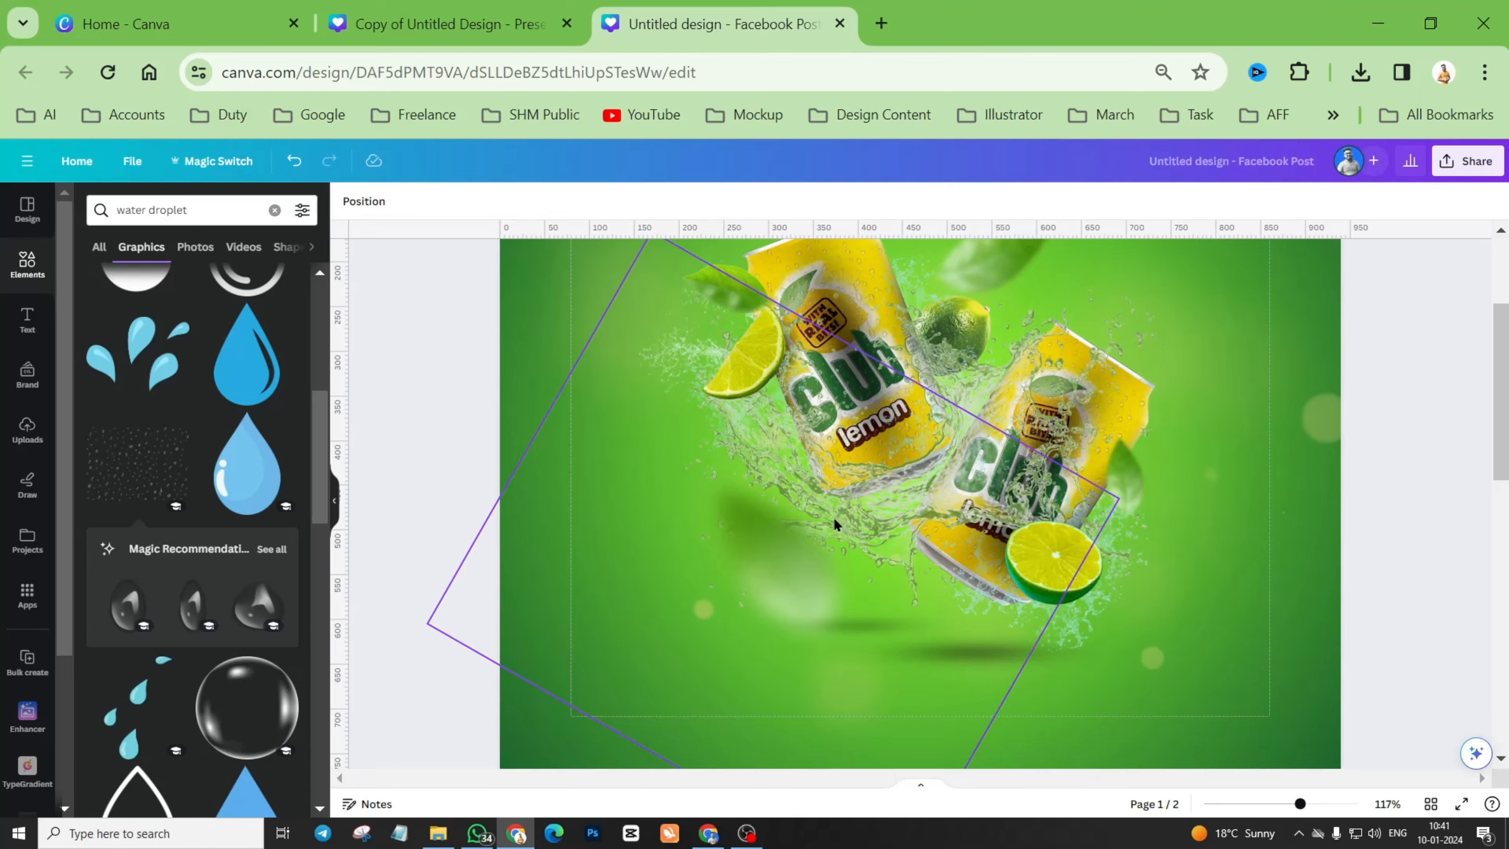
pyautogui.scroll(-10, 762, 587)
pyautogui.scroll(-3, 763, 587)
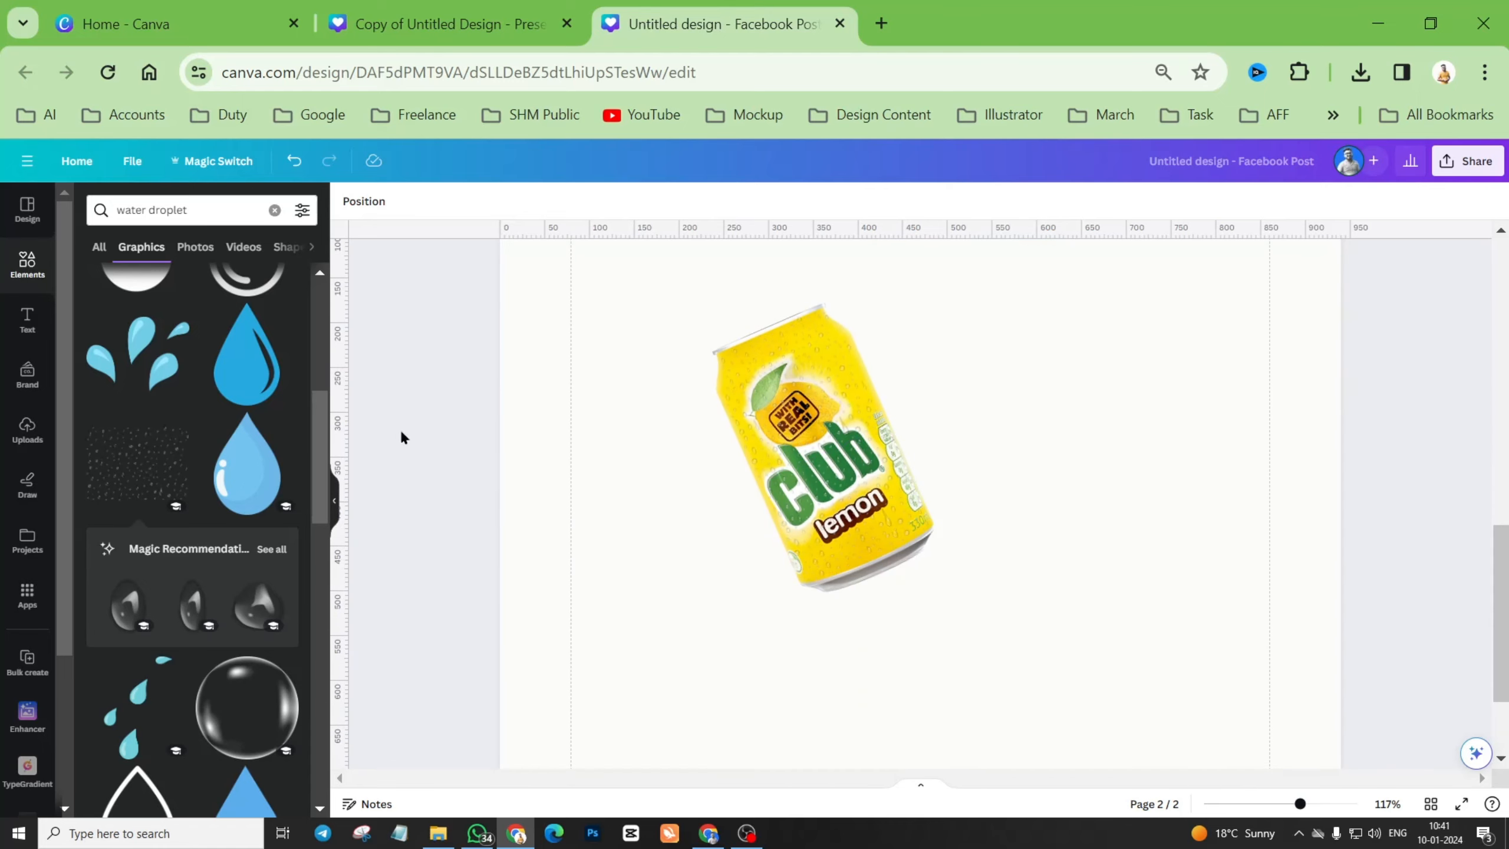
pyautogui.click(275, 210)
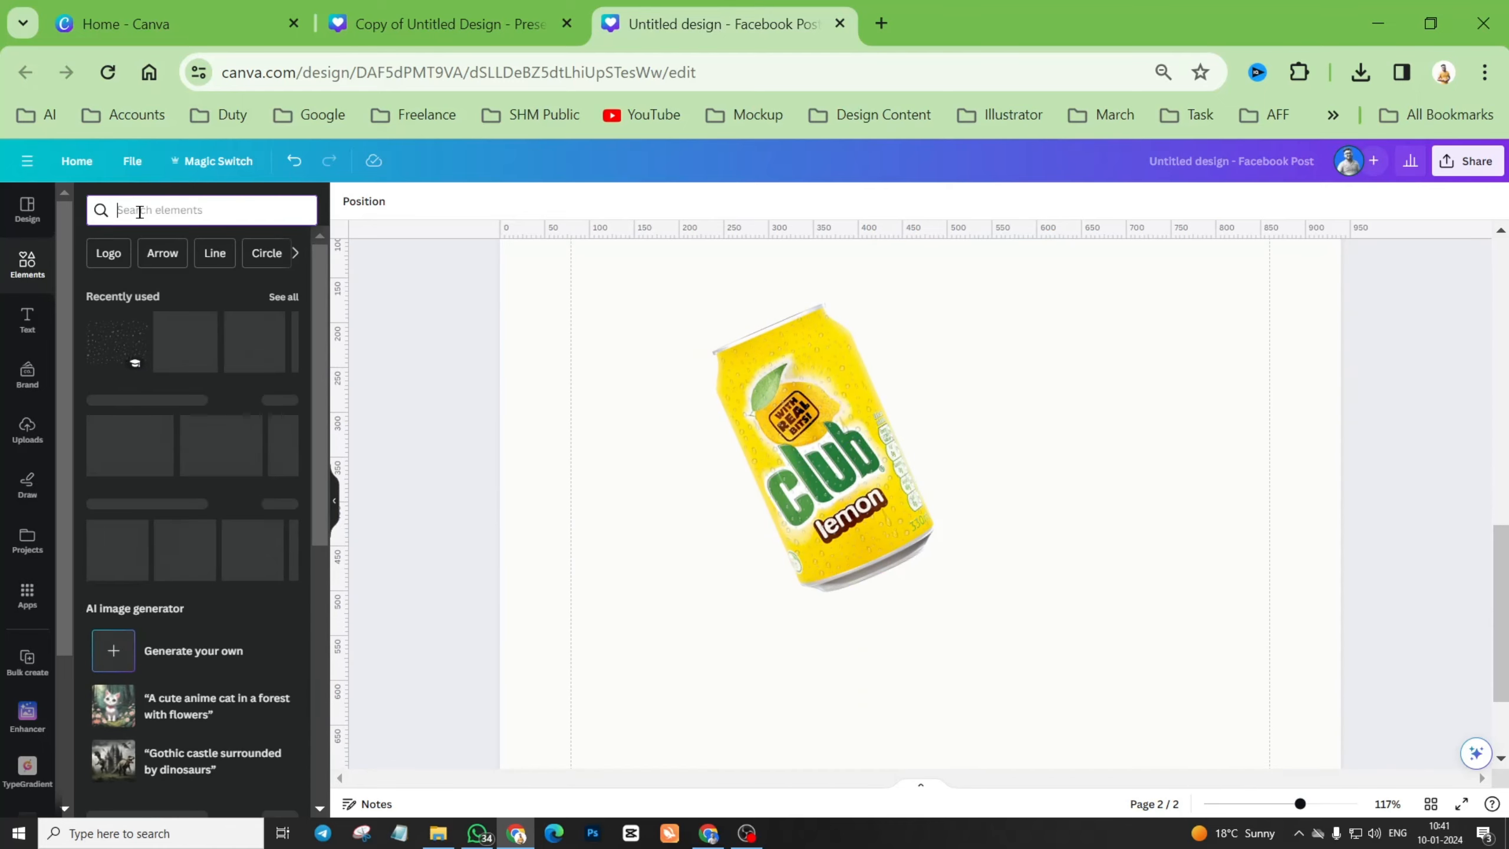
pyautogui.write('shadow')
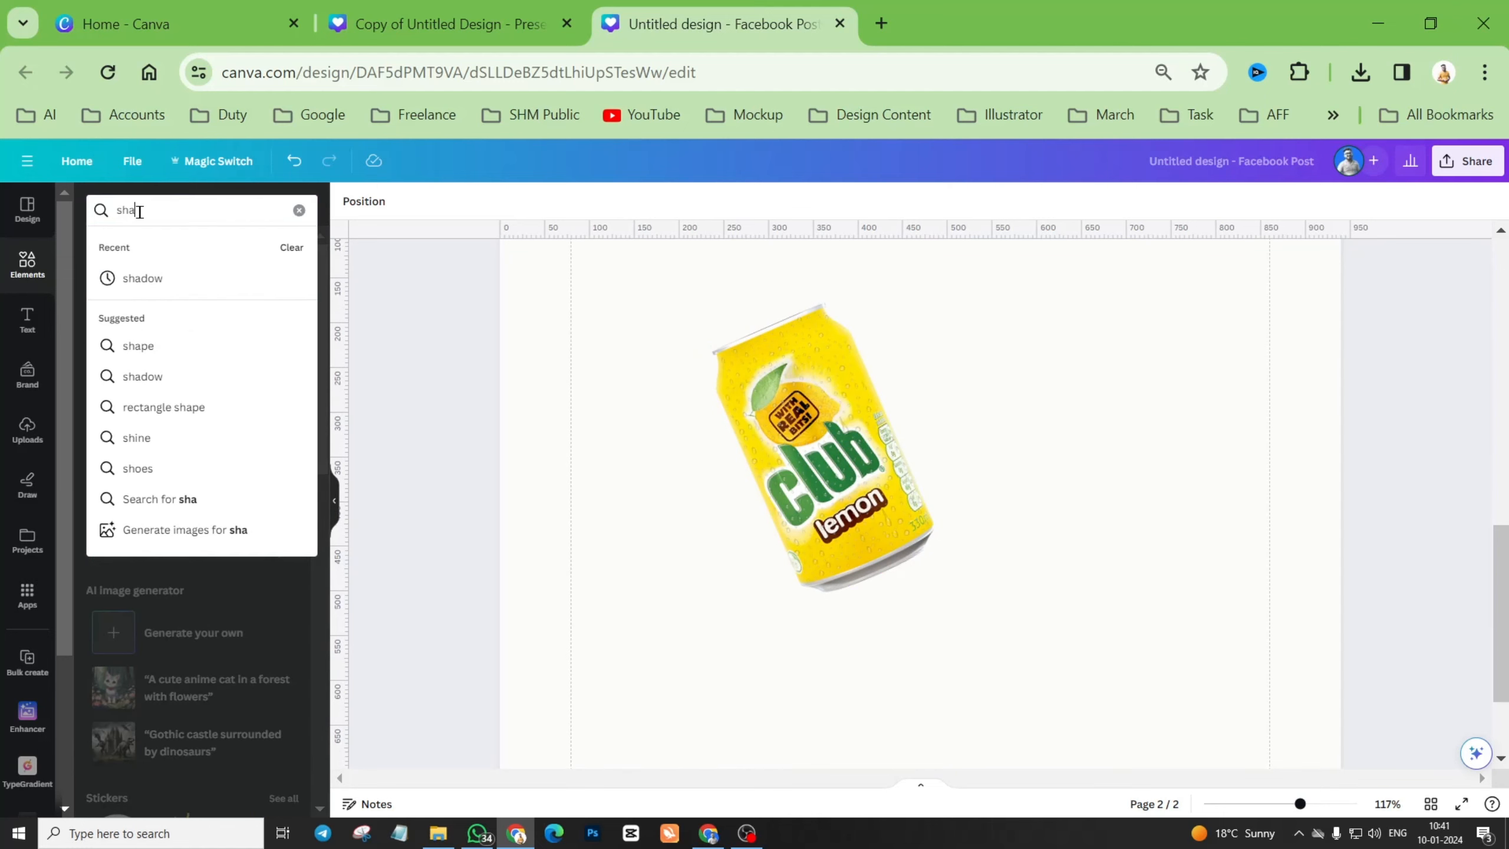
pyautogui.press('Return')
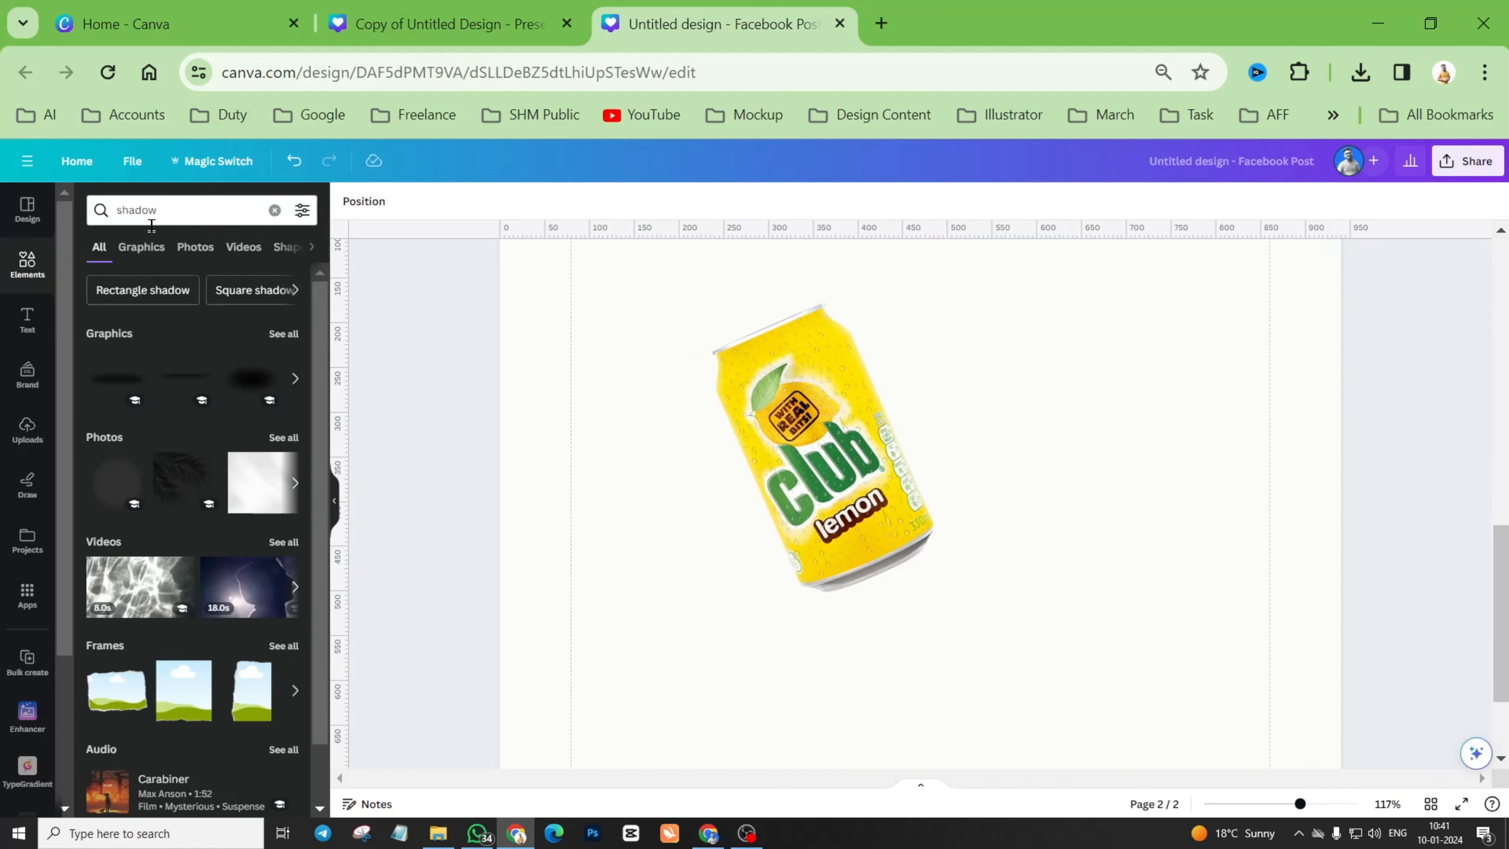
pyautogui.click(143, 249)
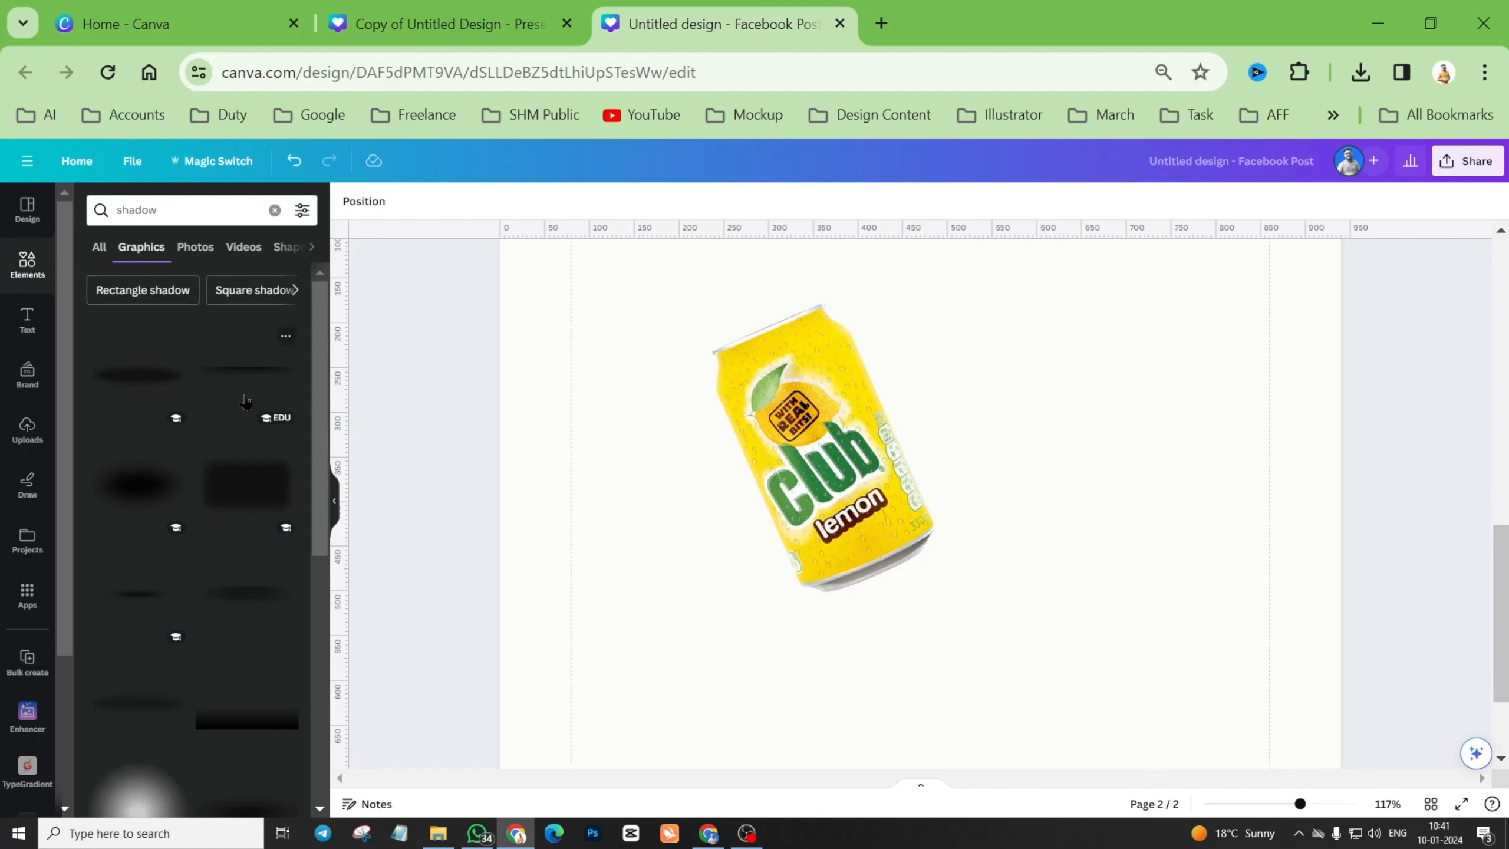
# Add the thin one-sided shadow graphic, scale it down, tilt it and fit it along the can's left edge.
pyautogui.click(237, 378)
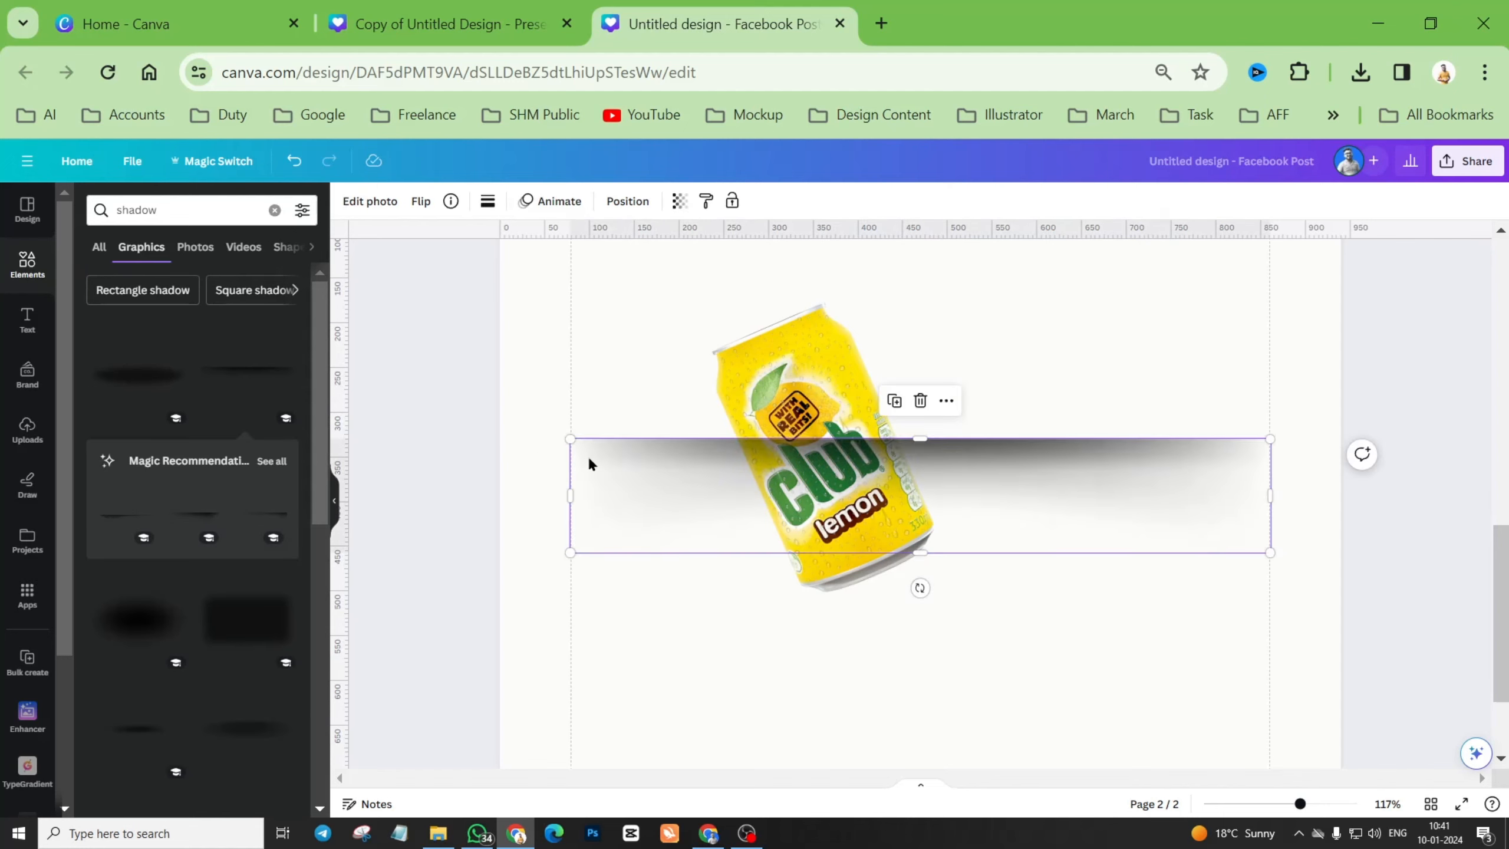
pyautogui.moveTo(567, 438); pyautogui.dragTo(1076, 521)
pyautogui.moveTo(1187, 587); pyautogui.dragTo(920, 463)
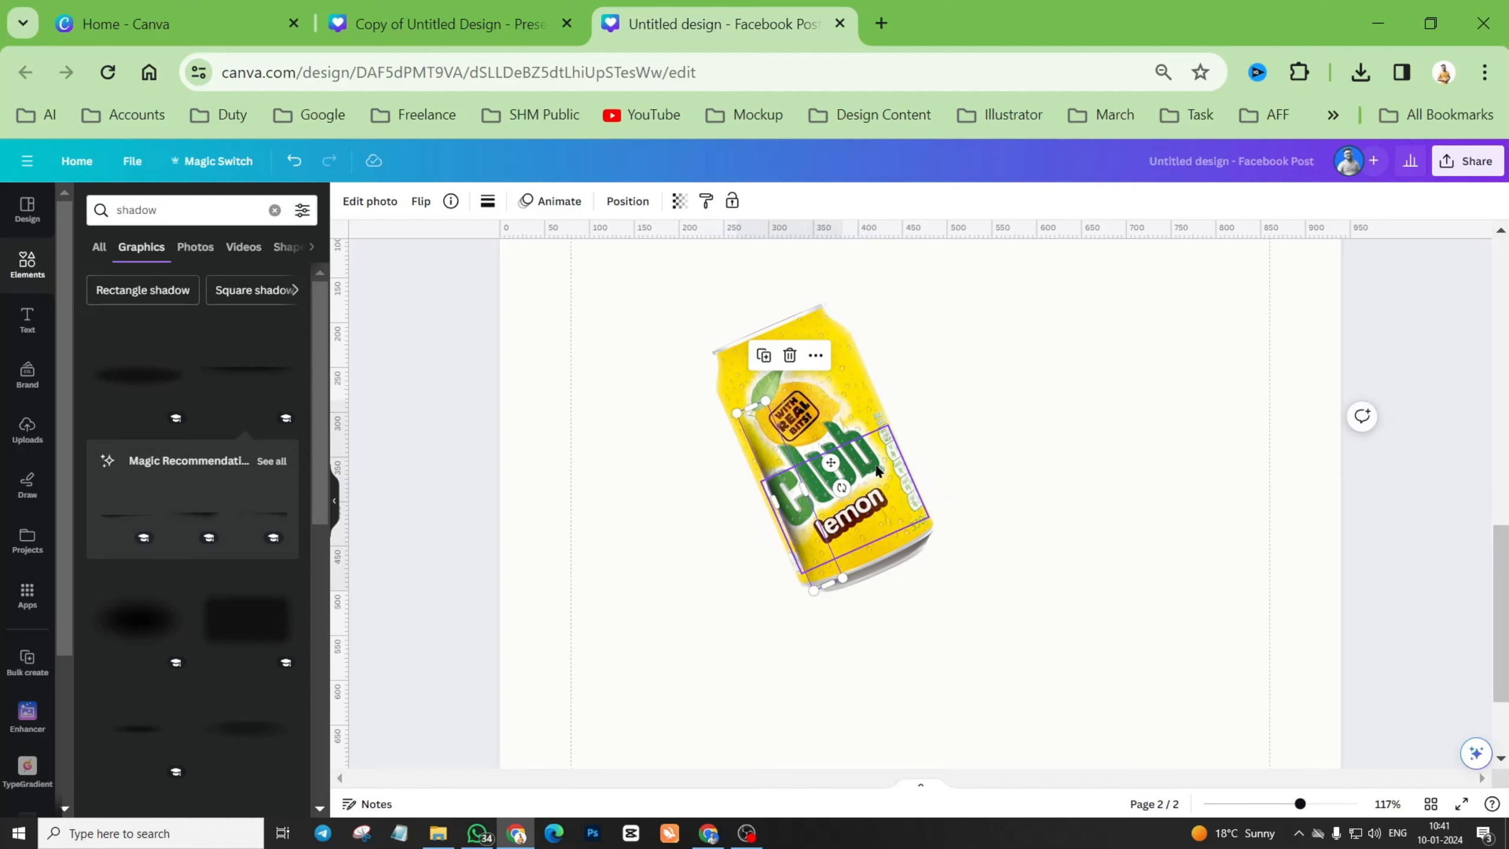
pyautogui.scroll(3, 798, 488)
pyautogui.moveTo(727, 435); pyautogui.dragTo(681, 409)
pyautogui.click(448, 570)
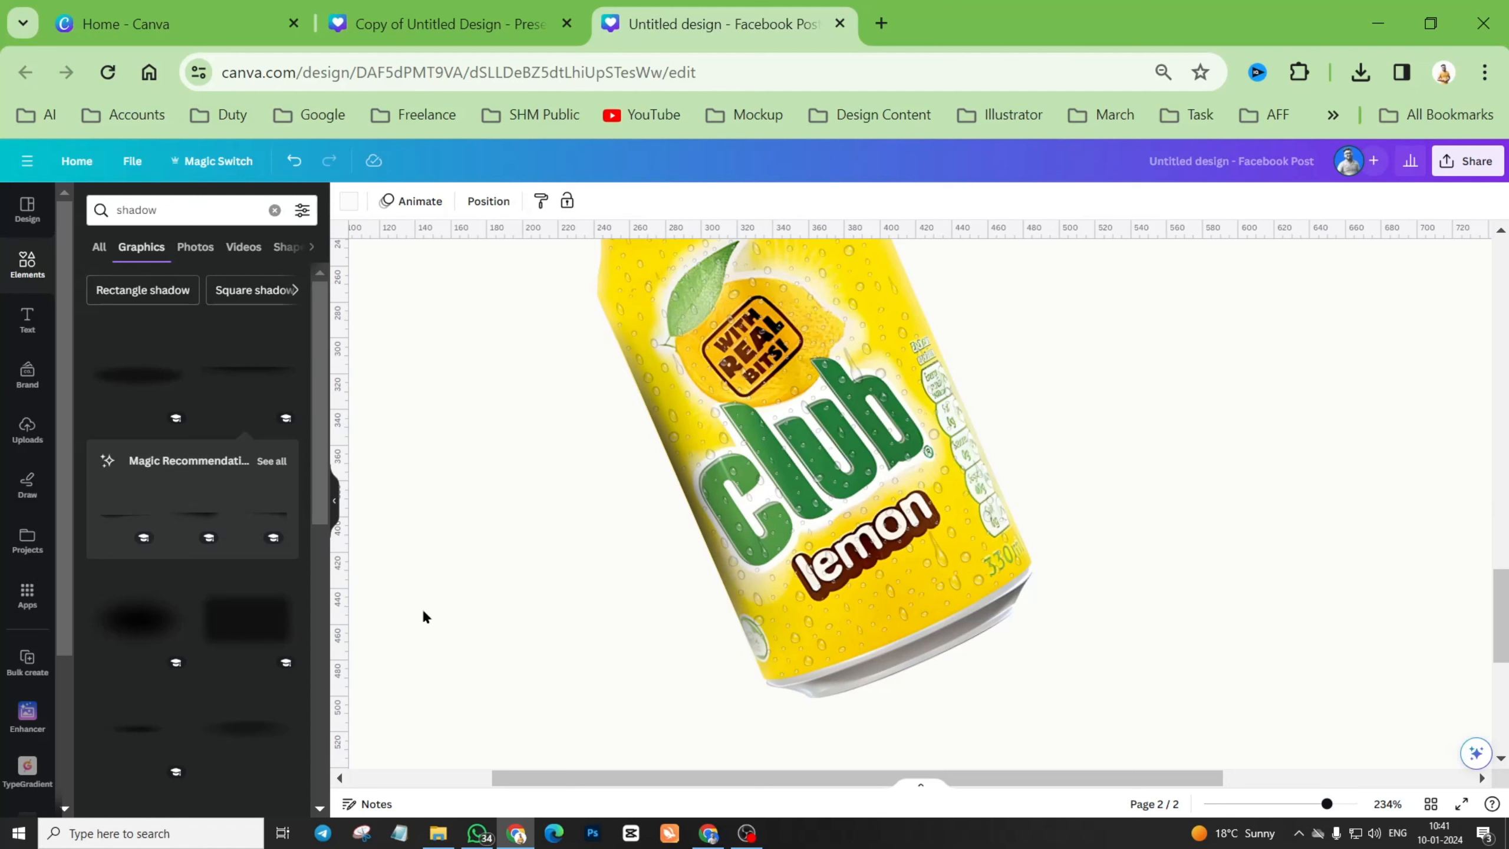
# Duplicate the edge shadow, turn it to face the other way and move it to the can's right edge.
pyautogui.scroll(-3, 422, 606)
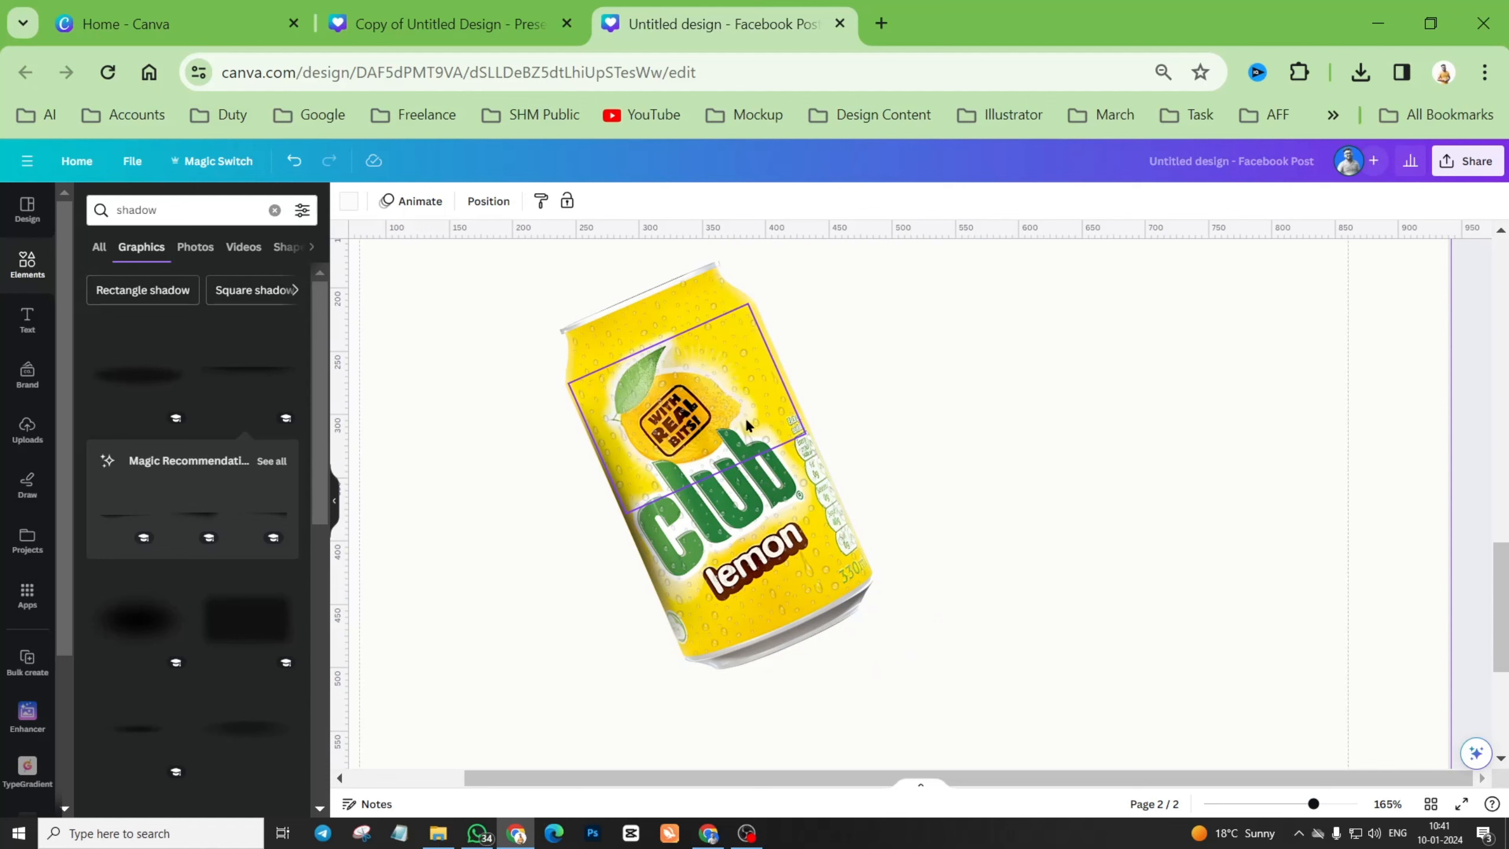
pyautogui.click(626, 505)
pyautogui.click(624, 340)
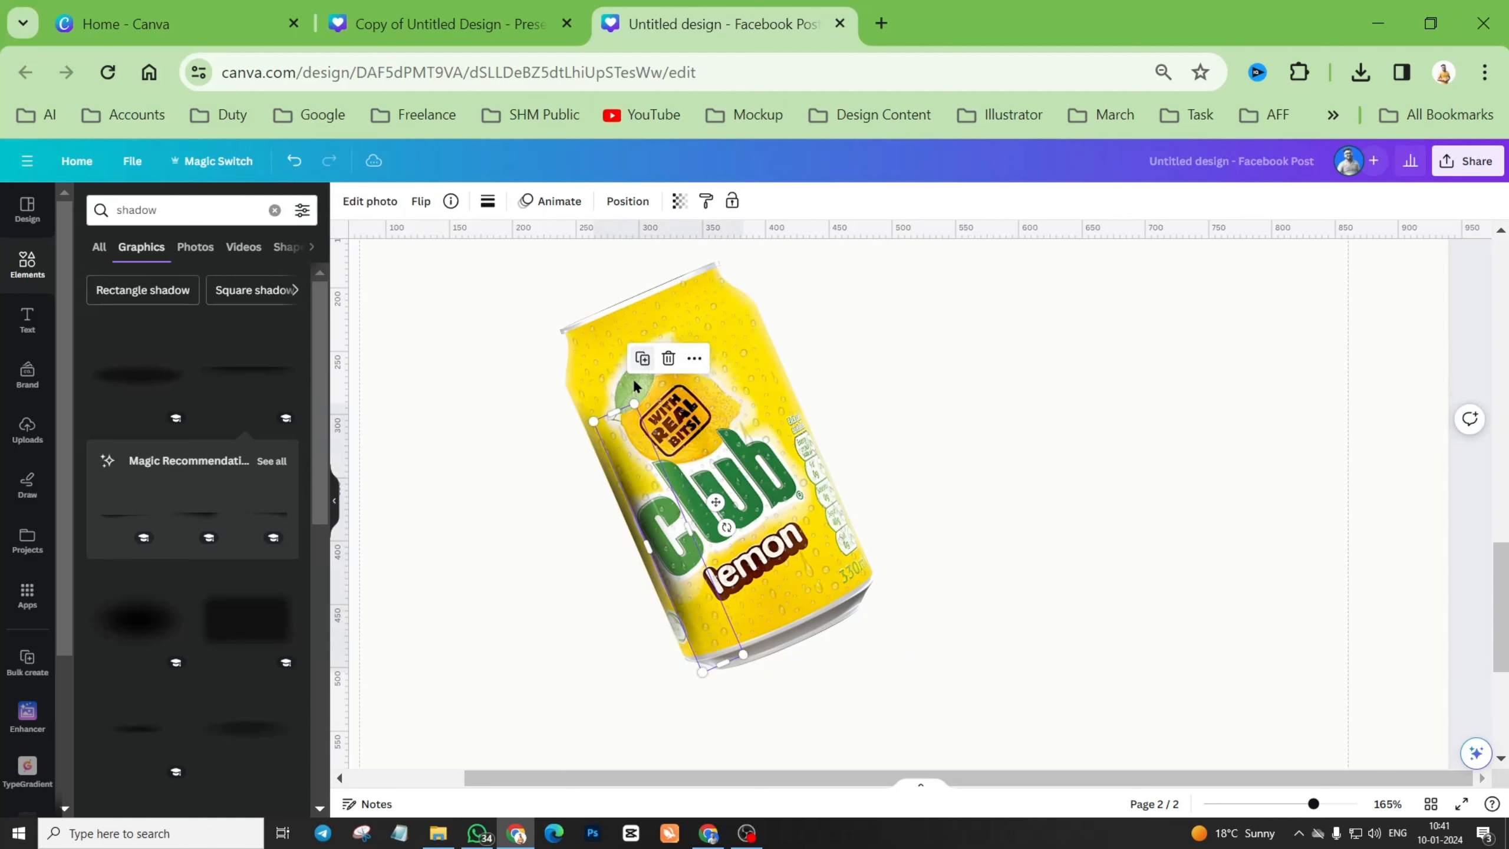
pyautogui.moveTo(657, 539); pyautogui.dragTo(715, 485)
pyautogui.moveTo(826, 481); pyautogui.dragTo(815, 483)
# Fine-tune the duplicated shadow's position and rotation until it sits flush with the can's right edge.
pyautogui.scroll(3, 840, 399)
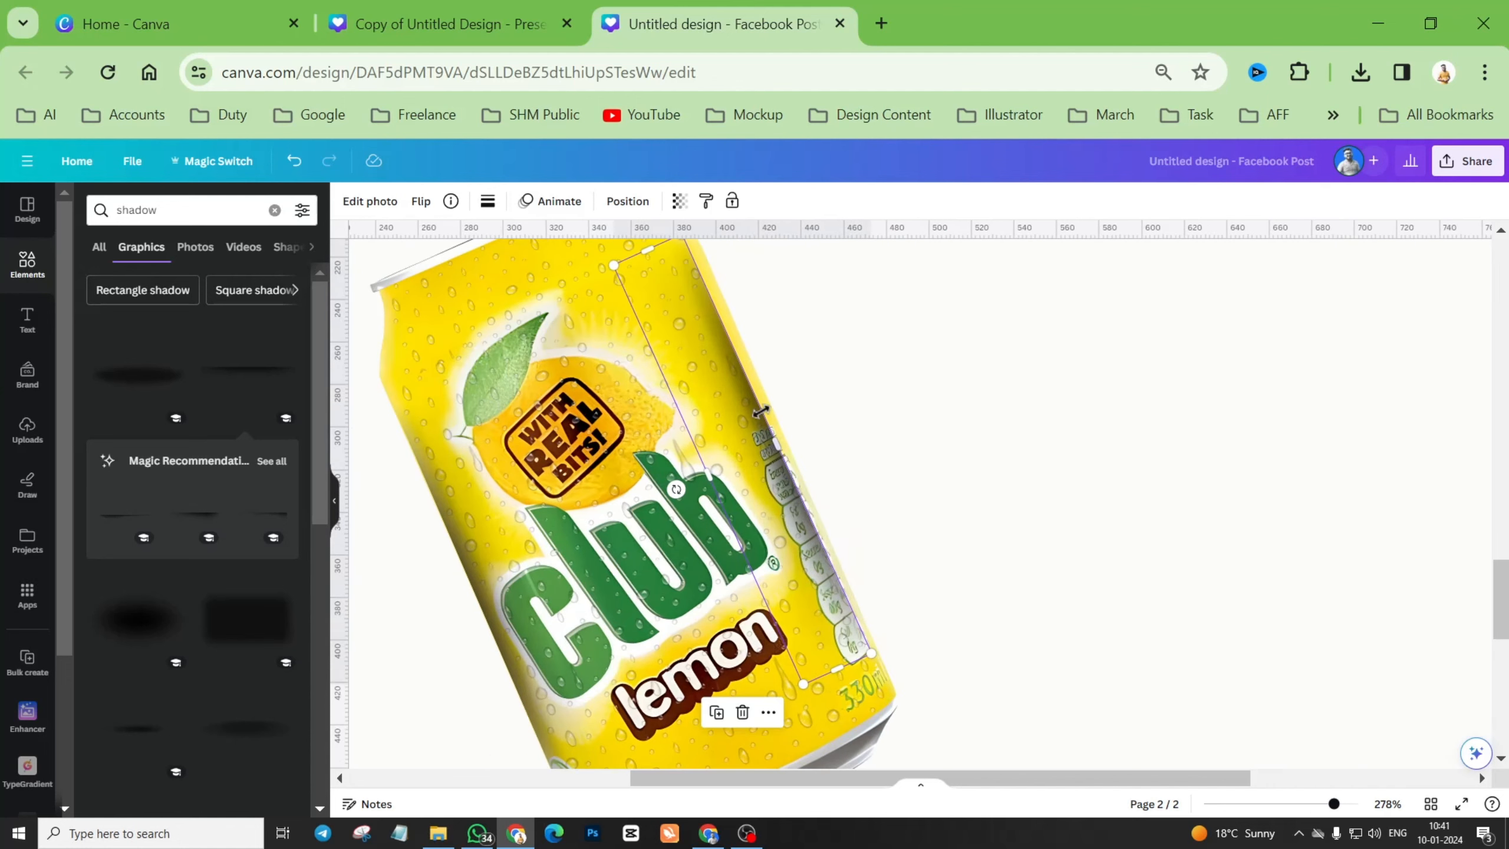
pyautogui.moveTo(750, 429); pyautogui.dragTo(757, 424)
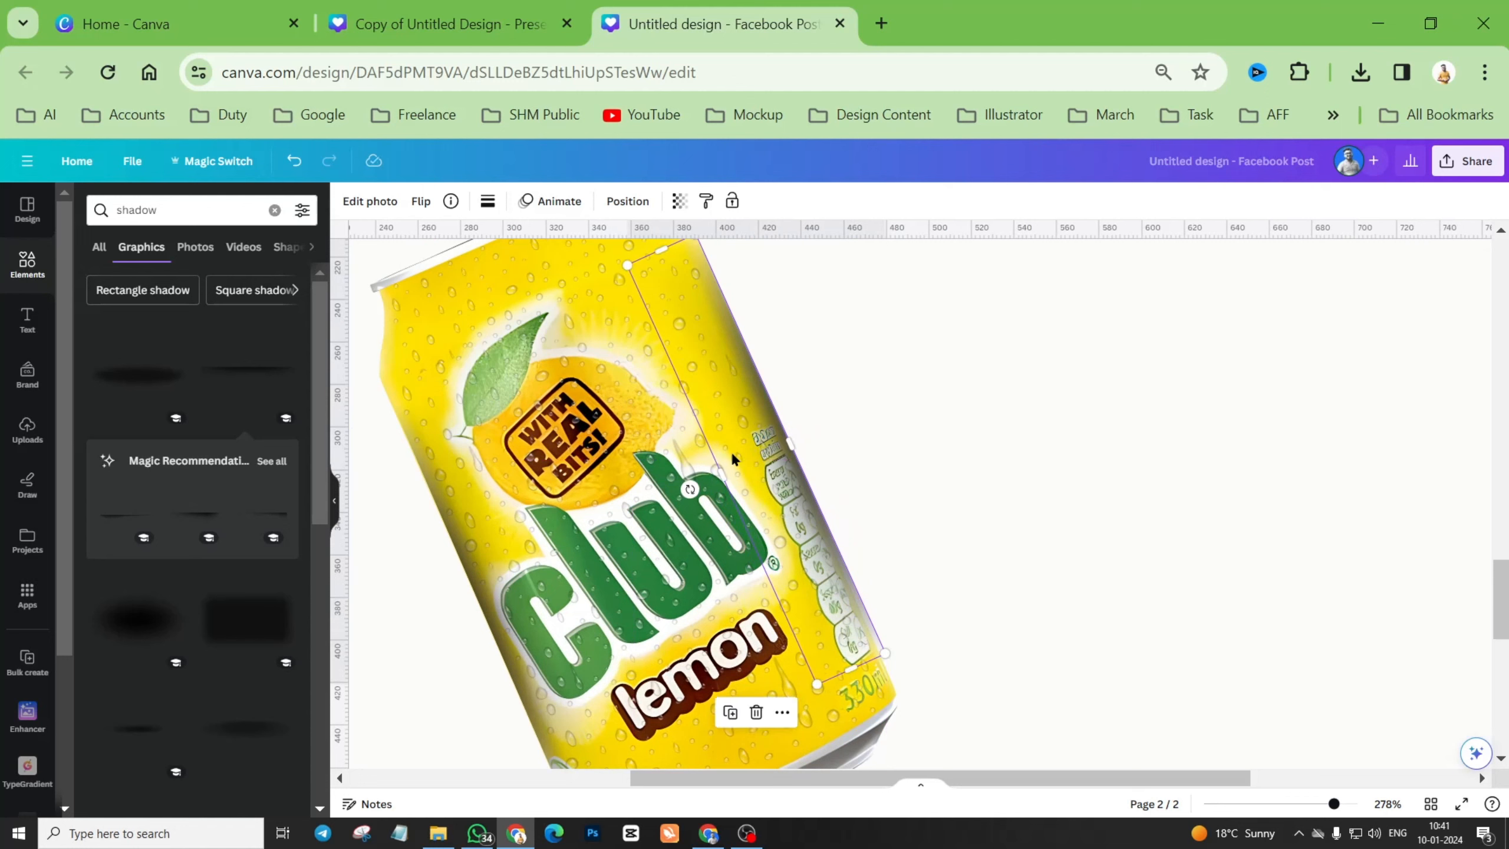
pyautogui.moveTo(689, 486); pyautogui.dragTo(665, 493)
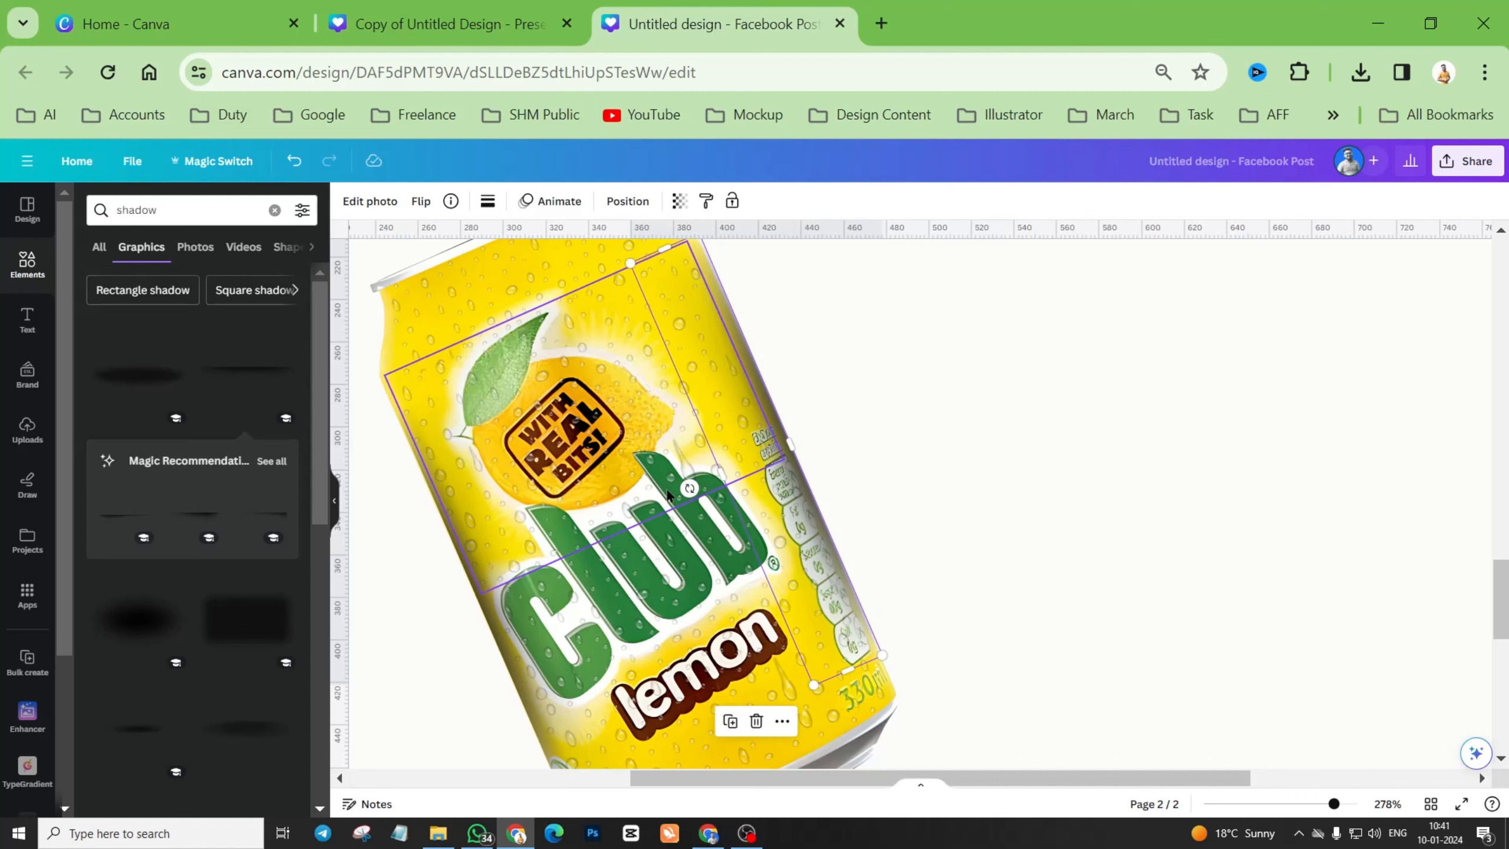
pyautogui.moveTo(773, 446); pyautogui.dragTo(766, 442)
pyautogui.click(902, 416)
pyautogui.click(768, 463)
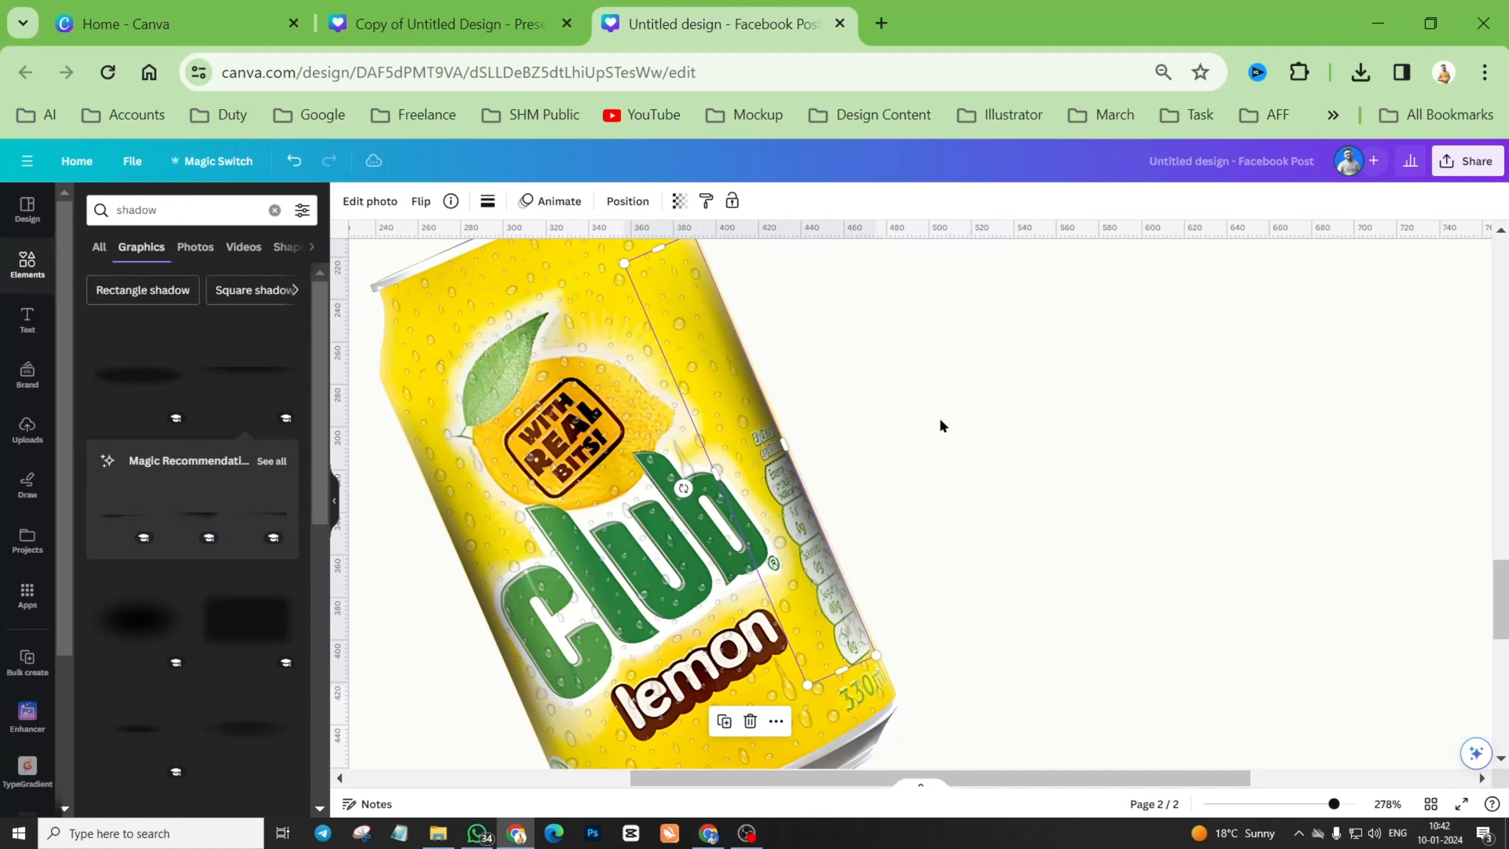
pyautogui.press('Right')
pyautogui.press('Right')
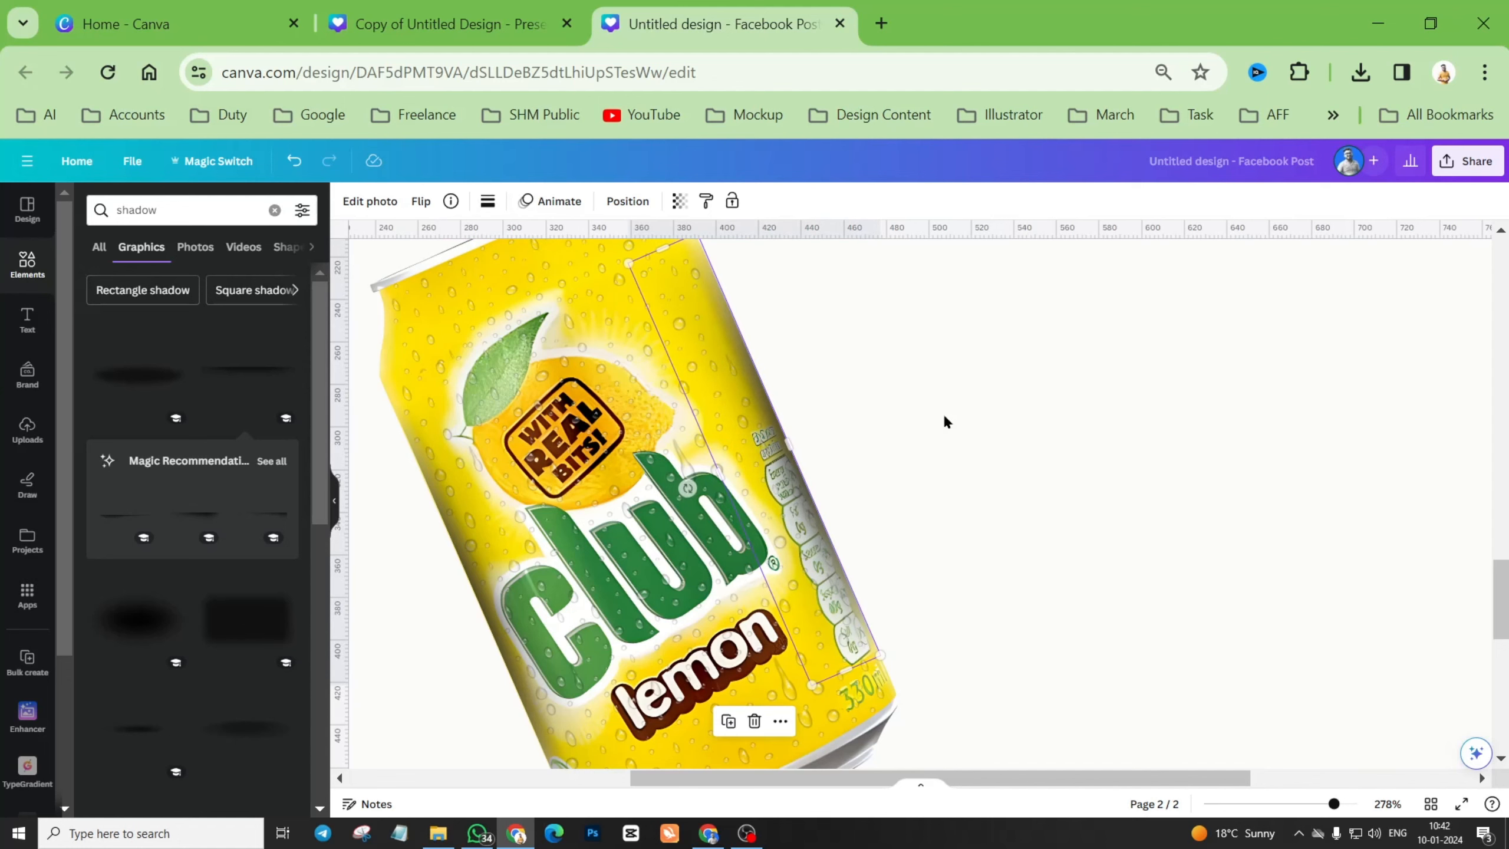
pyautogui.scroll(-5, 943, 420)
pyautogui.click(1009, 413)
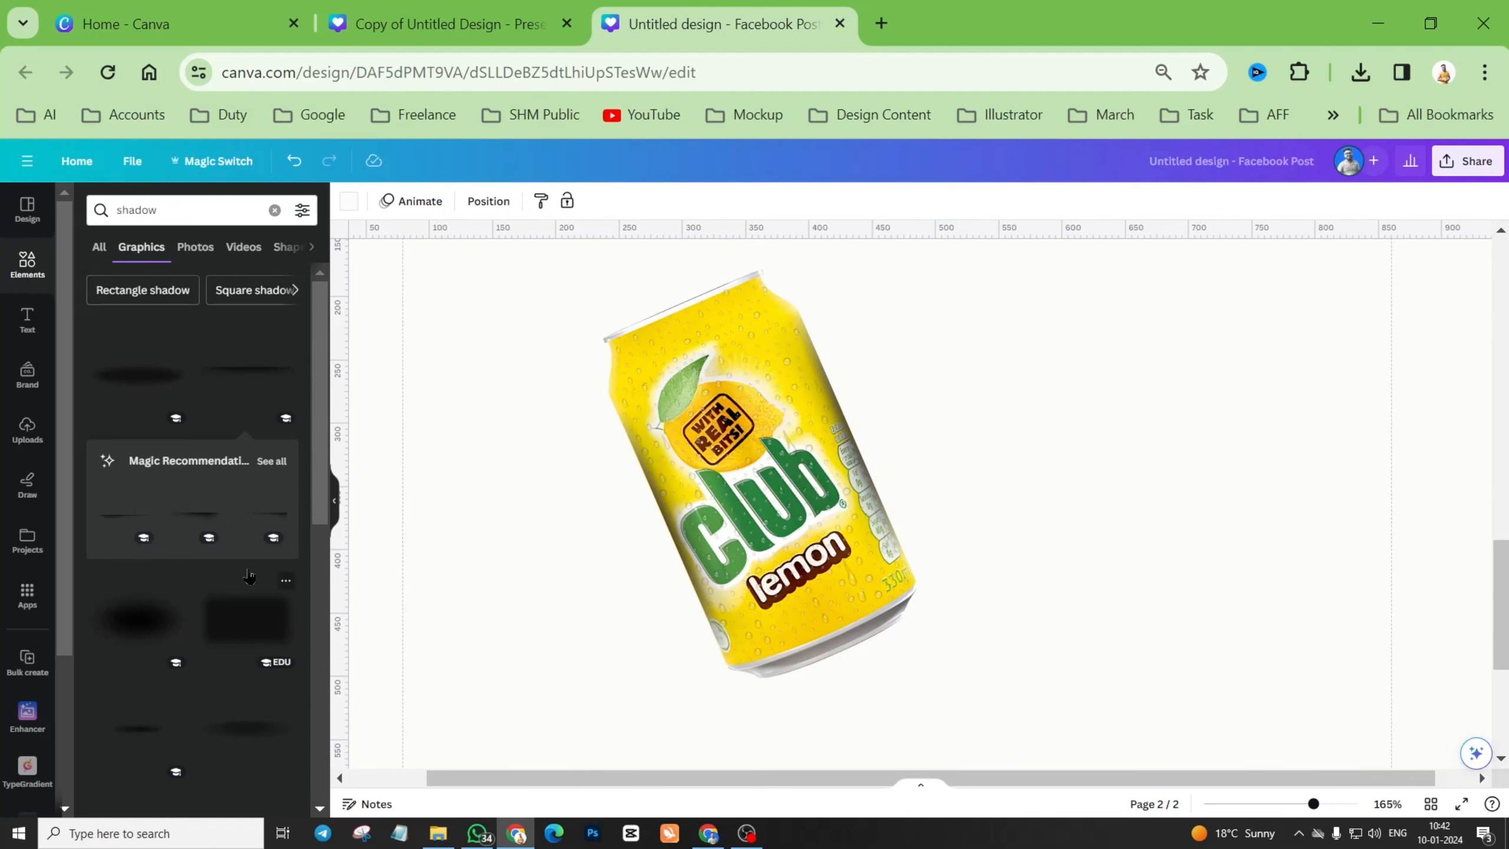
# Add a soft grey oval shadow, scale it down, rotate it to the can's tilt and lay it lengthwise over the can's middle.
pyautogui.scroll(-4, 249, 576)
pyautogui.scroll(-2, 249, 576)
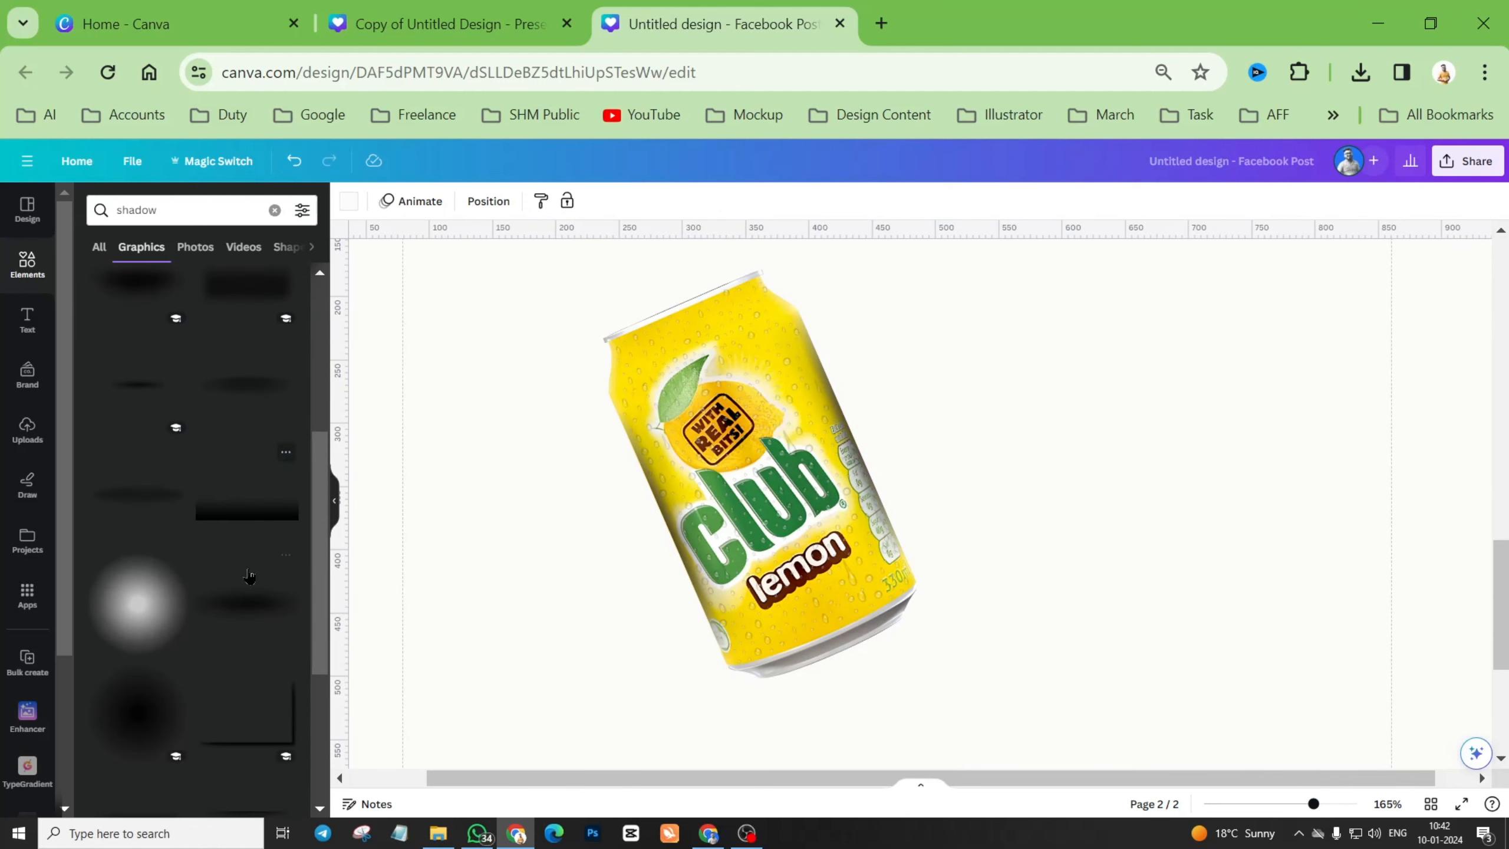
pyautogui.click(125, 499)
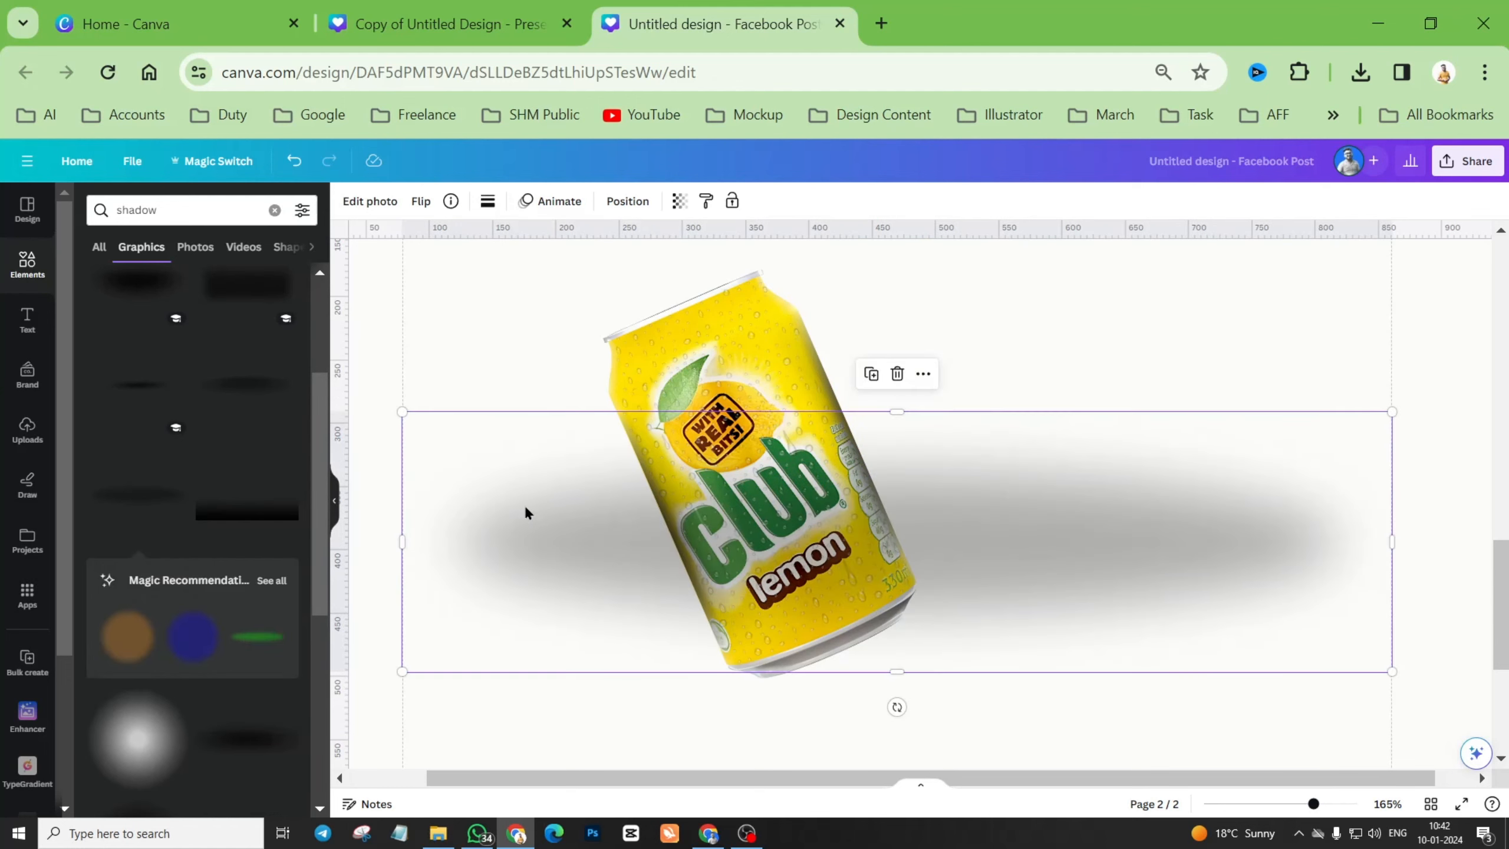
pyautogui.moveTo(402, 412); pyautogui.dragTo(1019, 574)
pyautogui.moveTo(1125, 612); pyautogui.dragTo(790, 403)
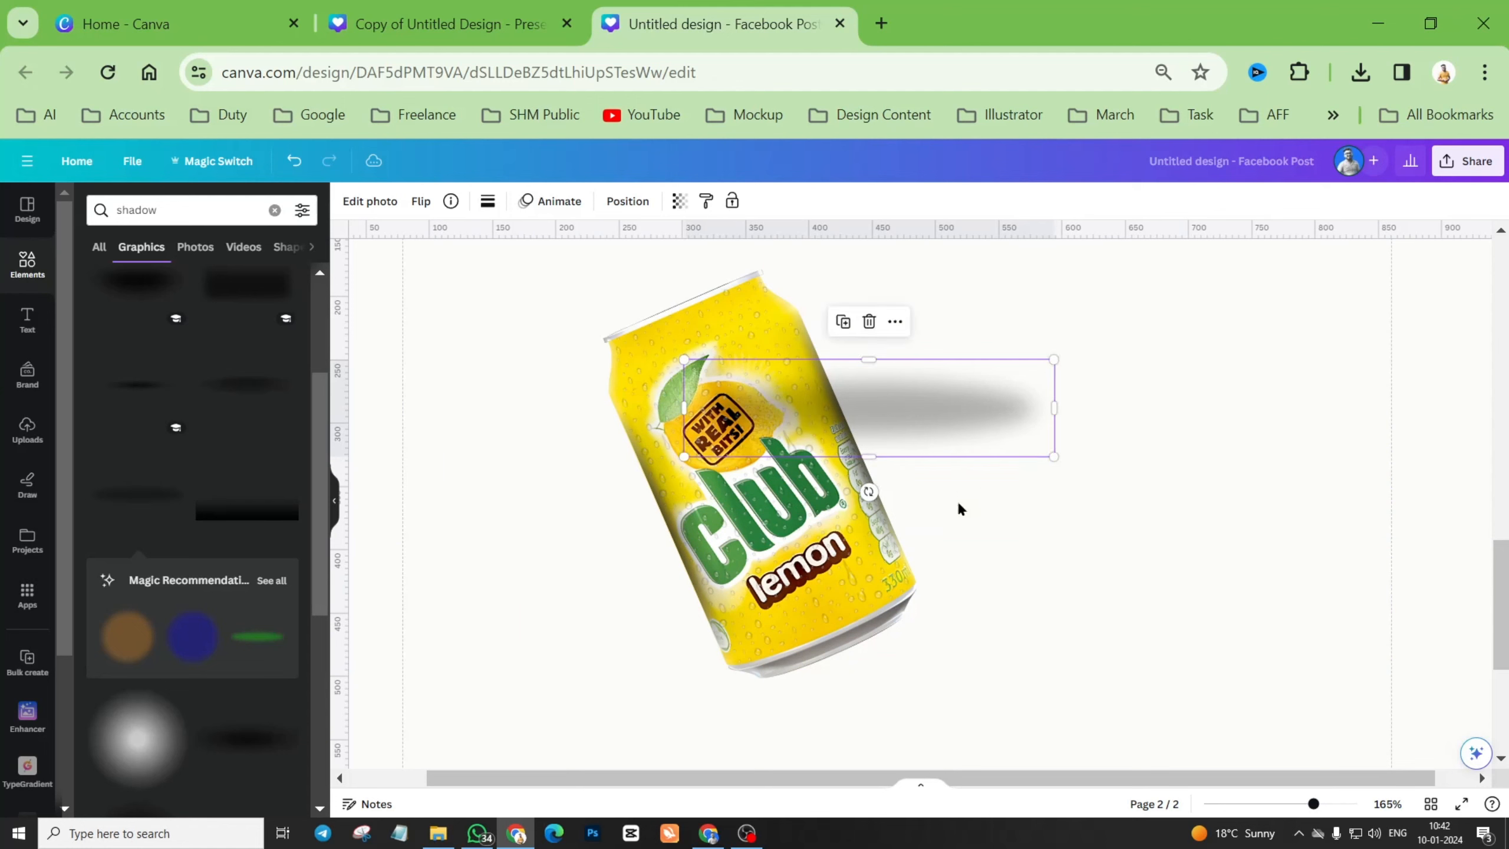
pyautogui.moveTo(868, 491); pyautogui.dragTo(488, 591)
pyautogui.moveTo(901, 459); pyautogui.dragTo(789, 518)
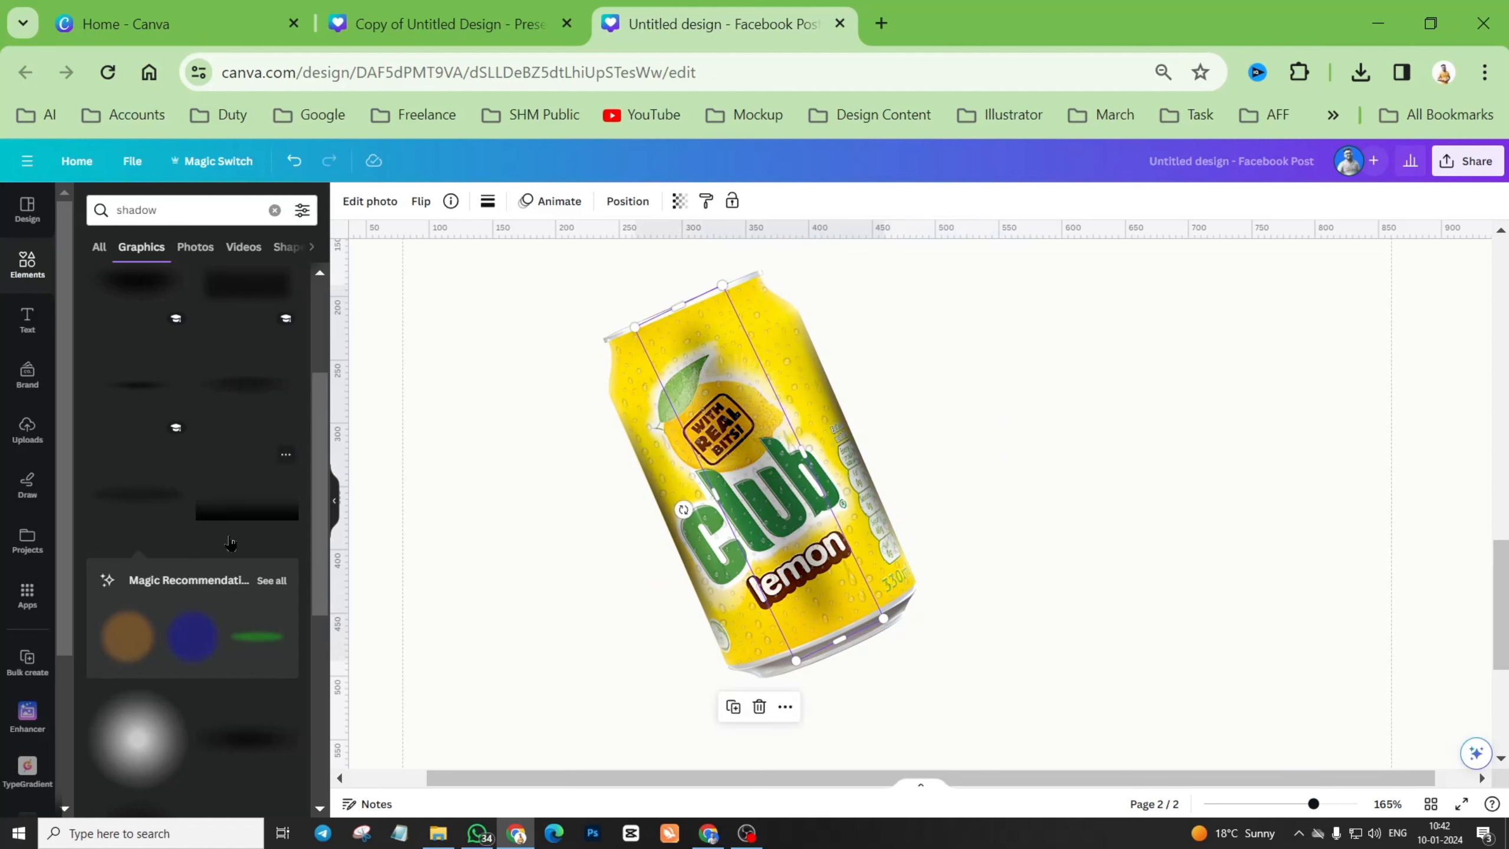
pyautogui.scroll(-6, 224, 560)
pyautogui.scroll(-2, 225, 560)
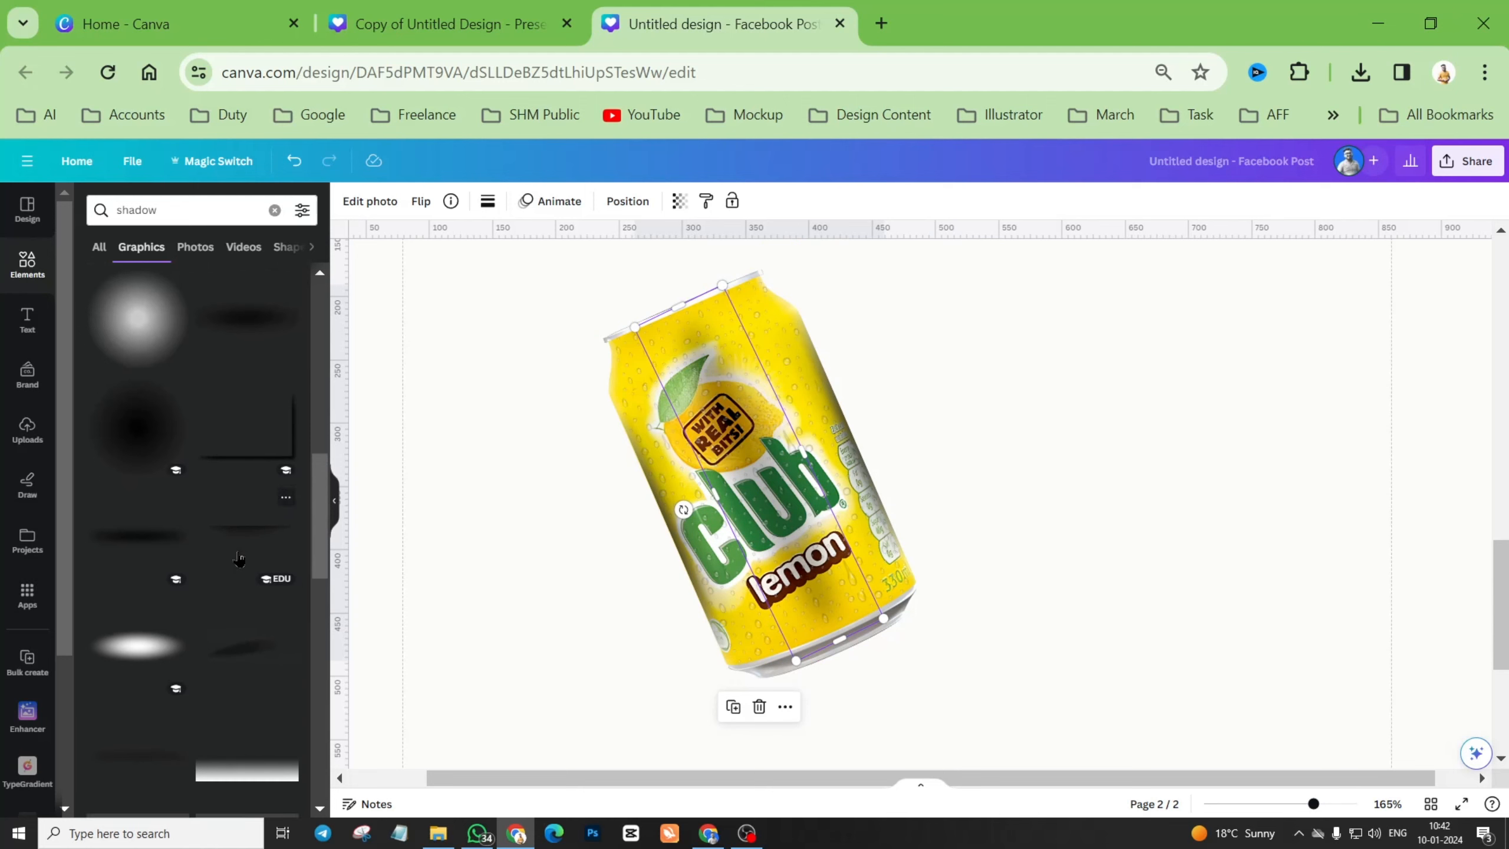
pyautogui.click(122, 645)
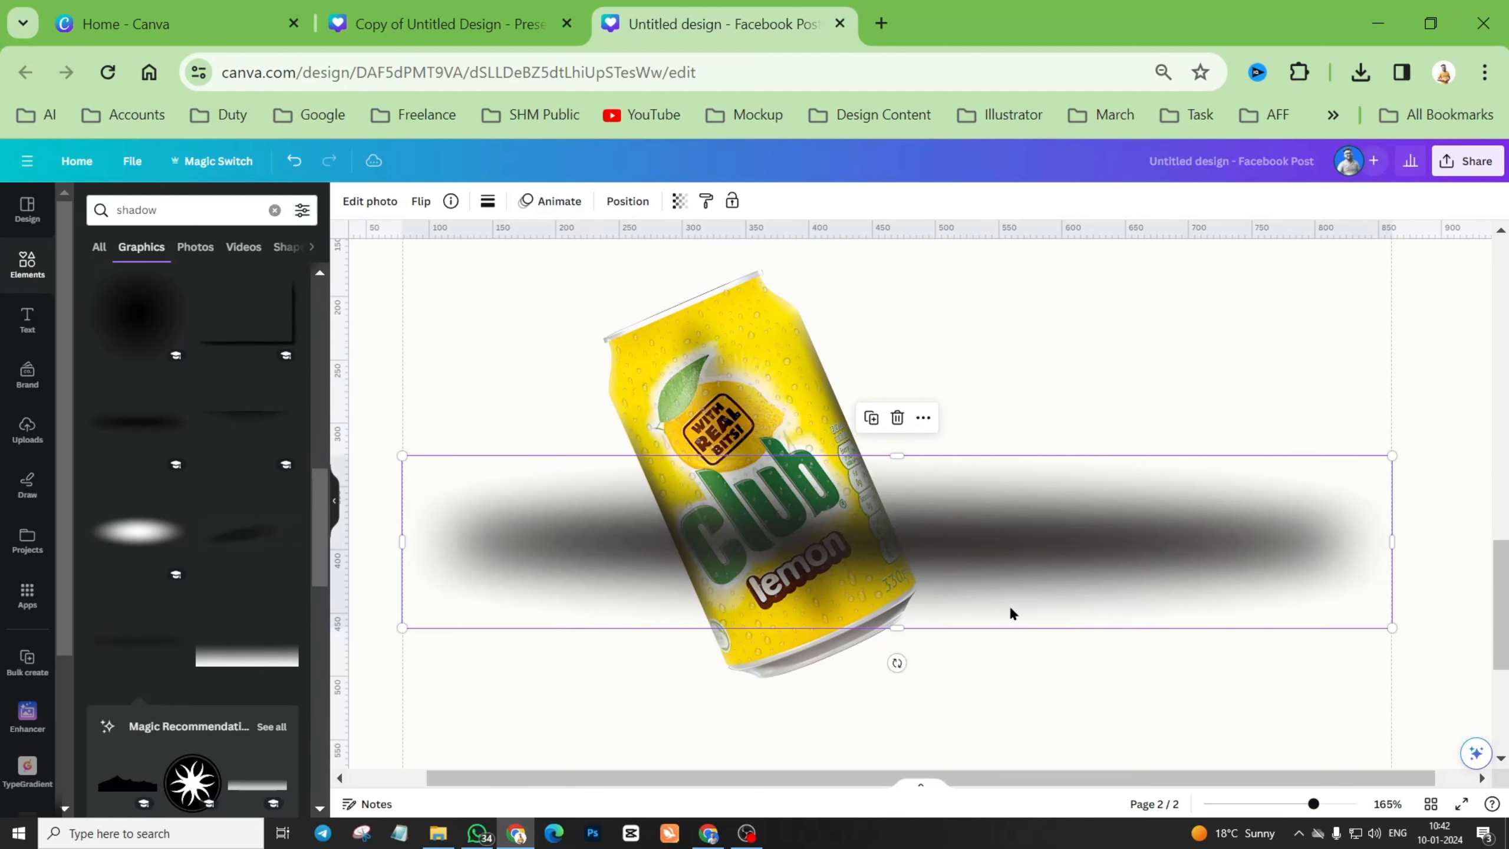
pyautogui.moveTo(402, 456); pyautogui.dragTo(1121, 502)
pyautogui.click(1249, 540)
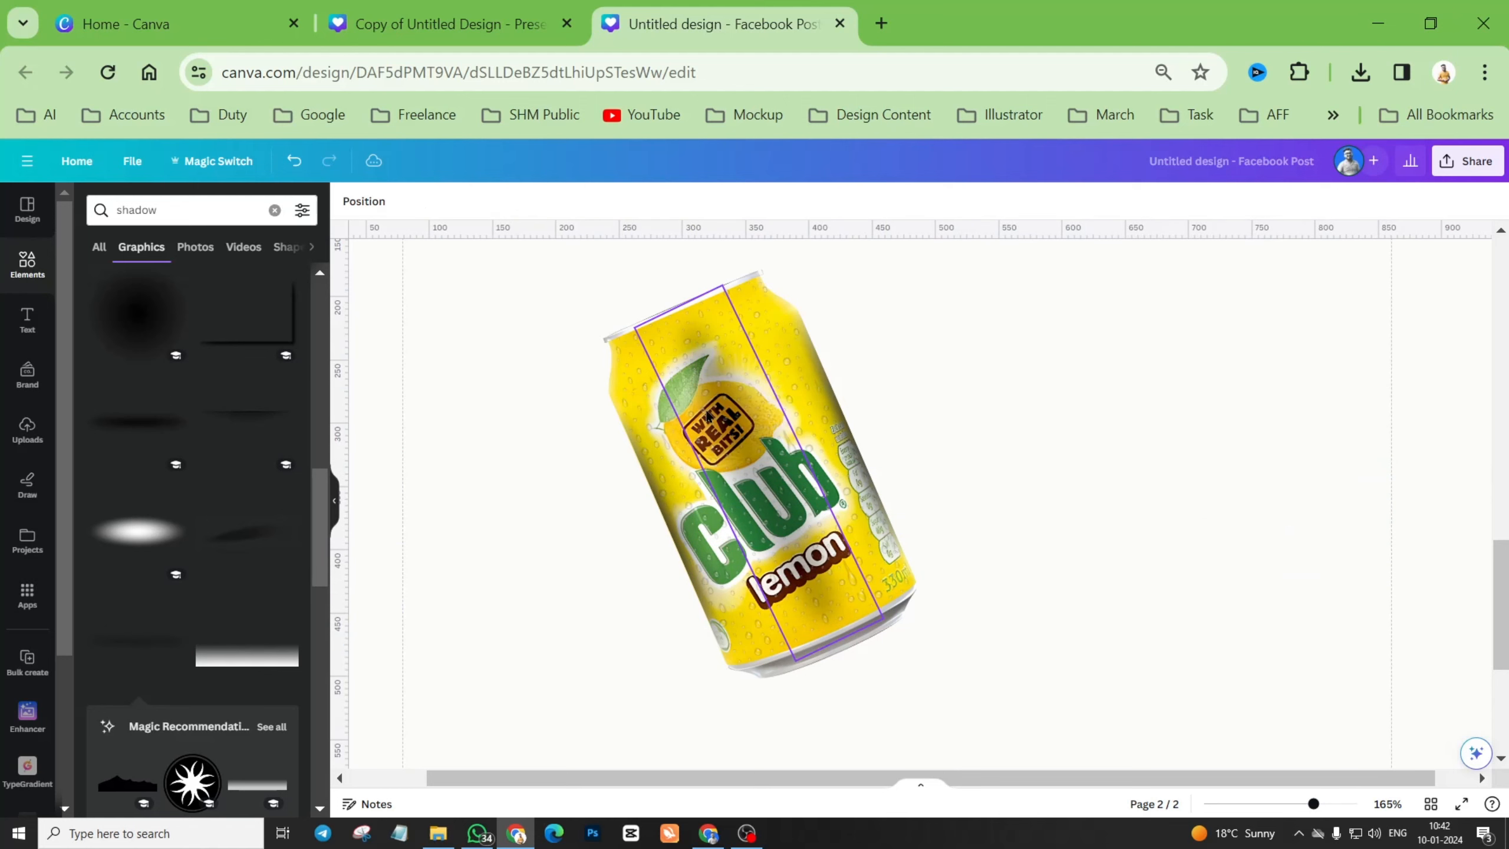
# Add a darker elongated oval shadow graphic, scale it down beside the can and move the previous middle shadow off the can.
pyautogui.click(731, 414)
pyautogui.scroll(-8, 229, 606)
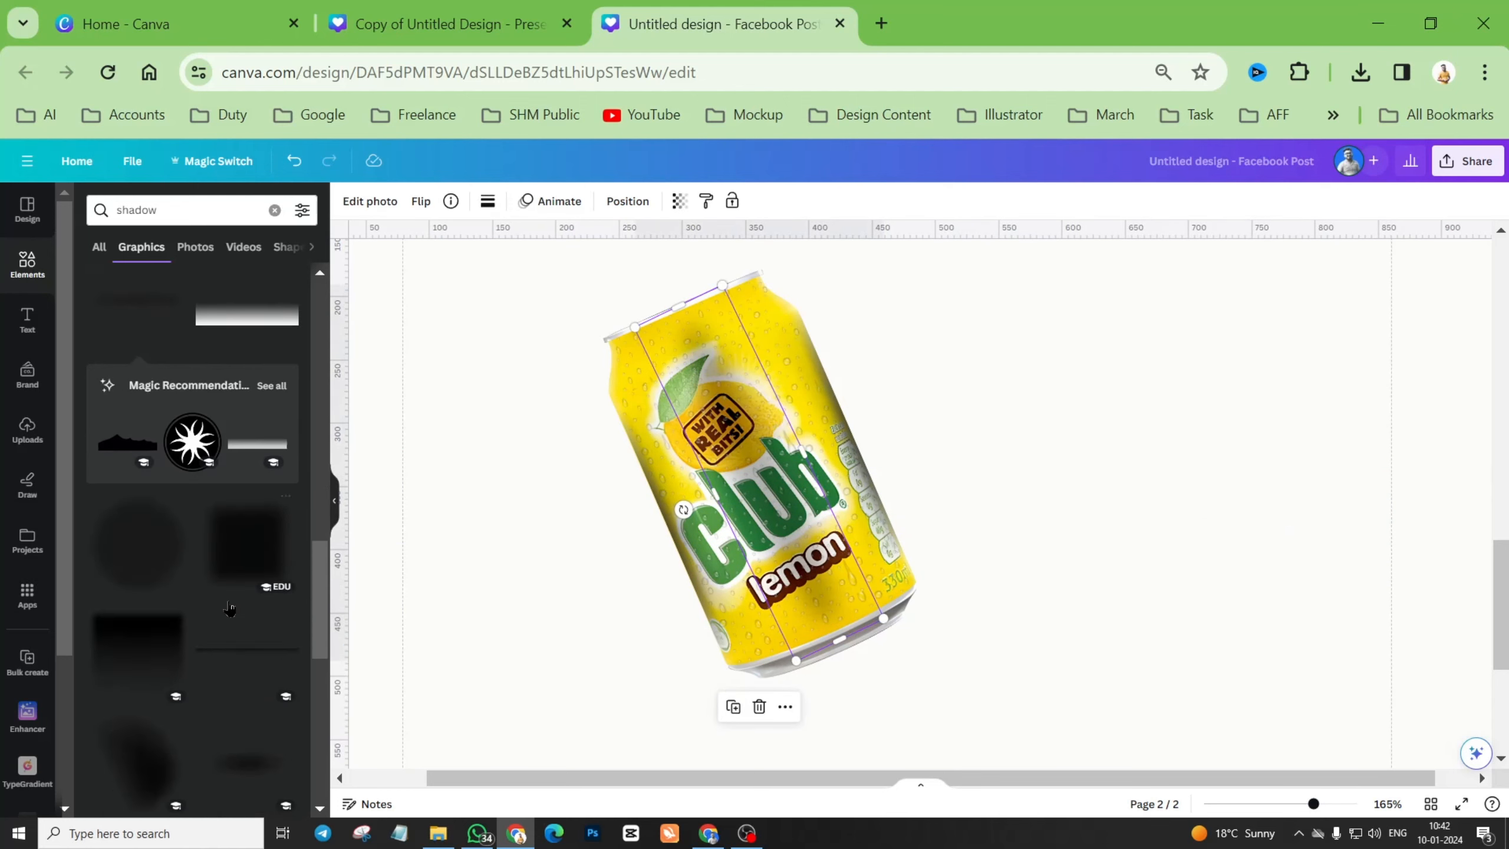
pyautogui.scroll(-6, 228, 606)
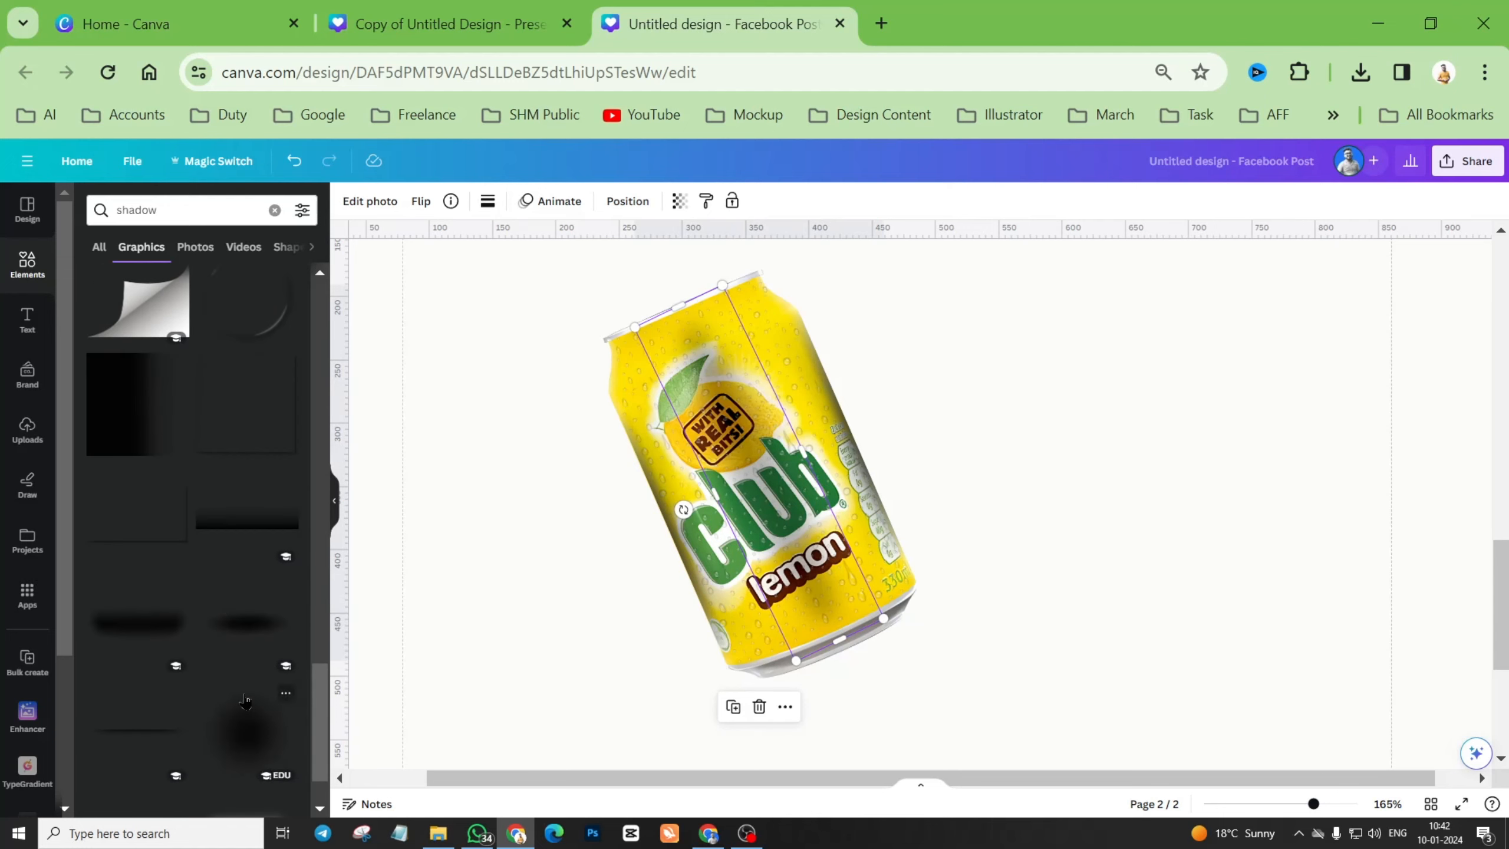
pyautogui.scroll(-2, 245, 699)
pyautogui.scroll(-5, 246, 695)
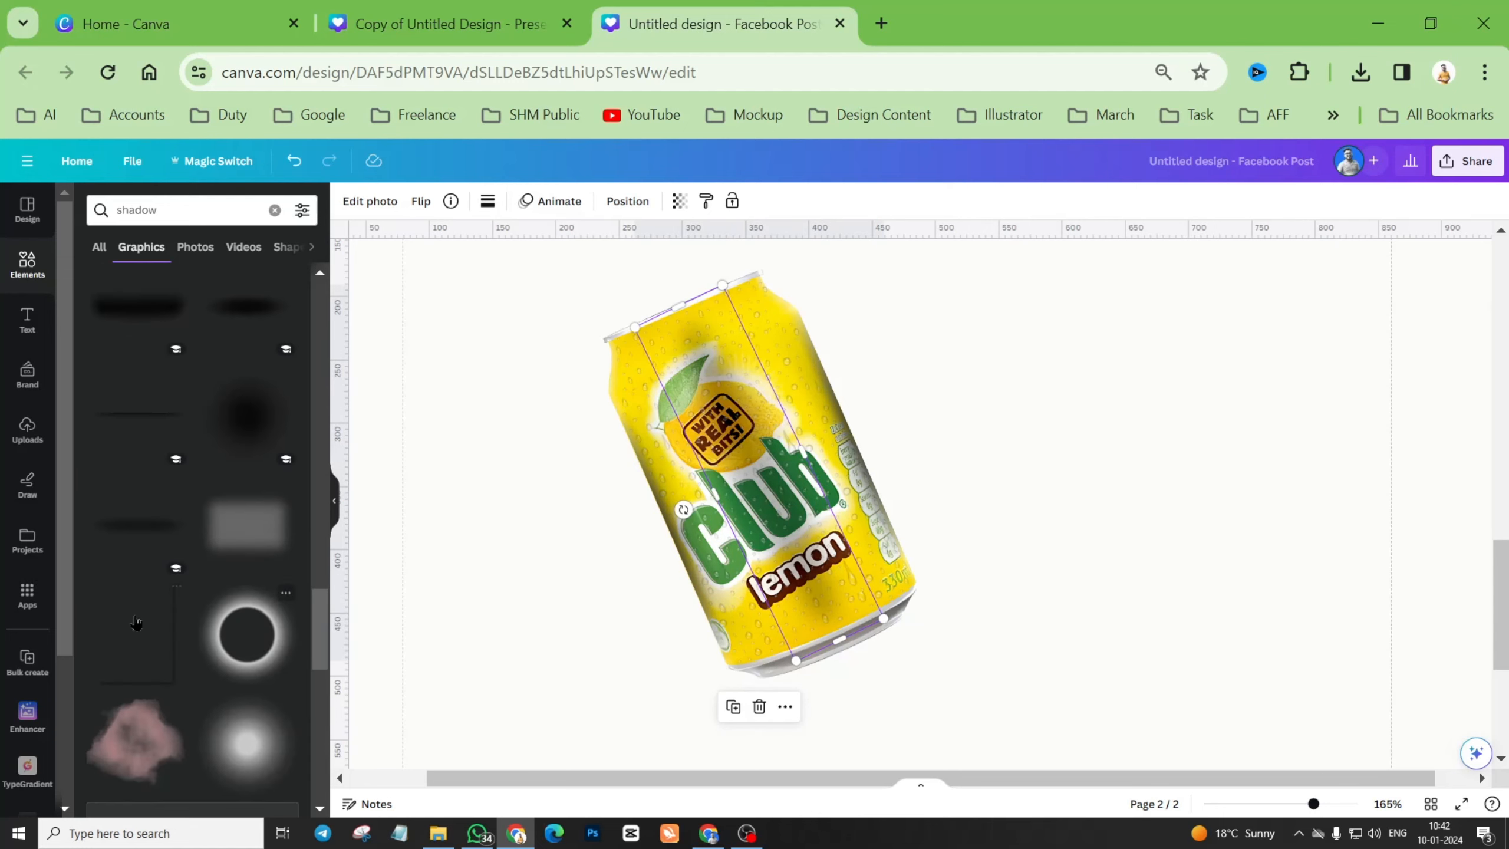
pyautogui.click(119, 538)
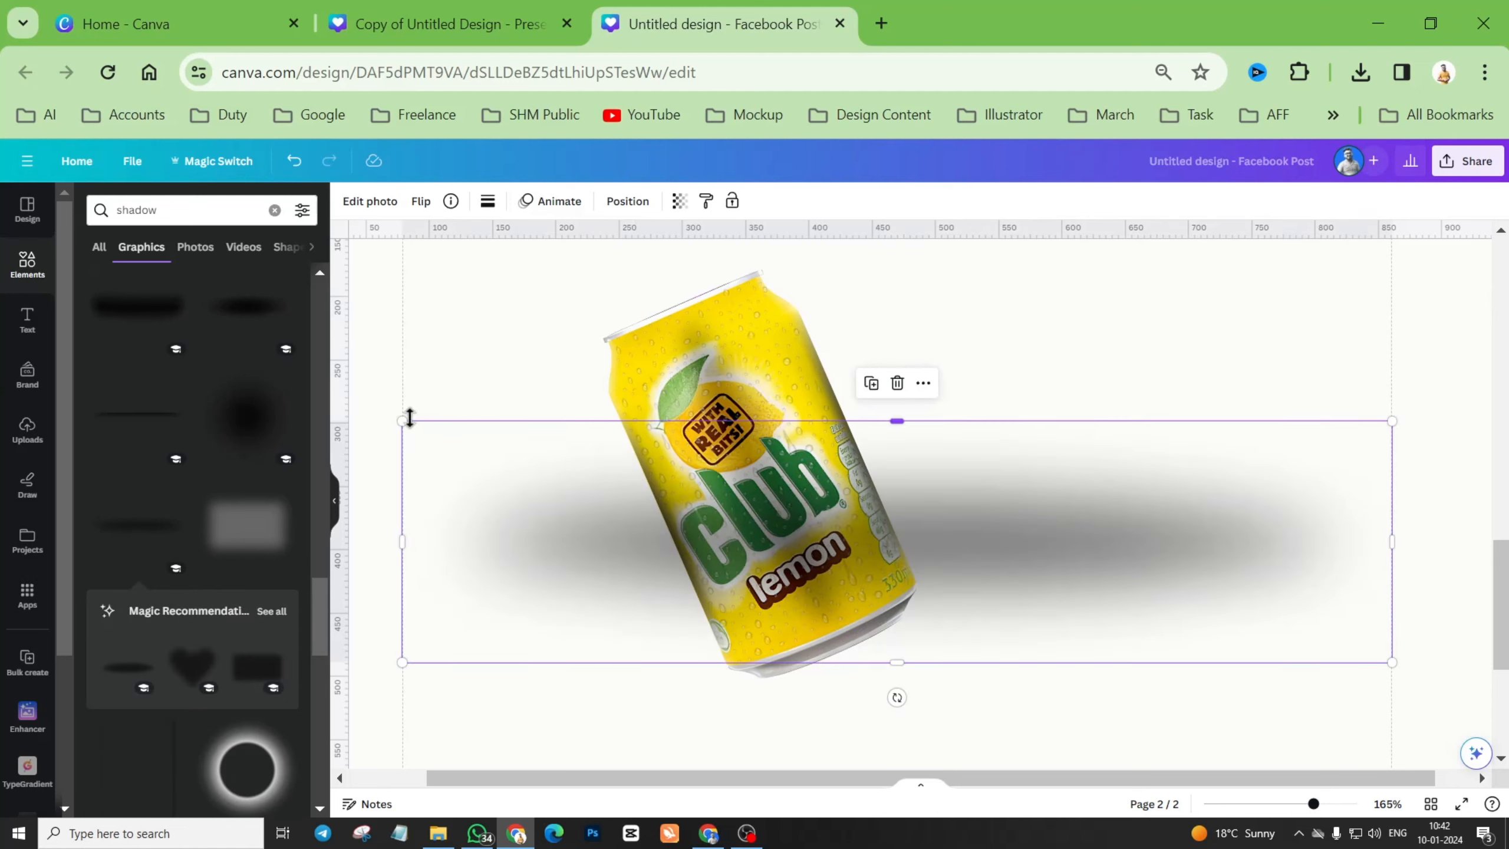
pyautogui.moveTo(410, 419); pyautogui.dragTo(1115, 505)
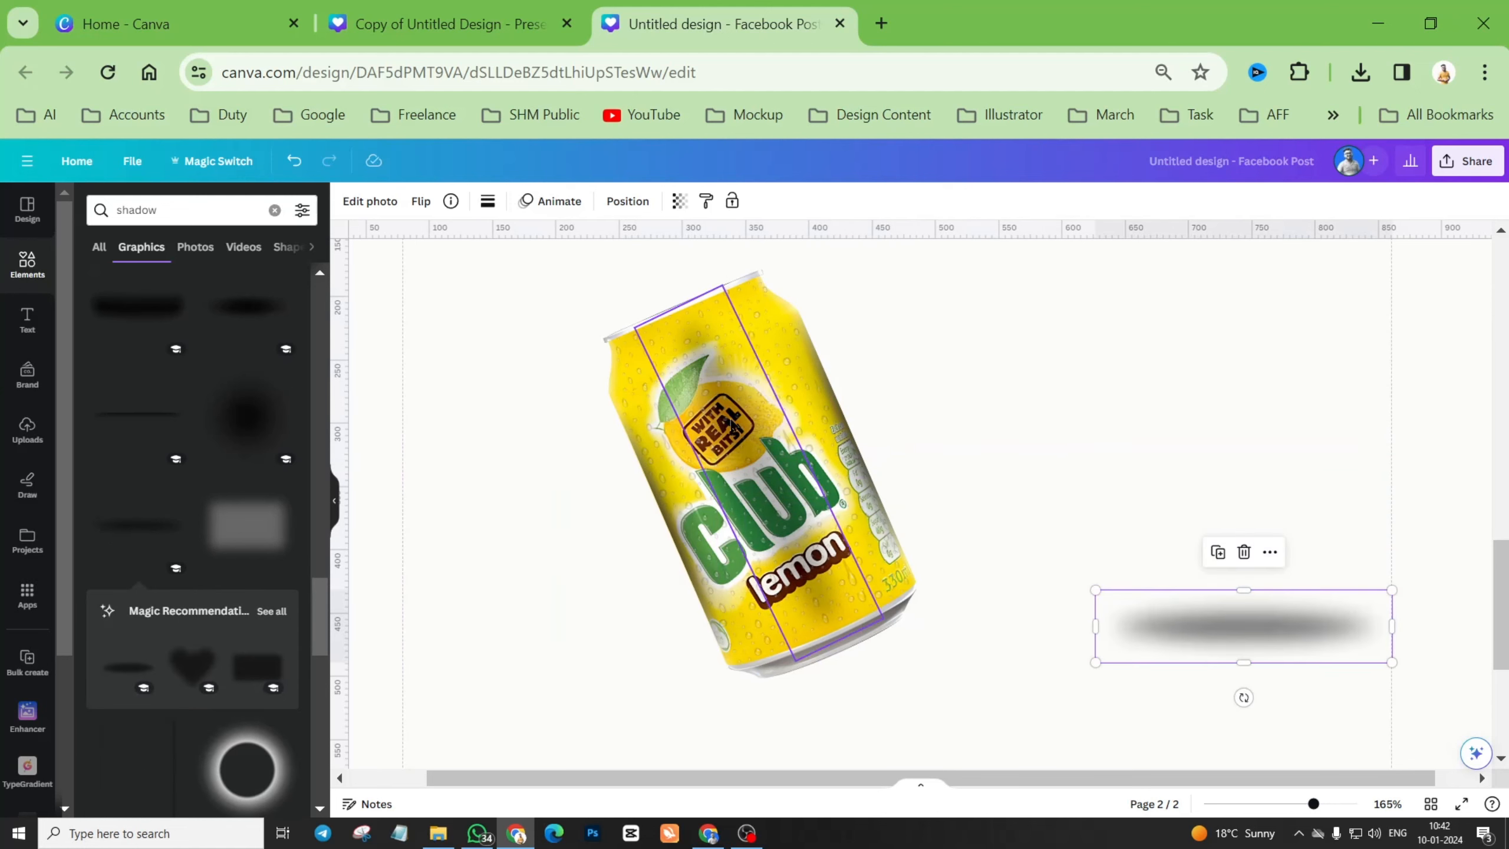
pyautogui.moveTo(733, 424); pyautogui.dragTo(551, 502)
pyautogui.moveTo(1218, 600); pyautogui.dragTo(1040, 418)
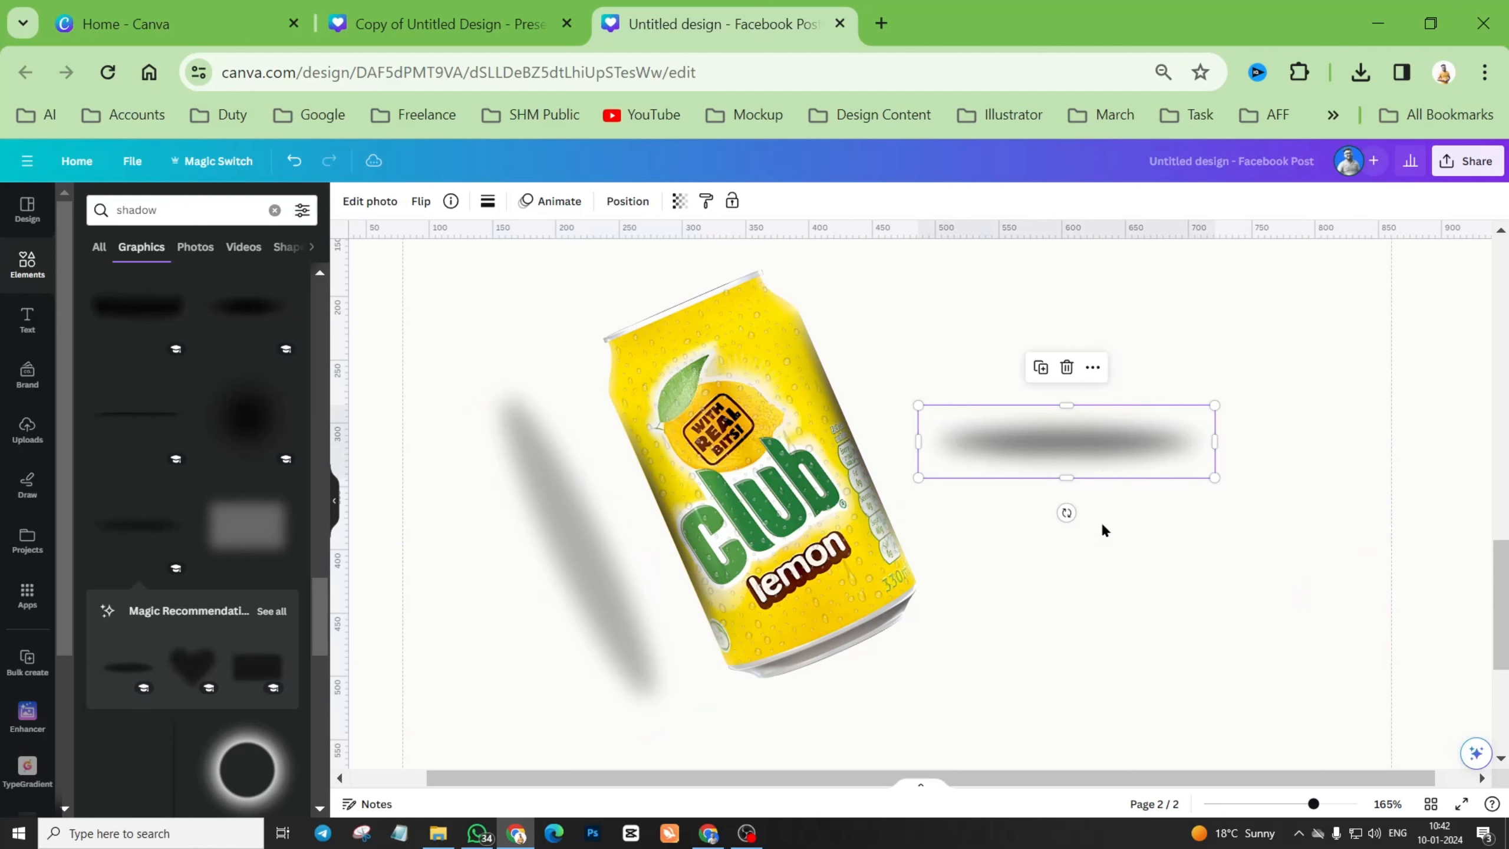
# Rotate the new oval shadow to the can's tilt, enlarge it and lay it lengthwise over the can's middle.
pyautogui.moveTo(1066, 512); pyautogui.dragTo(842, 585)
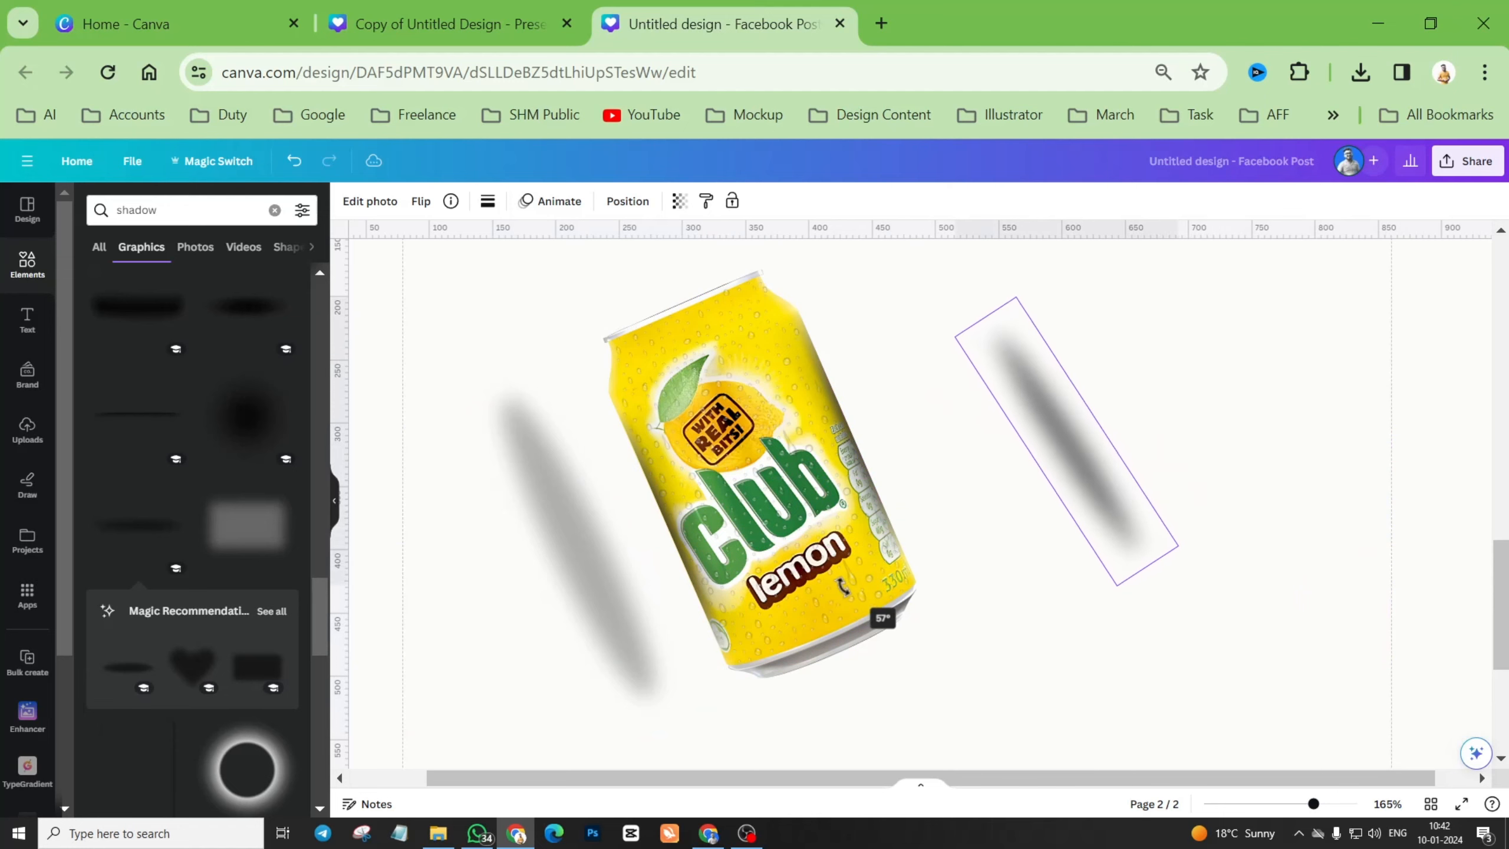
pyautogui.moveTo(1111, 498); pyautogui.dragTo(811, 535)
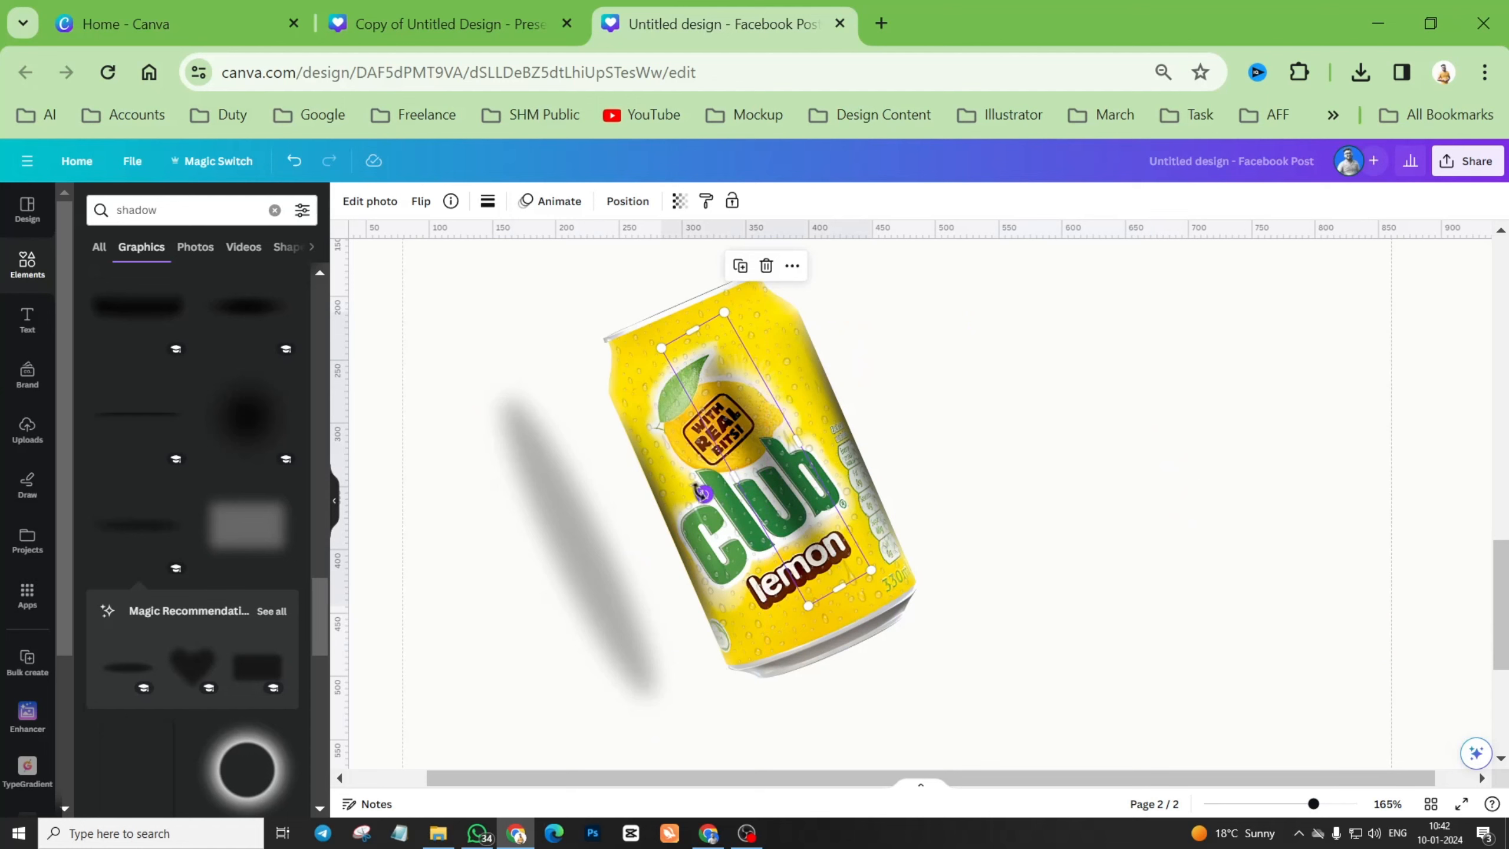
pyautogui.moveTo(702, 492); pyautogui.dragTo(683, 535)
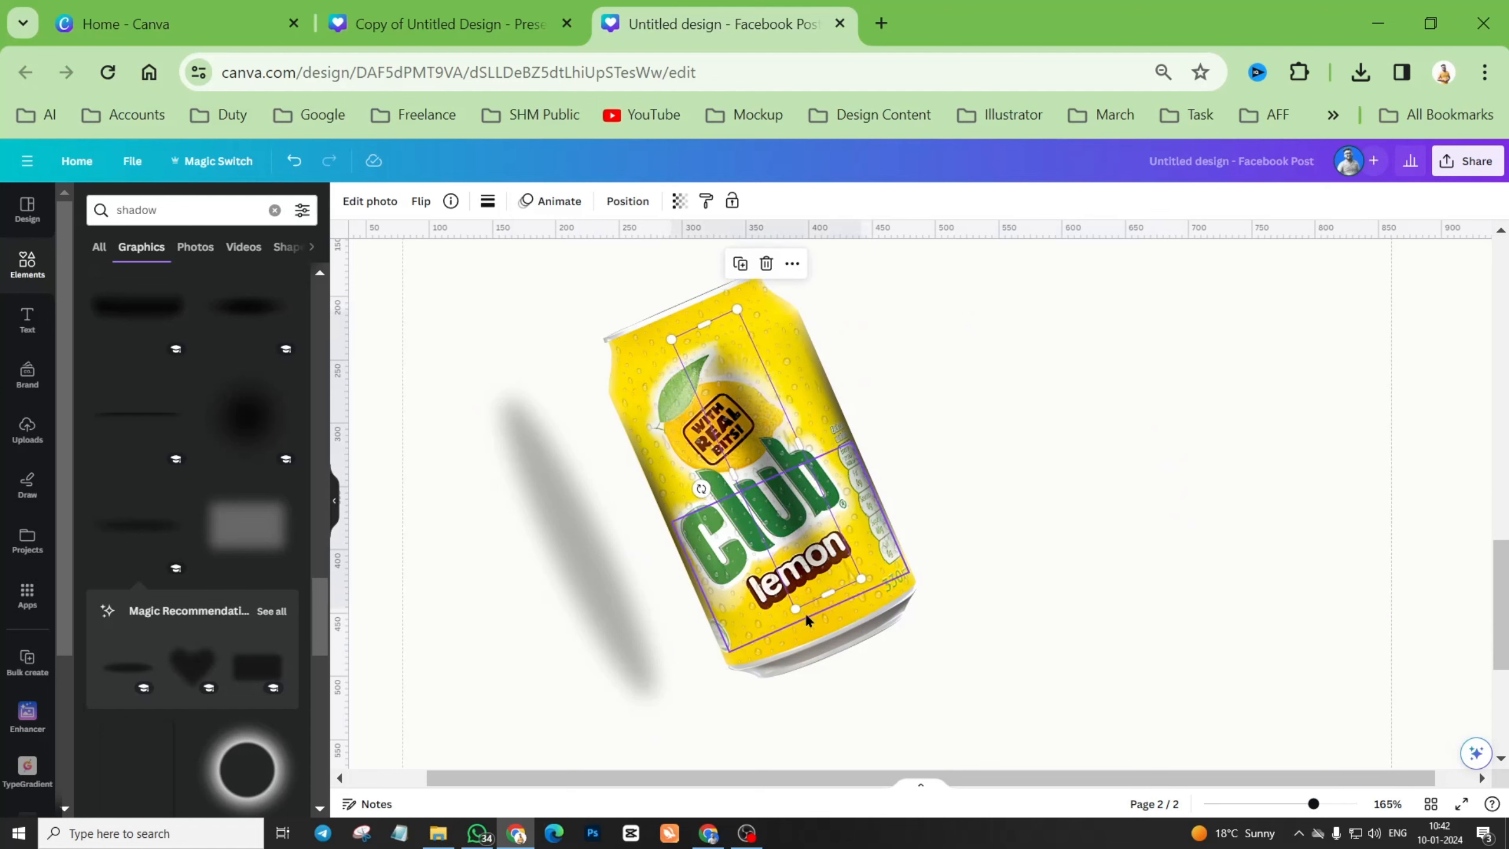
pyautogui.moveTo(796, 610); pyautogui.dragTo(809, 684)
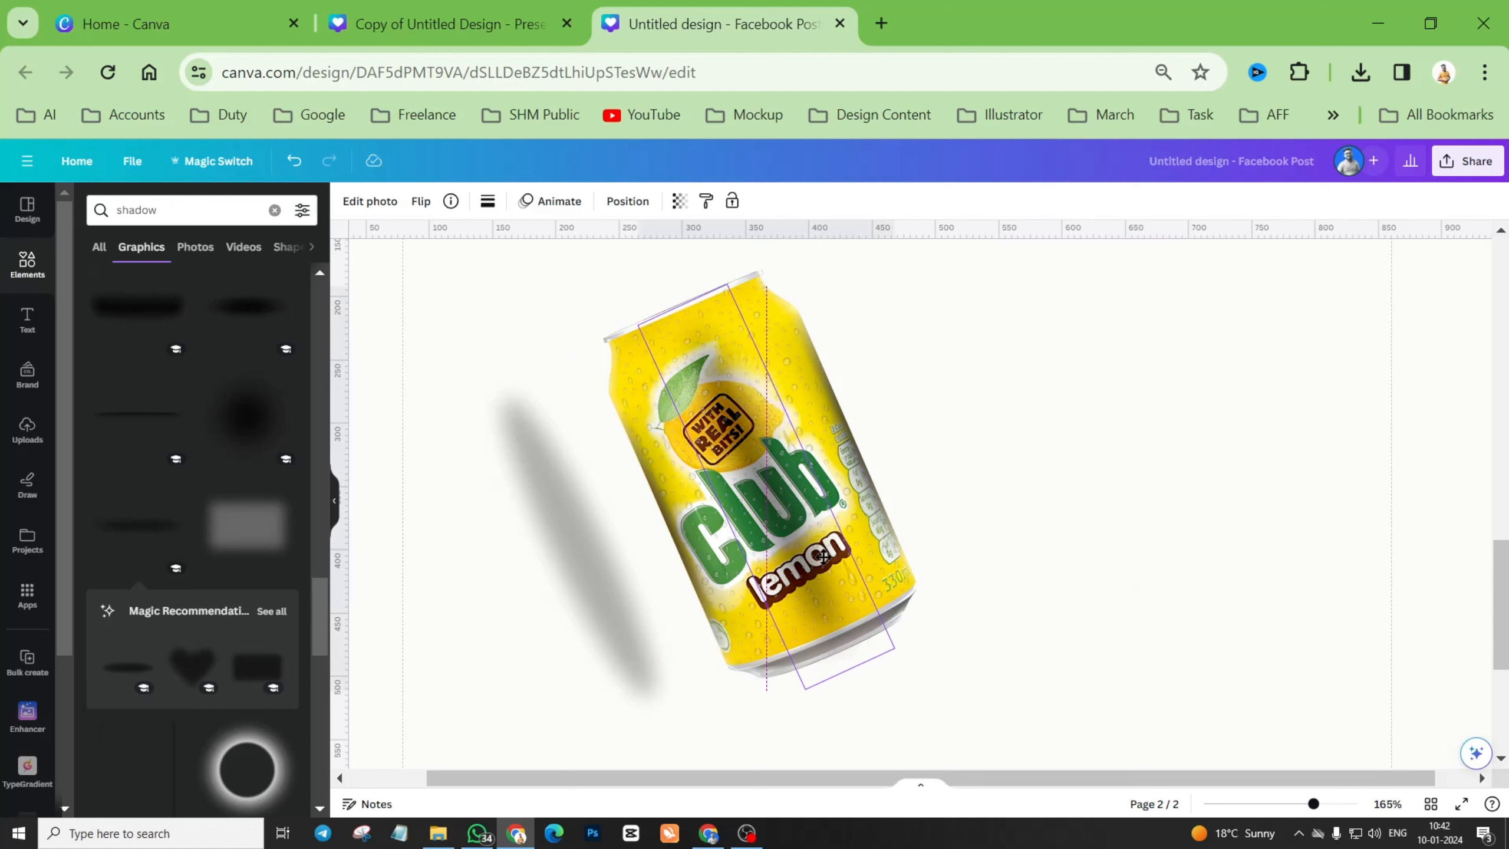
pyautogui.moveTo(823, 557); pyautogui.dragTo(820, 541)
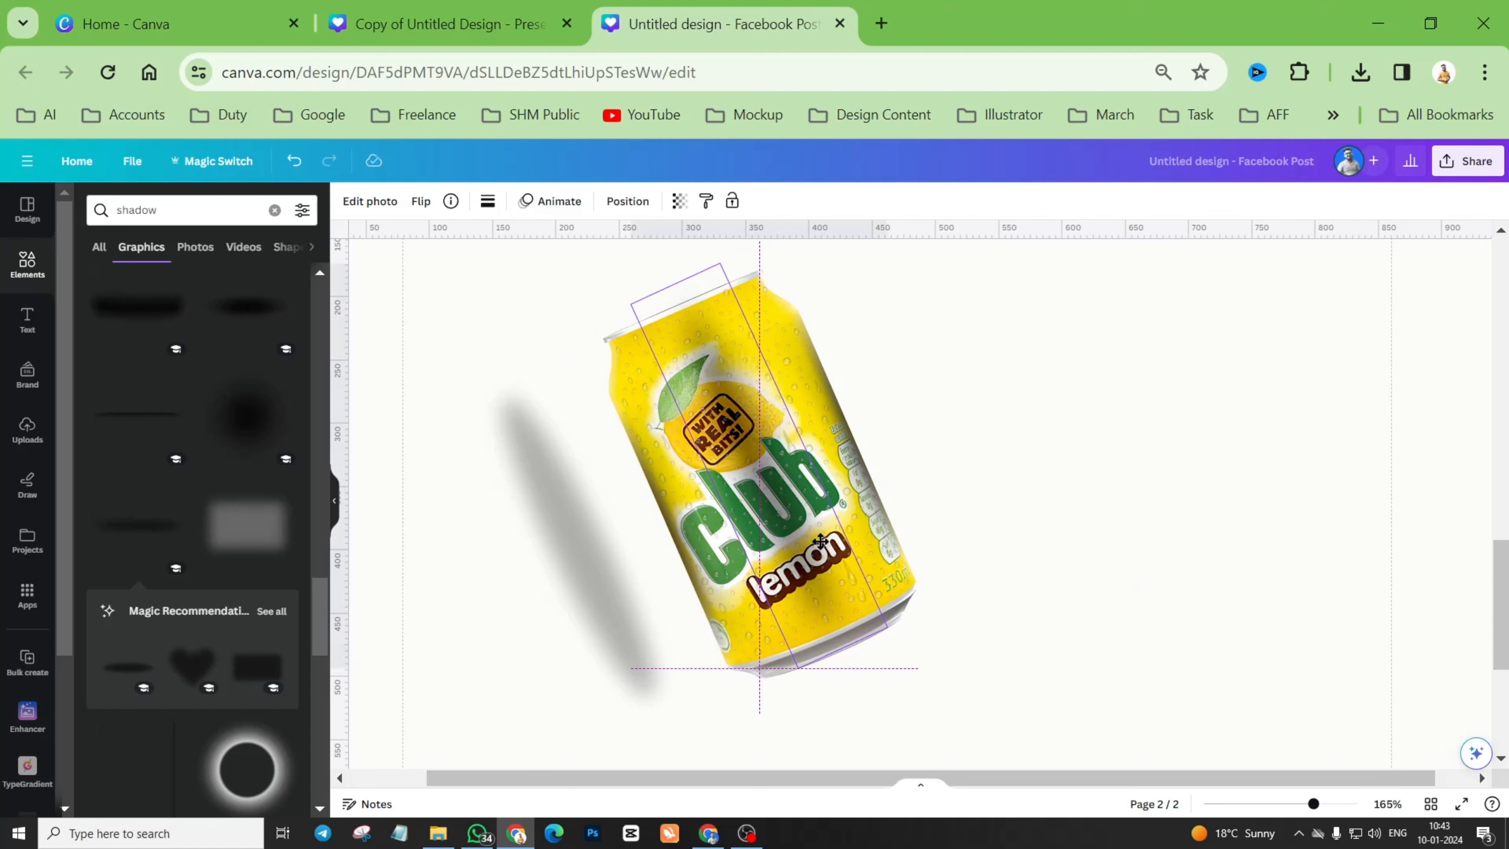
pyautogui.moveTo(820, 541); pyautogui.dragTo(822, 542)
# Delete the replaced grey oval shadow lying beside the can.
pyautogui.click(1105, 424)
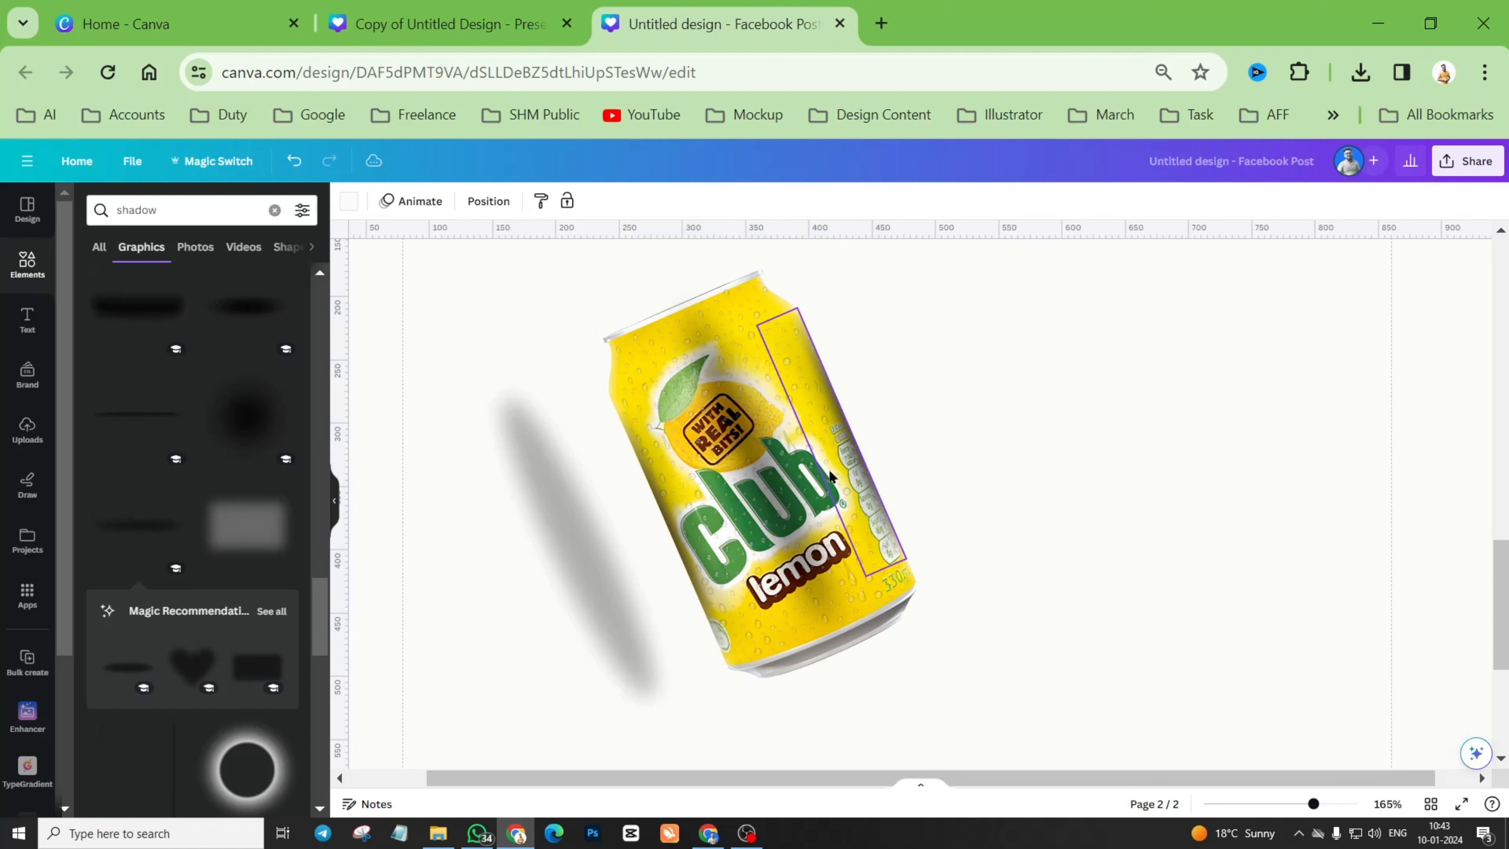
pyautogui.click(589, 540)
pyautogui.click(588, 313)
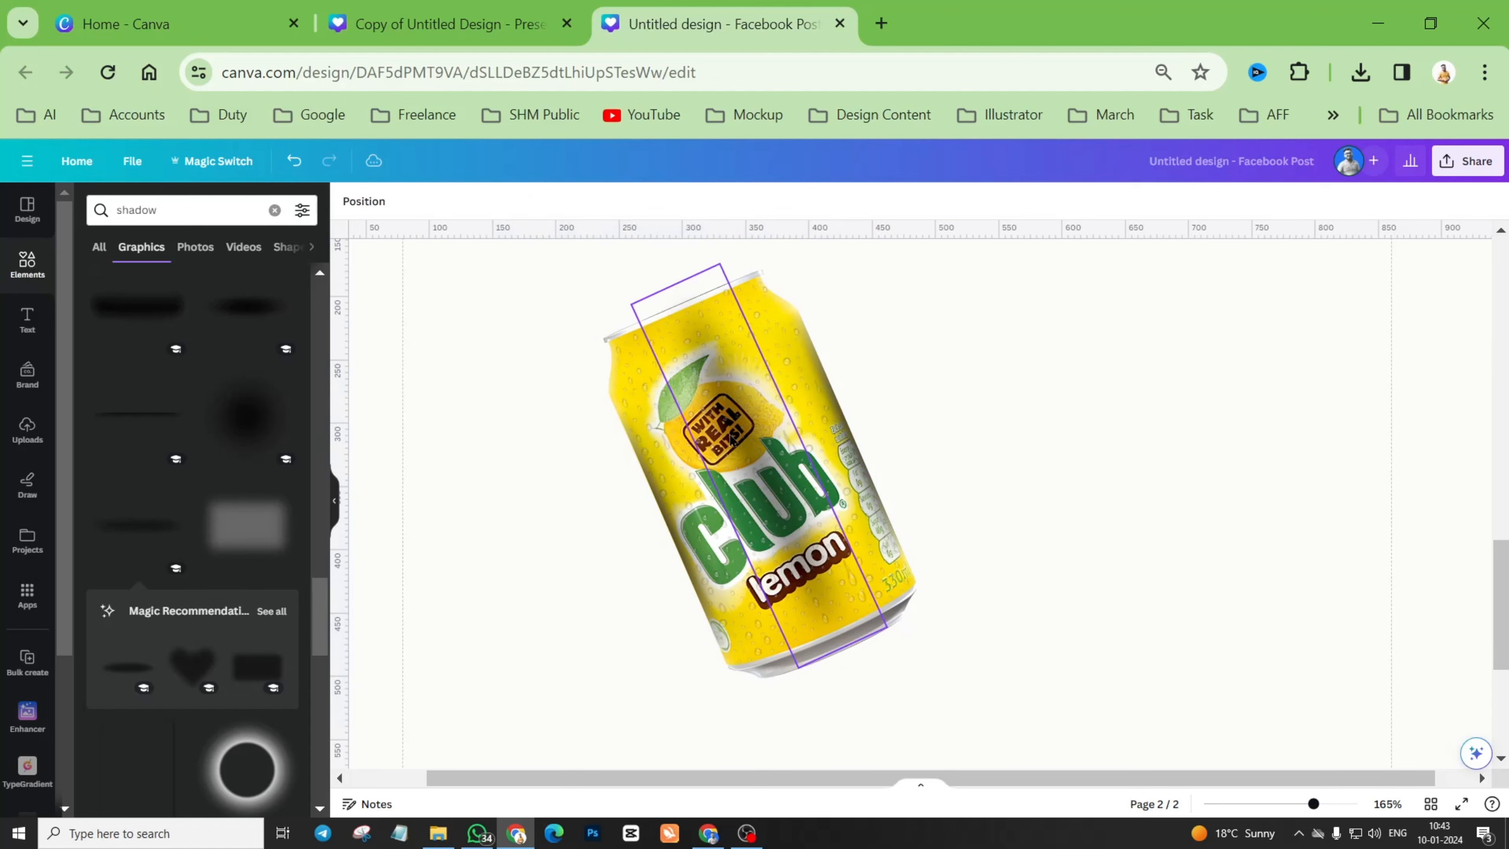
# Group the can on page 2 with all its shadow graphics and shift the group slightly.
pyautogui.scroll(-5, 974, 517)
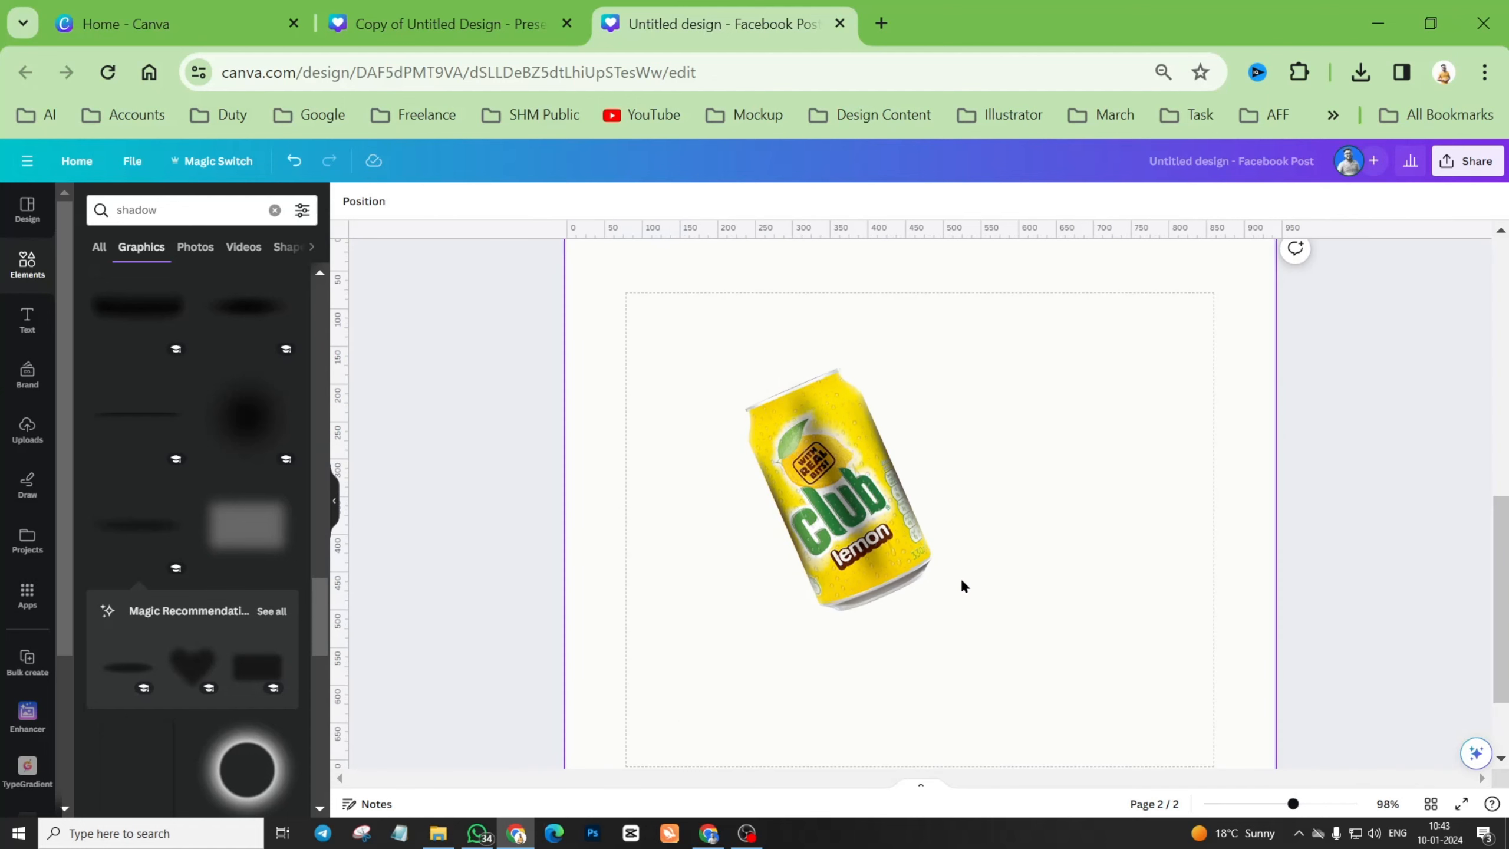
pyautogui.scroll(5, 963, 585)
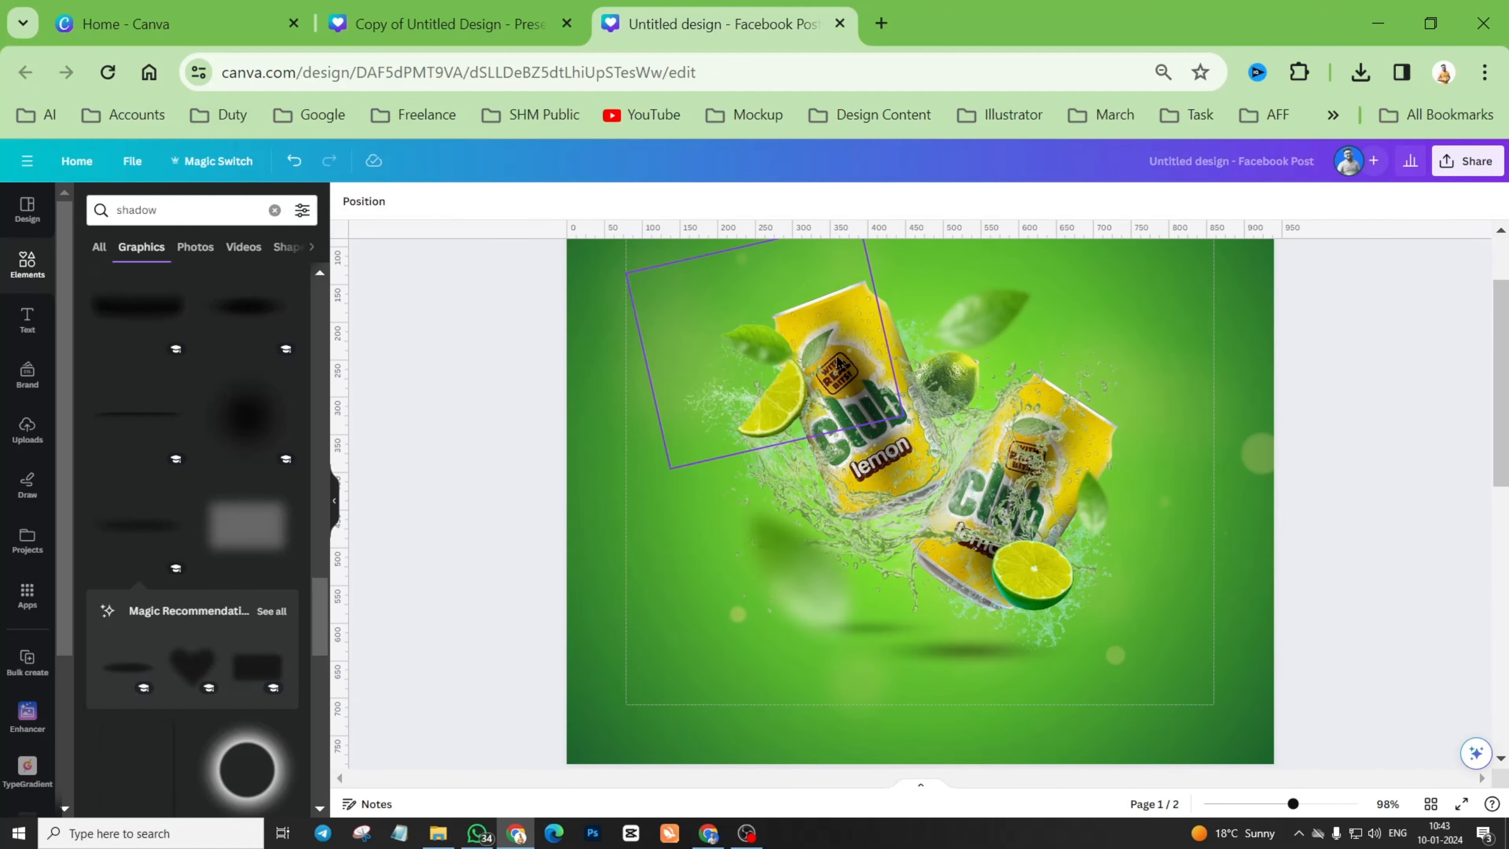
pyautogui.scroll(-5, 847, 509)
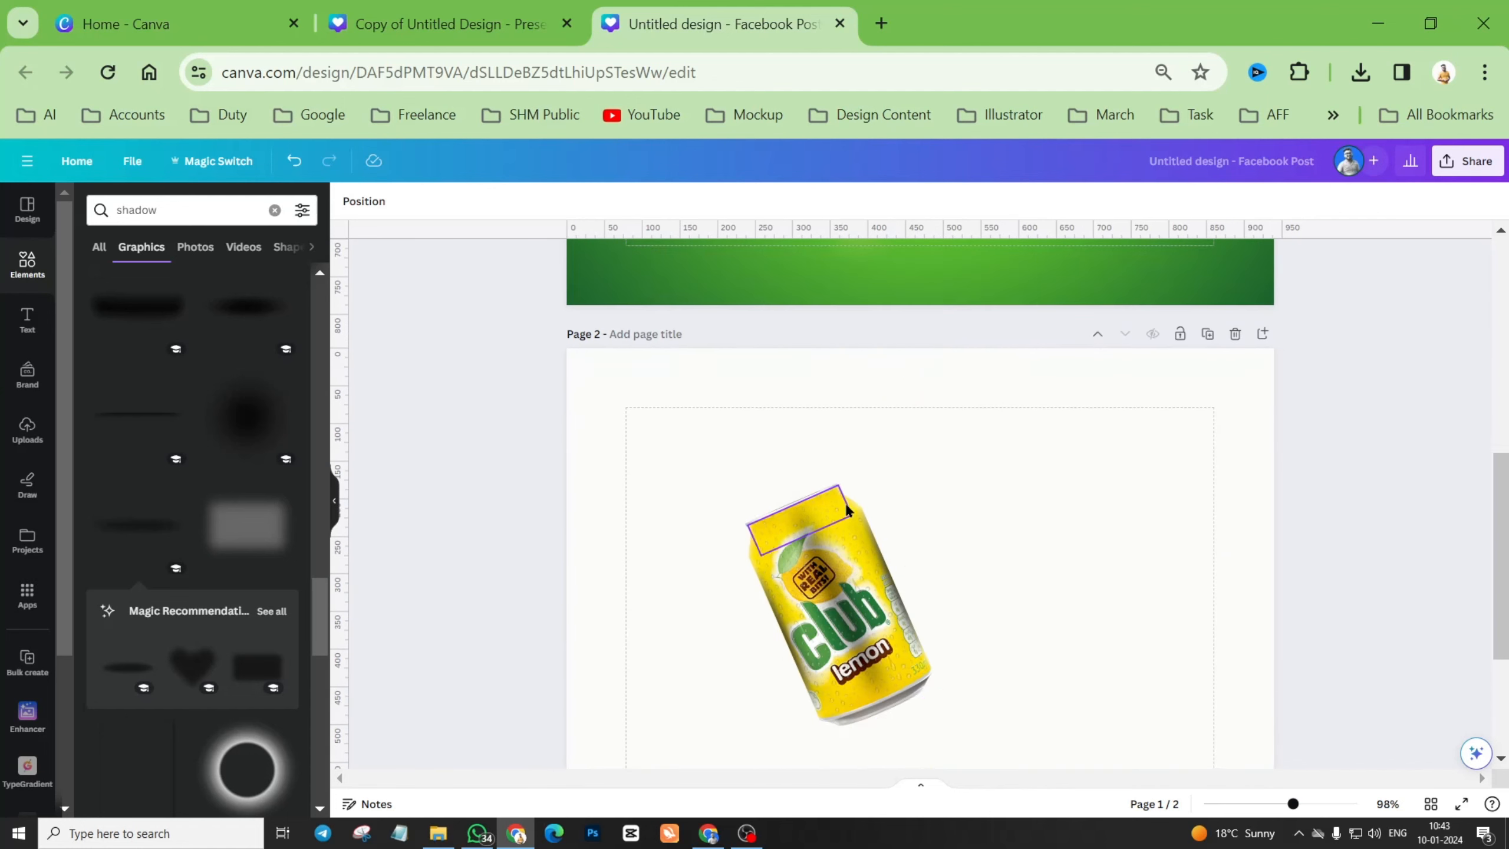
pyautogui.click(974, 507)
pyautogui.moveTo(706, 464); pyautogui.dragTo(959, 743)
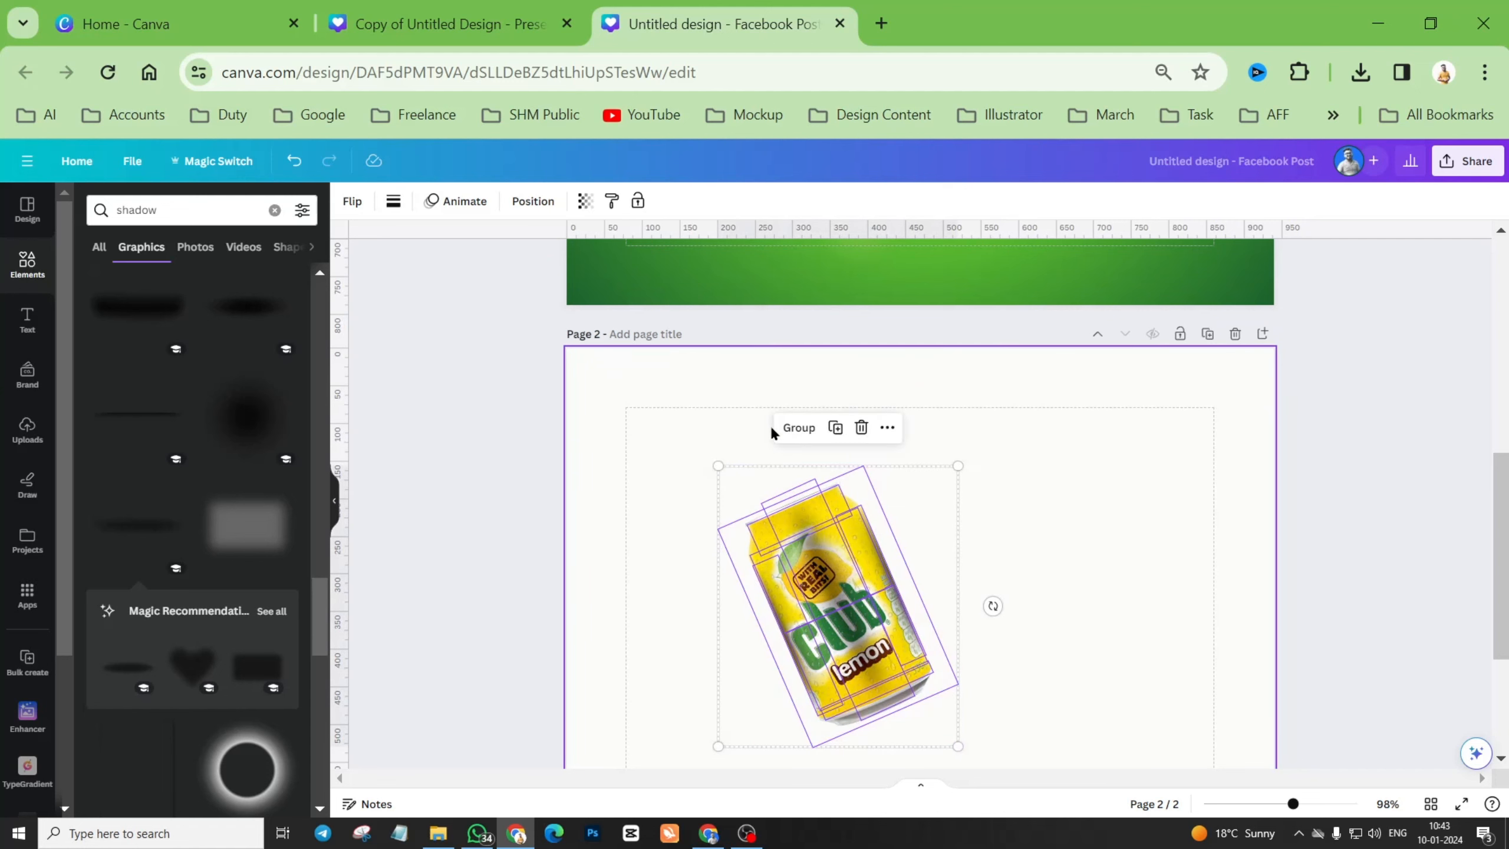
pyautogui.click(790, 428)
pyautogui.moveTo(894, 602)
pyautogui.mouseDown()
pyautogui.moveTo(945, 584)
pyautogui.moveTo(877, 612)
pyautogui.mouseUp()
pyautogui.scroll(-4, 1060, 601)
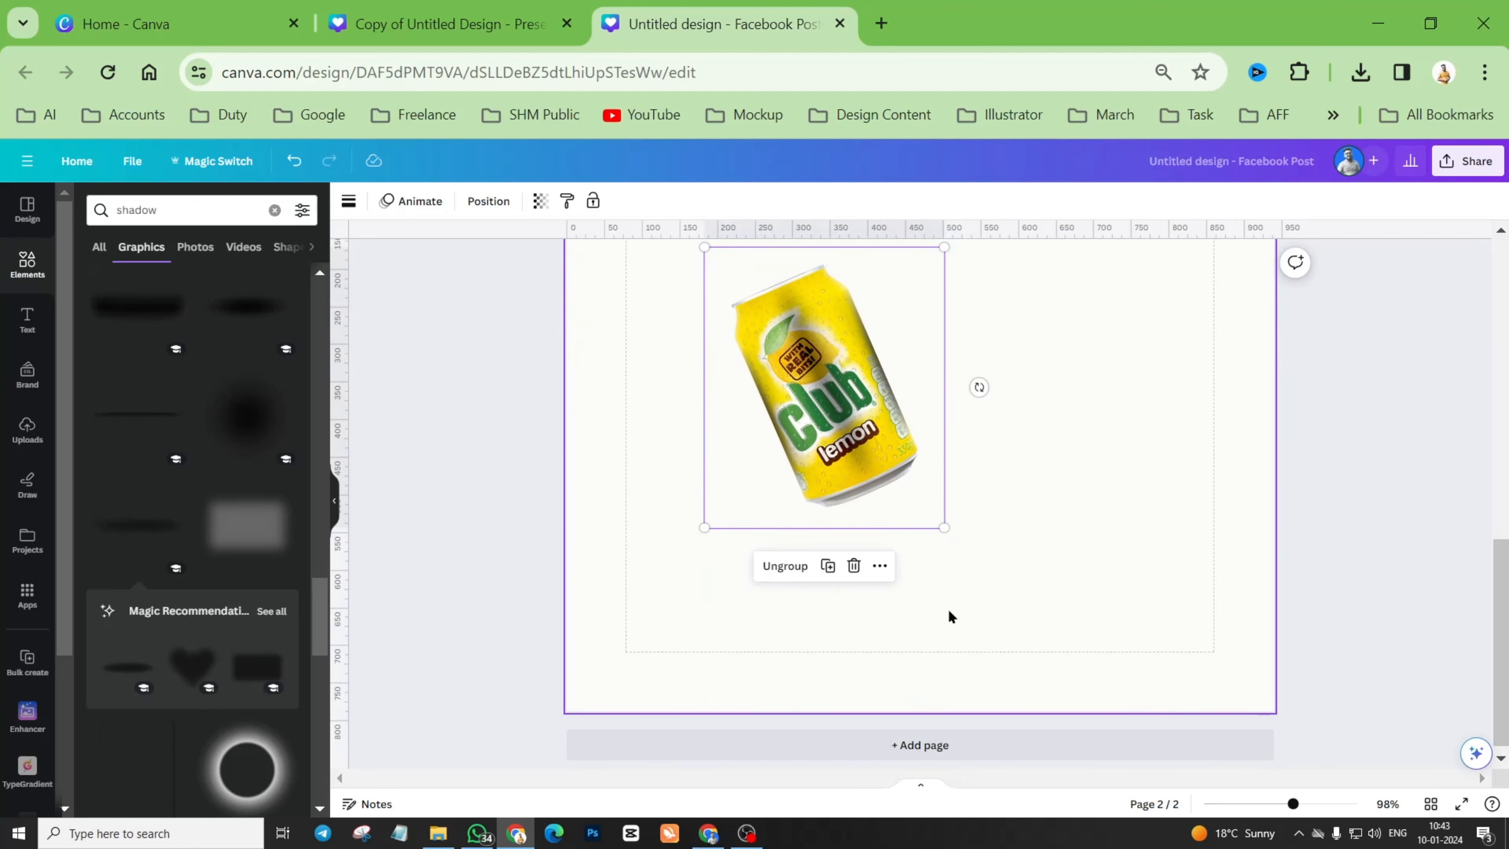
pyautogui.scroll(2, 950, 617)
pyautogui.moveTo(814, 524); pyautogui.dragTo(1002, 531)
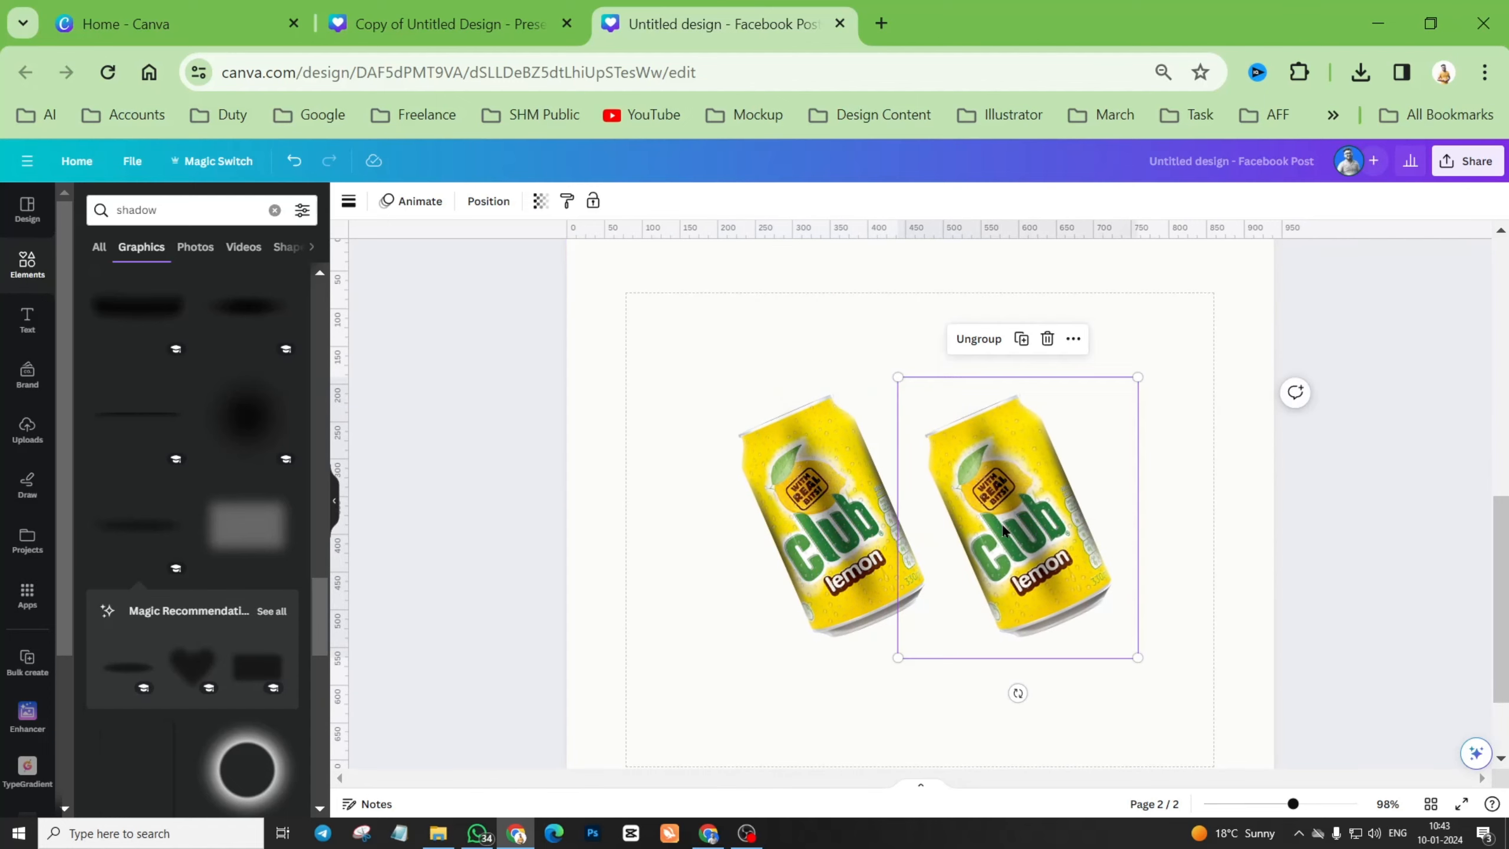
pyautogui.click(1047, 339)
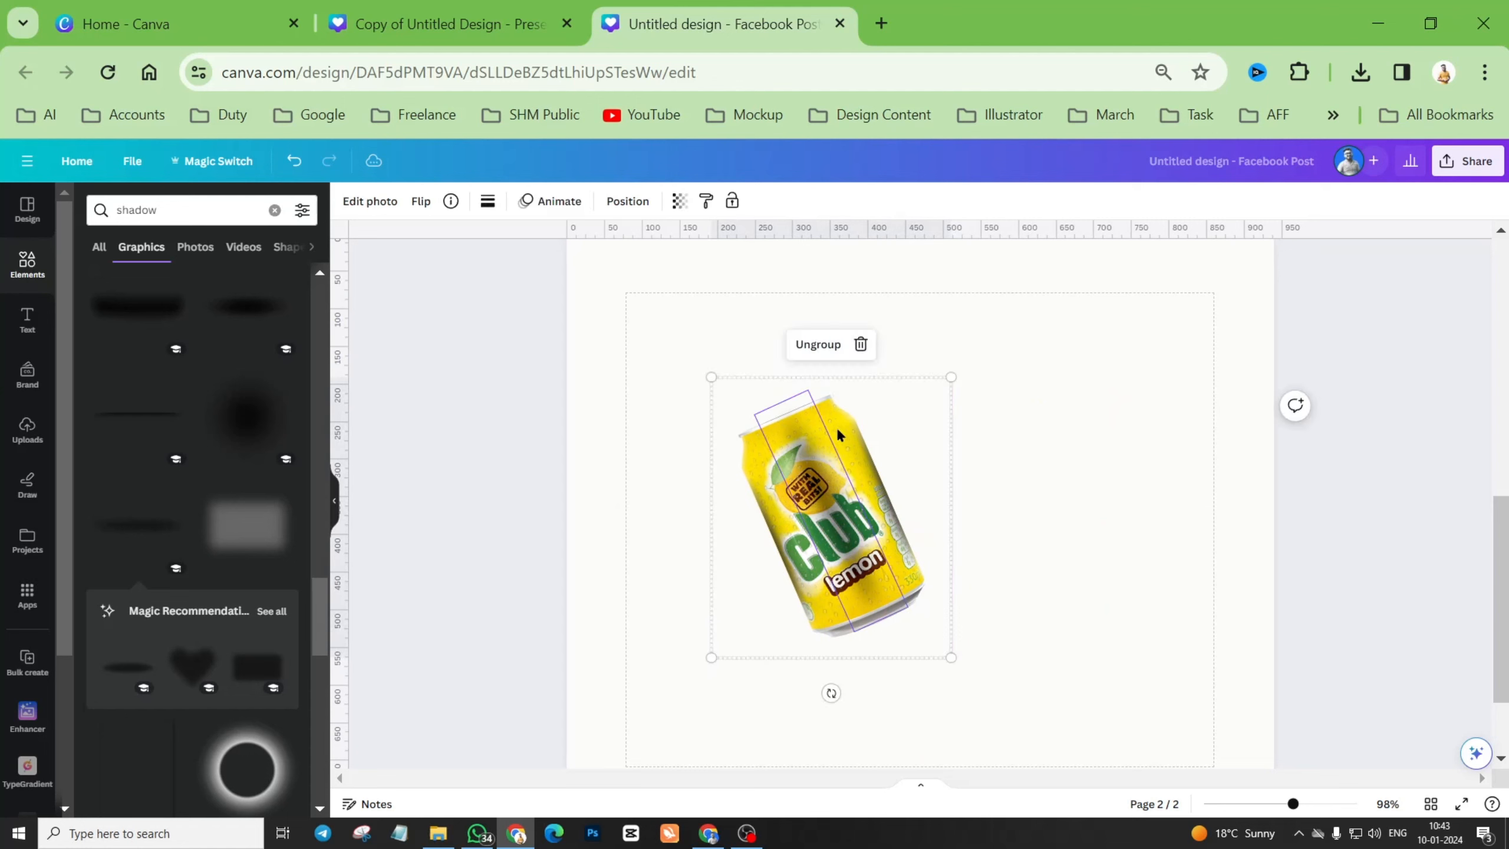
# Duplicate the grouped can, rotate the copy to lean the opposite way and place it slightly lower beside the original.
pyautogui.click(952, 378)
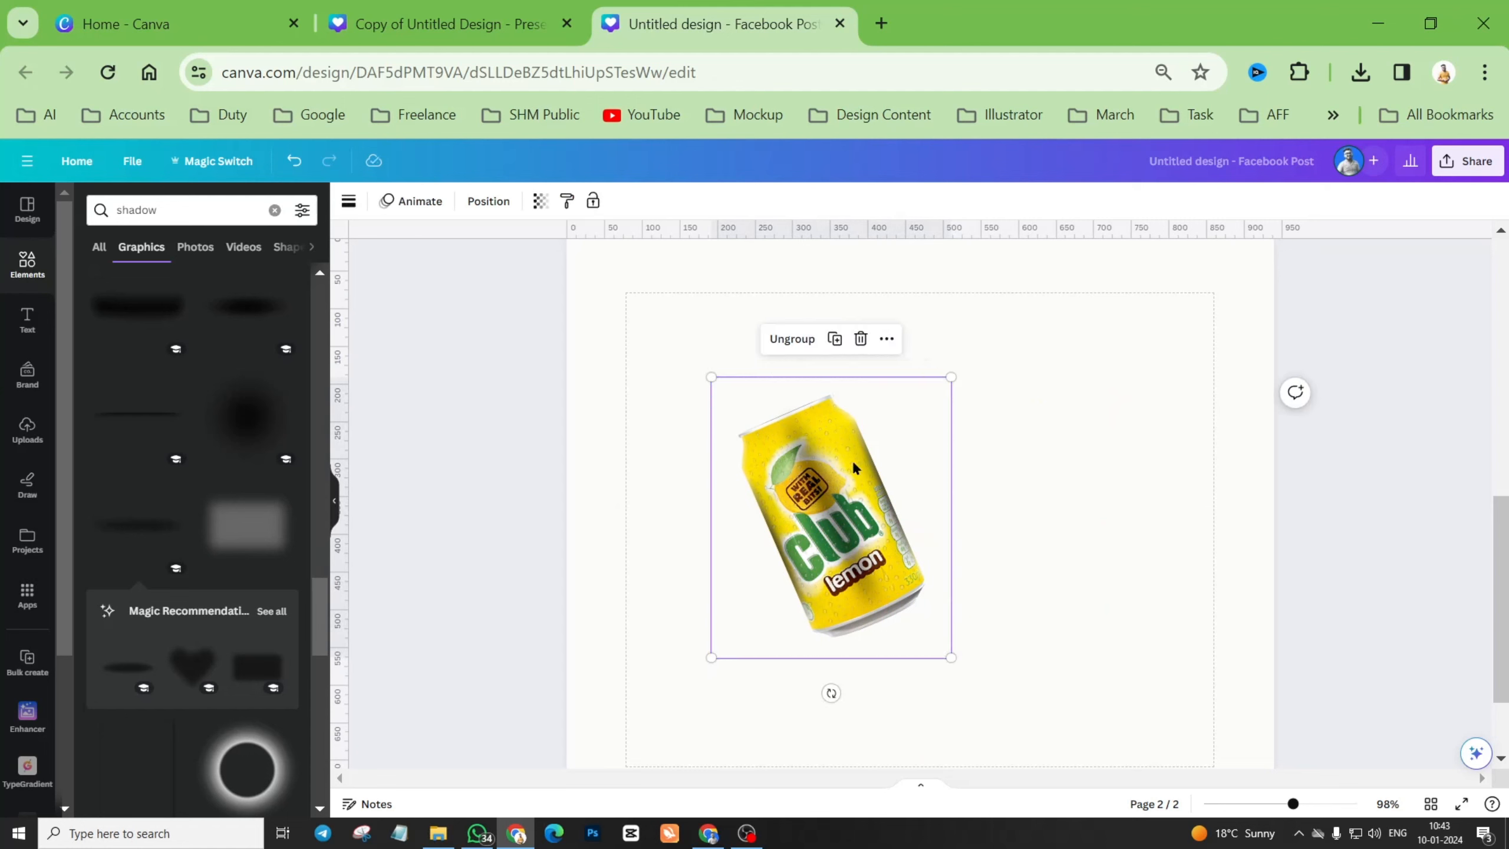
pyautogui.click(834, 339)
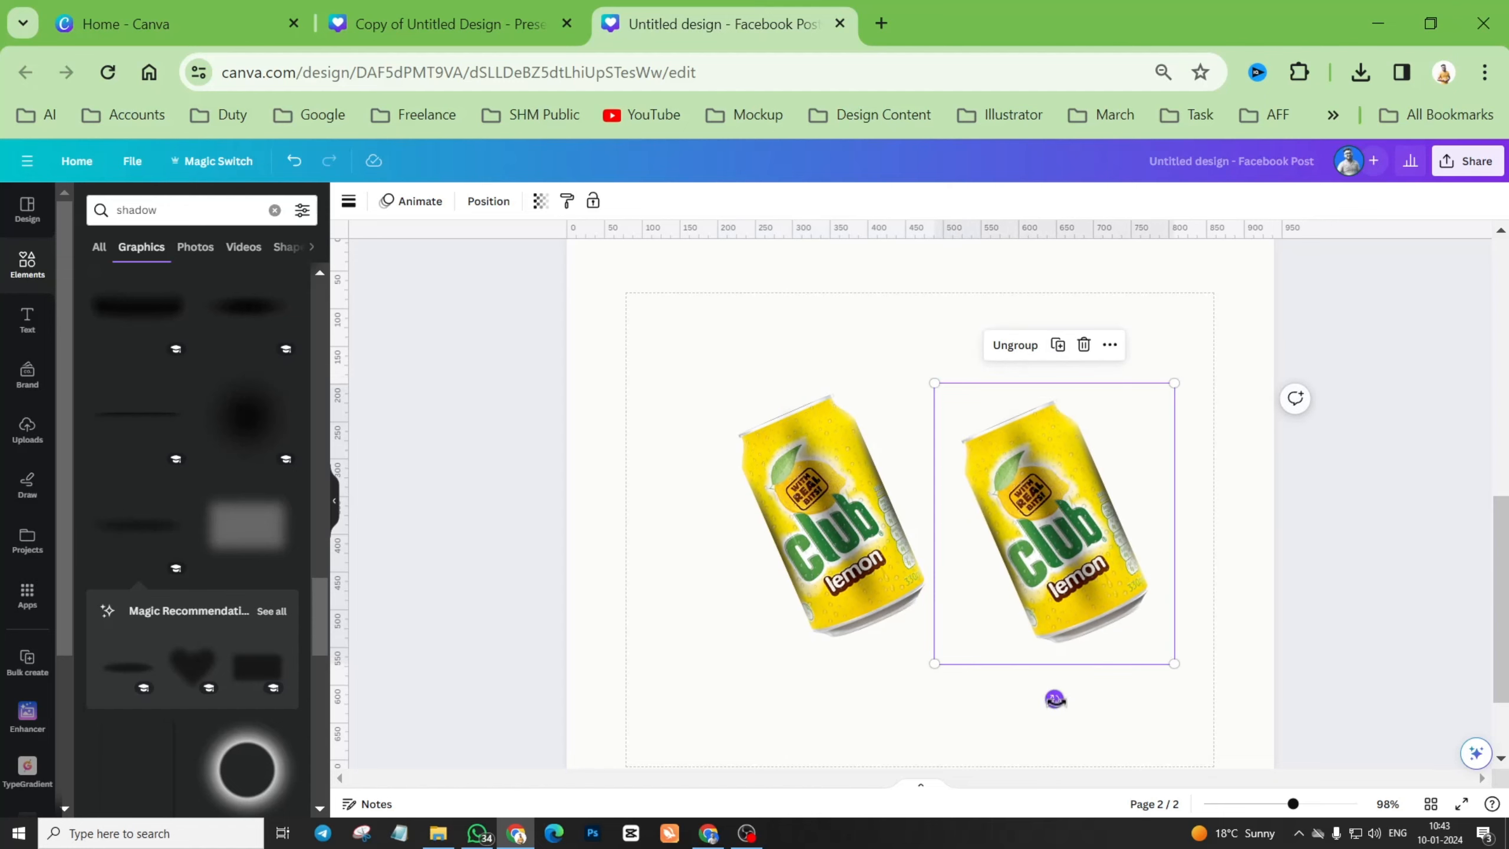
pyautogui.moveTo(1054, 699); pyautogui.dragTo(903, 621)
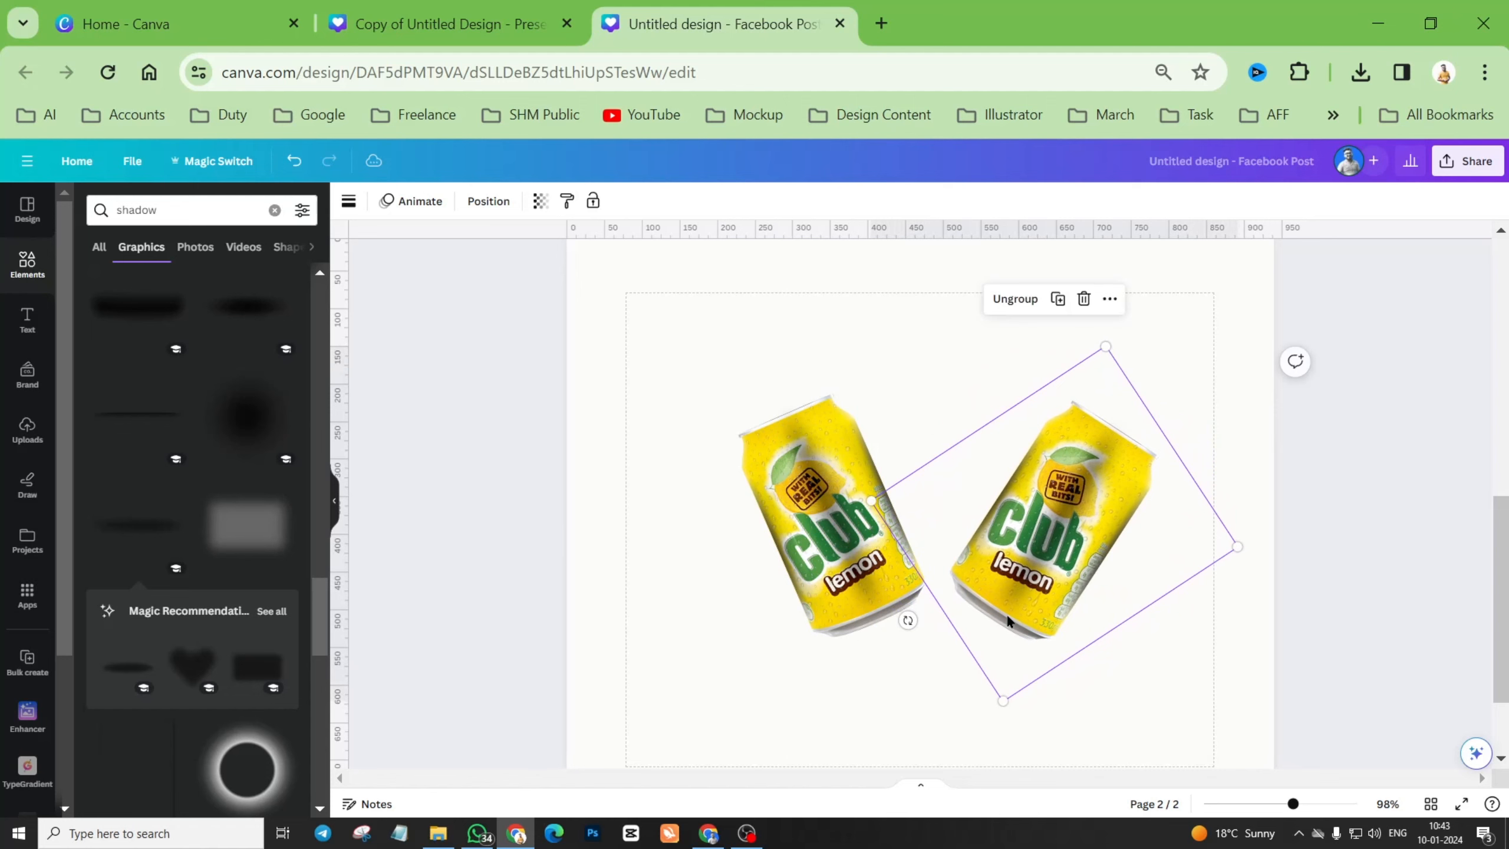
pyautogui.moveTo(995, 643); pyautogui.dragTo(977, 655)
# Compare the arrangement with the reference design on page 1 and move both cans slightly higher on page 2.
pyautogui.scroll(8, 909, 559)
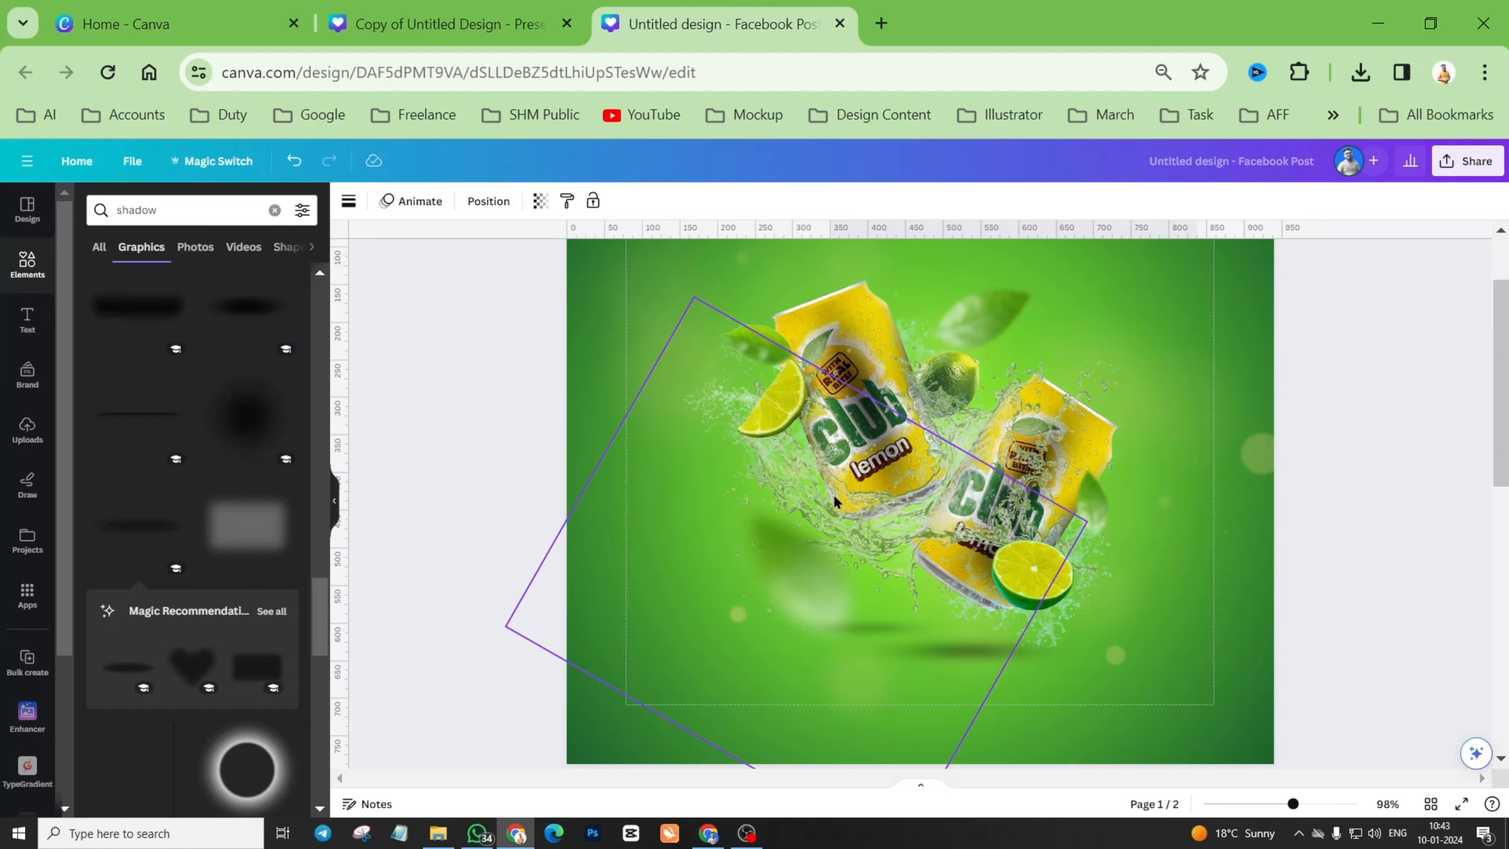
pyautogui.scroll(-8, 825, 515)
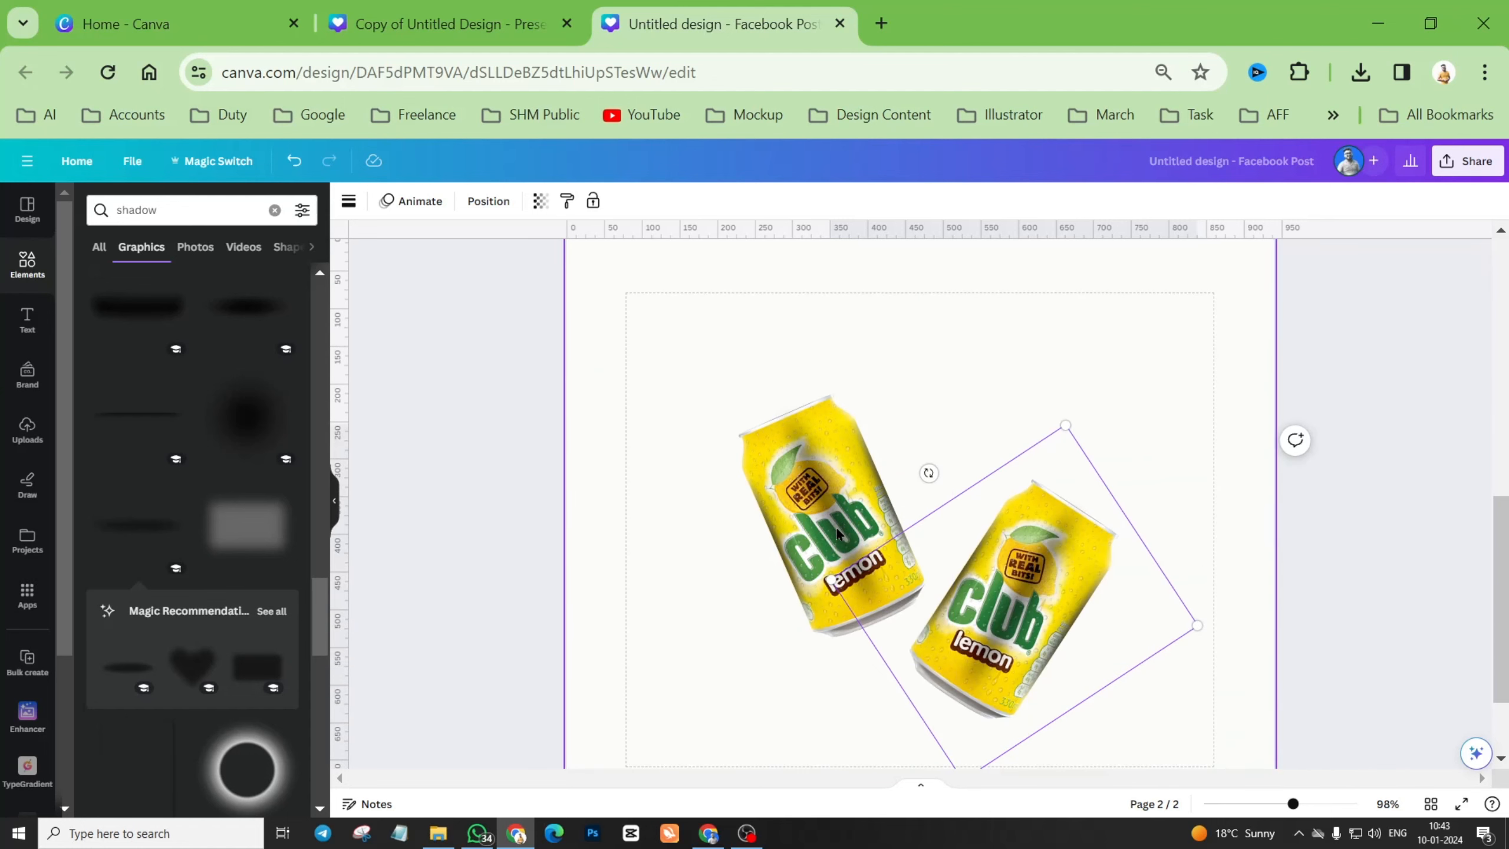
pyautogui.click(954, 522)
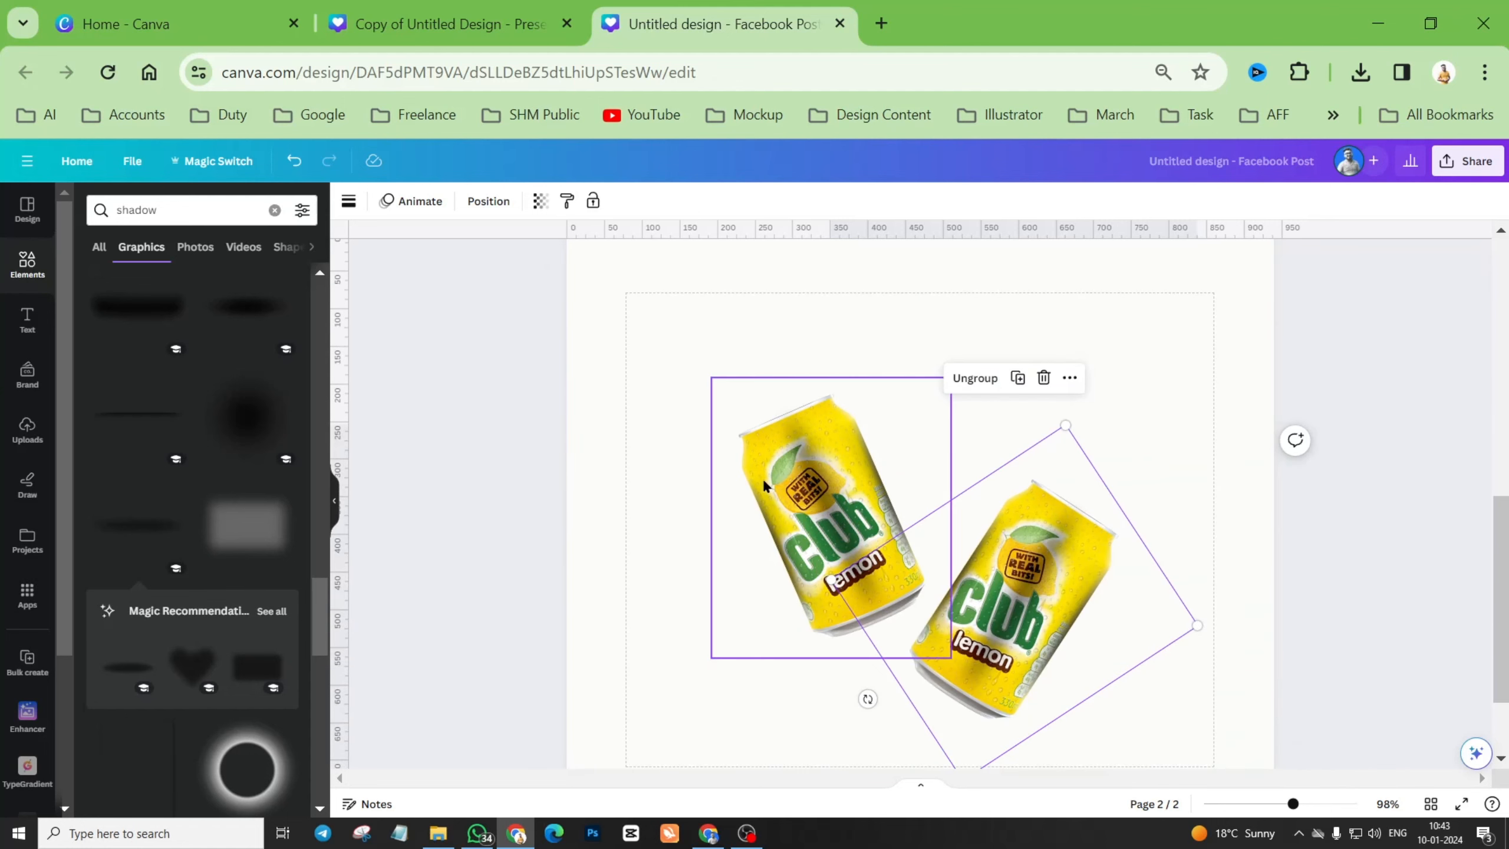
pyautogui.moveTo(830, 500); pyautogui.dragTo(830, 478)
pyautogui.moveTo(1002, 572); pyautogui.dragTo(1002, 557)
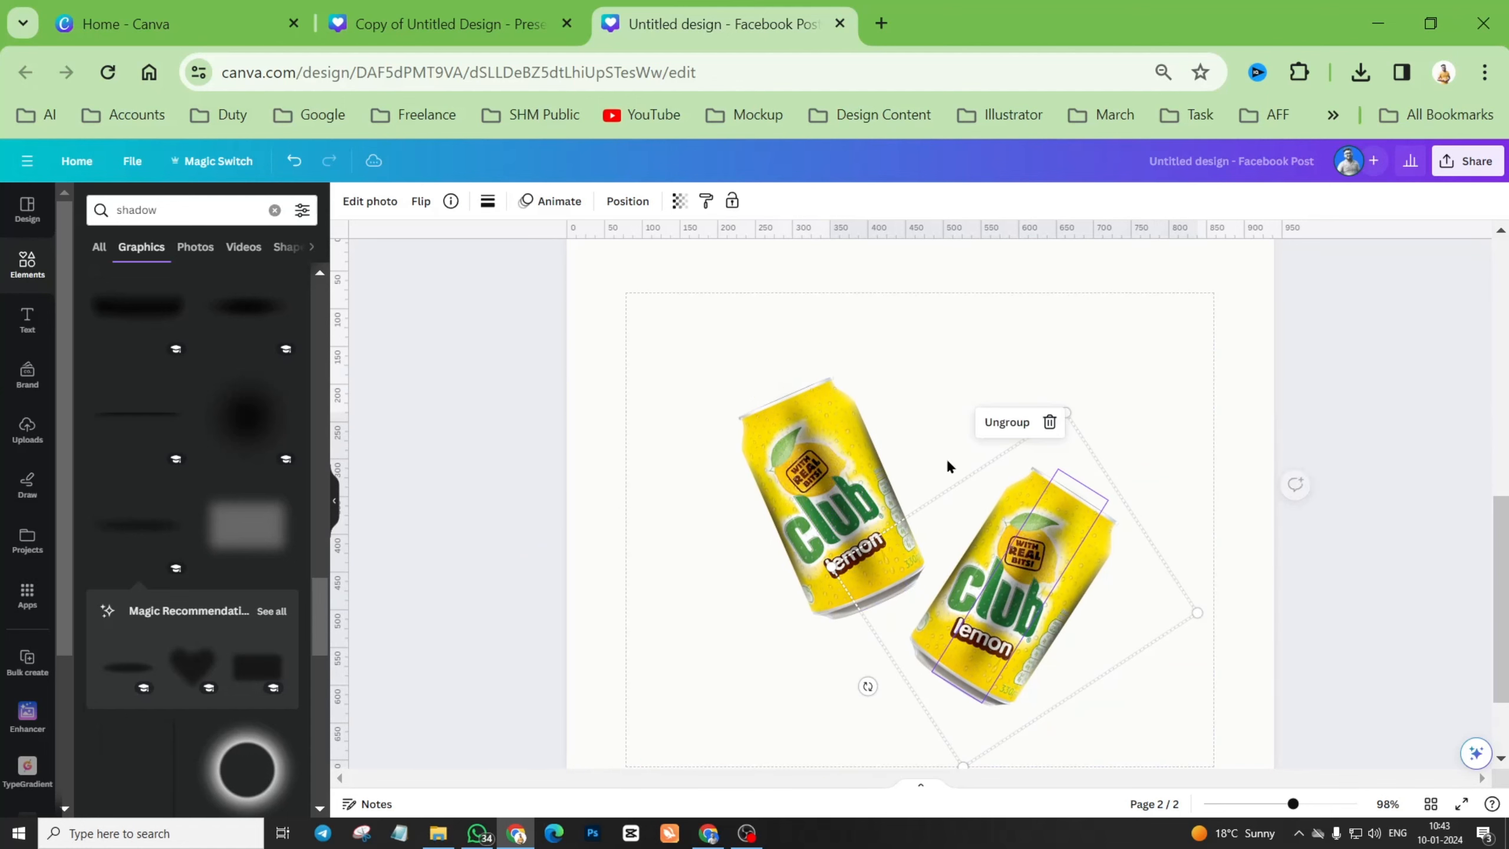
# Change page 2's background from a solid color to a gradient fill.
pyautogui.click(871, 287)
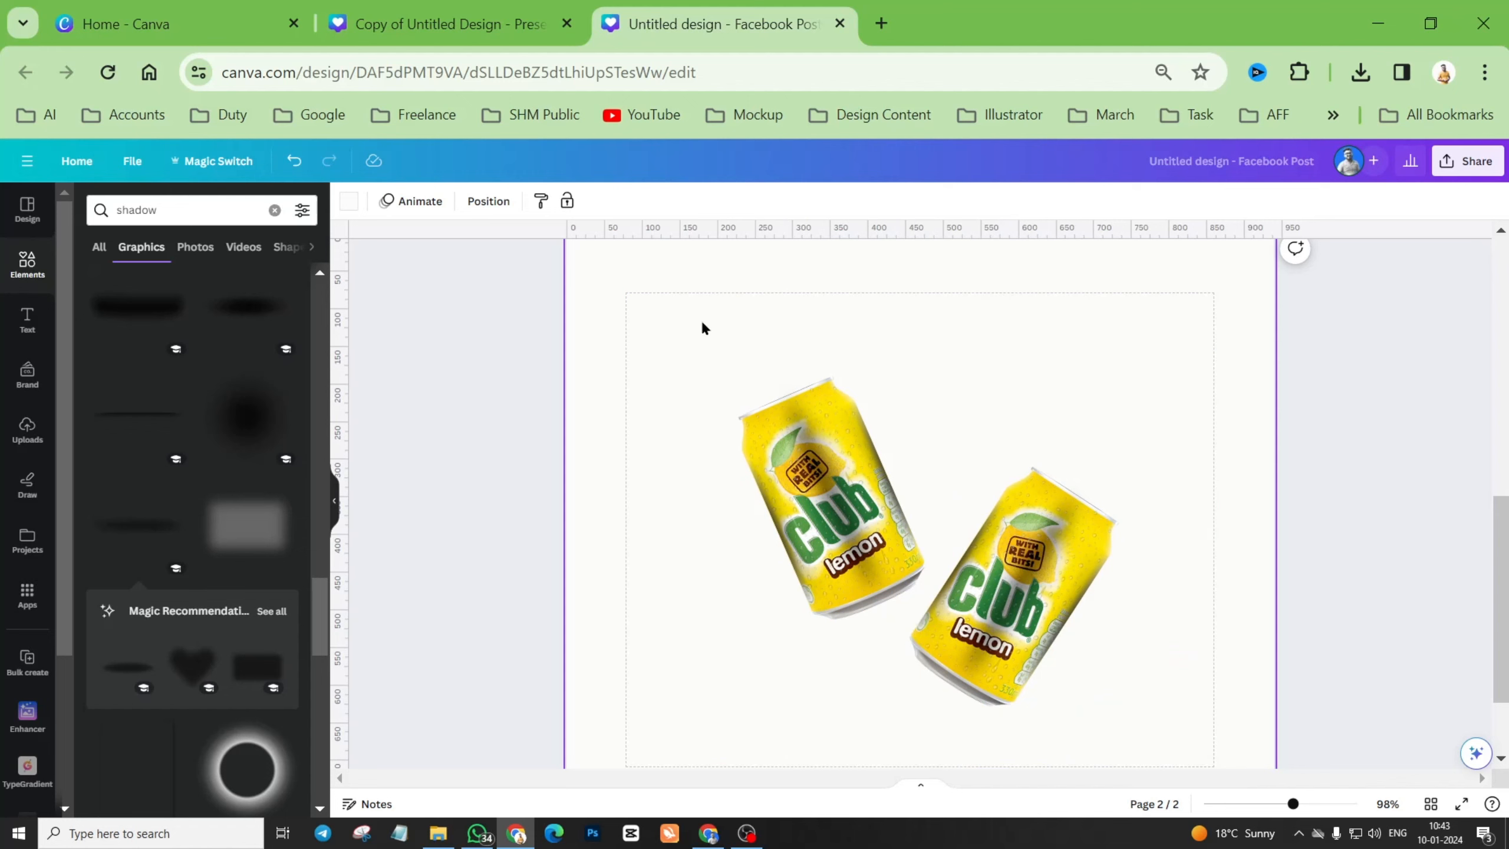
pyautogui.scroll(2, 694, 453)
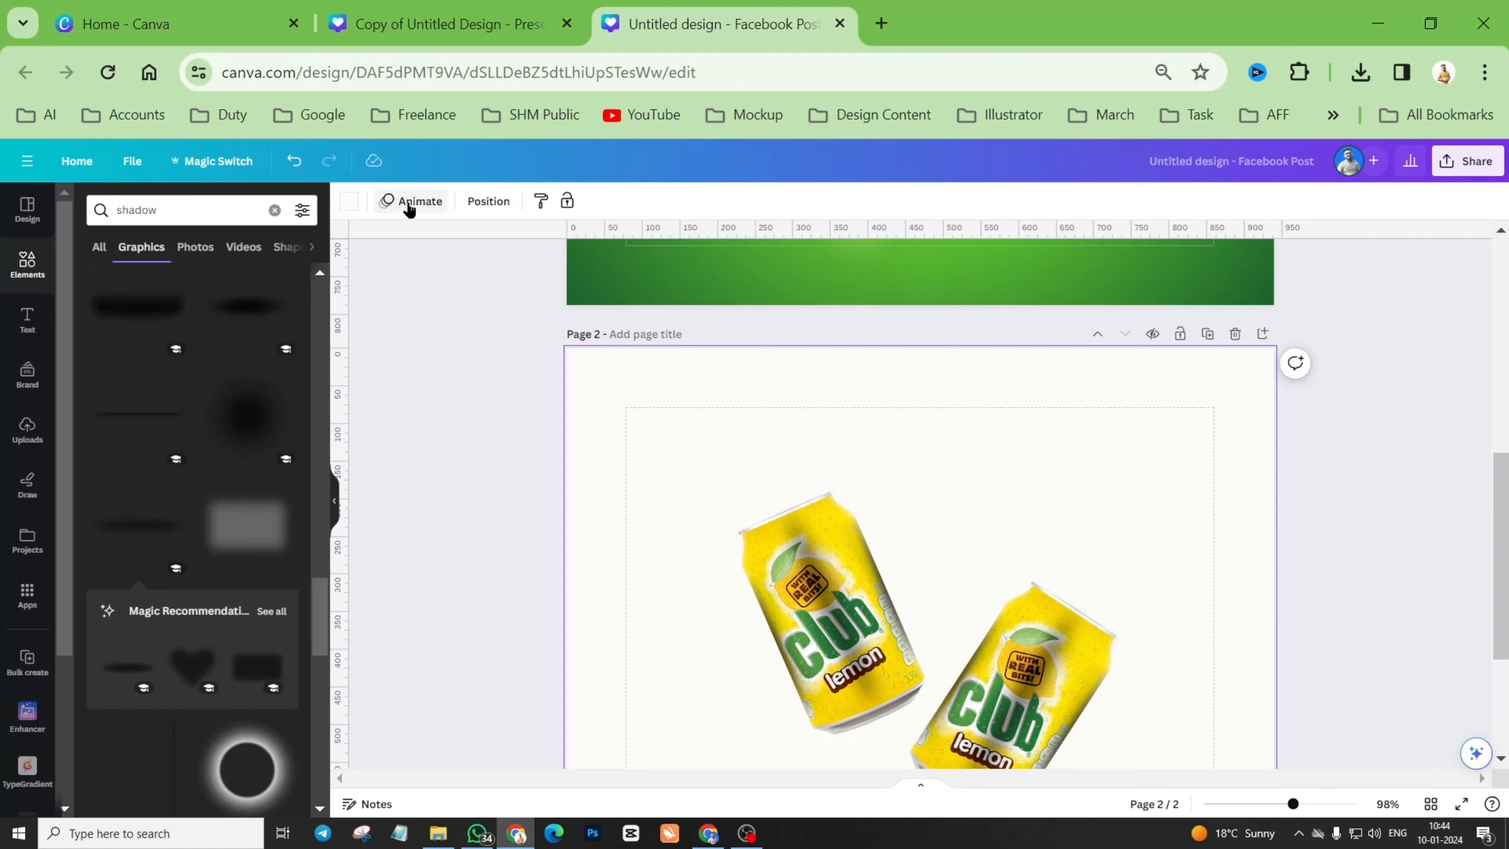
pyautogui.click(358, 203)
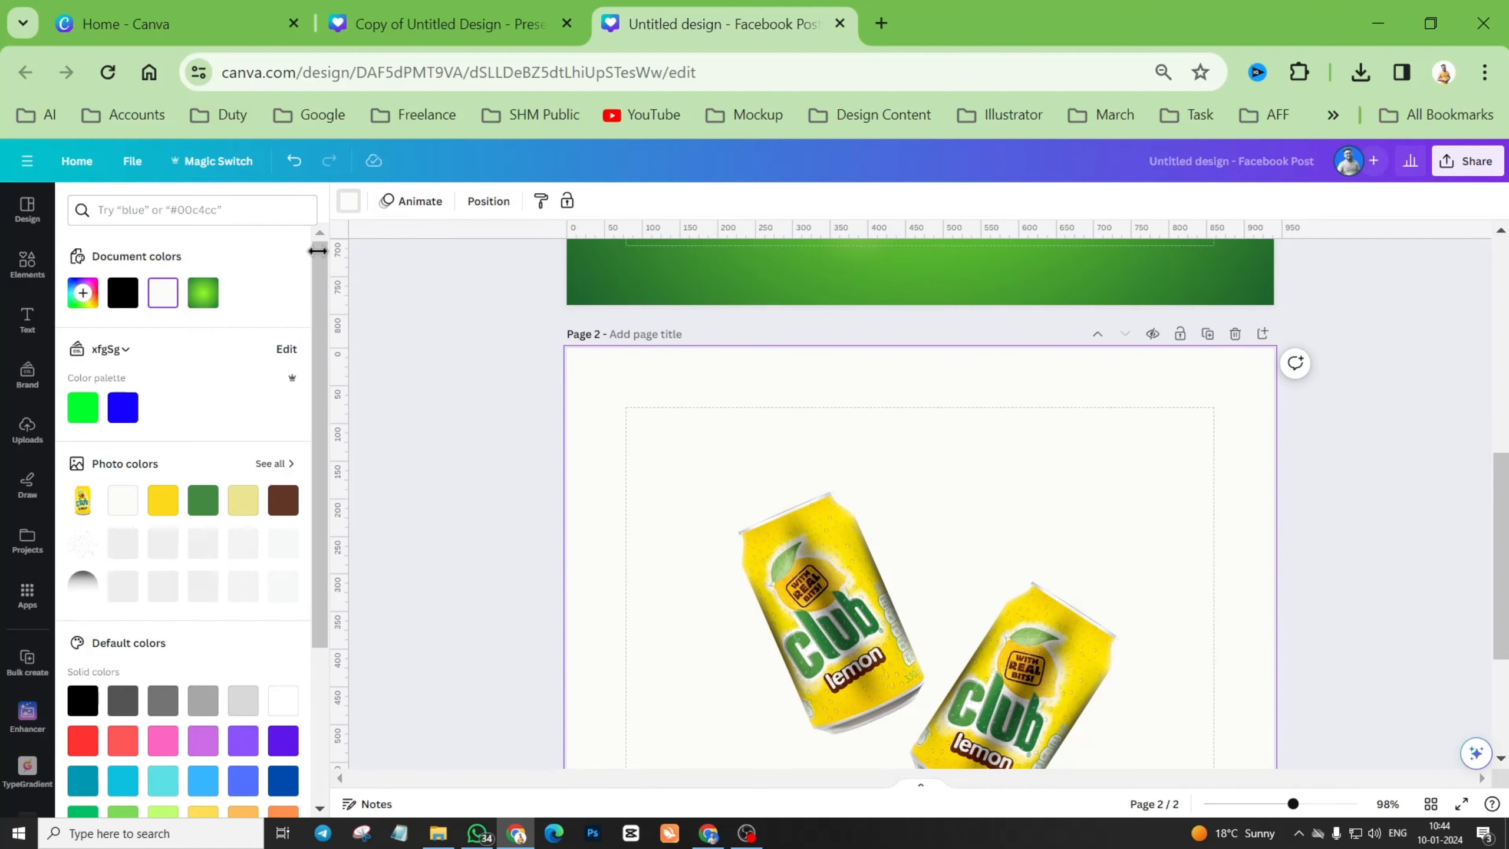
pyautogui.click(81, 295)
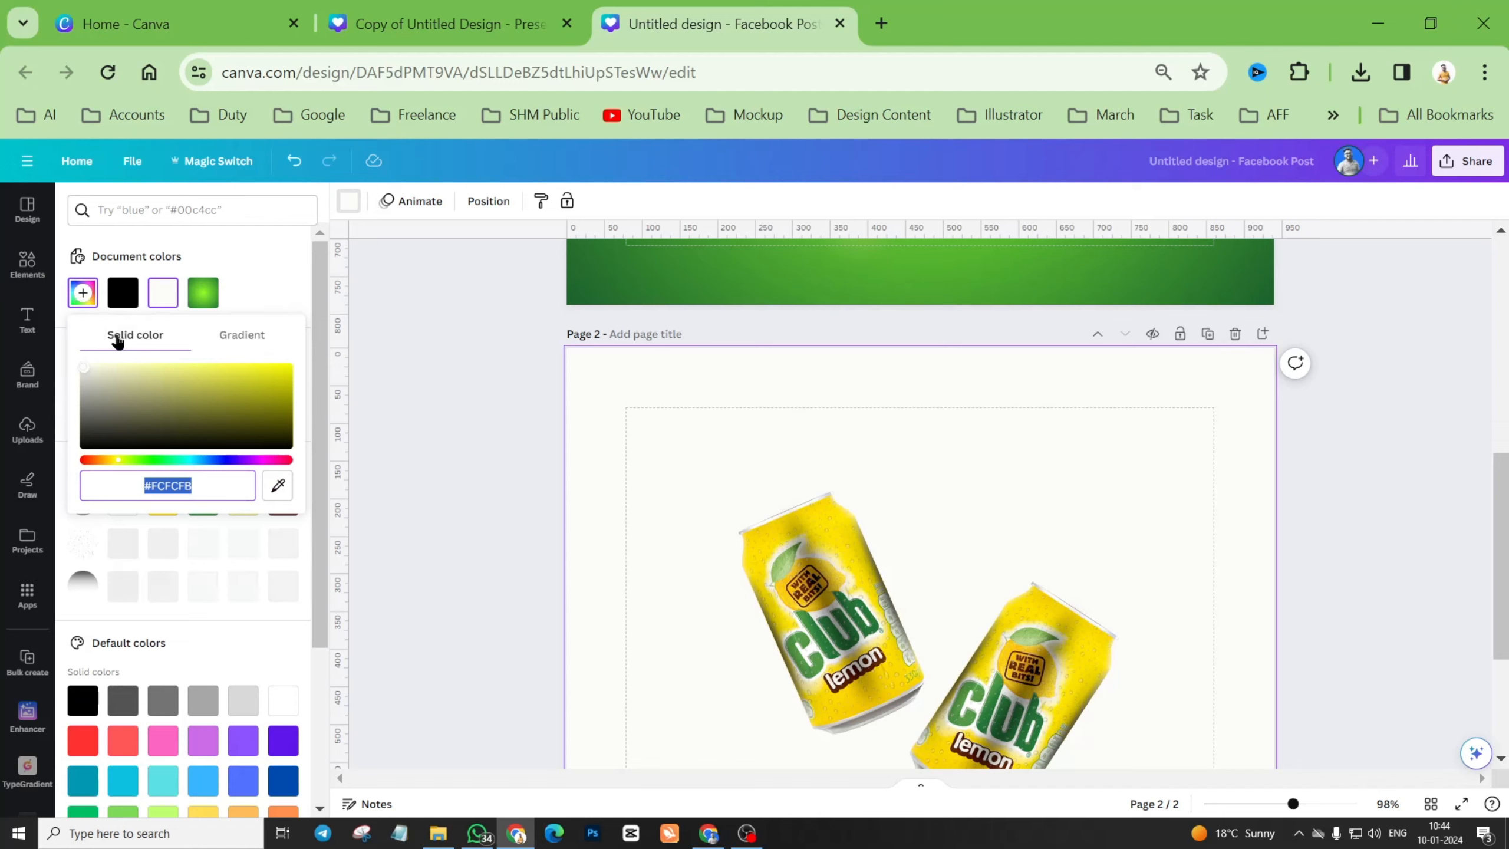
pyautogui.click(242, 335)
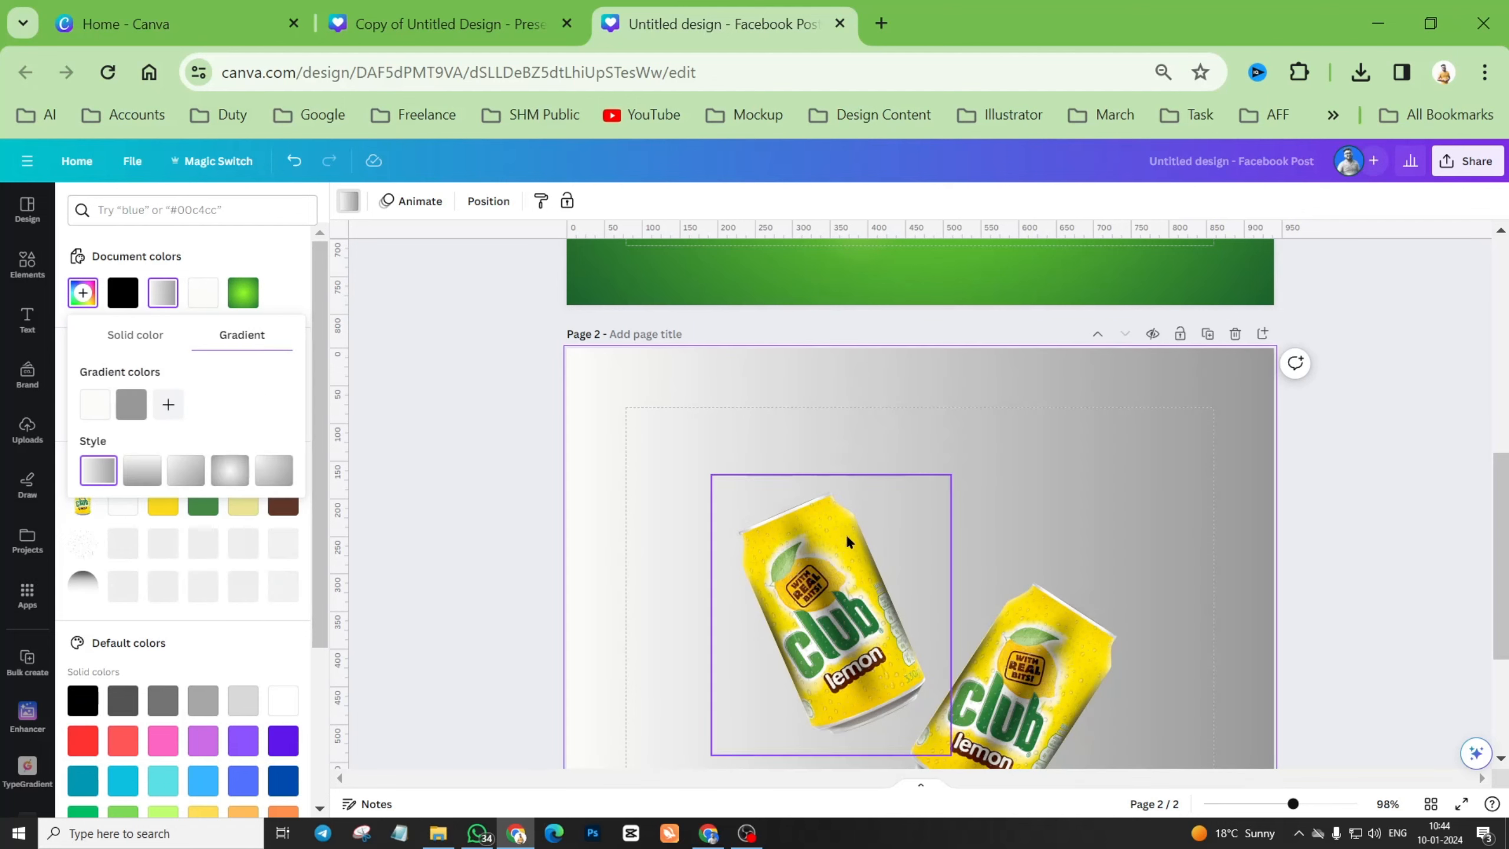
# Try the other linear gradient styles on page 2's background and settle on the circular gradient style.
pyautogui.scroll(-2, 973, 502)
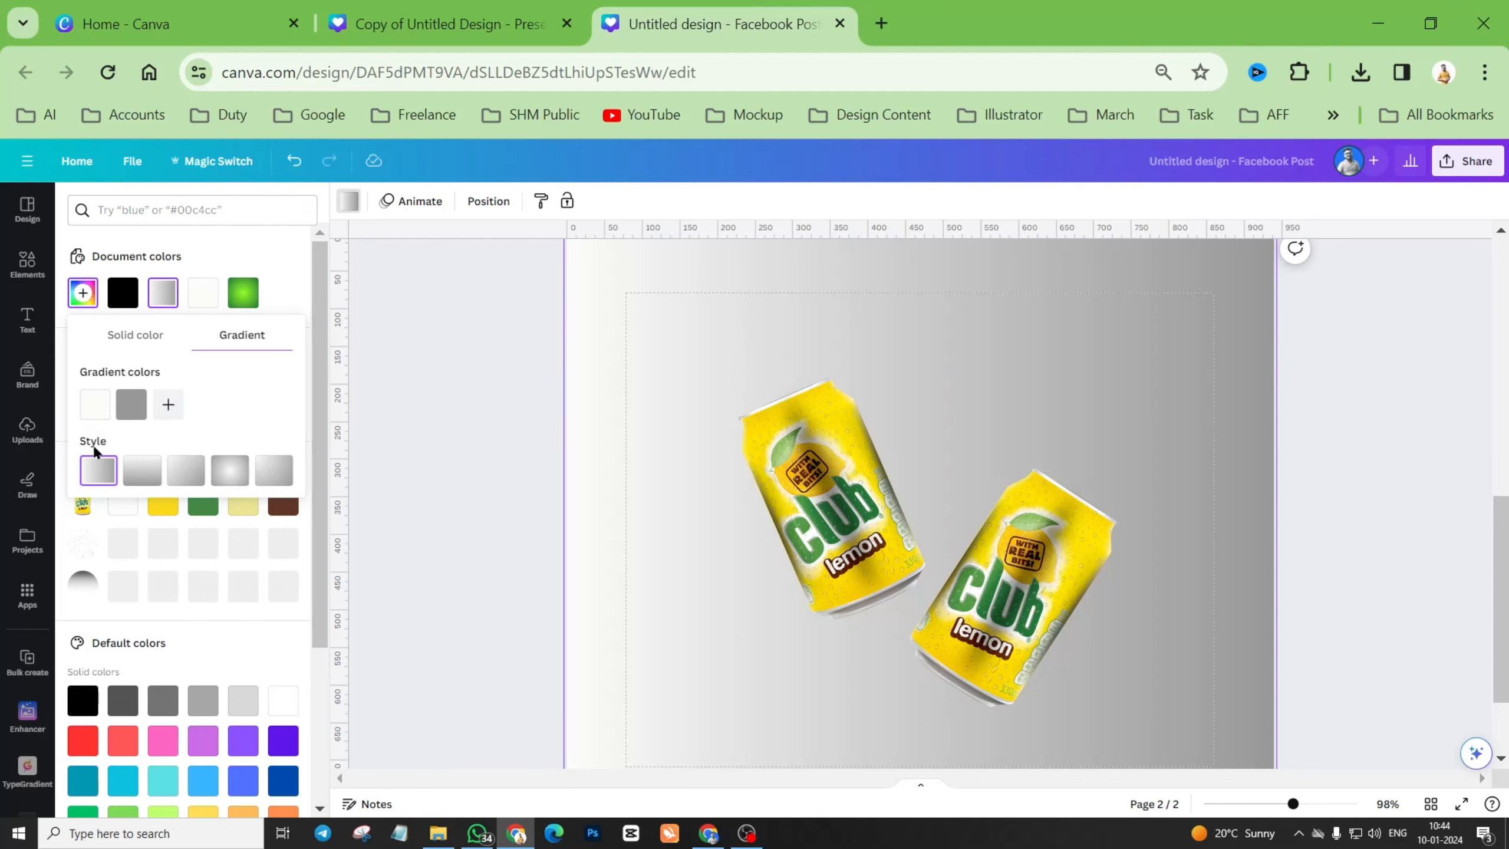
pyautogui.click(142, 471)
pyautogui.click(185, 471)
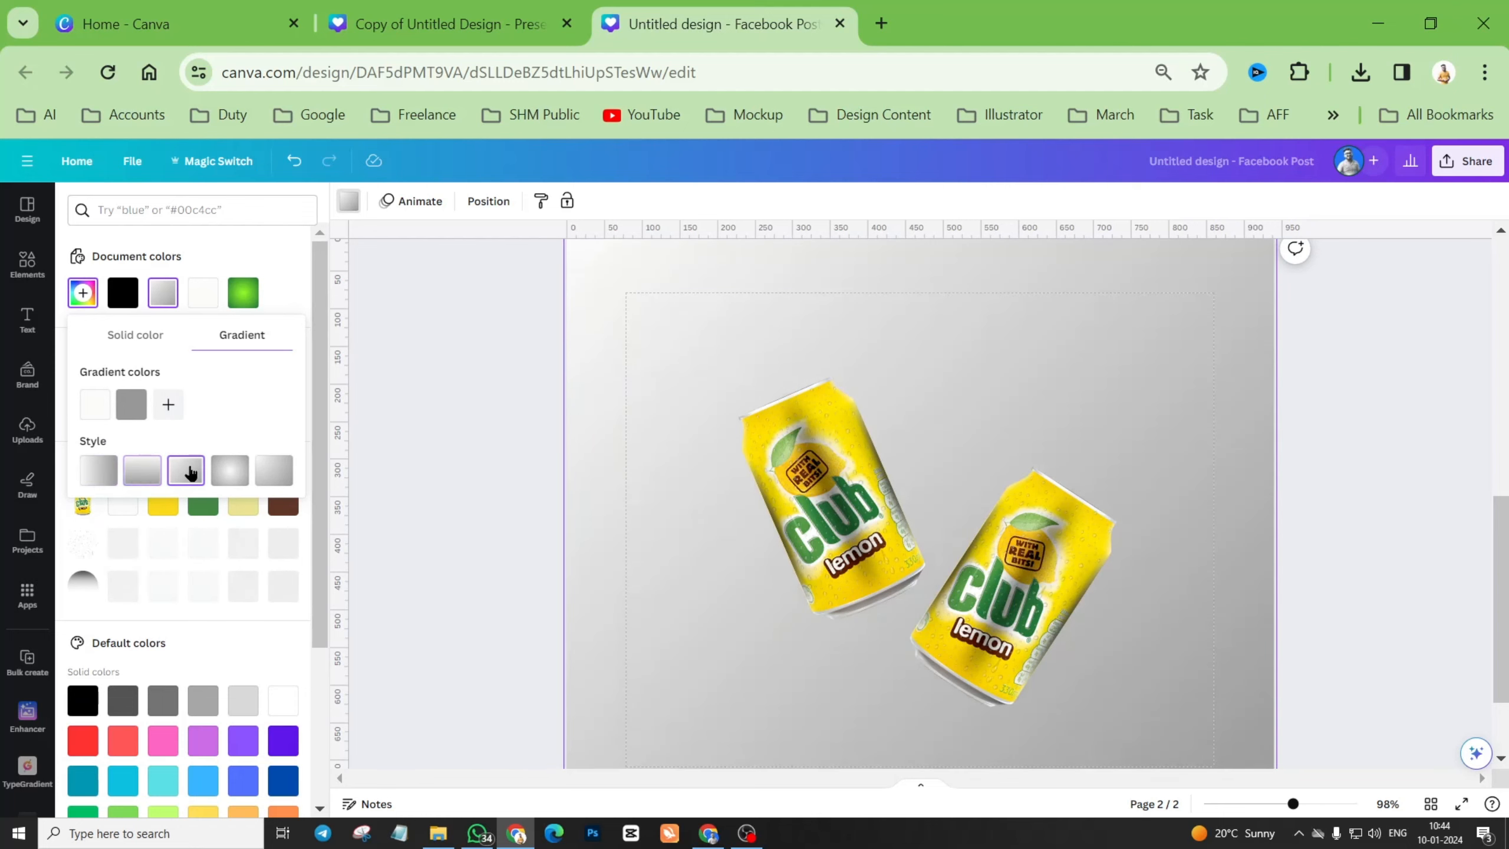
pyautogui.click(229, 472)
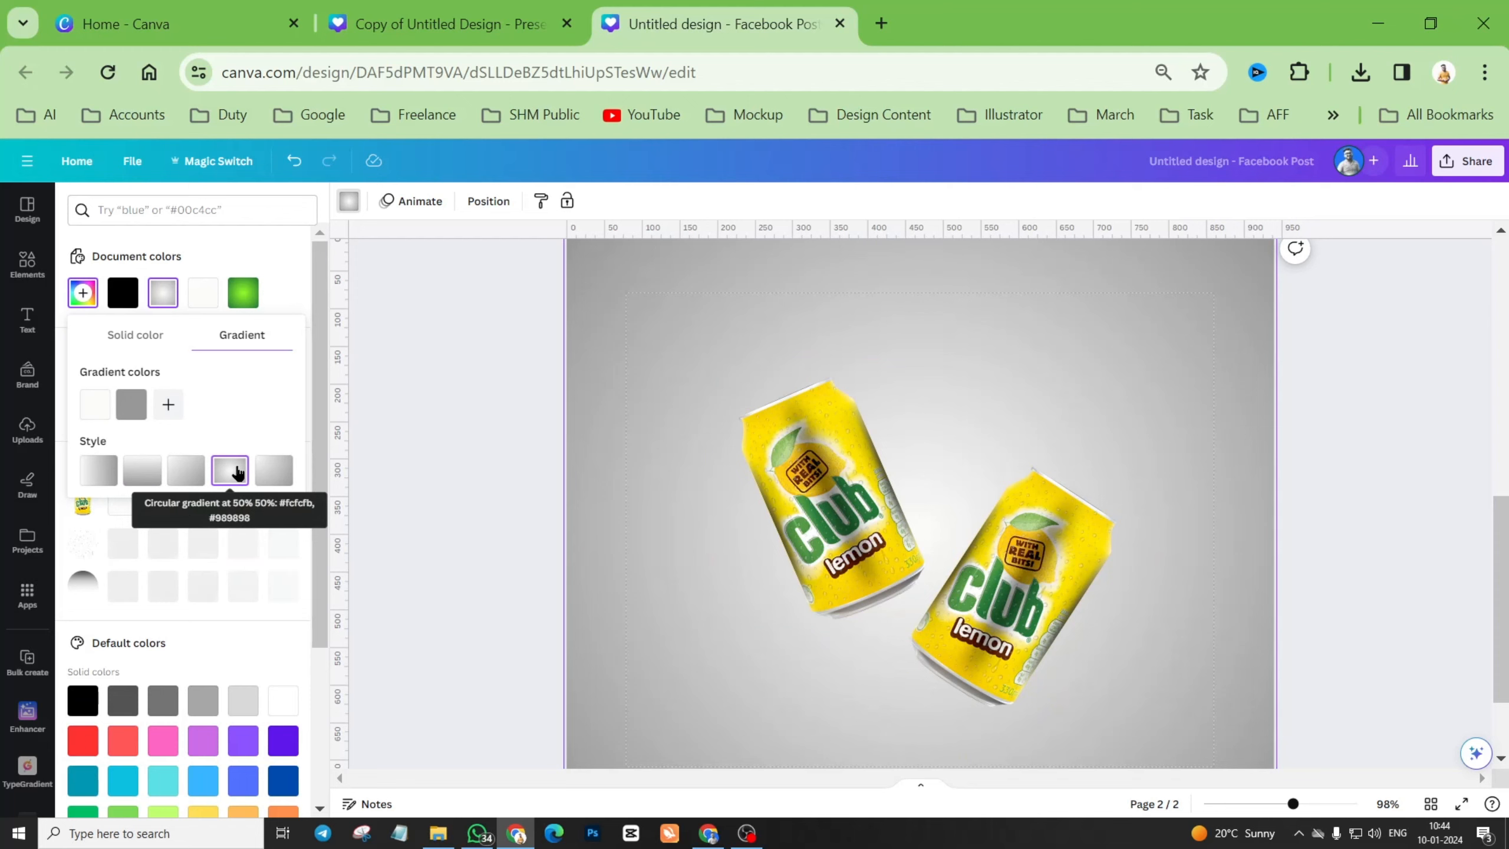
# Change the gray outer color of page 2's background gradient to dark green #038B00 and compare it with page 1.
pyautogui.click(130, 406)
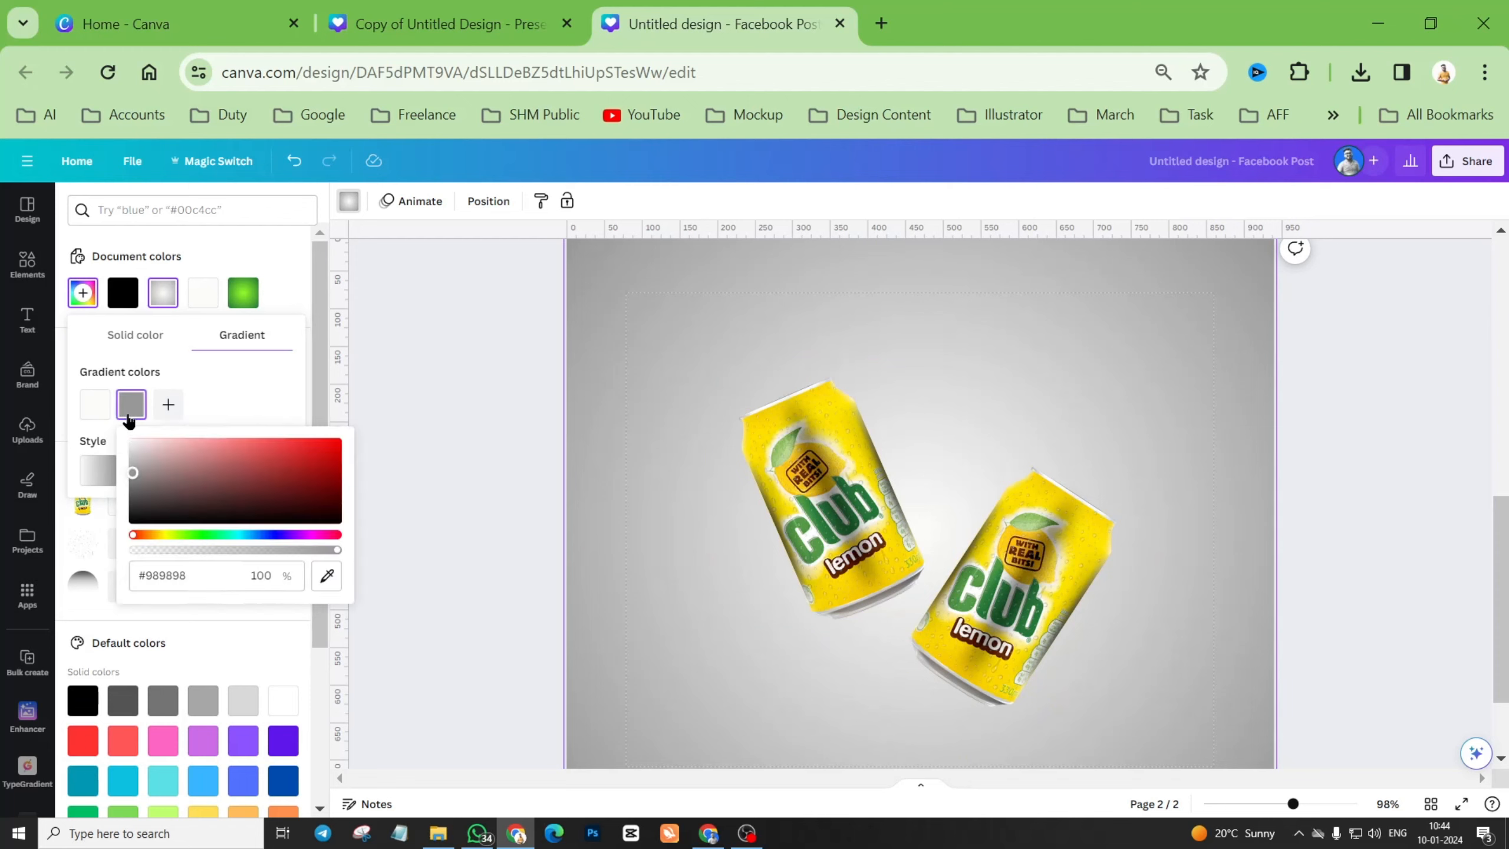
pyautogui.click(213, 534)
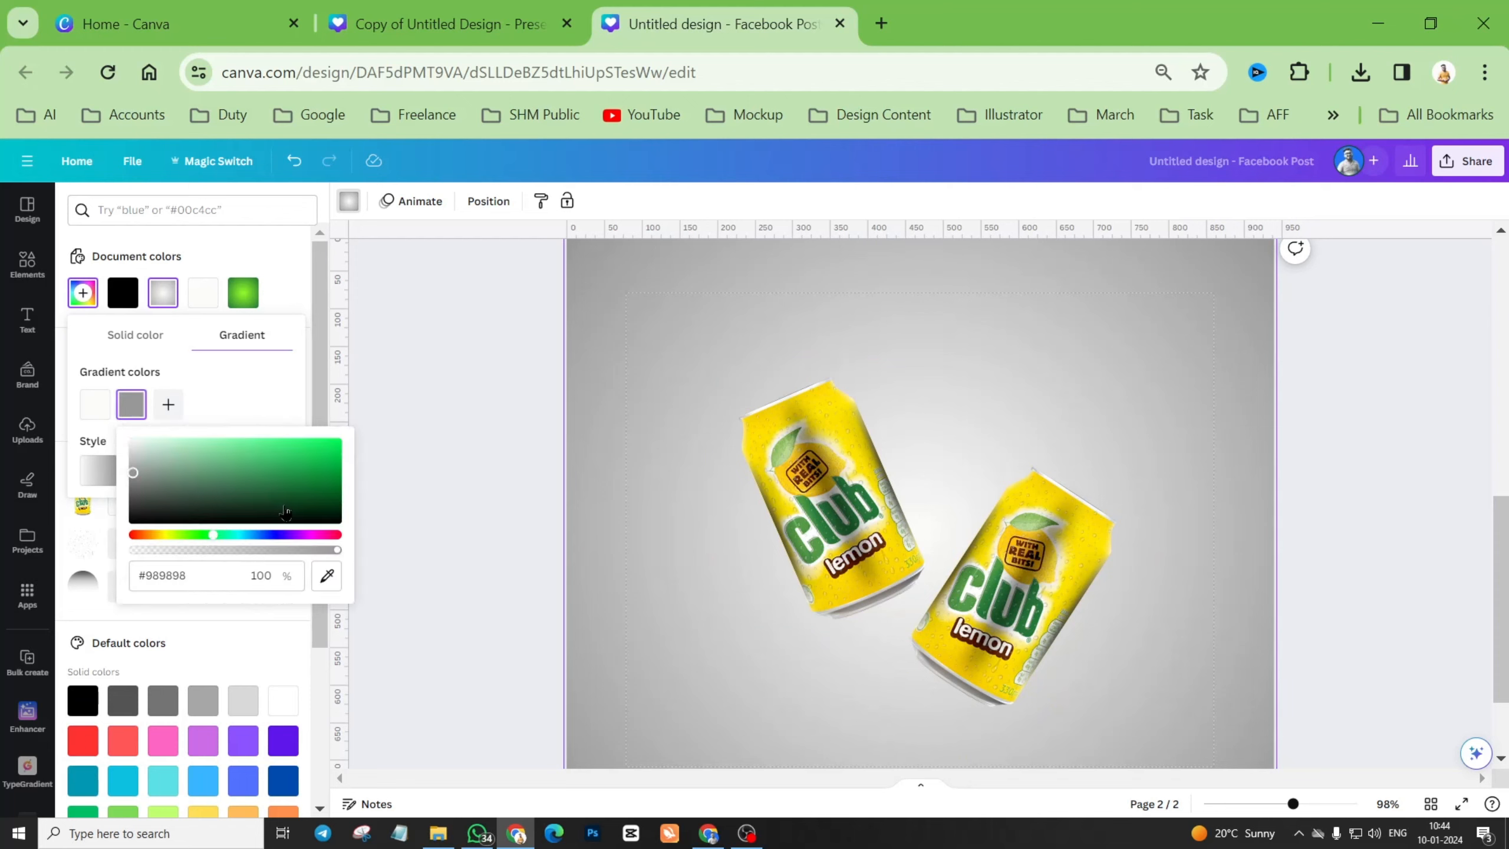
pyautogui.click(343, 454)
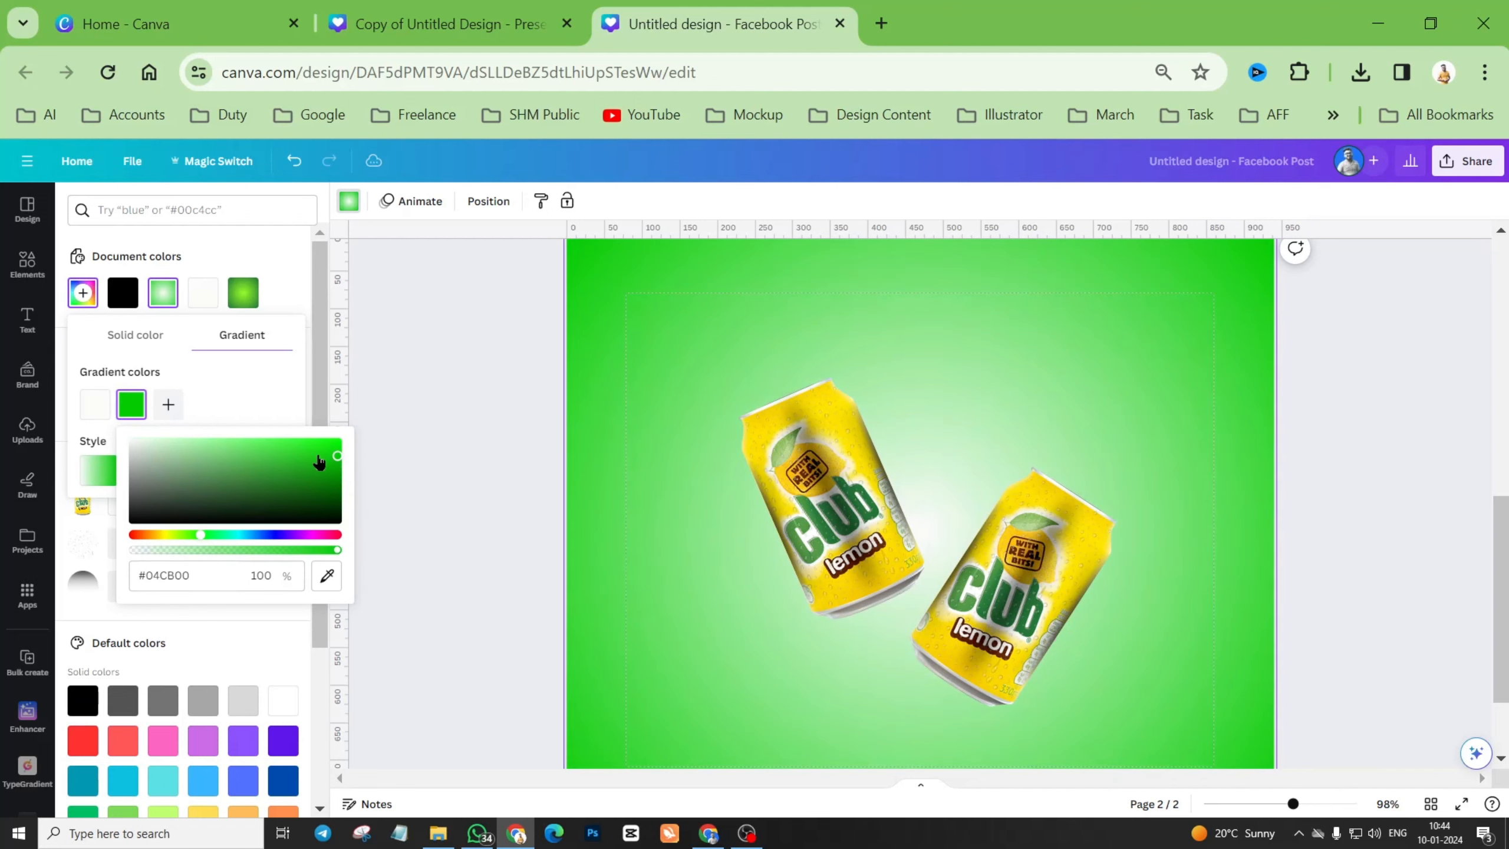
pyautogui.moveTo(331, 454); pyautogui.dragTo(337, 478)
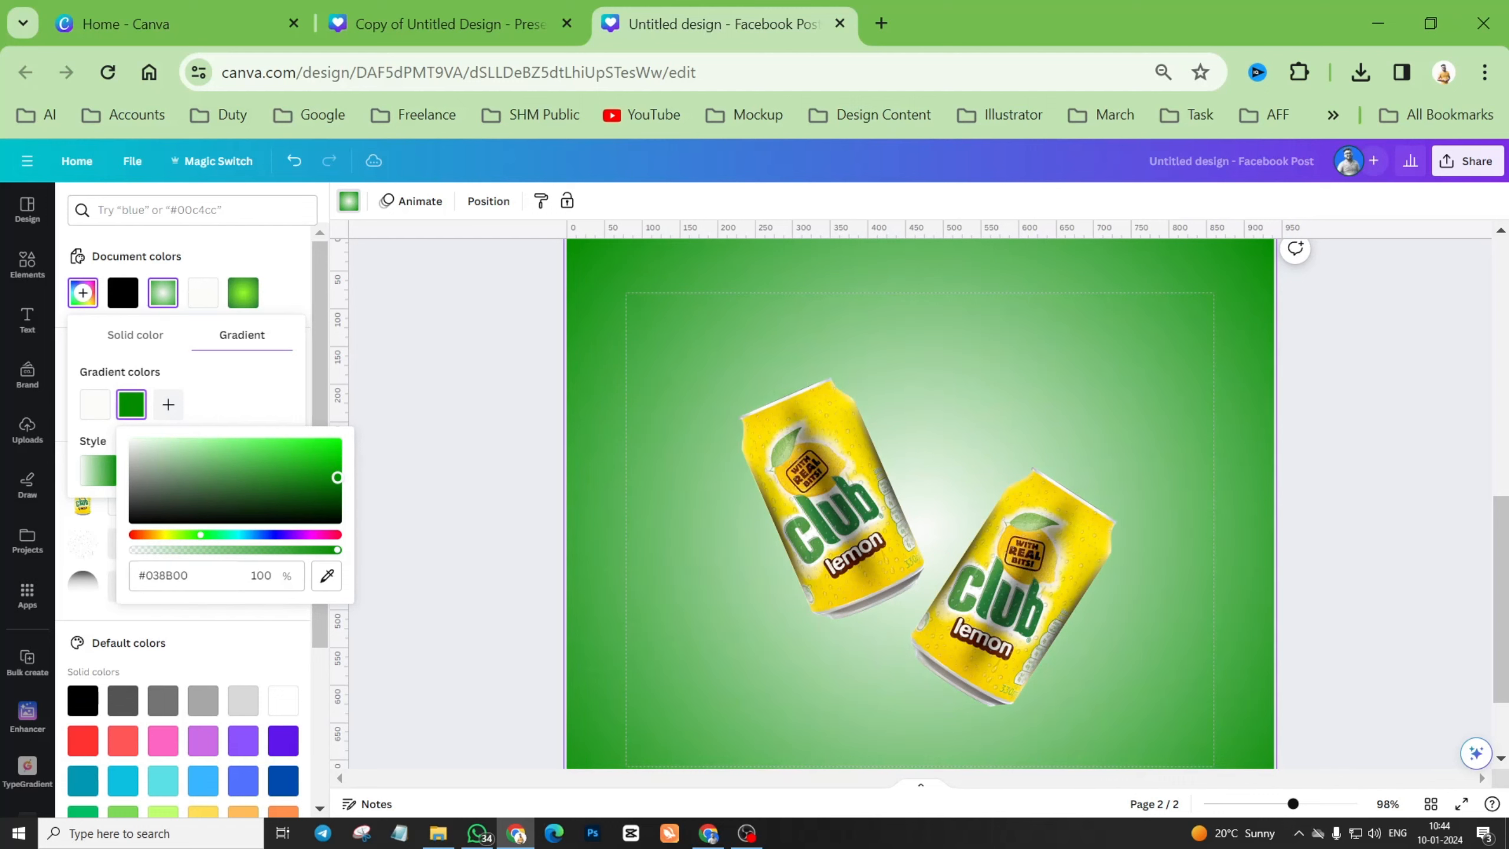
pyautogui.scroll(7, 694, 441)
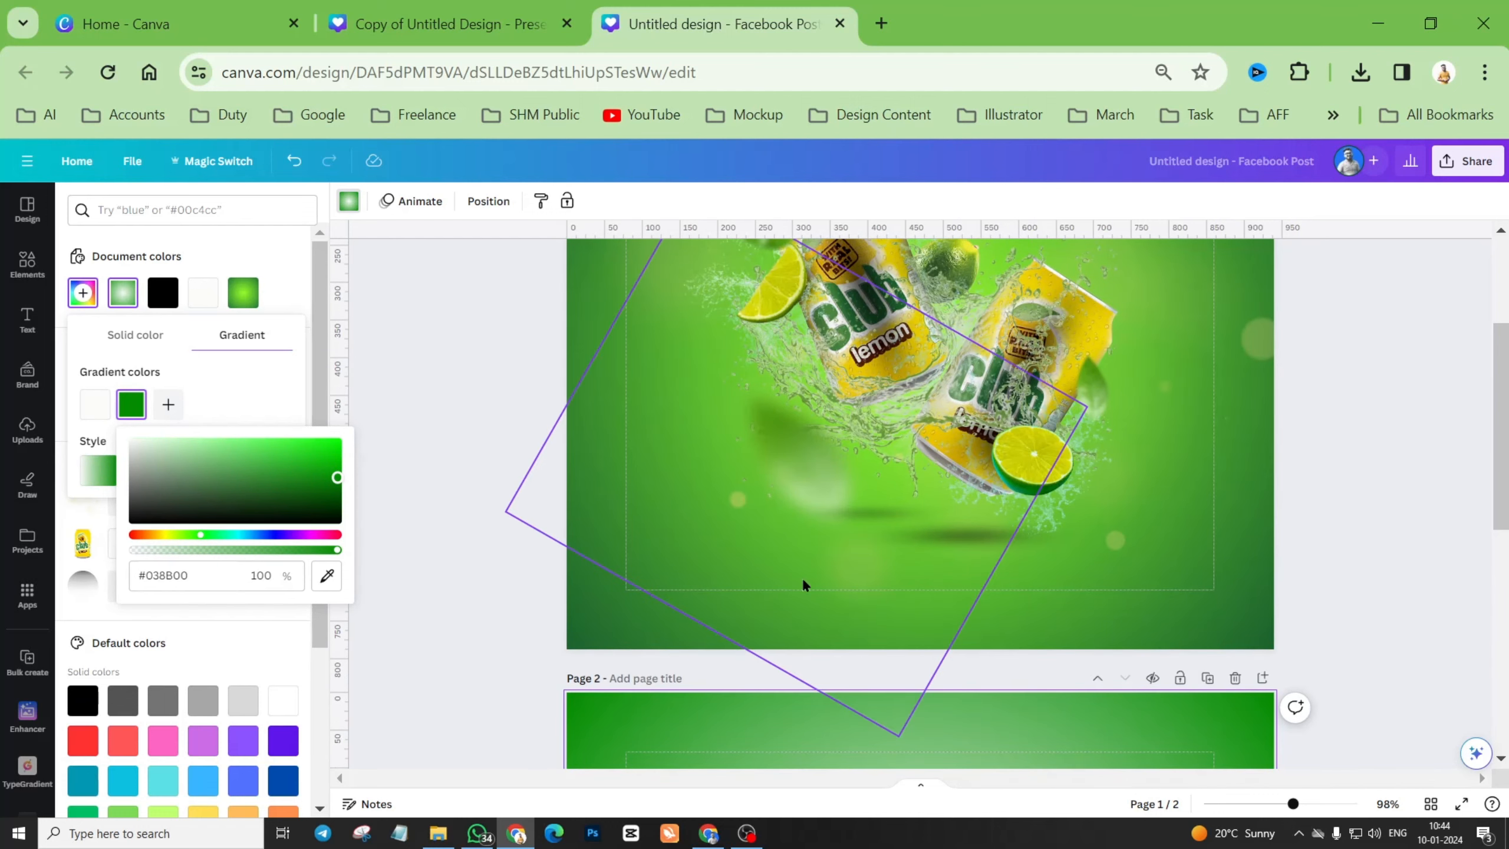
pyautogui.scroll(-7, 801, 577)
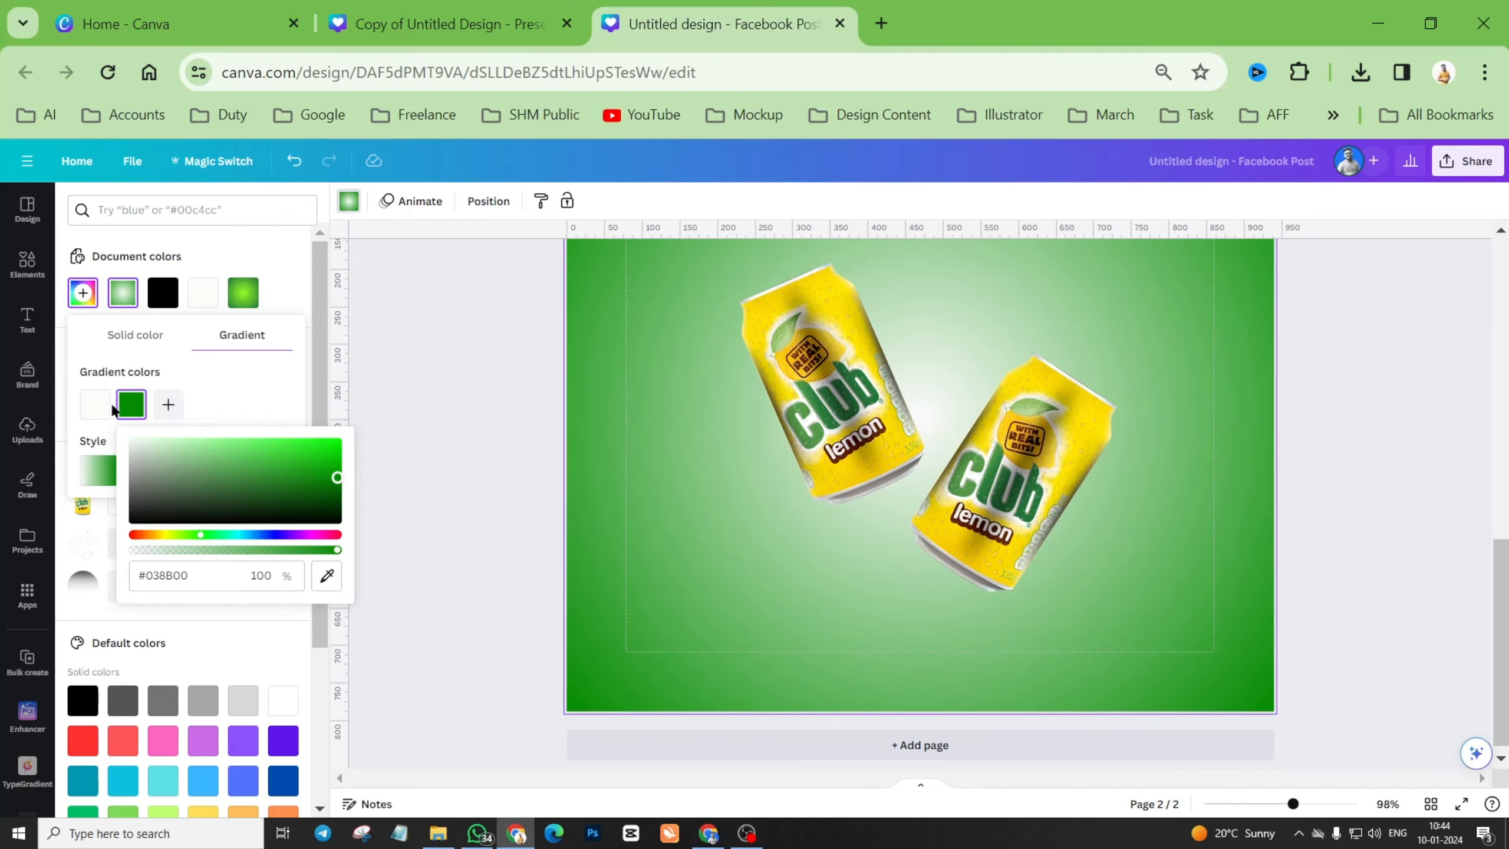
# Change the white center color of page 2's background gradient to a bright lime green, about #7FFF3A.
pyautogui.click(99, 406)
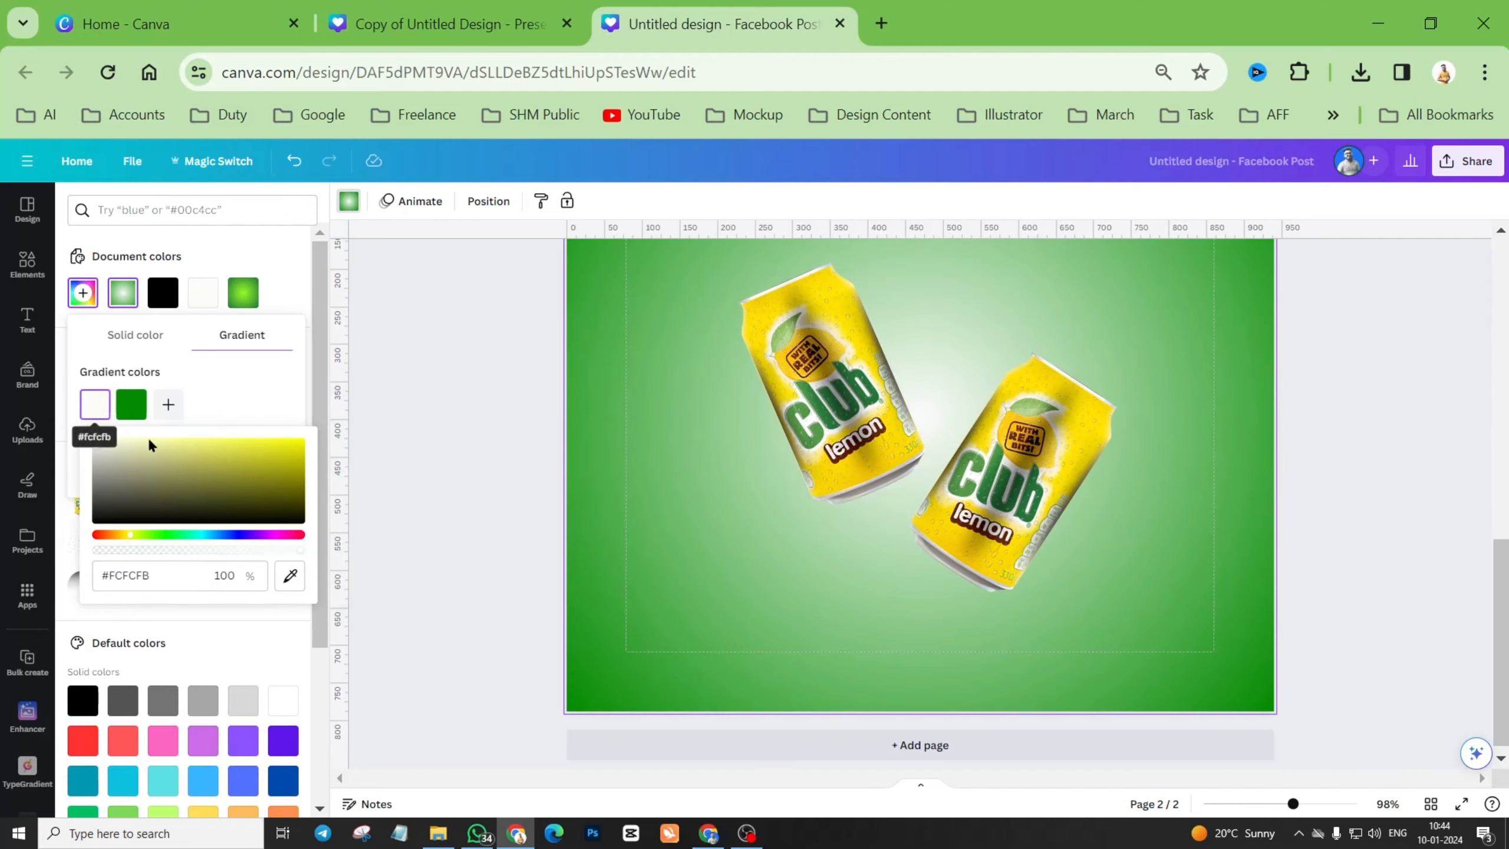
pyautogui.click(153, 535)
pyautogui.moveTo(246, 462); pyautogui.dragTo(256, 442)
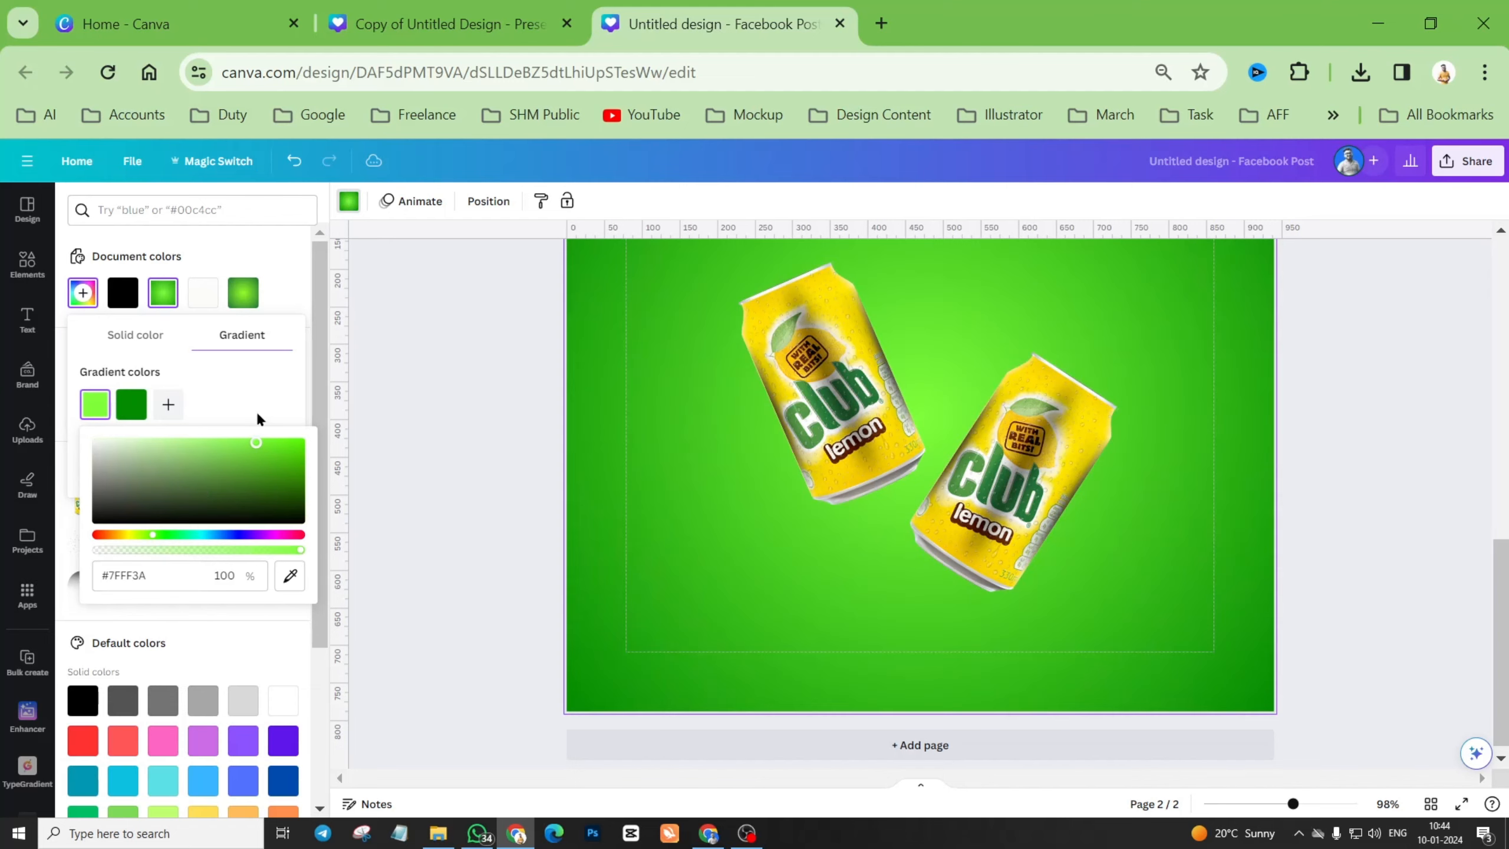
pyautogui.moveTo(229, 408)
pyautogui.mouseDown()
pyautogui.moveTo(271, 409)
pyautogui.moveTo(238, 406)
pyautogui.mouseUp()
# Darken the outer green of the background gradient to #067B04 and check it against the reference design on page 1.
pyautogui.click(125, 401)
pyautogui.moveTo(336, 479); pyautogui.dragTo(335, 482)
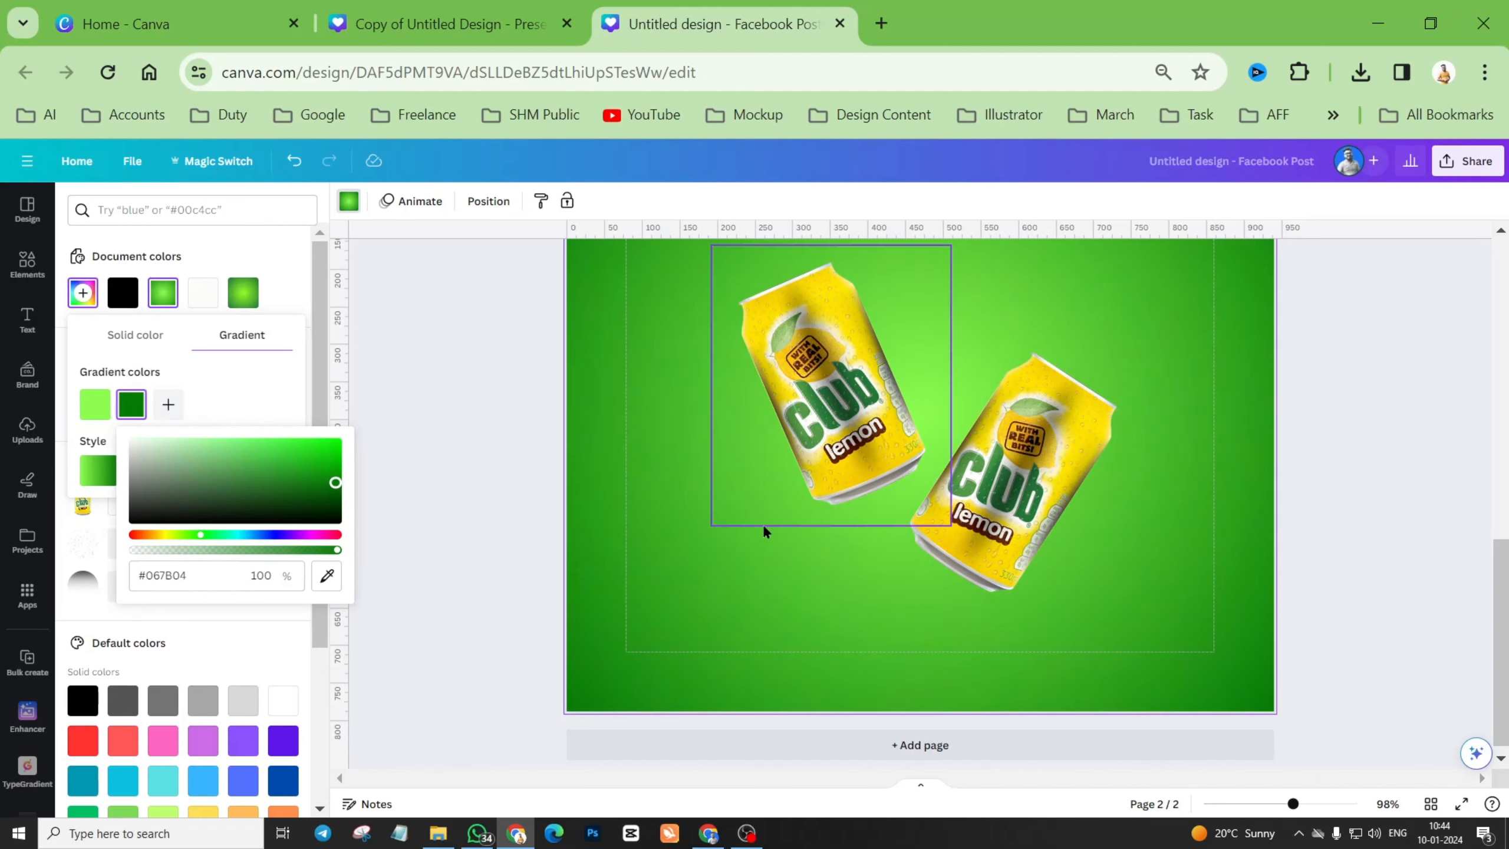
pyautogui.scroll(5, 775, 541)
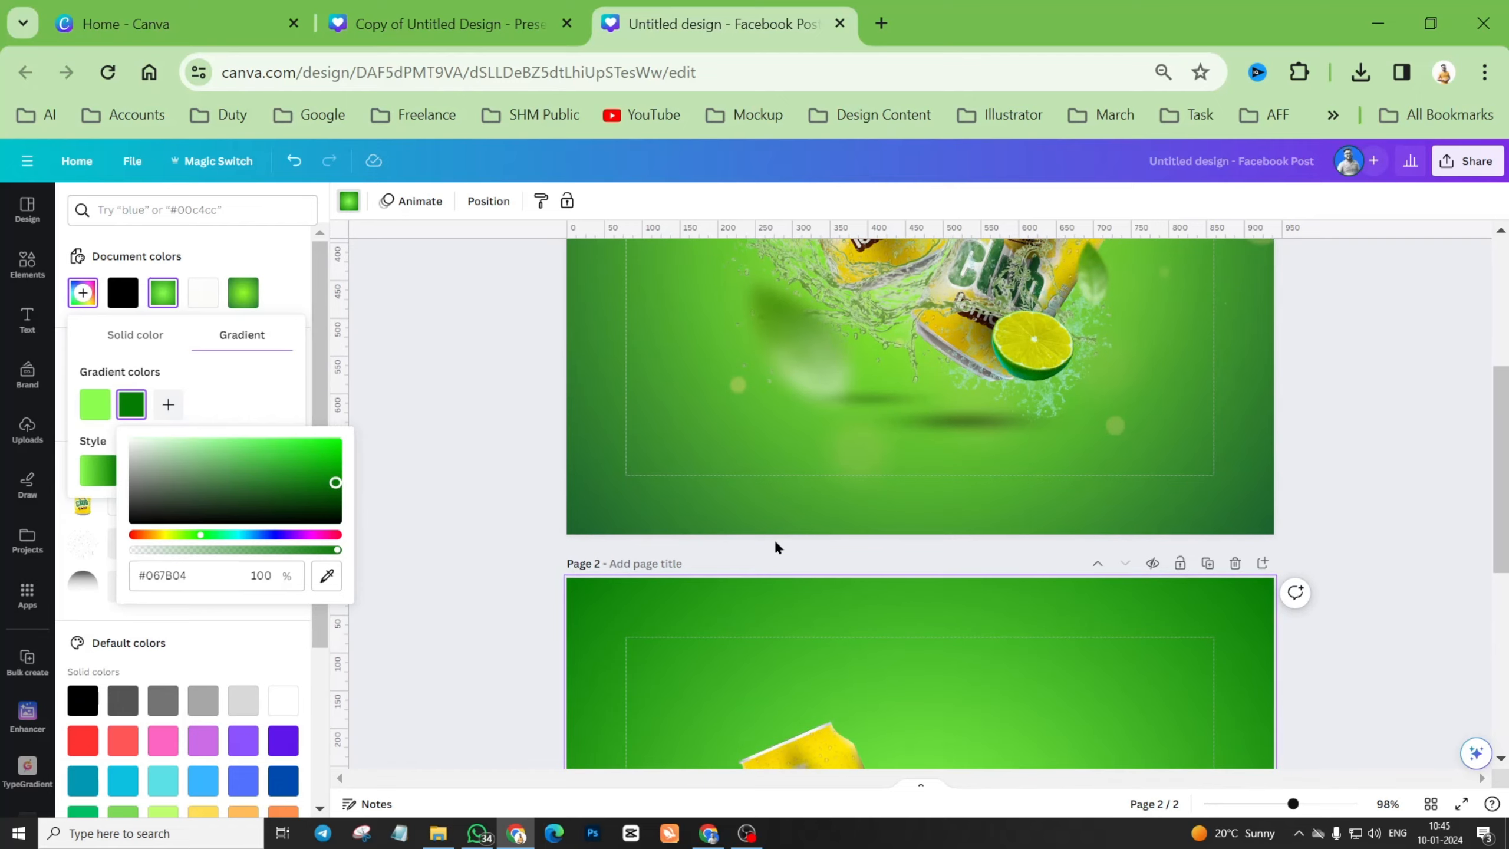
pyautogui.scroll(6, 773, 538)
pyautogui.scroll(-10, 918, 597)
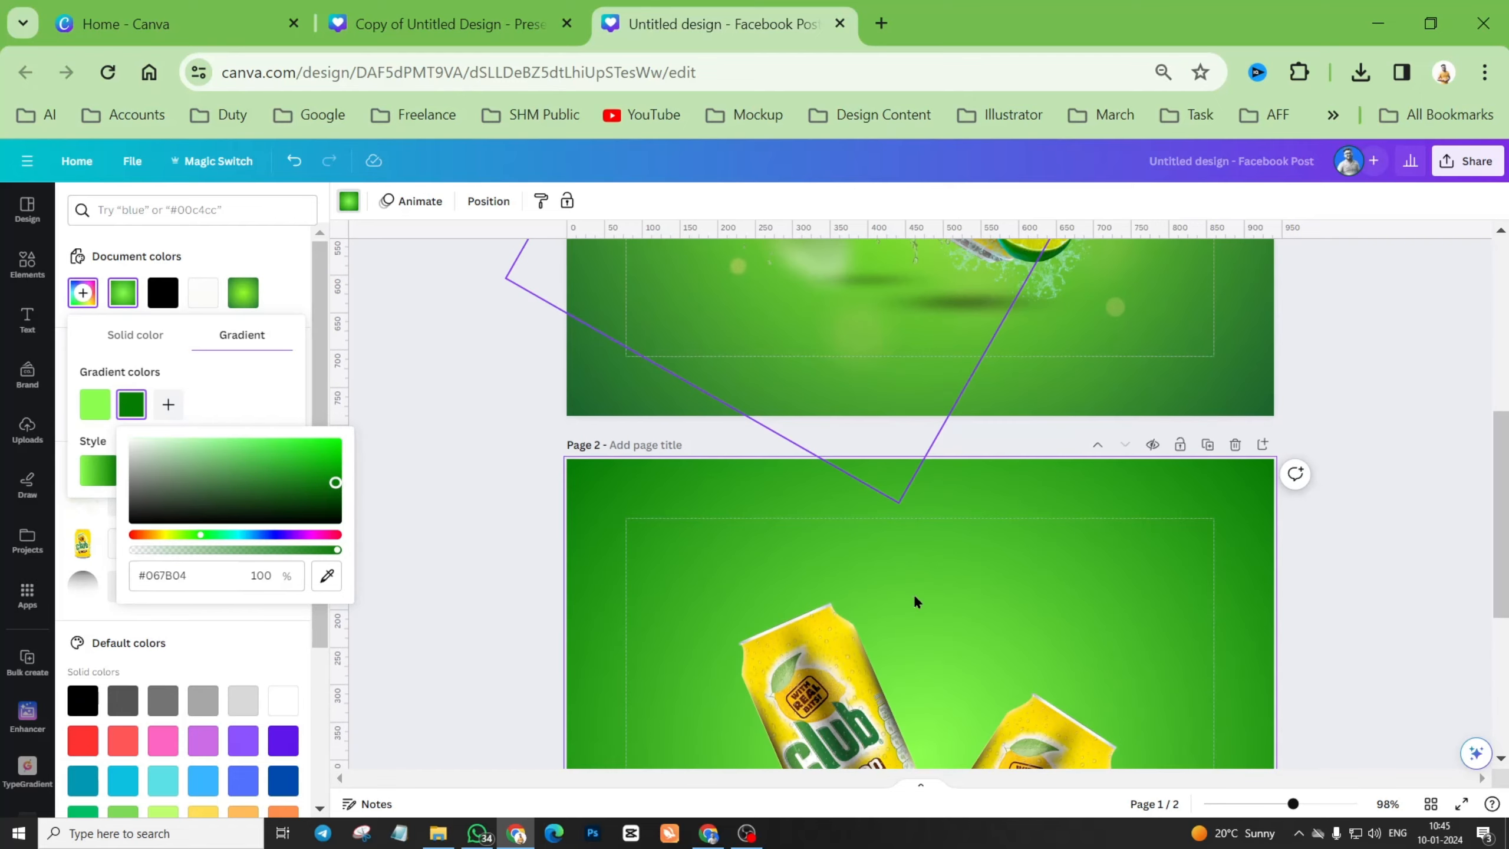
pyautogui.click(1009, 342)
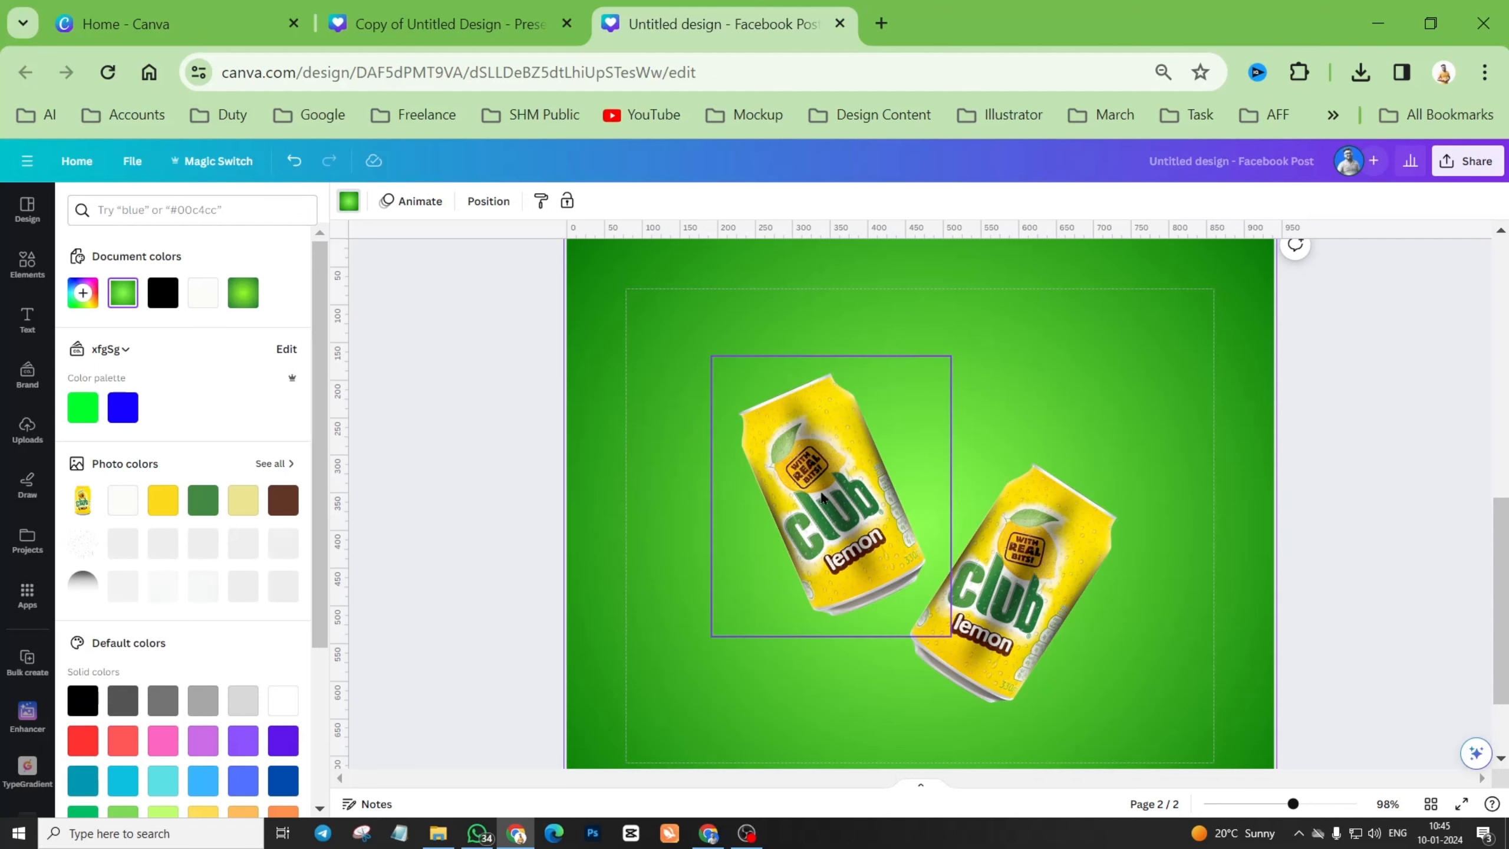
pyautogui.click(26, 264)
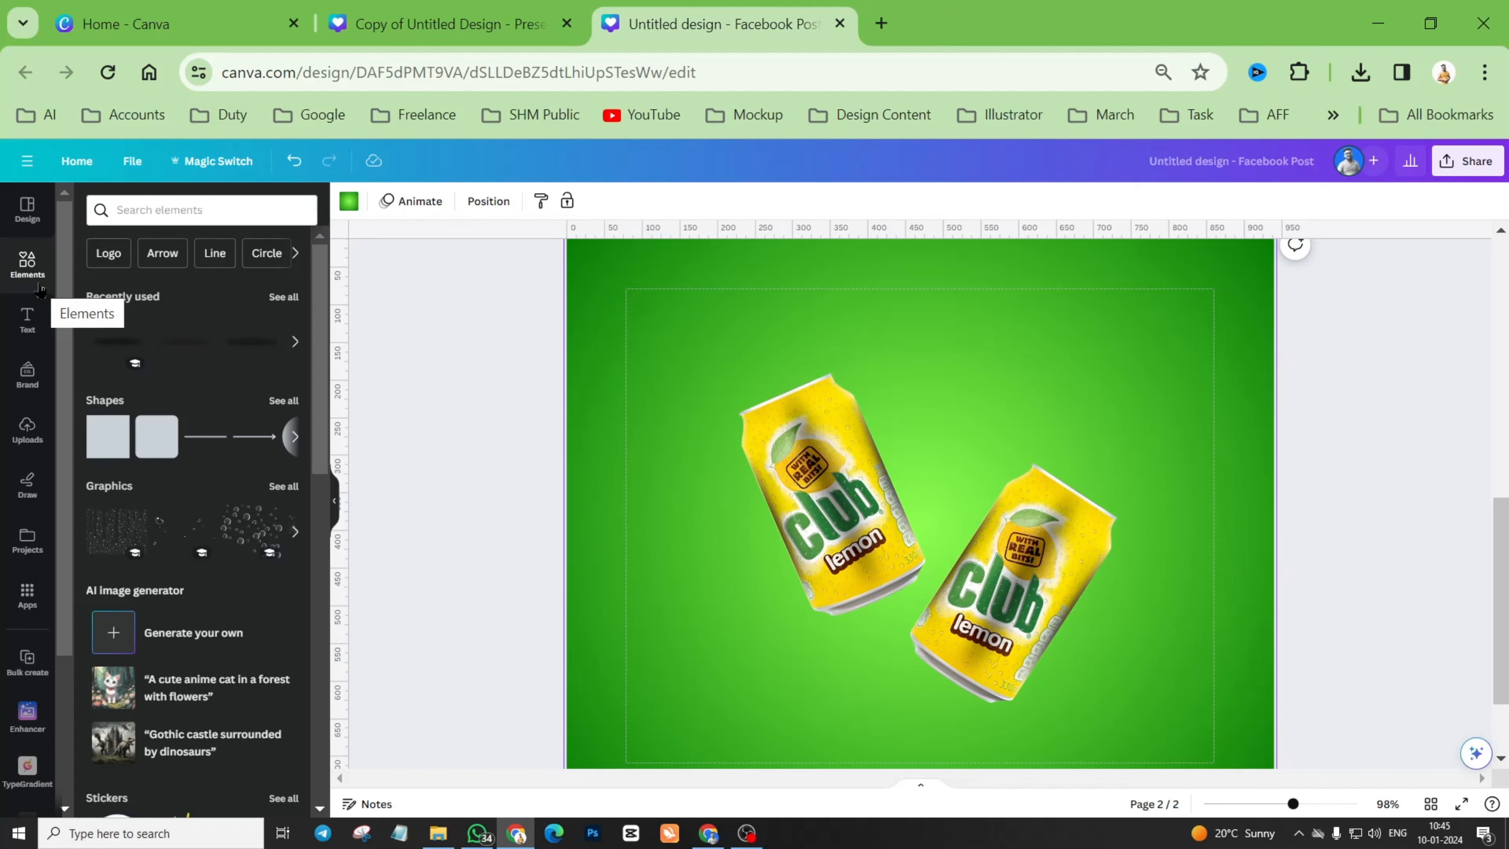
pyautogui.click(145, 210)
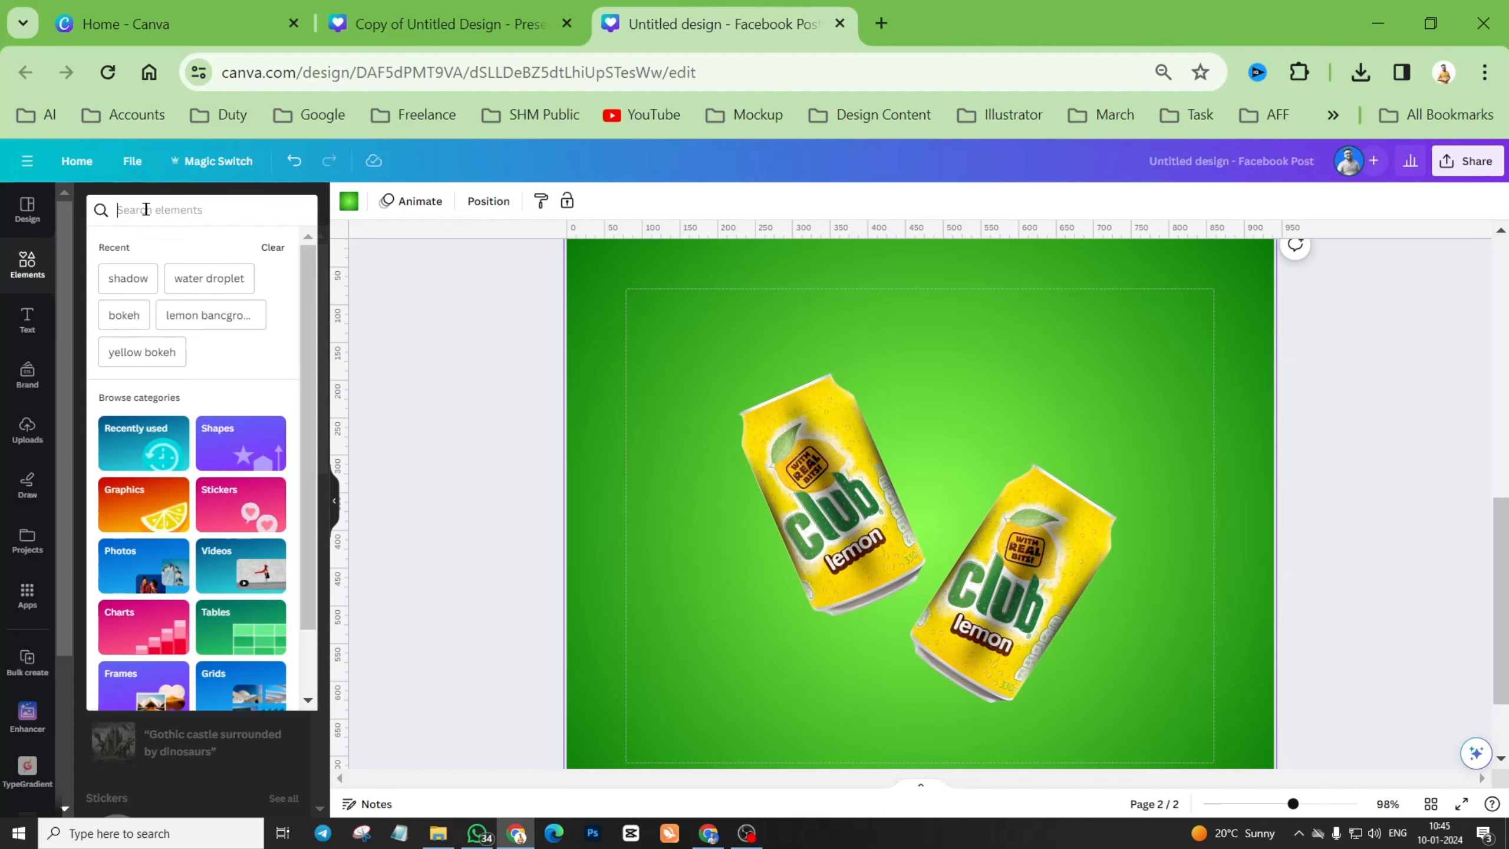
pyautogui.write('water')
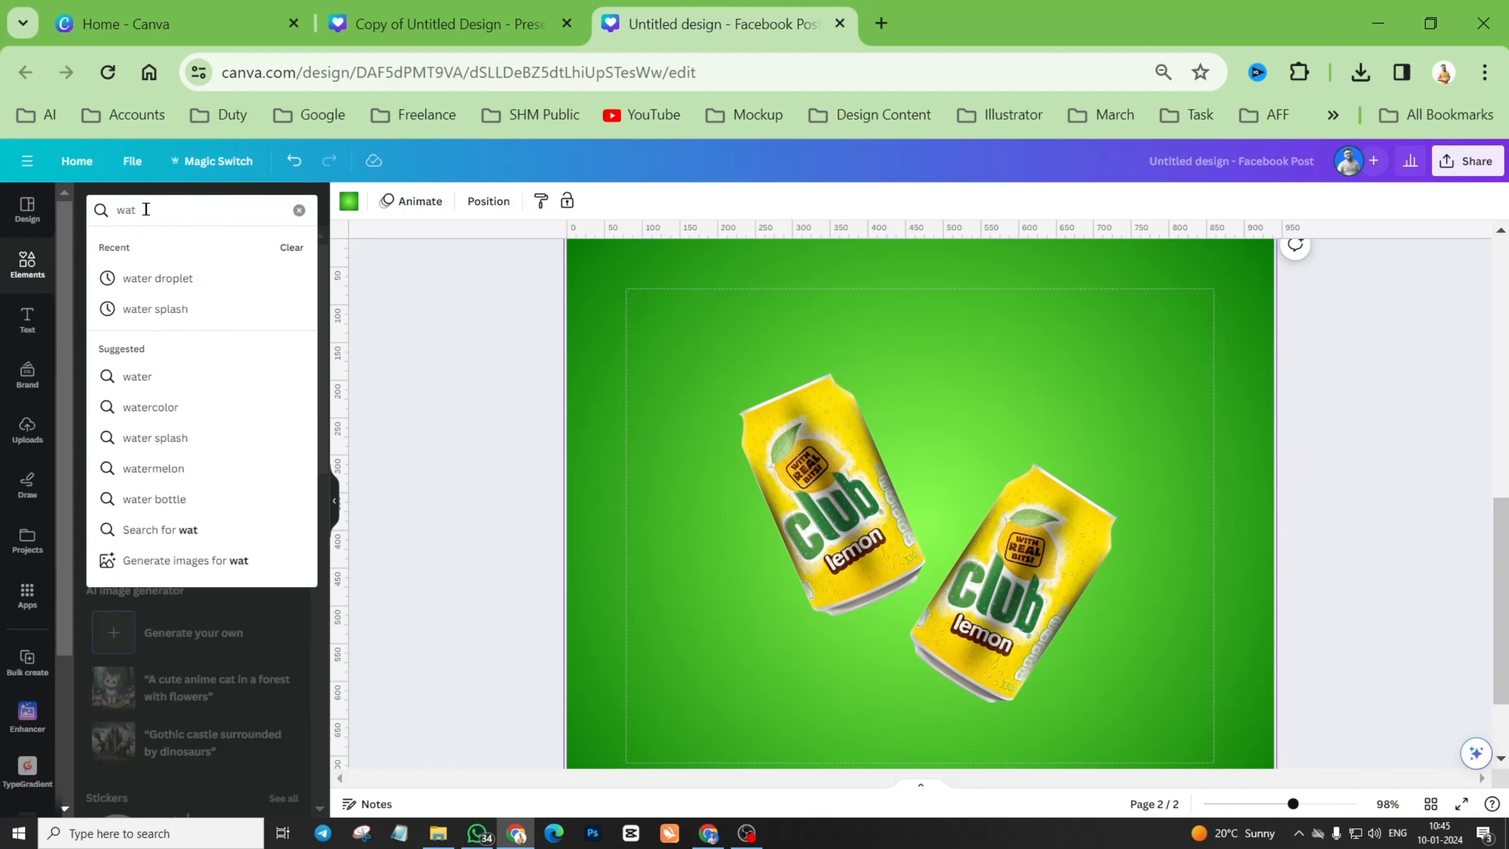
pyautogui.press('BackSpace')
pyautogui.press('BackSpace')
pyautogui.press('BackSpace')
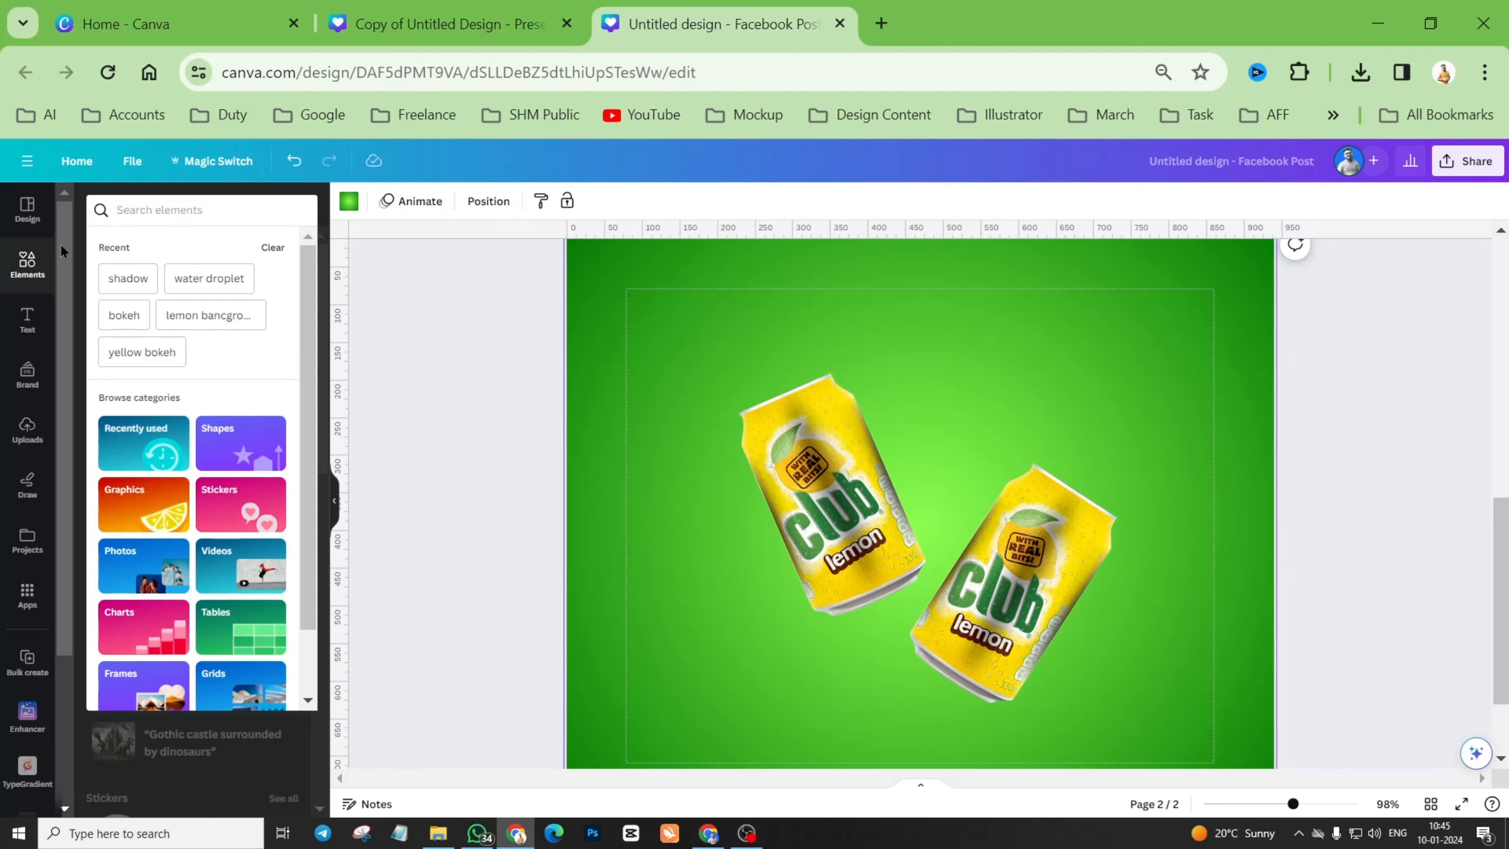
pyautogui.click(30, 261)
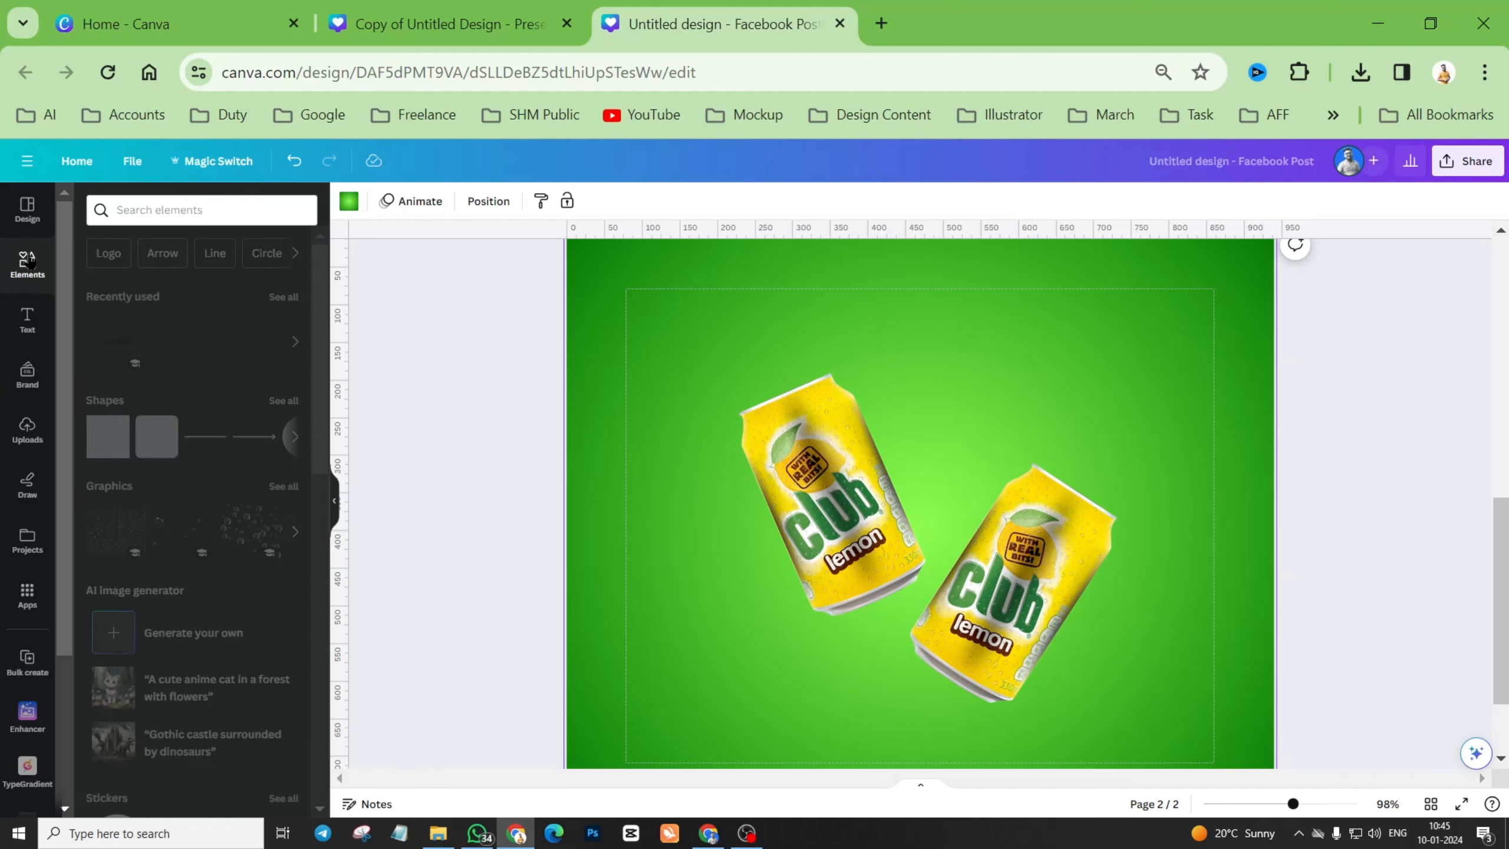
# Insert the uploaded single lime wedge photo on page 2 and remove its background.
pyautogui.click(27, 430)
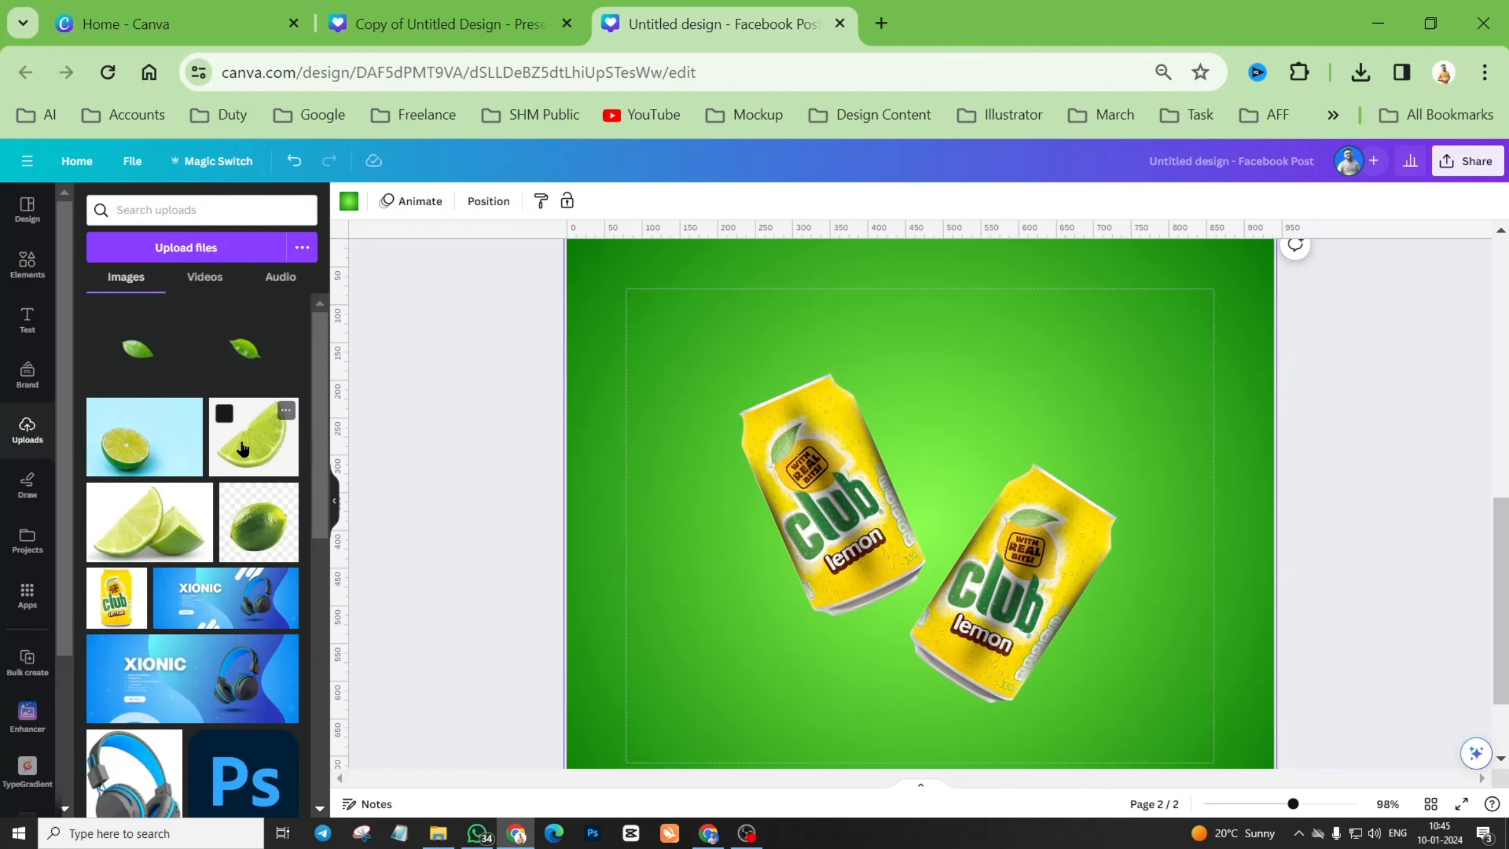
pyautogui.click(279, 248)
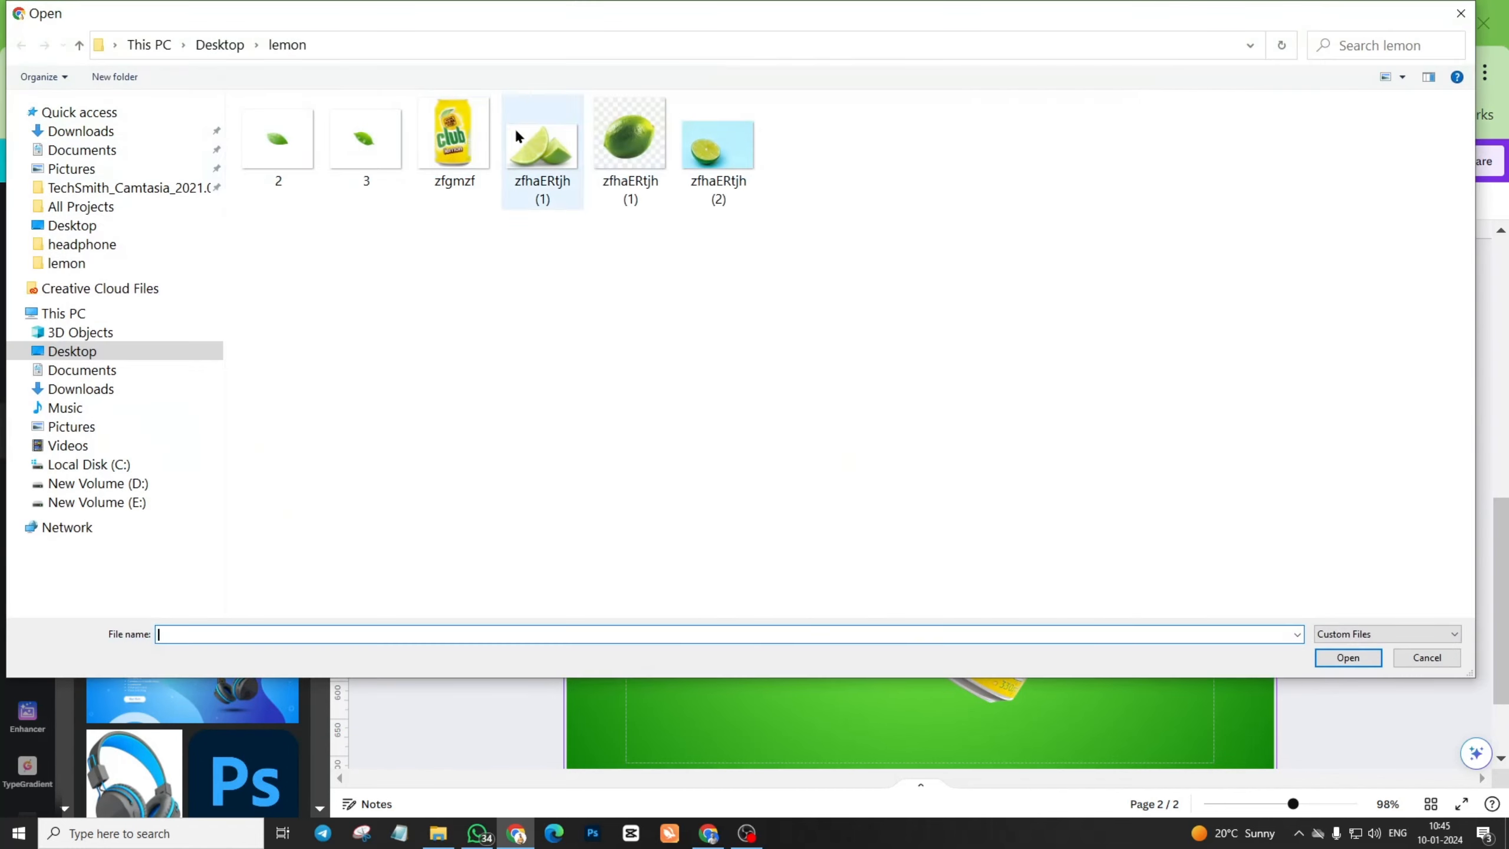
pyautogui.click(1432, 657)
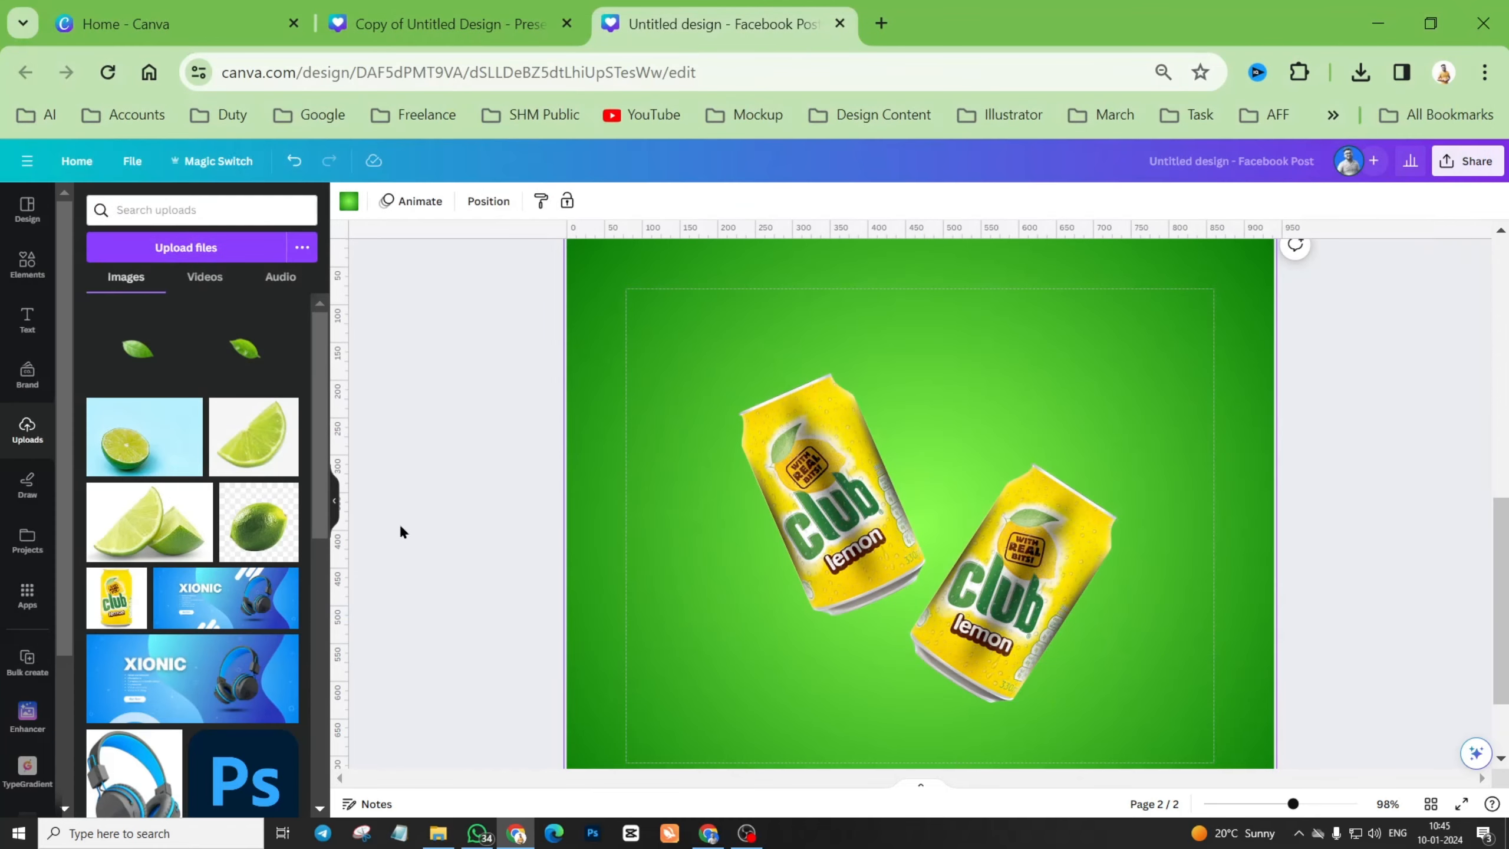
pyautogui.click(262, 452)
pyautogui.moveTo(989, 528); pyautogui.dragTo(943, 492)
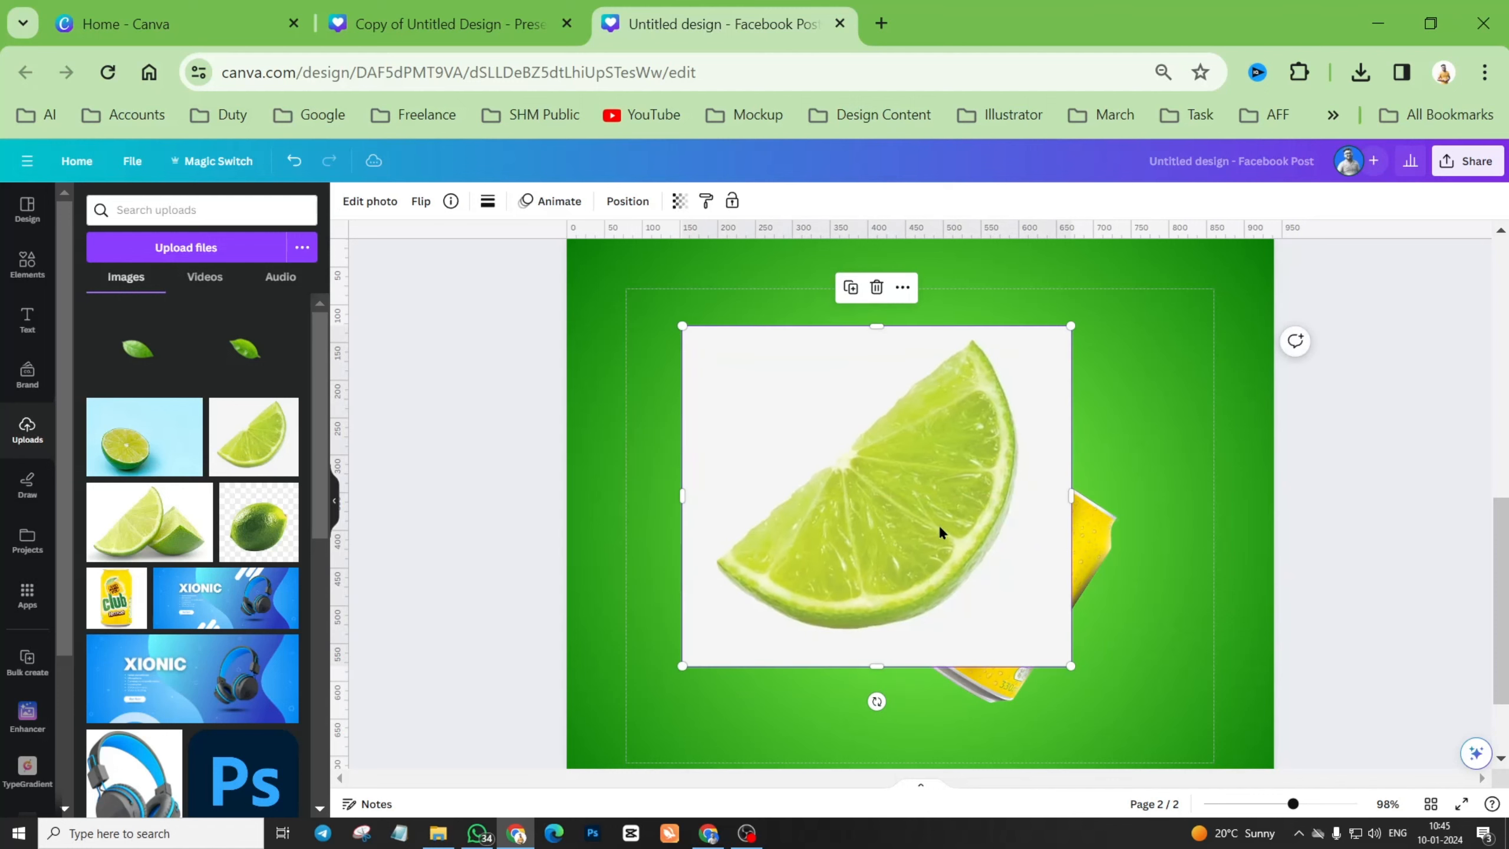
pyautogui.click(349, 208)
pyautogui.click(106, 320)
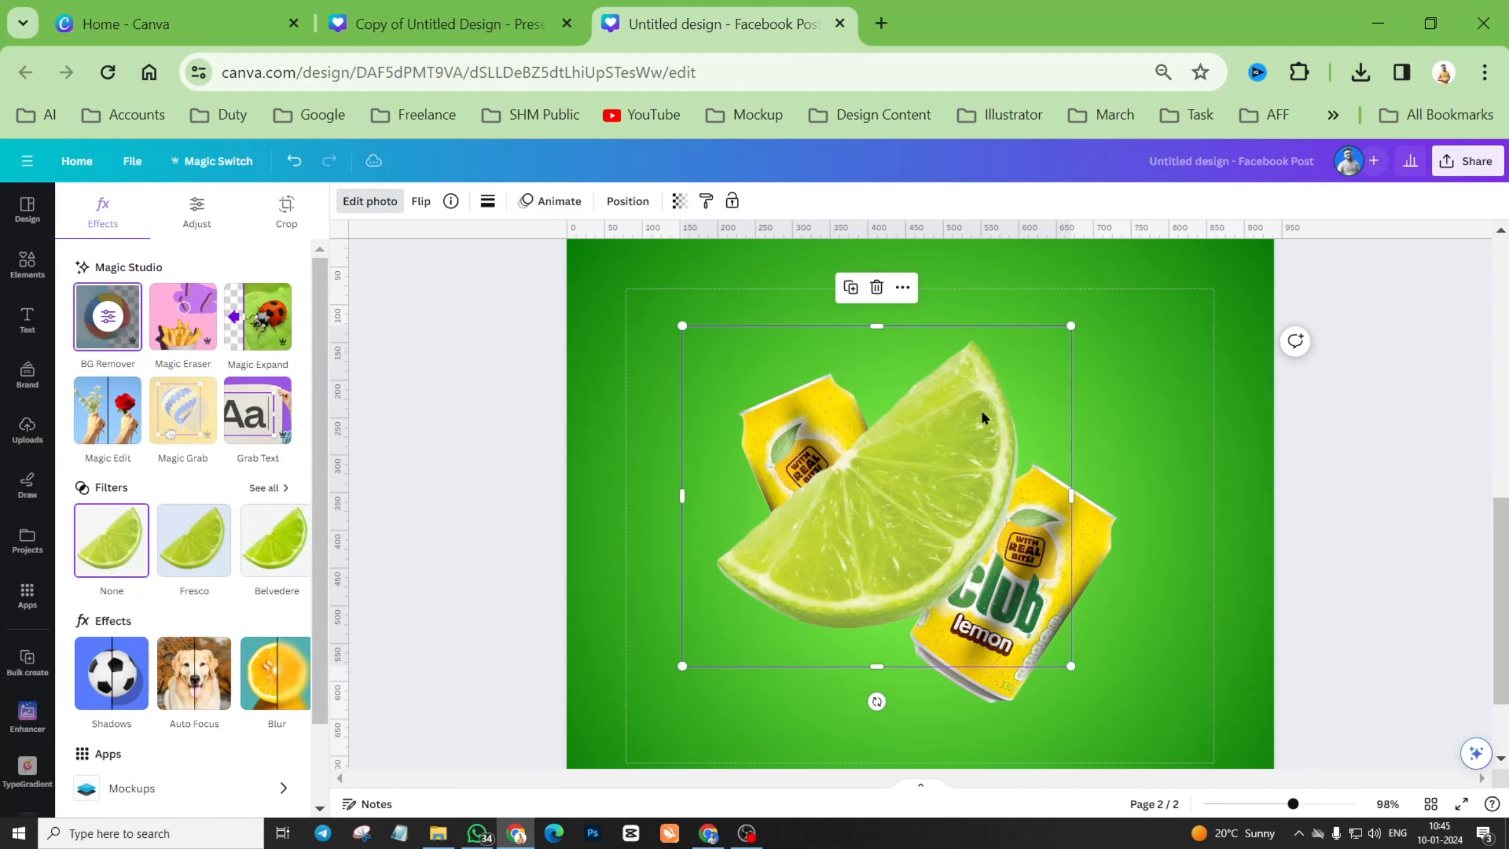
# Shrink the lime wedge, tilt it slightly and place it against the outer edge of the left can, following page 1.
pyautogui.moveTo(1068, 327); pyautogui.dragTo(762, 512)
pyautogui.scroll(10, 762, 512)
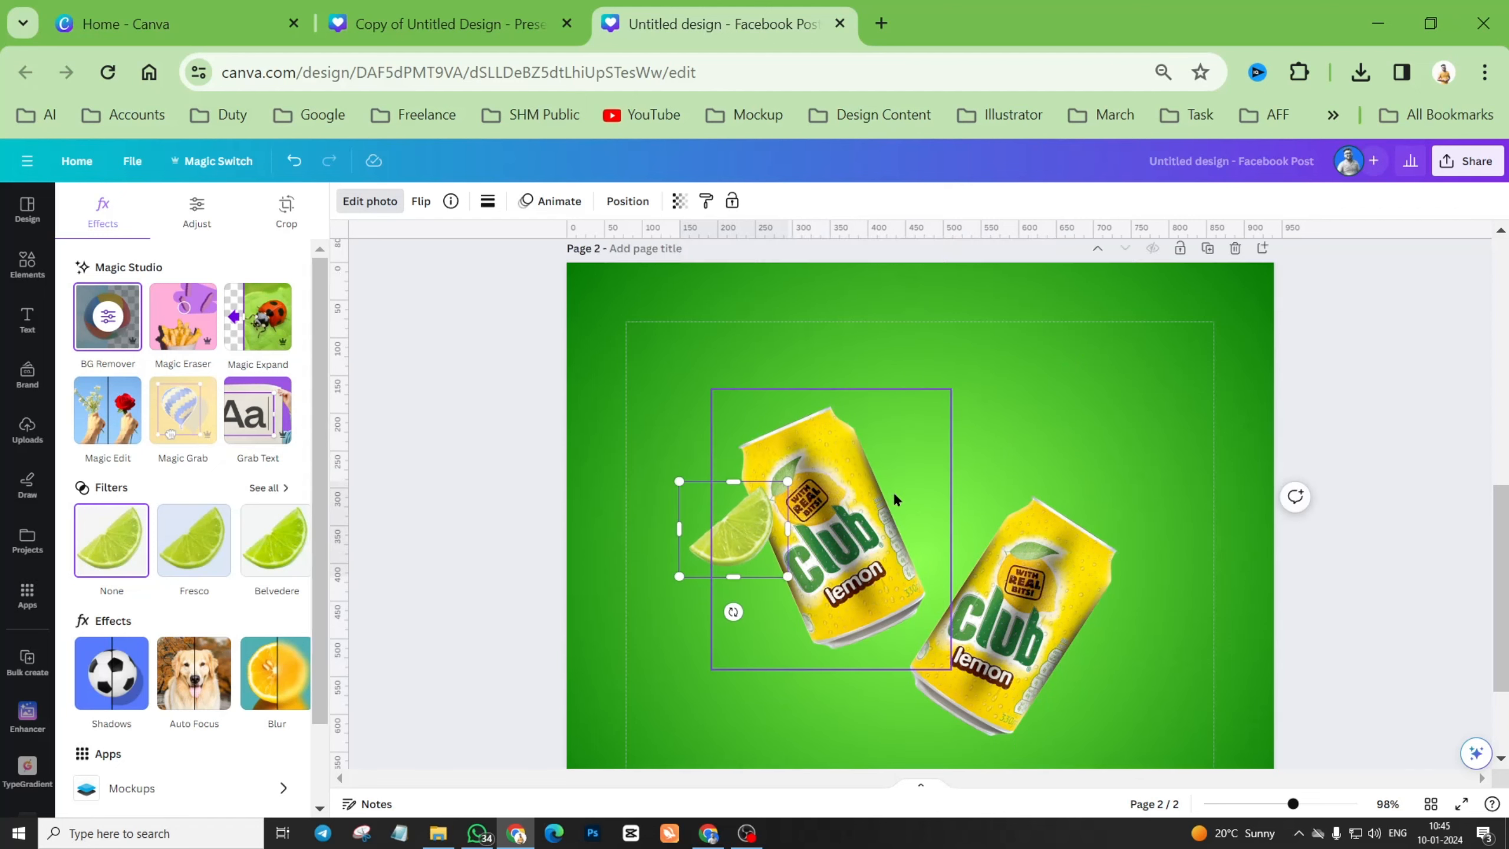
pyautogui.scroll(-10, 776, 401)
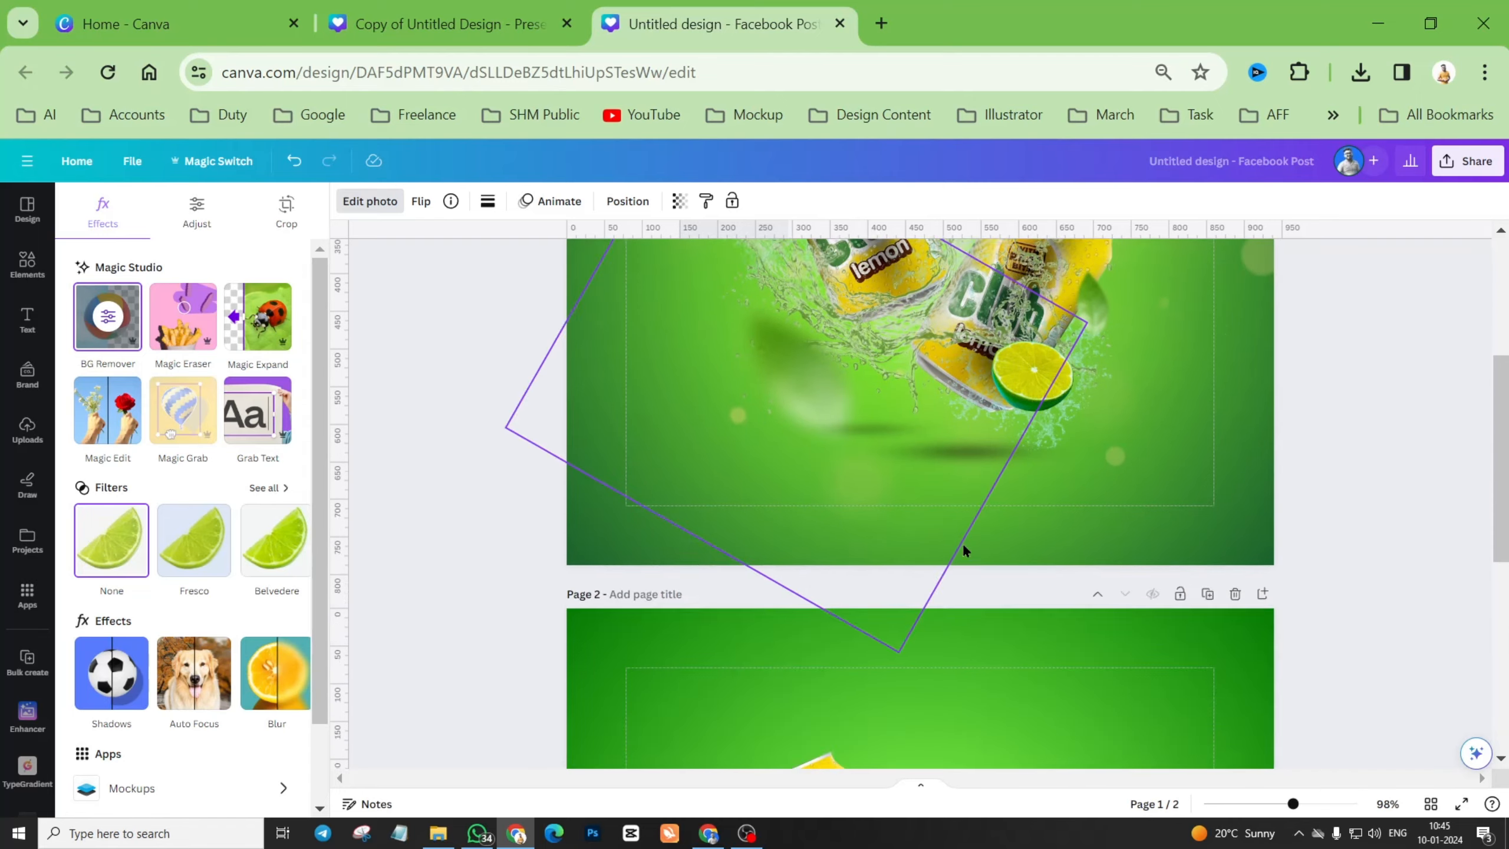
pyautogui.moveTo(749, 508); pyautogui.dragTo(756, 504)
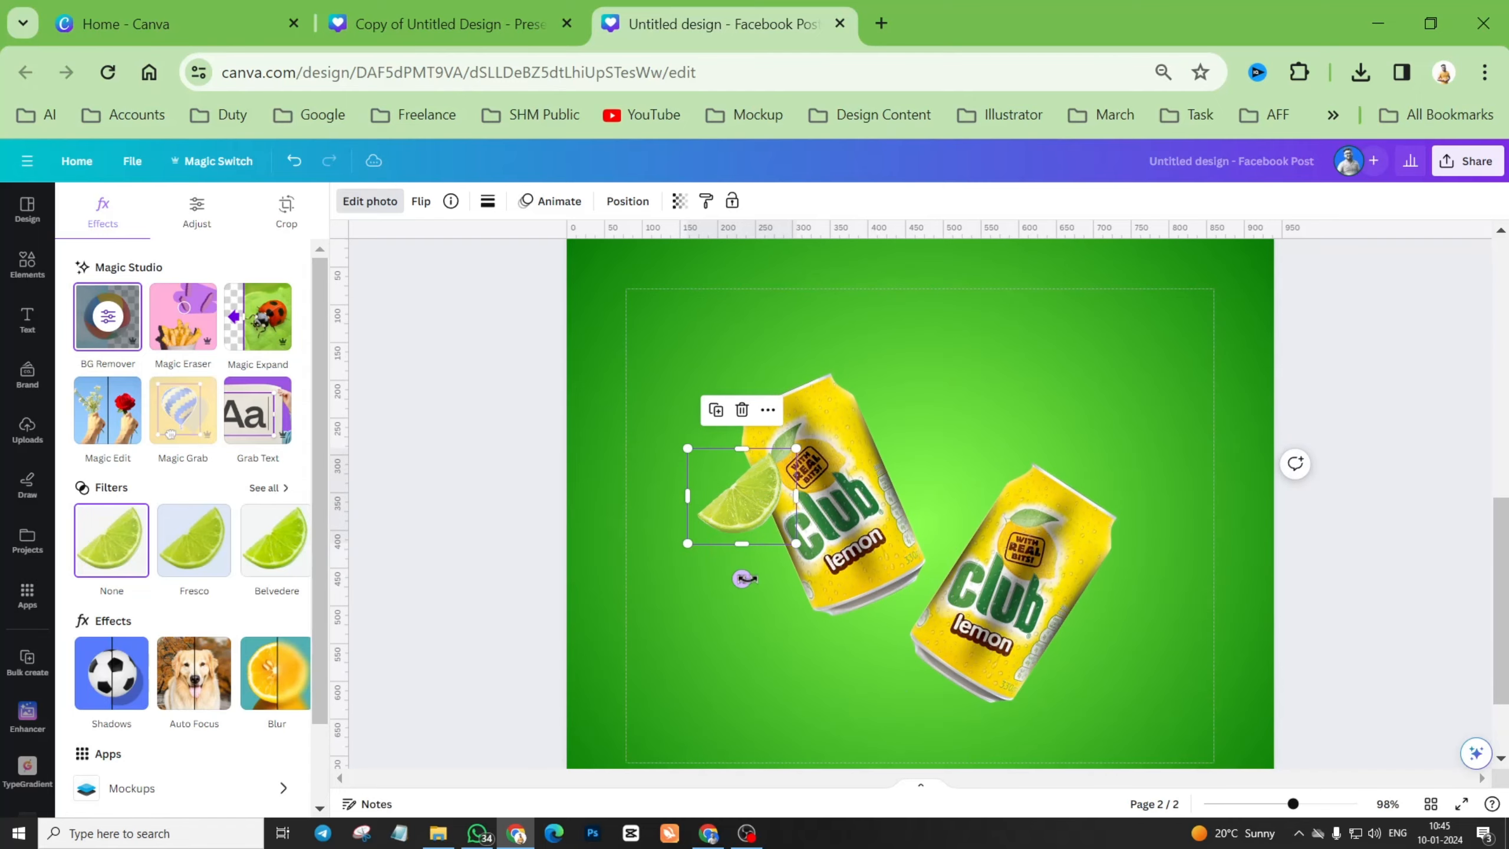
pyautogui.moveTo(743, 578); pyautogui.dragTo(758, 577)
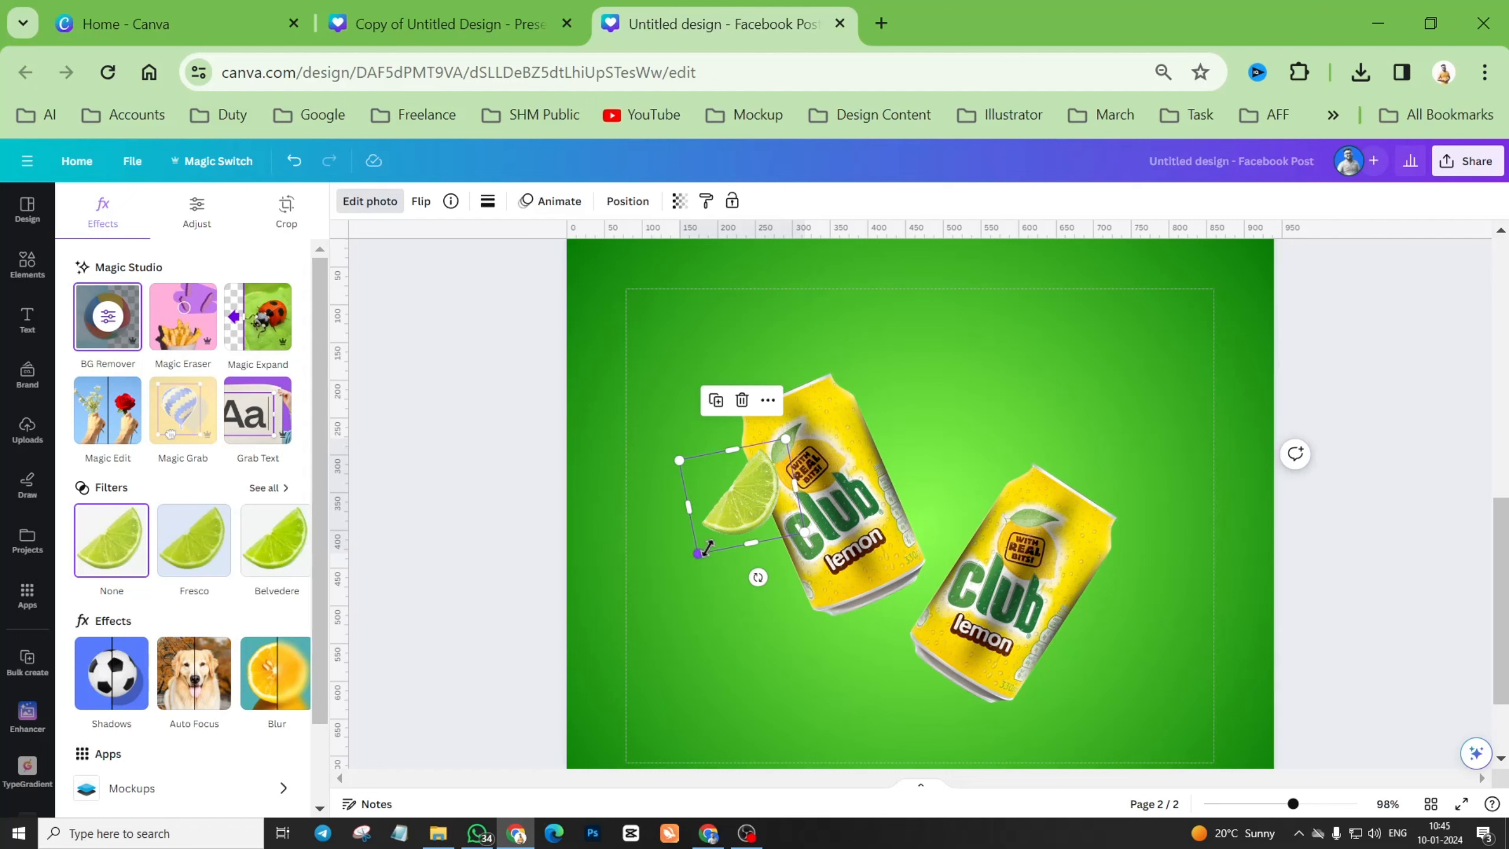
pyautogui.moveTo(699, 554); pyautogui.dragTo(748, 505)
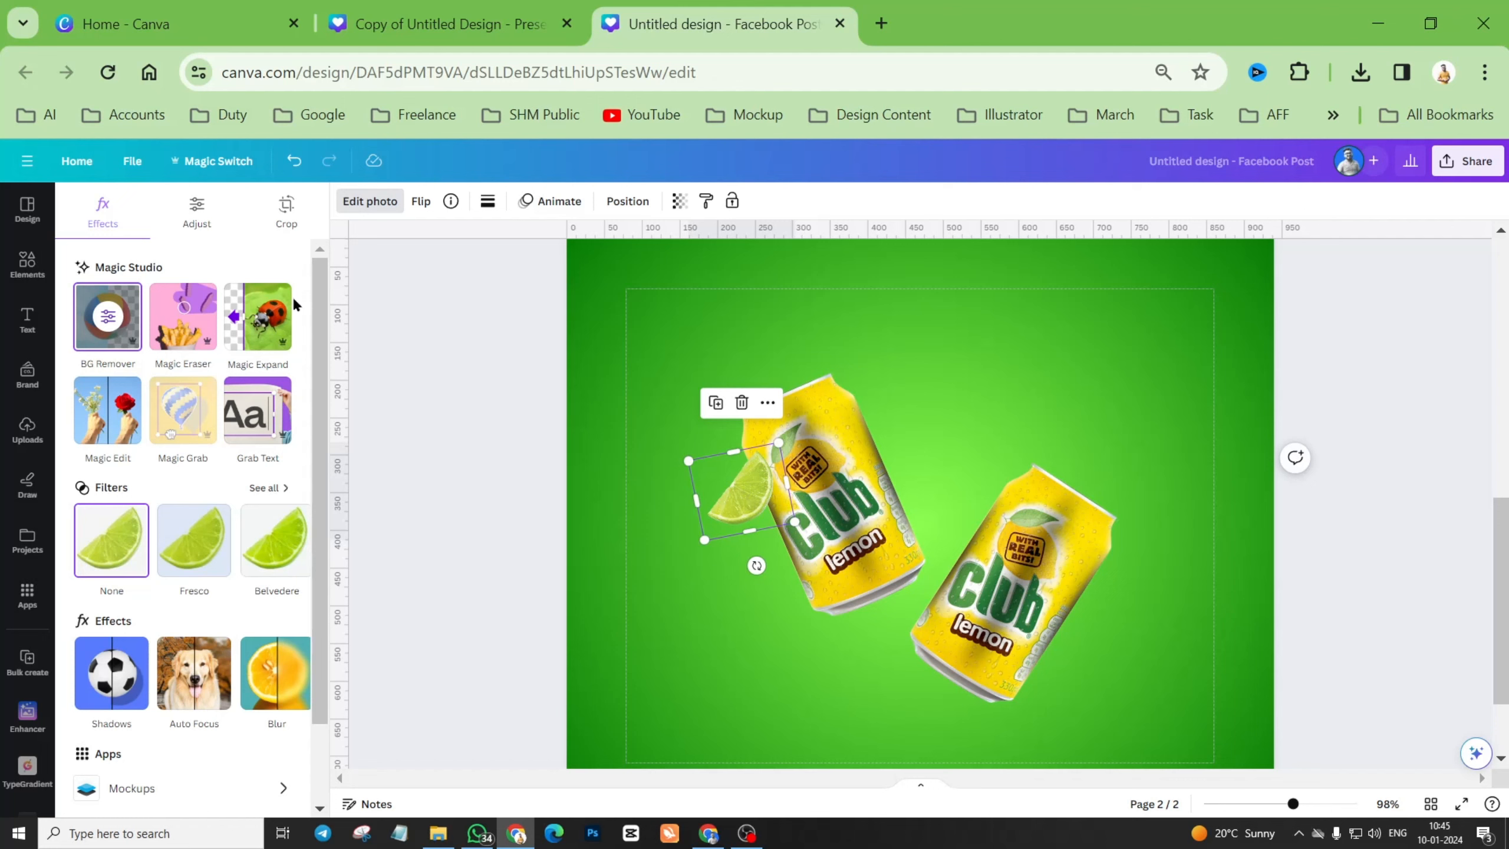
# Adjust the lime wedge's brightness to -13, contrast to 22 and saturation to 67, and compare it with page 1.
pyautogui.click(177, 219)
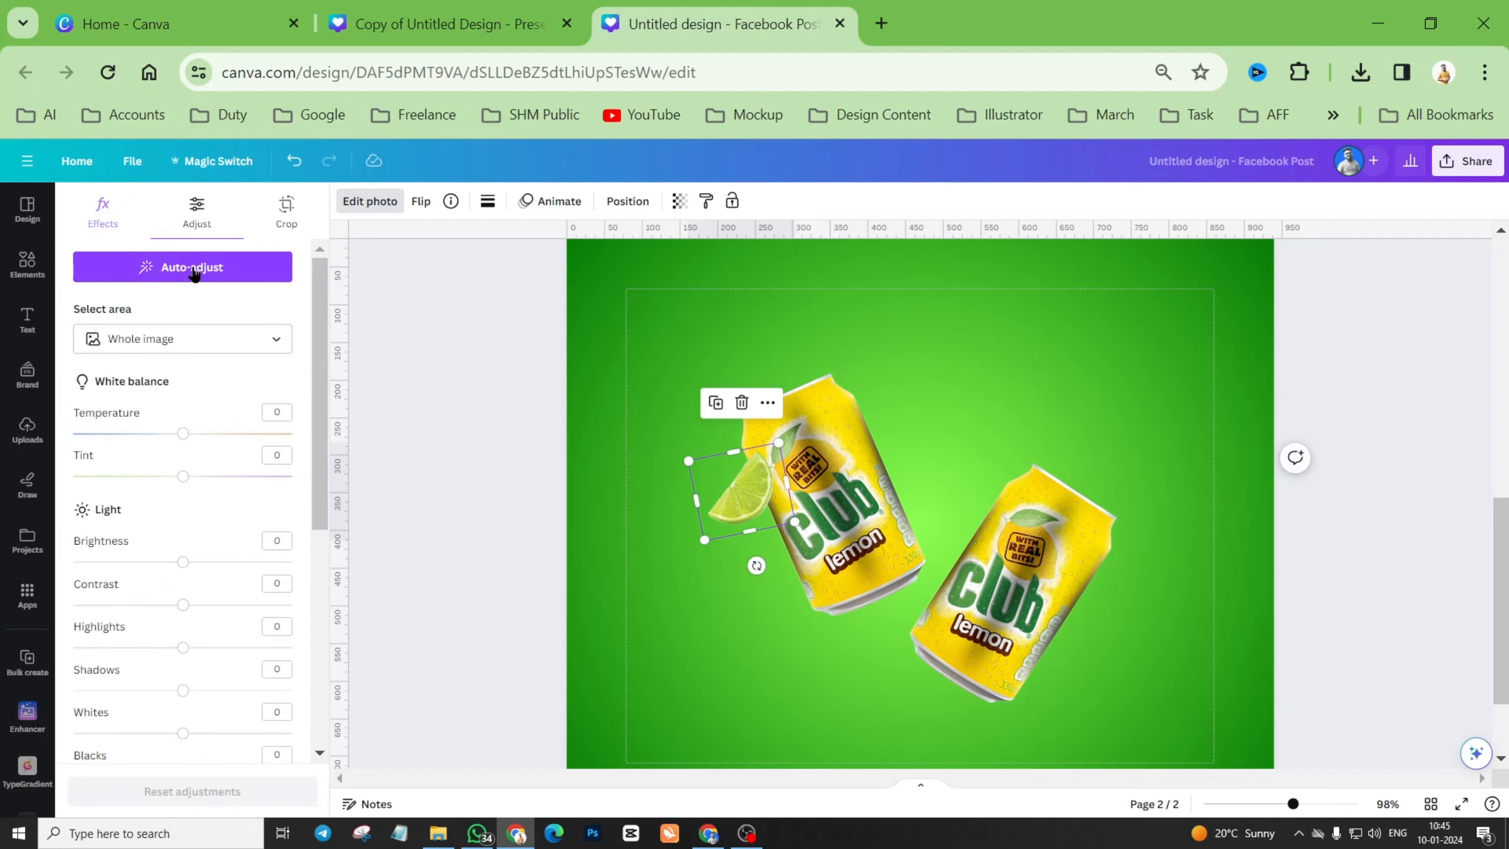
pyautogui.scroll(-2, 169, 621)
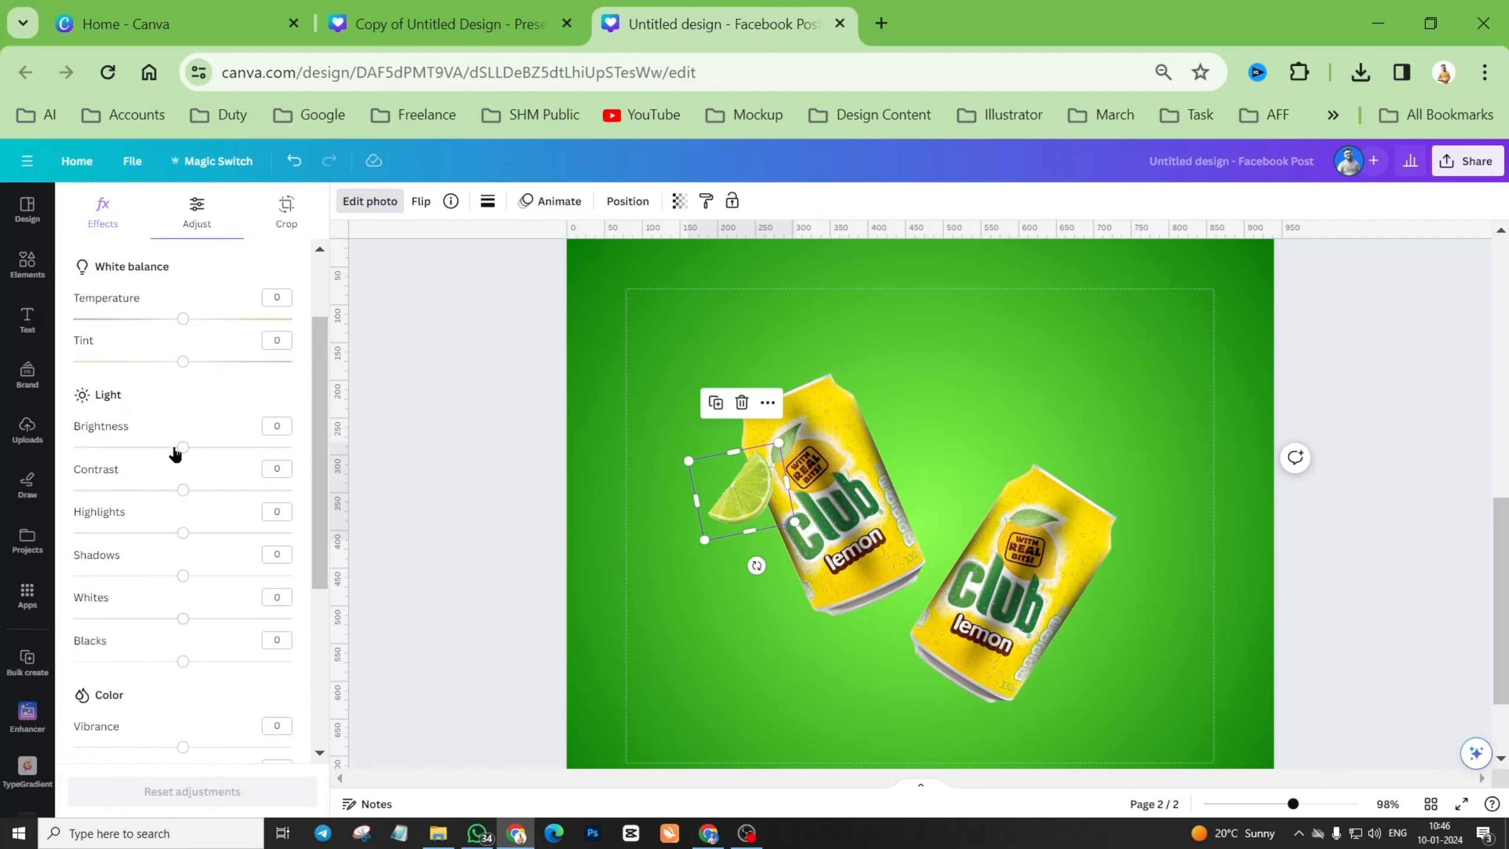
pyautogui.moveTo(184, 453); pyautogui.dragTo(207, 492)
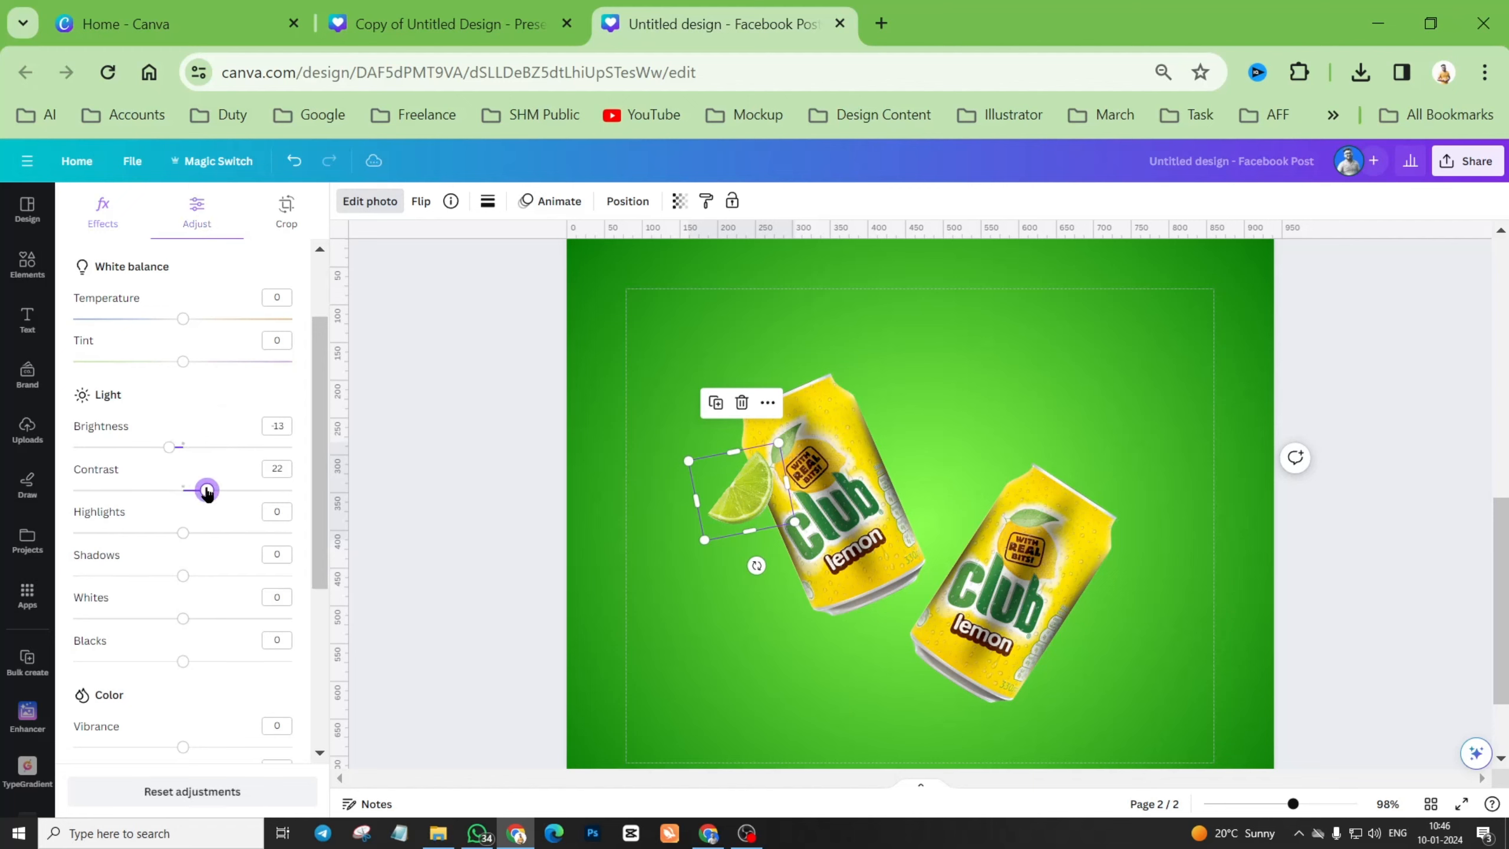
pyautogui.scroll(-4, 208, 519)
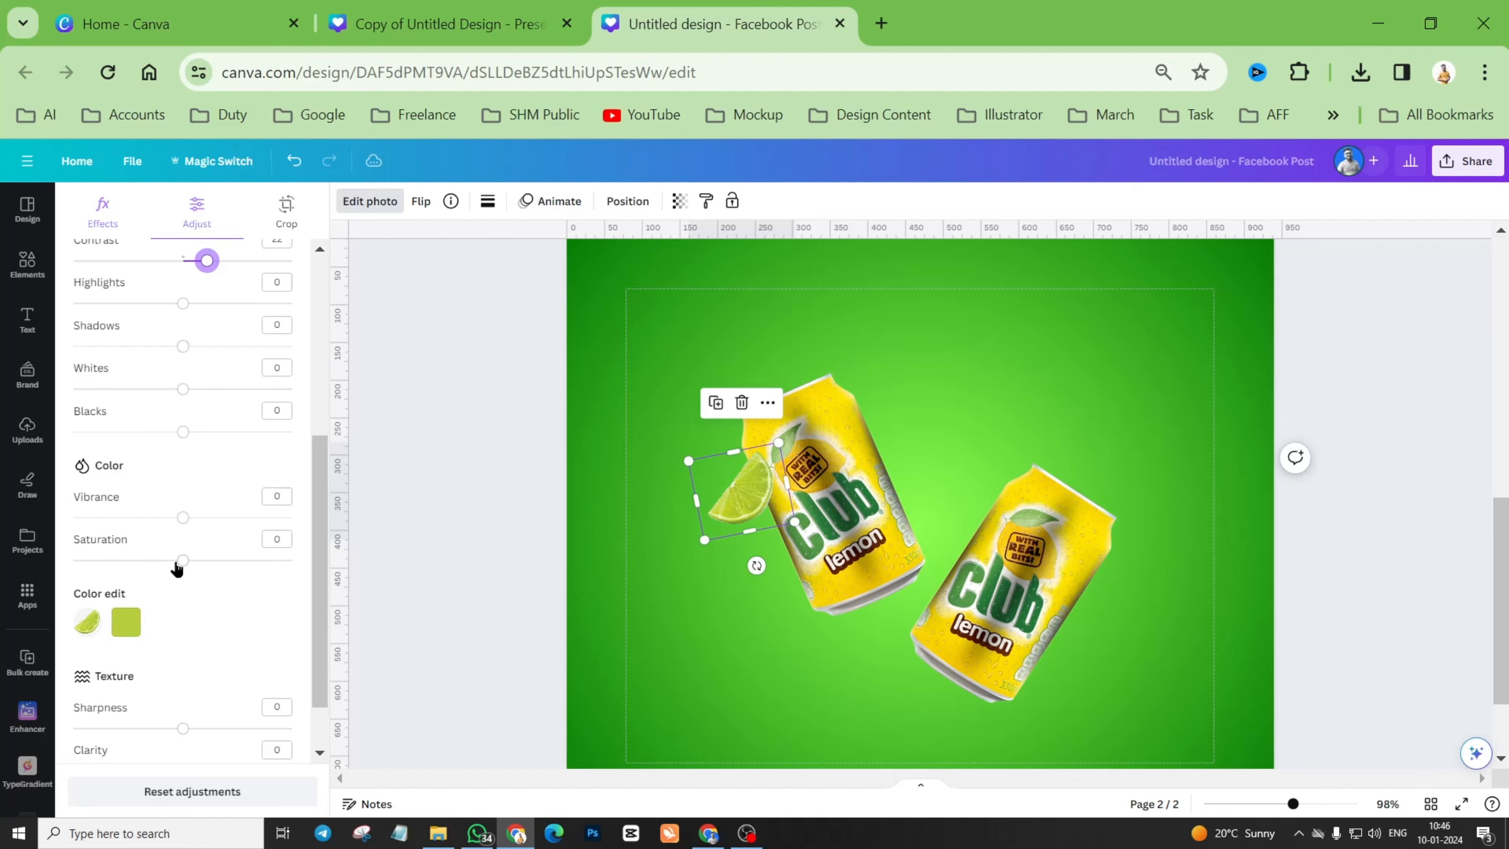
pyautogui.moveTo(177, 568); pyautogui.dragTo(258, 576)
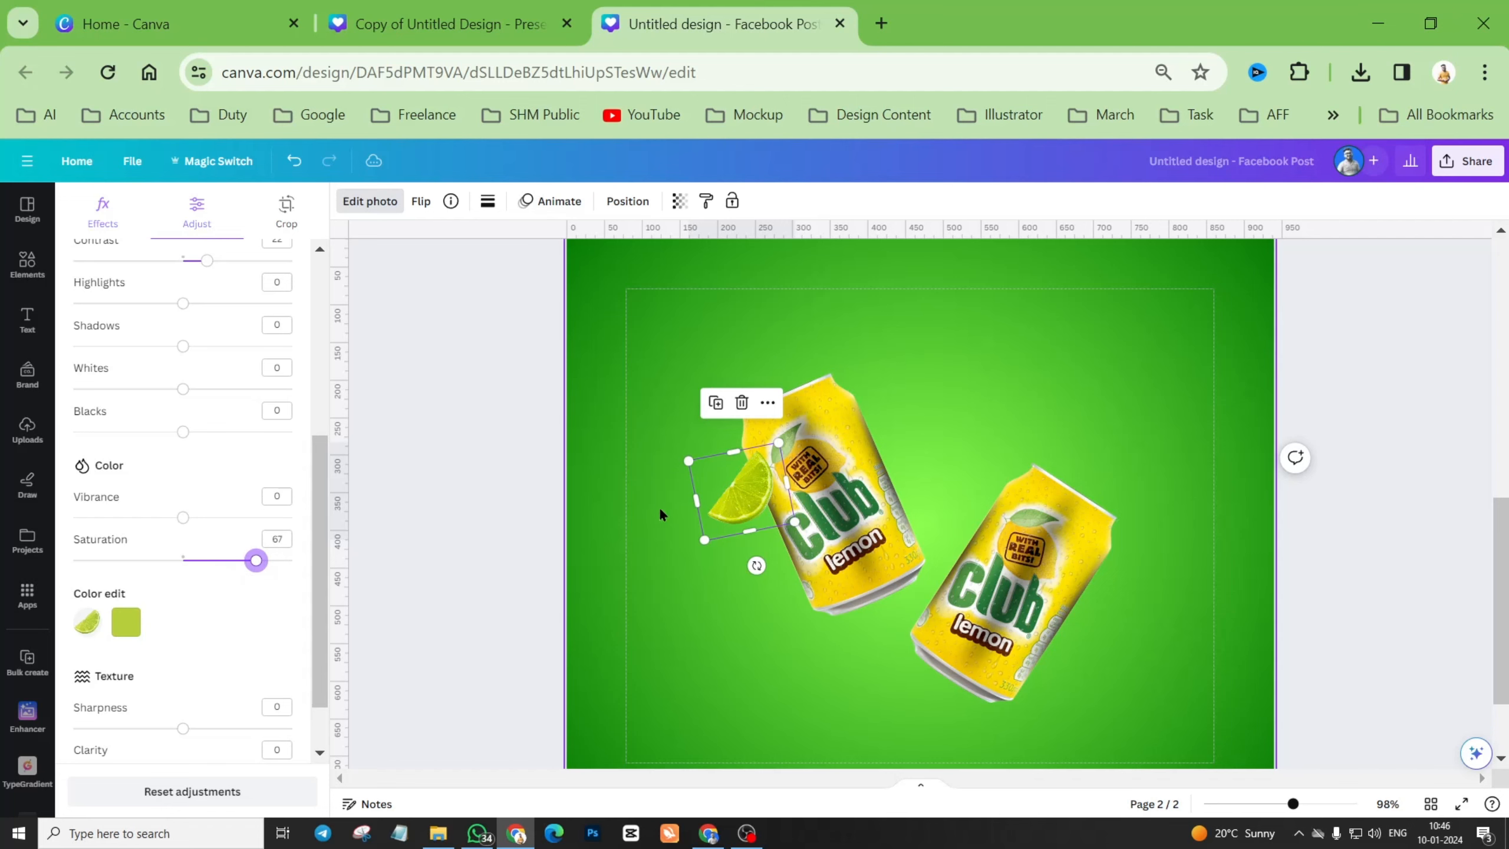
pyautogui.scroll(5, 956, 433)
pyautogui.scroll(-5, 1024, 453)
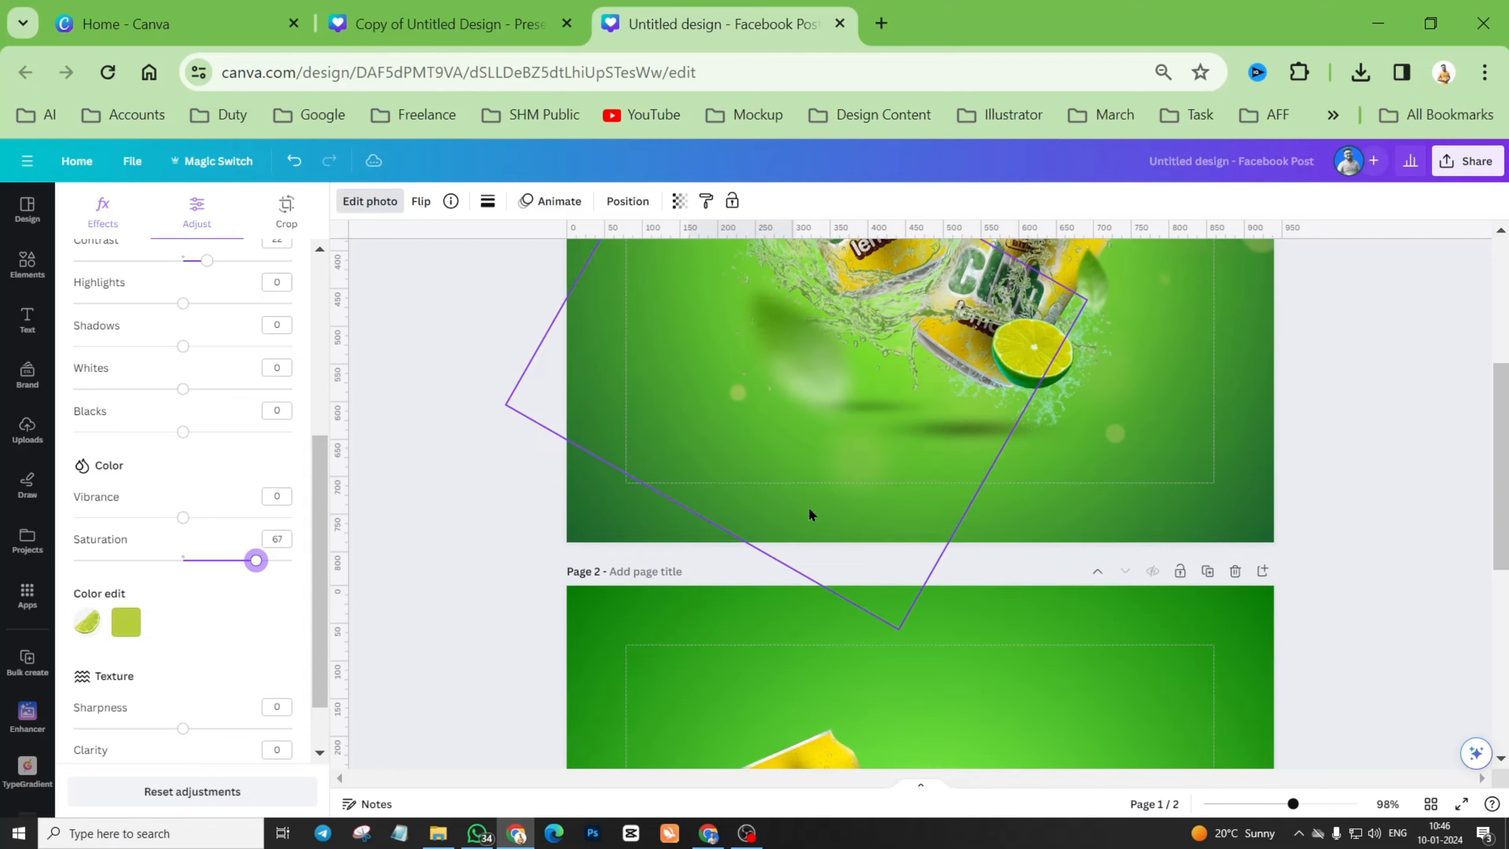
# Insert the uploaded halved lime photo with the blue background and crop away the empty area to the right of the lime.
pyautogui.click(27, 429)
pyautogui.click(130, 455)
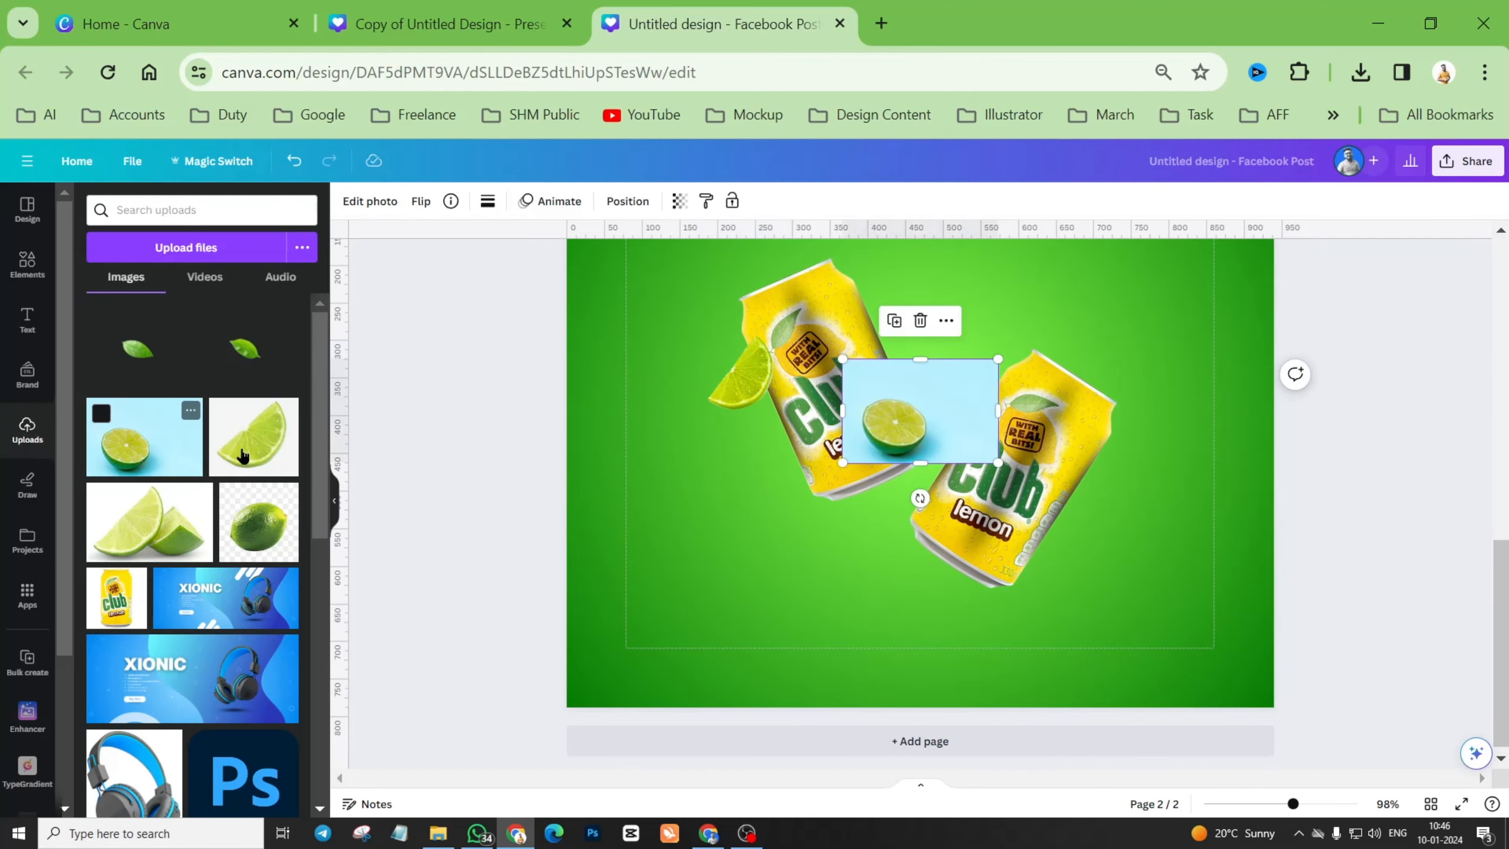
pyautogui.moveTo(997, 419); pyautogui.dragTo(938, 427)
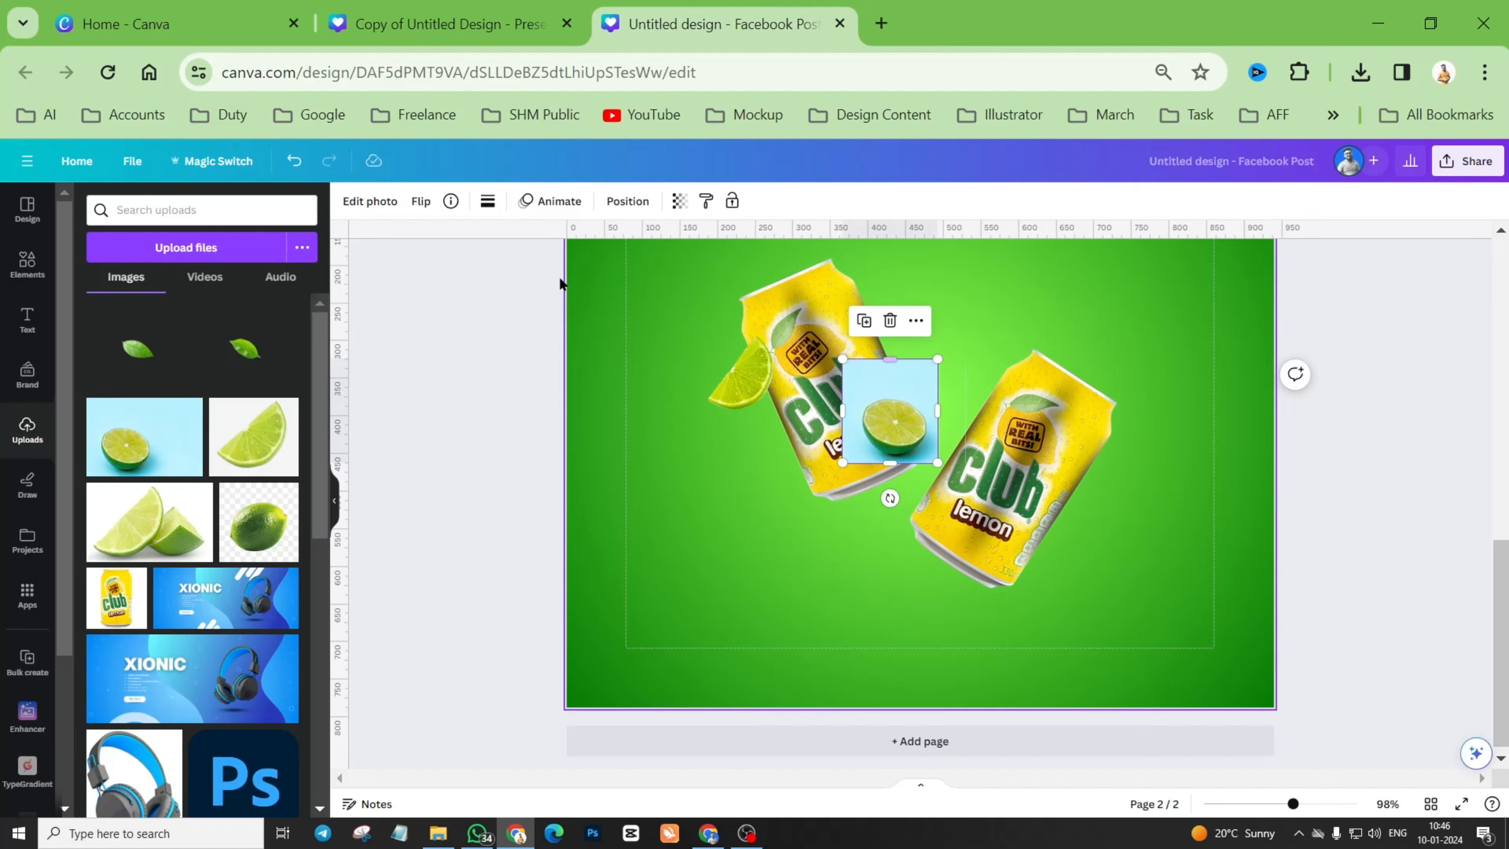
# Remove the halved lime's background, enlarge it slightly and place it over the lower right edge of the right can.
pyautogui.click(364, 208)
pyautogui.click(107, 316)
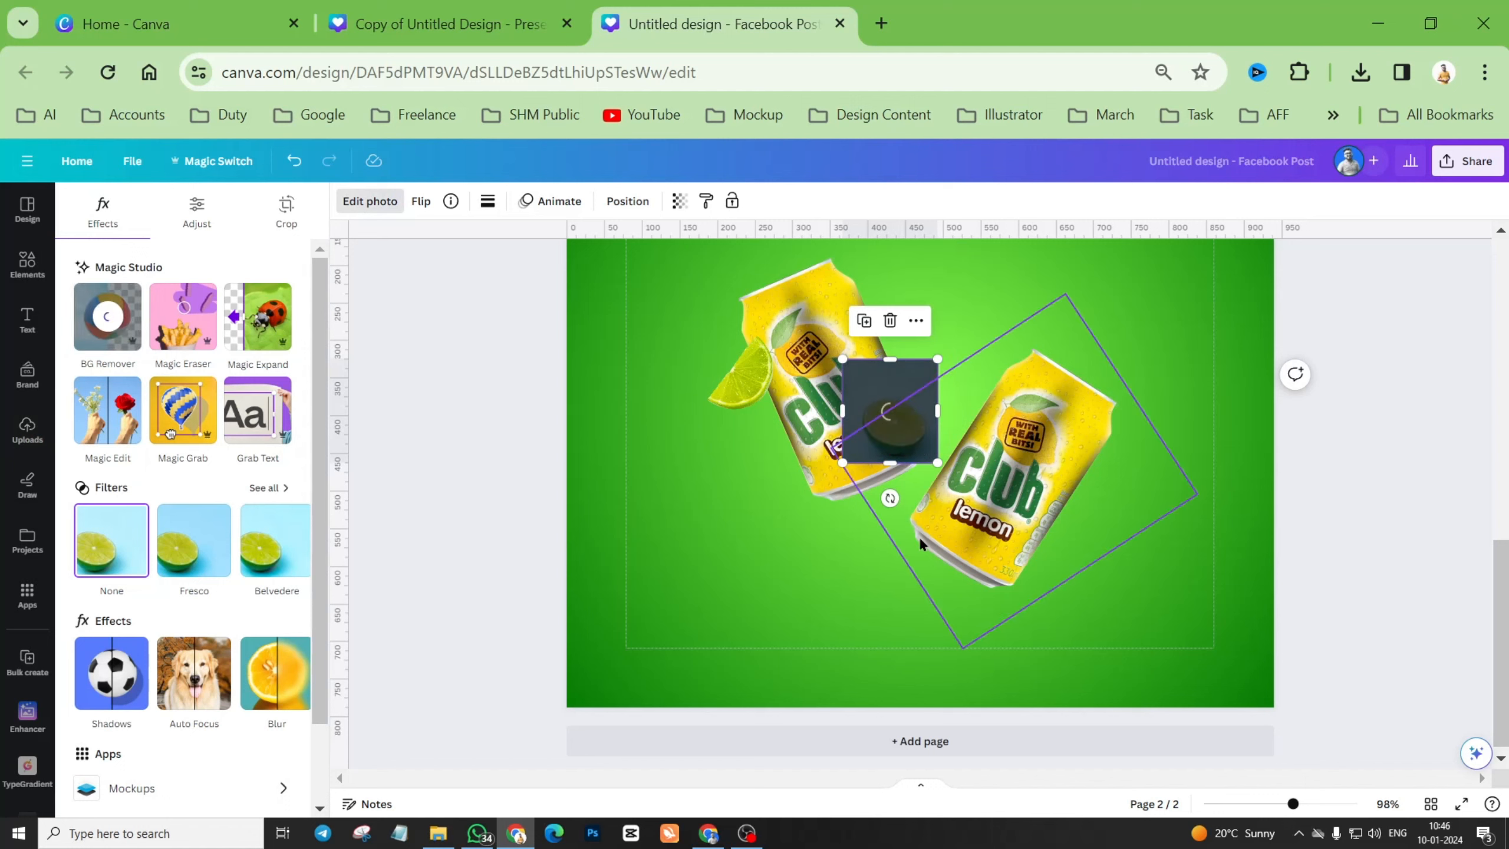
pyautogui.moveTo(900, 445); pyautogui.dragTo(896, 588)
pyautogui.moveTo(931, 499); pyautogui.dragTo(977, 453)
pyautogui.moveTo(934, 561); pyautogui.dragTo(1042, 545)
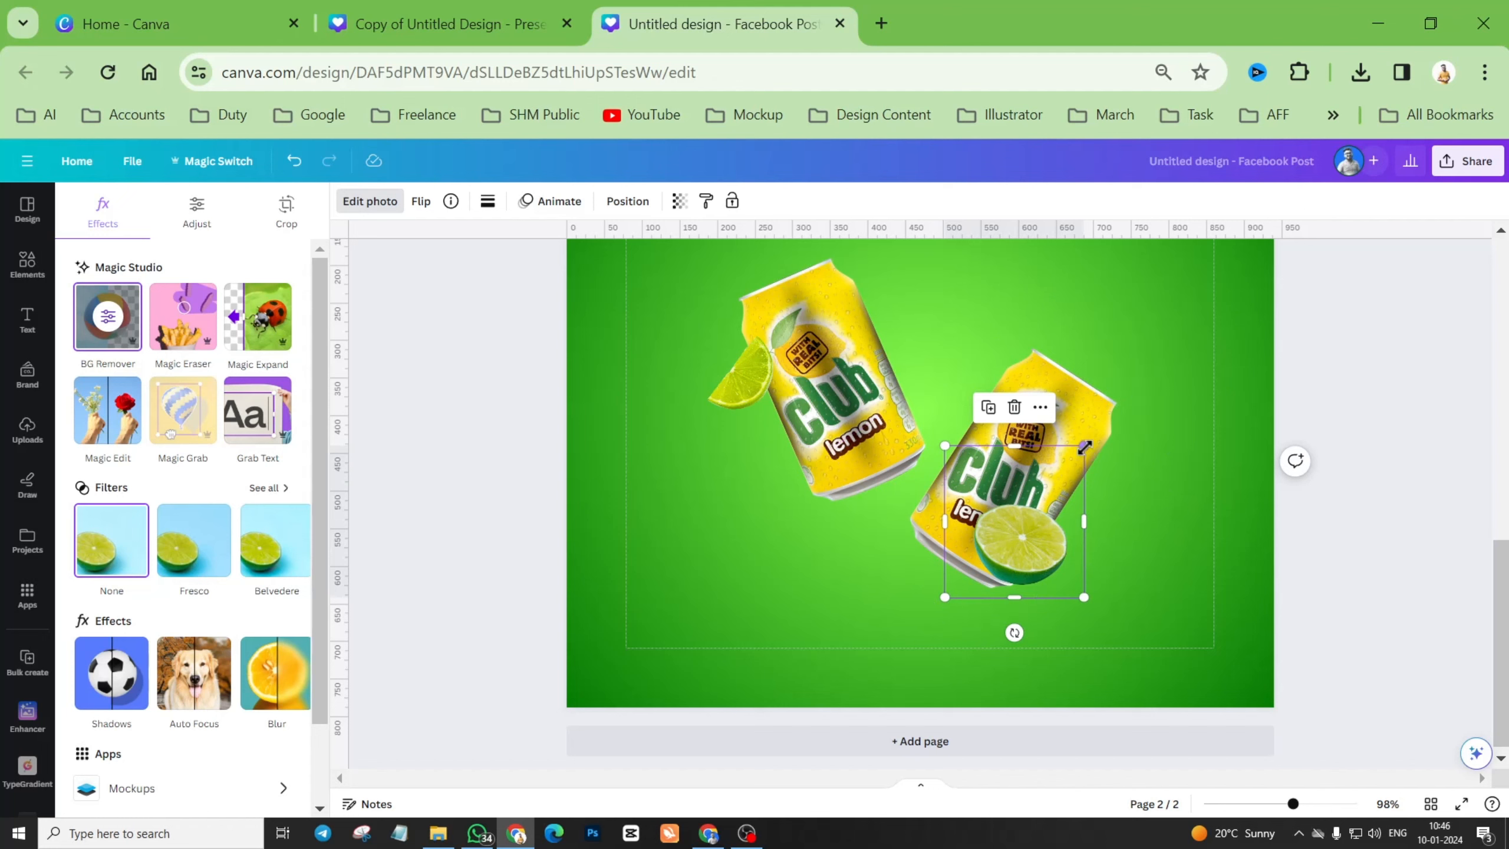
pyautogui.moveTo(1084, 448); pyautogui.dragTo(1074, 476)
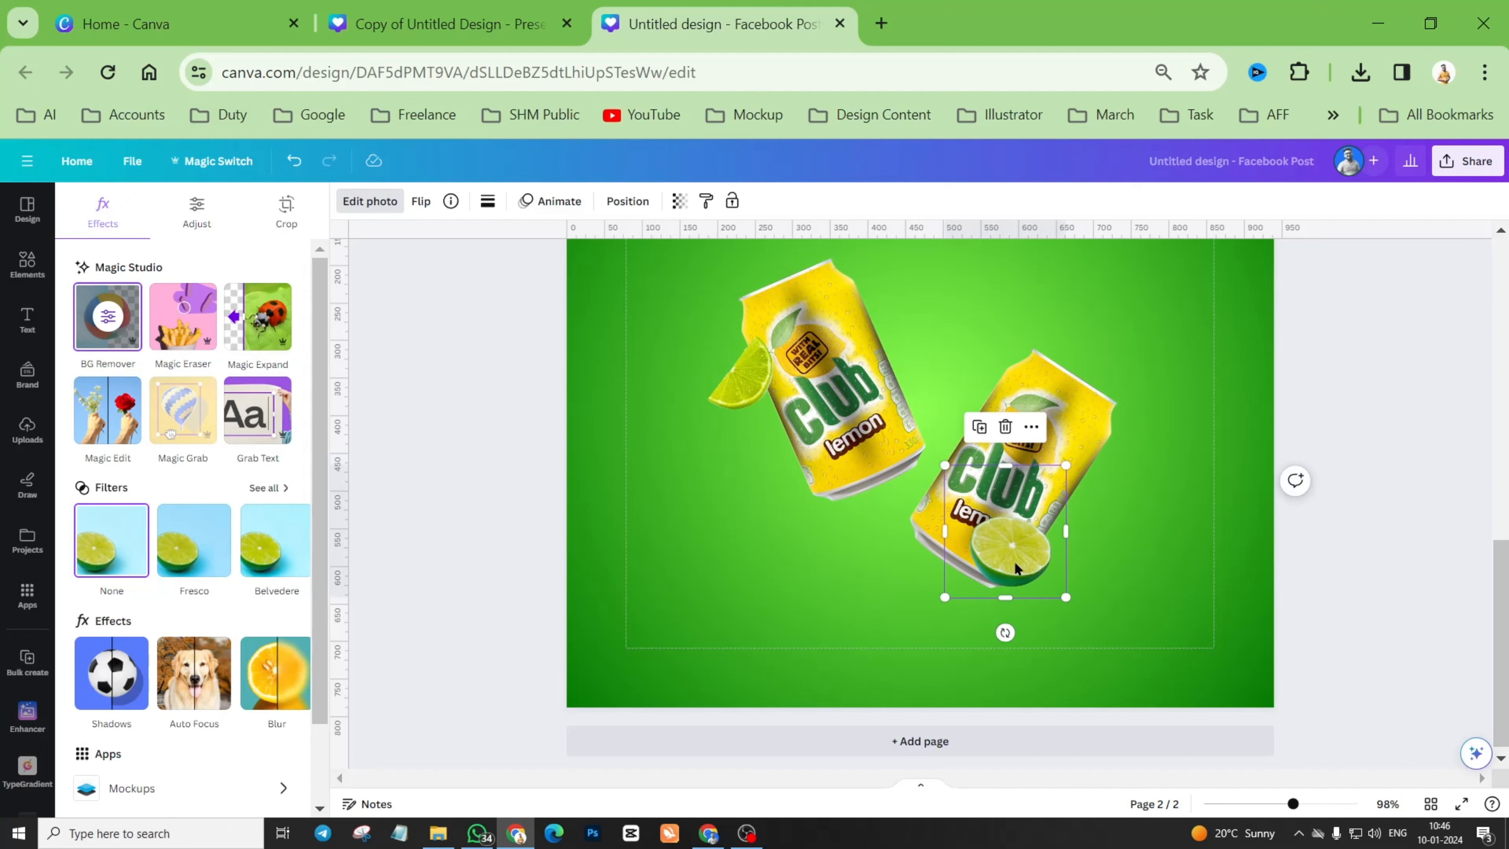
pyautogui.moveTo(1014, 568); pyautogui.dragTo(1024, 560)
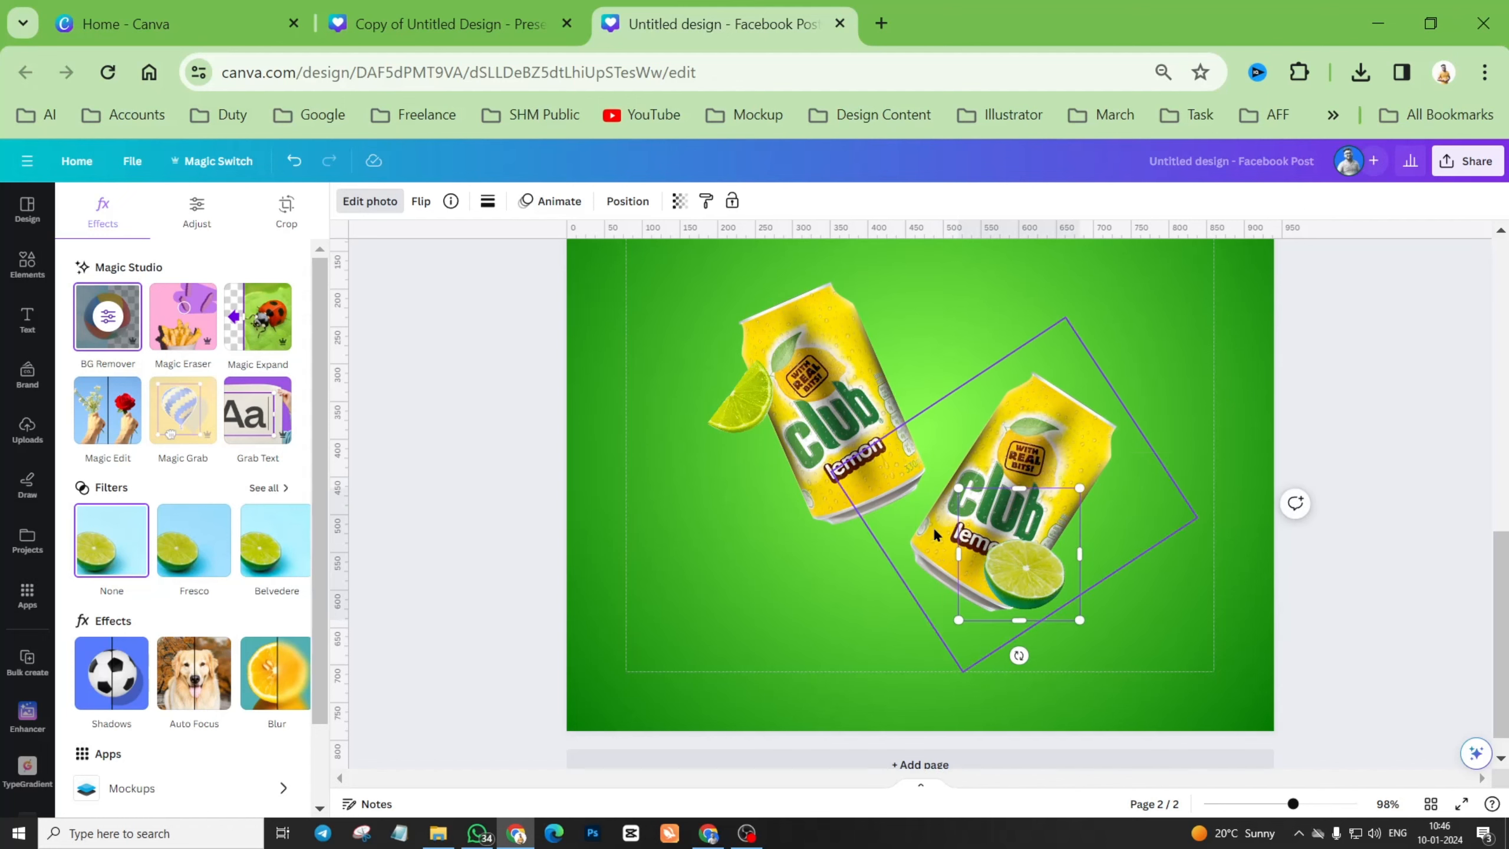
# Shift the right can and halved lime together slightly following page 1, and nudge the lime toward the can's outer edge.
pyautogui.scroll(6, 934, 527)
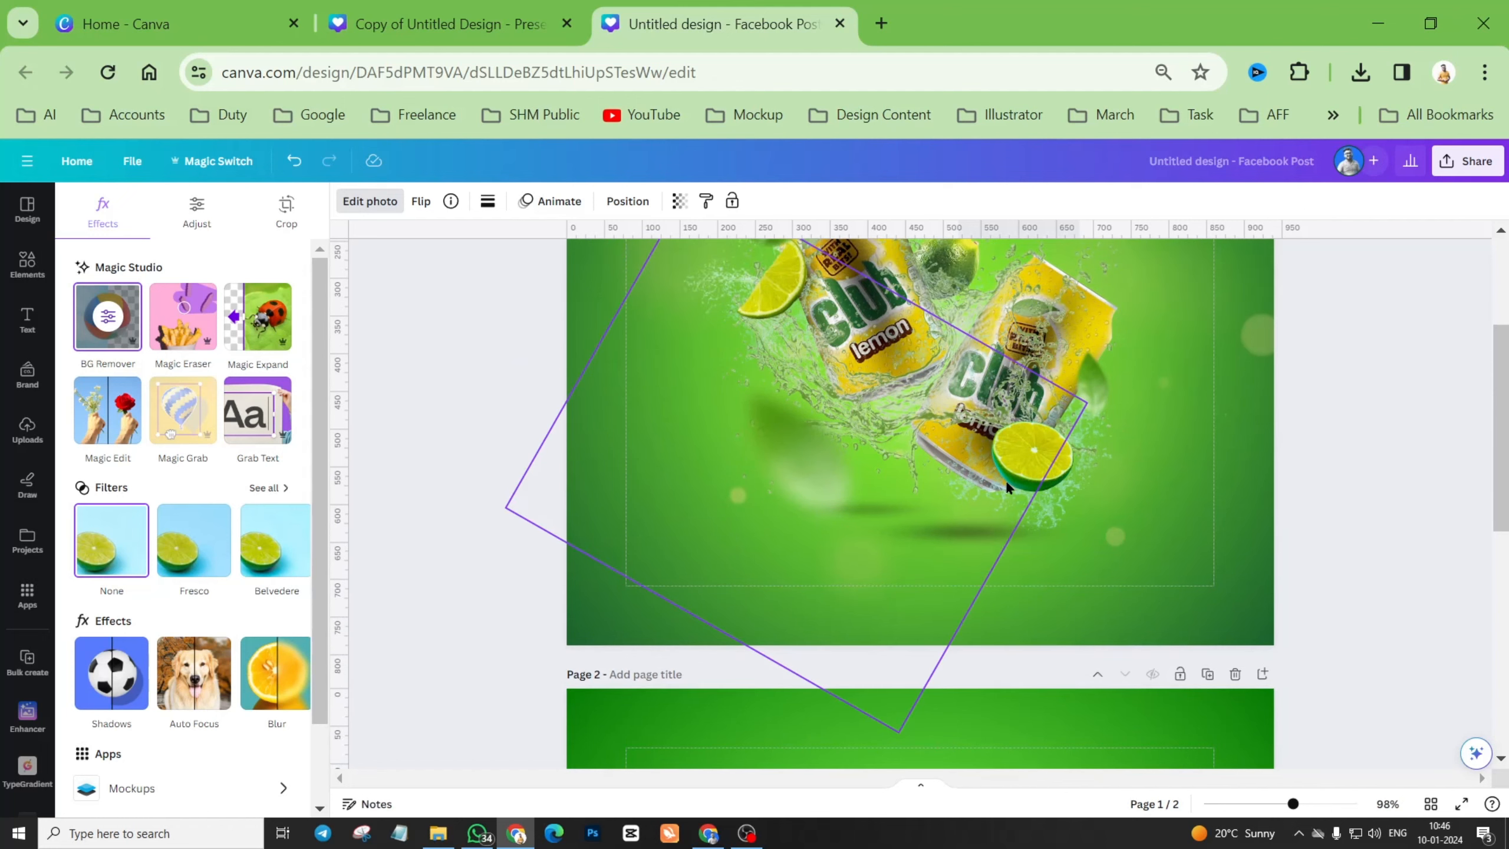
pyautogui.scroll(-6, 1005, 482)
pyautogui.moveTo(1034, 640)
pyautogui.mouseDown()
pyautogui.moveTo(1021, 670)
pyautogui.moveTo(1008, 651)
pyautogui.mouseUp()
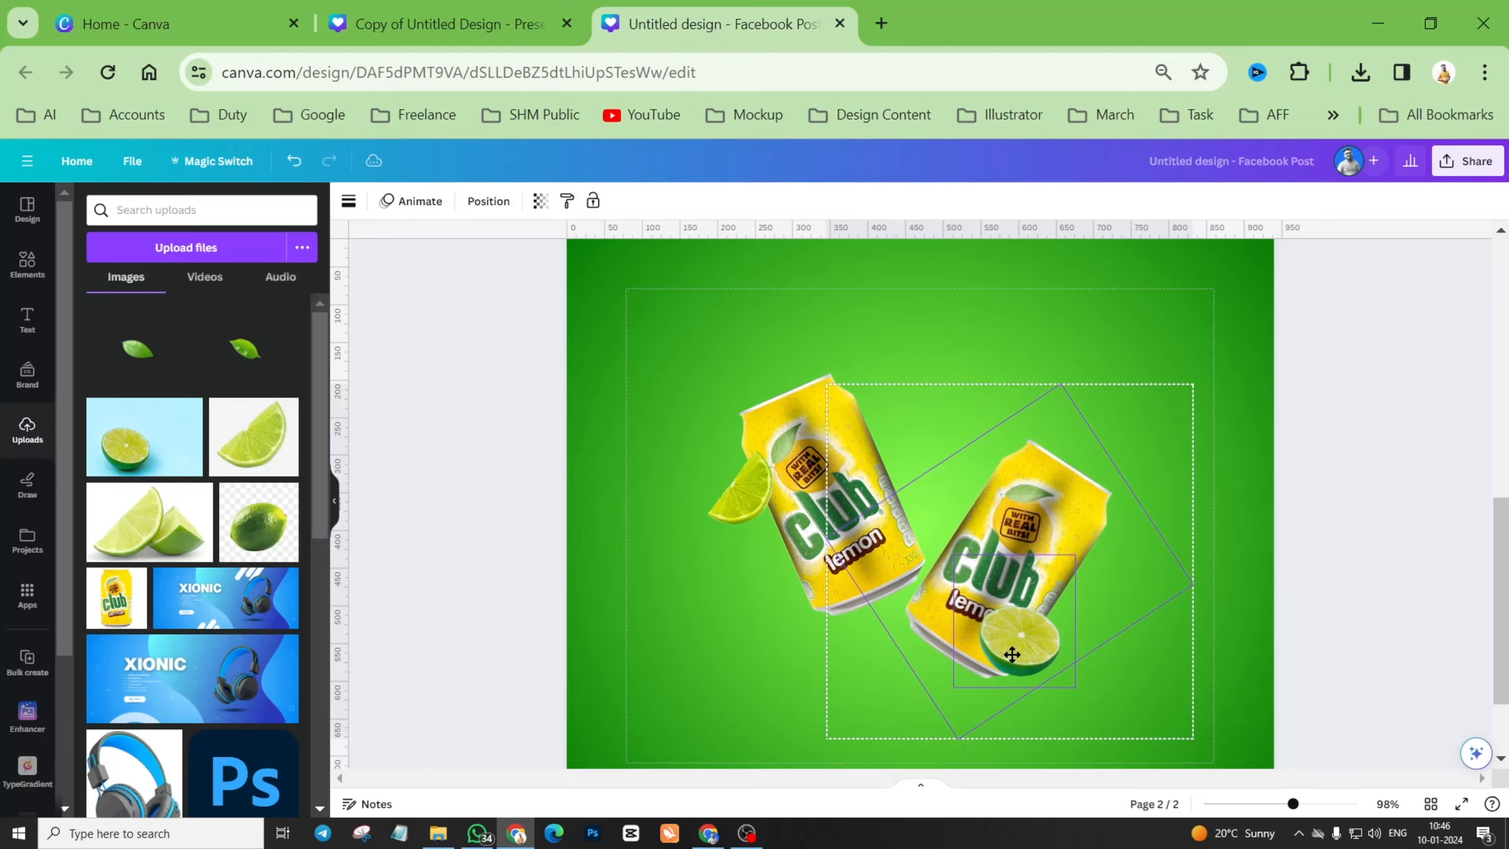
pyautogui.scroll(6, 1007, 564)
pyautogui.scroll(-6, 950, 609)
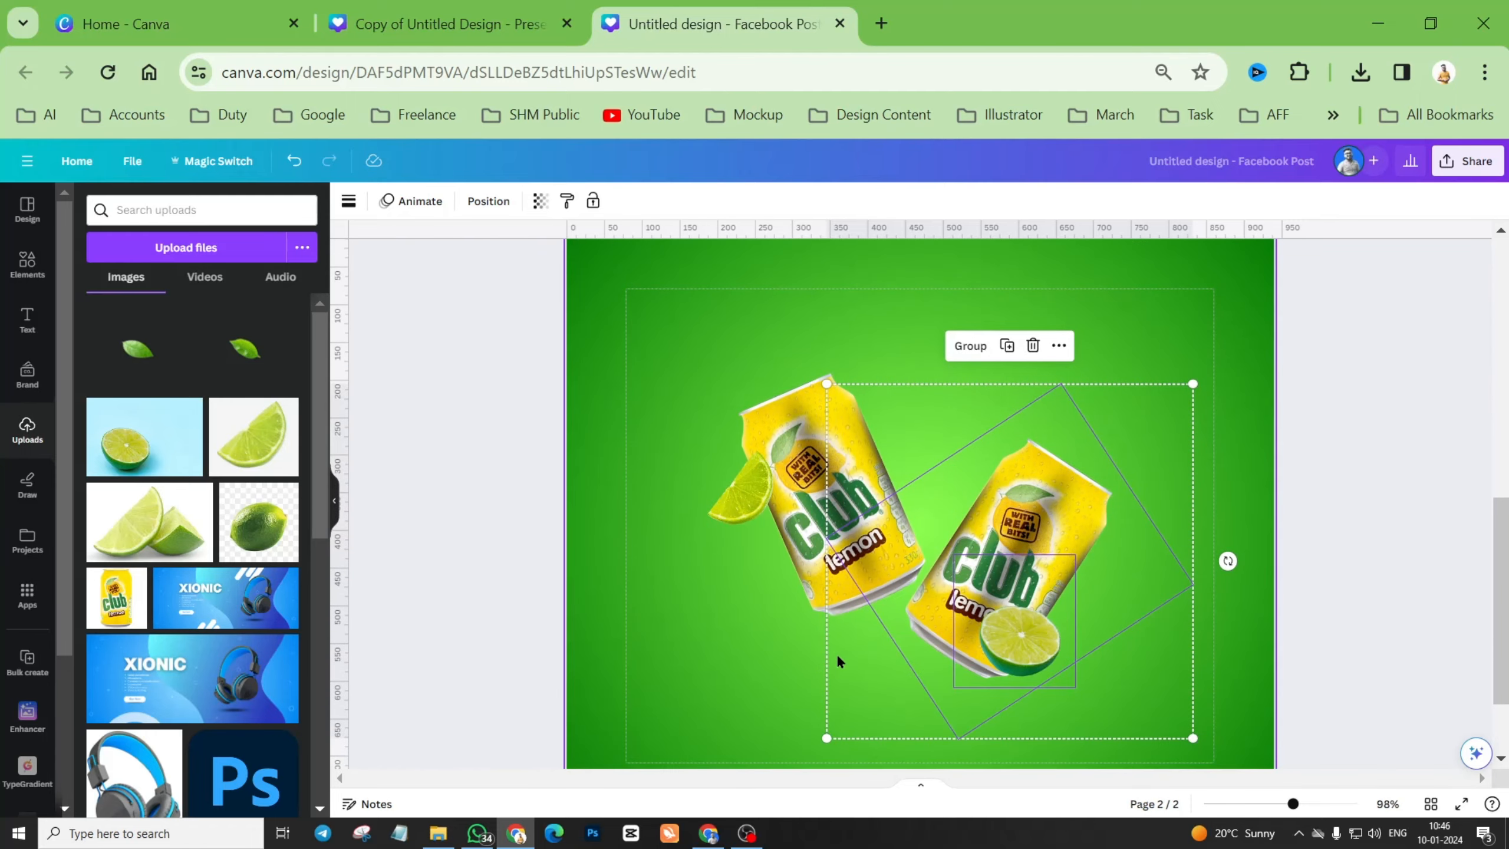
pyautogui.click(766, 660)
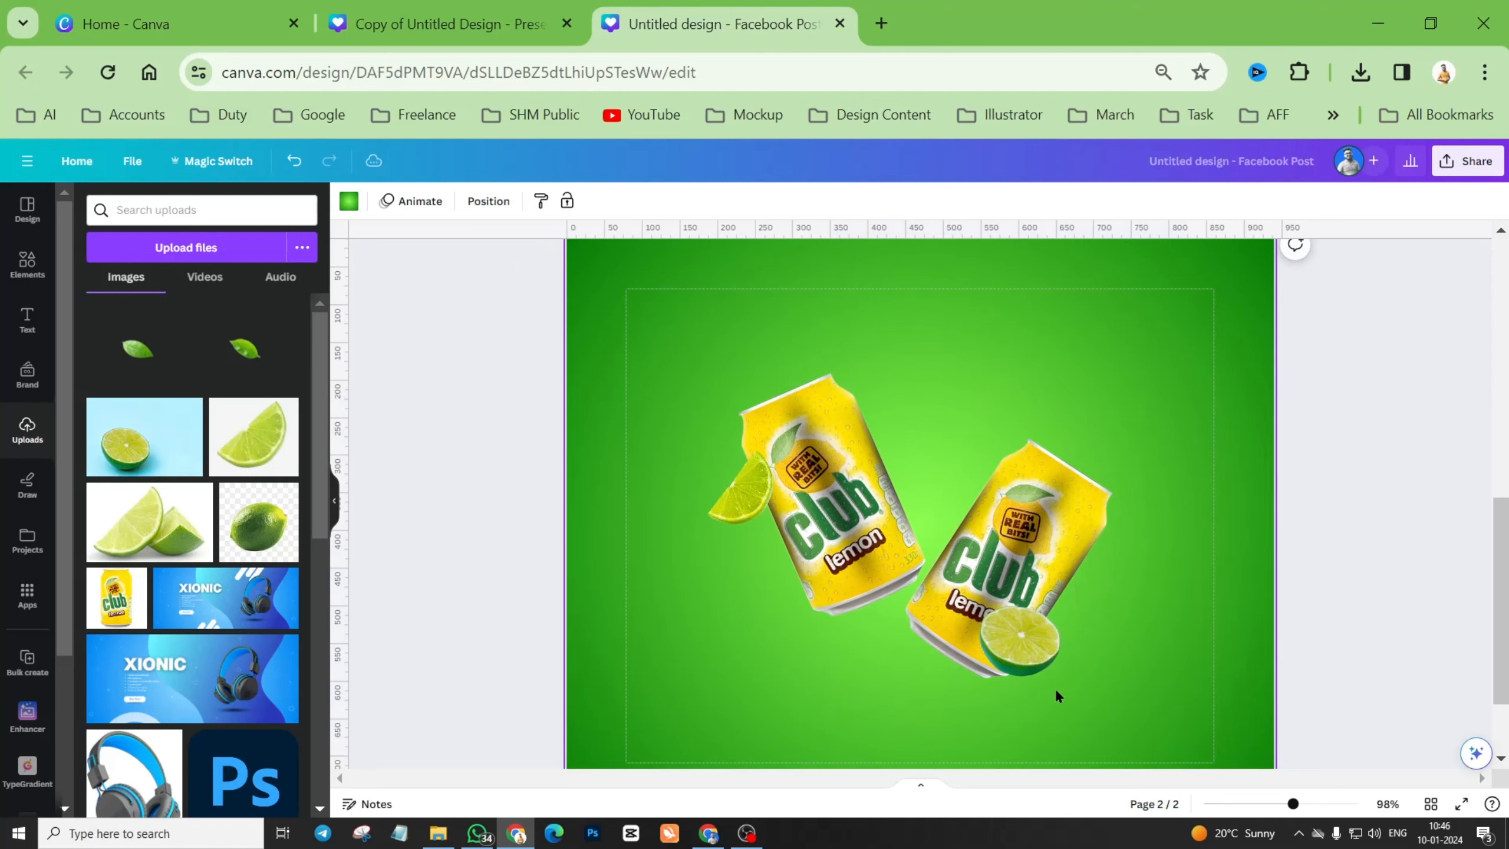
pyautogui.click(1034, 659)
pyautogui.moveTo(1034, 659); pyautogui.dragTo(1041, 652)
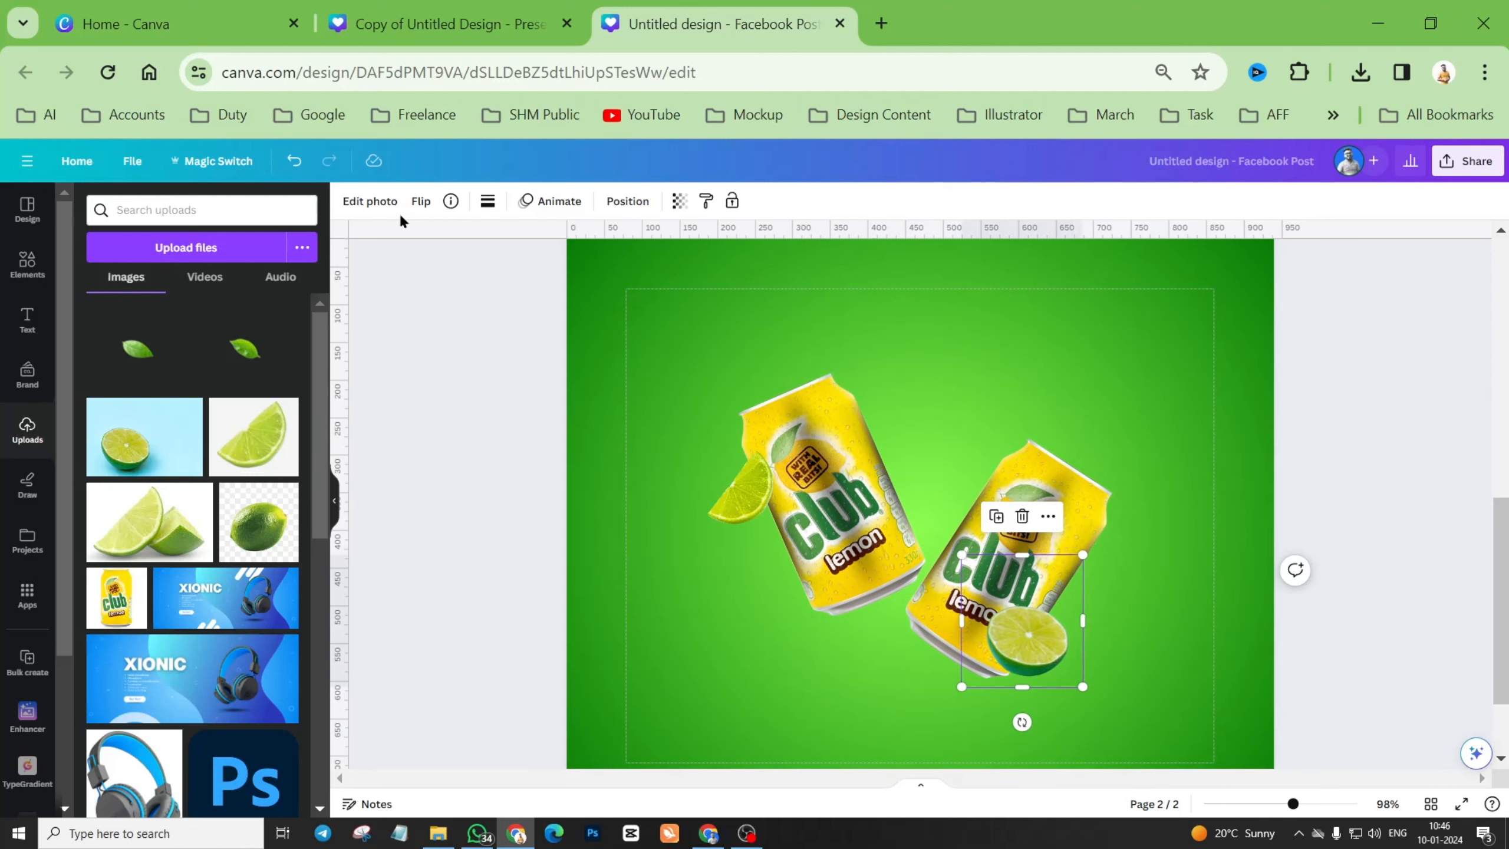
# Set the halved lime's brightness to -13 and raise its contrast and saturation for a more vivid look.
pyautogui.click(369, 202)
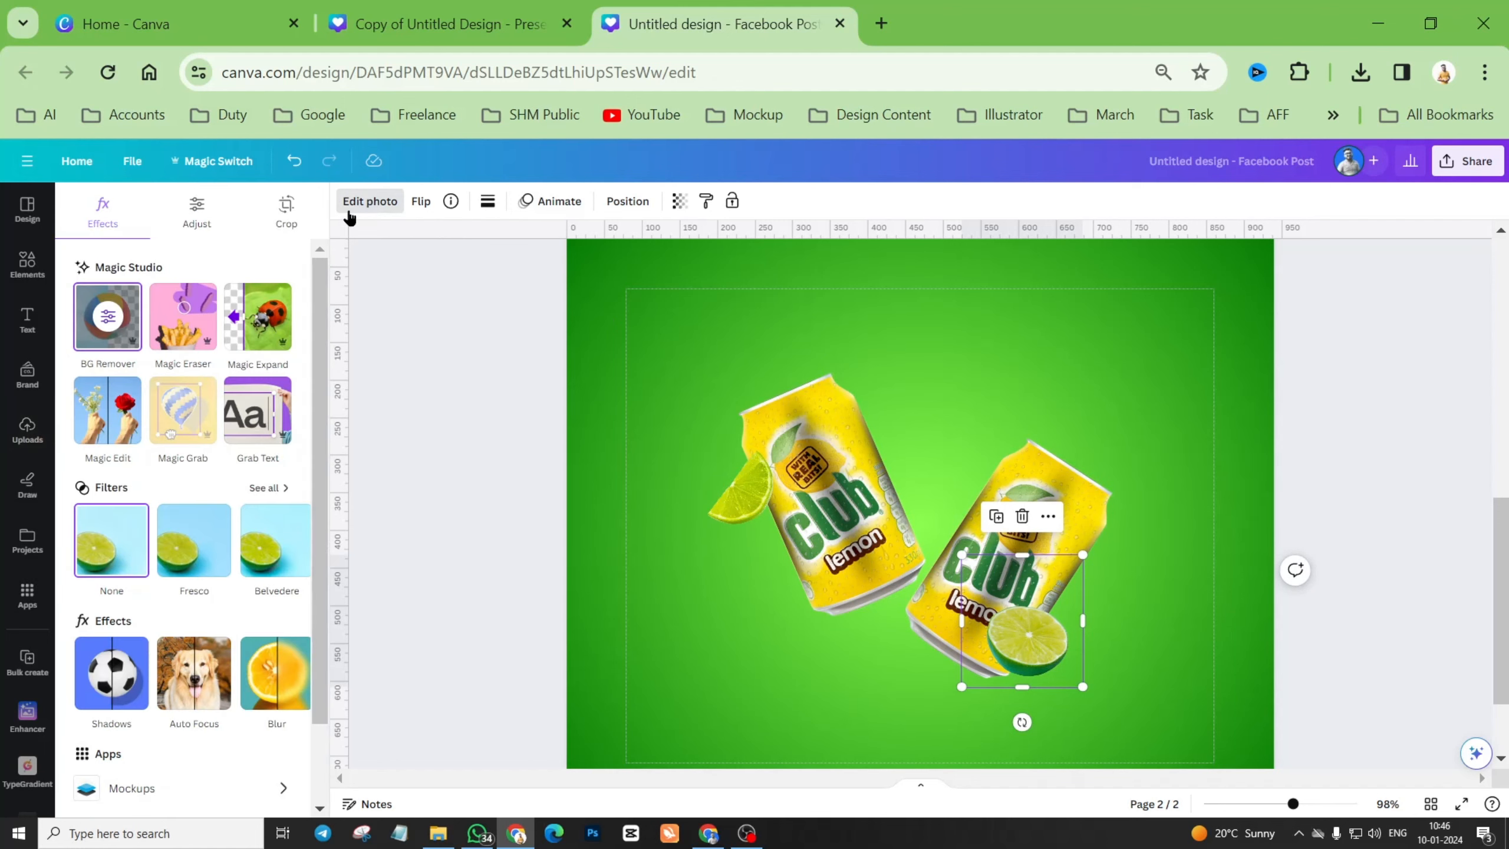
pyautogui.click(197, 214)
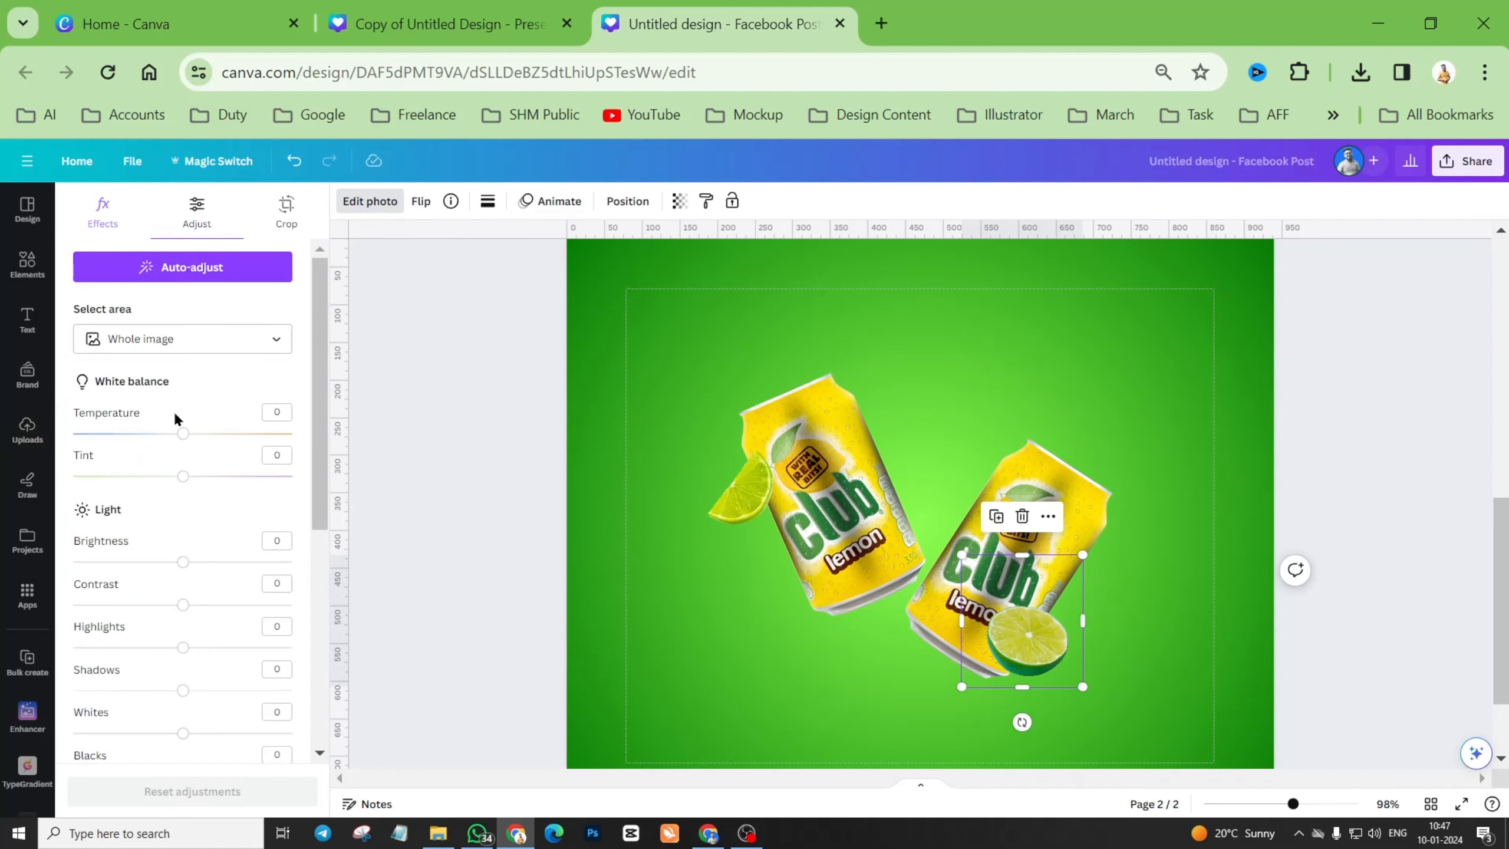
pyautogui.moveTo(177, 567); pyautogui.dragTo(170, 568)
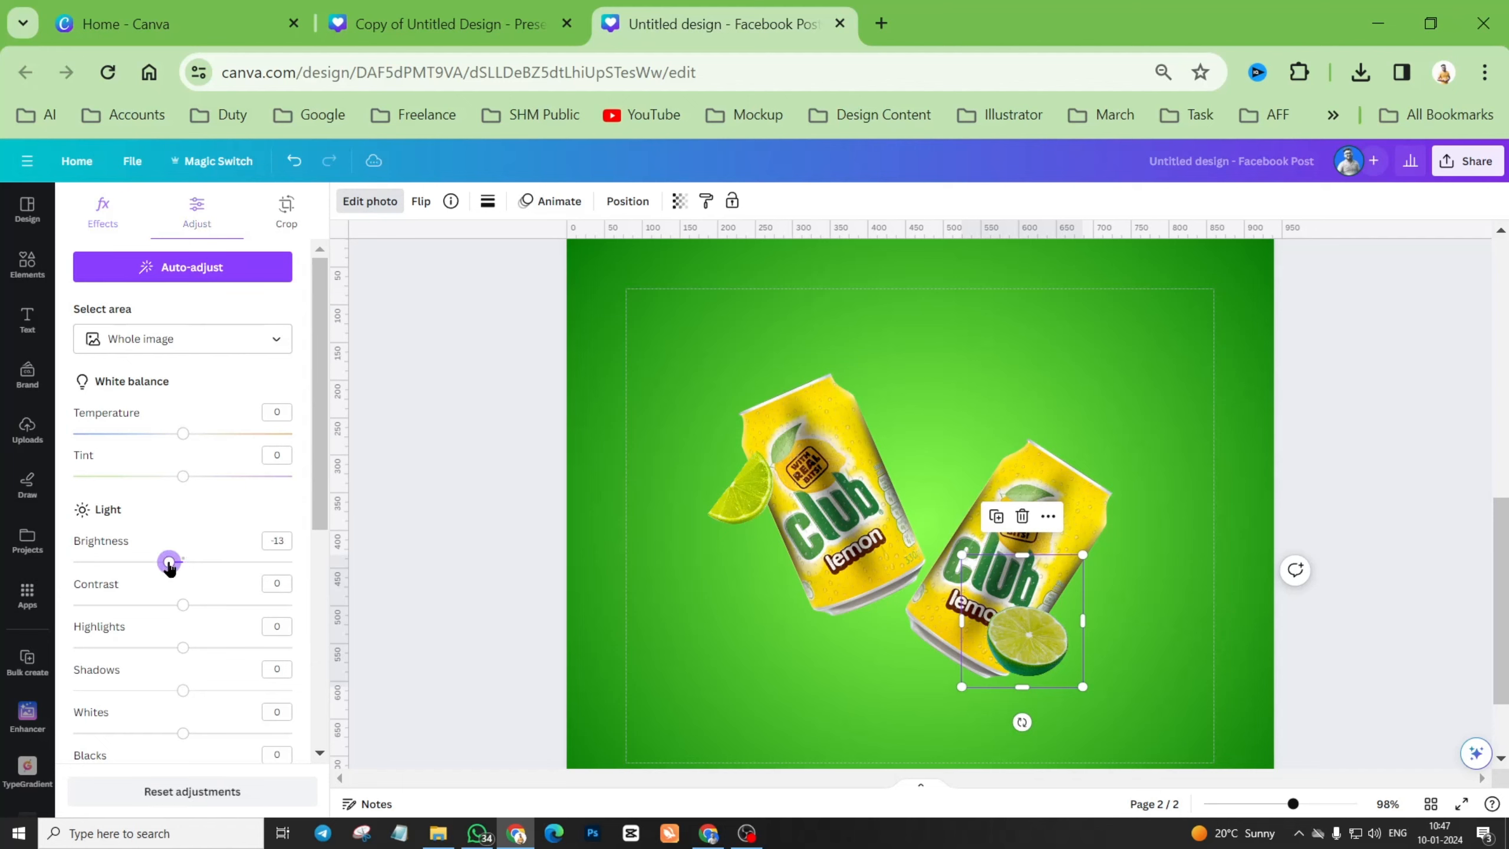
pyautogui.scroll(-4, 181, 594)
pyautogui.moveTo(182, 375); pyautogui.dragTo(230, 375)
pyautogui.scroll(-2, 201, 579)
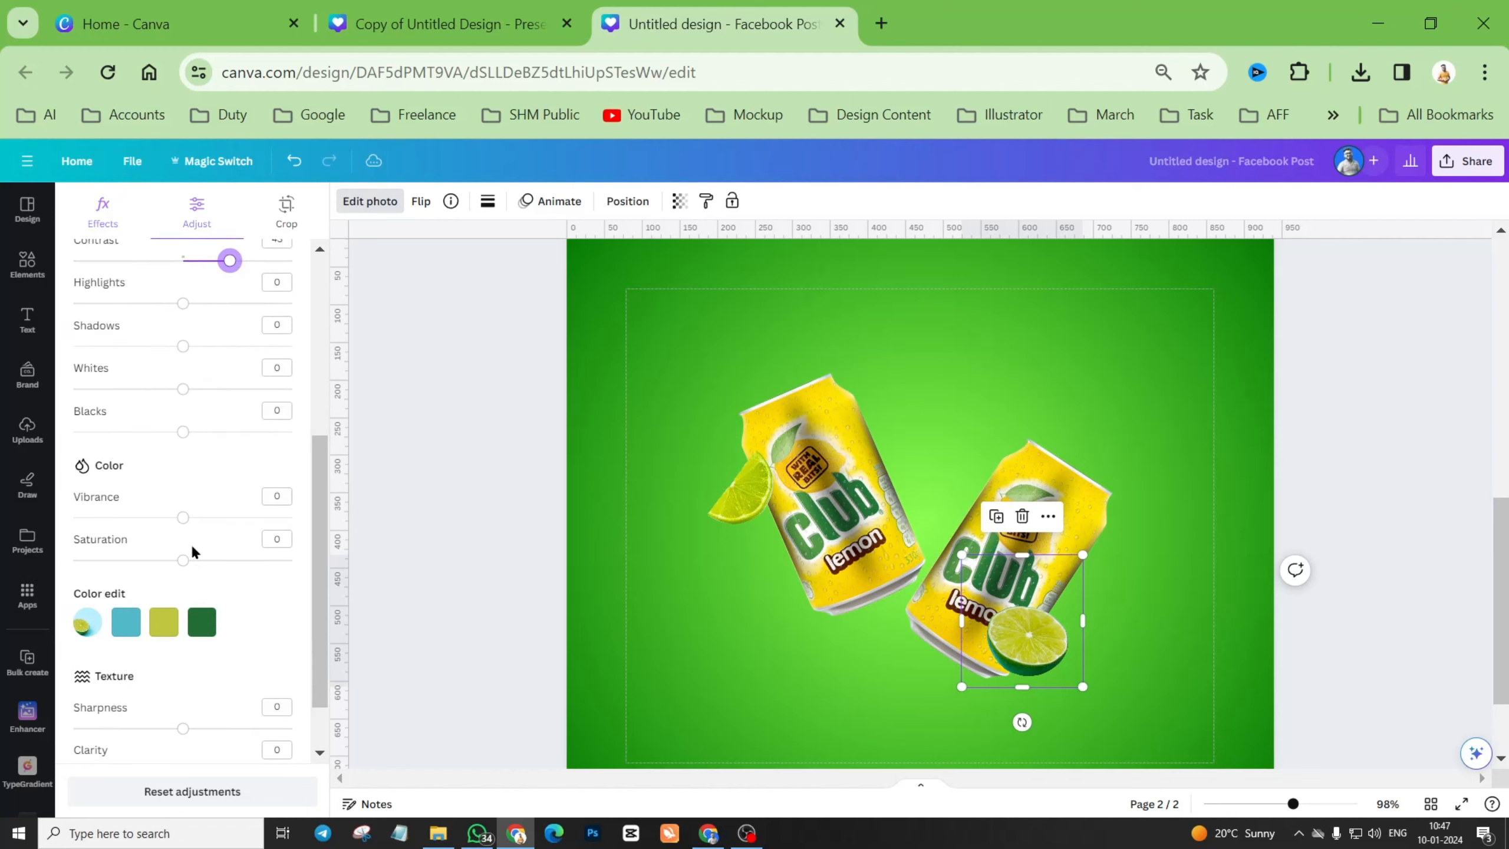
pyautogui.moveTo(183, 517); pyautogui.dragTo(240, 567)
pyautogui.click(1183, 421)
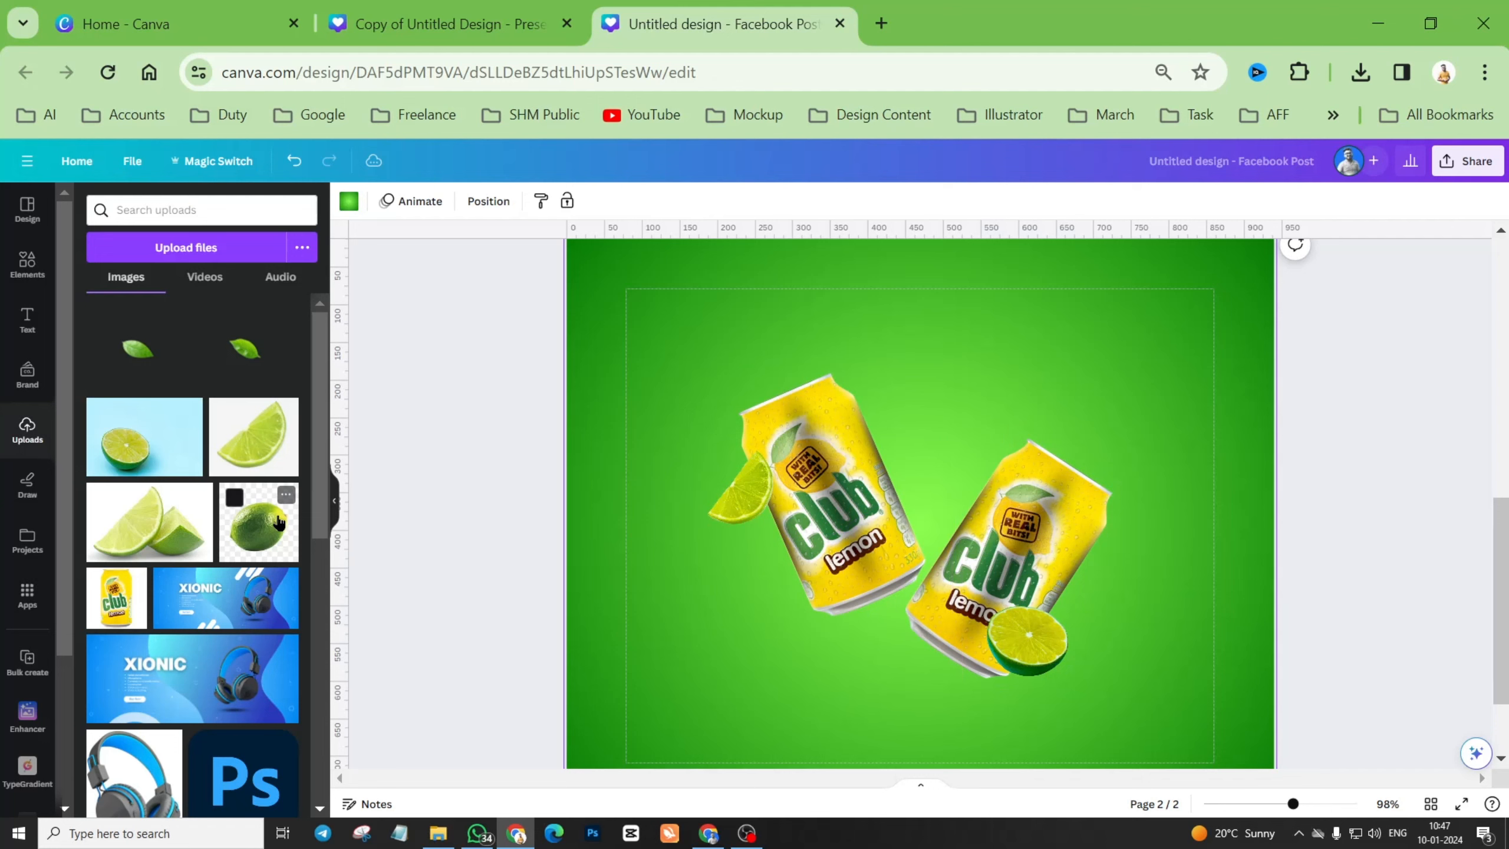
# Insert the uploaded whole lime photo on page 2, move it above the cans and remove its background.
pyautogui.click(266, 536)
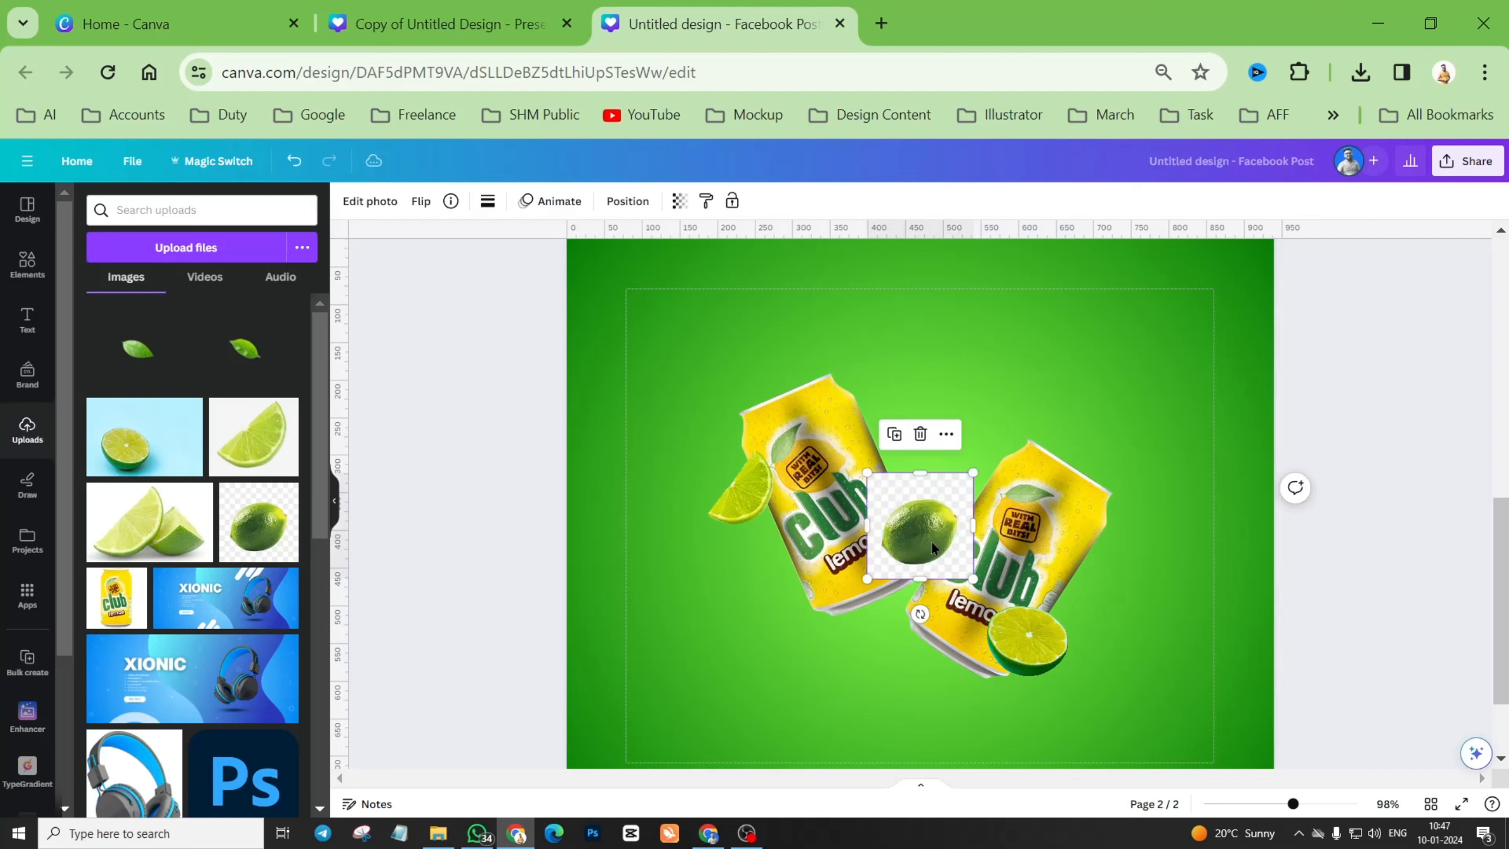
pyautogui.moveTo(920, 525); pyautogui.dragTo(919, 409)
pyautogui.click(369, 205)
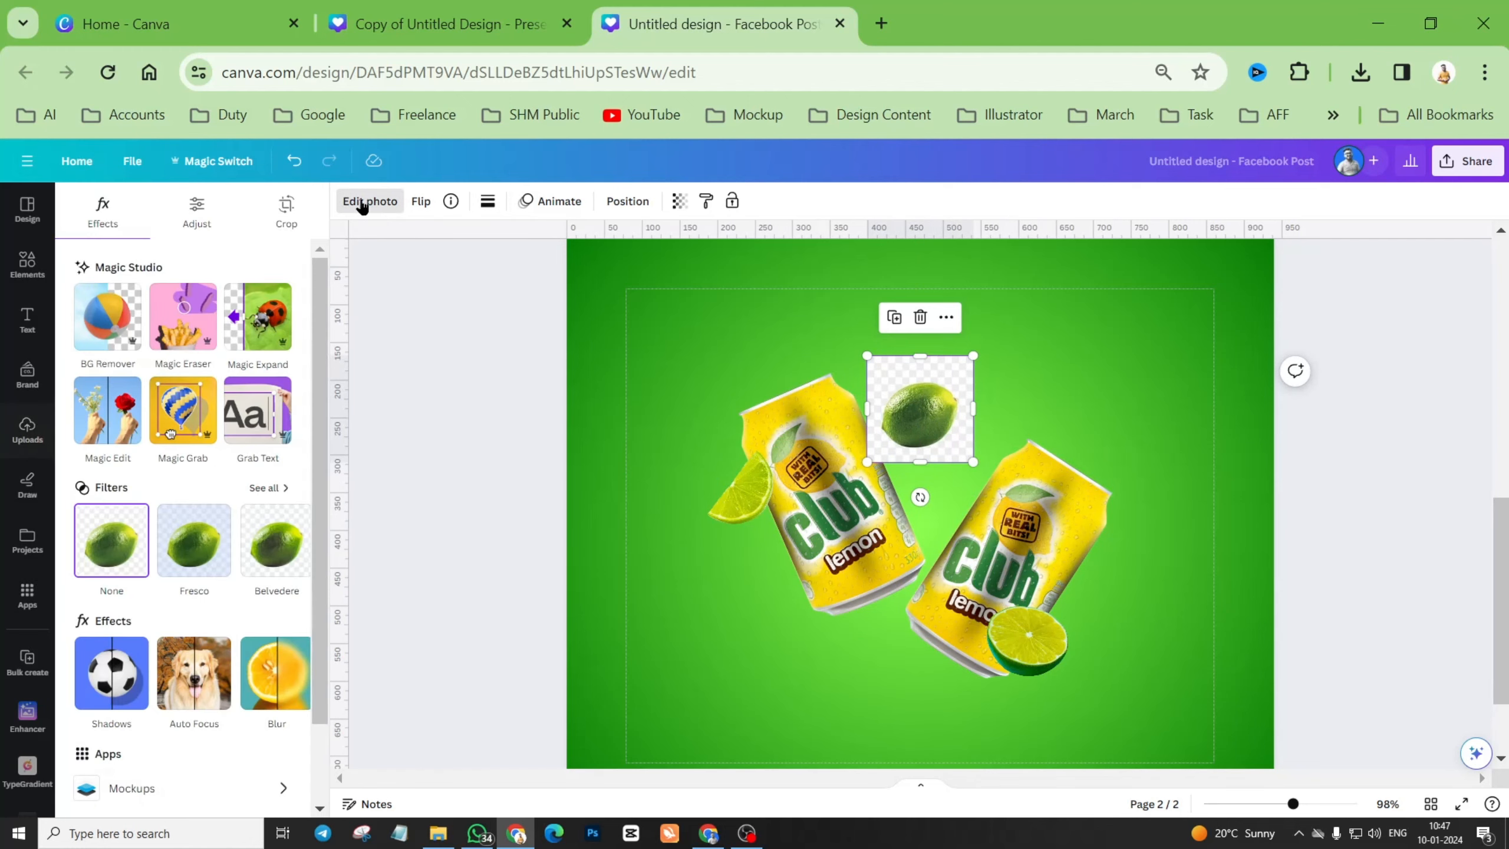
pyautogui.click(123, 320)
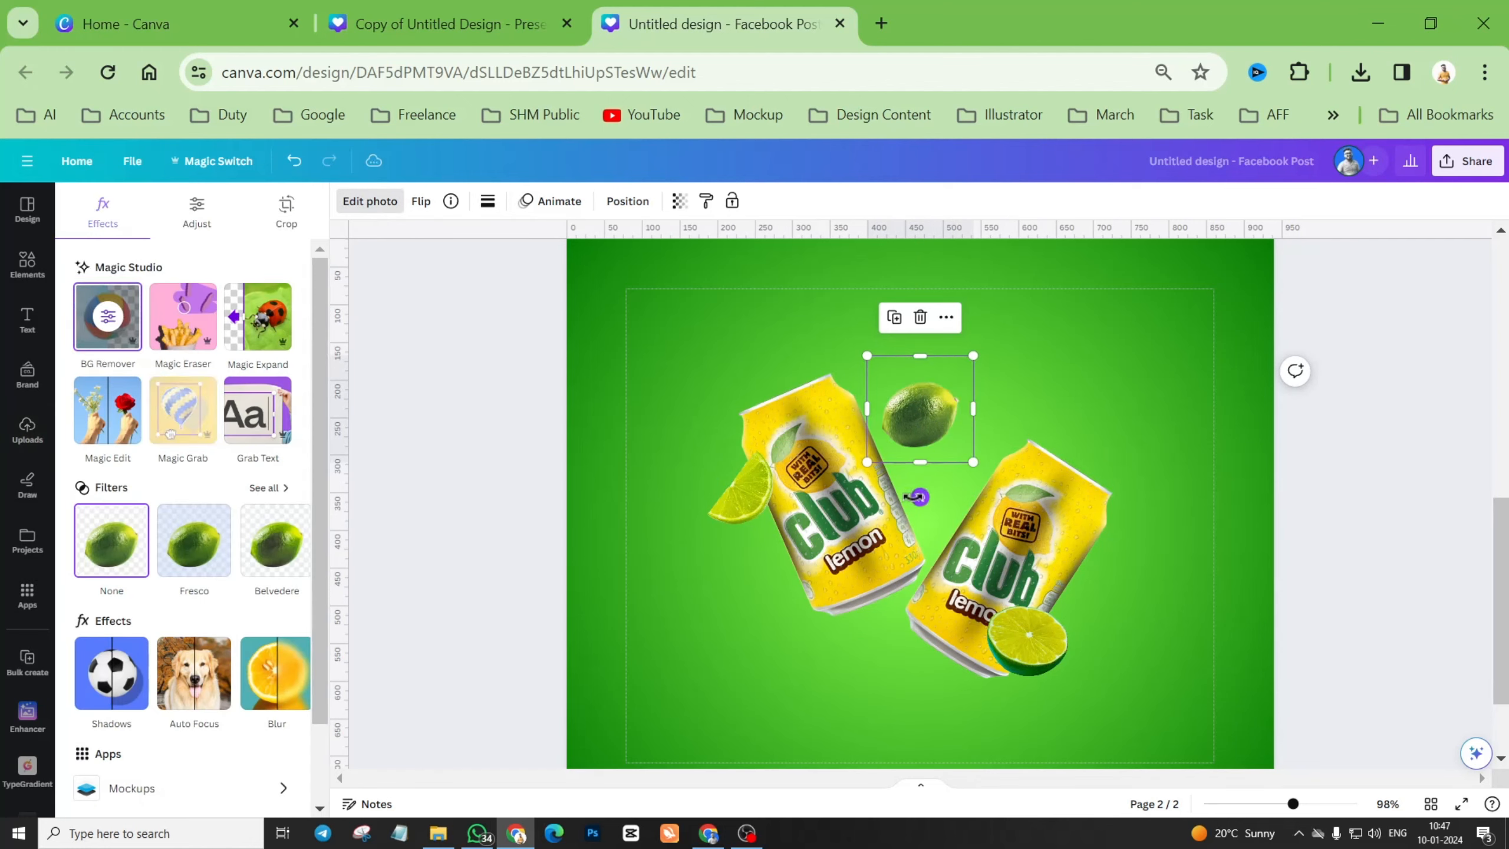
# Rotate the whole lime to 165.9°, place it between the two cans and send it behind them, comparing with page 1.
pyautogui.moveTo(919, 497); pyautogui.dragTo(913, 300)
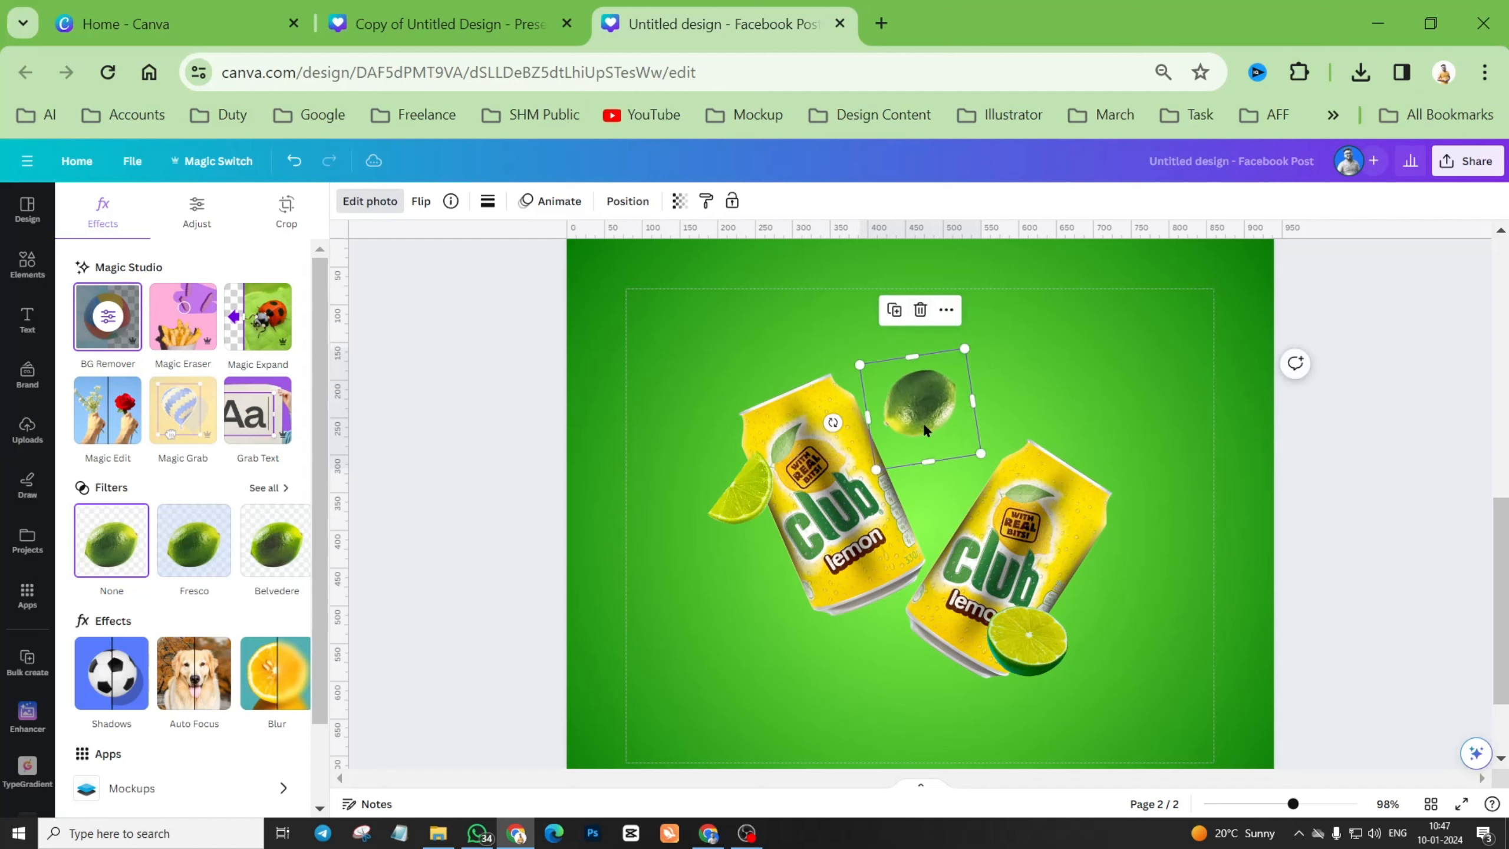
pyautogui.moveTo(915, 406); pyautogui.dragTo(903, 480)
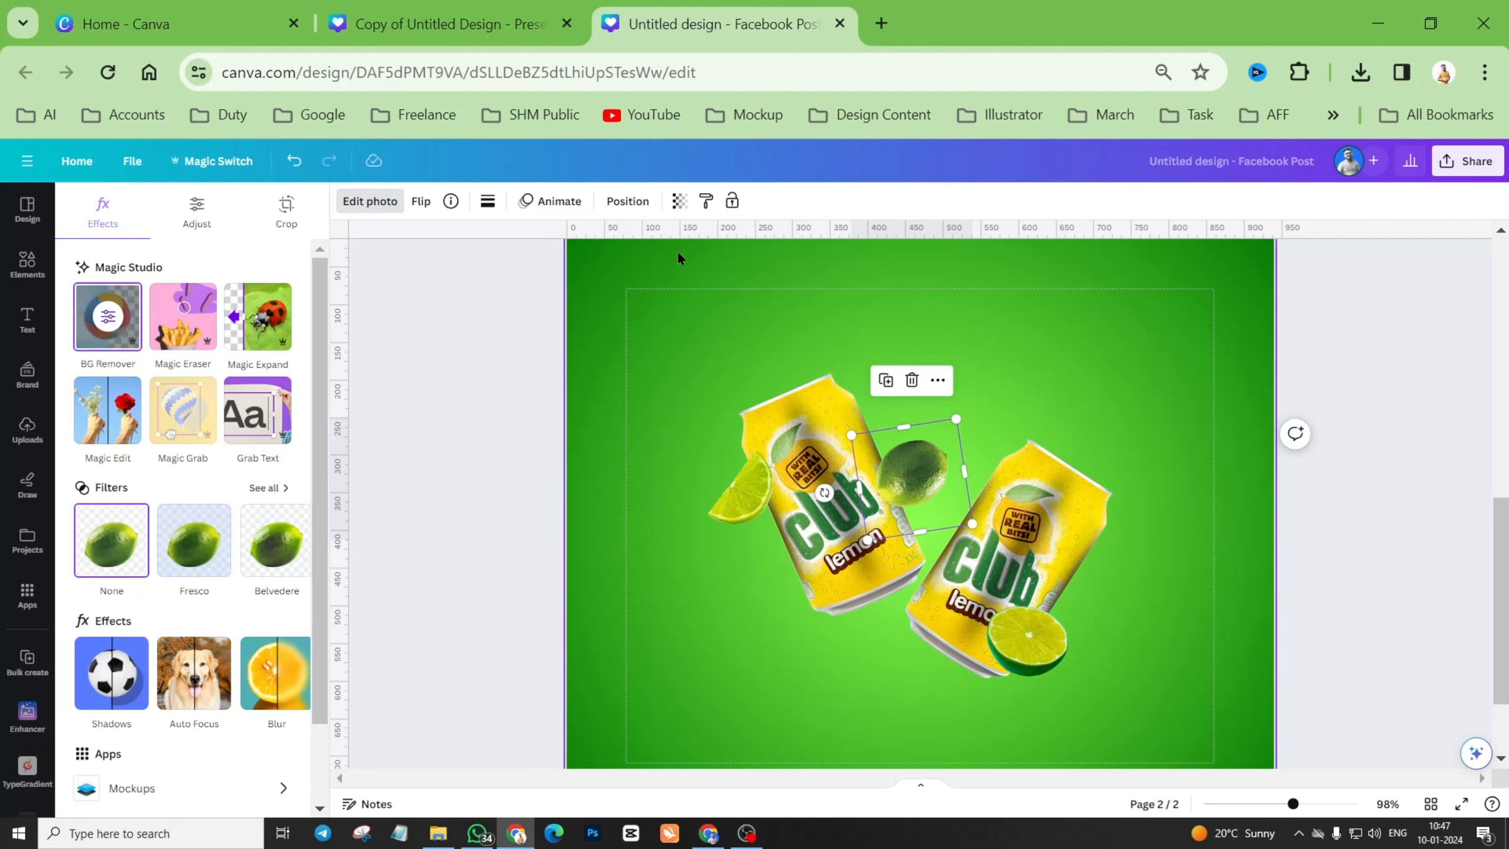
pyautogui.click(628, 202)
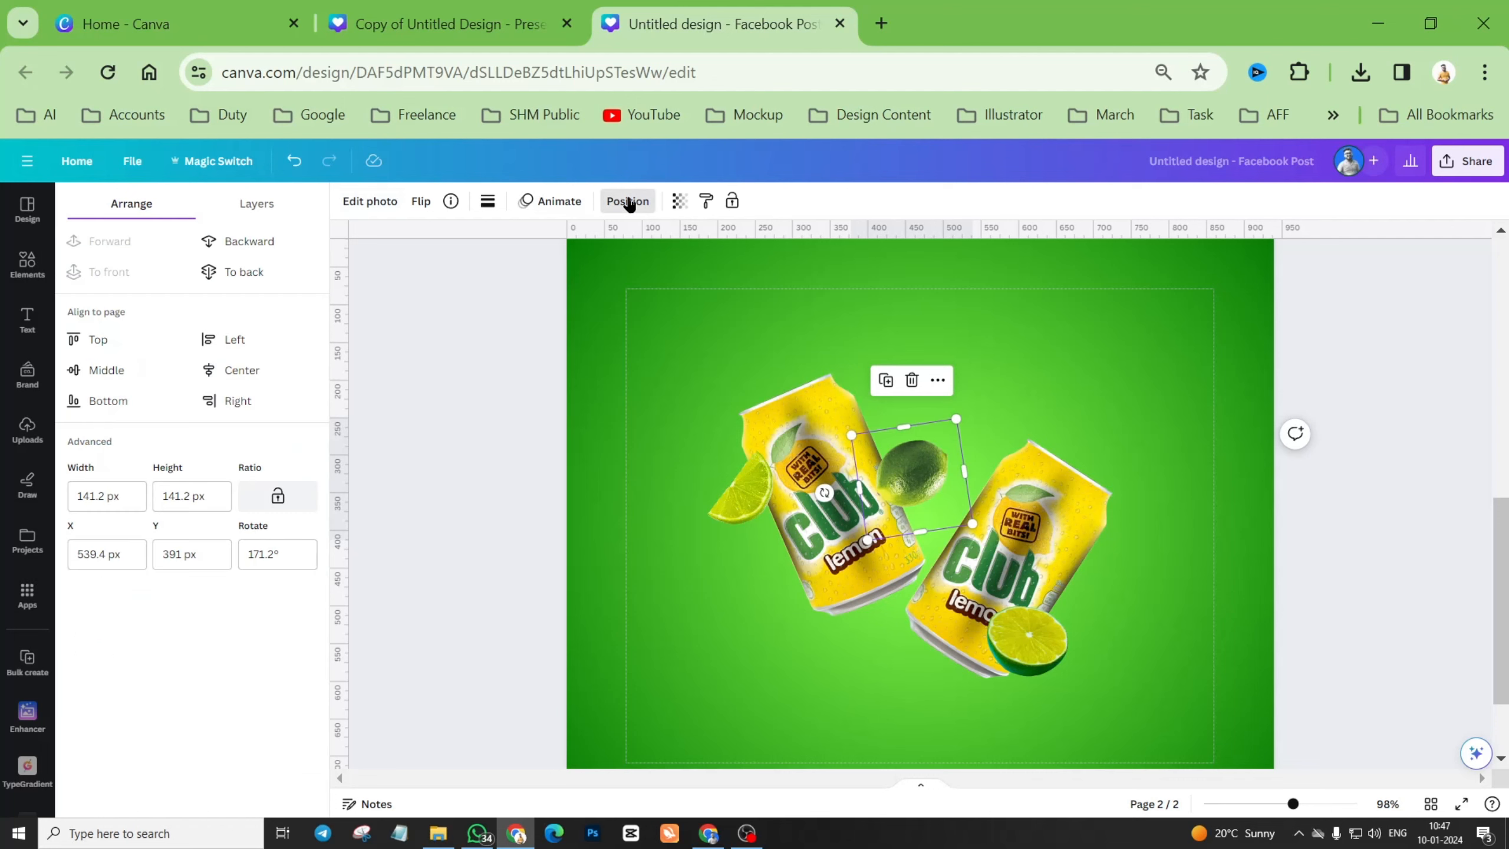
pyautogui.click(252, 241)
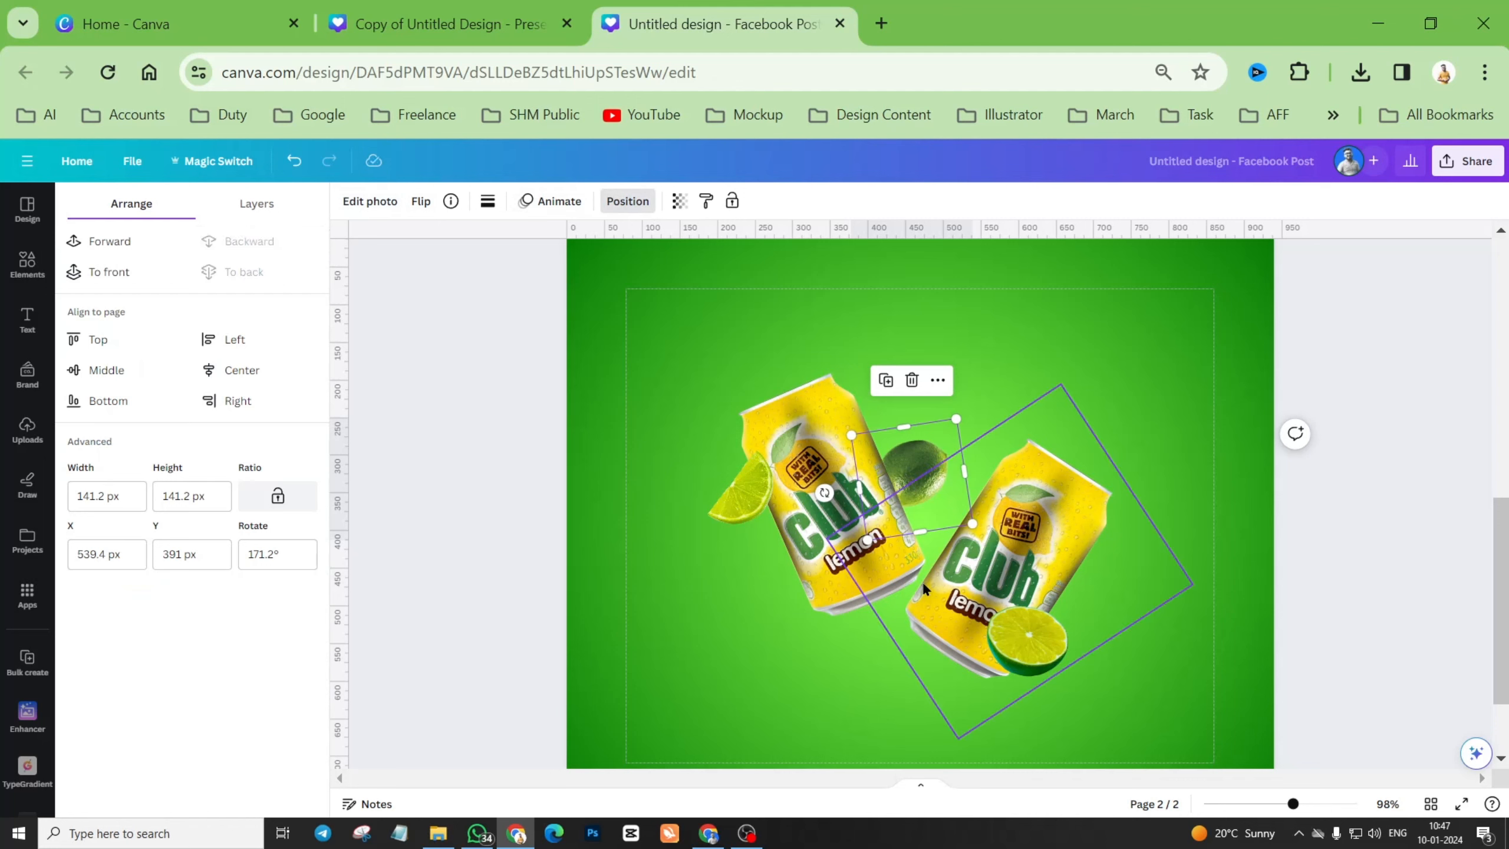
pyautogui.moveTo(825, 493); pyautogui.dragTo(826, 501)
pyautogui.click(115, 250)
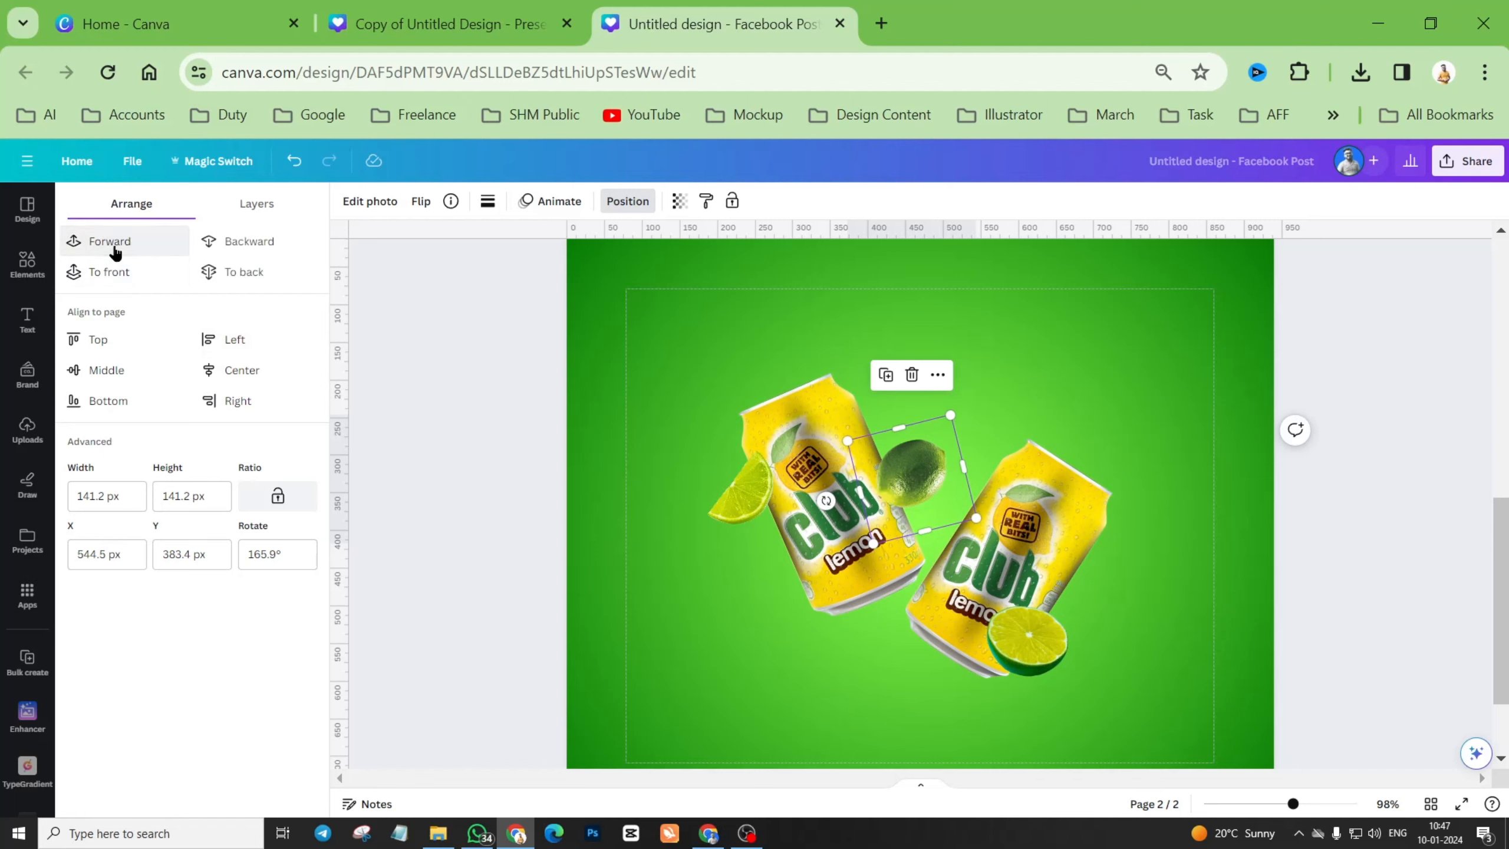
pyautogui.click(242, 241)
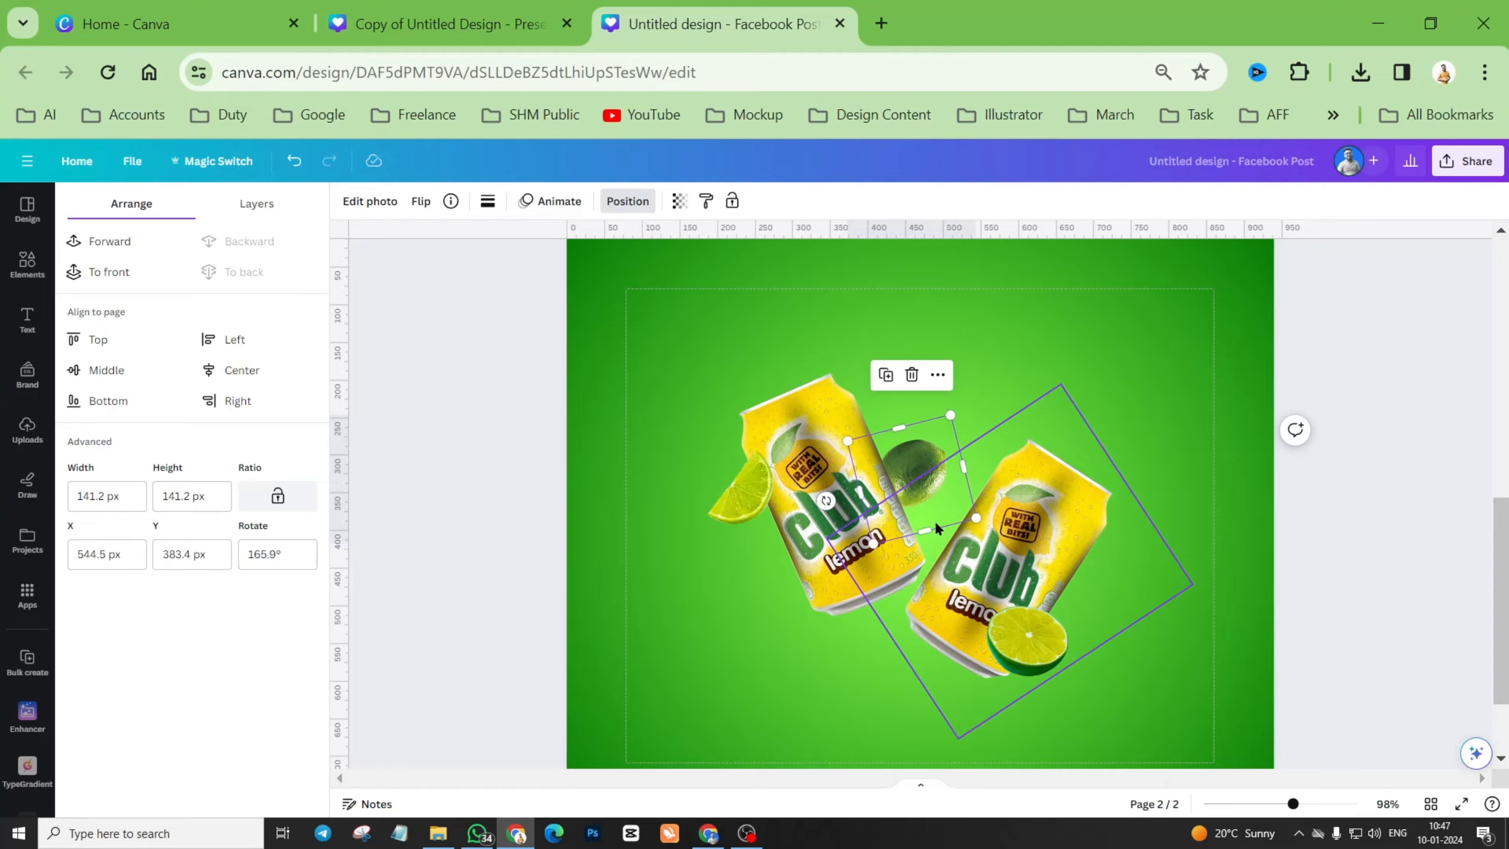
pyautogui.scroll(5, 935, 521)
pyautogui.scroll(4, 935, 527)
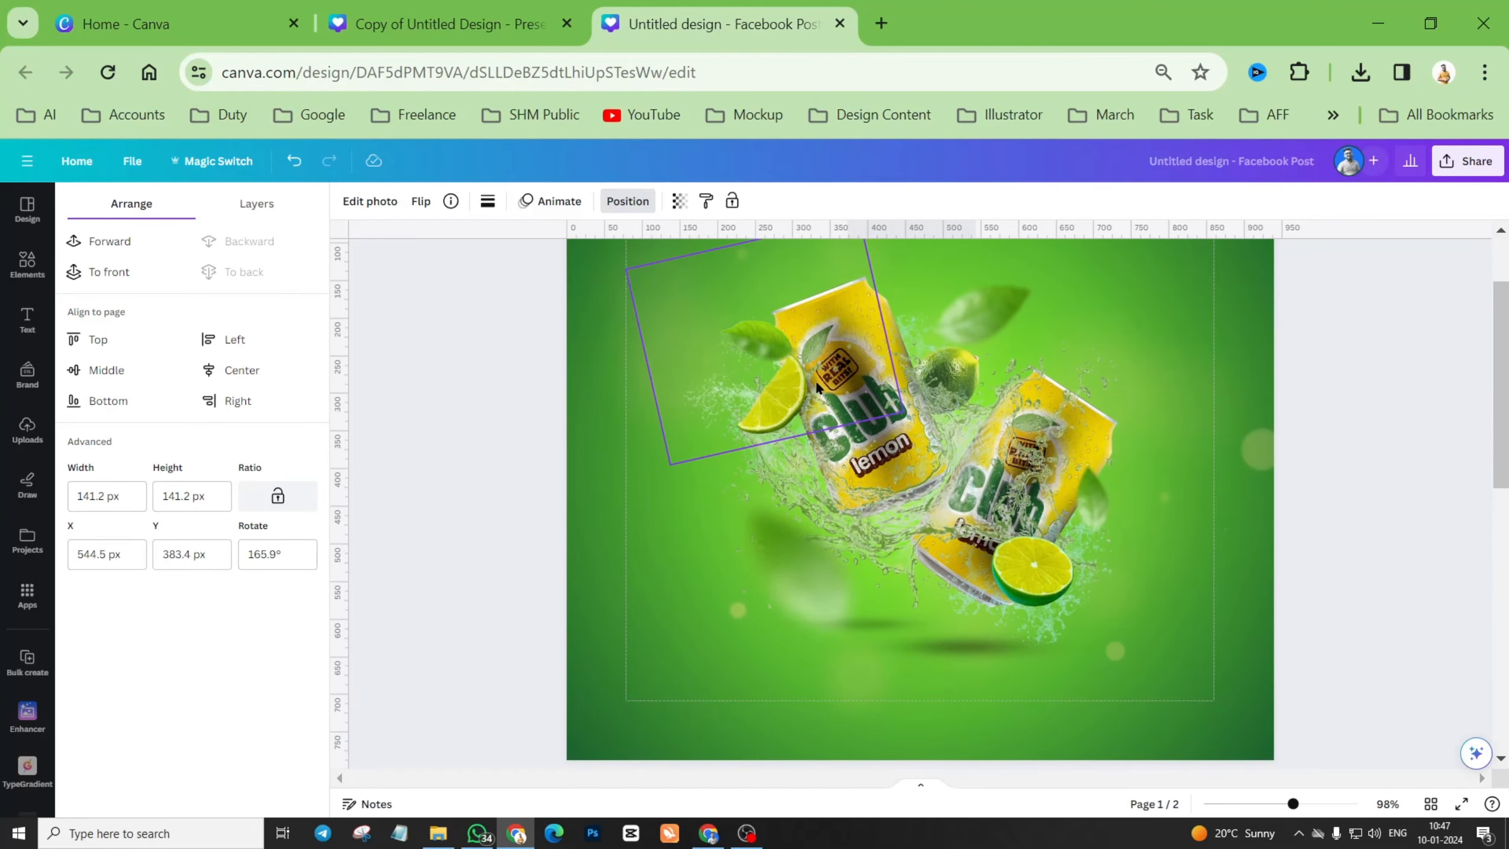
pyautogui.scroll(-8, 997, 479)
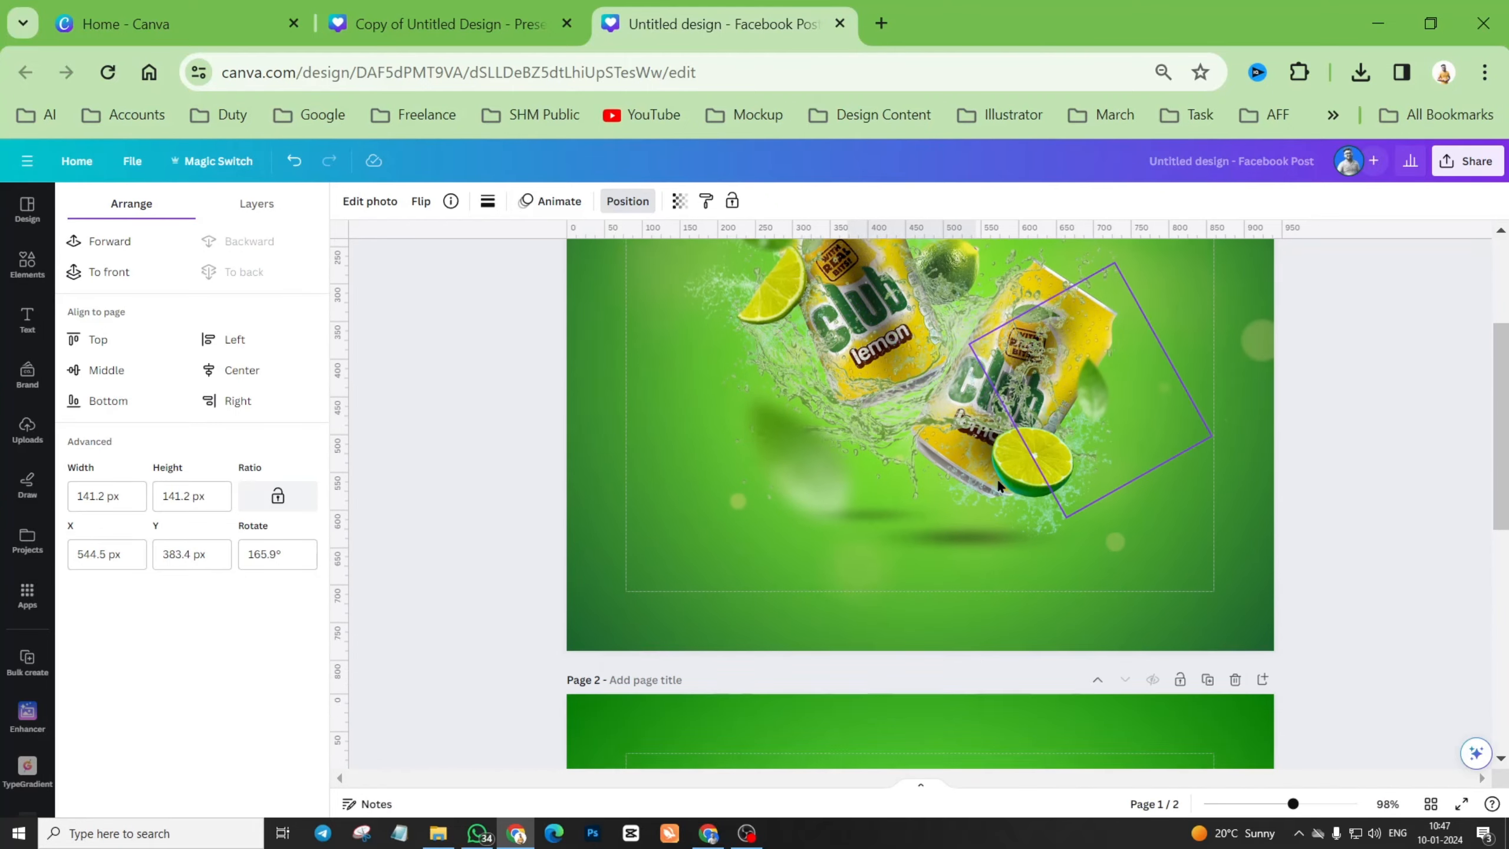
pyautogui.scroll(-3, 998, 479)
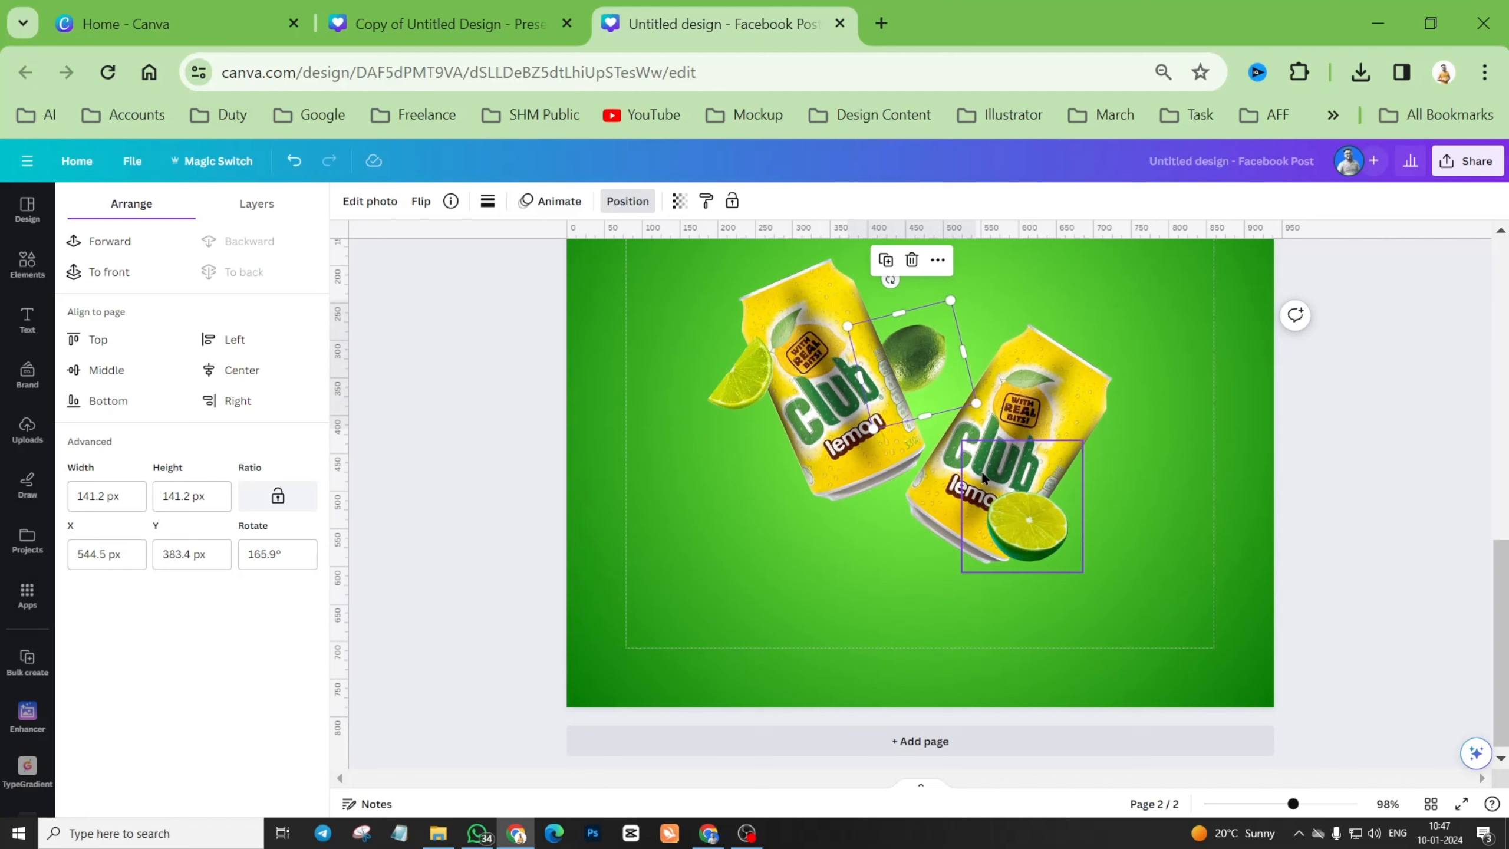
# Search the elements for "water splash" among graphics and insert the pale, wide splash with scattered droplets.
pyautogui.click(27, 264)
pyautogui.click(145, 211)
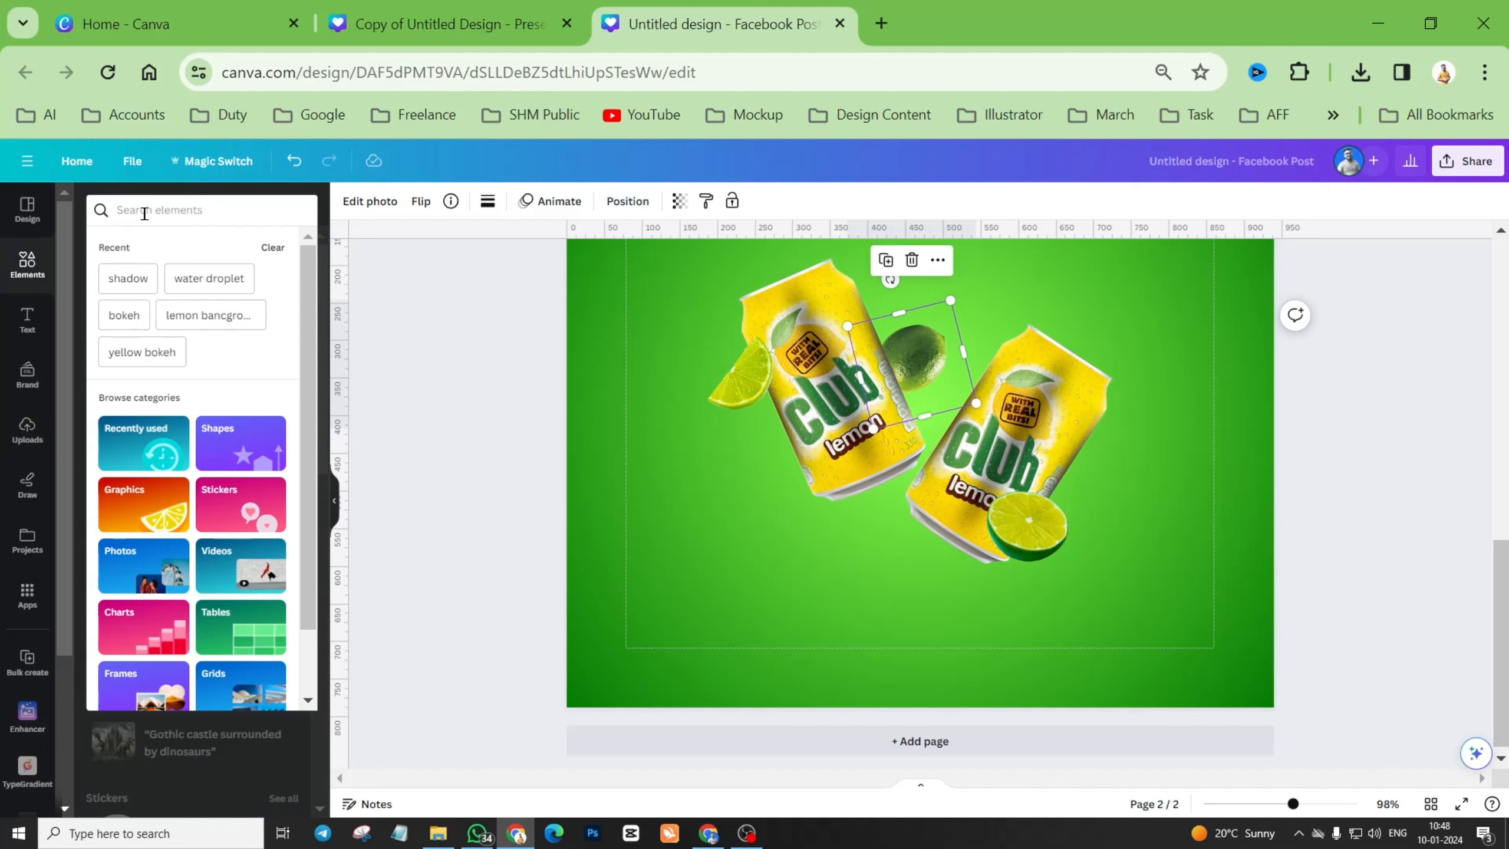
pyautogui.write('water sp')
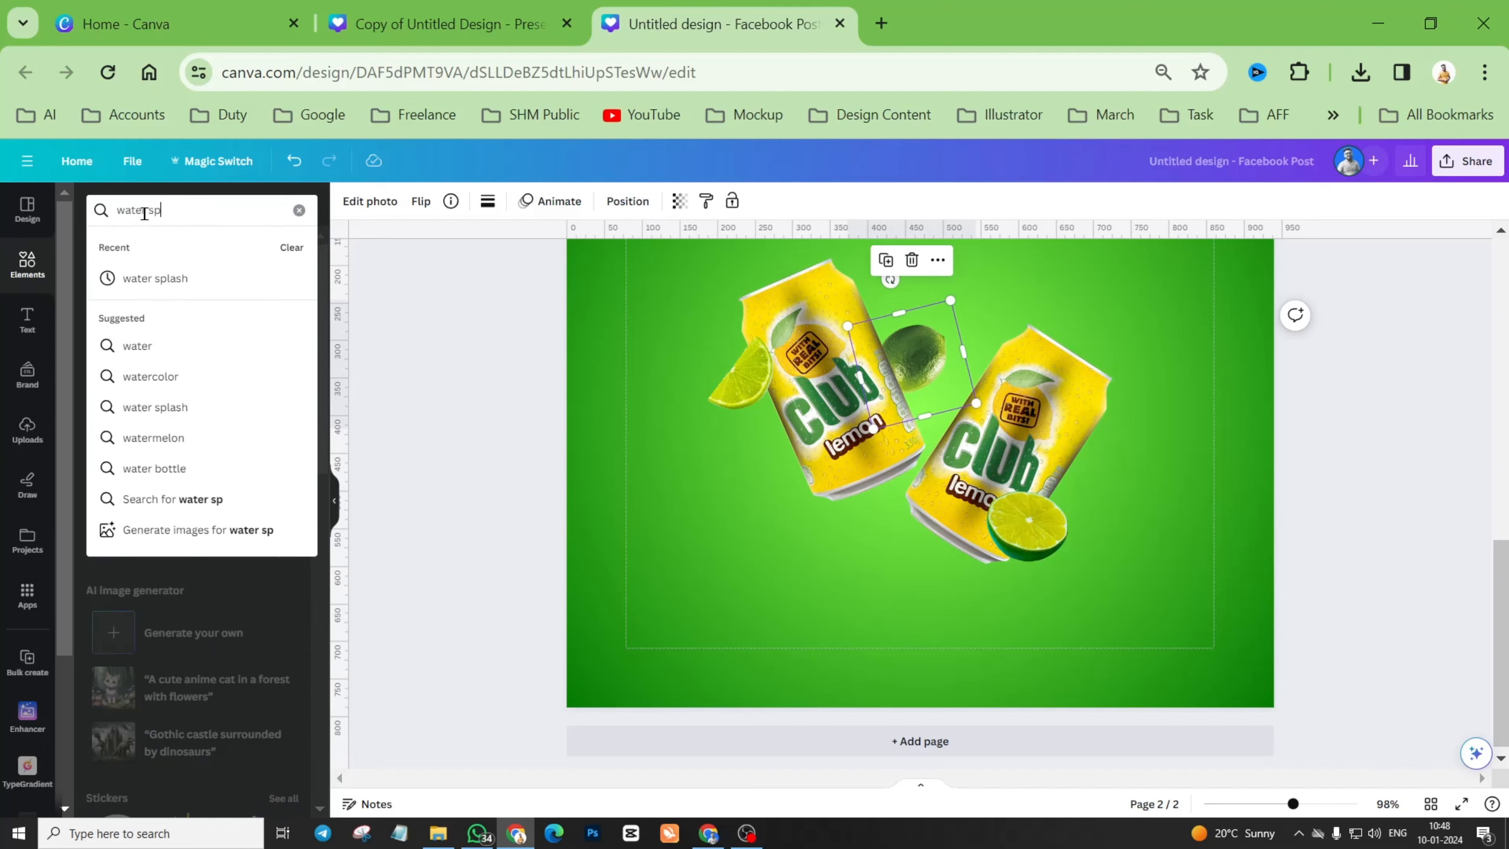
pyautogui.write('lash')
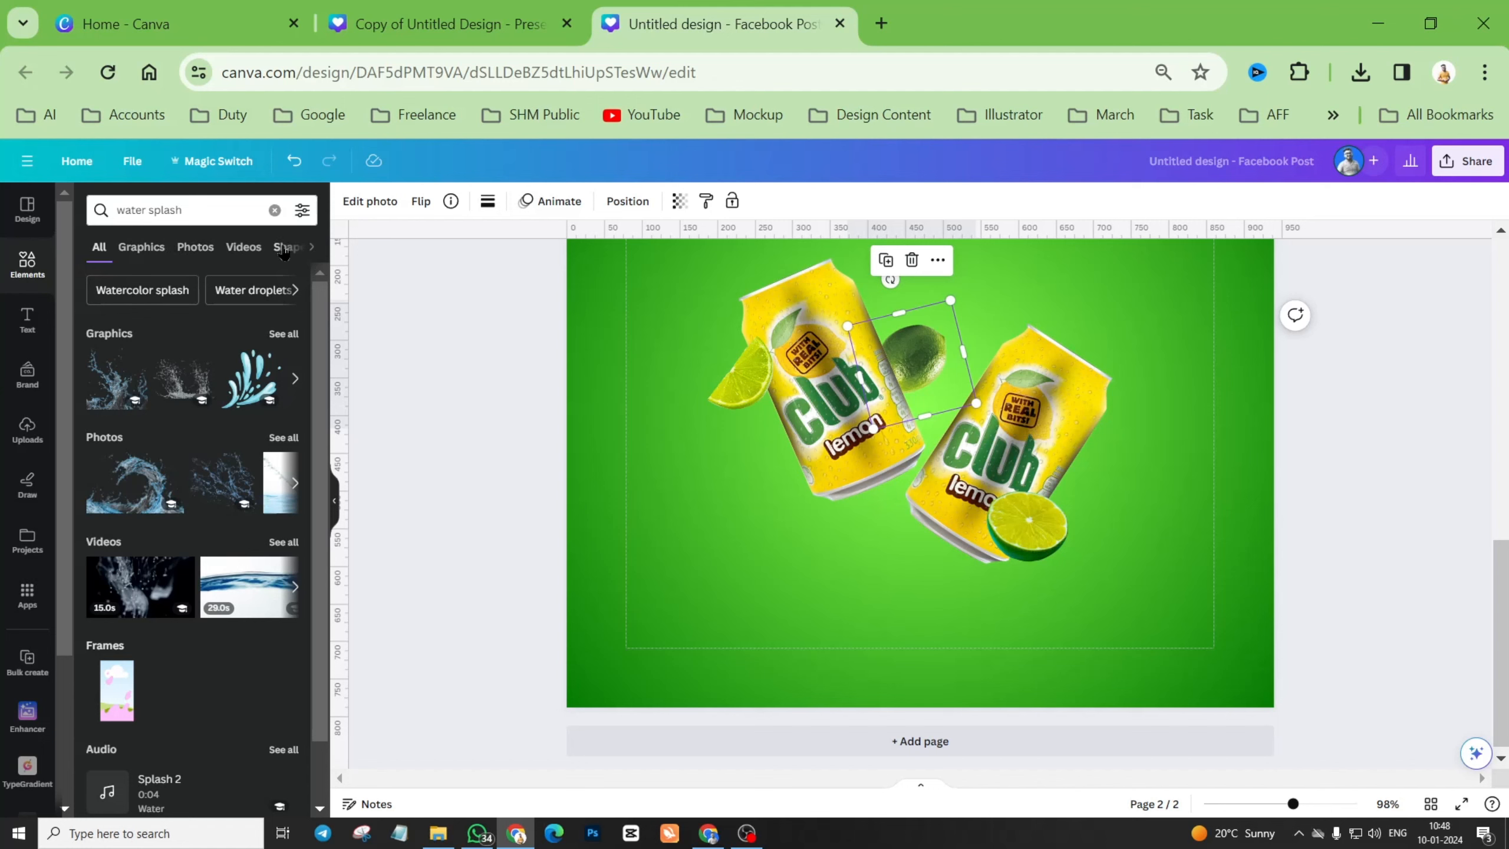
pyautogui.click(141, 246)
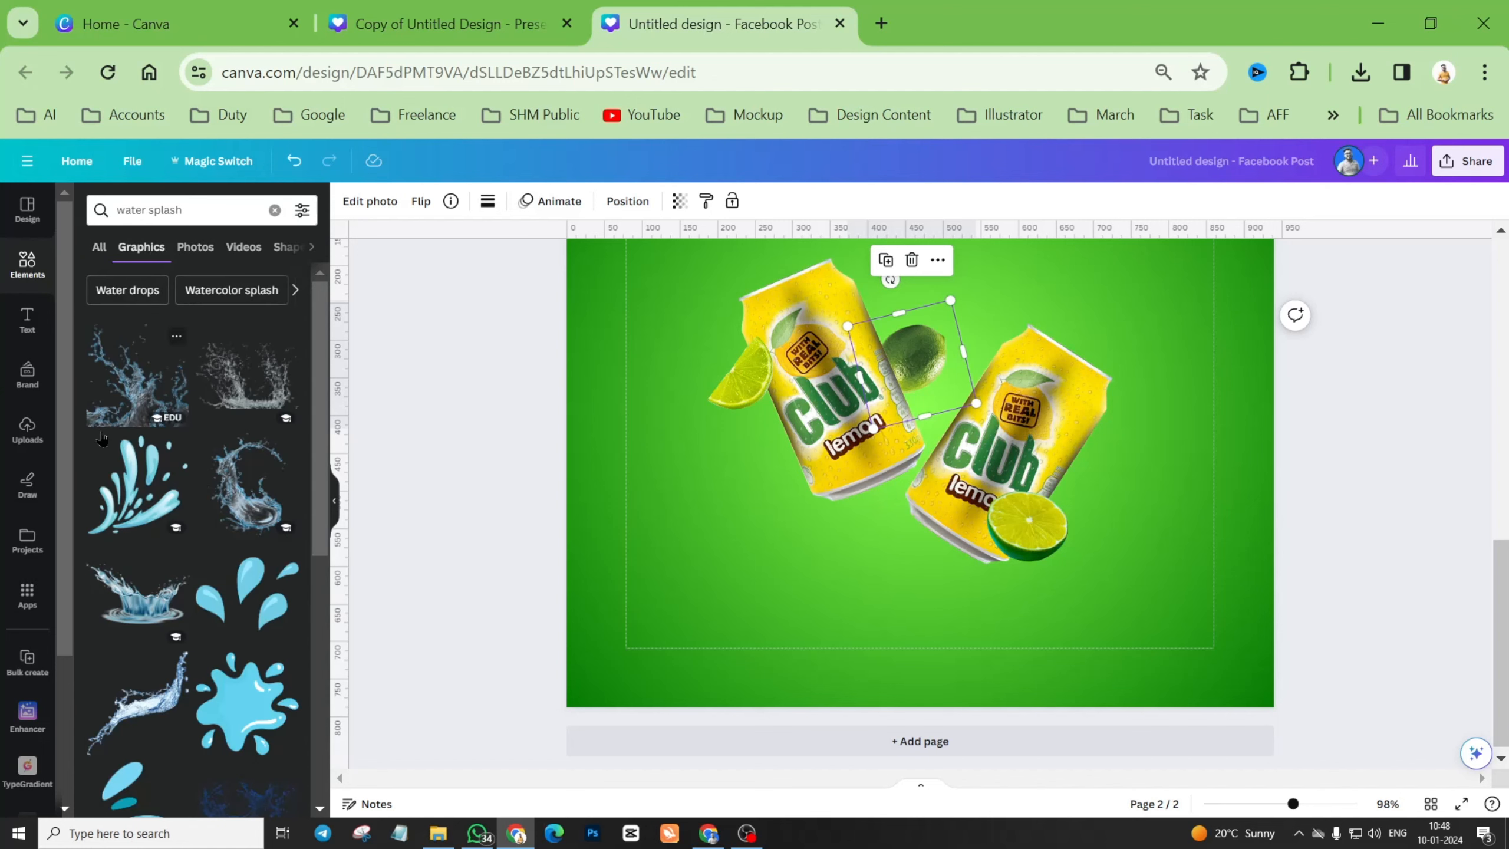
pyautogui.click(230, 393)
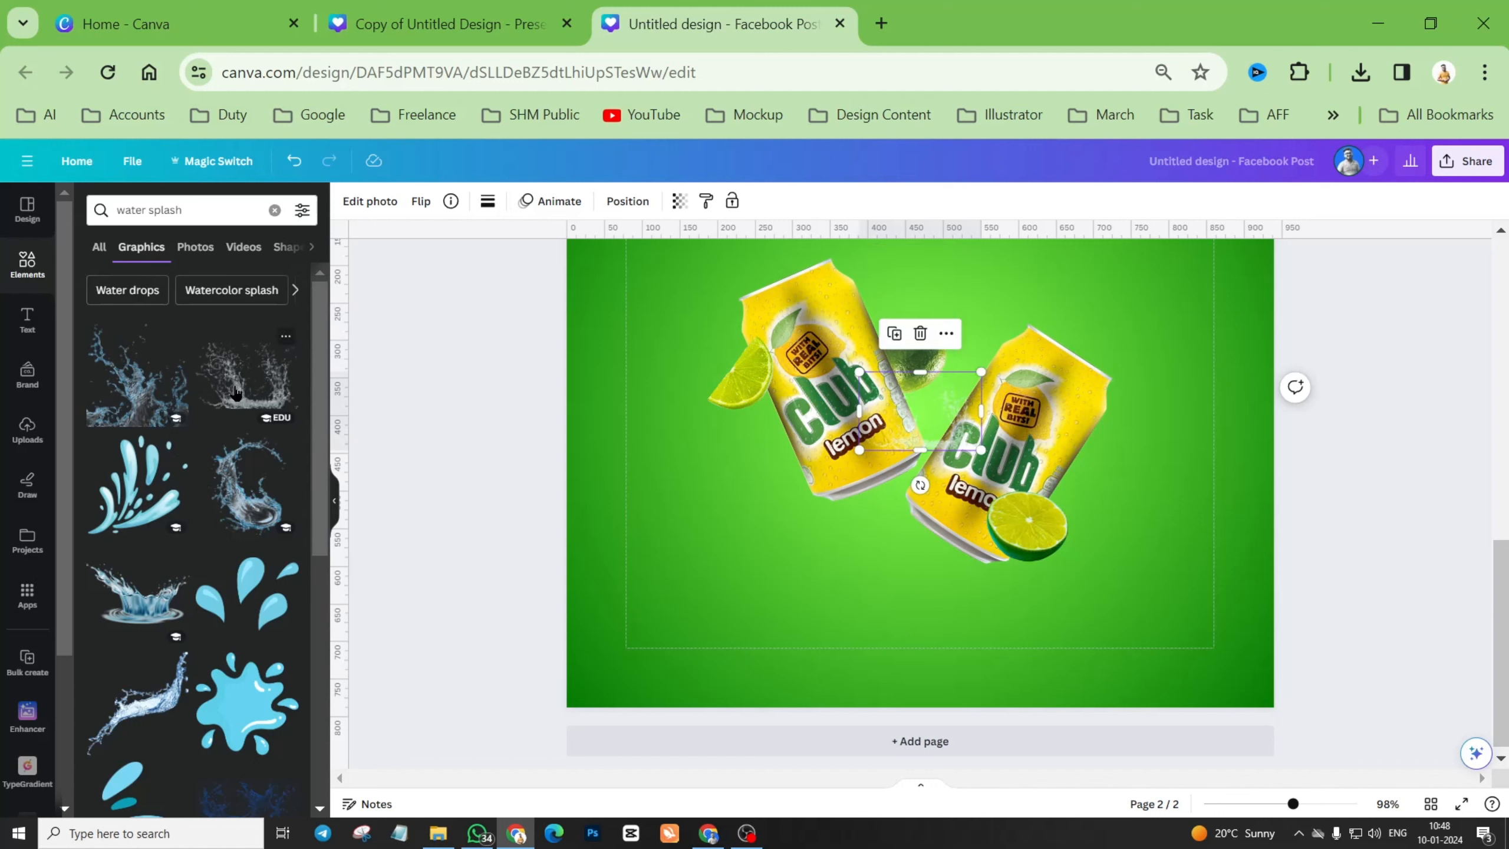
# Tilt and shrink the water splash, and position it against the outer edge of the lime wedge beside the left can.
pyautogui.moveTo(914, 446); pyautogui.dragTo(713, 389)
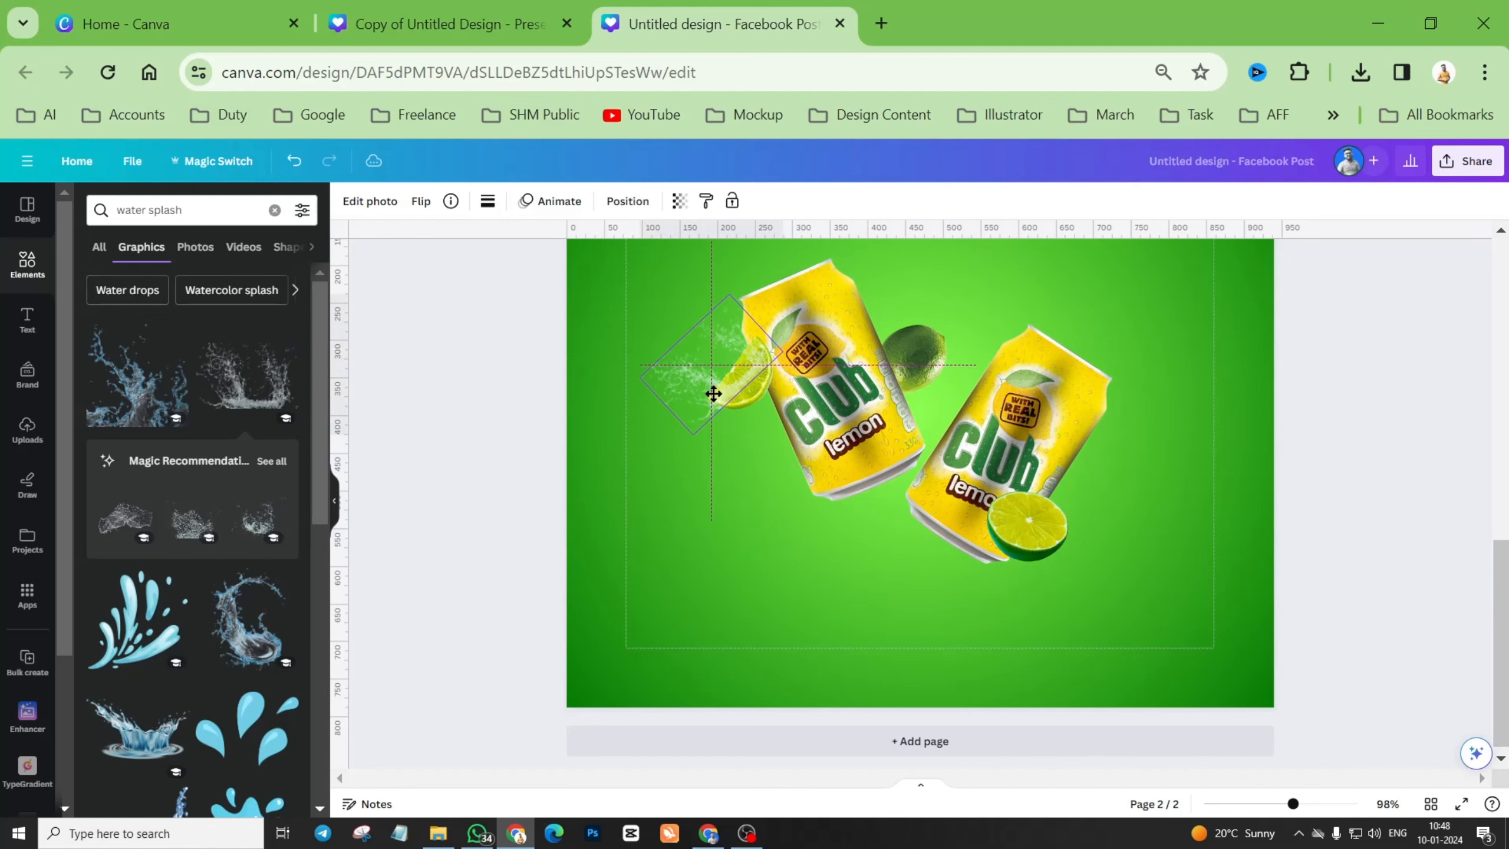
pyautogui.scroll(5, 730, 352)
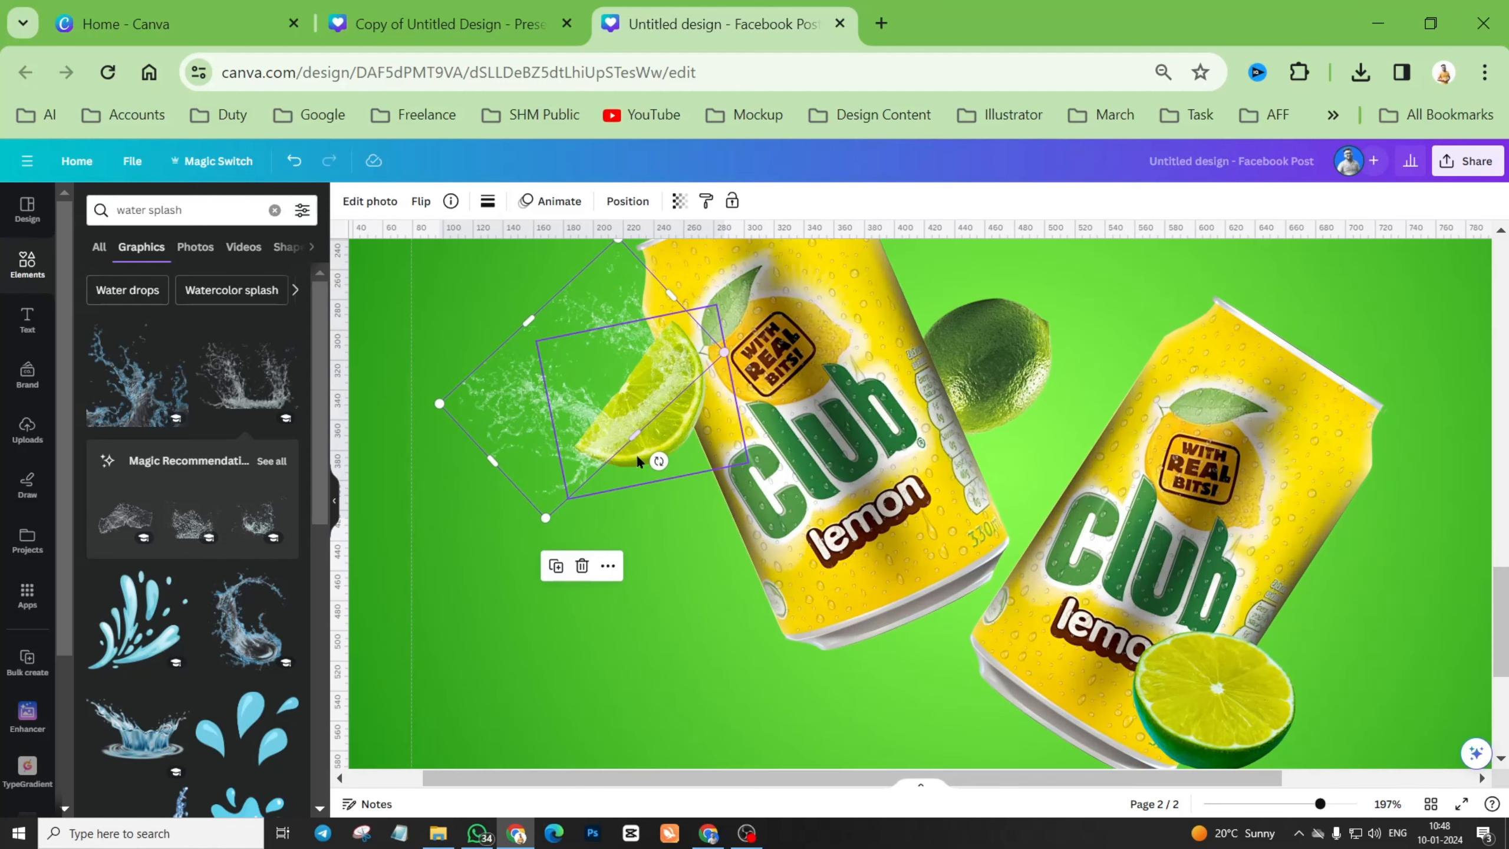
pyautogui.moveTo(546, 518); pyautogui.dragTo(569, 463)
pyautogui.moveTo(580, 347); pyautogui.dragTo(577, 358)
pyautogui.click(659, 422)
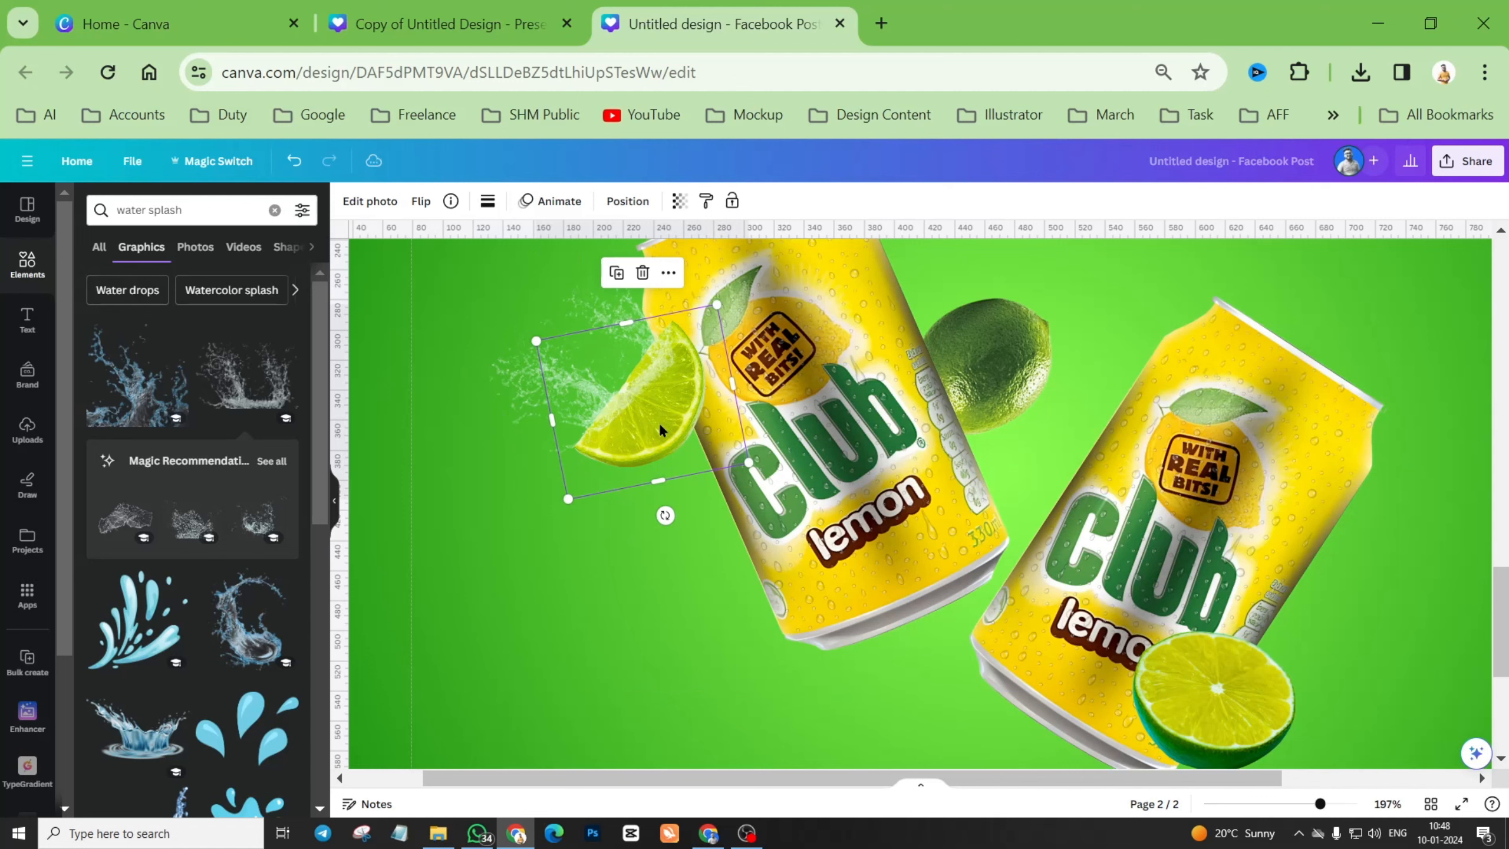
pyautogui.click(537, 372)
pyautogui.moveTo(656, 433); pyautogui.dragTo(663, 426)
pyautogui.moveTo(561, 376); pyautogui.dragTo(563, 376)
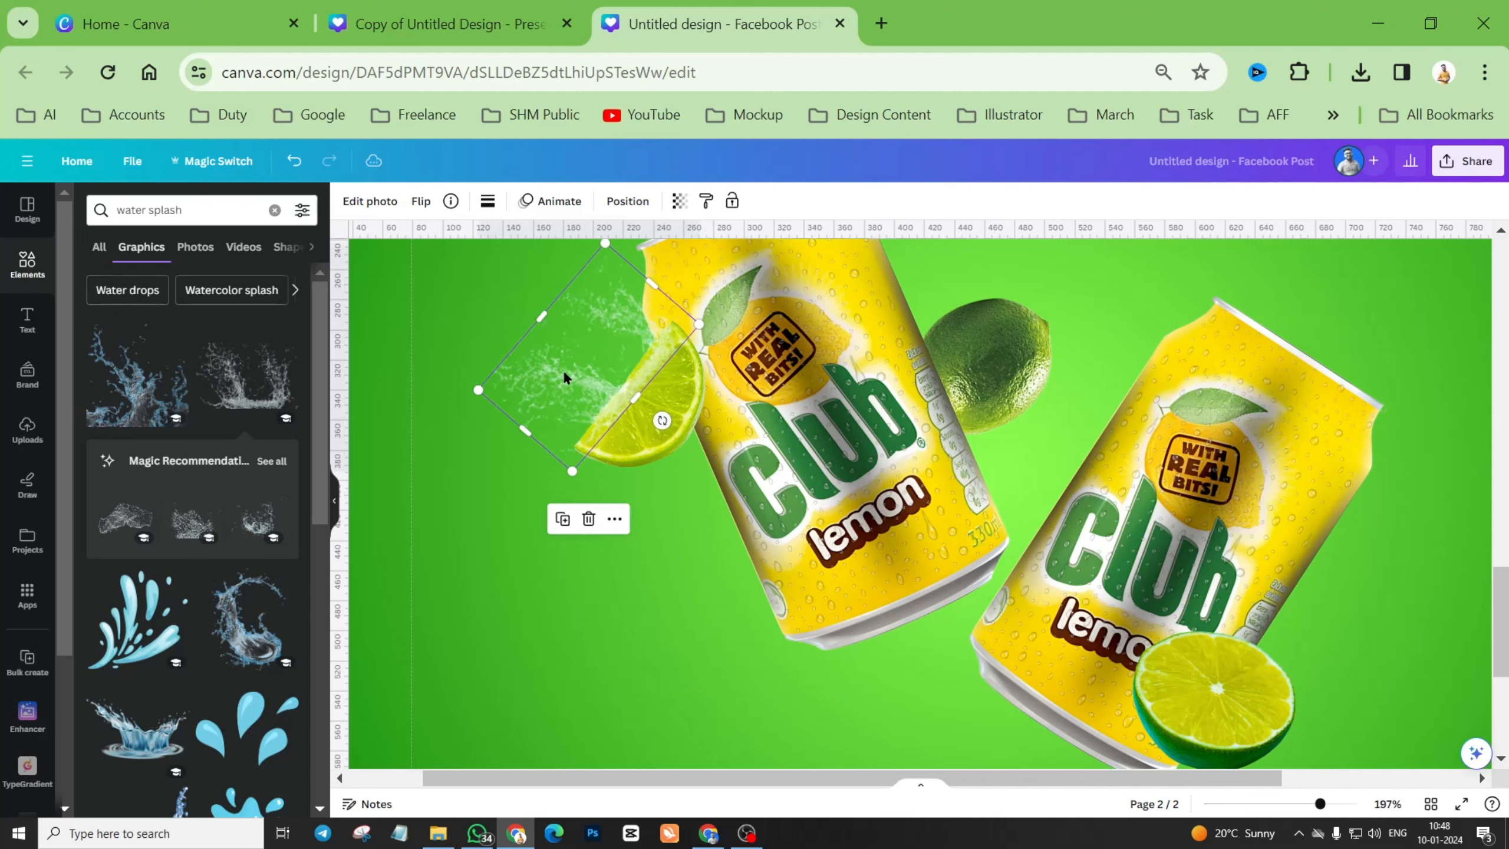
# Send the water splash one layer back behind the lime wedge, and duplicate the splash.
pyautogui.click(631, 205)
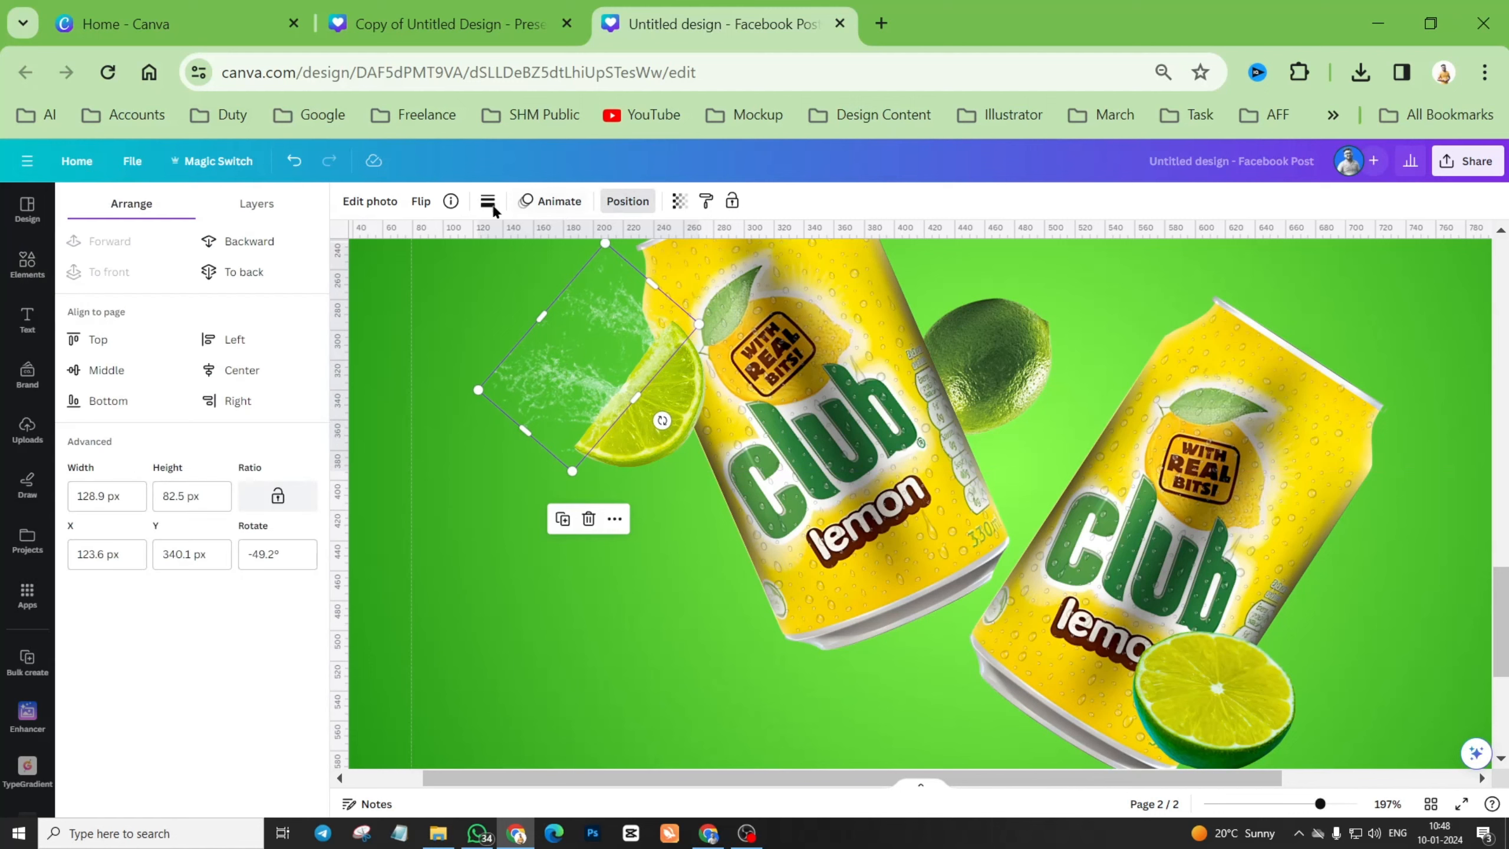
pyautogui.click(243, 248)
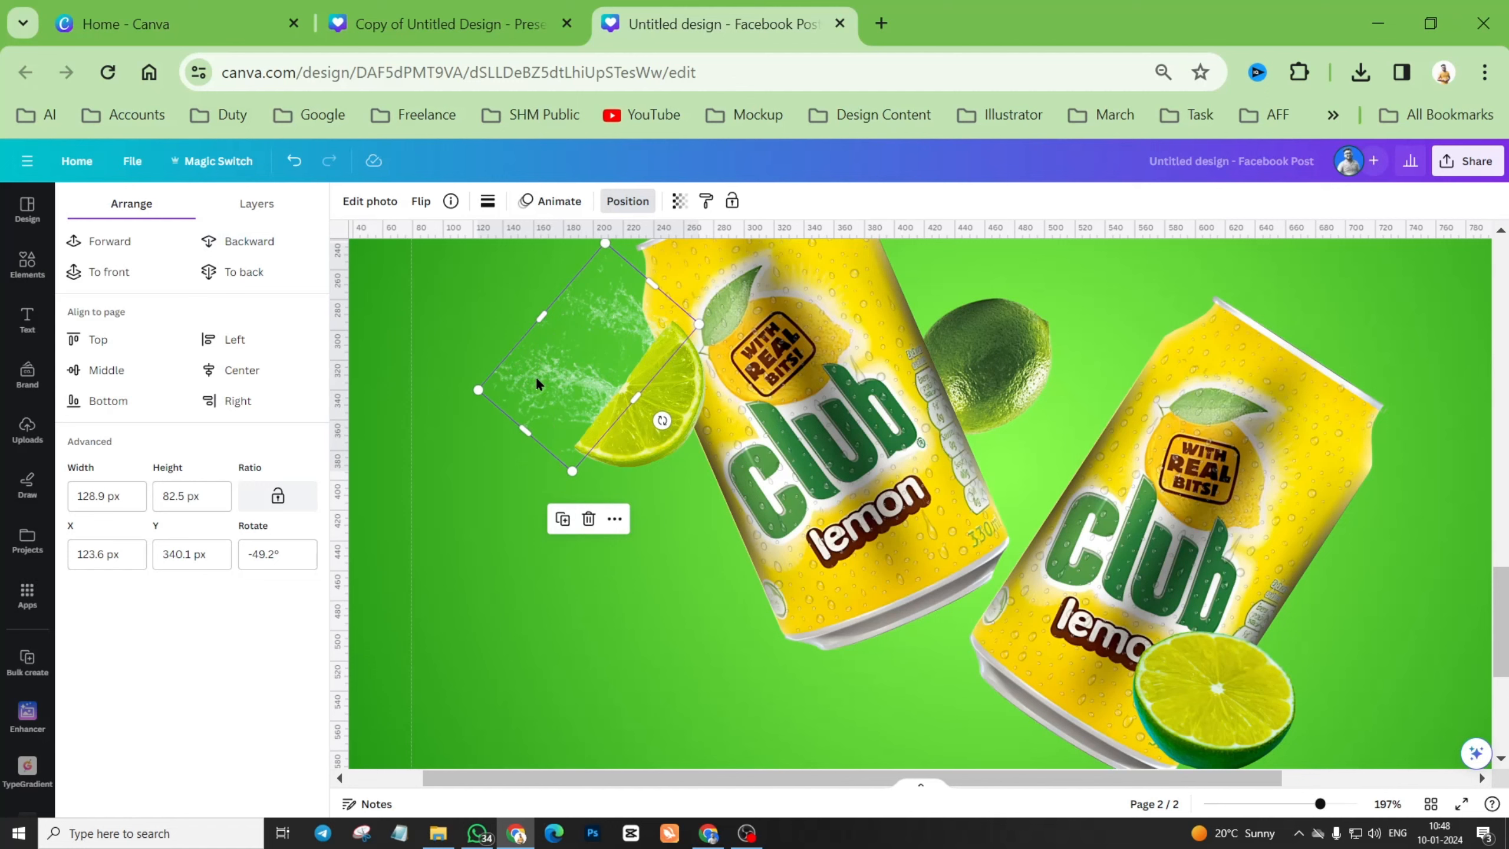
pyautogui.click(572, 525)
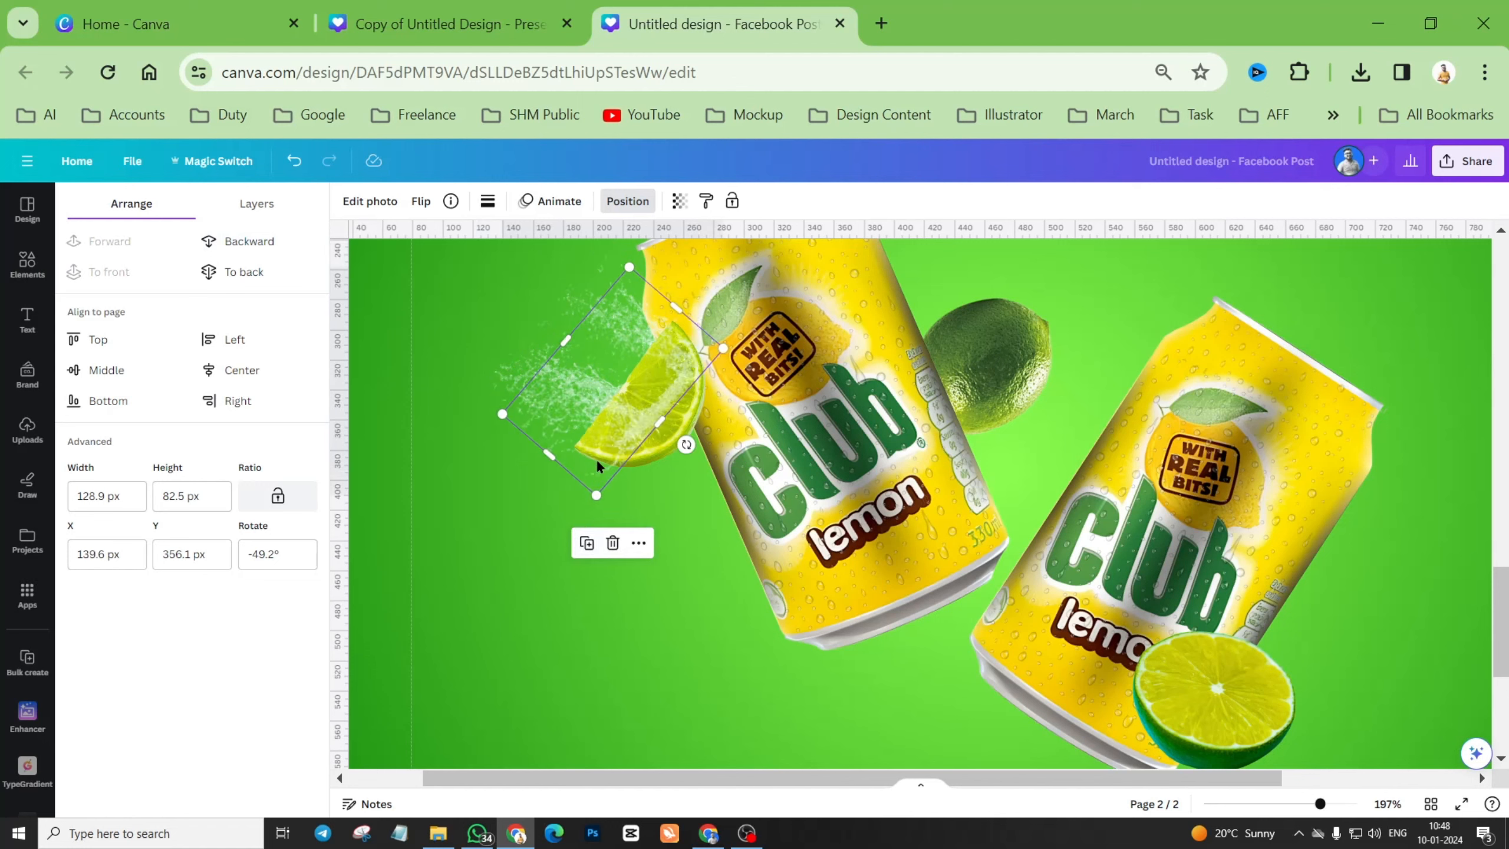
# Rotate the duplicated splash to 129.7° and place it over the lower edge of the lime wedge.
pyautogui.moveTo(656, 454); pyautogui.dragTo(643, 490)
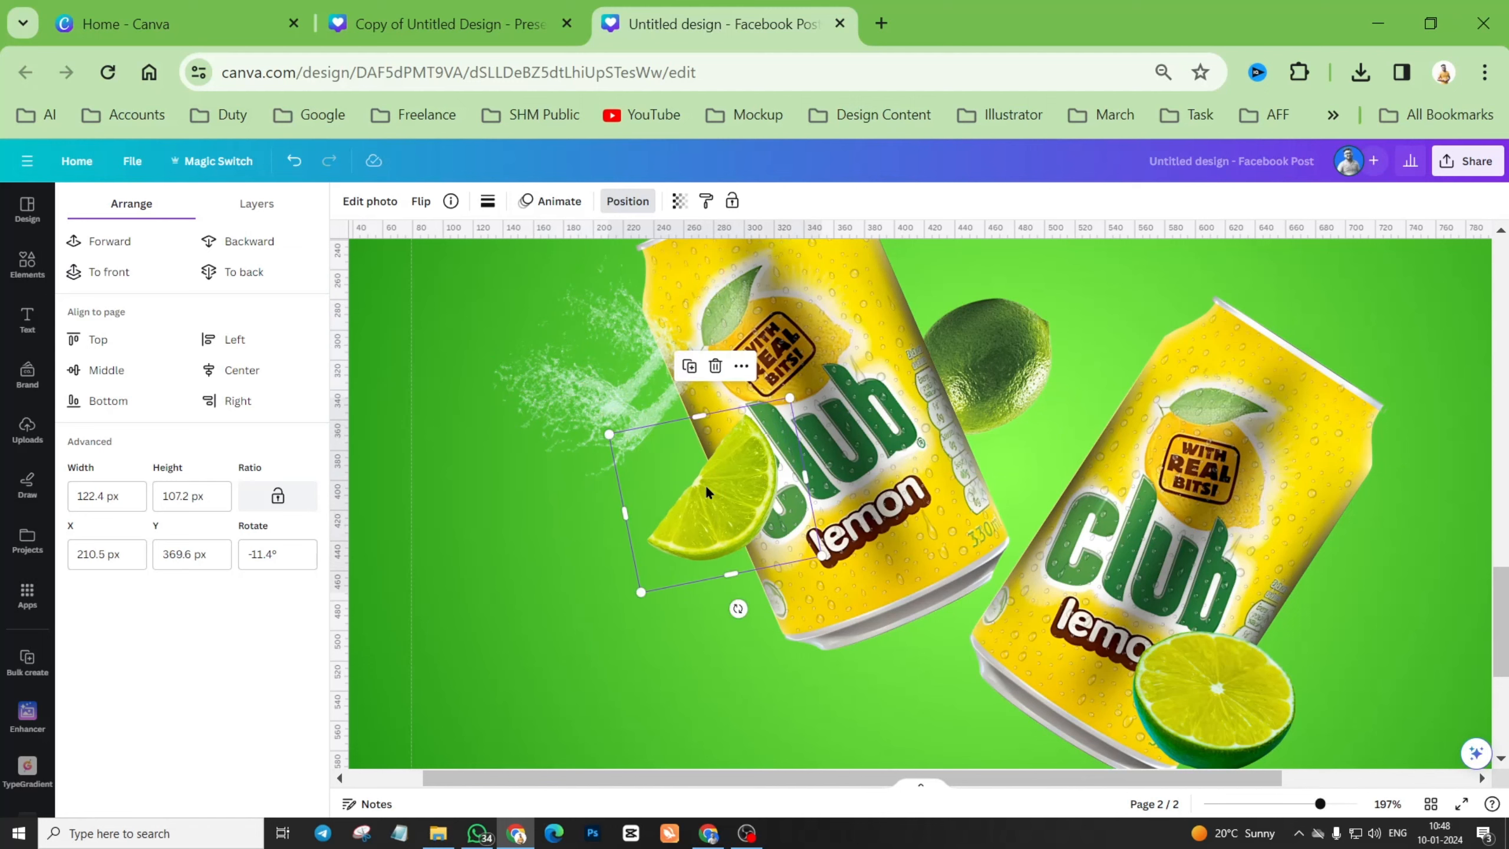
pyautogui.hotkey('ctrl', 'z')
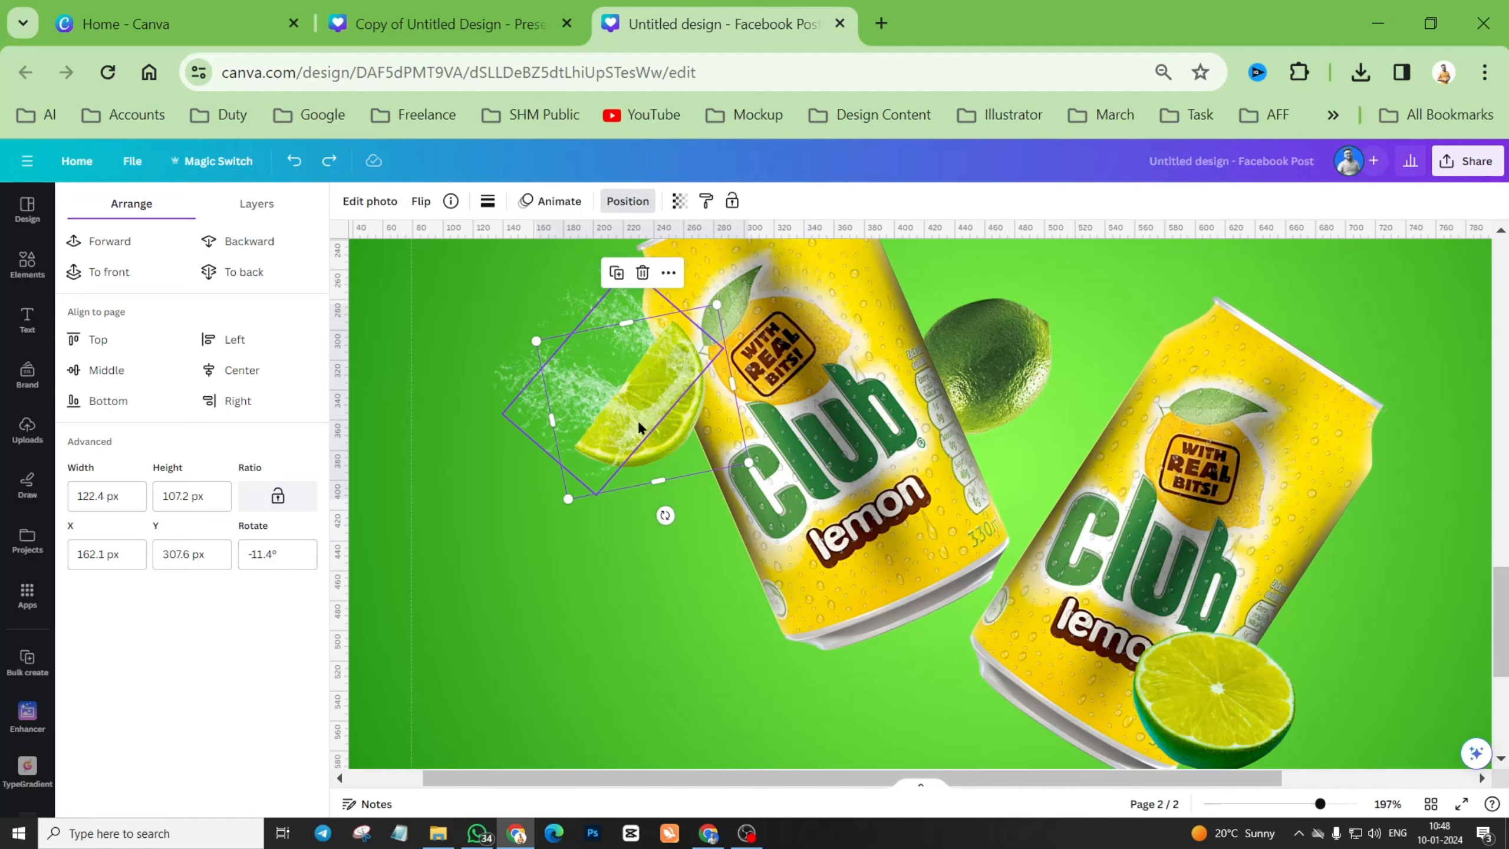
pyautogui.moveTo(639, 427); pyautogui.dragTo(522, 582)
pyautogui.moveTo(746, 522); pyautogui.dragTo(626, 418)
pyautogui.click(484, 535)
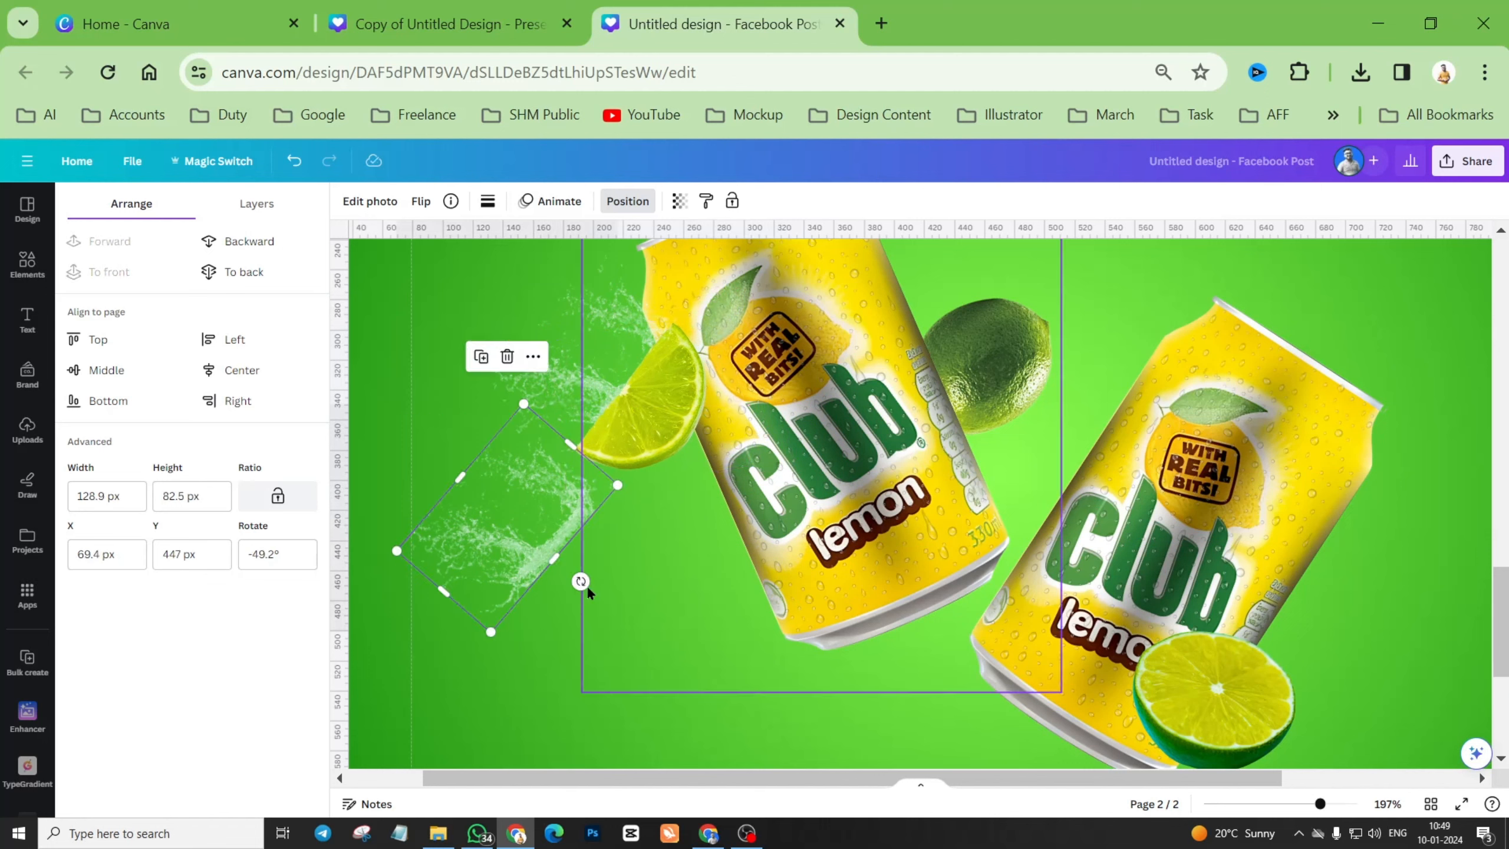
pyautogui.moveTo(581, 581); pyautogui.dragTo(433, 440)
pyautogui.moveTo(512, 495); pyautogui.dragTo(684, 394)
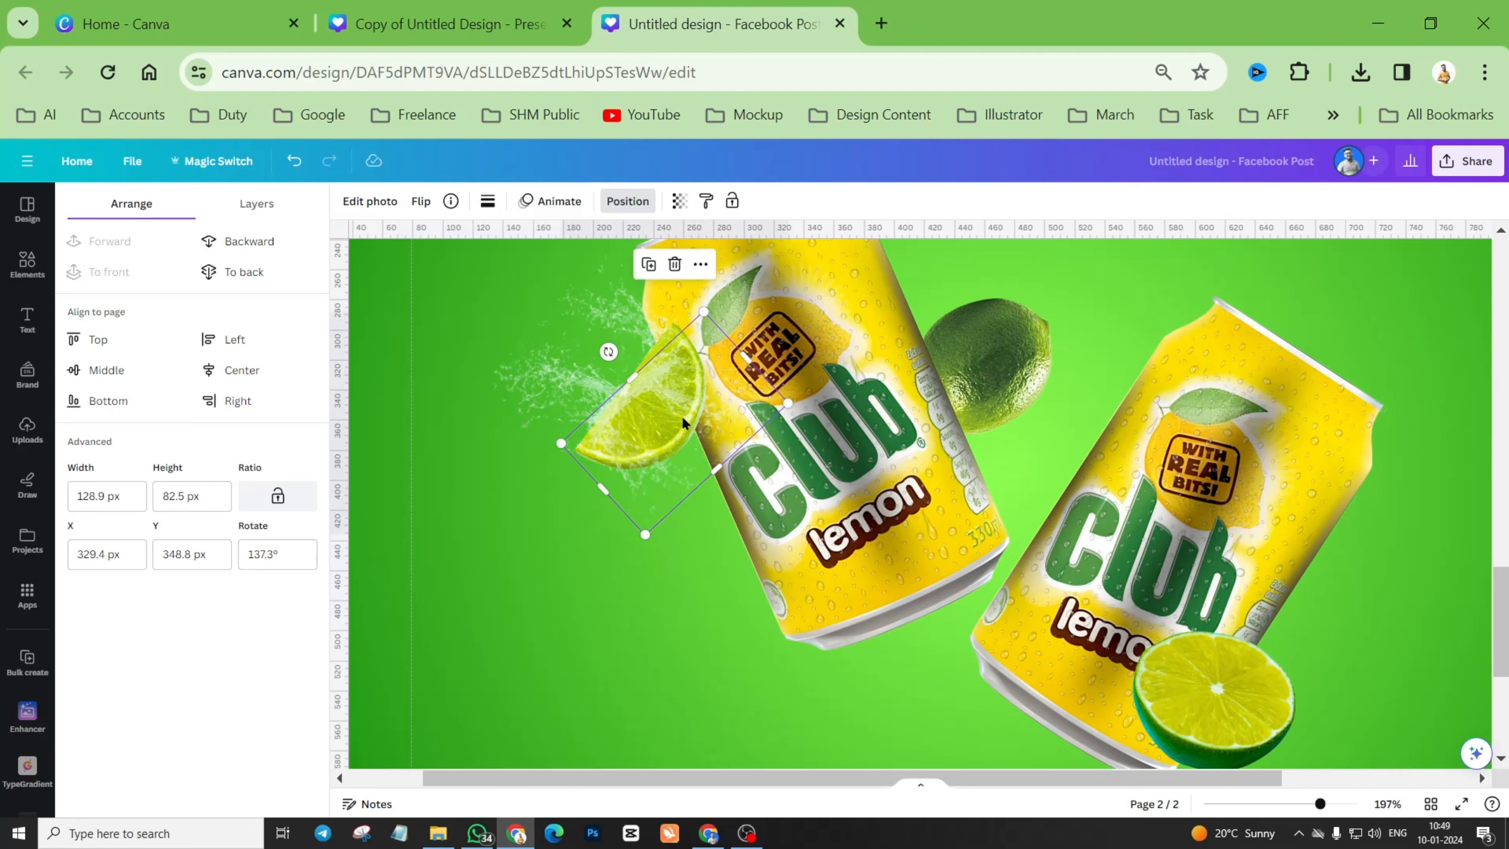
pyautogui.moveTo(608, 351); pyautogui.dragTo(601, 360)
pyautogui.click(521, 523)
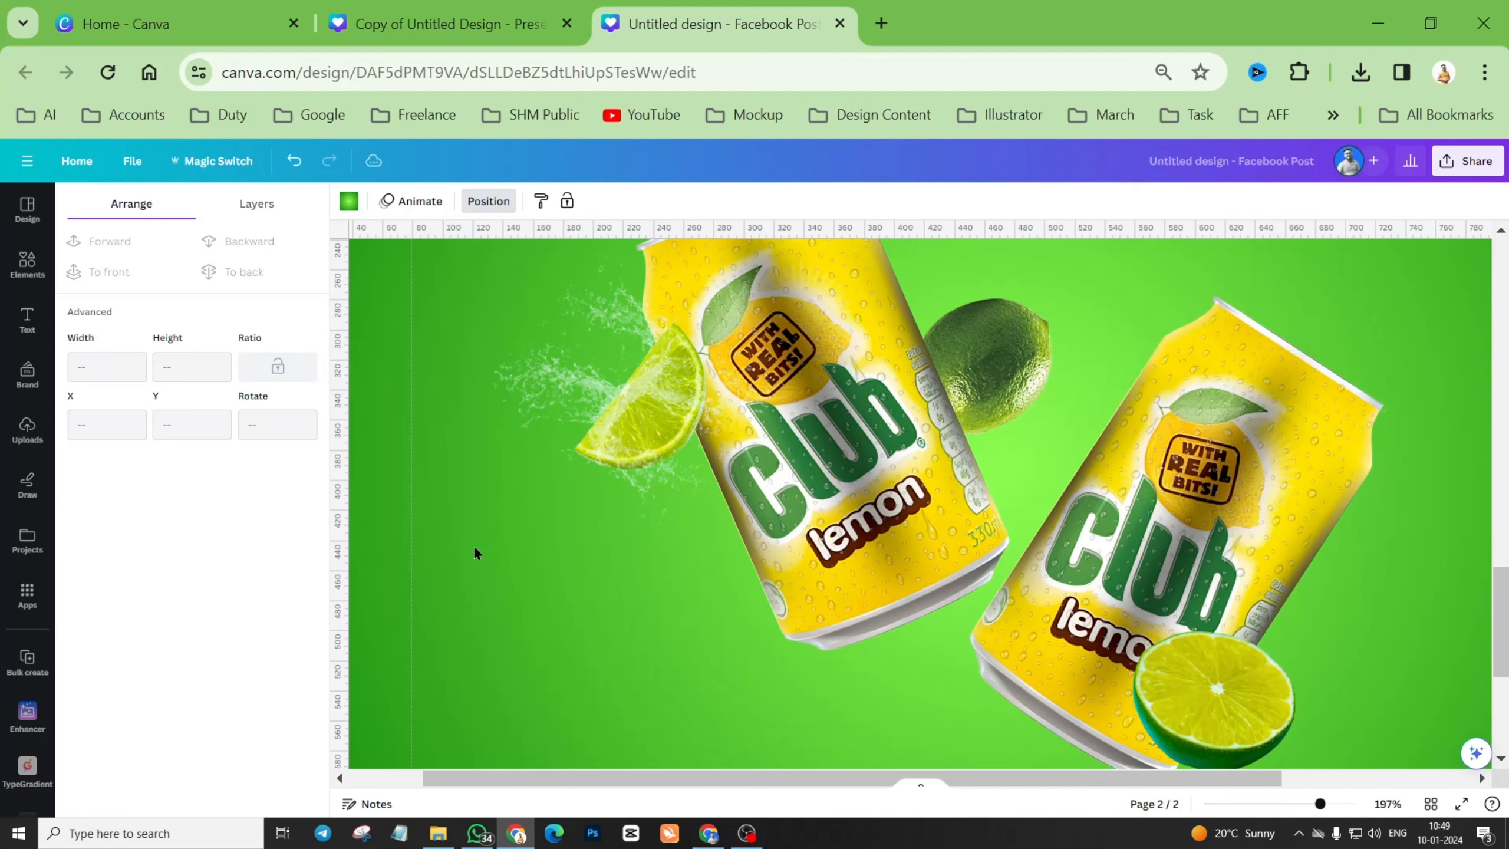
# Turn the duplicated splash to 172.2°, position it below the lime wedge and send it behind the wedge.
pyautogui.scroll(-2, 551, 503)
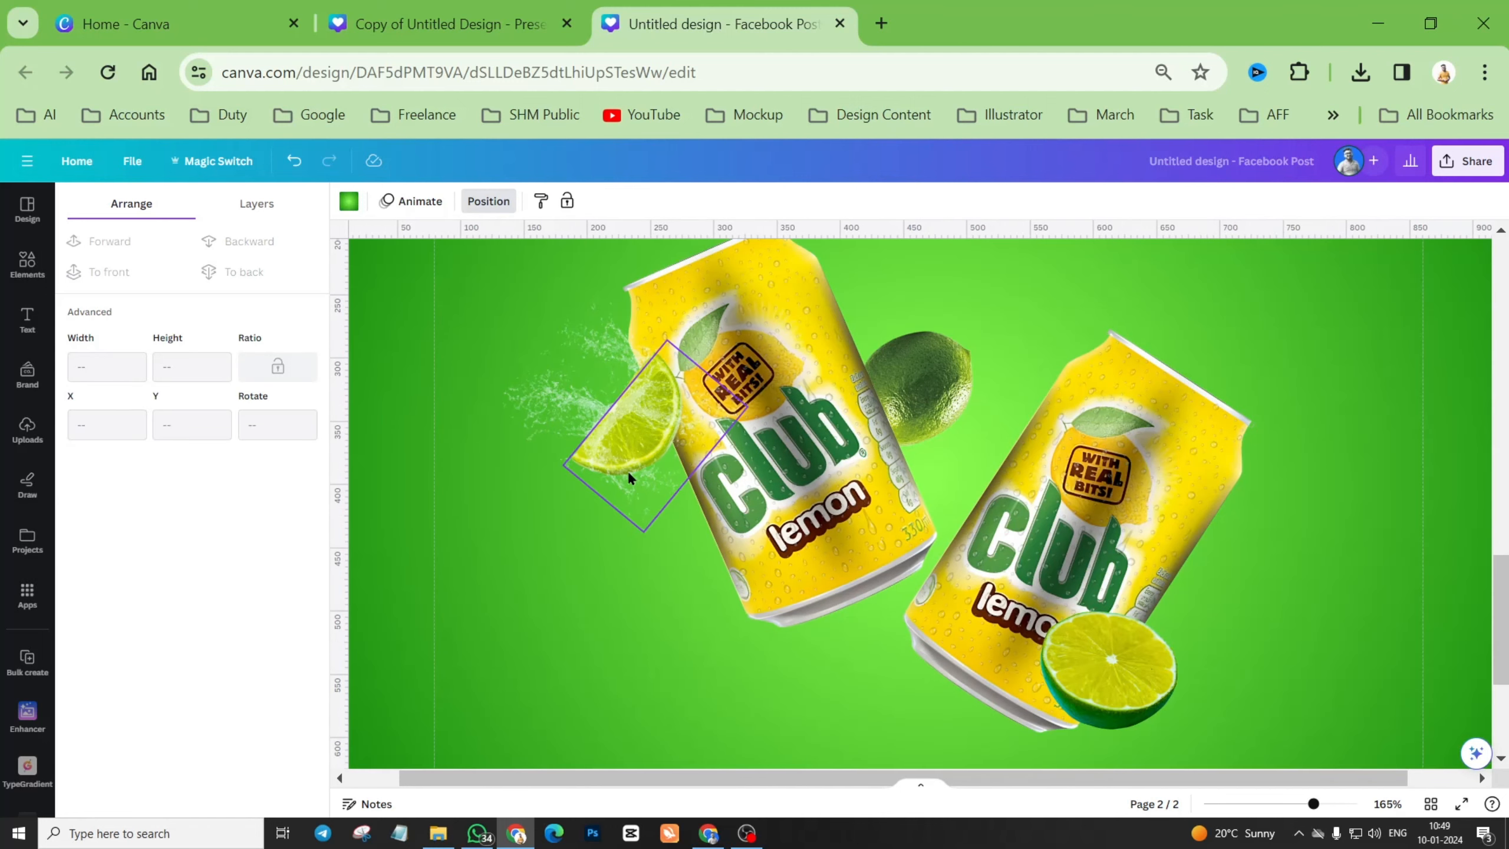
pyautogui.click(628, 444)
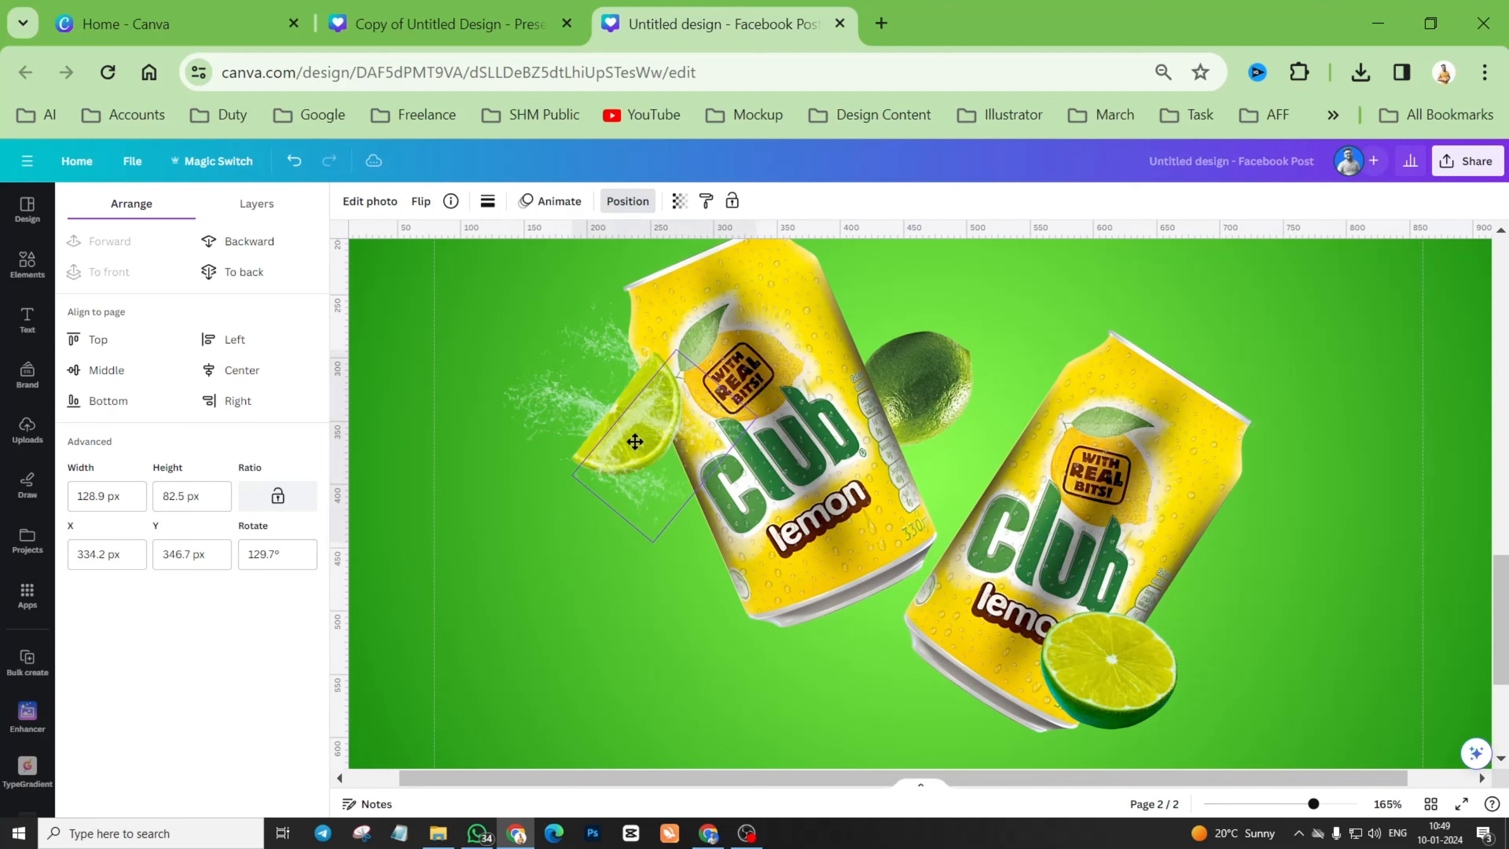
pyautogui.moveTo(633, 443); pyautogui.dragTo(652, 337)
pyautogui.moveTo(669, 409); pyautogui.dragTo(661, 442)
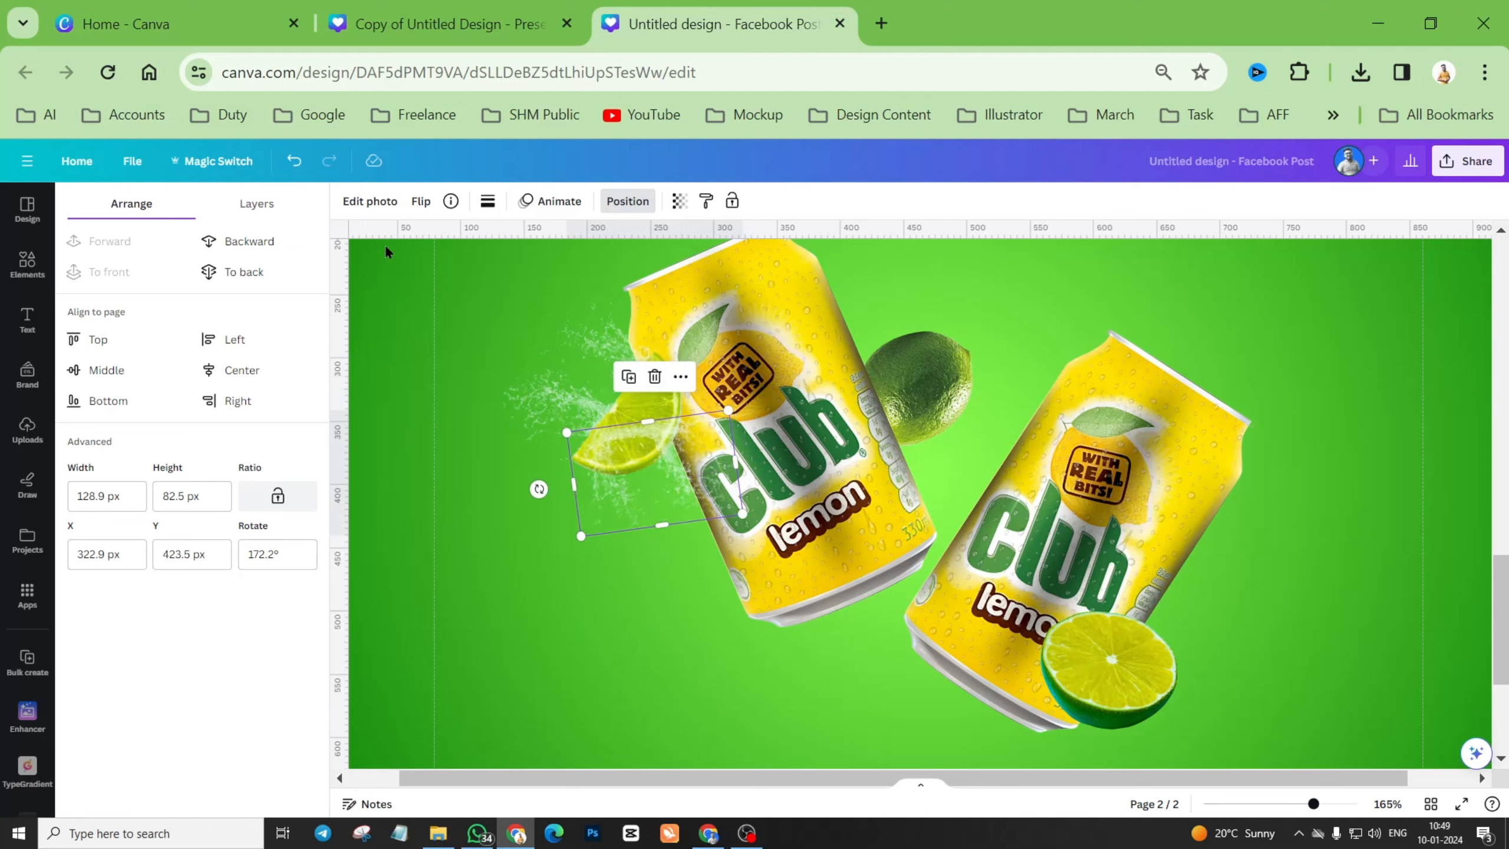
pyautogui.click(237, 244)
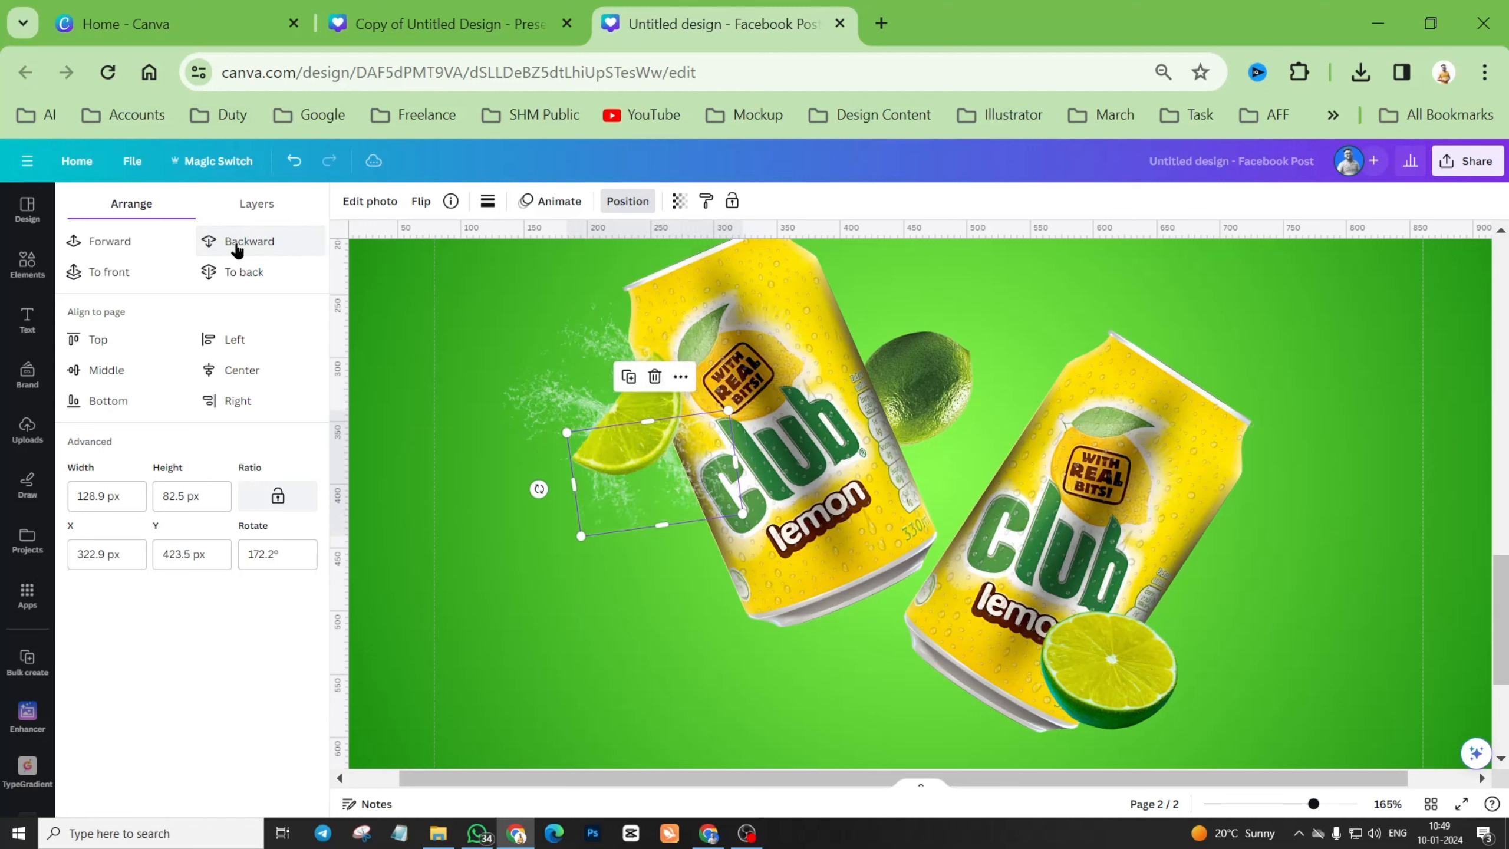
pyautogui.click(540, 590)
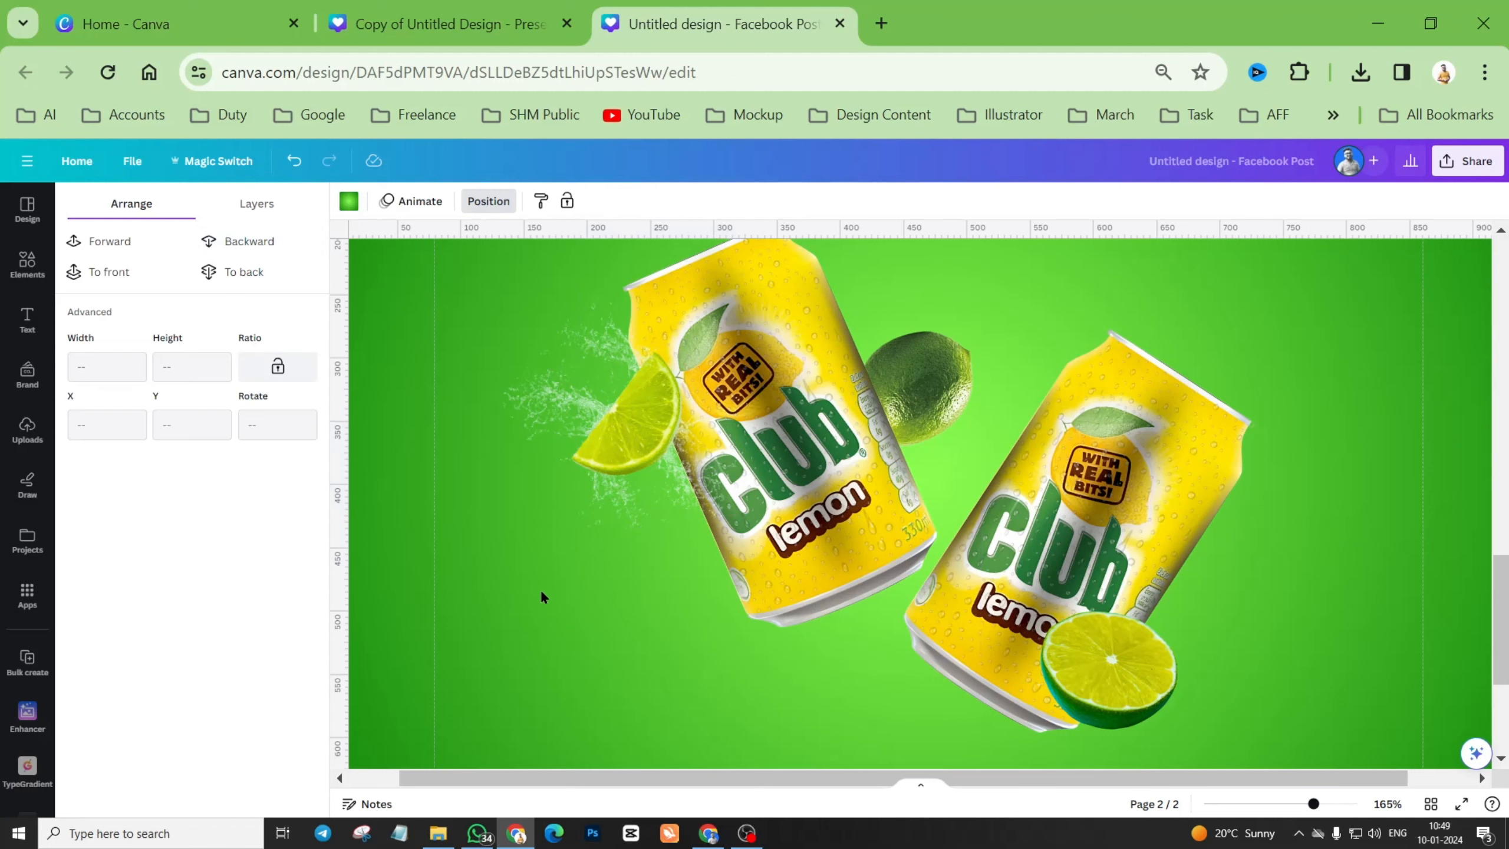
# Search the graphic elements for "water splash" and try the large clear, wavy splash across the cans, deleting it again.
pyautogui.scroll(-4, 806, 477)
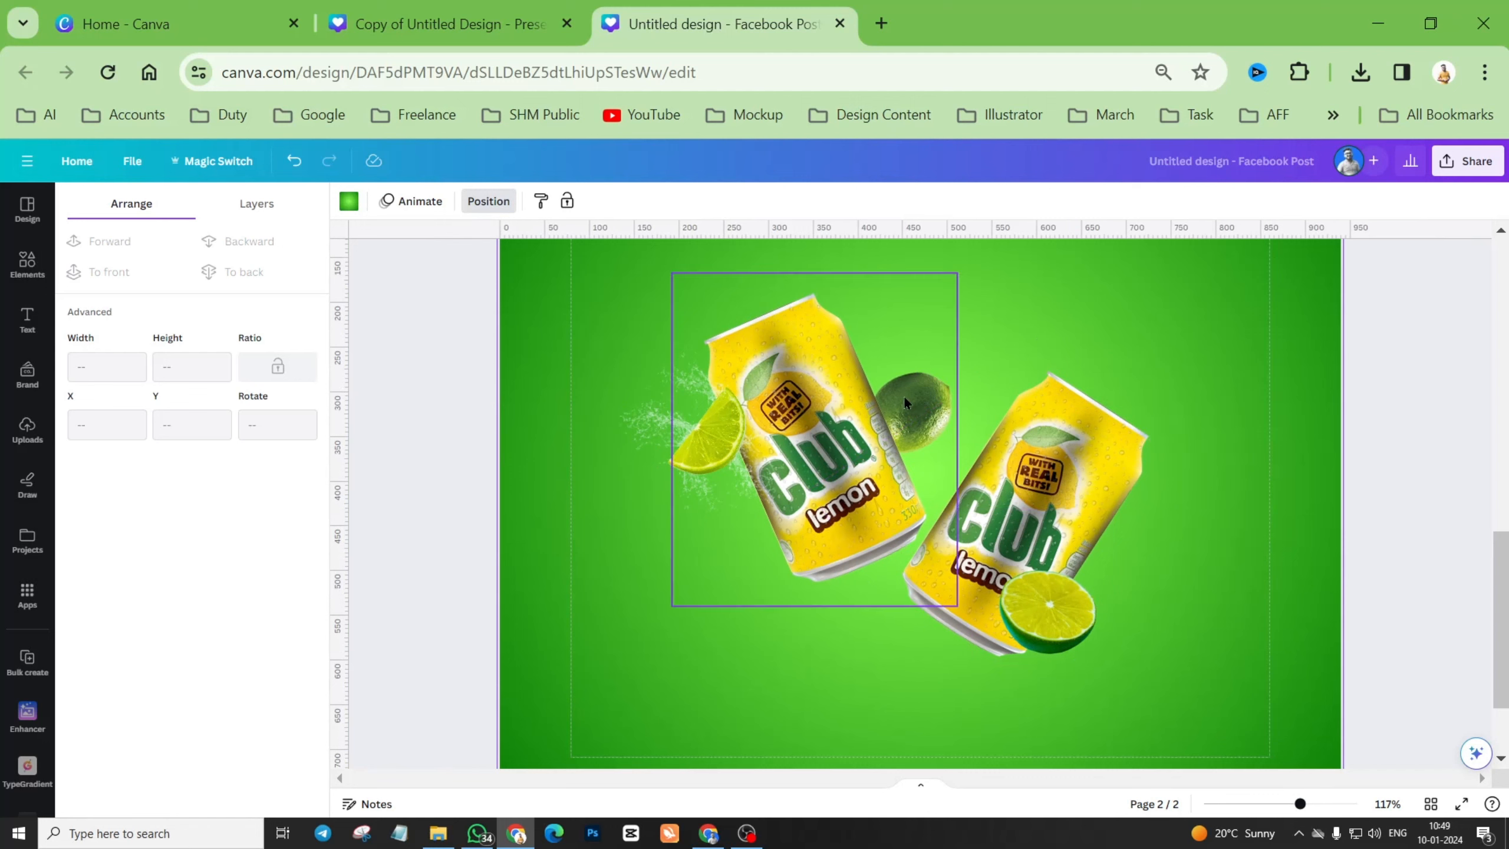
pyautogui.click(27, 265)
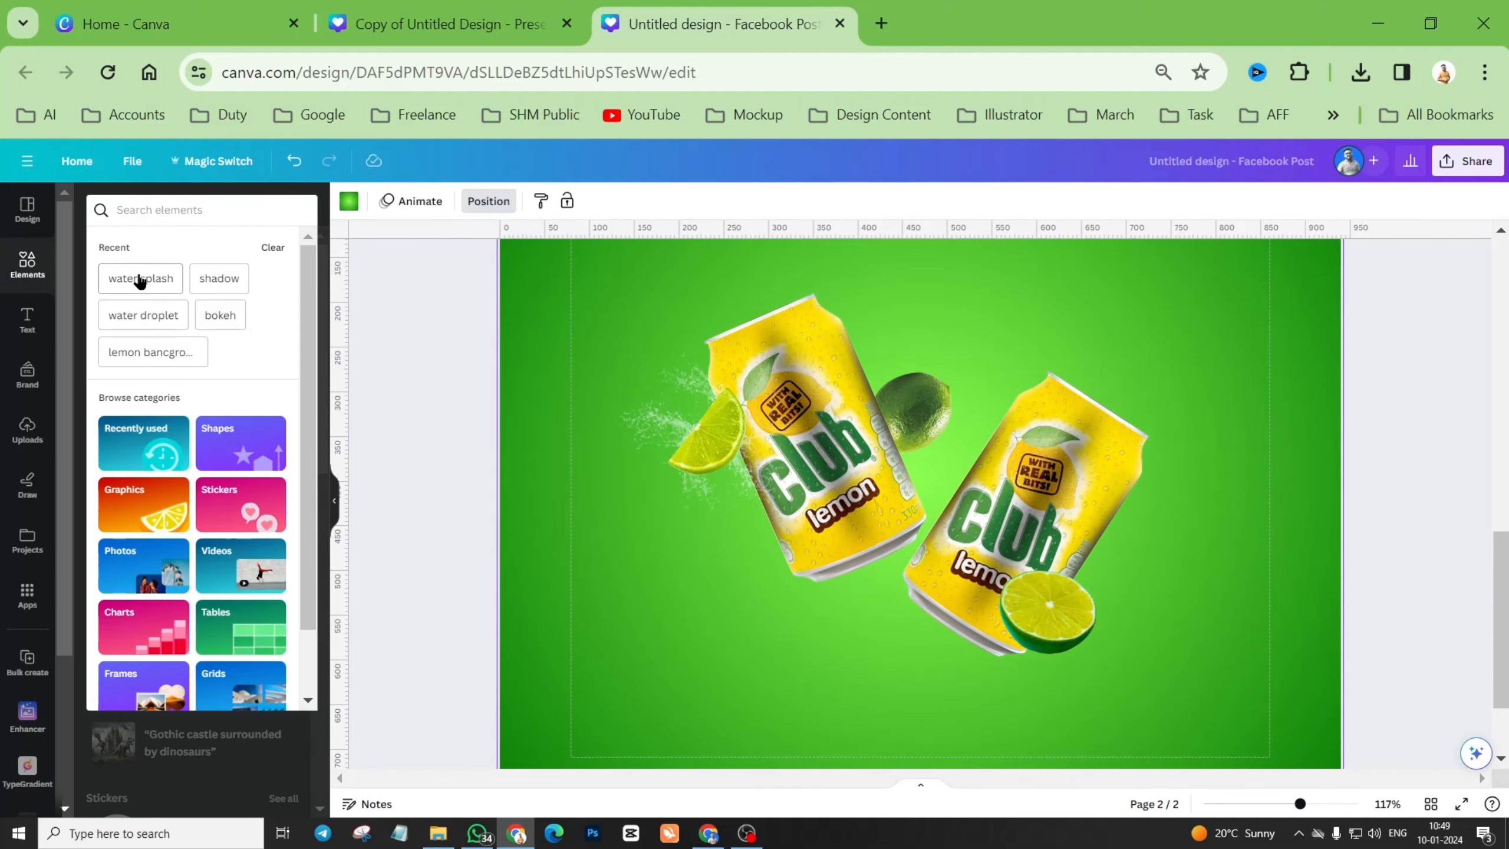
pyautogui.click(139, 279)
pyautogui.click(142, 247)
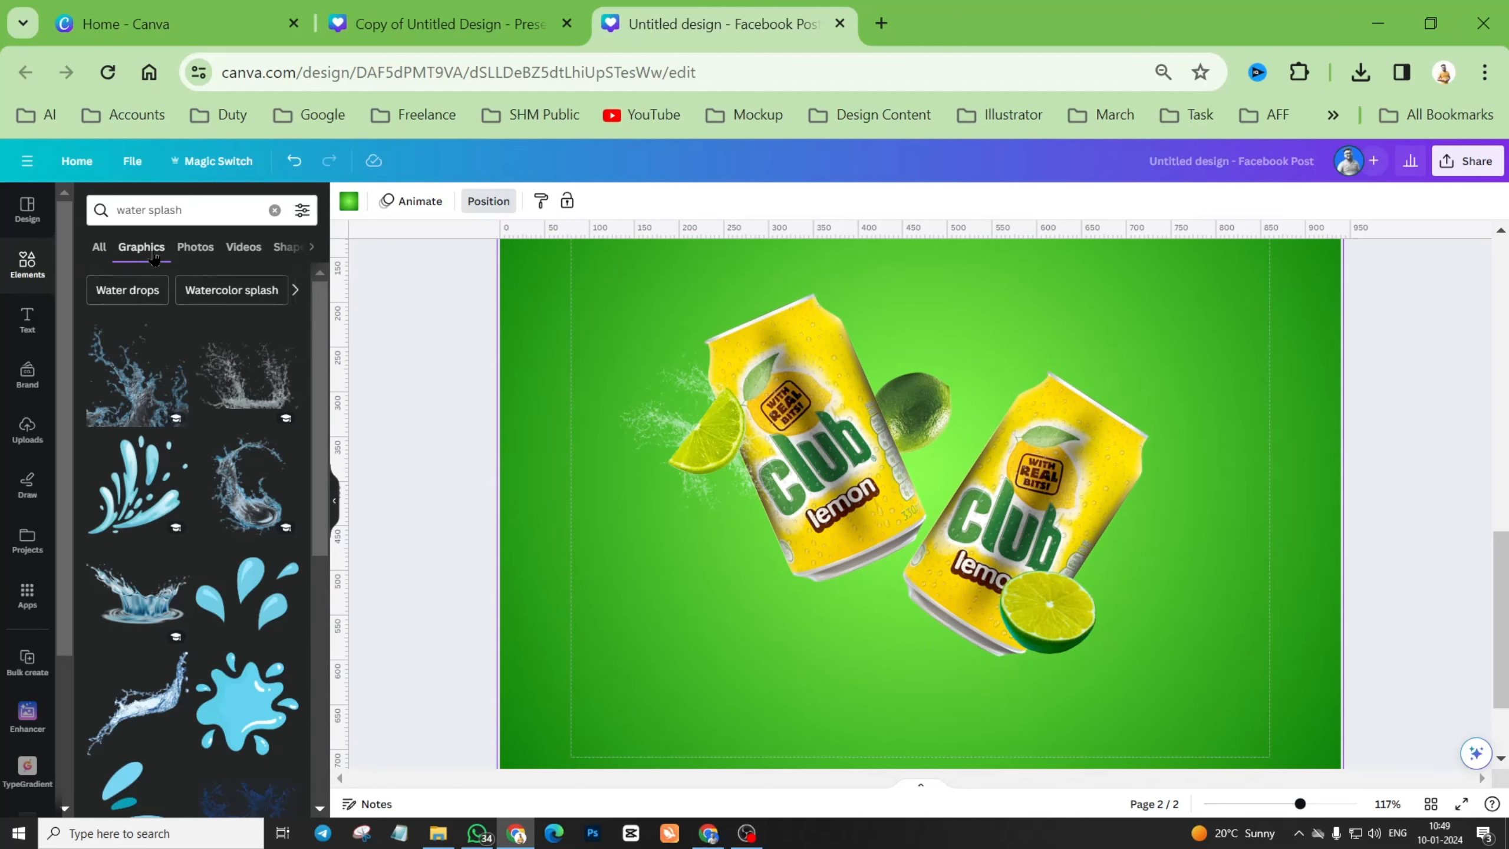
pyautogui.scroll(-5, 197, 515)
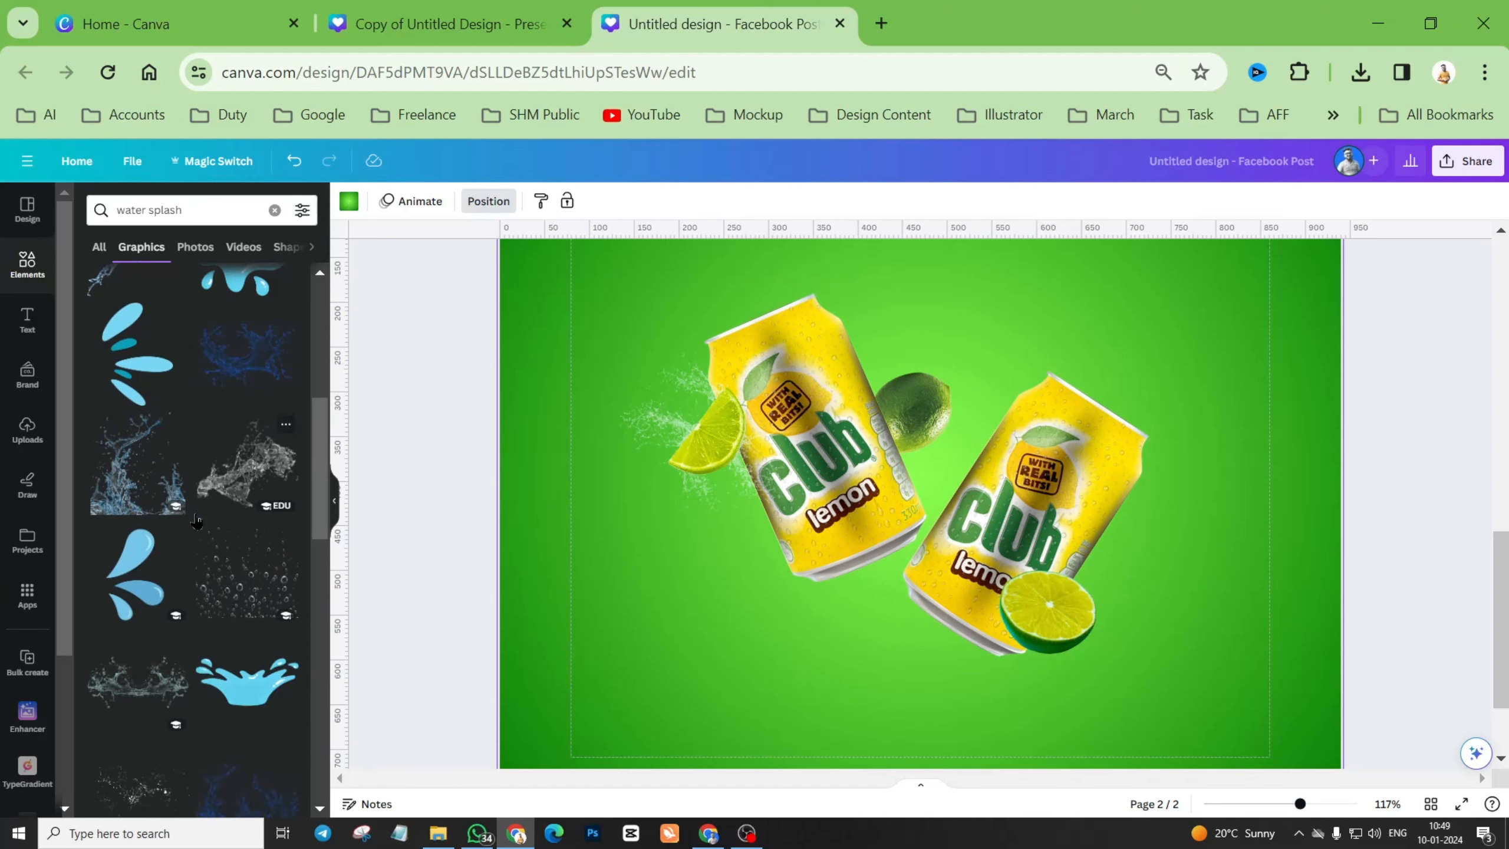
pyautogui.click(246, 484)
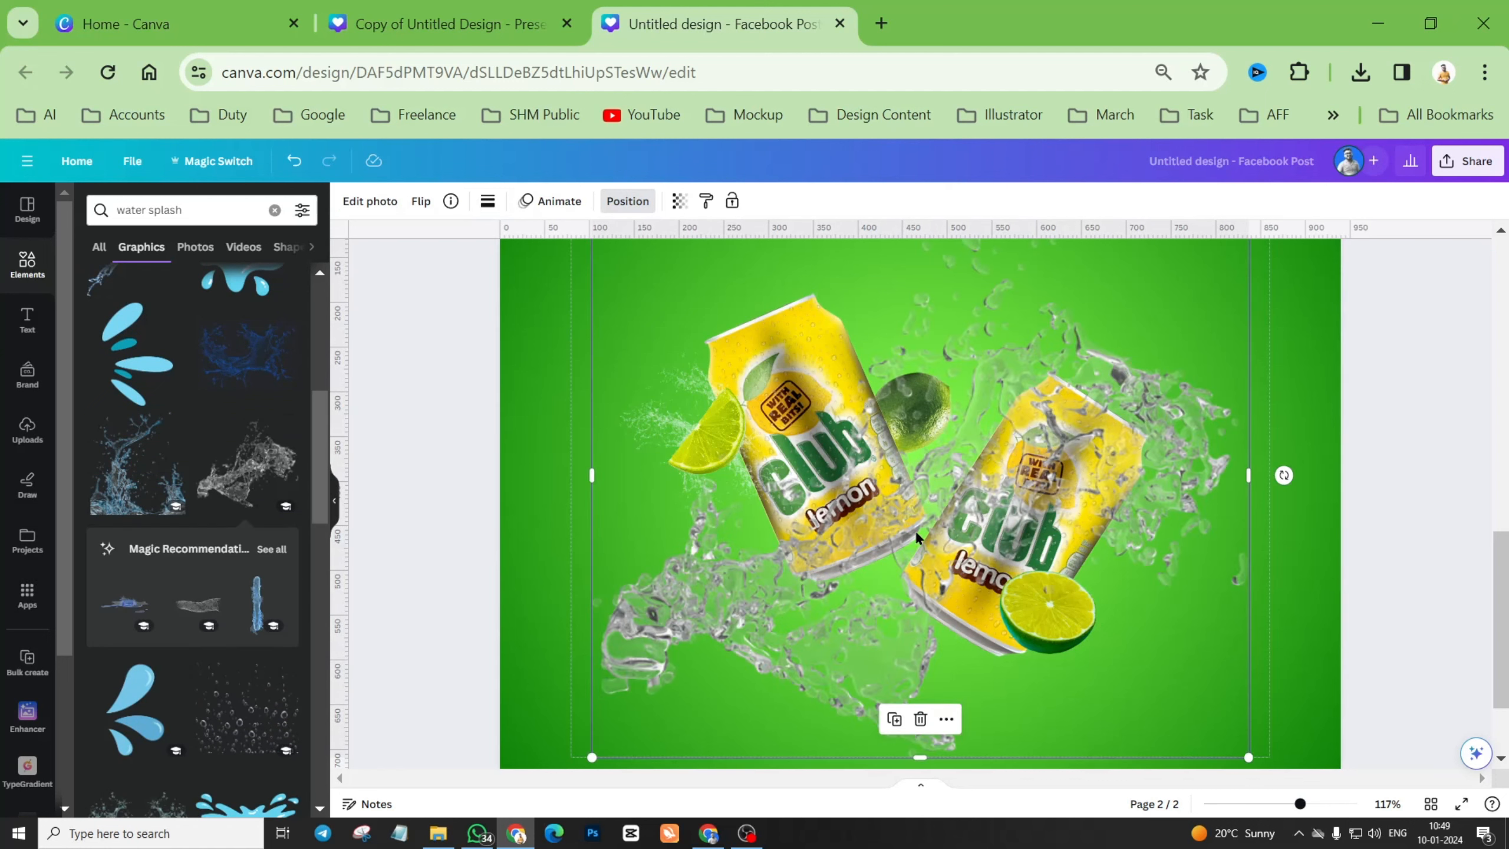
pyautogui.click(919, 719)
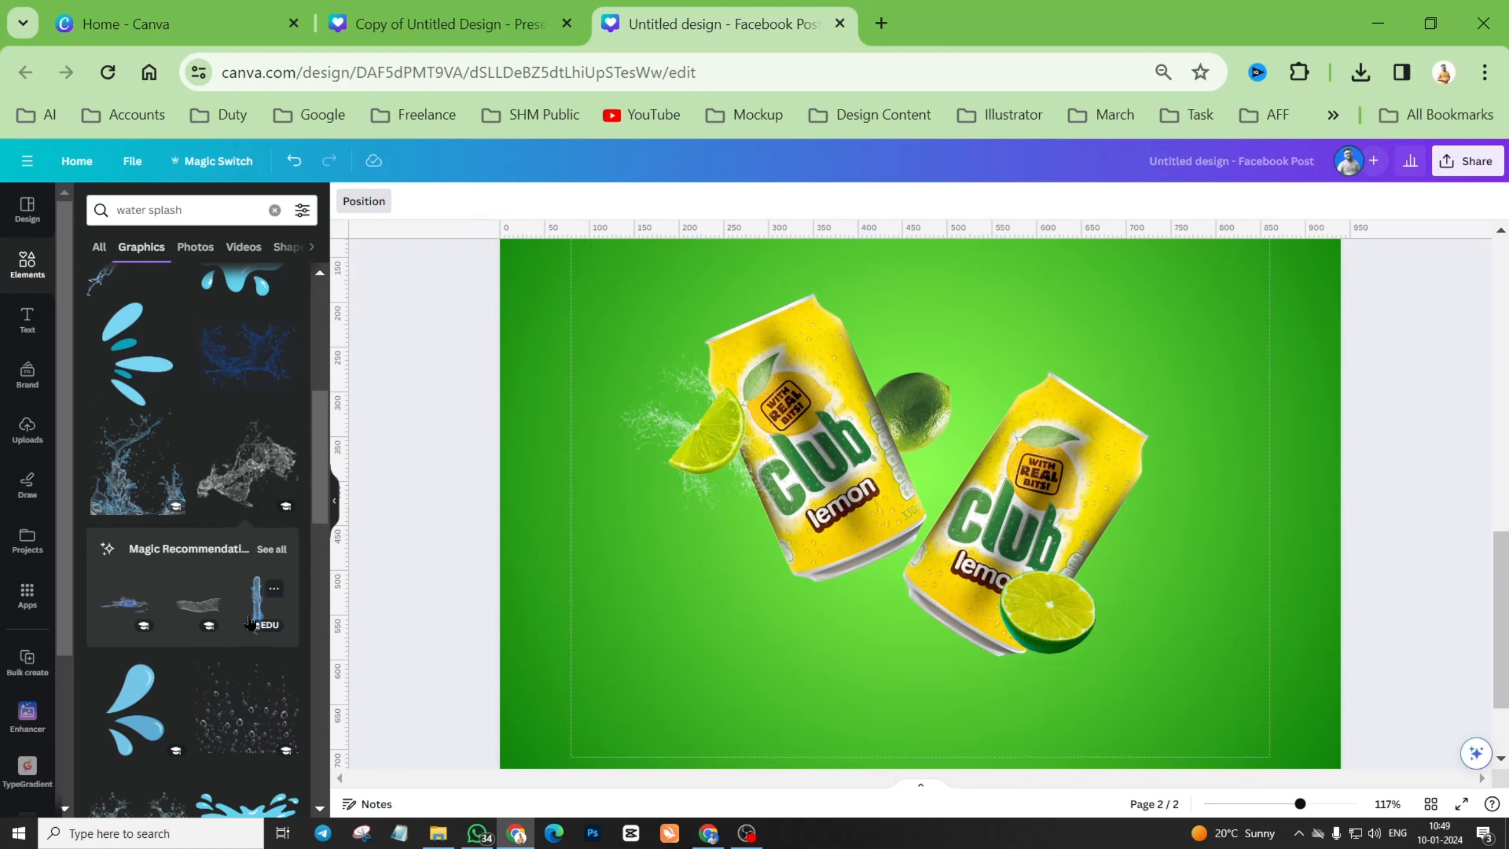
# Insert the wide double-crown water splash, enlarge it, and rotate it steeply to run past the whole lime between the cans.
pyautogui.scroll(-5, 244, 624)
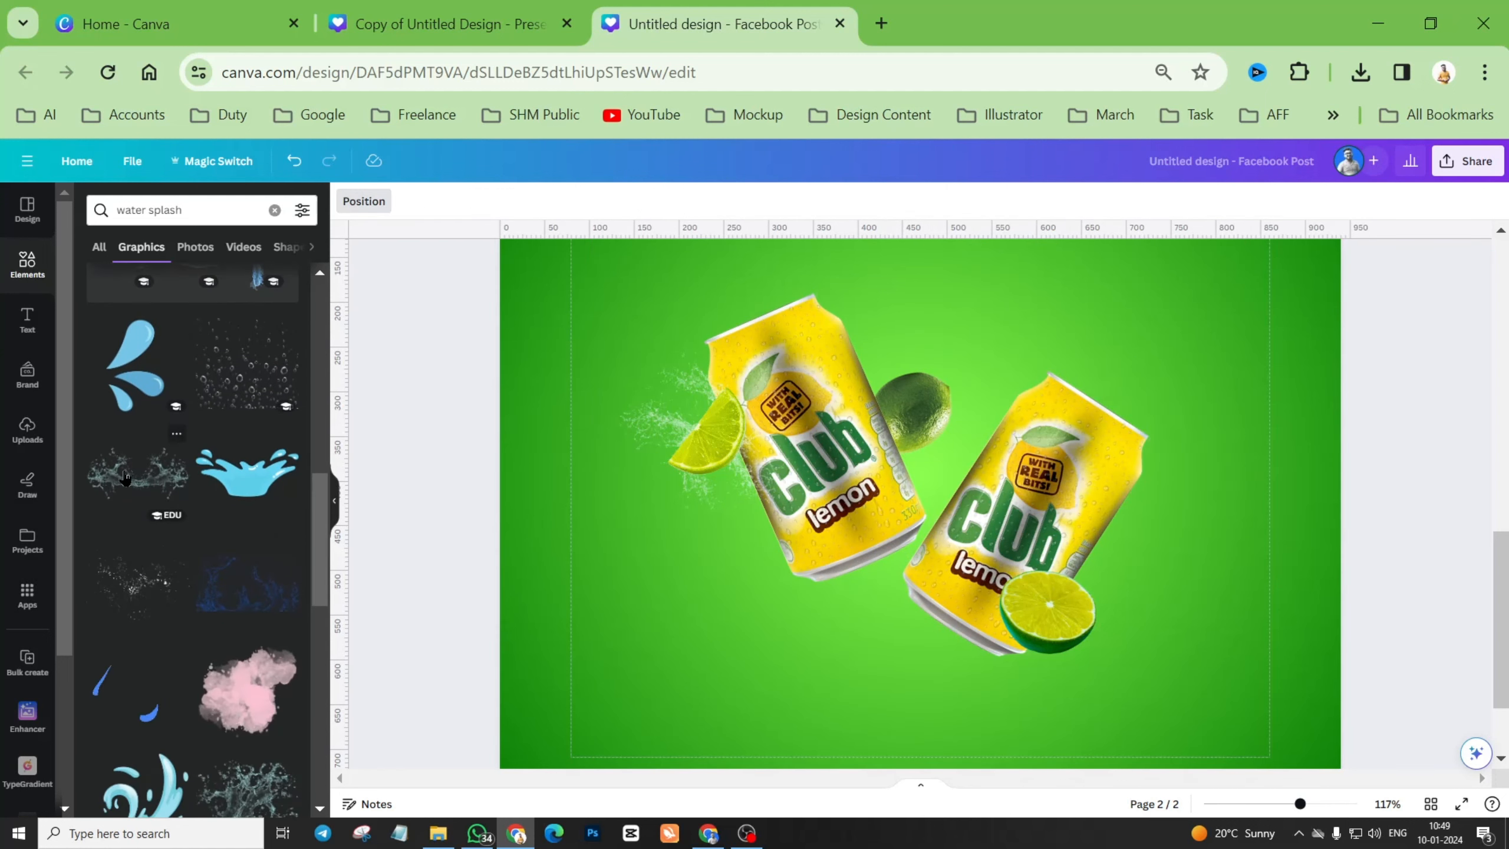
pyautogui.click(137, 469)
pyautogui.moveTo(912, 483); pyautogui.dragTo(922, 409)
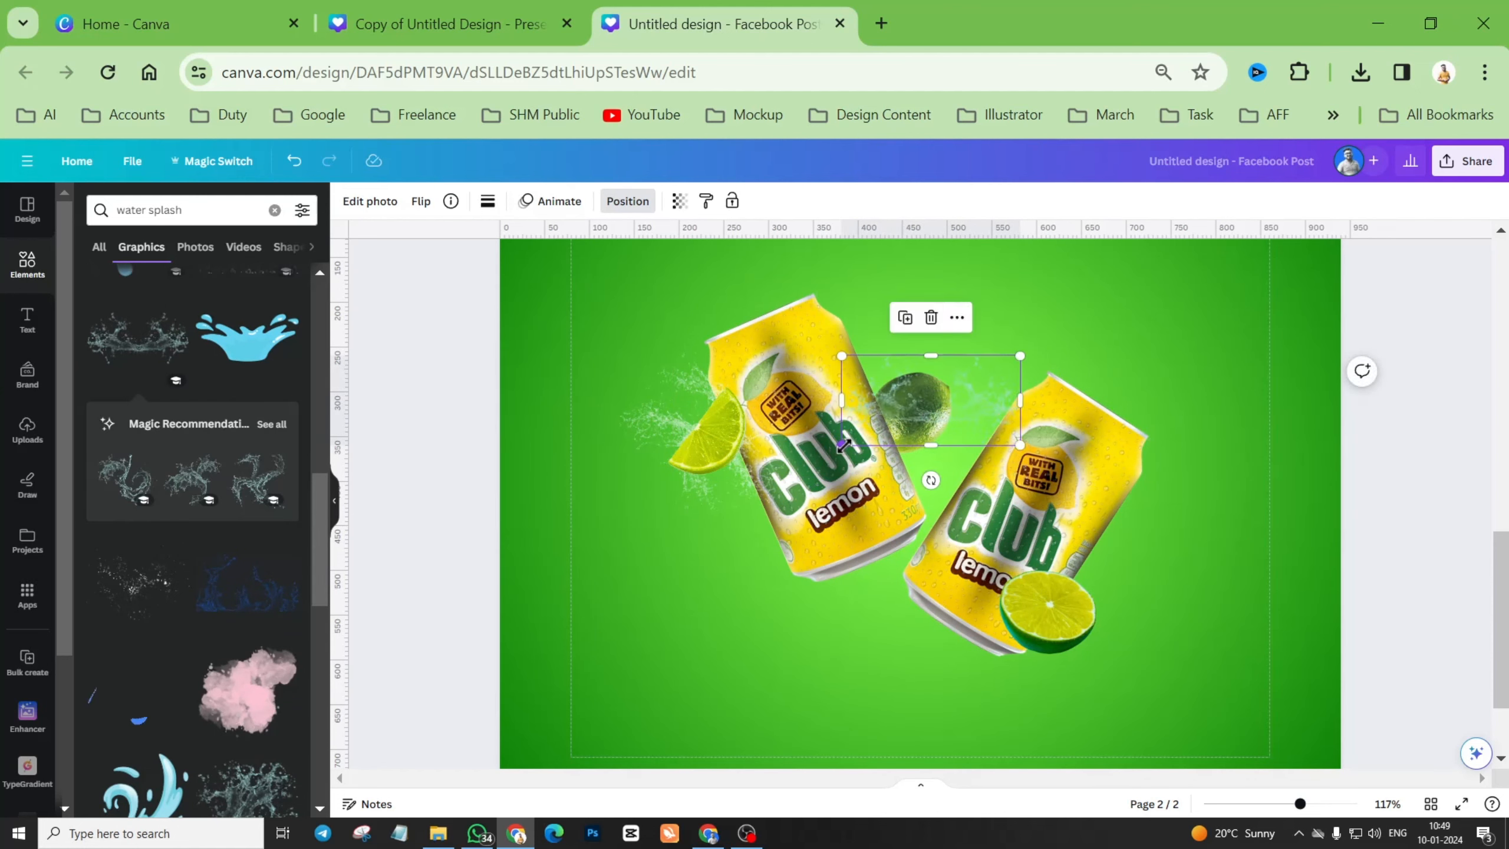
pyautogui.moveTo(842, 445); pyautogui.dragTo(770, 481)
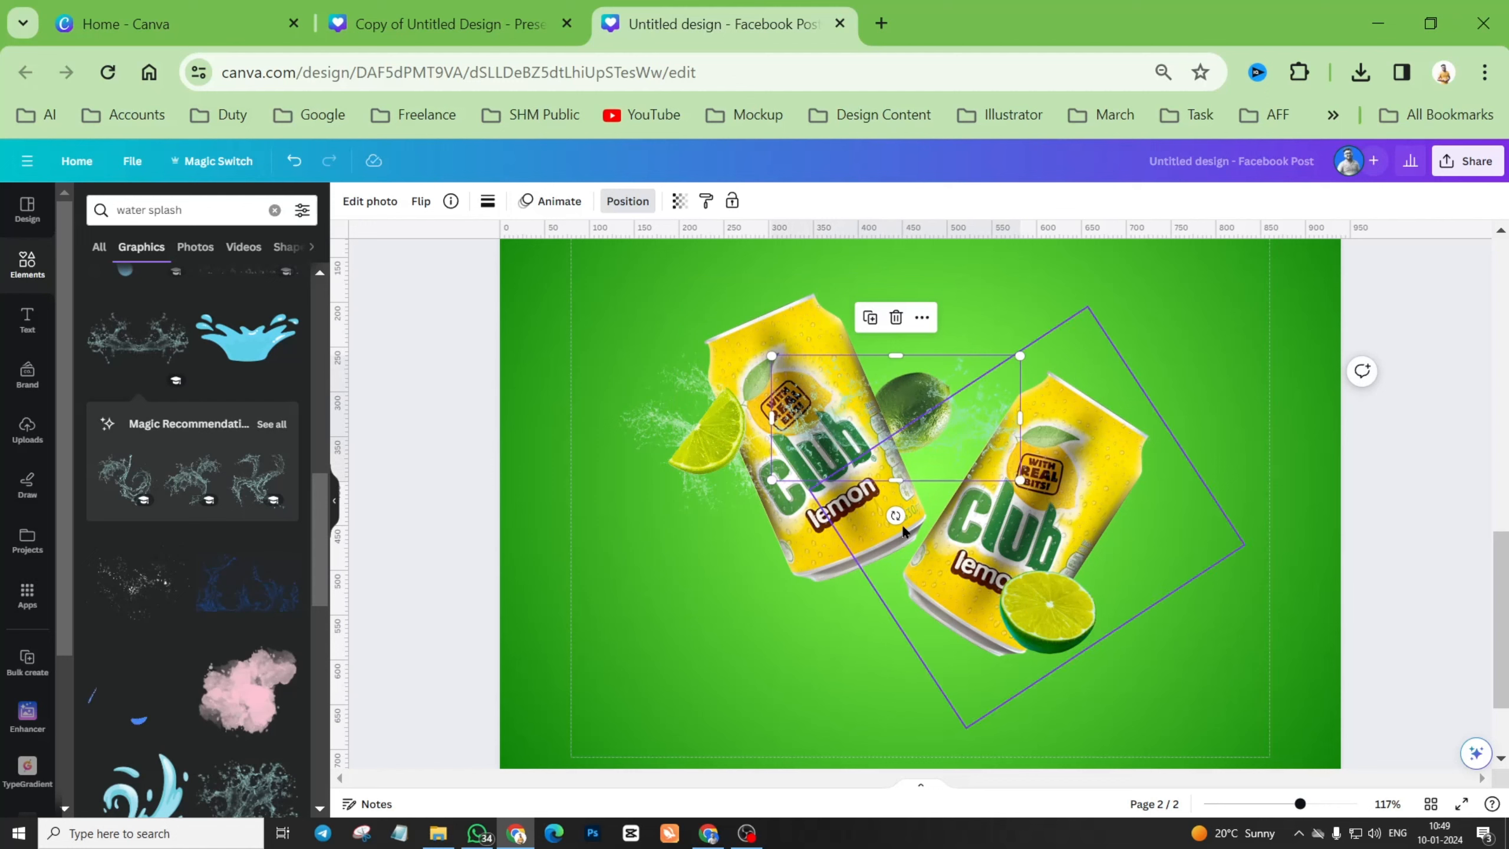
pyautogui.moveTo(895, 514); pyautogui.dragTo(747, 480)
pyautogui.moveTo(930, 472); pyautogui.dragTo(938, 468)
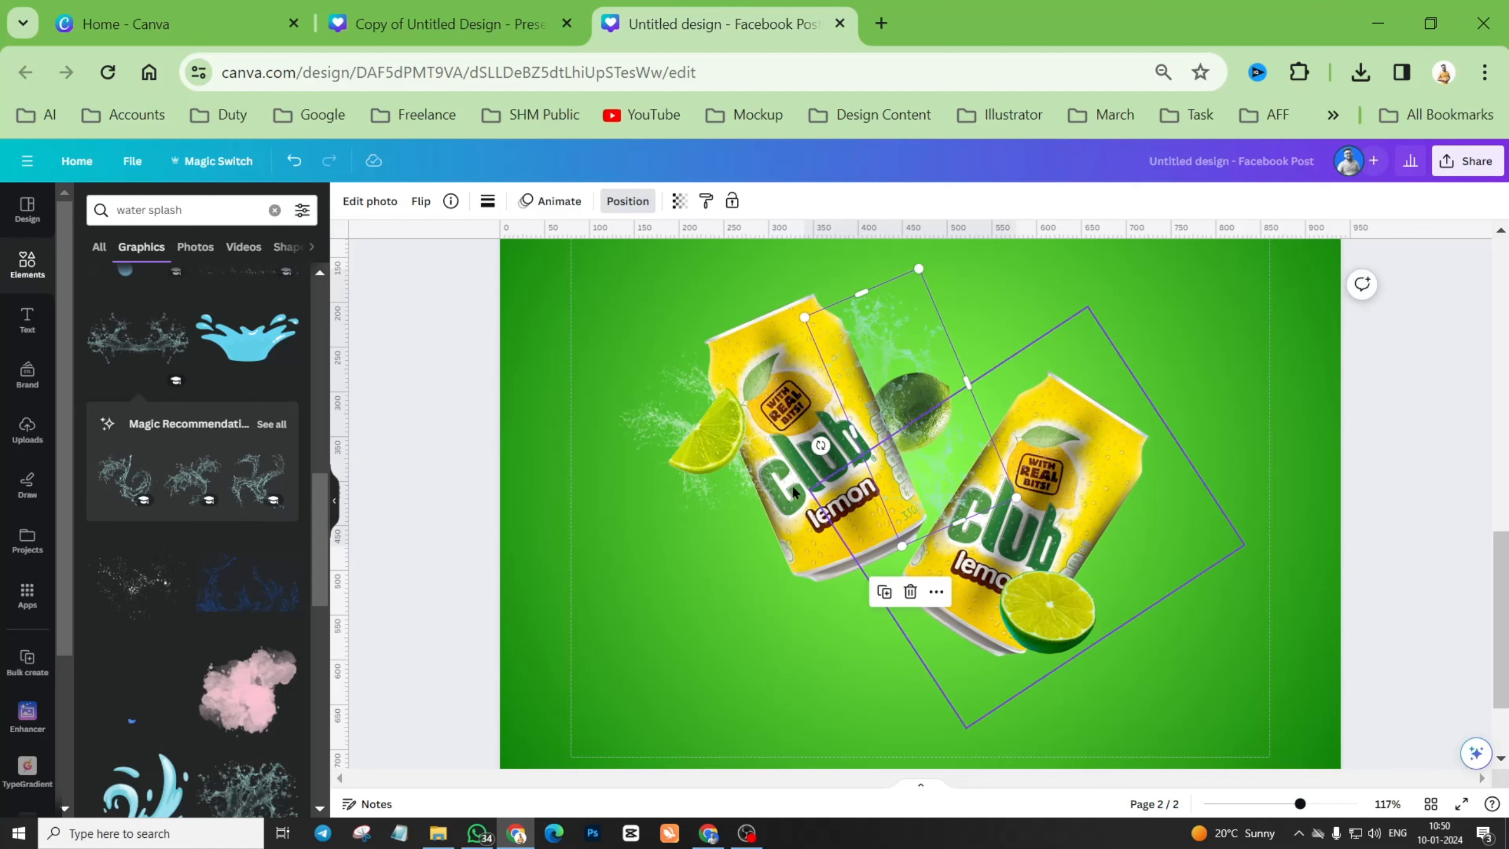
# Insert the branching water splash, enlarge it to 262 × 208.3 px around the half lime, and send it behind that lime.
pyautogui.scroll(-3, 261, 595)
pyautogui.click(261, 595)
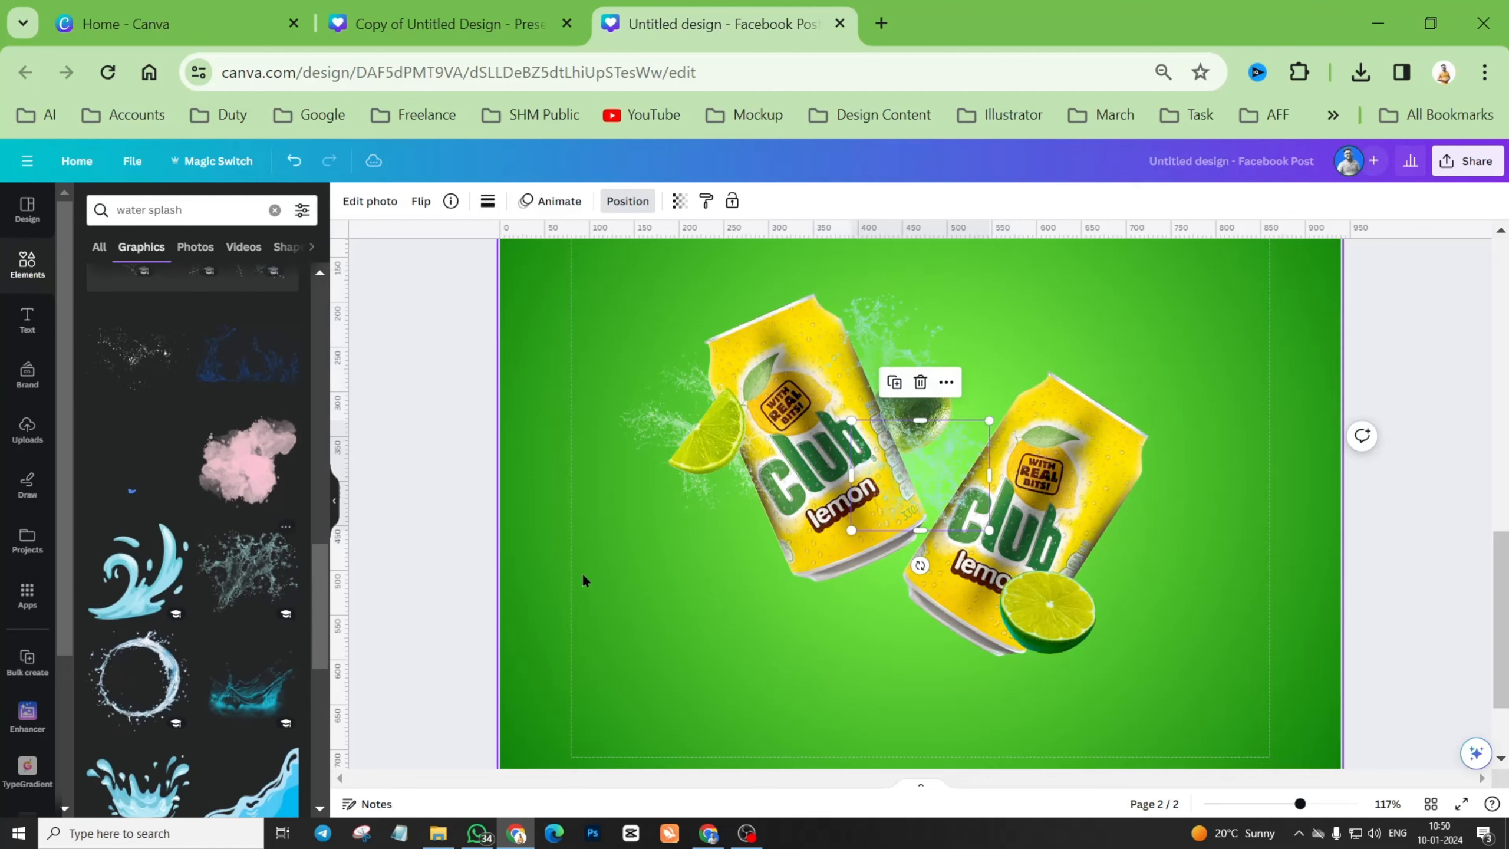
pyautogui.moveTo(920, 457); pyautogui.dragTo(713, 593)
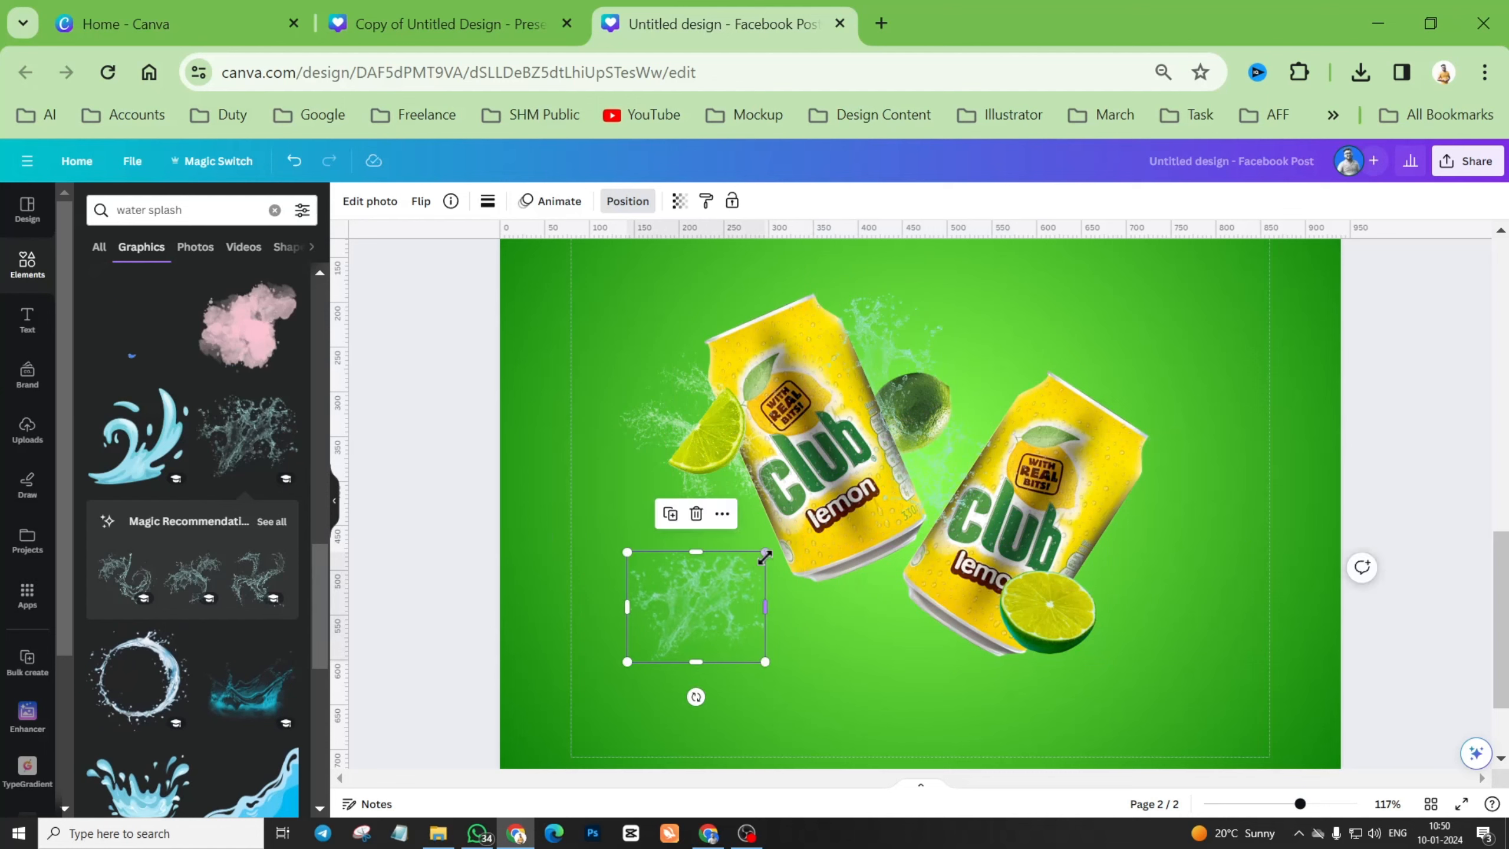
pyautogui.moveTo(768, 549); pyautogui.dragTo(1037, 625)
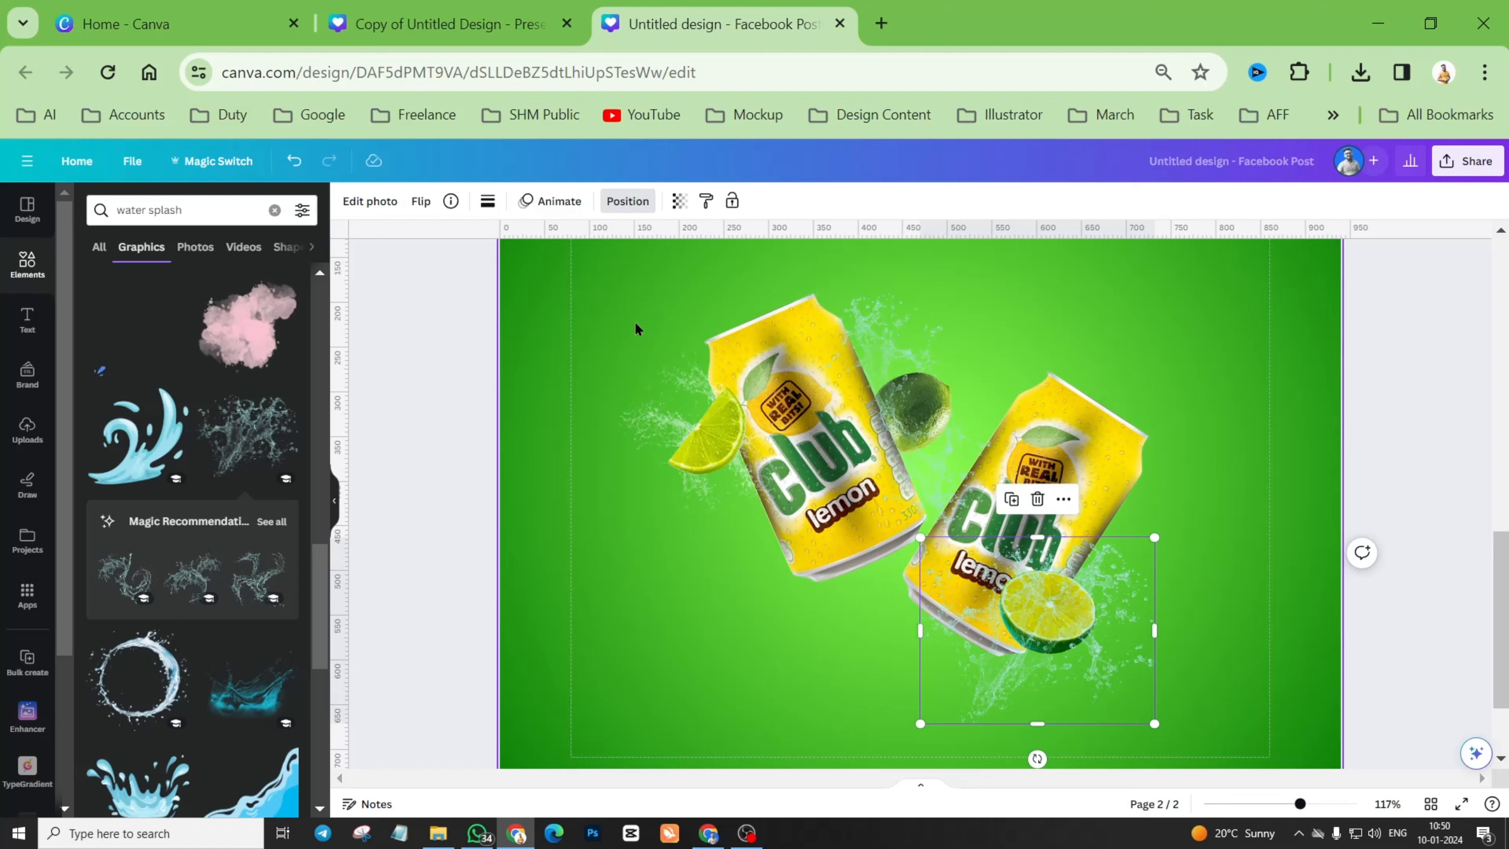
pyautogui.click(628, 203)
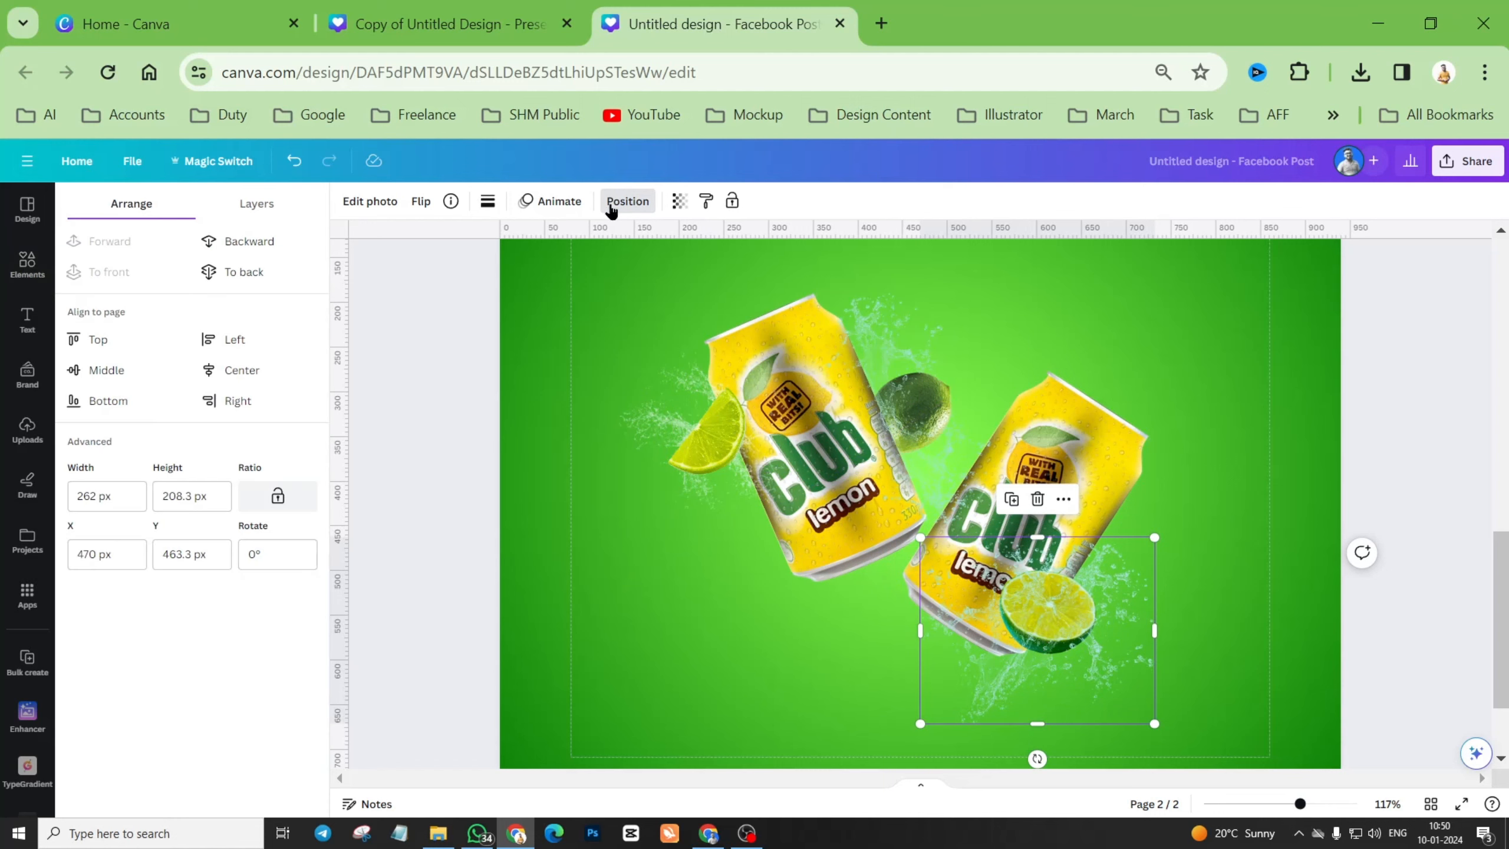
pyautogui.click(253, 254)
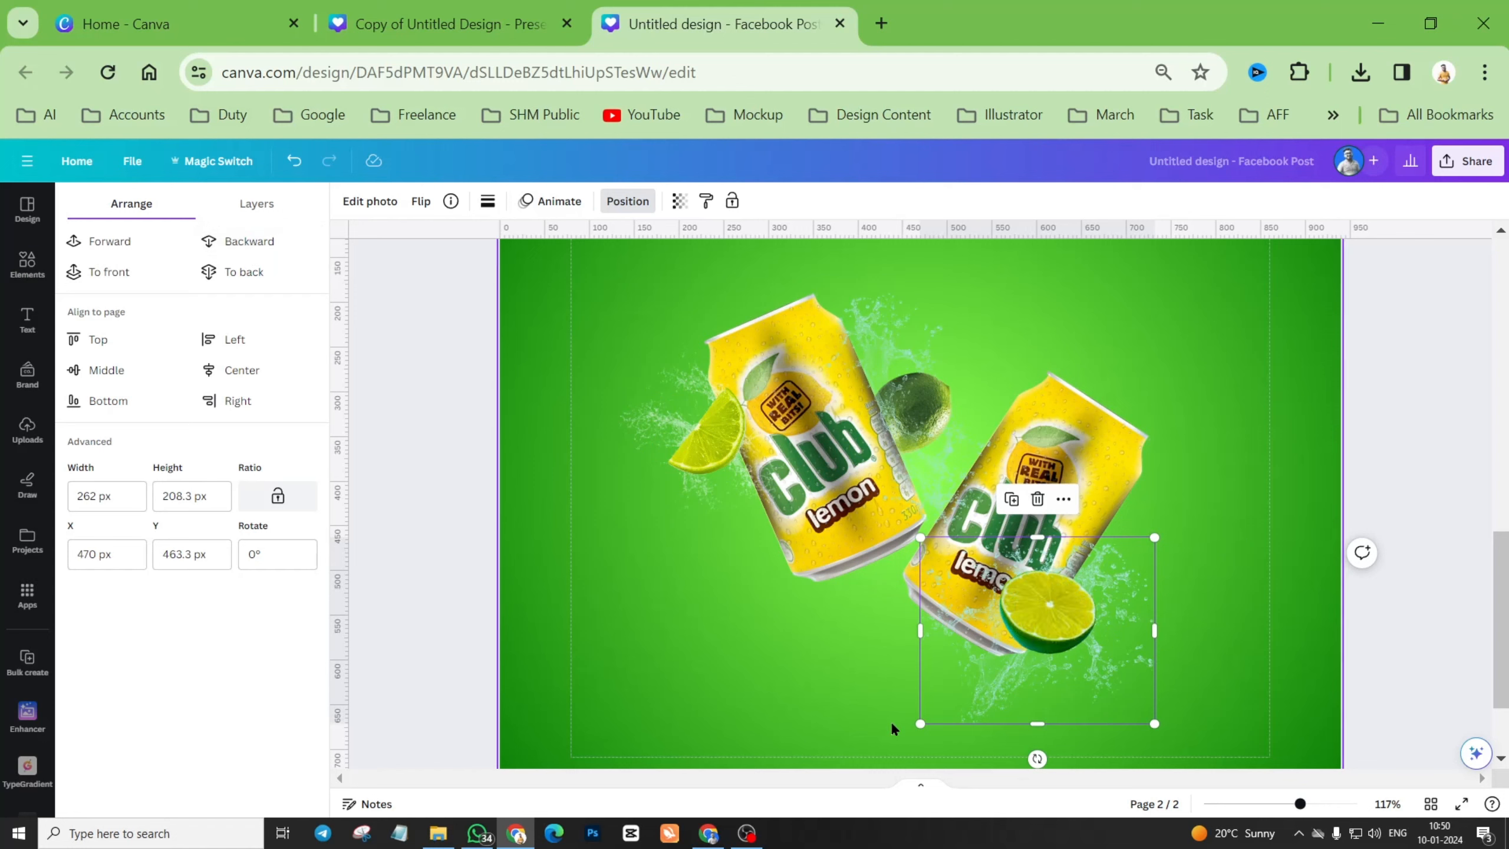
# Search "water splash" again, insert another branching splash and enlarge it across the lower ends of both cans.
pyautogui.click(28, 265)
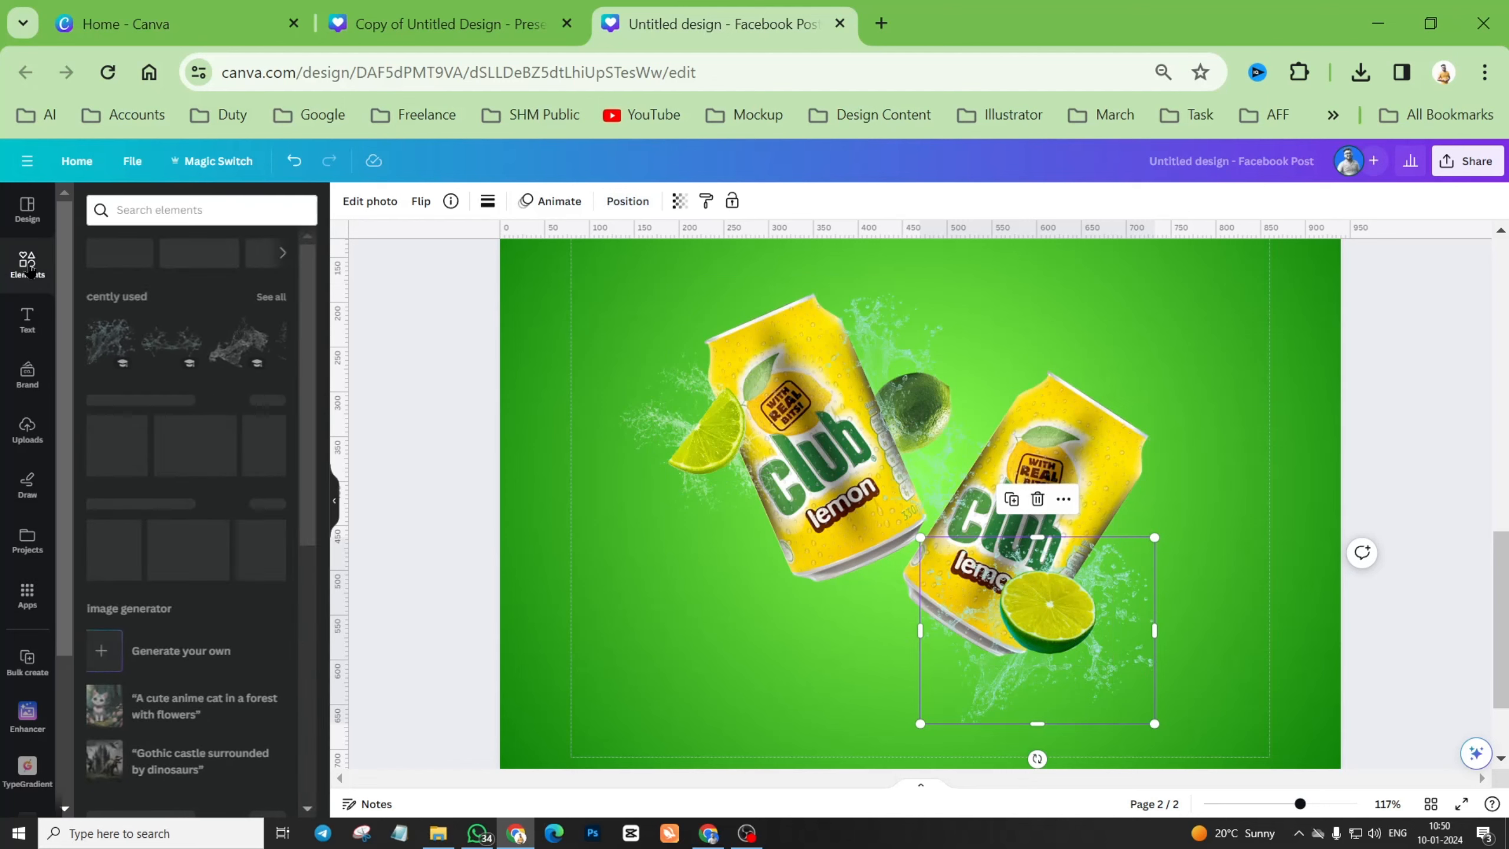
pyautogui.click(138, 278)
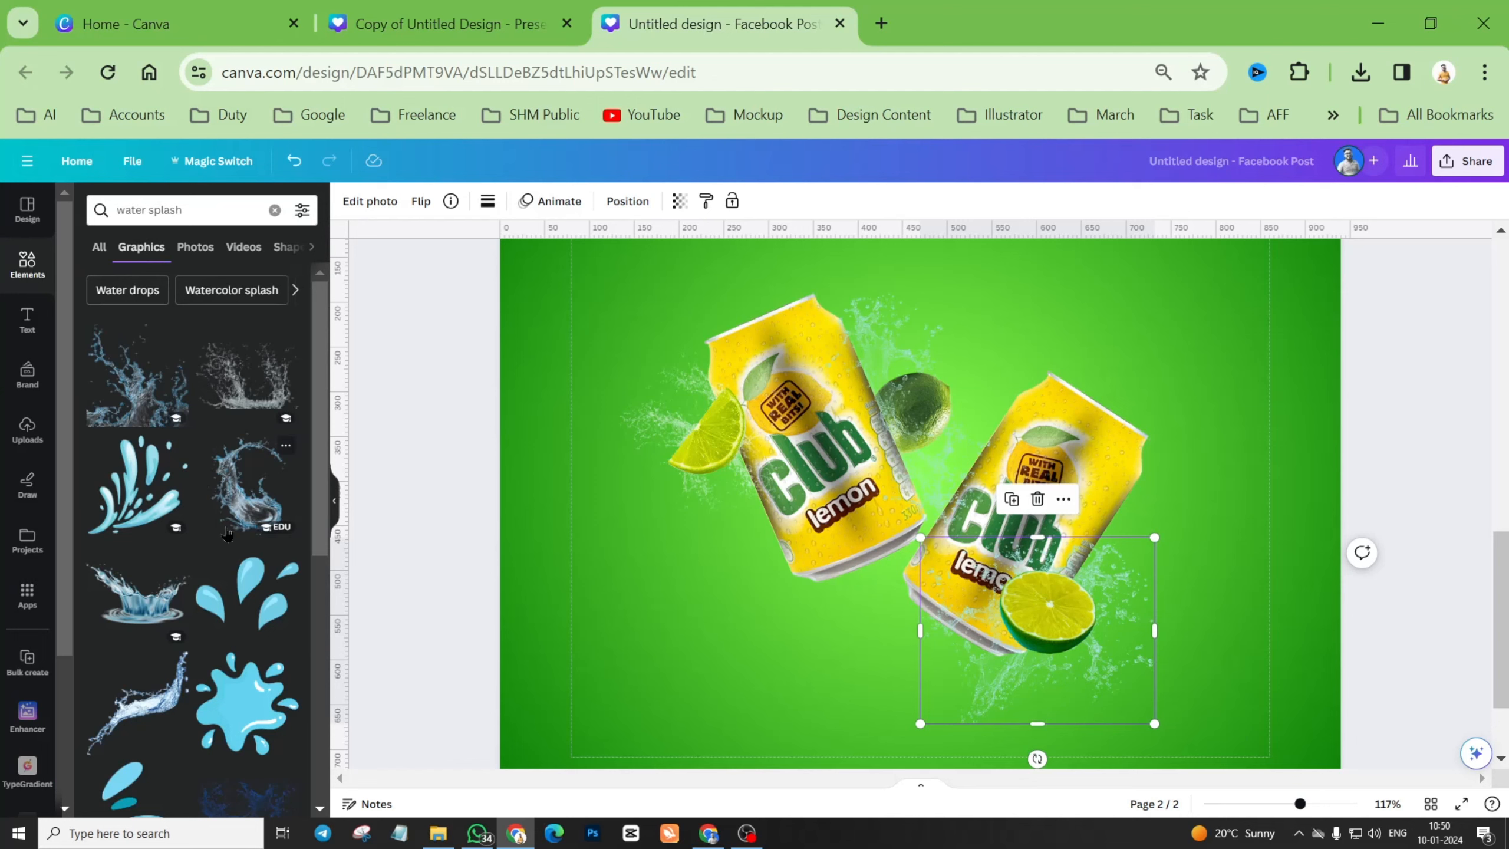
pyautogui.scroll(-8, 228, 533)
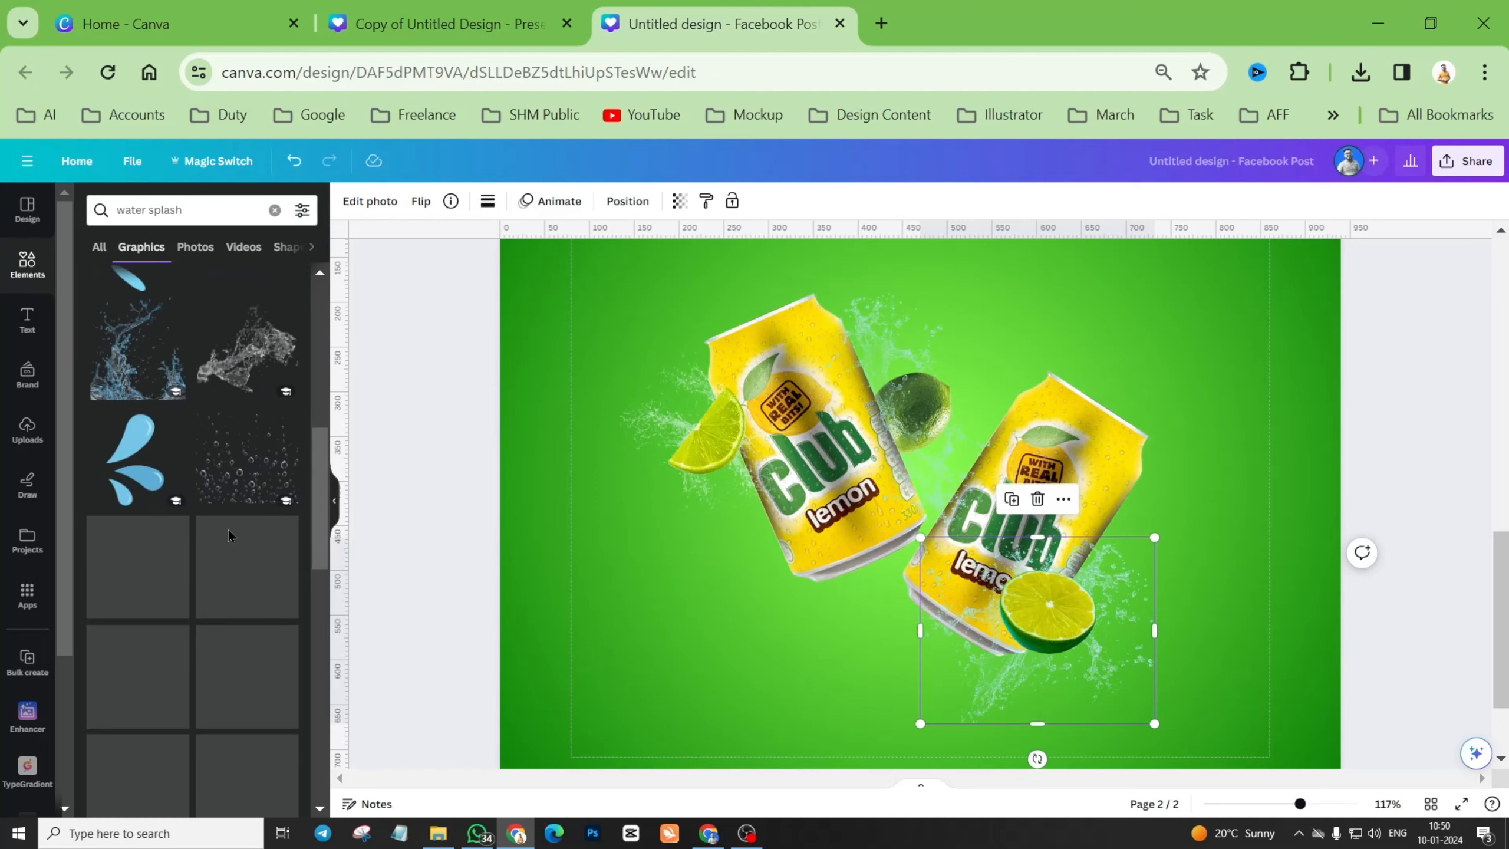
pyautogui.scroll(-2, 229, 538)
pyautogui.scroll(-4, 231, 541)
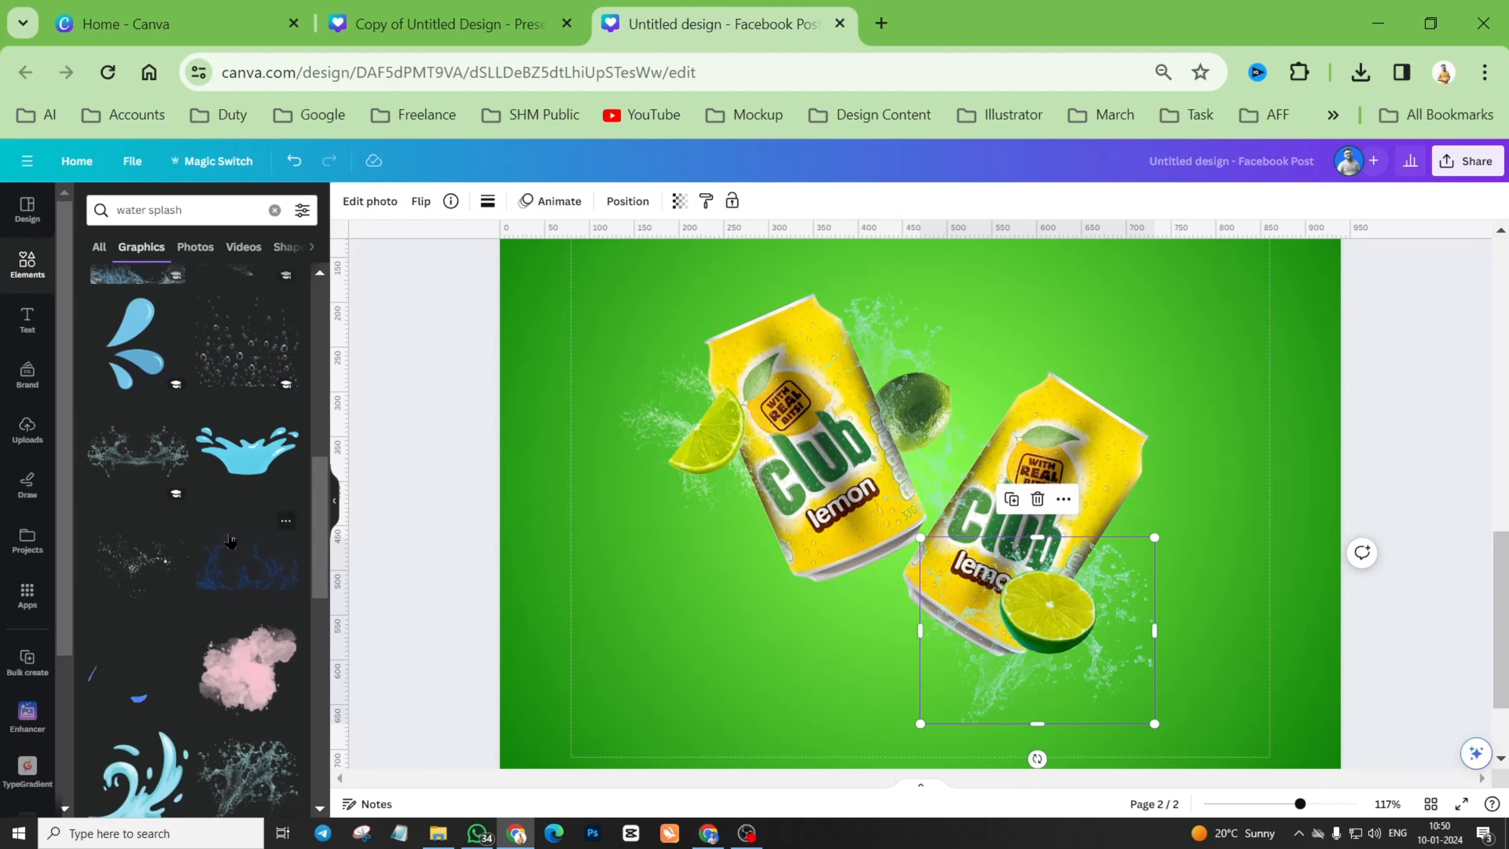
pyautogui.moveTo(246, 556); pyautogui.dragTo(835, 565)
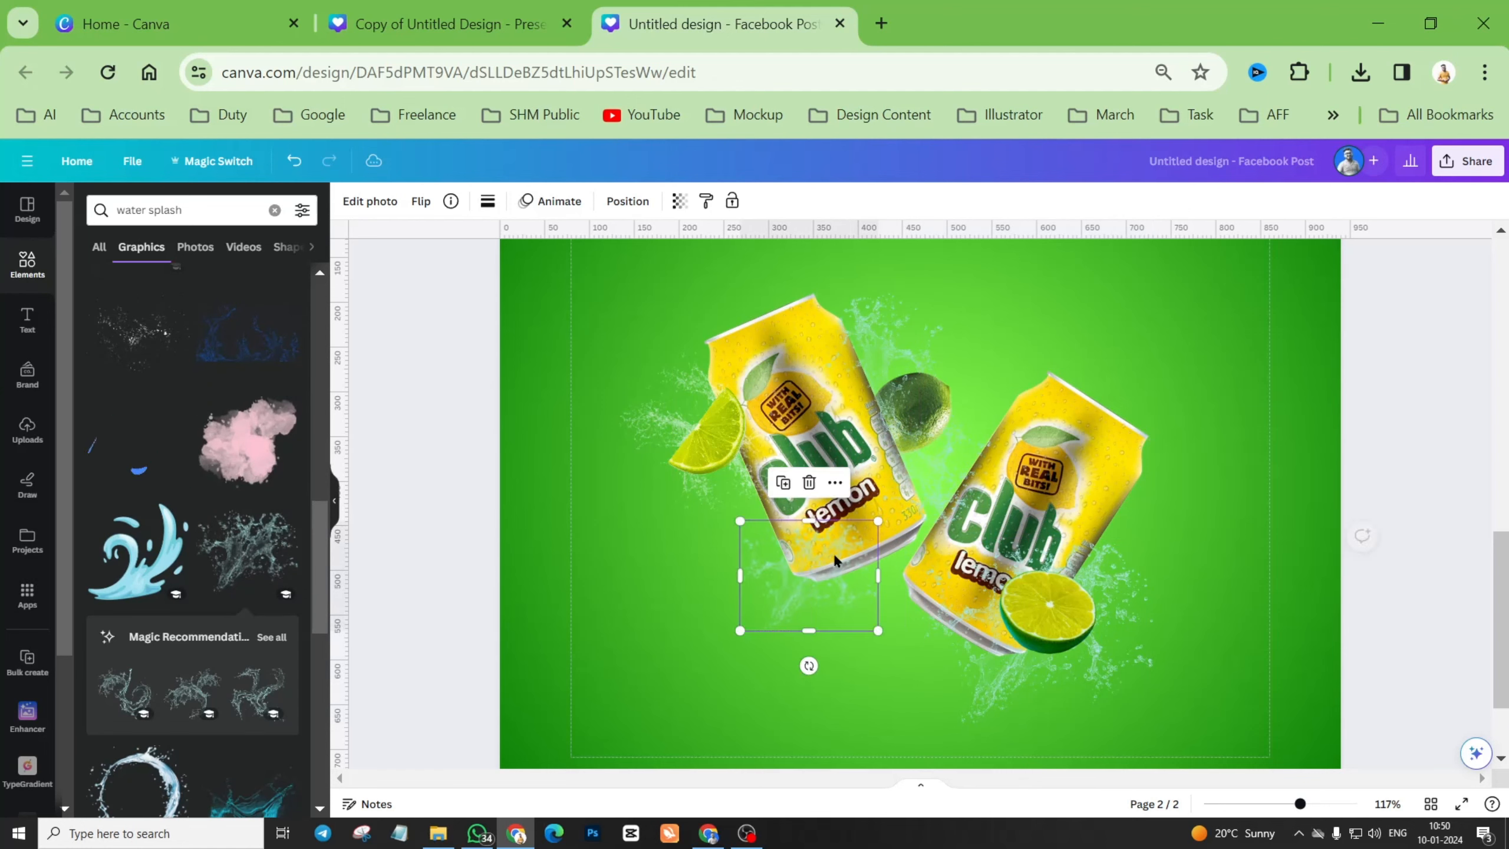
pyautogui.moveTo(883, 505); pyautogui.dragTo(873, 548)
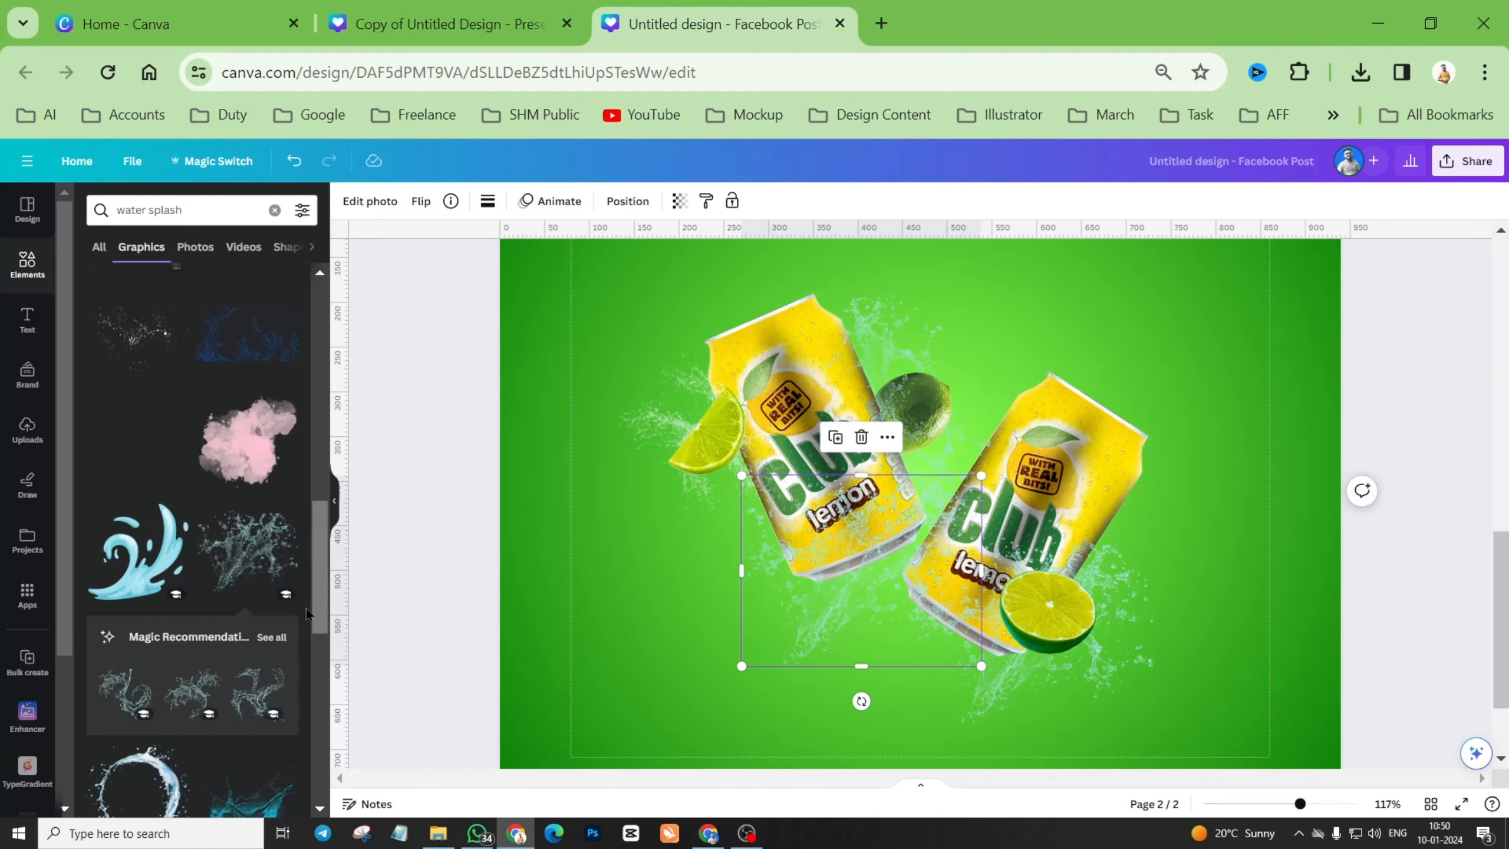
pyautogui.scroll(-7, 241, 627)
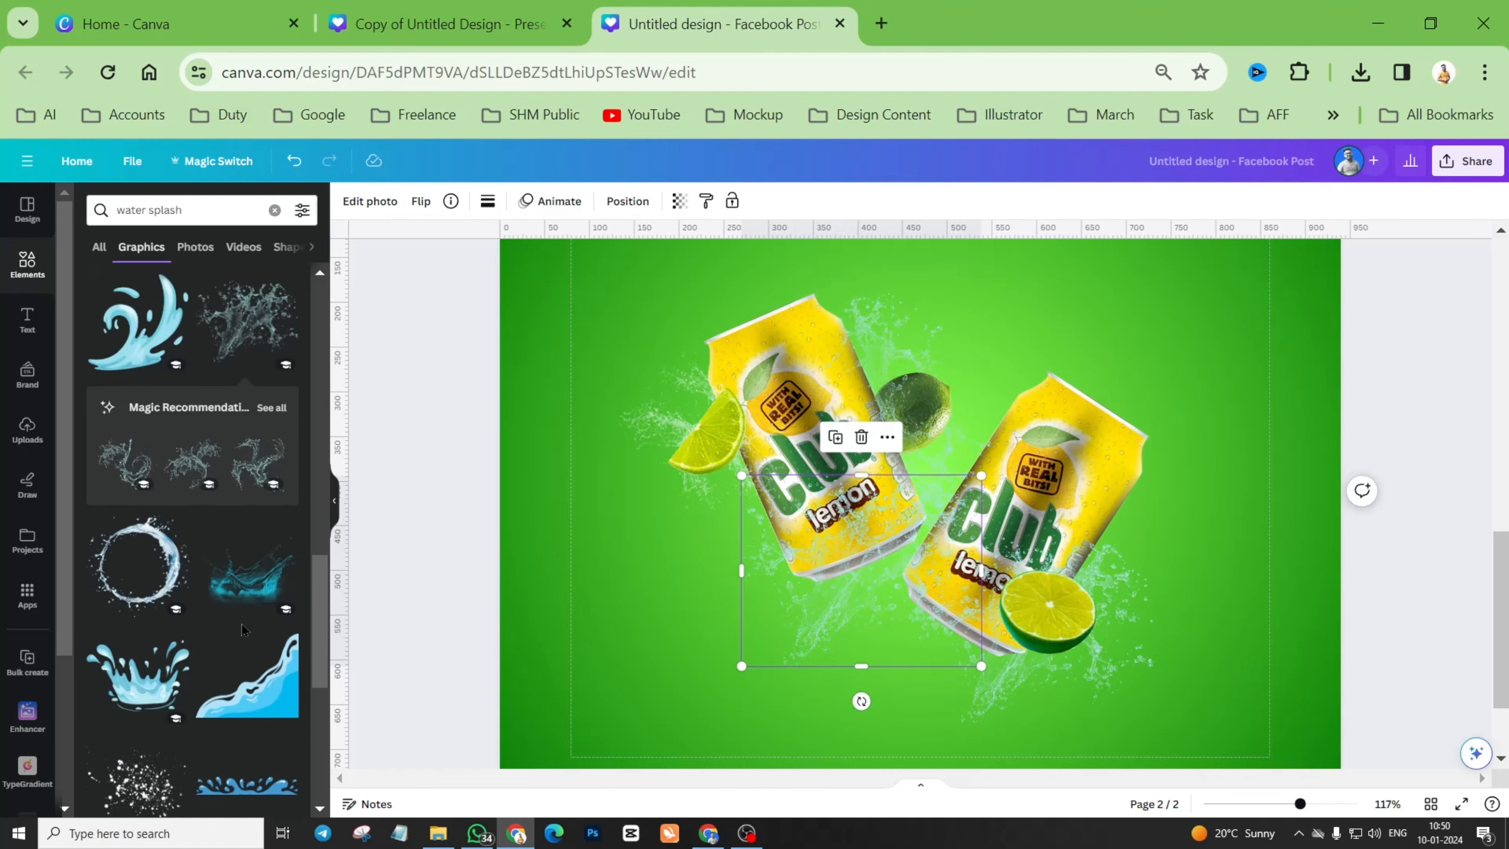
# Browse the water splash graphics and photos for a large clear splash that could span both cans.
pyautogui.scroll(-4, 240, 630)
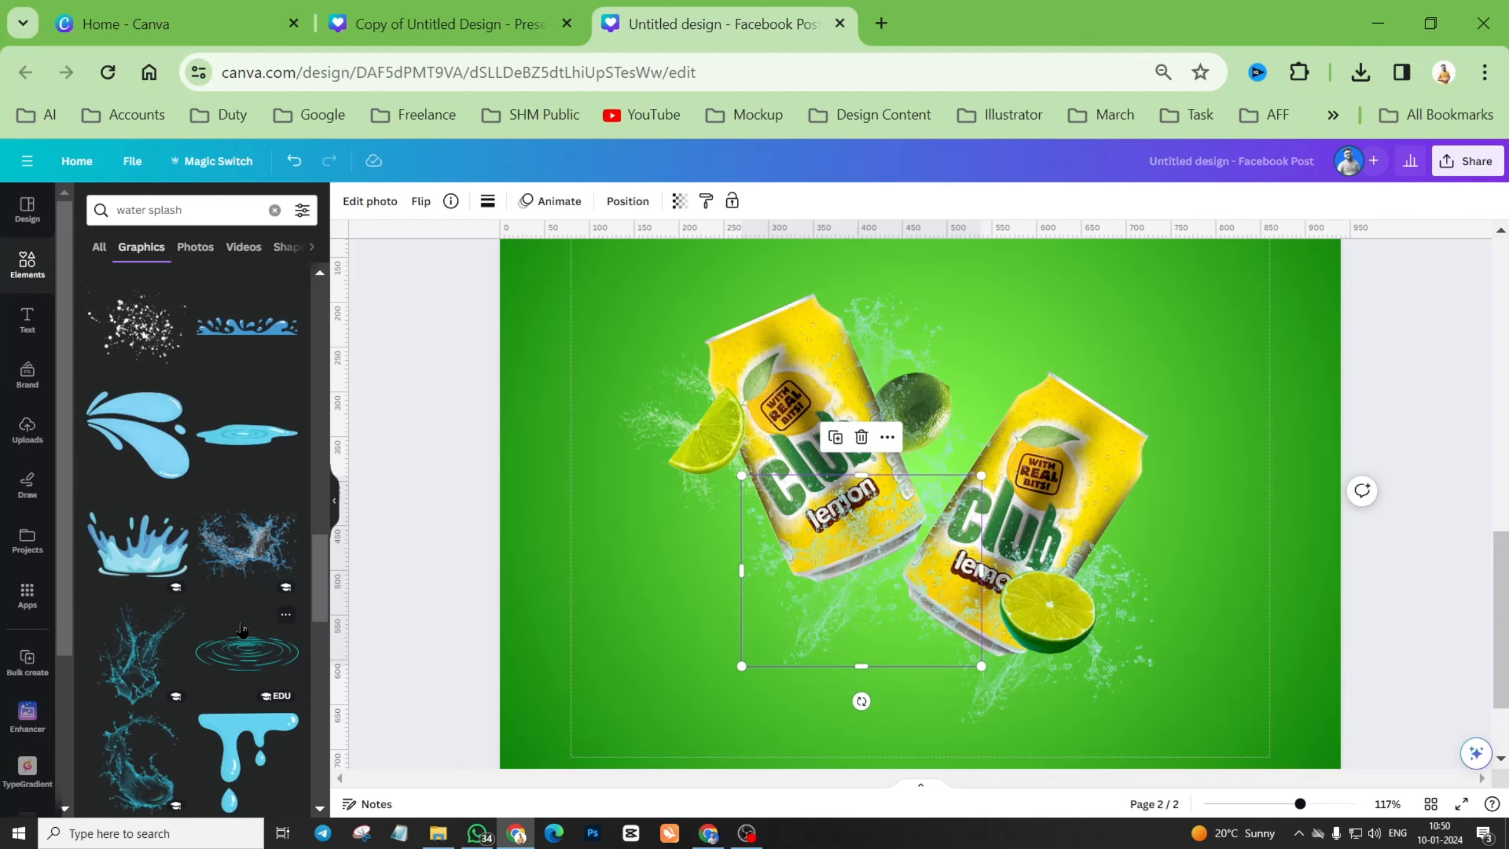
pyautogui.scroll(-7, 241, 630)
pyautogui.scroll(12, 240, 408)
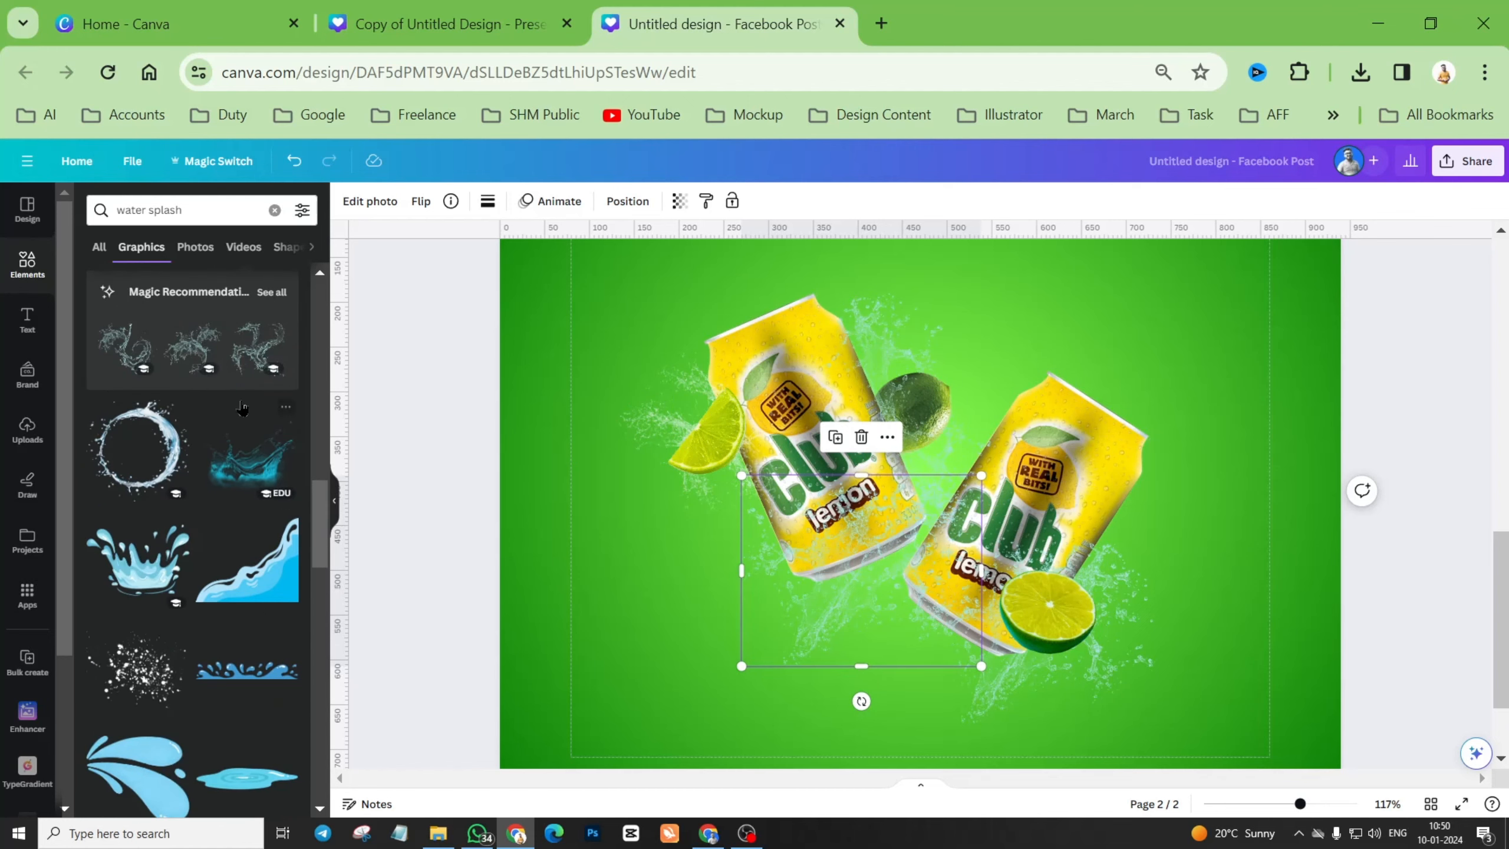
pyautogui.click(196, 257)
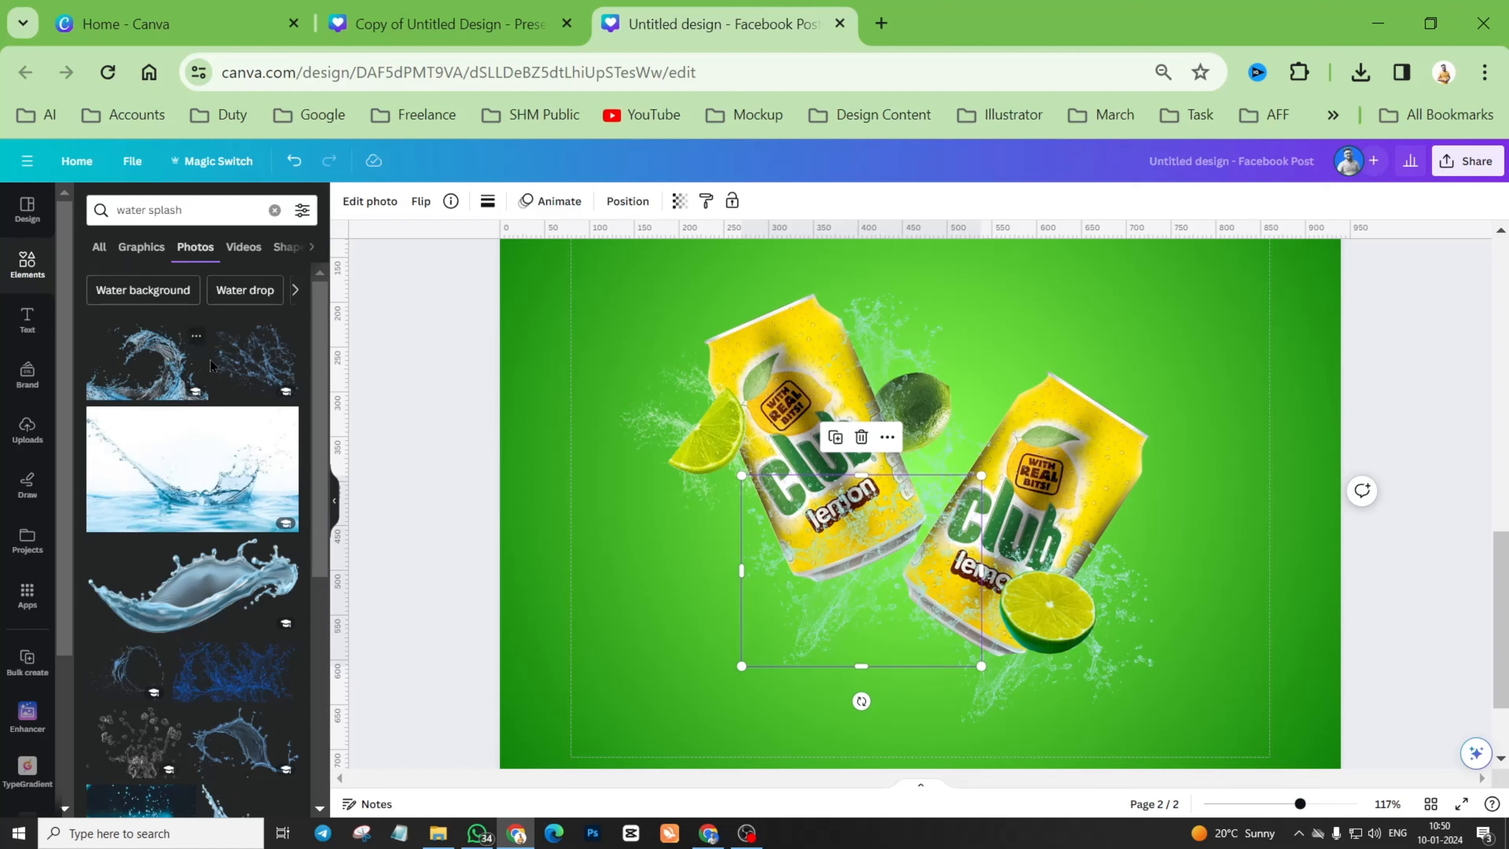
pyautogui.scroll(-4, 231, 504)
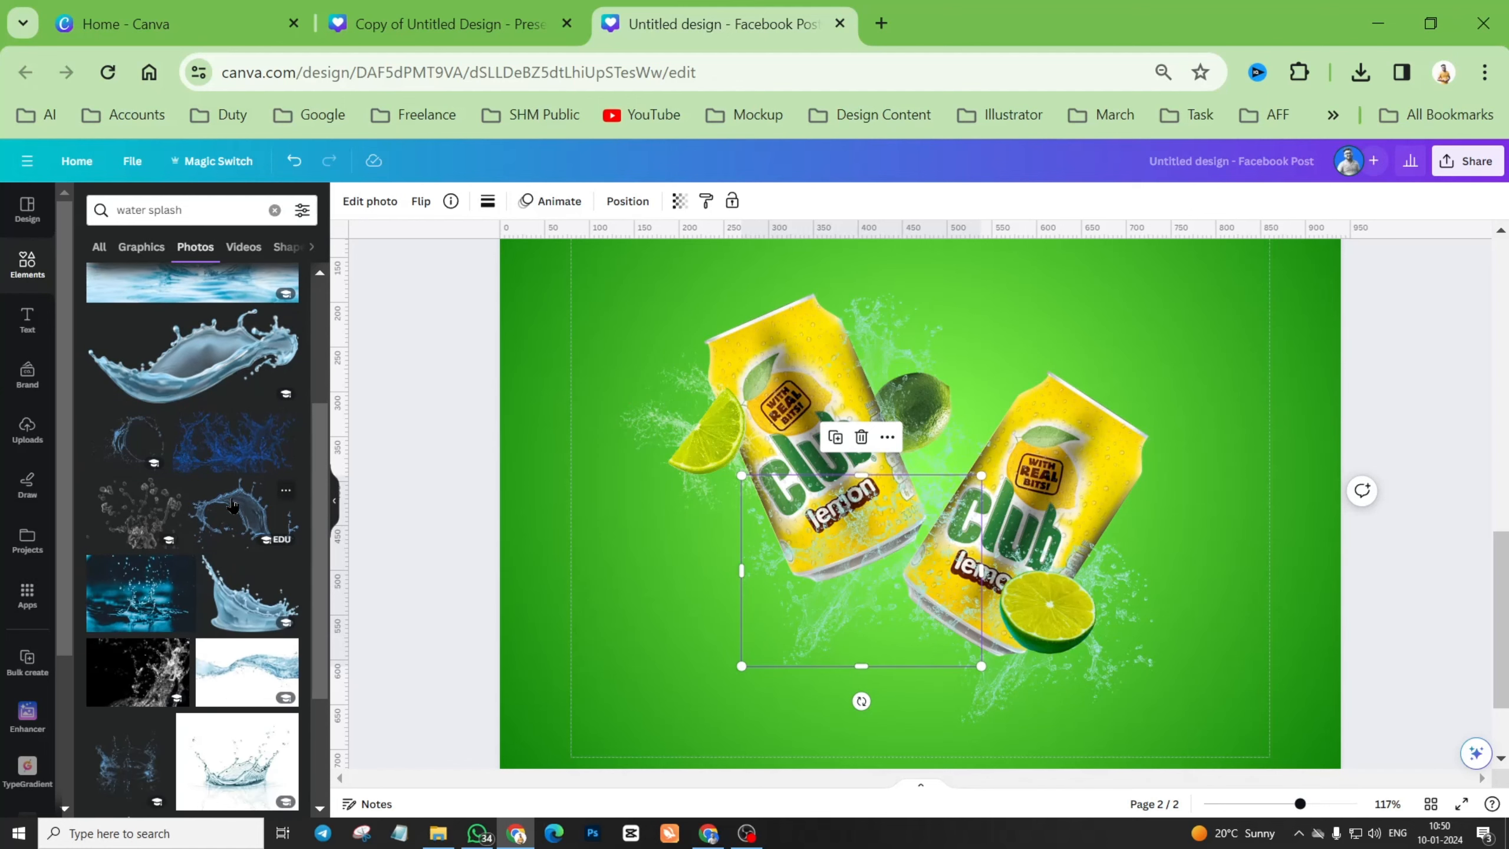
pyautogui.scroll(-8, 232, 509)
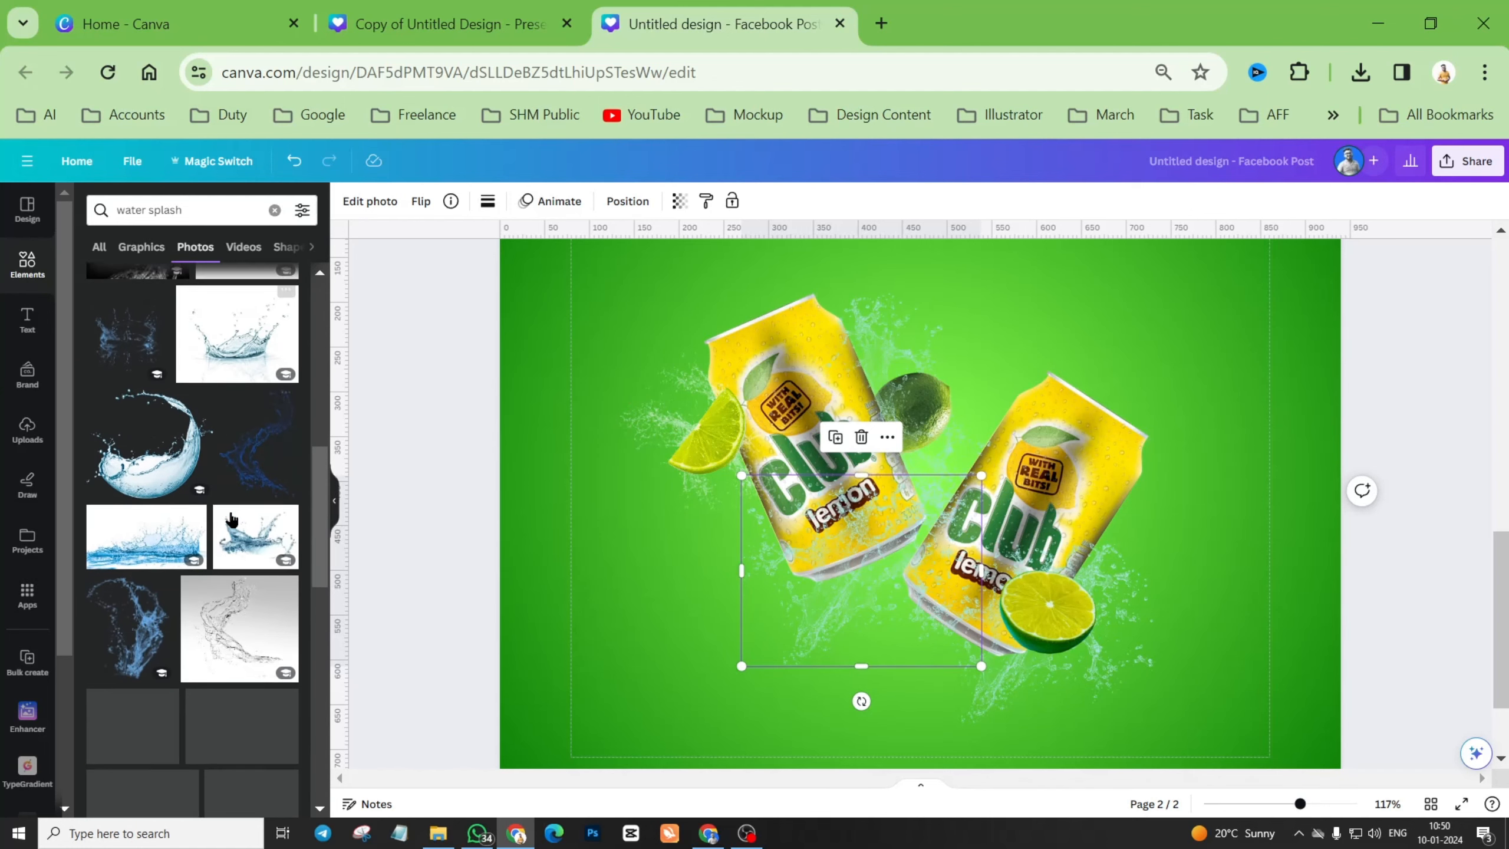
pyautogui.scroll(-8, 238, 600)
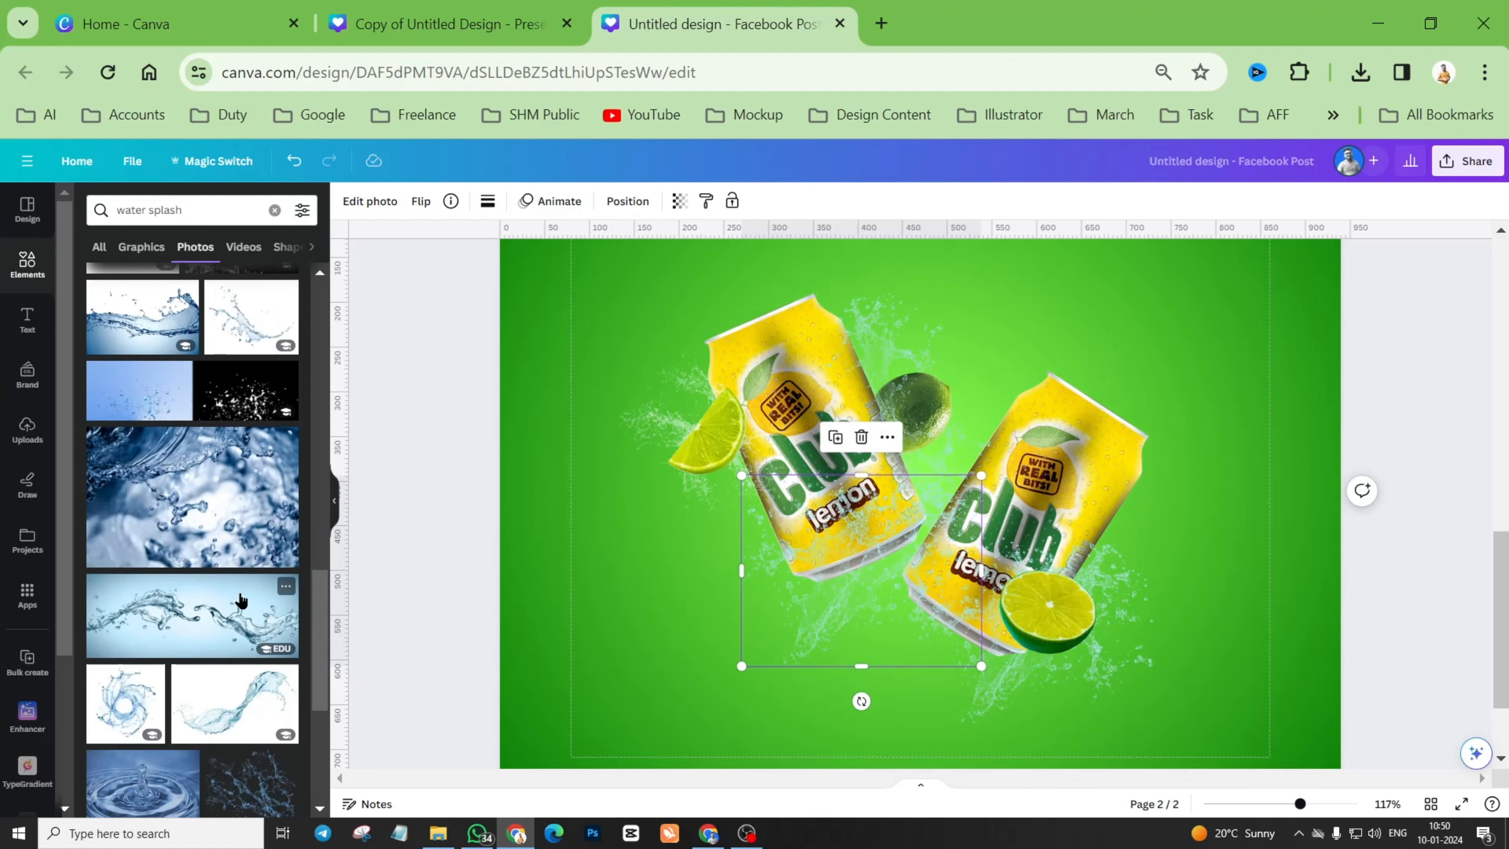
pyautogui.scroll(-4, 240, 599)
pyautogui.scroll(-4, 243, 603)
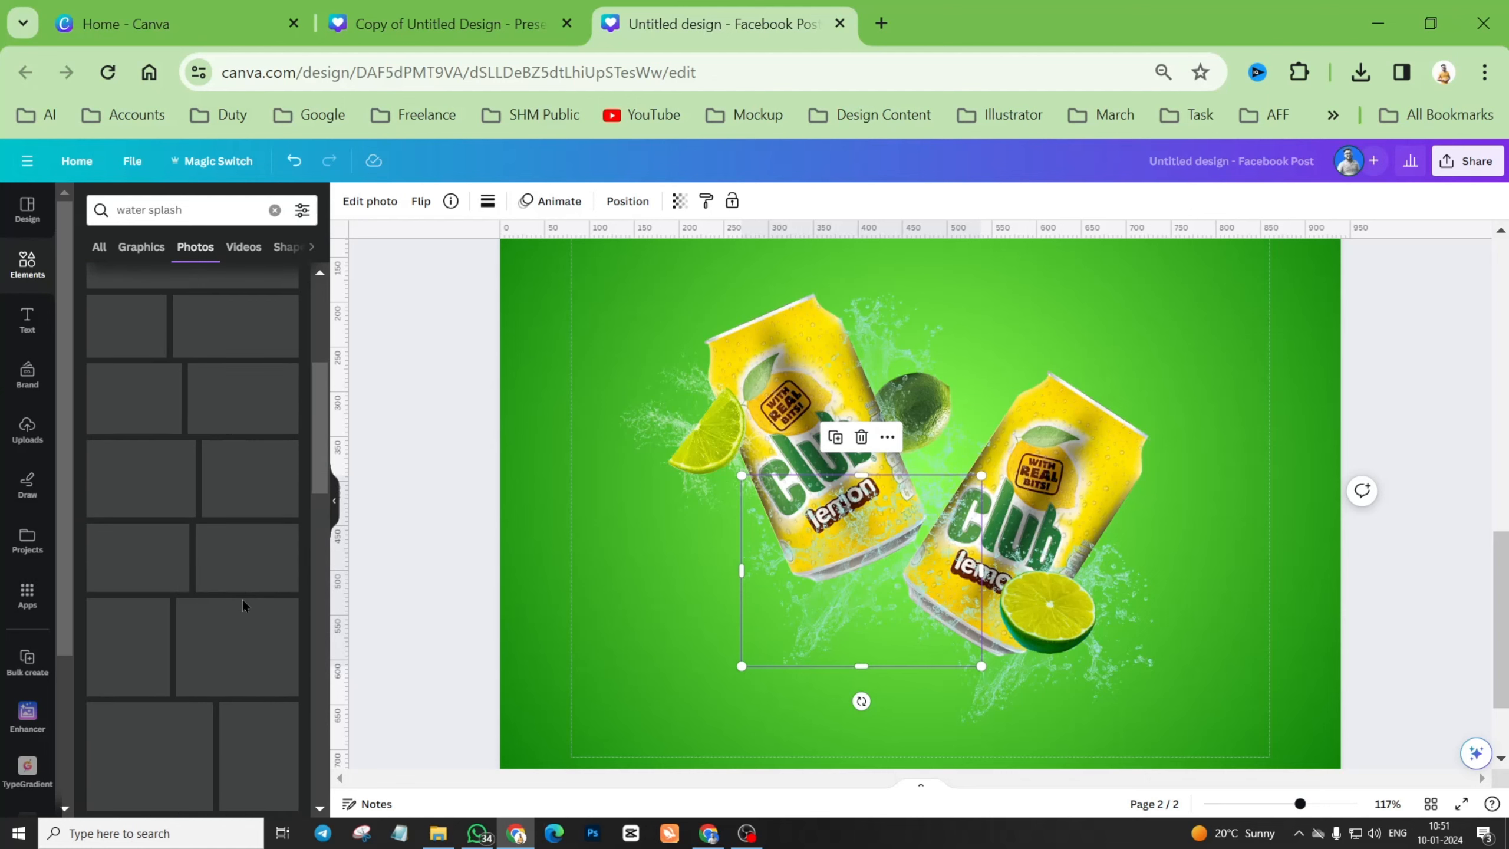
pyautogui.scroll(6, 241, 605)
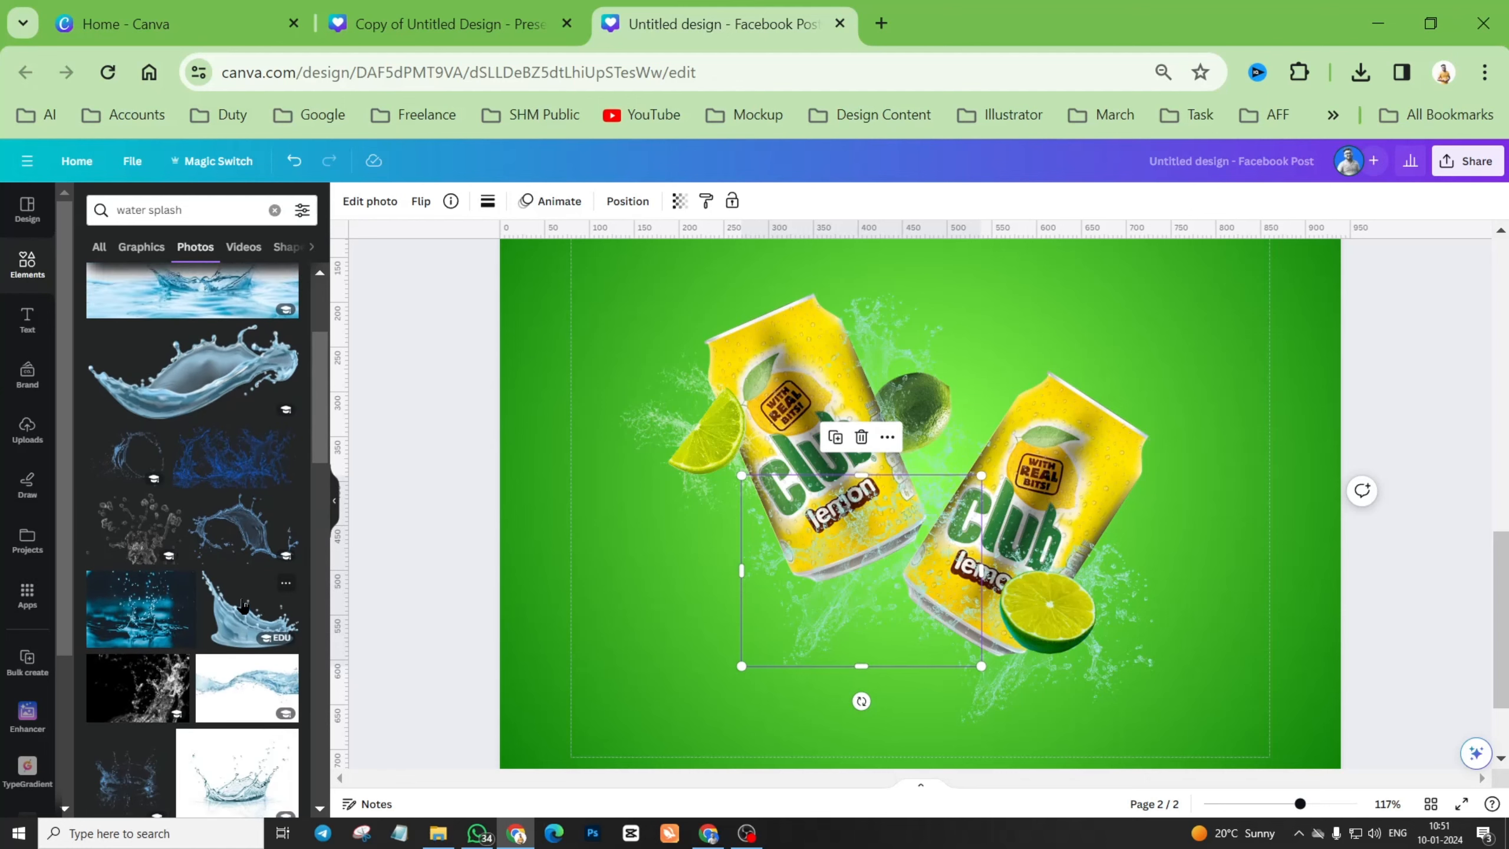
pyautogui.scroll(10, 1021, 423)
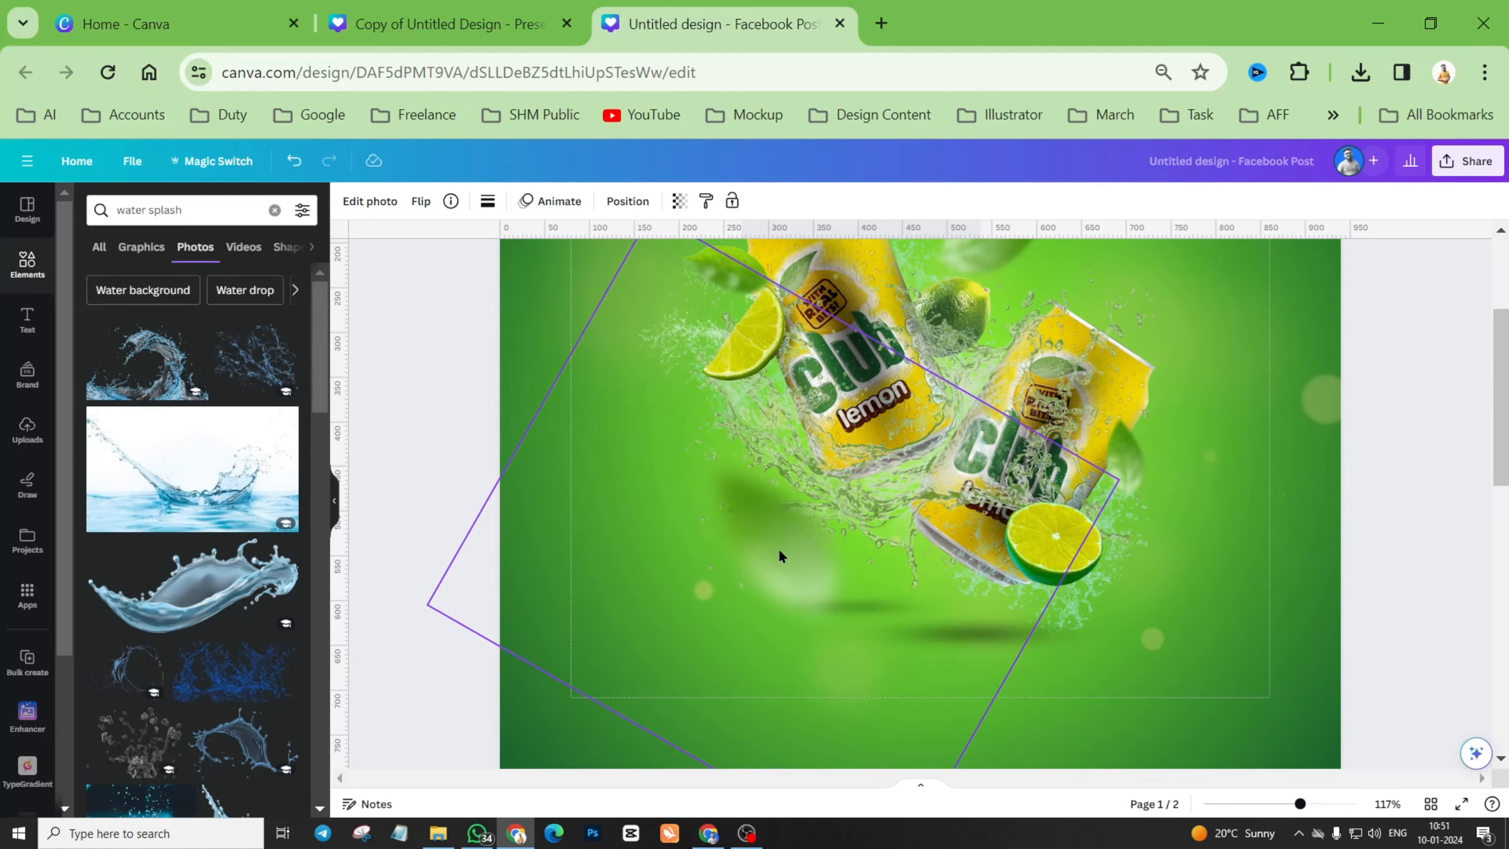
# On page 1, shift the blurred lower leaf outward and view the information of the large splash across the cans.
pyautogui.scroll(3, 827, 518)
pyautogui.scroll(-2, 828, 518)
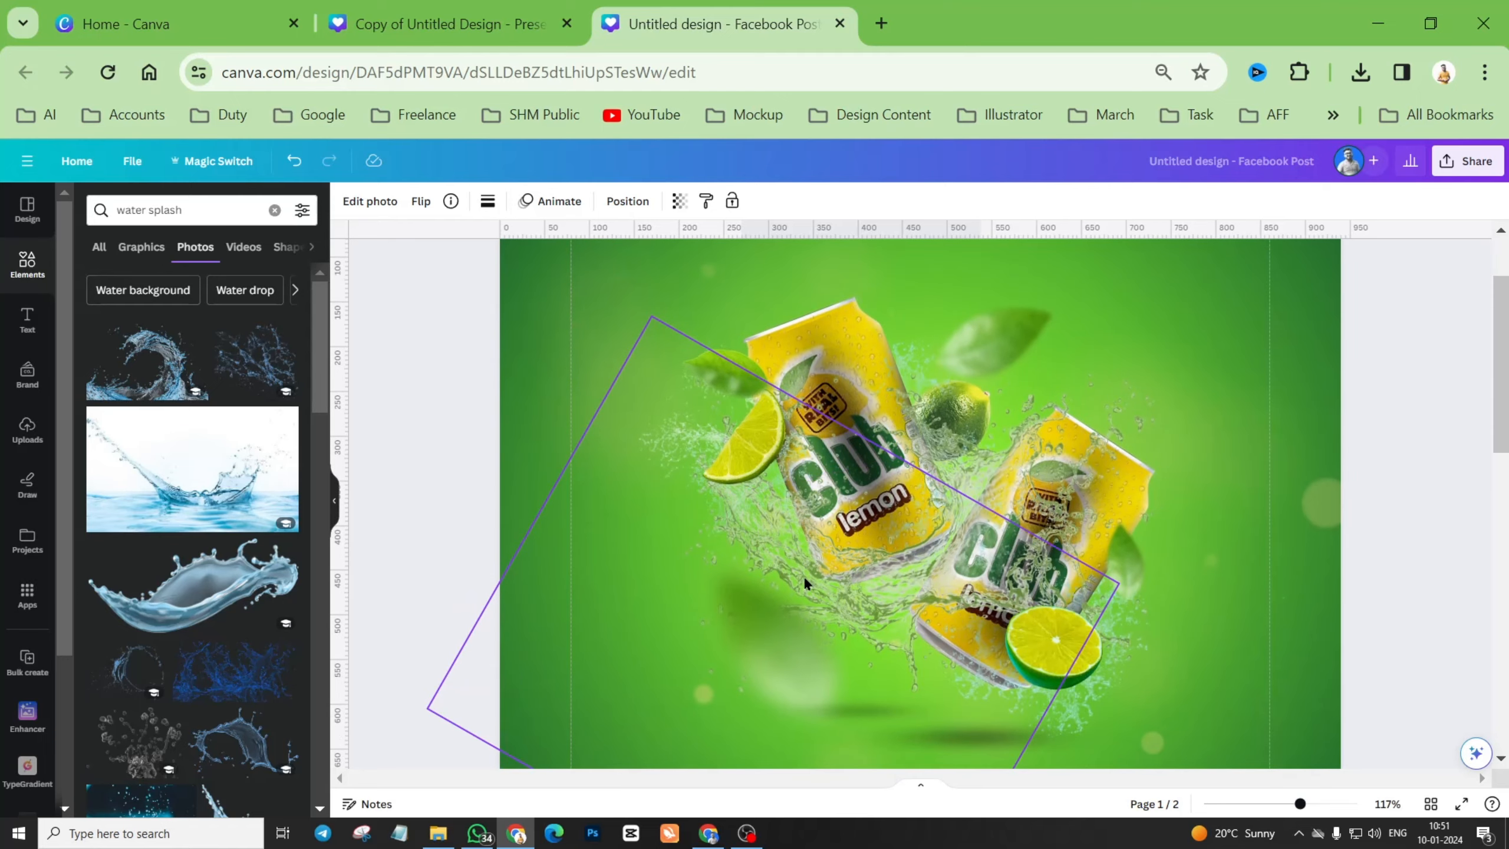
pyautogui.moveTo(812, 620); pyautogui.dragTo(633, 690)
pyautogui.click(953, 569)
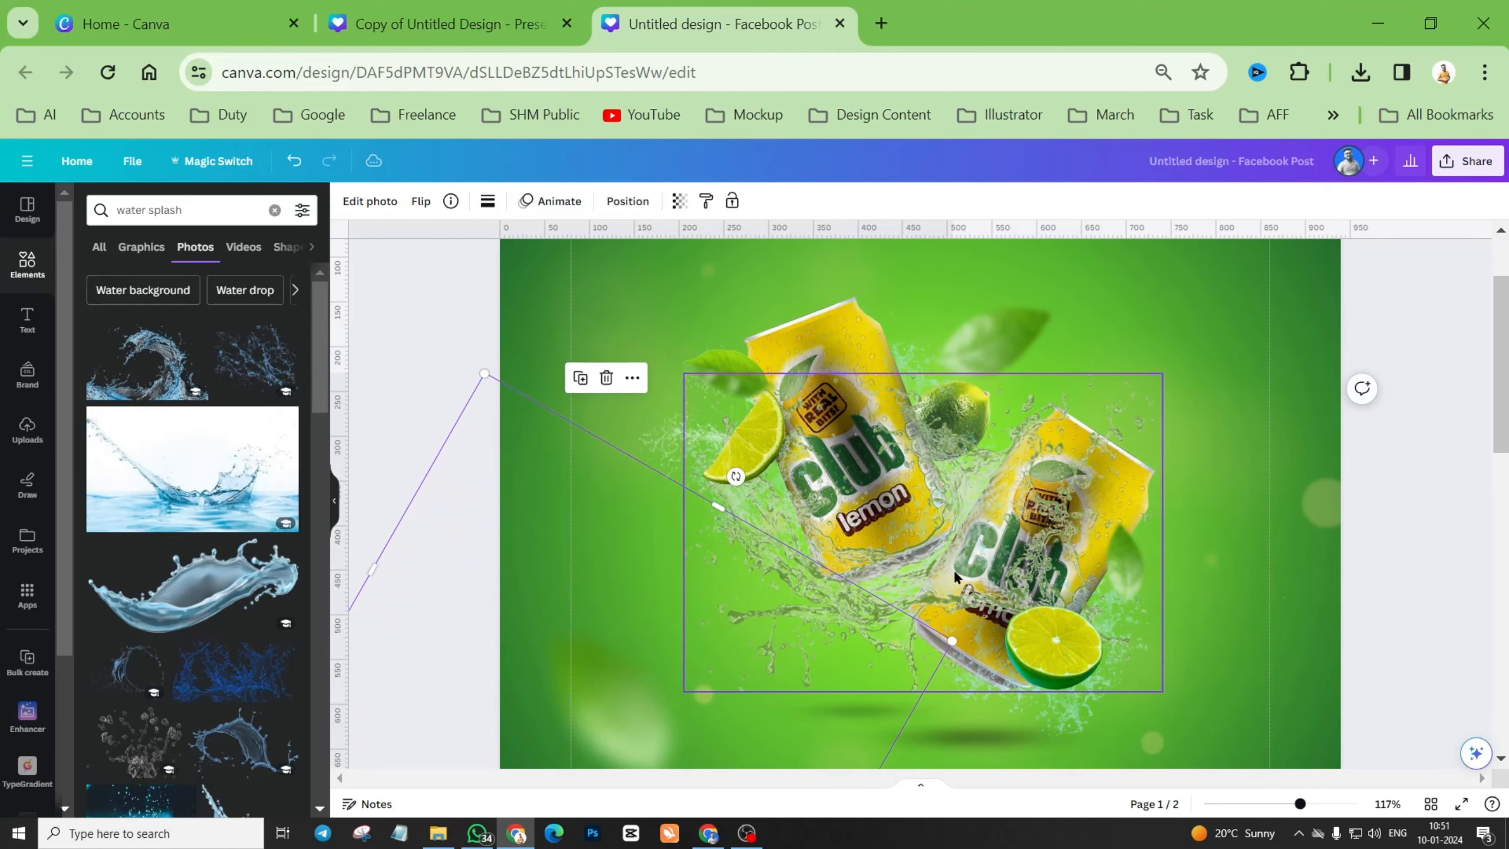
pyautogui.click(451, 201)
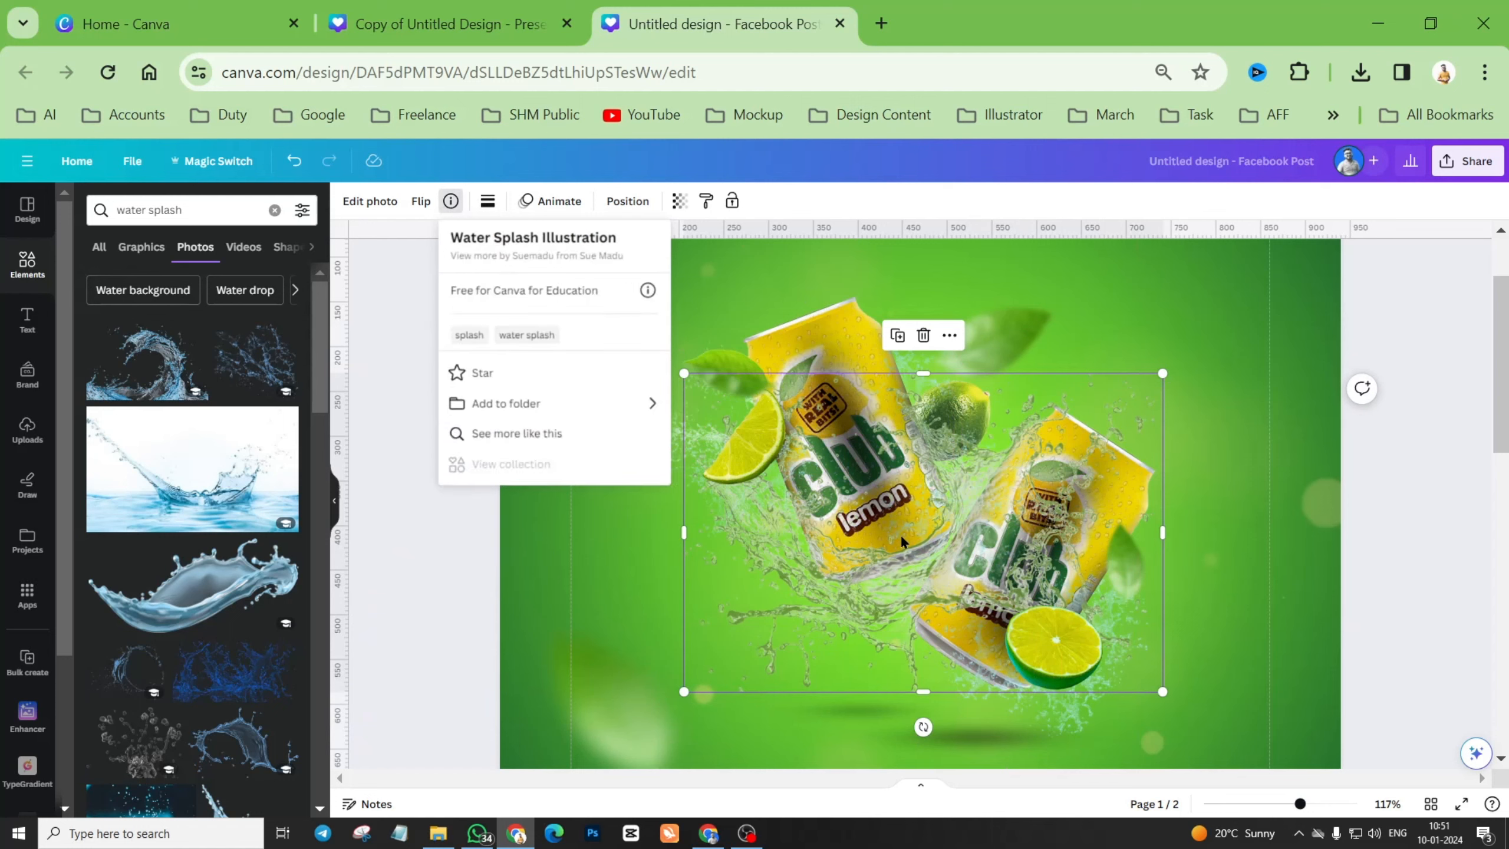
# Copy the large clear splash from page 1 to page 2 and place it across both cans.
pyautogui.click(903, 567)
pyautogui.scroll(-8, 902, 559)
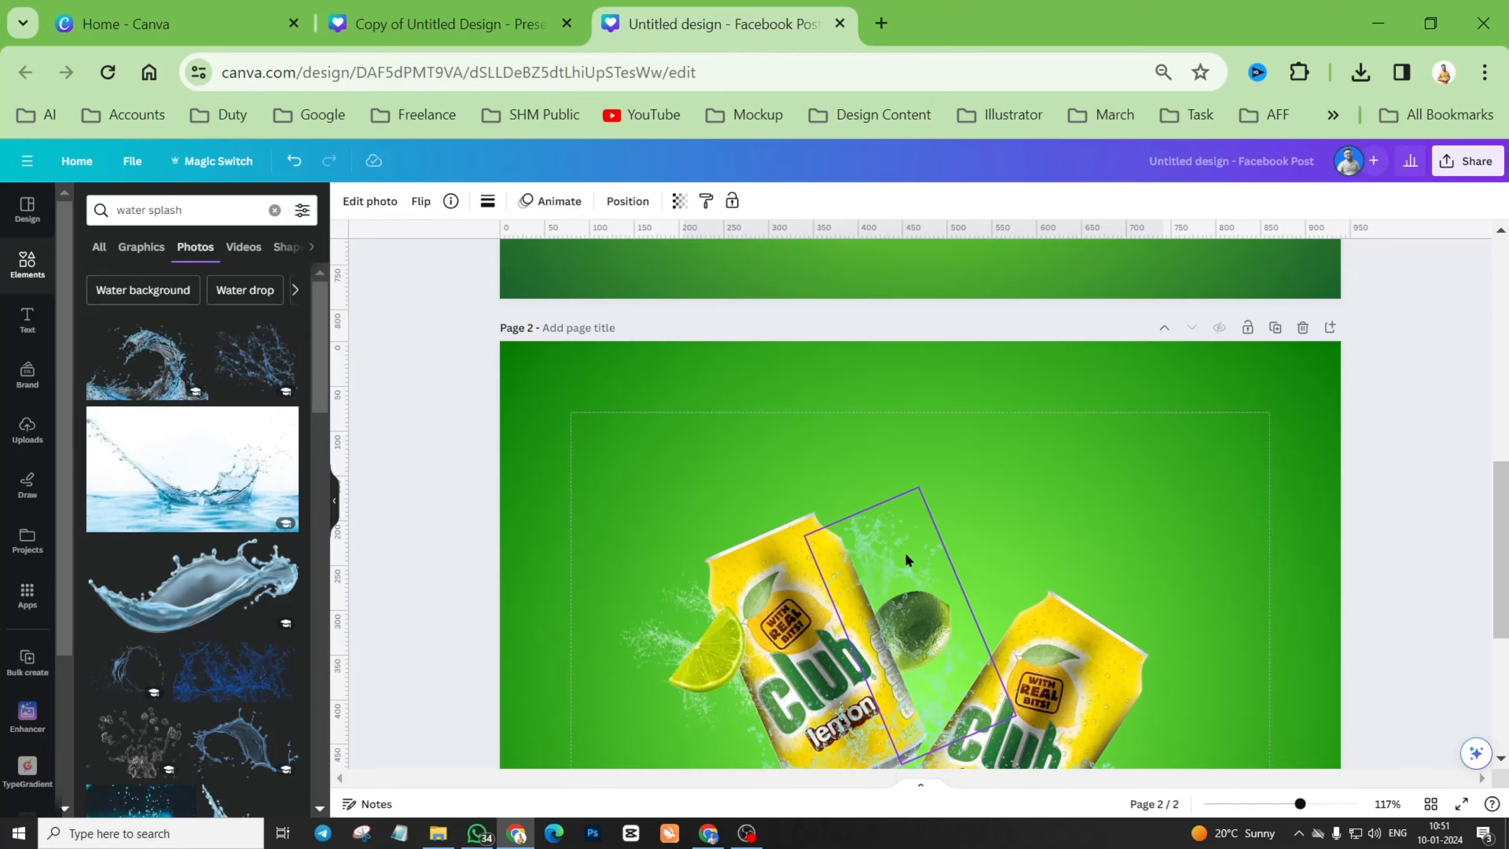
pyautogui.click(685, 647)
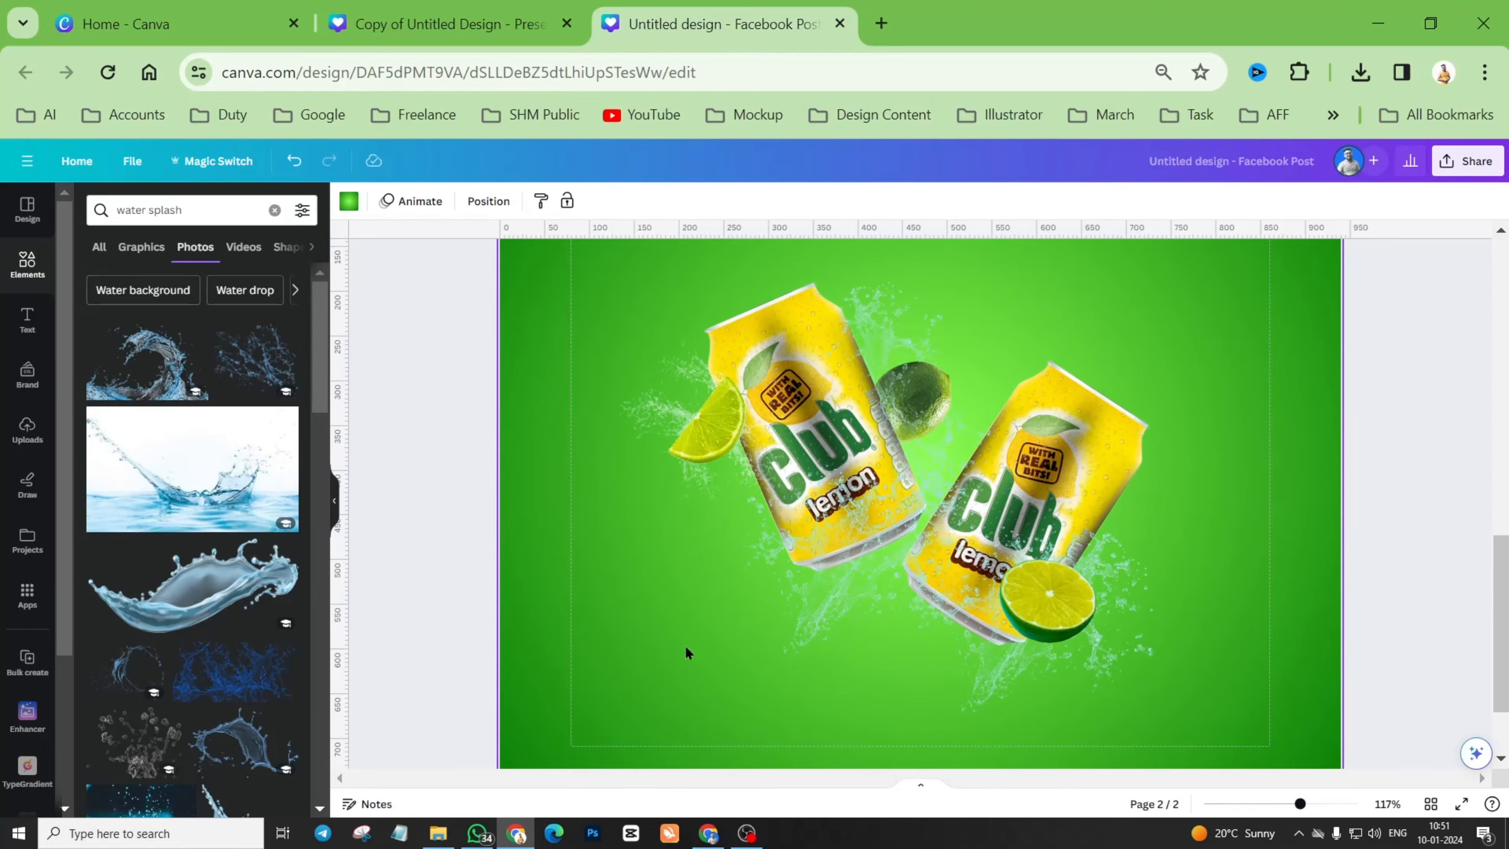
pyautogui.click(685, 645)
pyautogui.moveTo(896, 533)
pyautogui.mouseDown()
pyautogui.moveTo(840, 489)
pyautogui.moveTo(918, 517)
pyautogui.mouseUp()
# Search the photos for "water splash illustration" and move the large splash slightly lower across the cans.
pyautogui.click(214, 211)
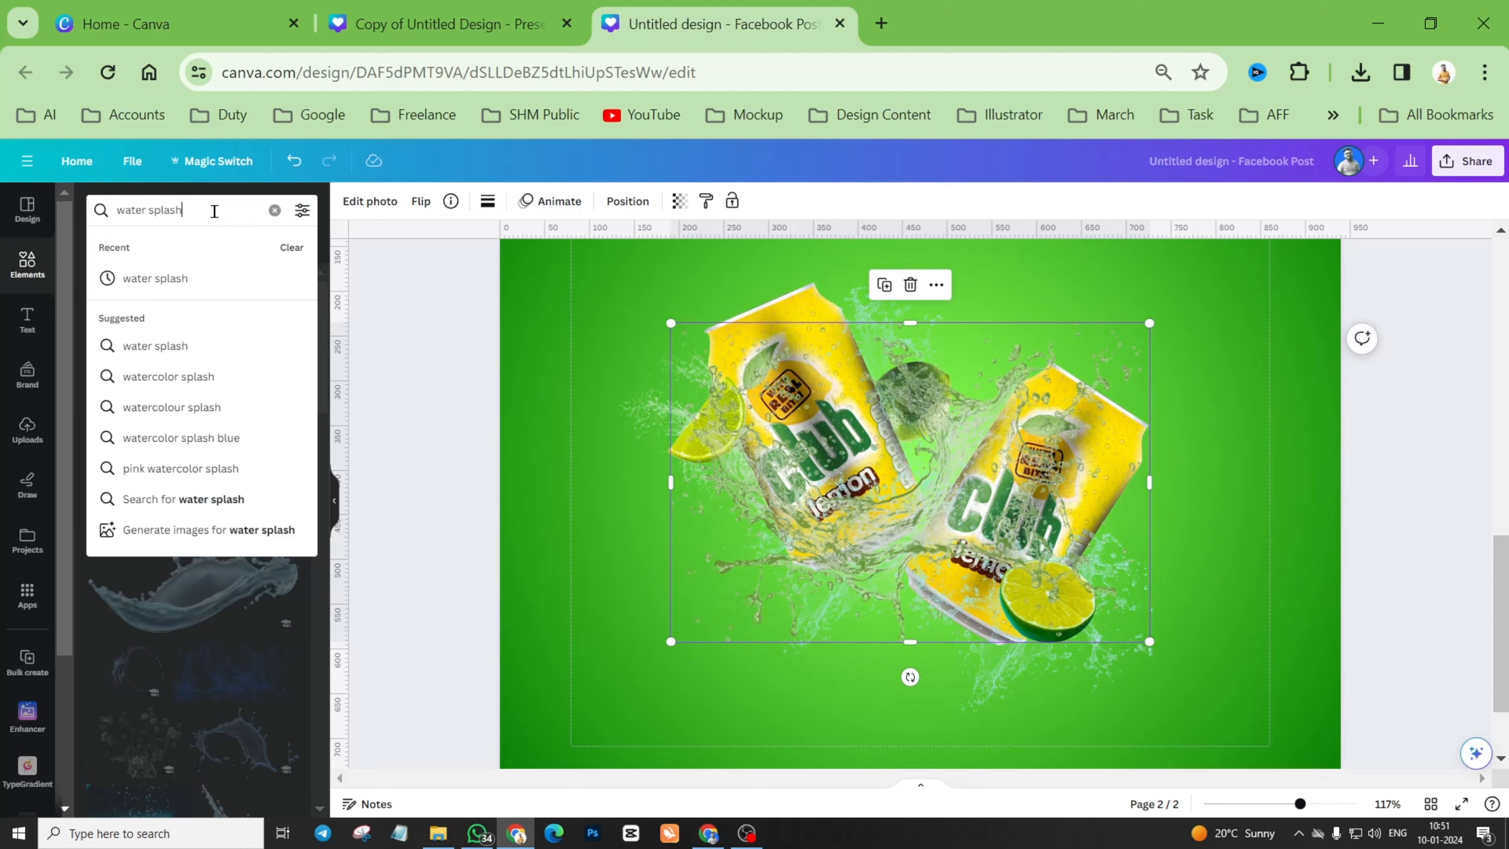
pyautogui.write('illustration')
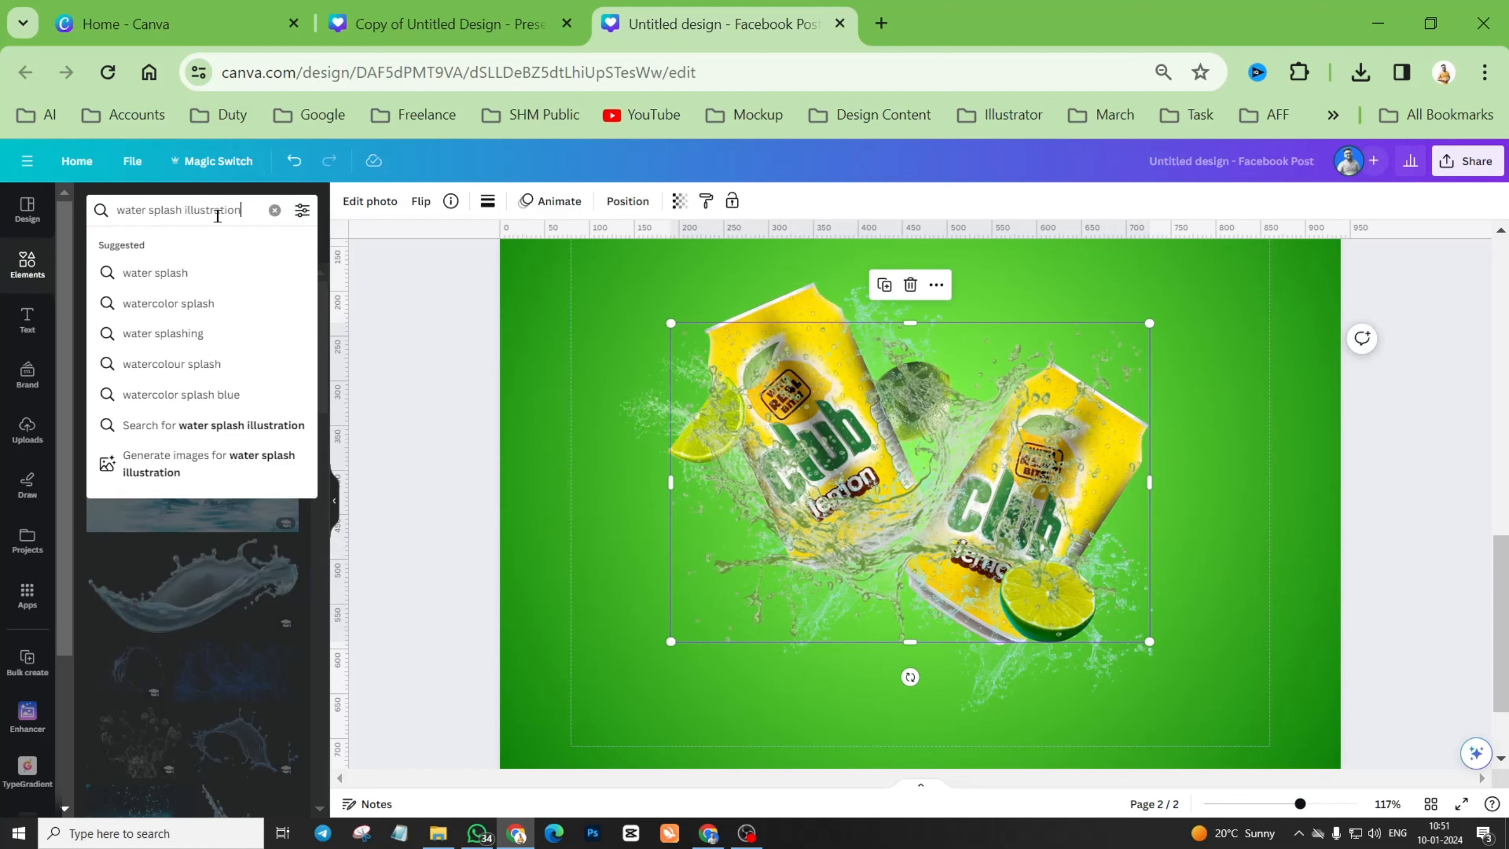
pyautogui.press('Return')
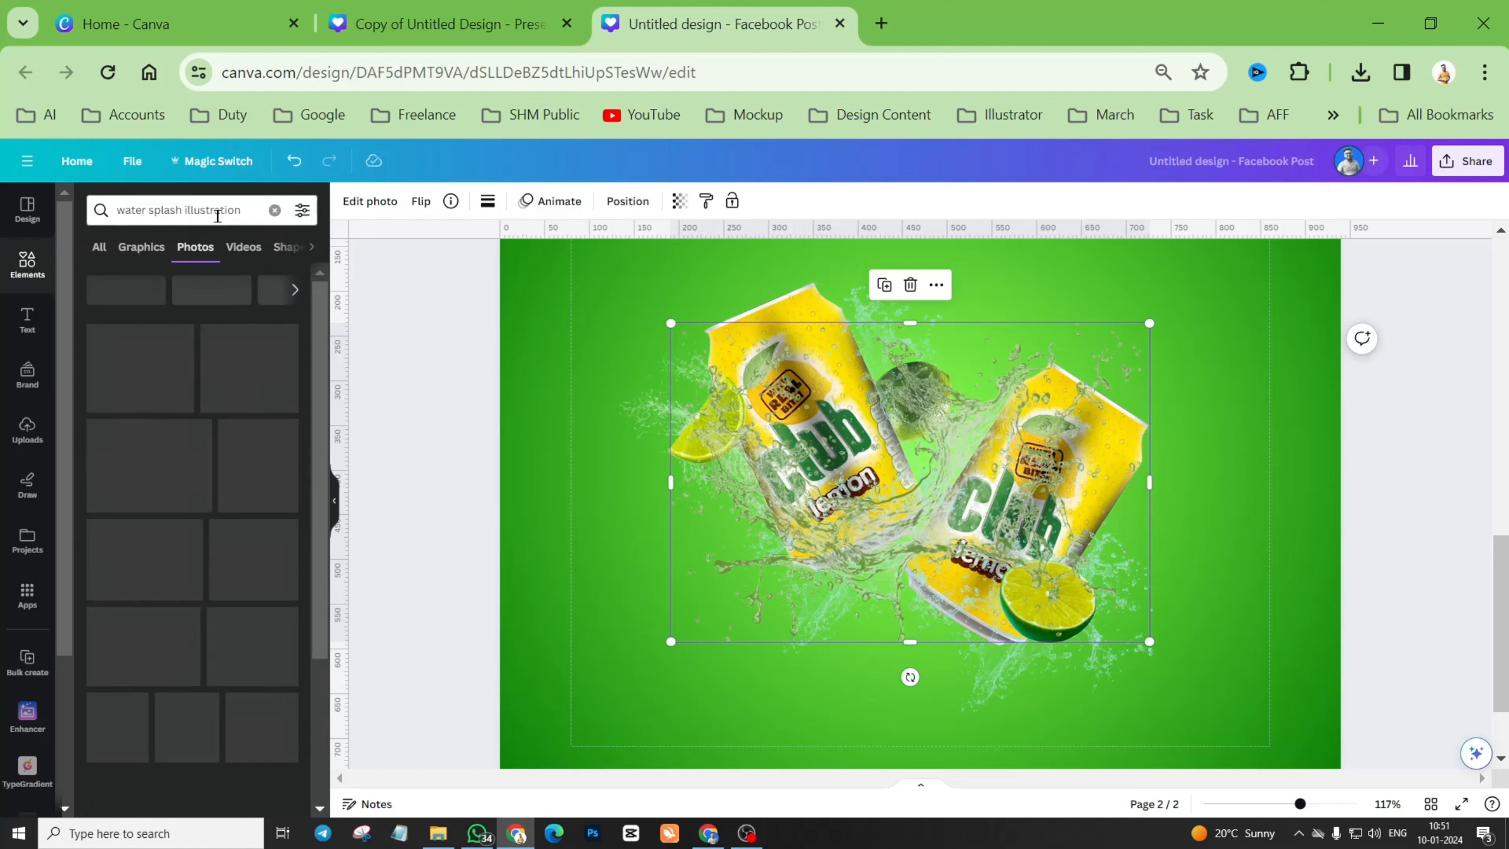
pyautogui.scroll(-8, 261, 475)
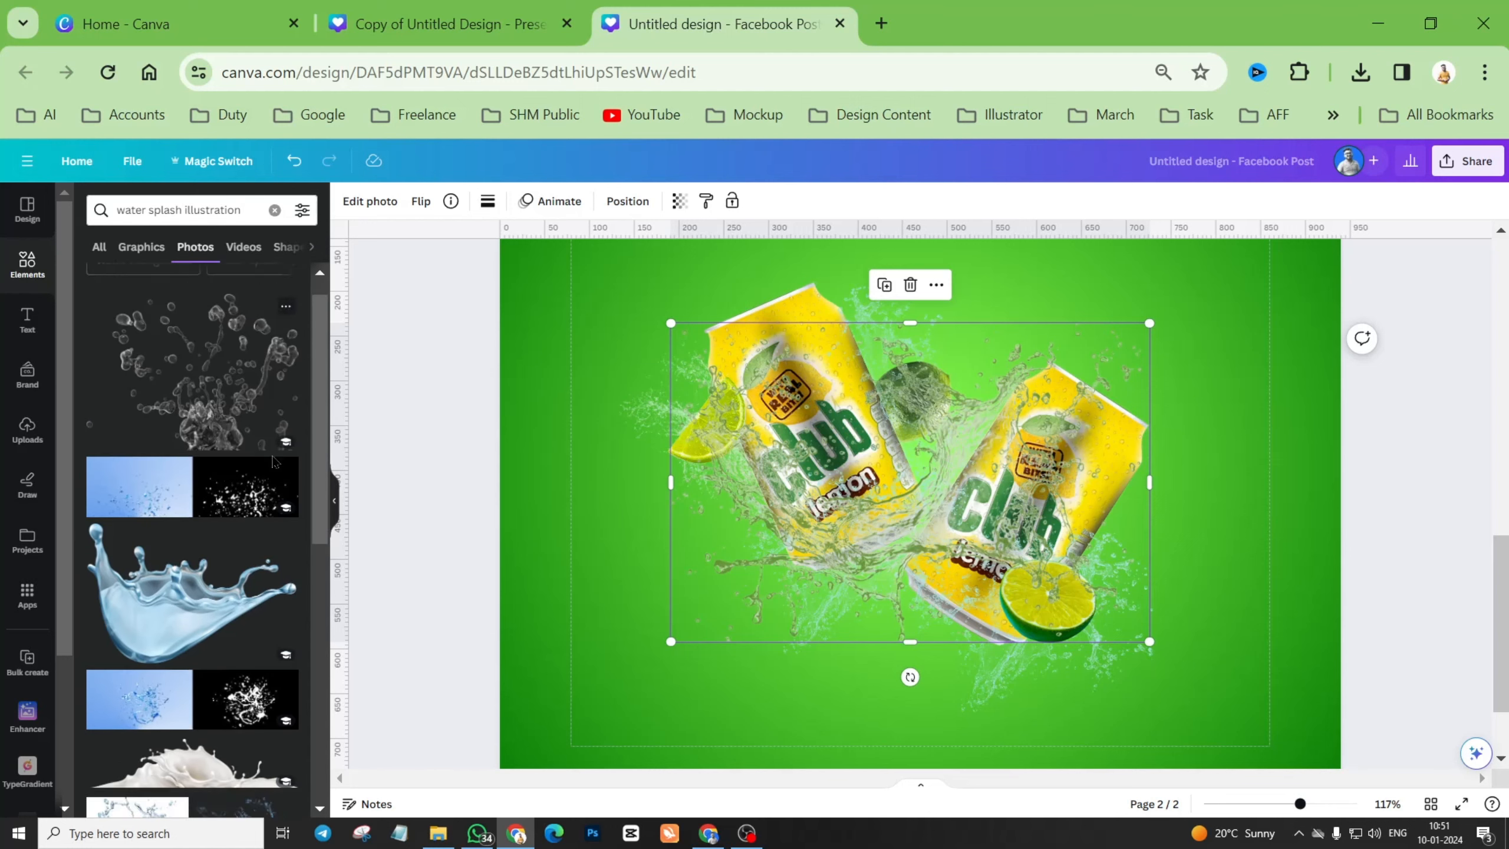
pyautogui.scroll(-2, 261, 476)
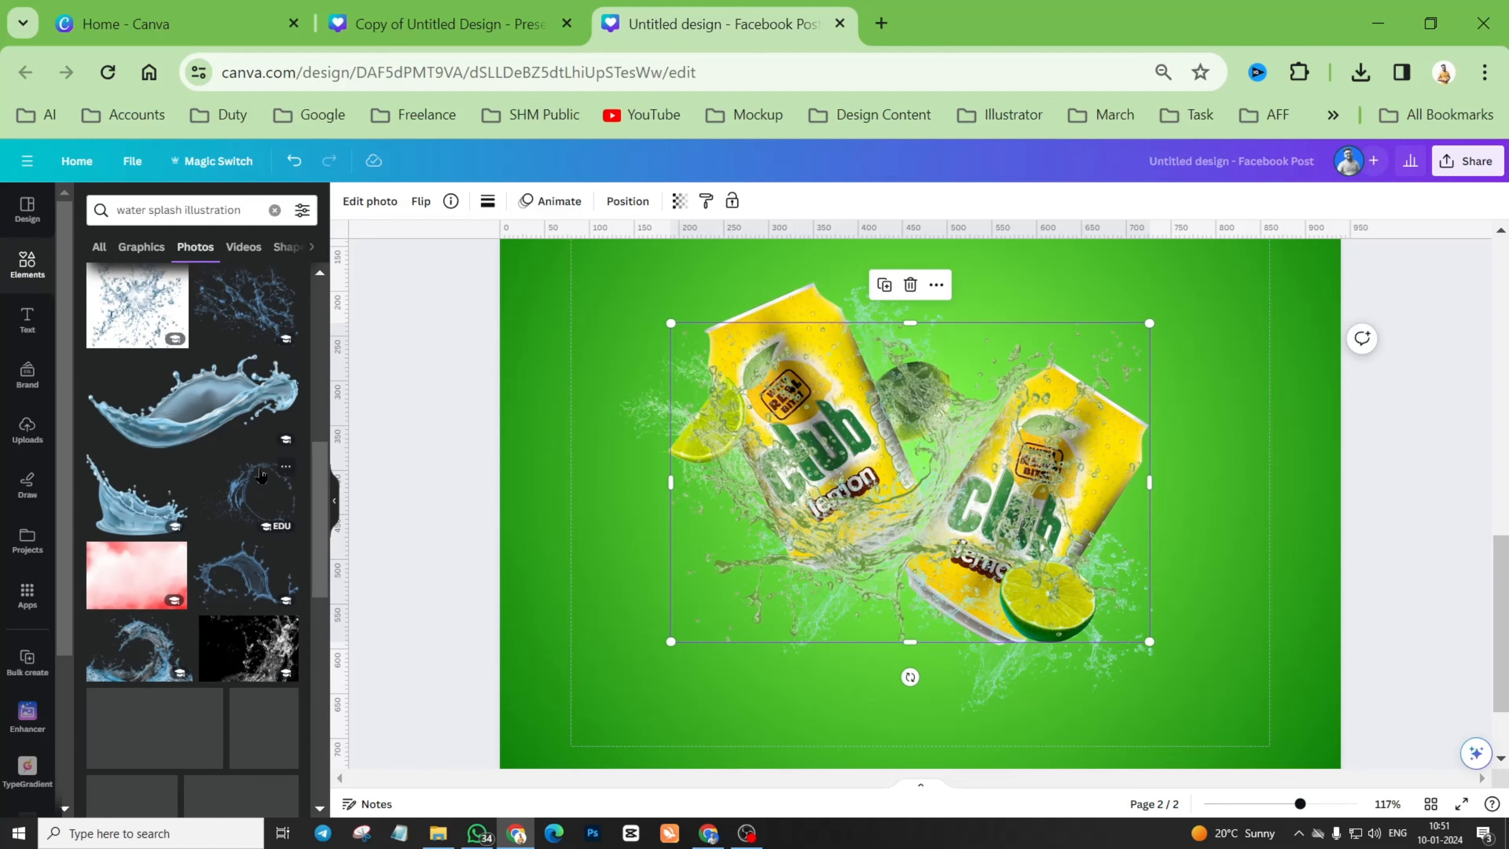
pyautogui.moveTo(300, 487); pyautogui.dragTo(888, 538)
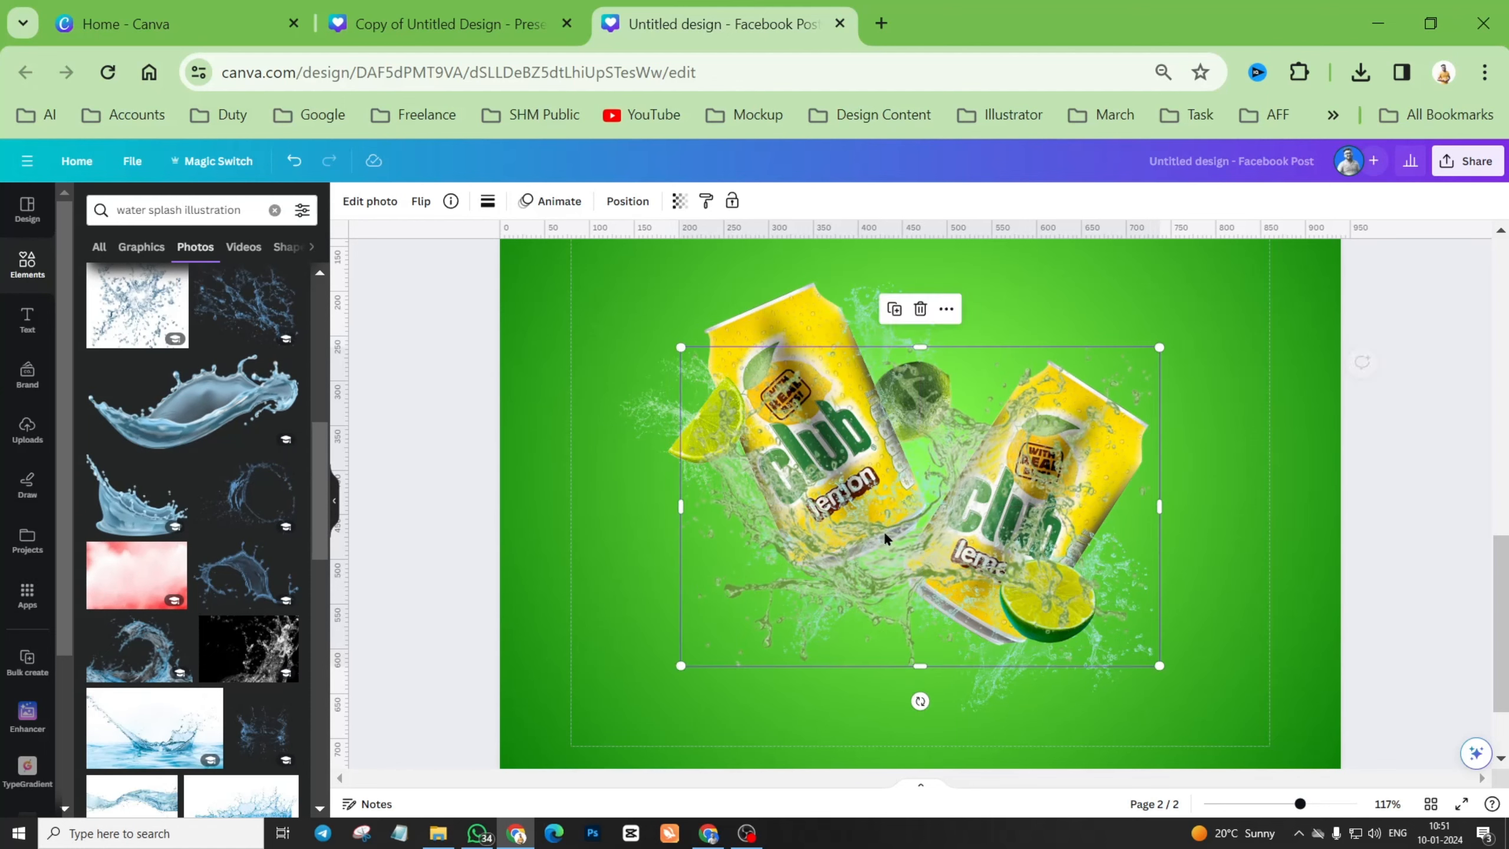
# Insert the blue ring-shaped splash photo, shrink it to about half size and place it below the lime wedge beside the upper can.
pyautogui.click(260, 486)
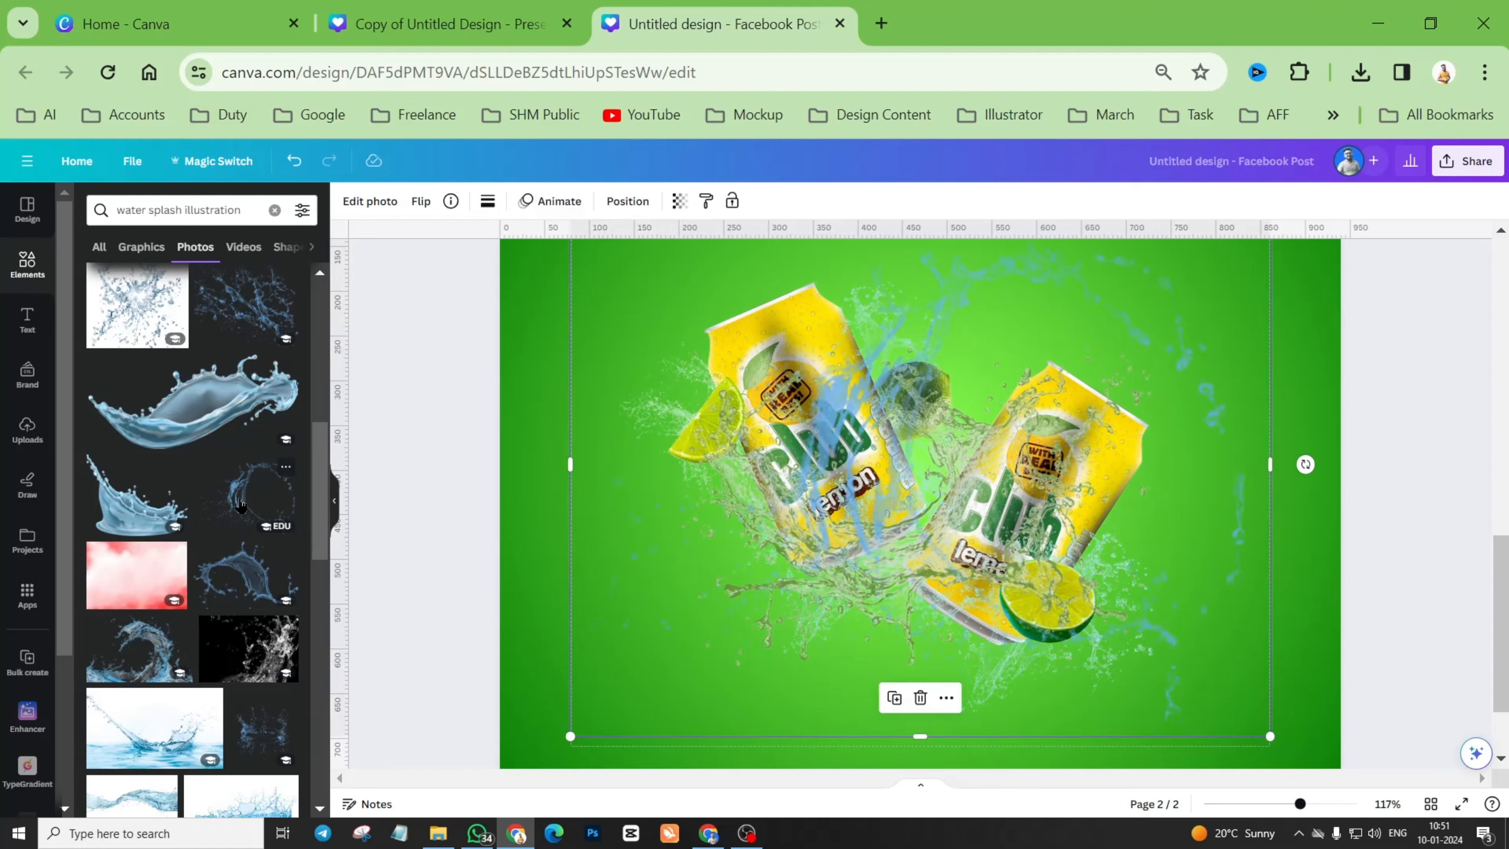
pyautogui.moveTo(653, 522); pyautogui.dragTo(786, 507)
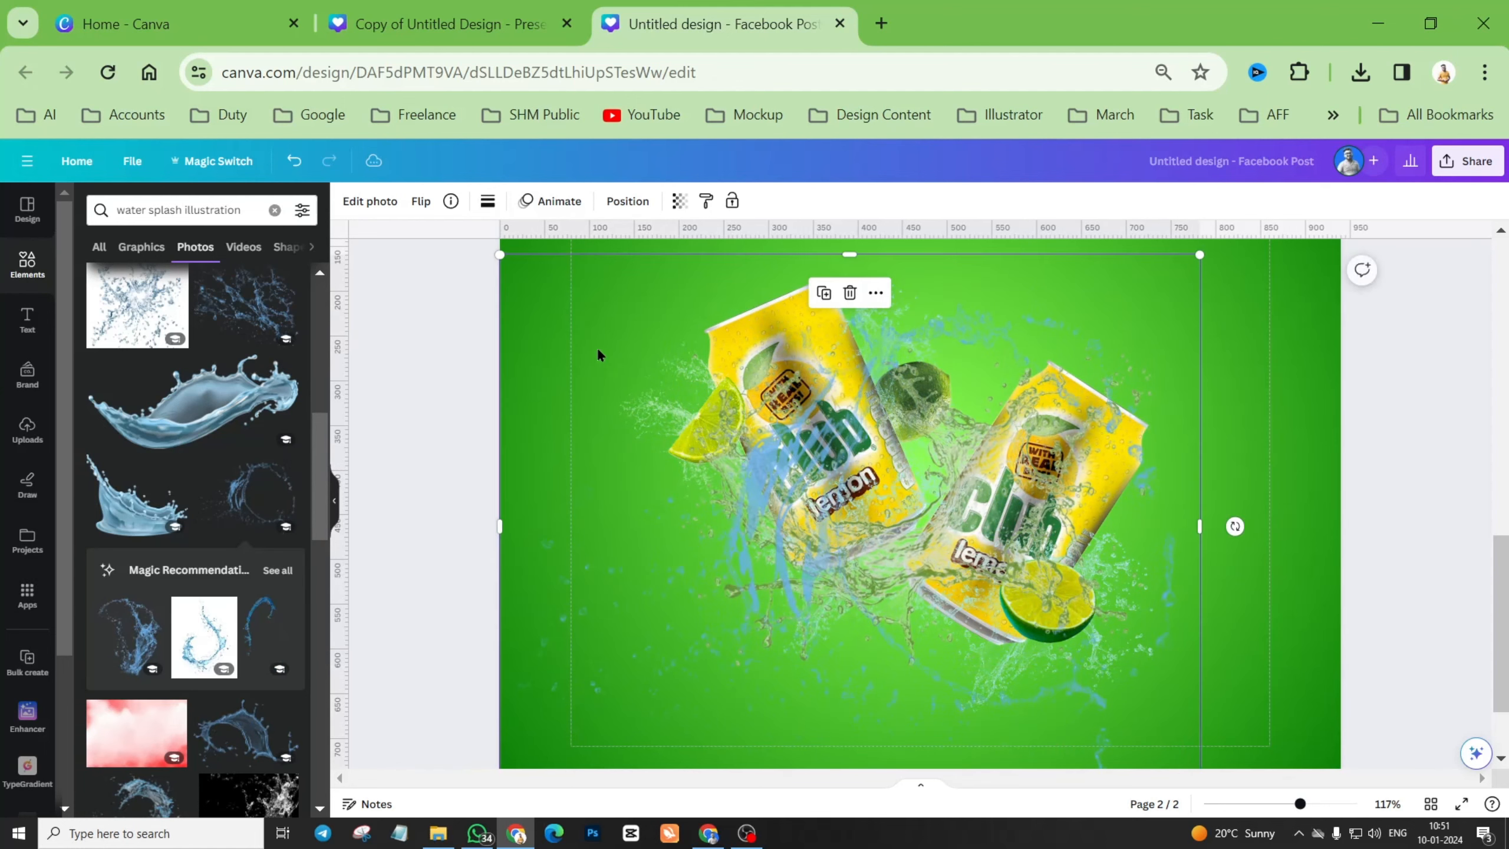
pyautogui.moveTo(499, 260); pyautogui.dragTo(865, 529)
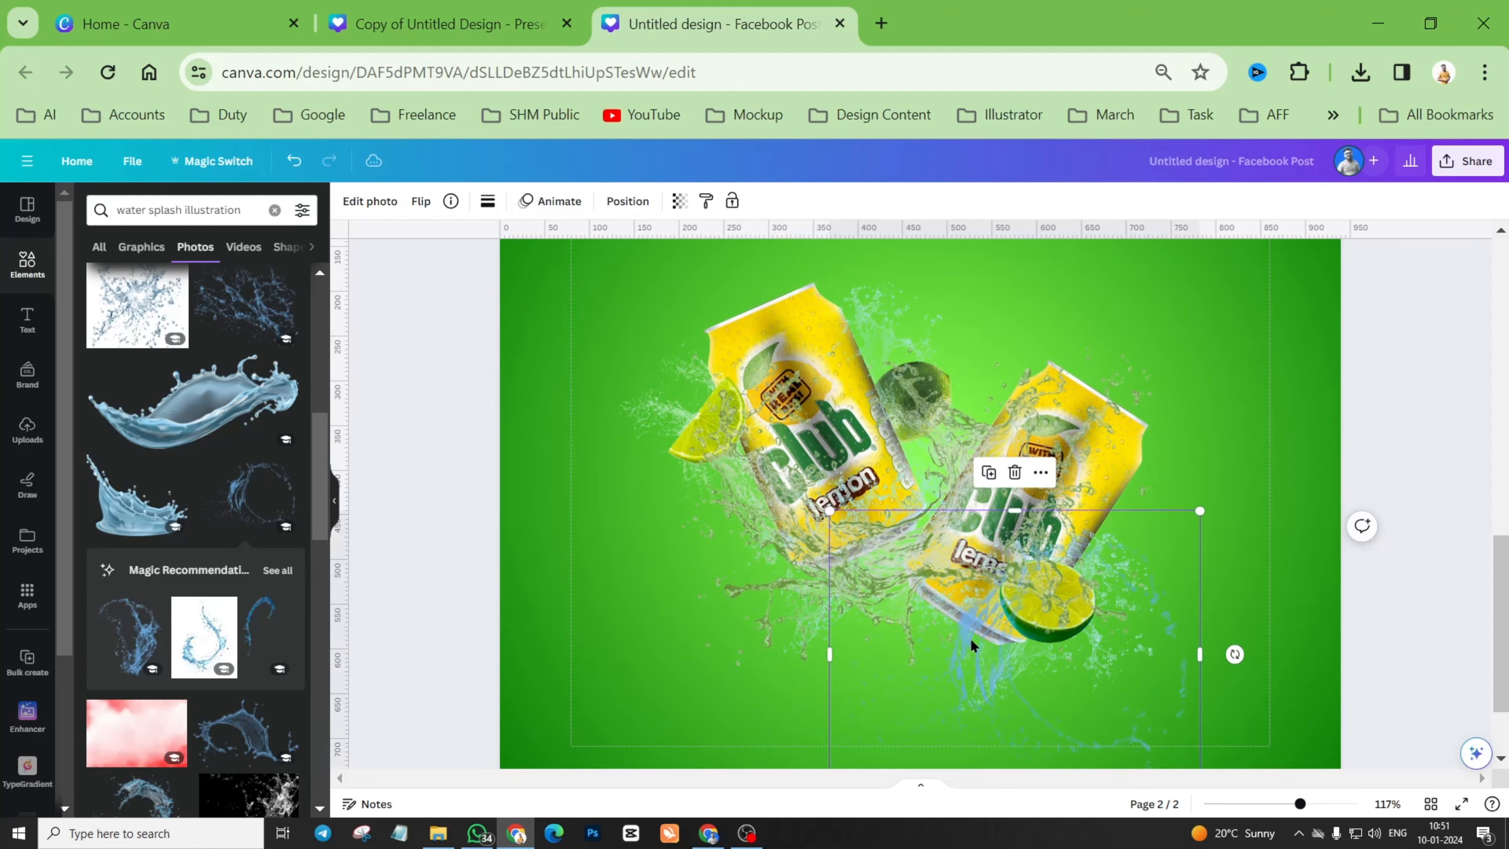
pyautogui.moveTo(970, 639); pyautogui.dragTo(627, 563)
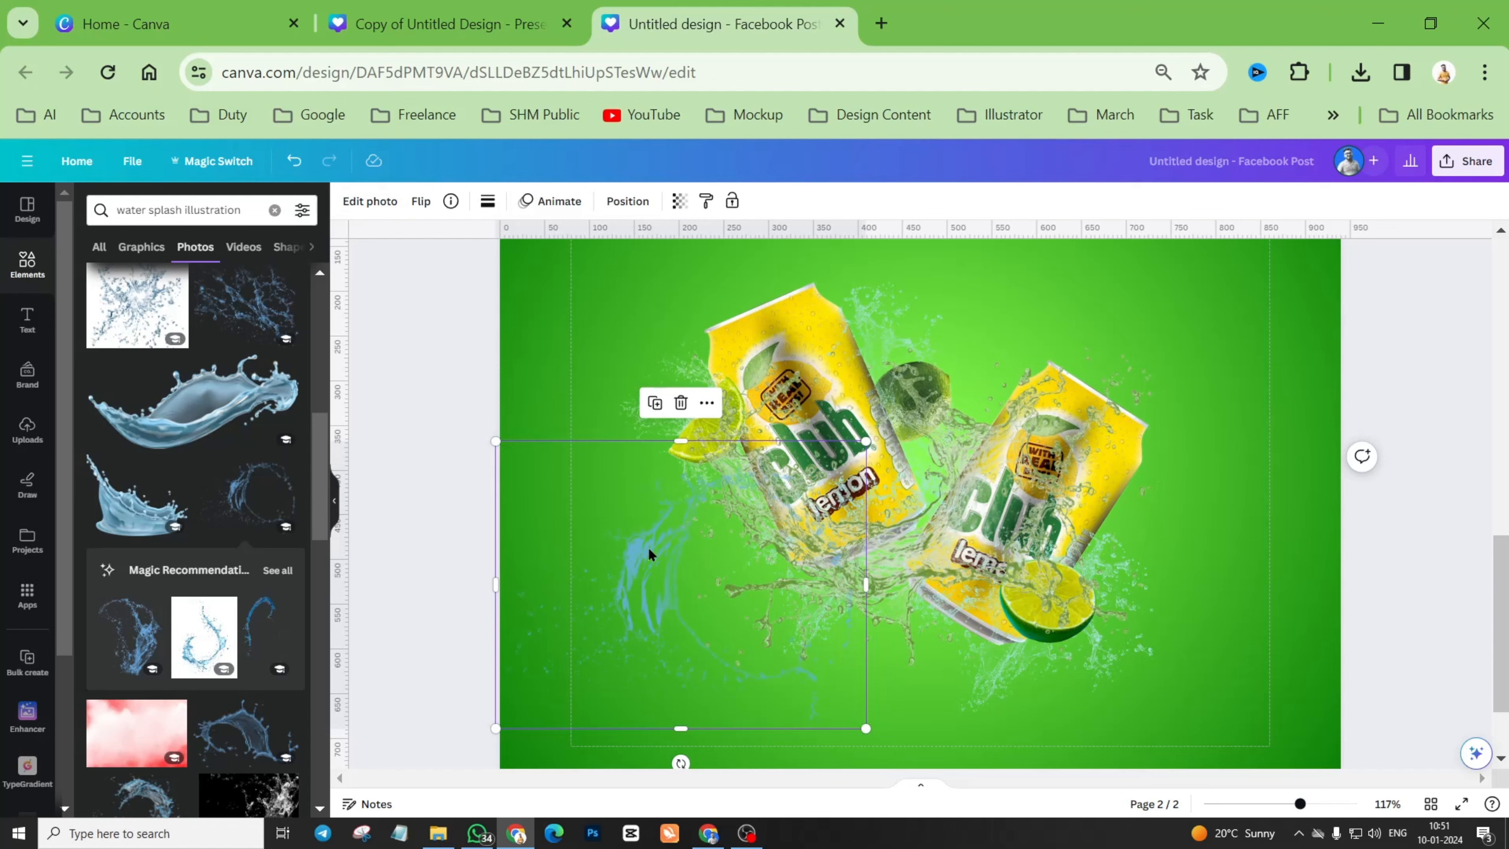
# Apply the Custom Duotone effect to the ring-shaped splash.
pyautogui.click(367, 201)
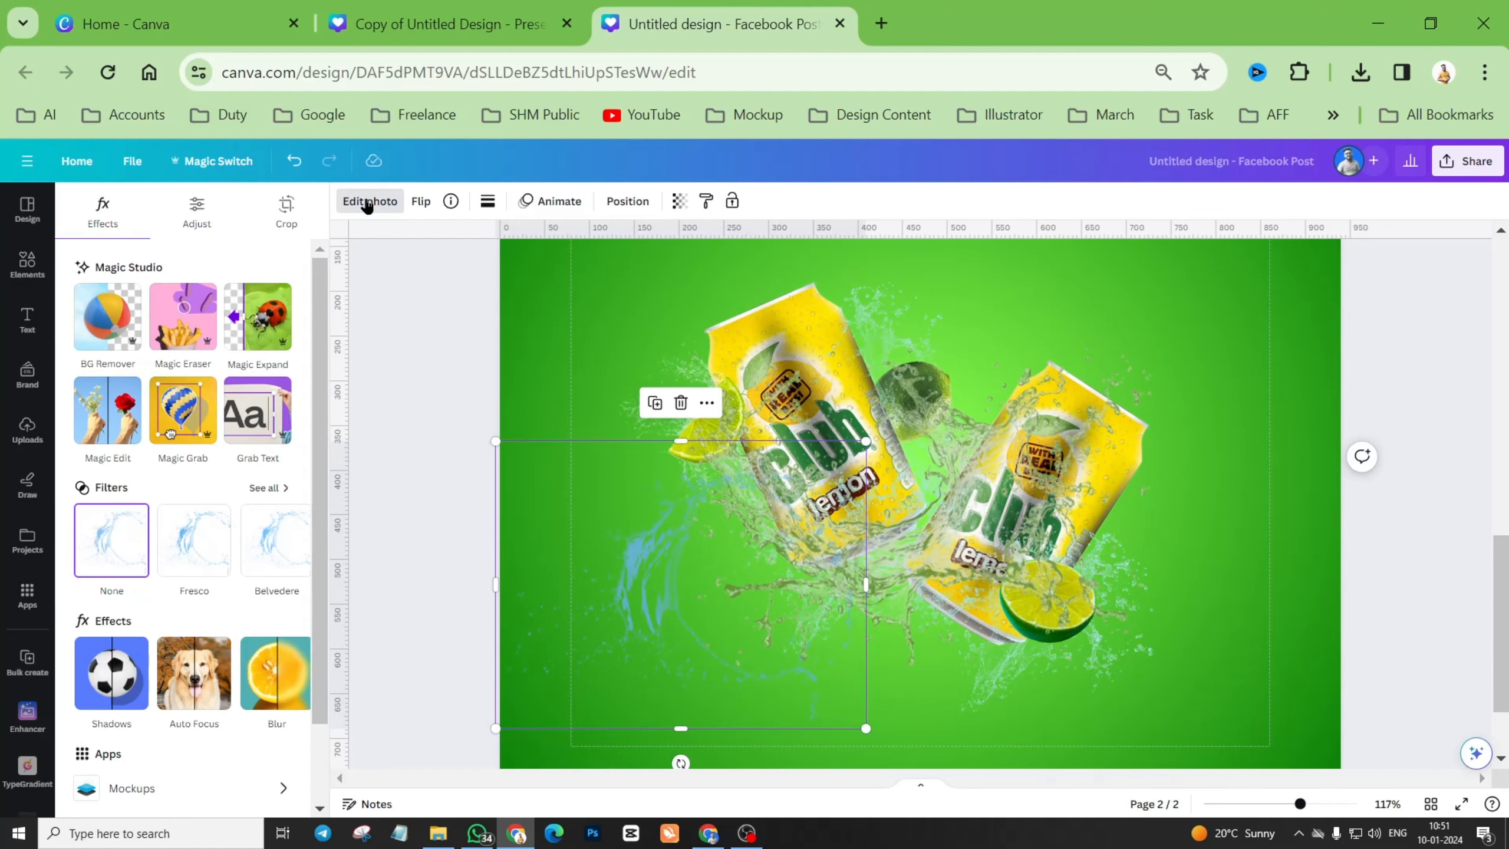
pyautogui.scroll(-2, 302, 632)
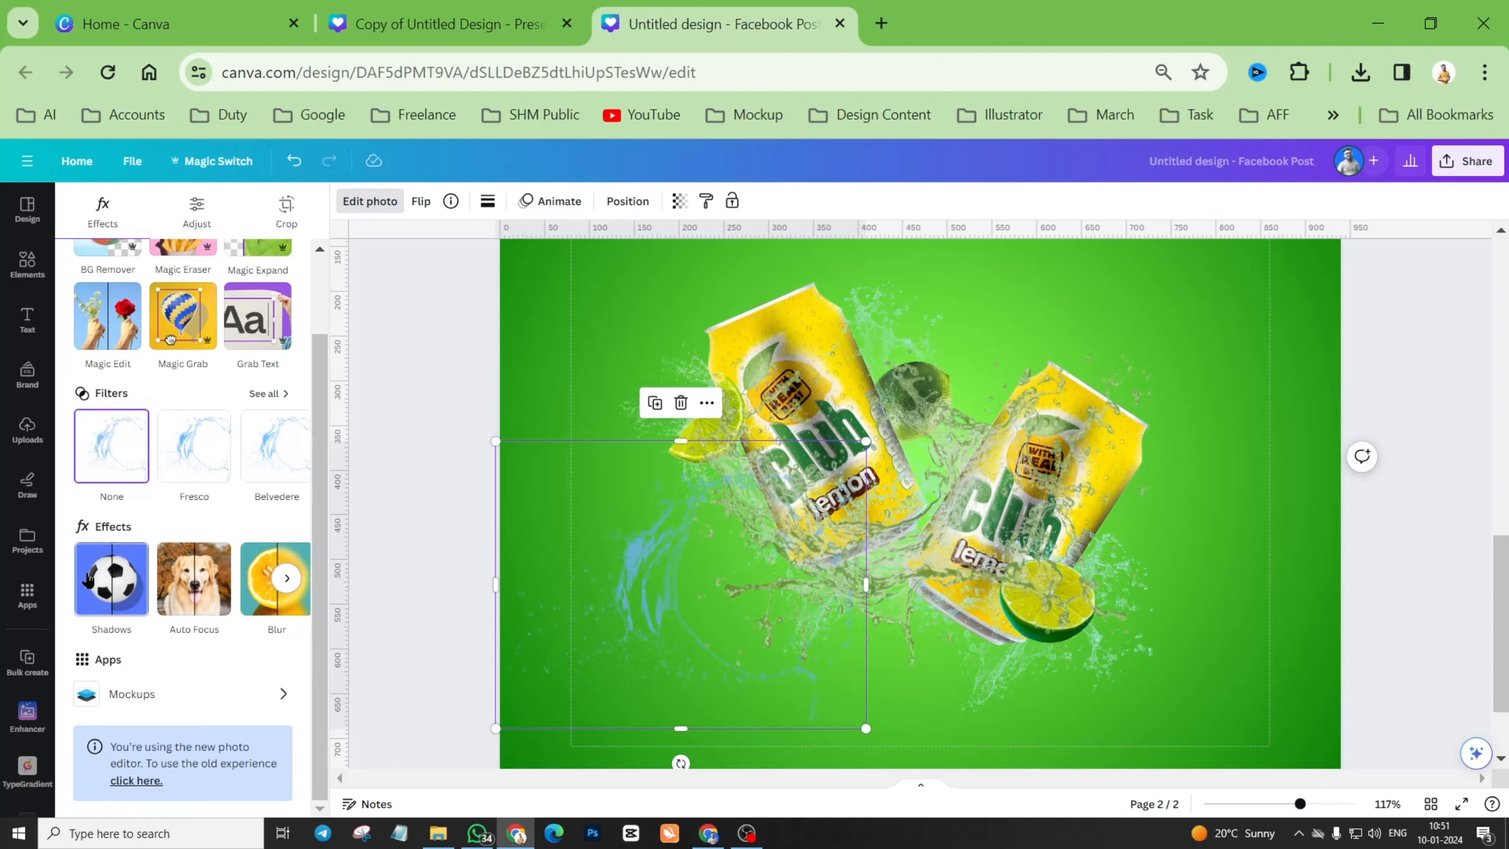
pyautogui.click(286, 580)
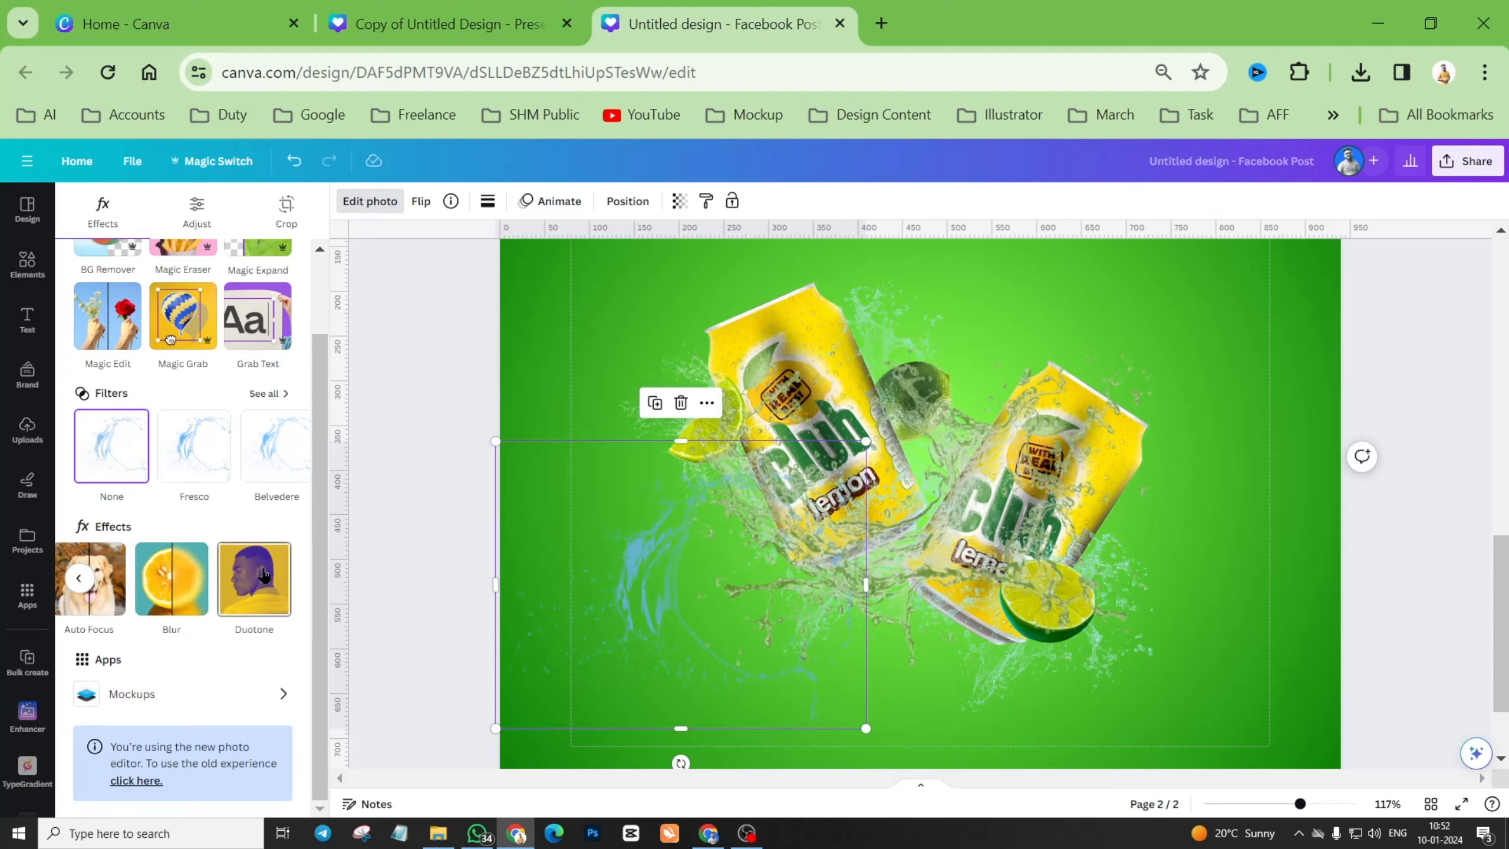
pyautogui.click(255, 597)
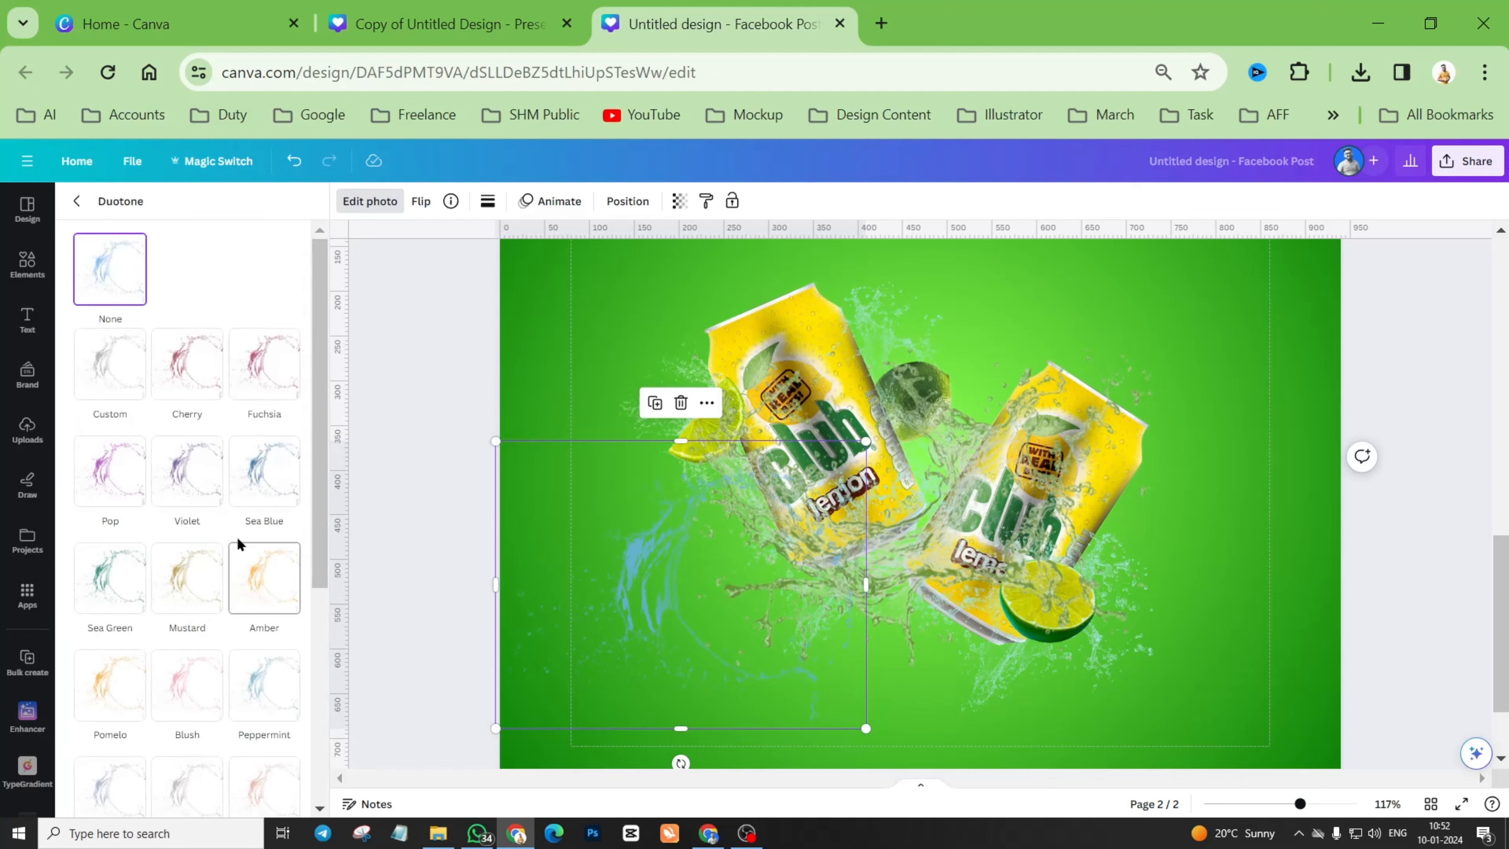
pyautogui.click(104, 364)
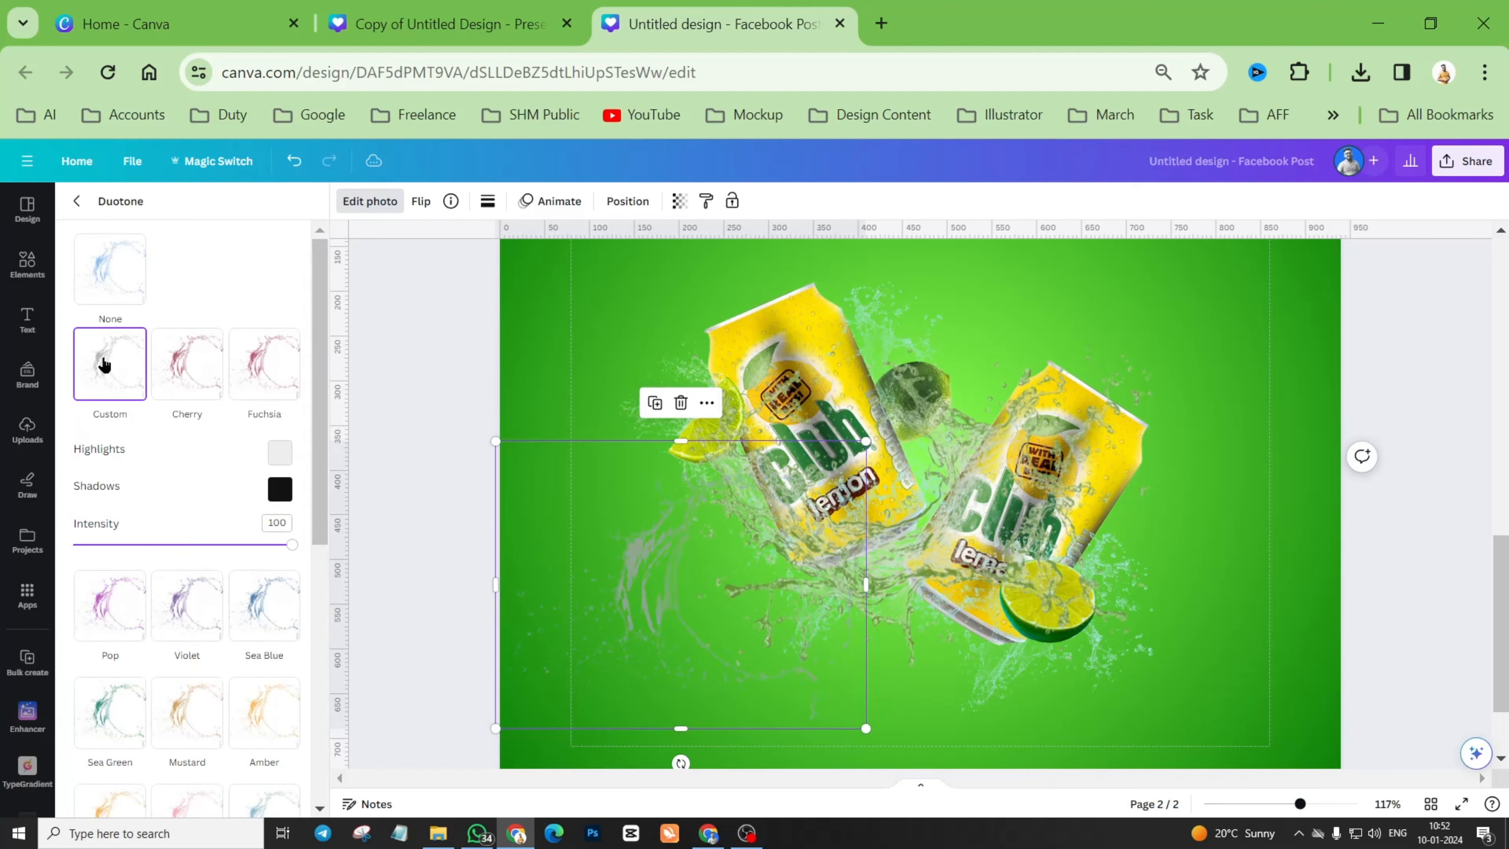
# Set the ring splash's duotone shadows to green #007926 and its highlights to white #FFFFFF.
pyautogui.click(280, 490)
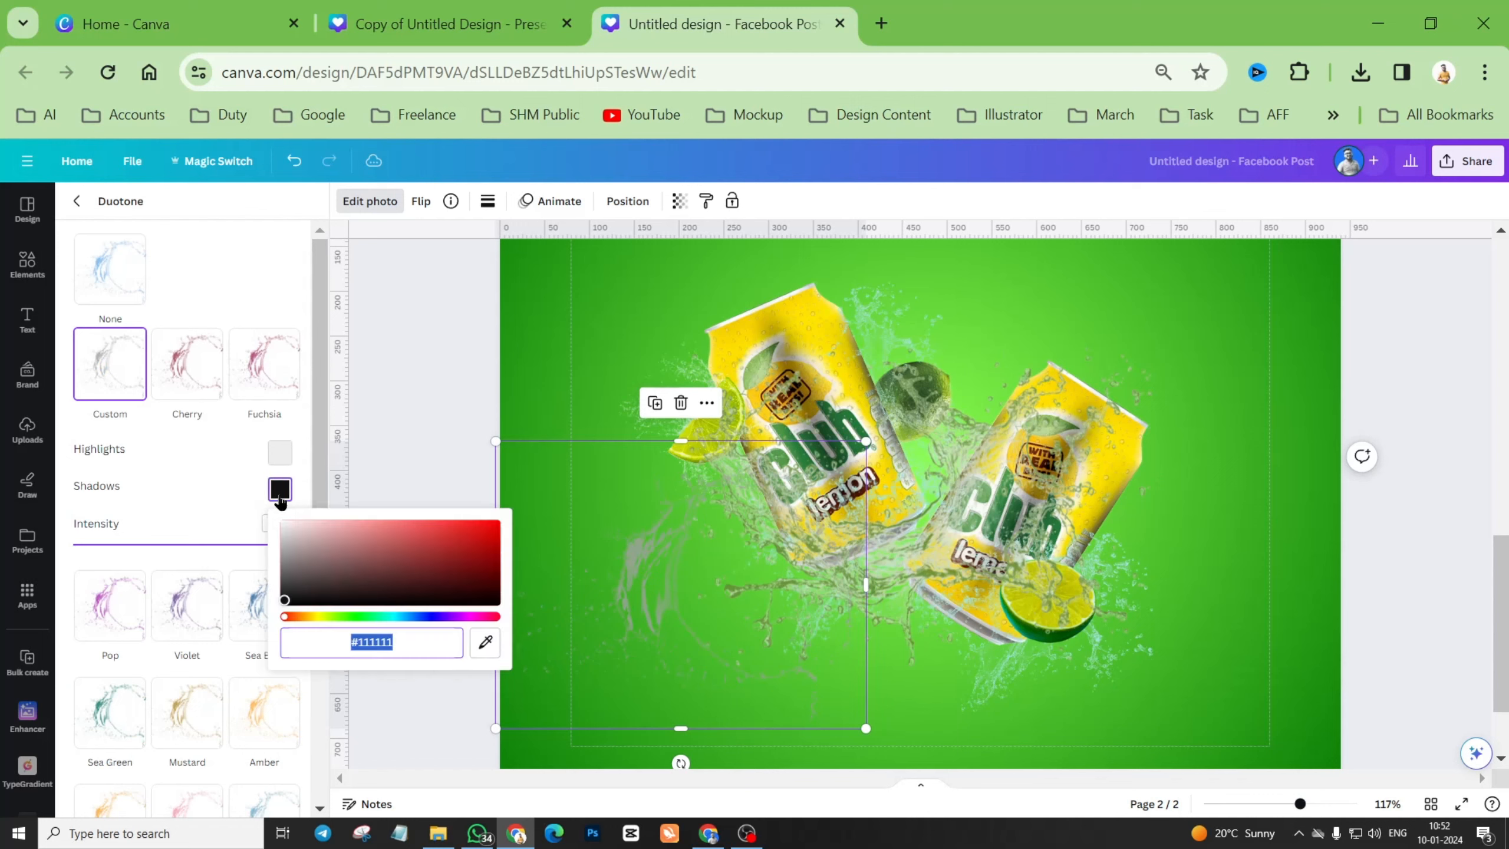
pyautogui.click(365, 617)
pyautogui.moveTo(452, 569); pyautogui.dragTo(495, 565)
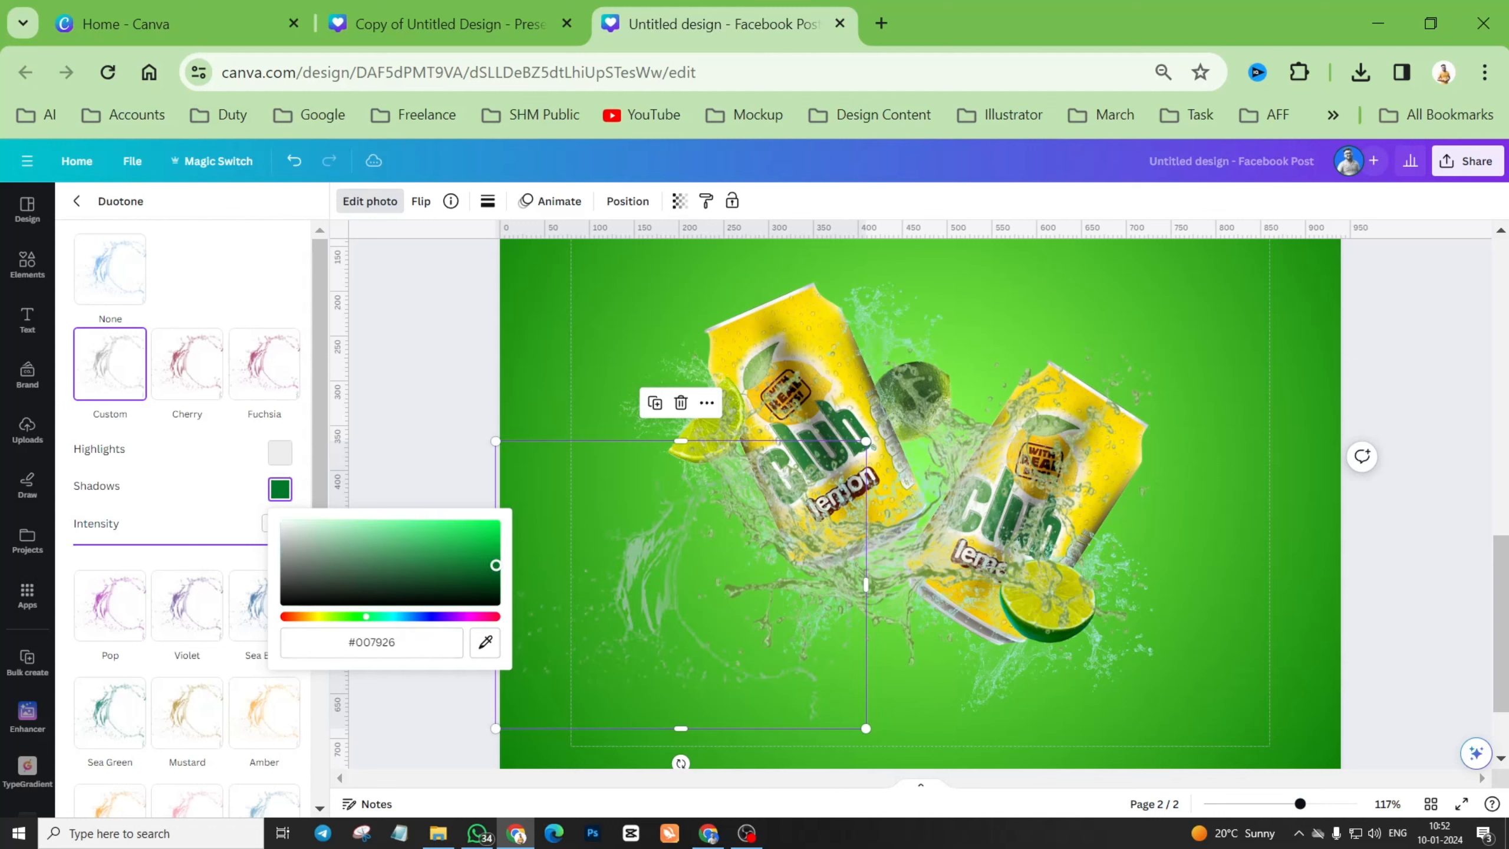
pyautogui.click(278, 449)
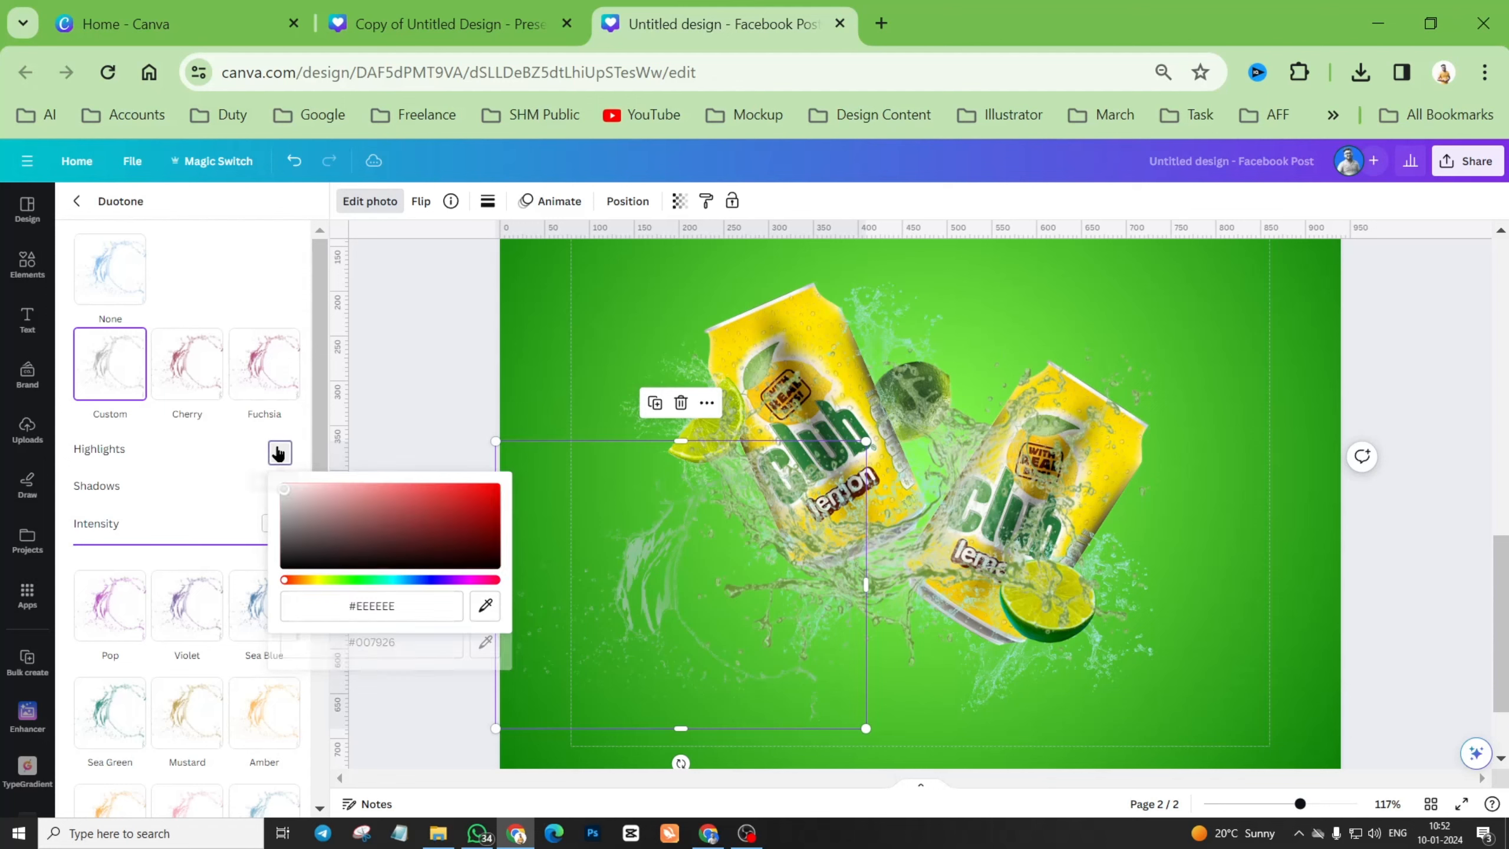
pyautogui.moveTo(279, 486); pyautogui.dragTo(251, 466)
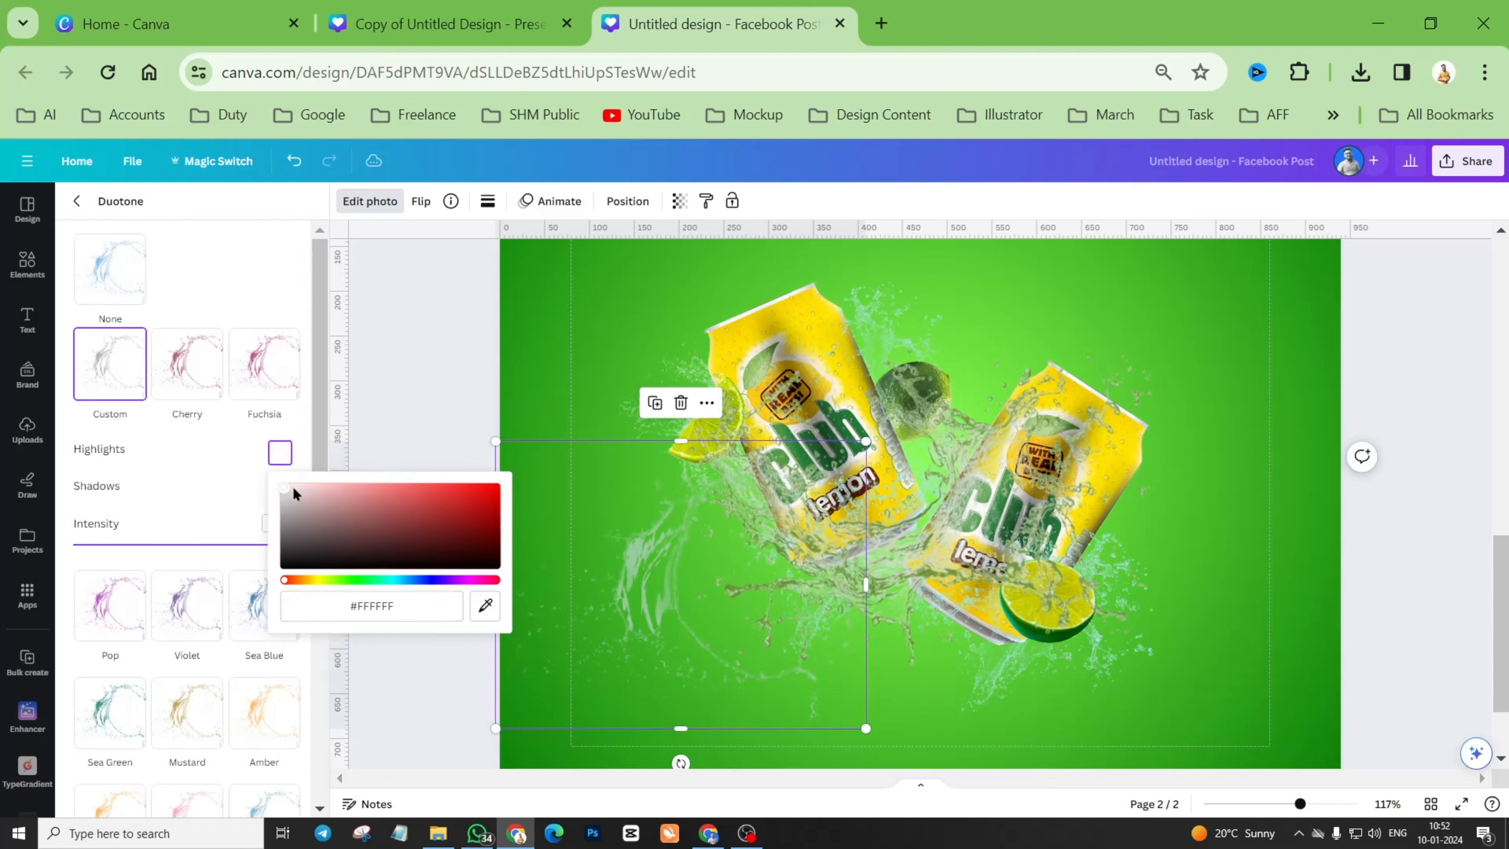
pyautogui.click(584, 423)
# Reposition the recoloured ring splash around the lime wedge and the upper can, tilting it clockwise.
pyautogui.moveTo(620, 538); pyautogui.dragTo(562, 476)
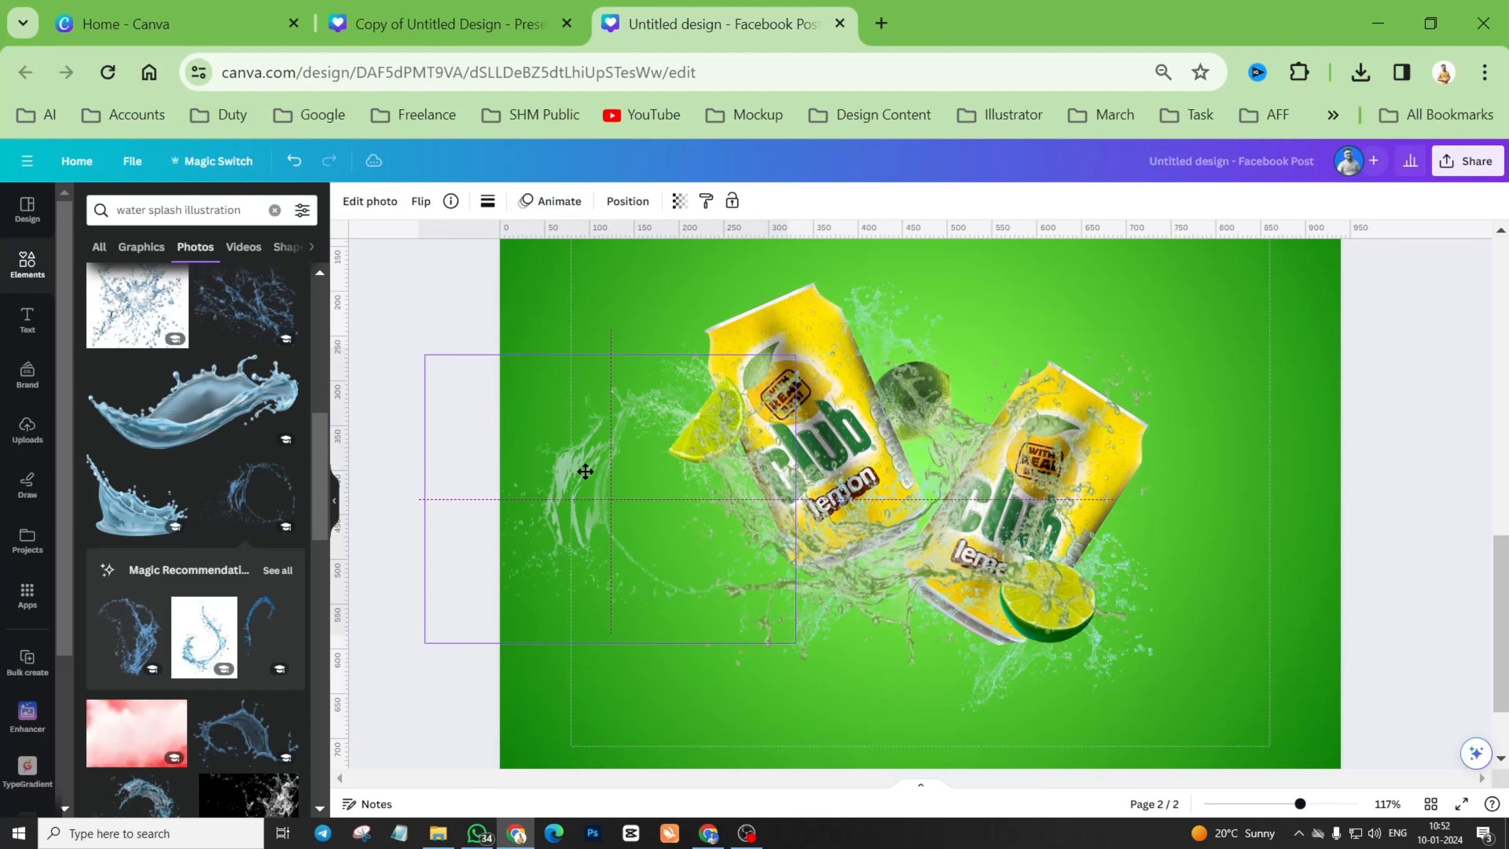
pyautogui.moveTo(623, 700); pyautogui.dragTo(749, 561)
pyautogui.moveTo(632, 562); pyautogui.dragTo(704, 533)
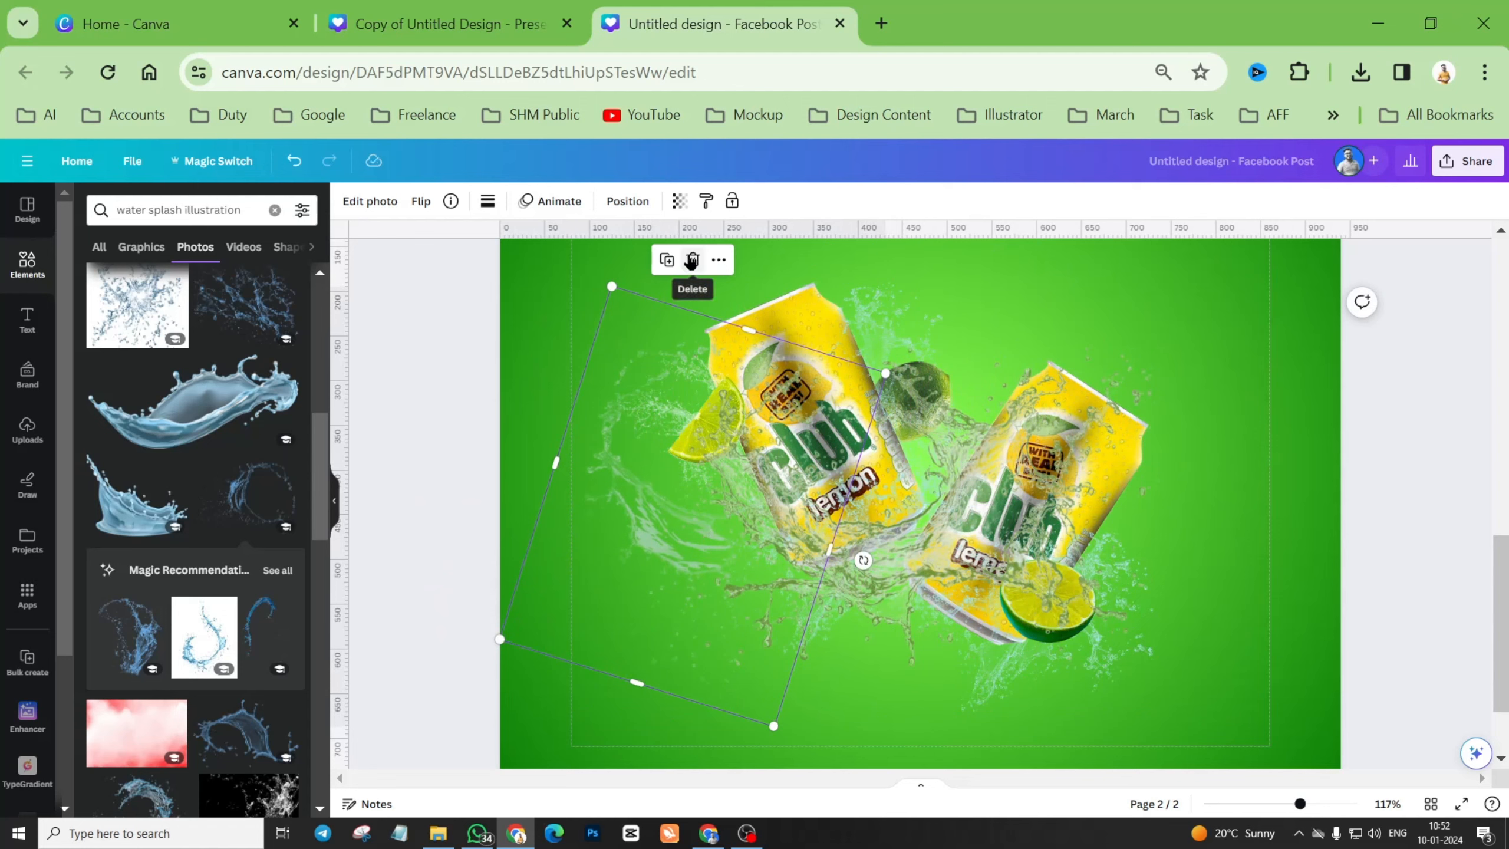
# Delete the ring-shaped splash, then open the Duotone settings of the large green-tinted splash.
pyautogui.click(690, 260)
pyautogui.moveTo(886, 575); pyautogui.dragTo(733, 607)
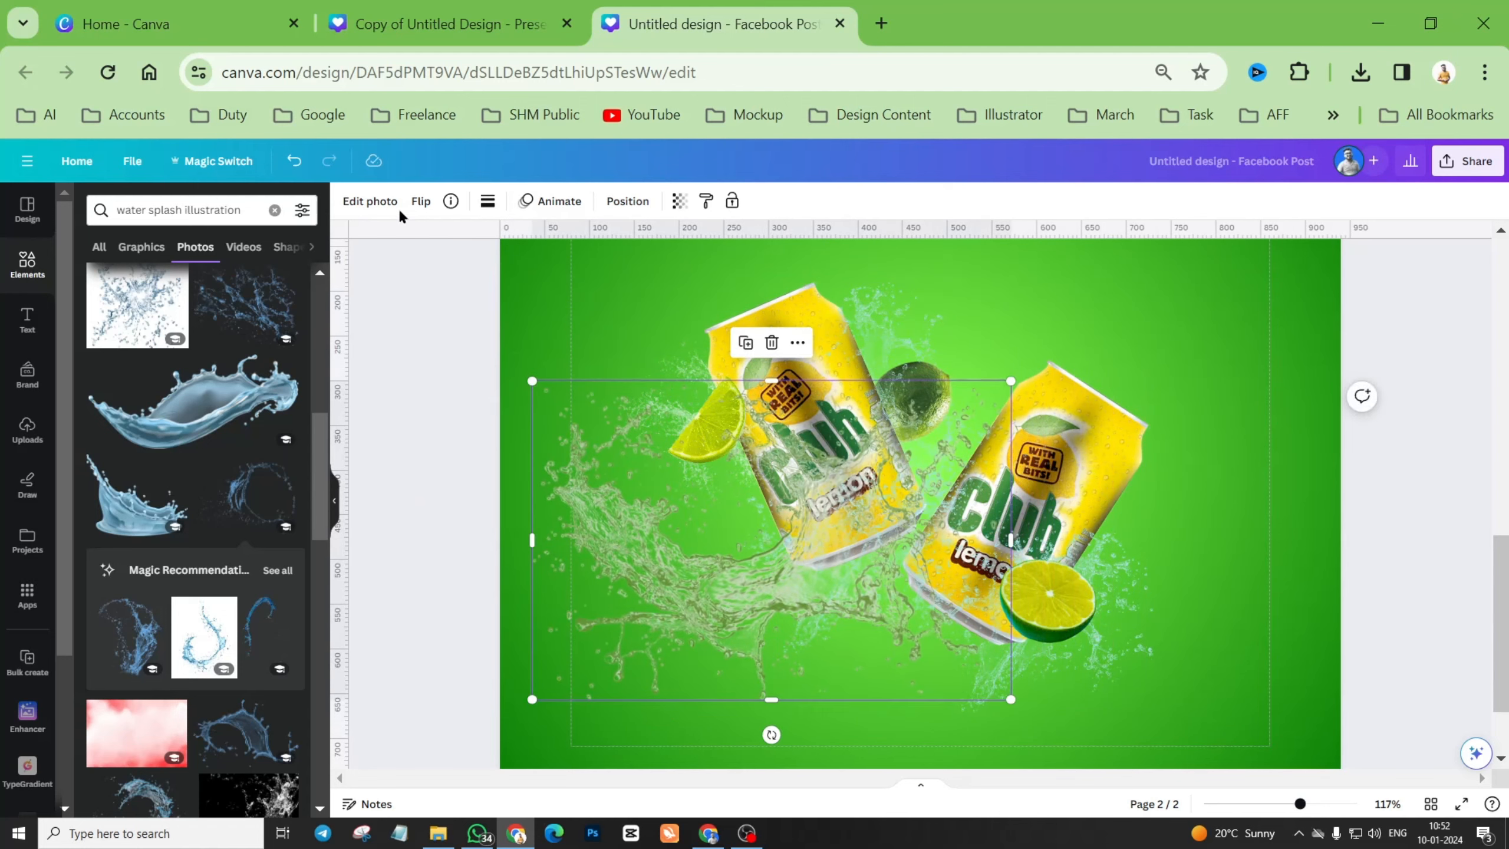
pyautogui.click(371, 201)
pyautogui.click(253, 678)
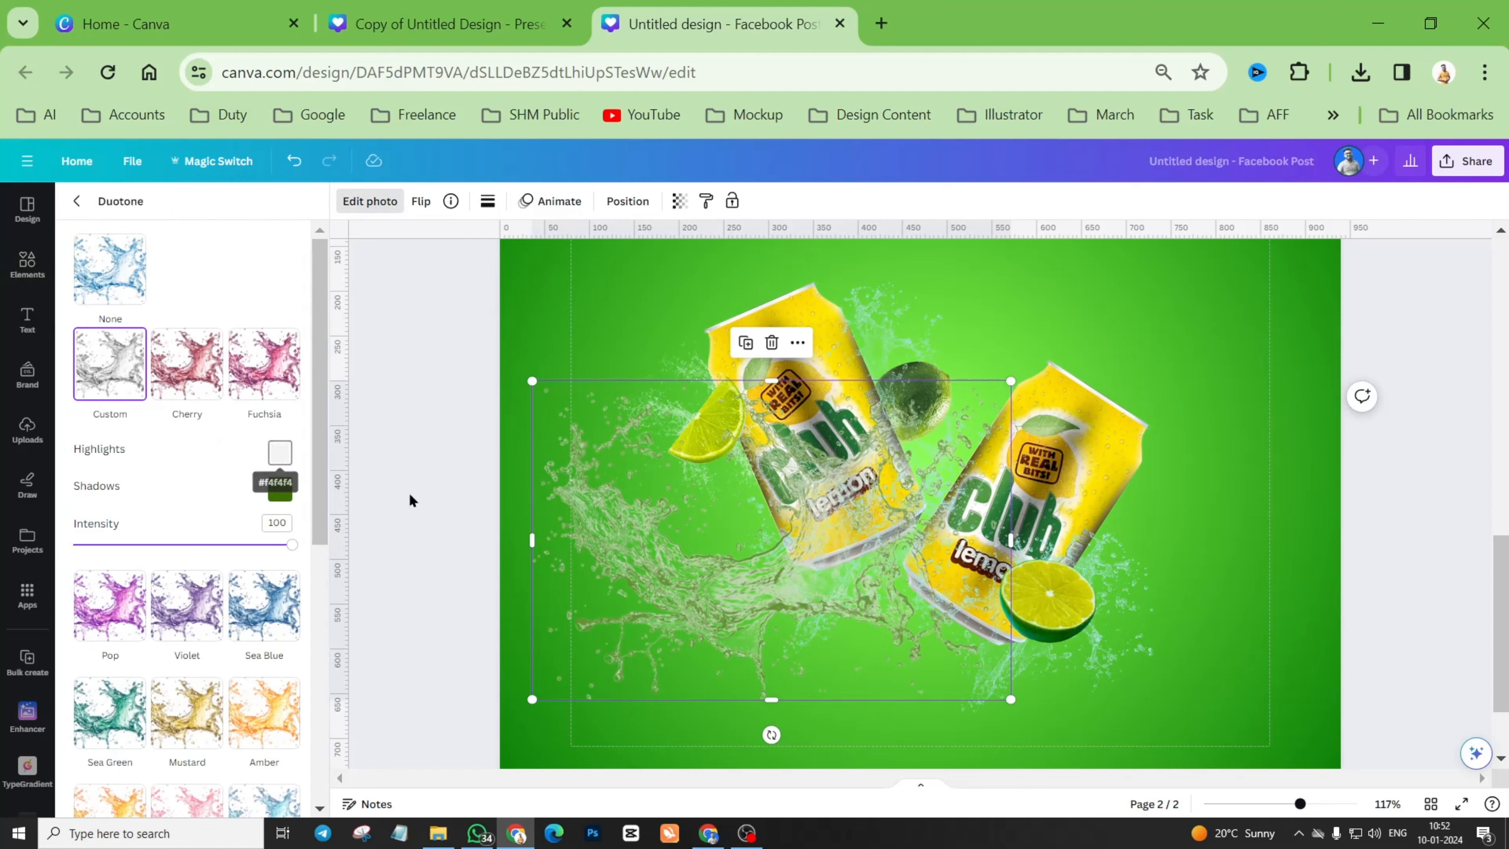
# Shrink the large green-tinted splash to about 478 × 318 px and place it across the lower halves of both cans.
pyautogui.moveTo(649, 577); pyautogui.dragTo(852, 550)
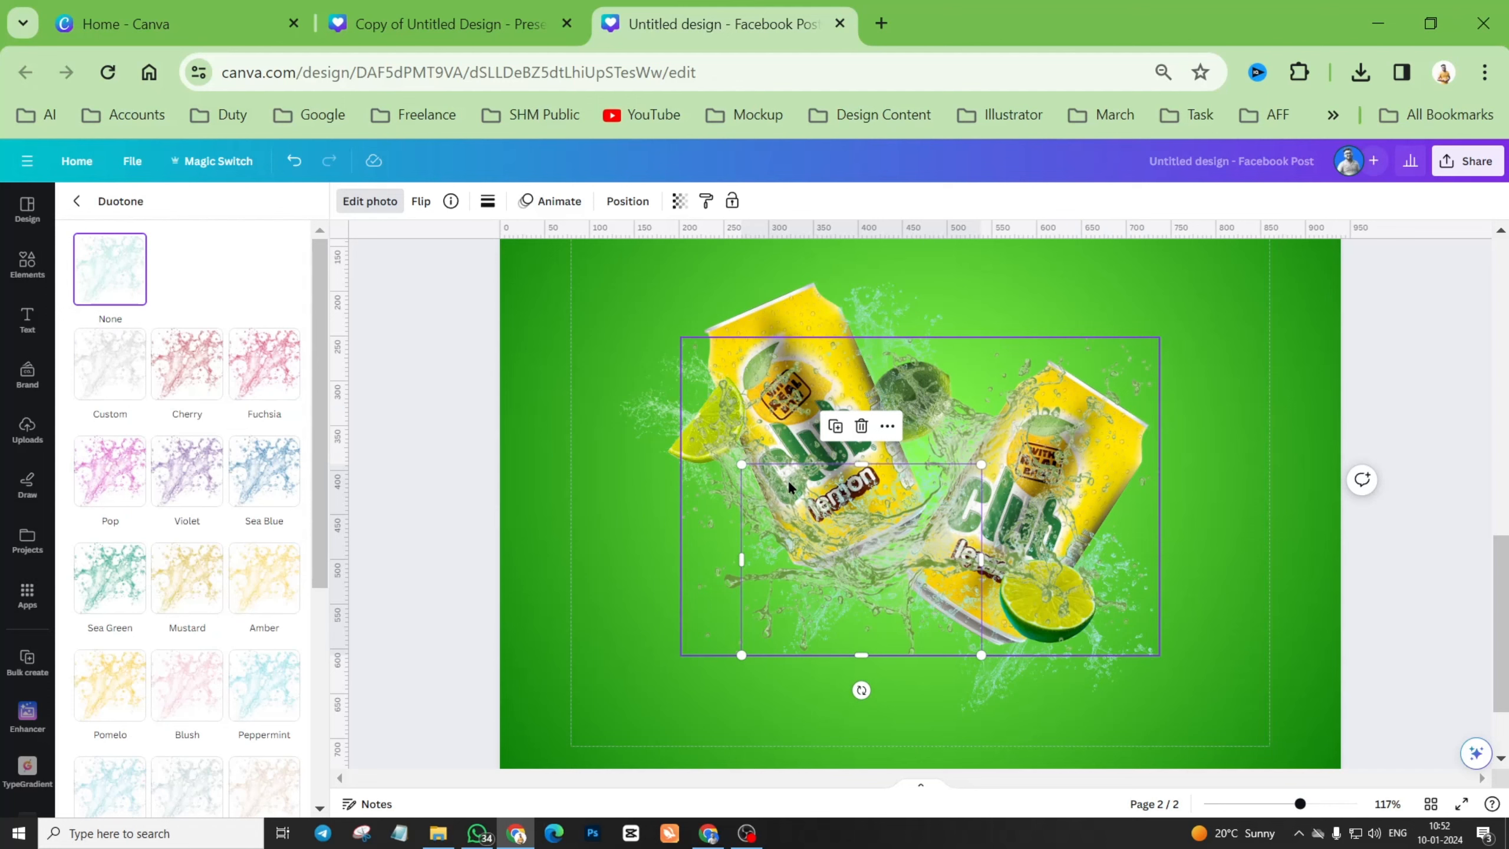
pyautogui.moveTo(745, 444); pyautogui.dragTo(752, 433)
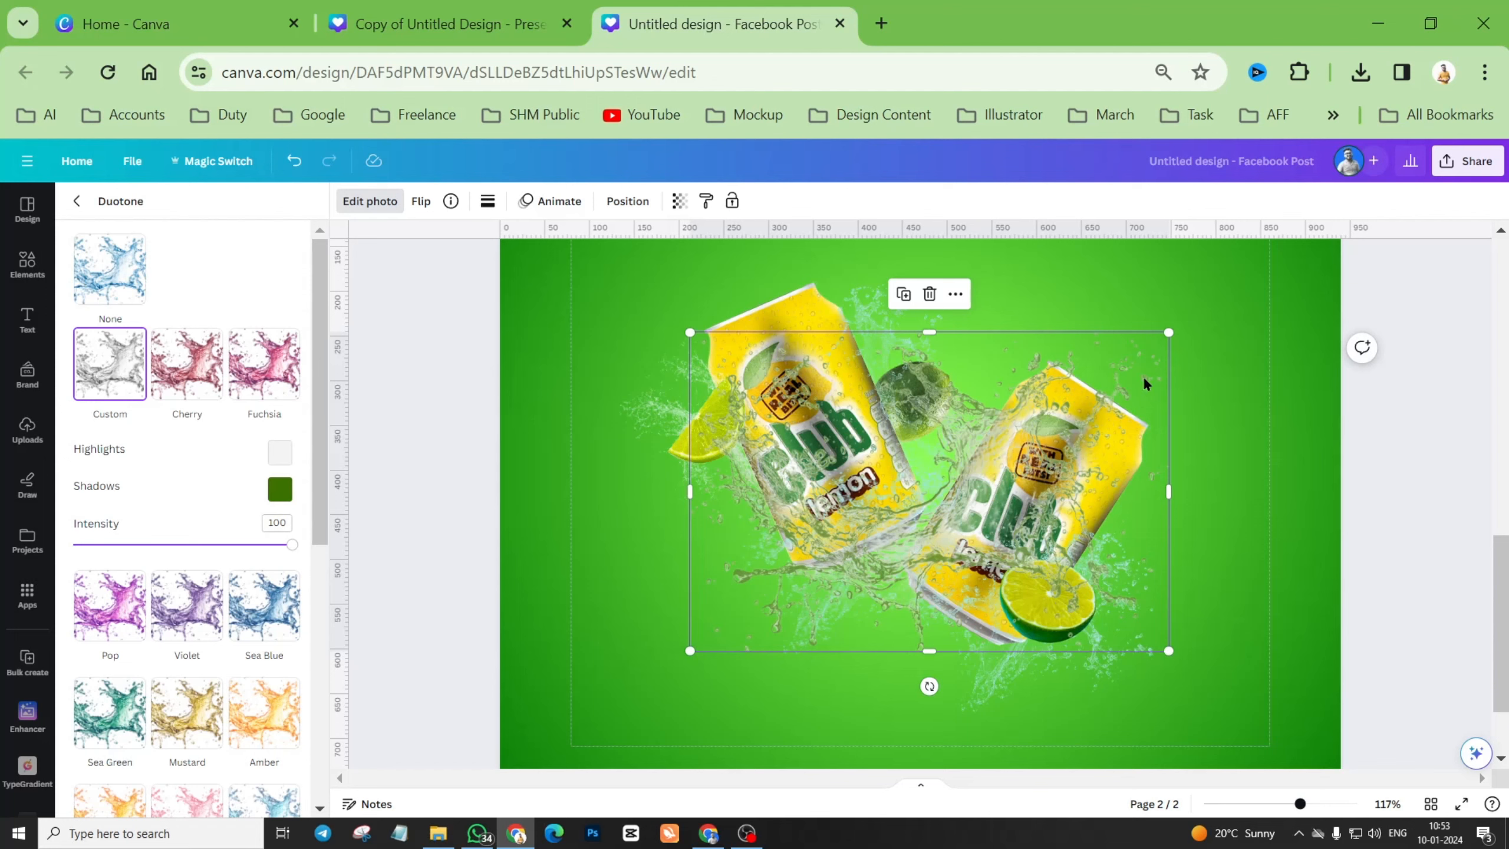
pyautogui.moveTo(1162, 347); pyautogui.dragTo(1115, 366)
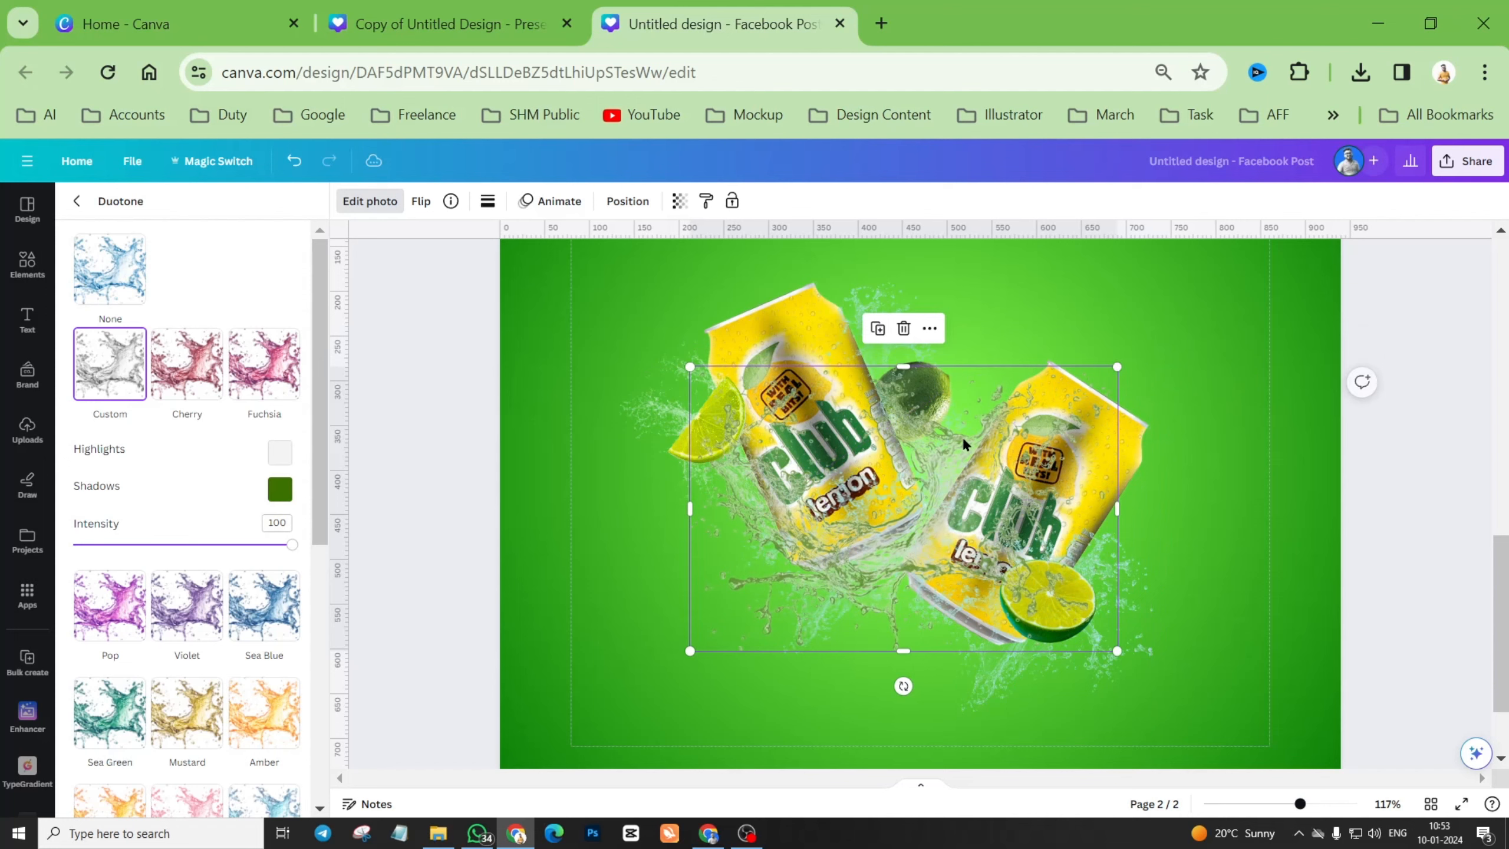
pyautogui.moveTo(960, 438)
pyautogui.mouseDown()
pyautogui.moveTo(950, 447)
pyautogui.moveTo(965, 450)
pyautogui.mouseUp()
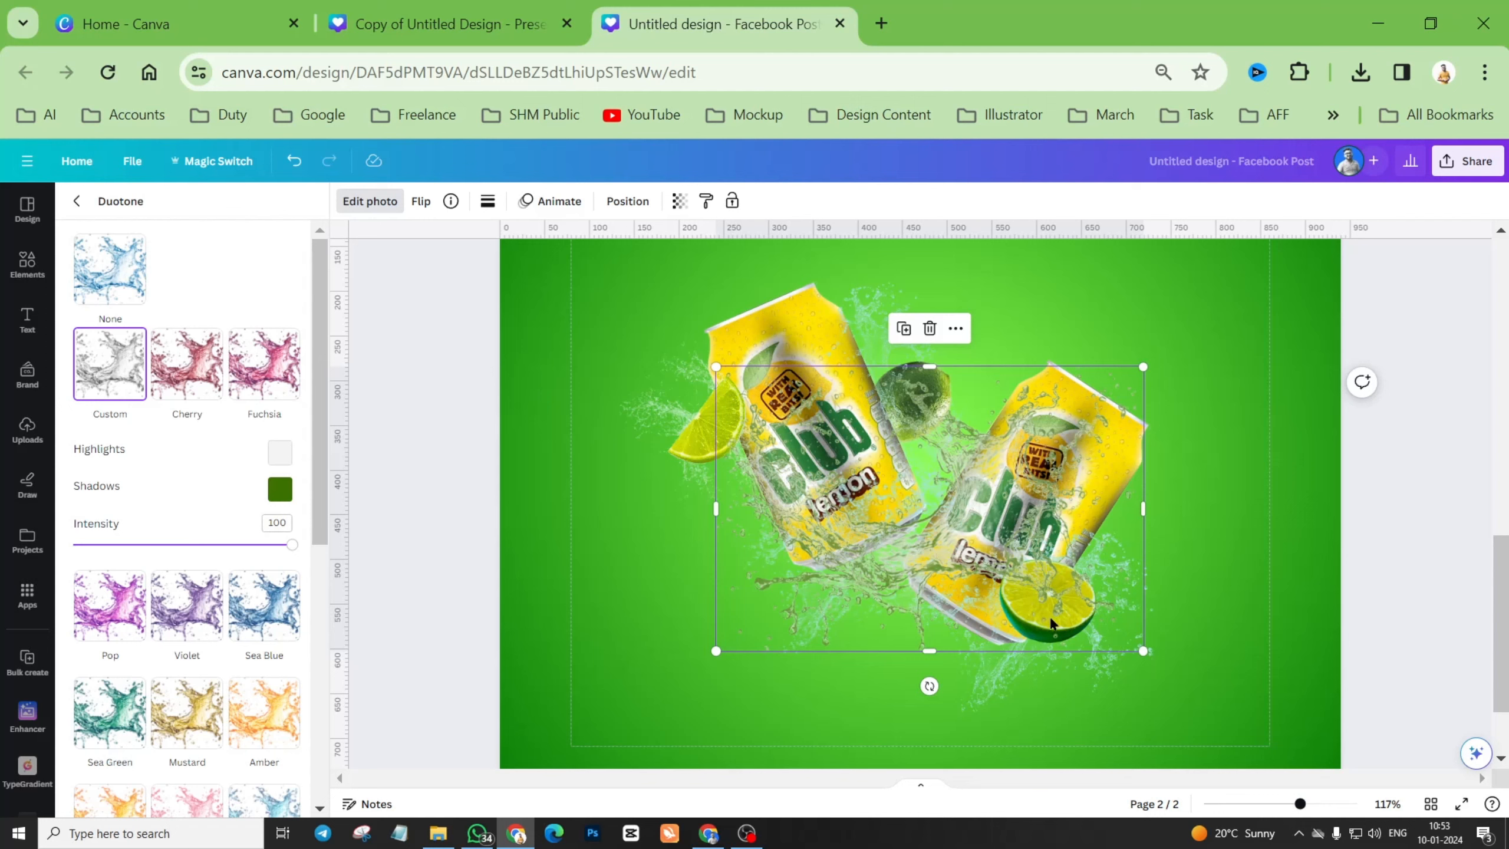
# Move the lime half's layer to the top of the stack, above the large splash.
pyautogui.click(628, 201)
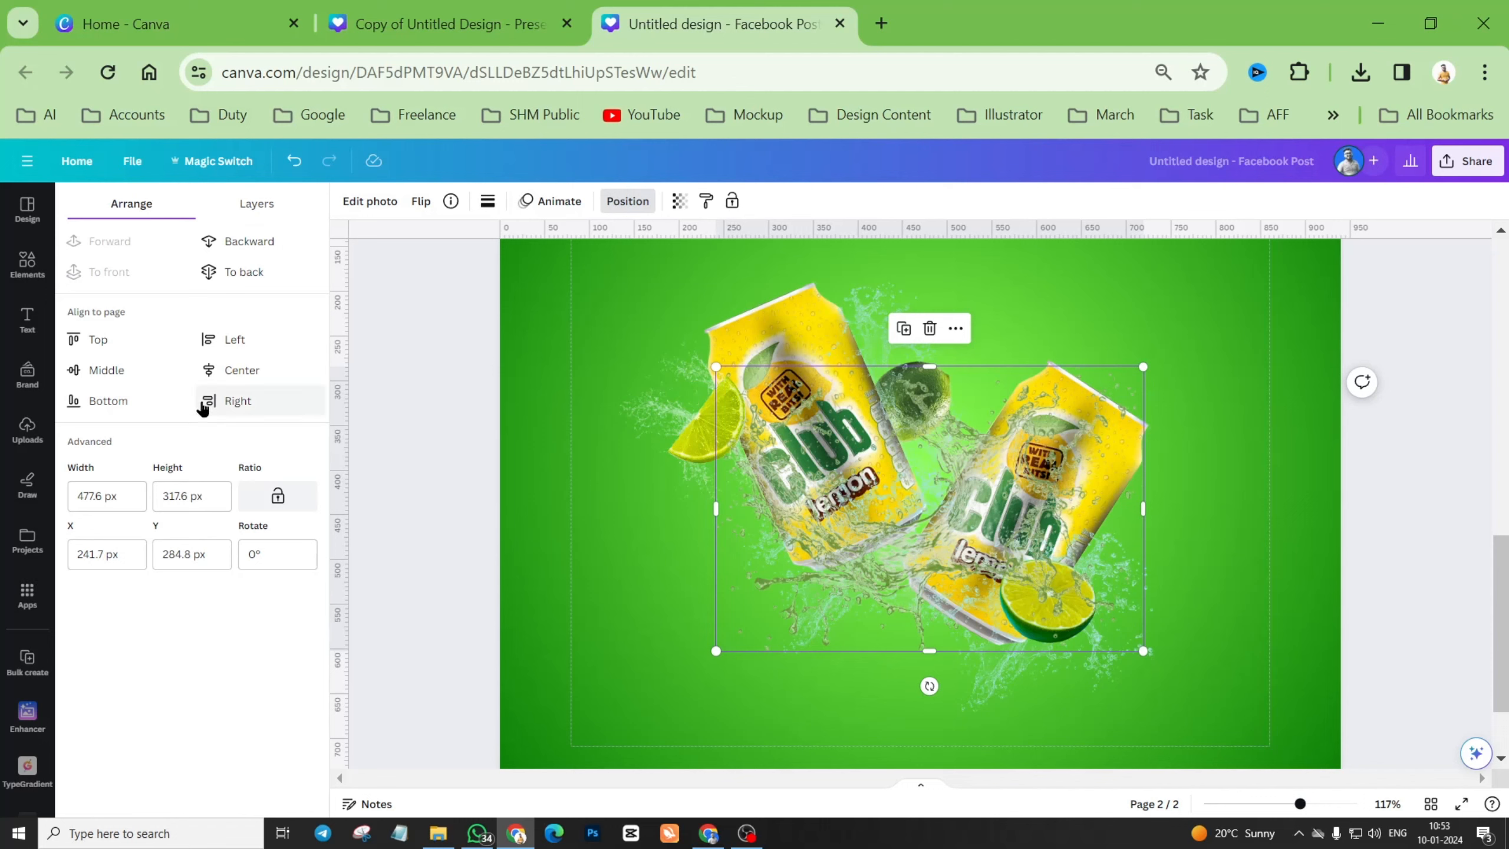
pyautogui.click(266, 208)
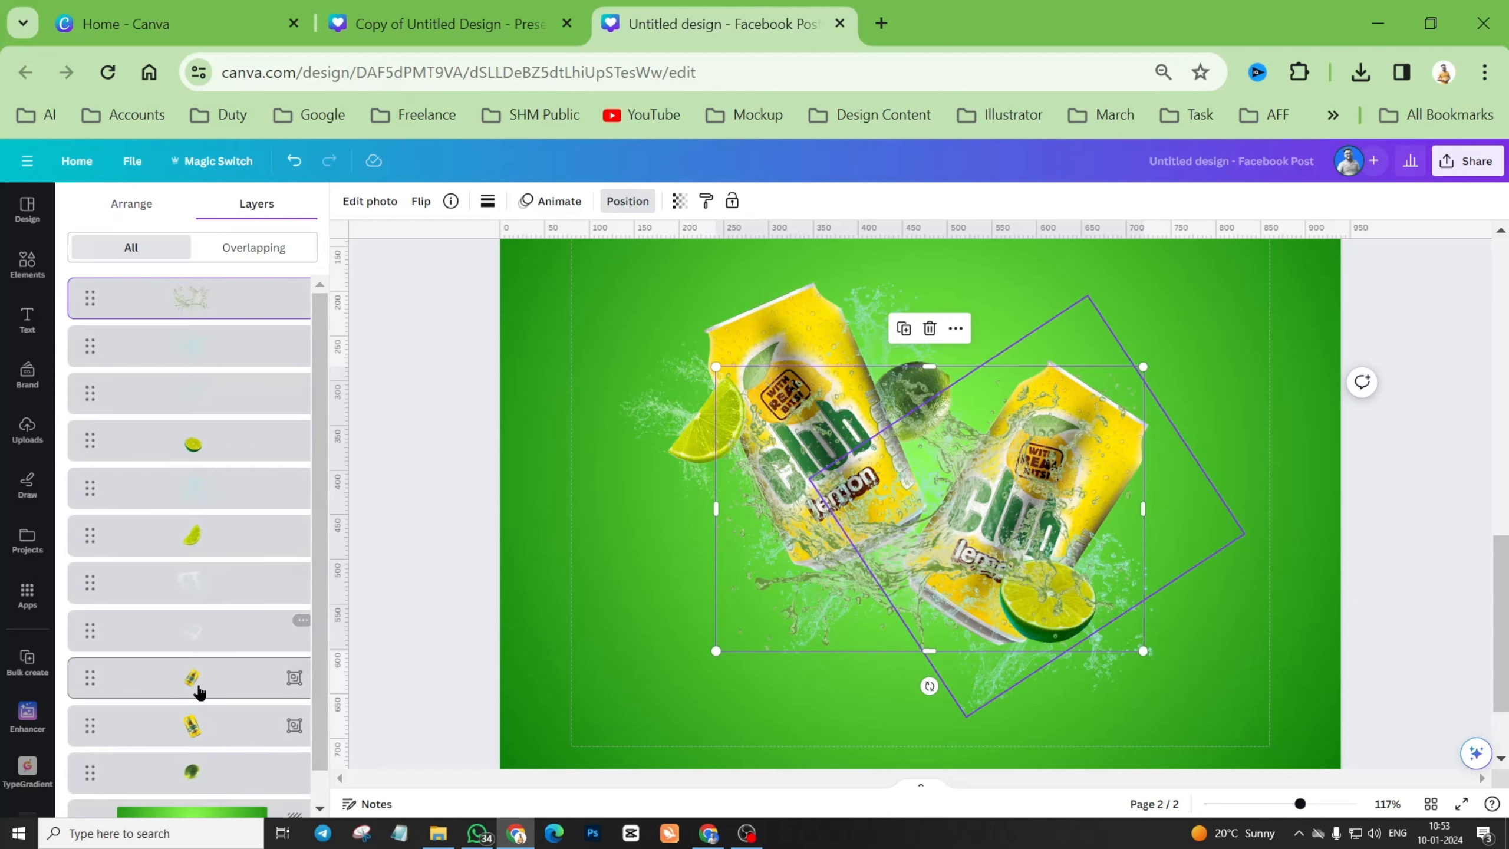
pyautogui.scroll(-1, 202, 768)
pyautogui.scroll(1, 203, 765)
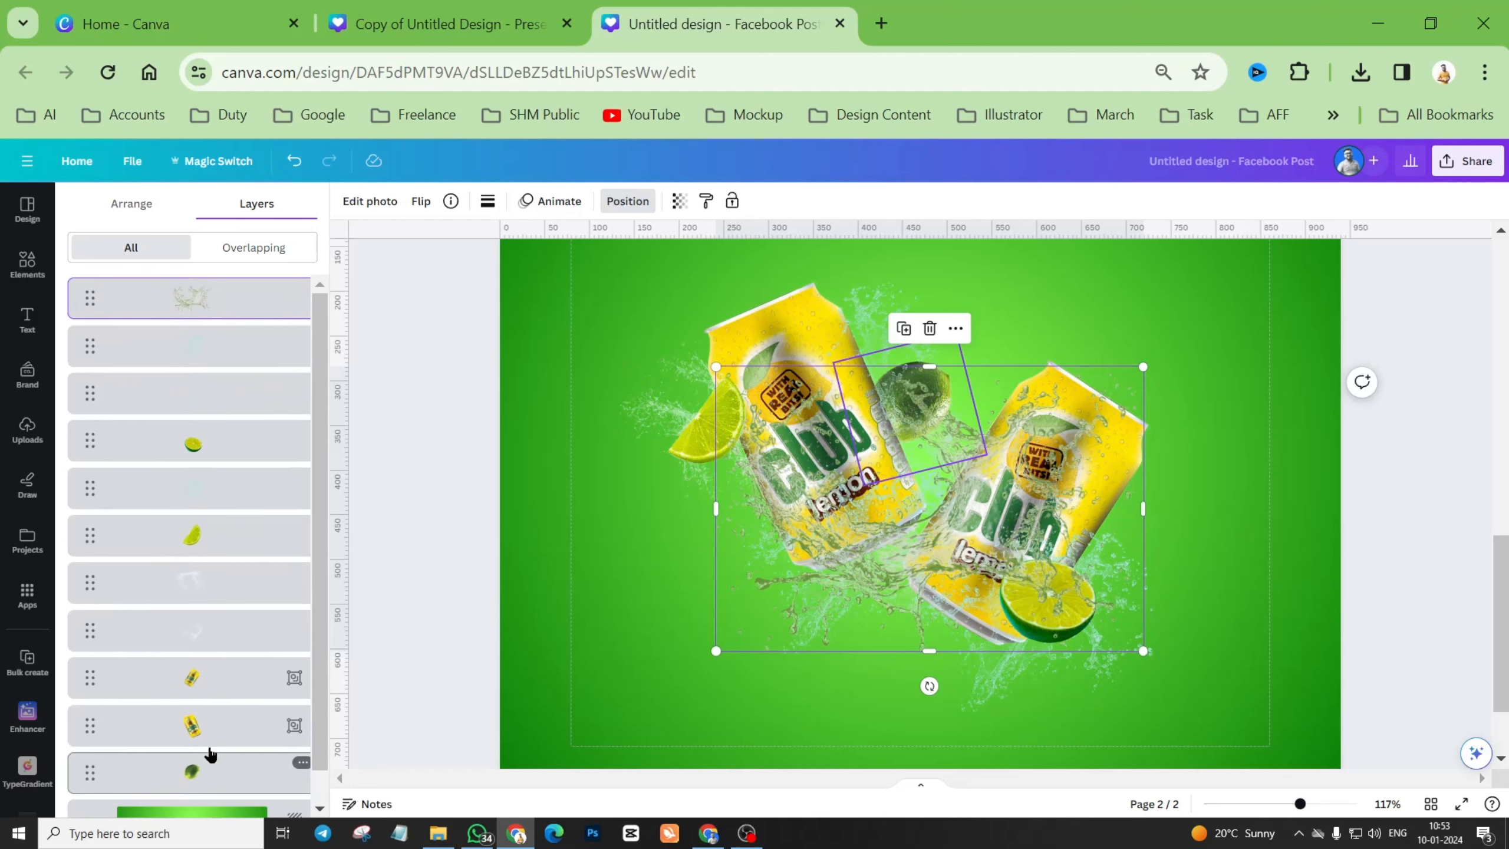
pyautogui.click(206, 447)
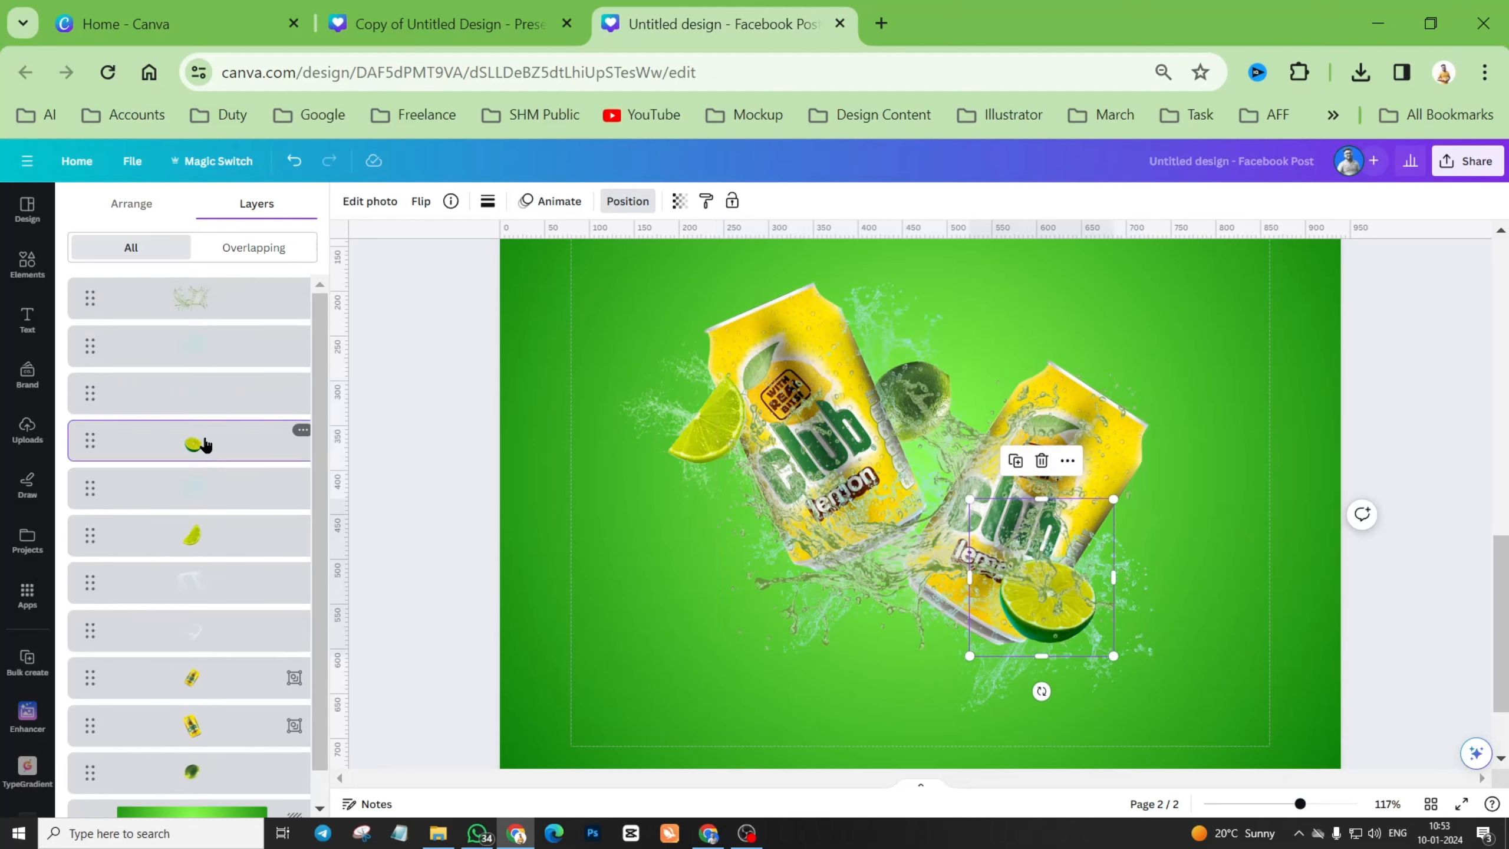
pyautogui.moveTo(206, 445); pyautogui.dragTo(206, 289)
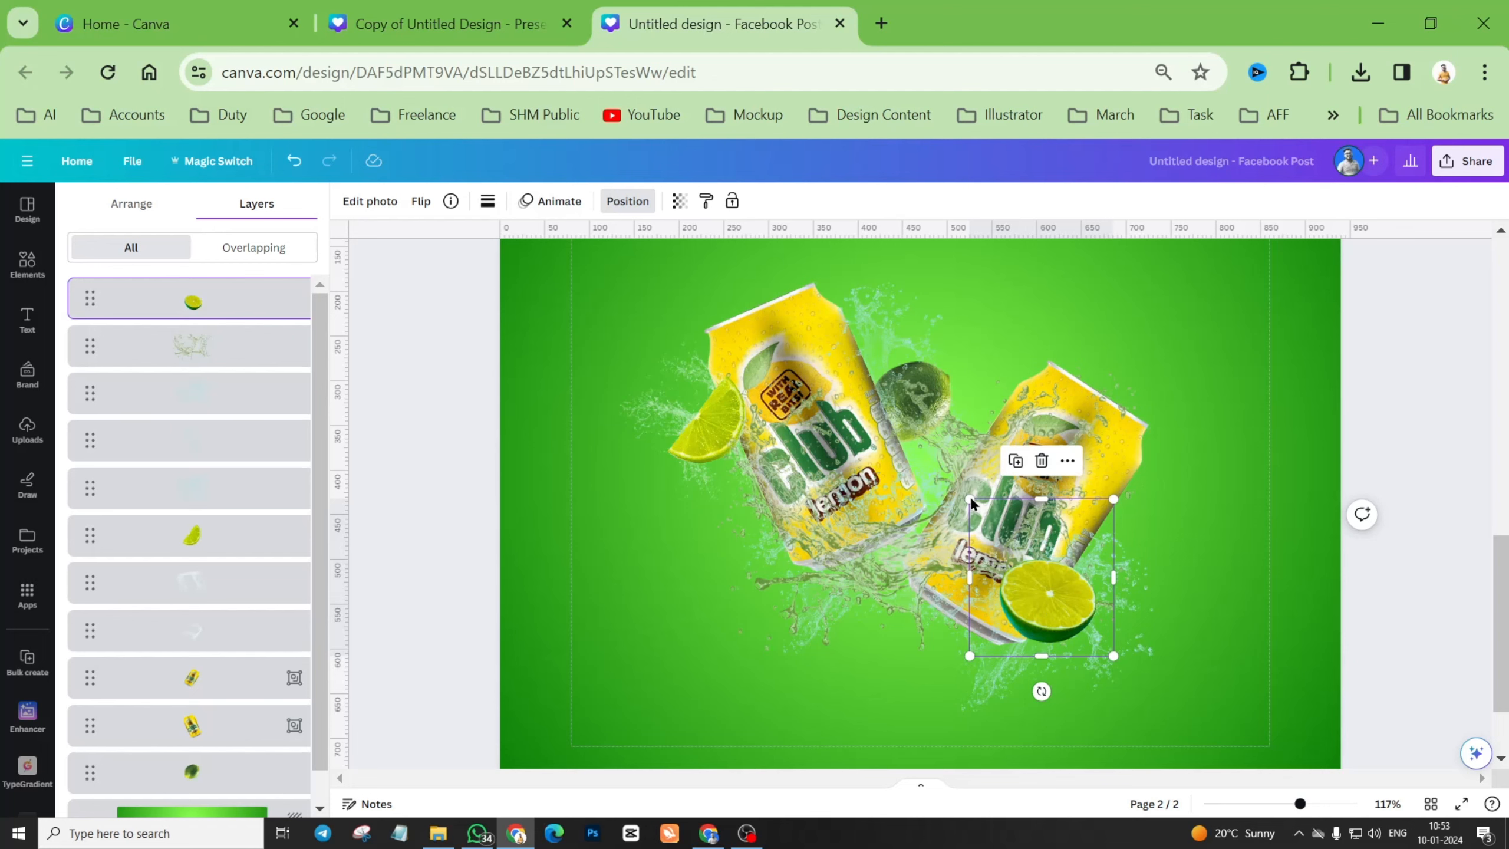
# Search the graphics for "shadow" and insert the round soft black shadow on page 2.
pyautogui.scroll(5, 832, 517)
pyautogui.scroll(6, 865, 539)
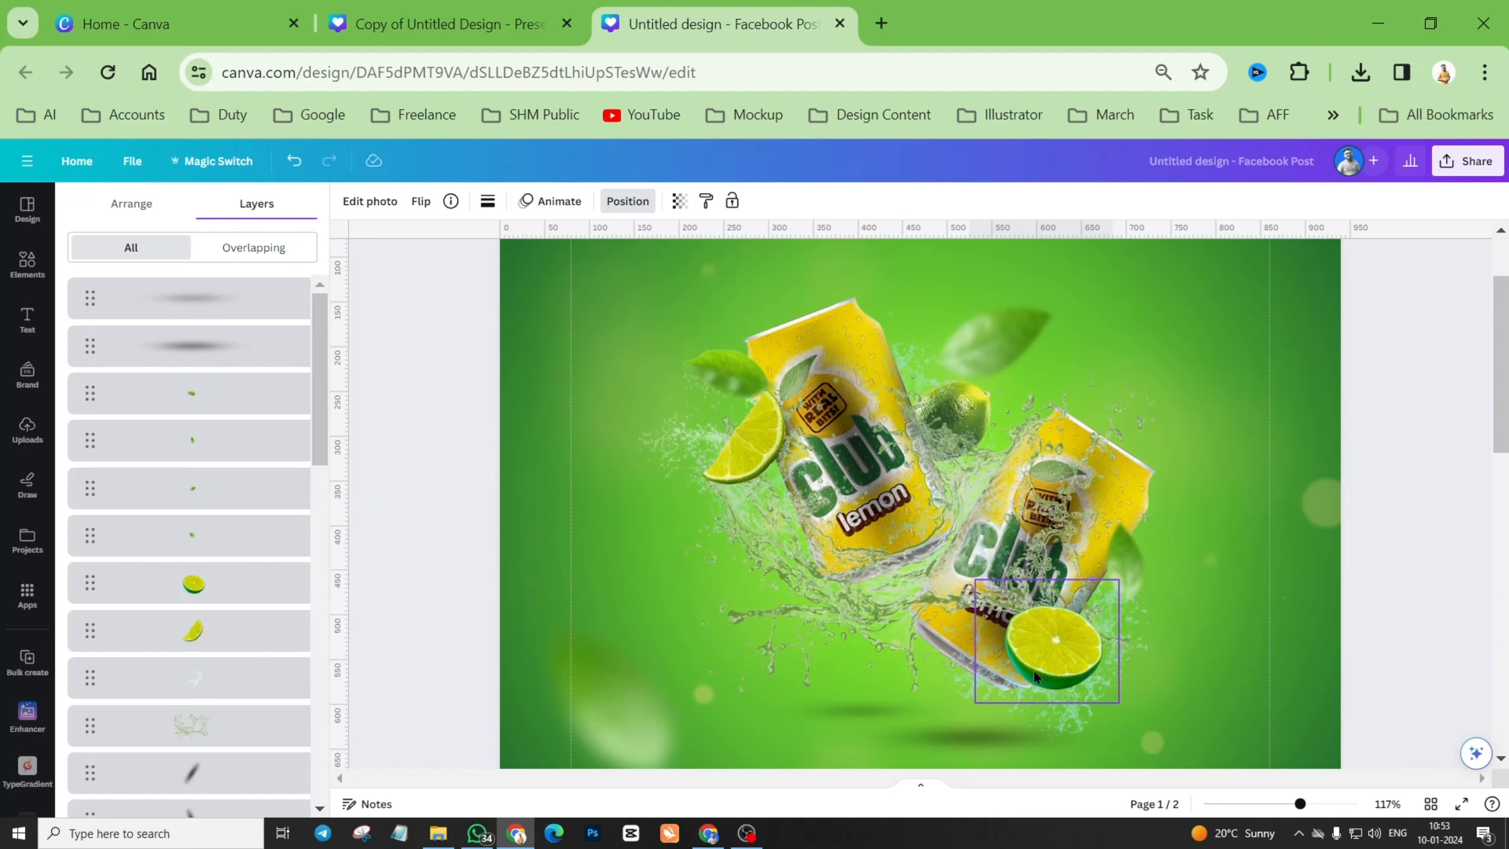
pyautogui.scroll(-11, 1034, 664)
pyautogui.scroll(3, 1034, 604)
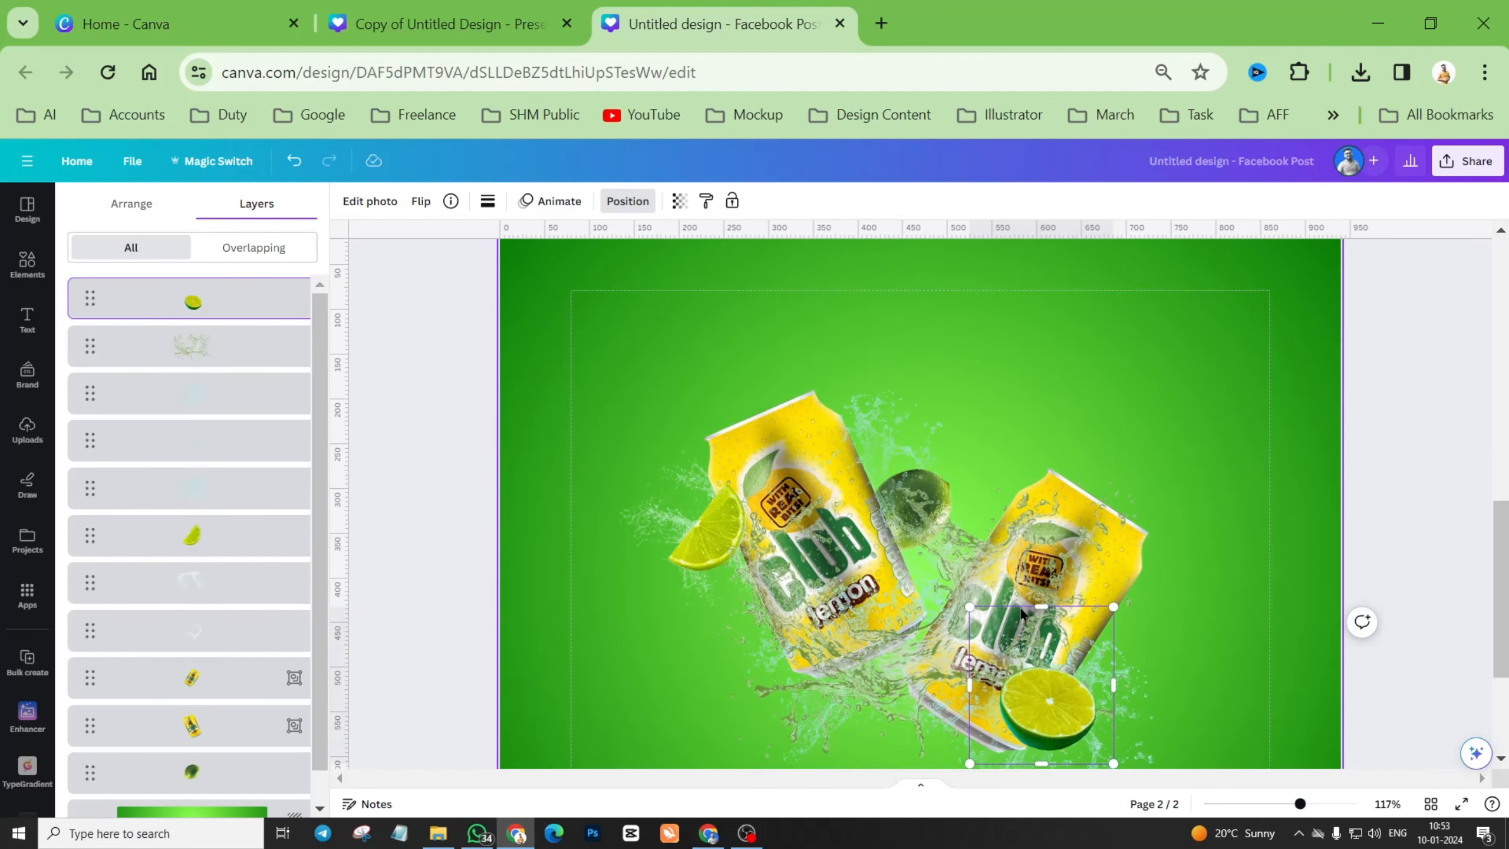
pyautogui.click(27, 264)
pyautogui.click(148, 210)
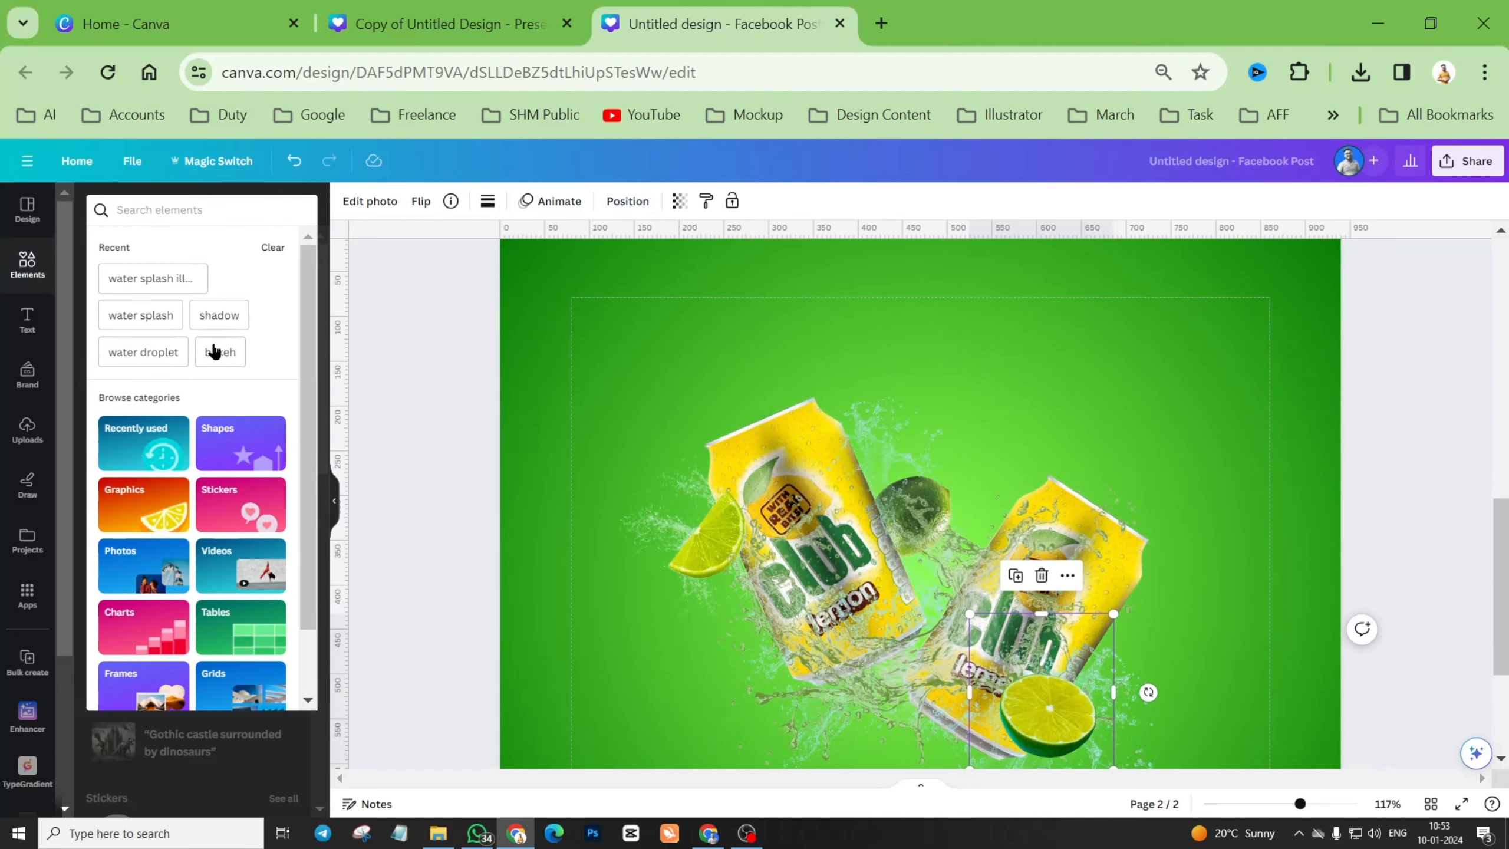
pyautogui.click(217, 317)
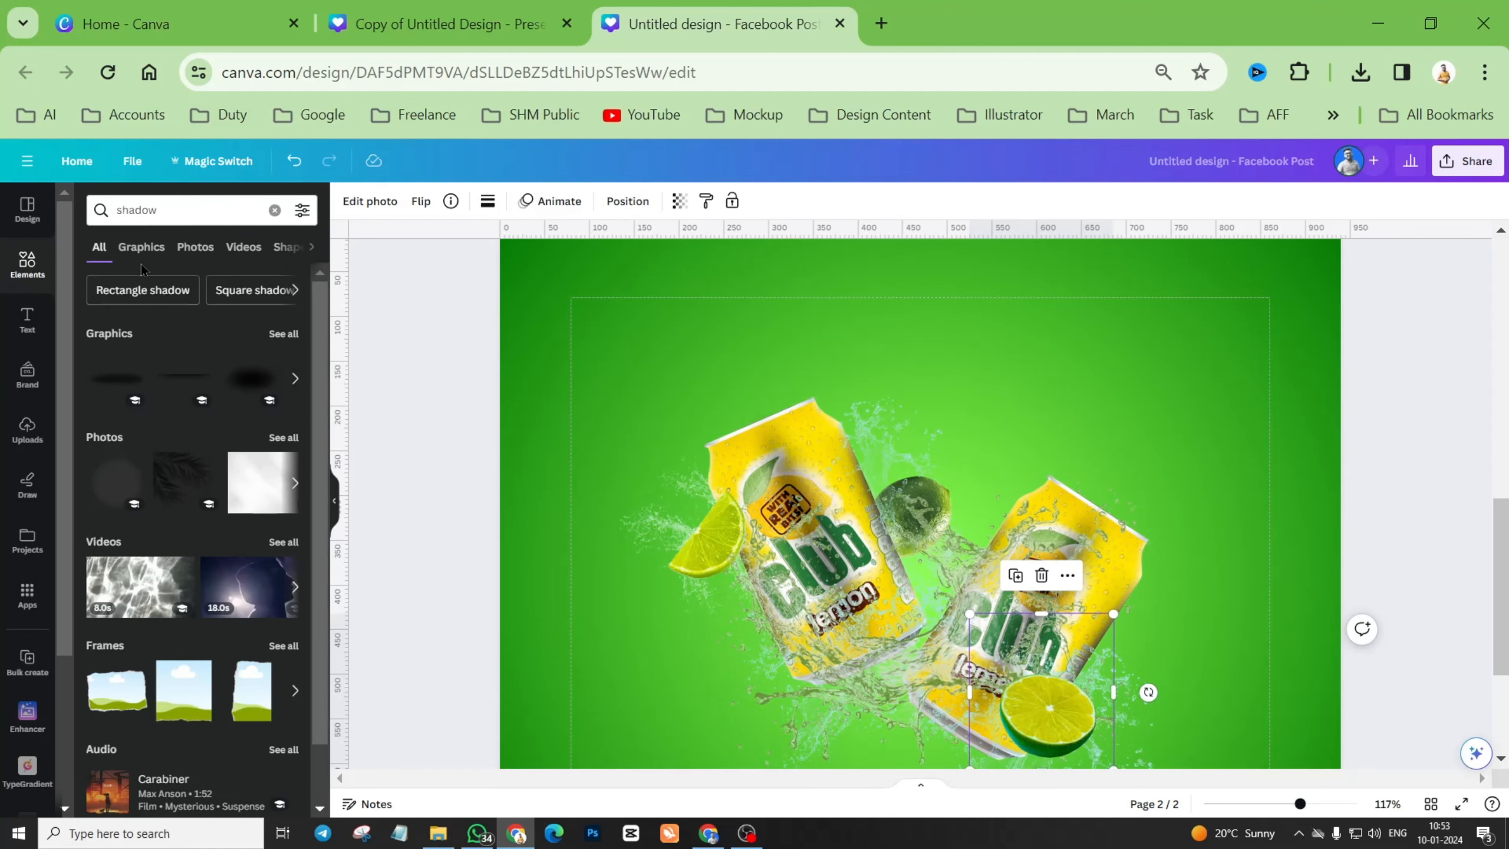
pyautogui.click(141, 246)
pyautogui.scroll(-5, 204, 410)
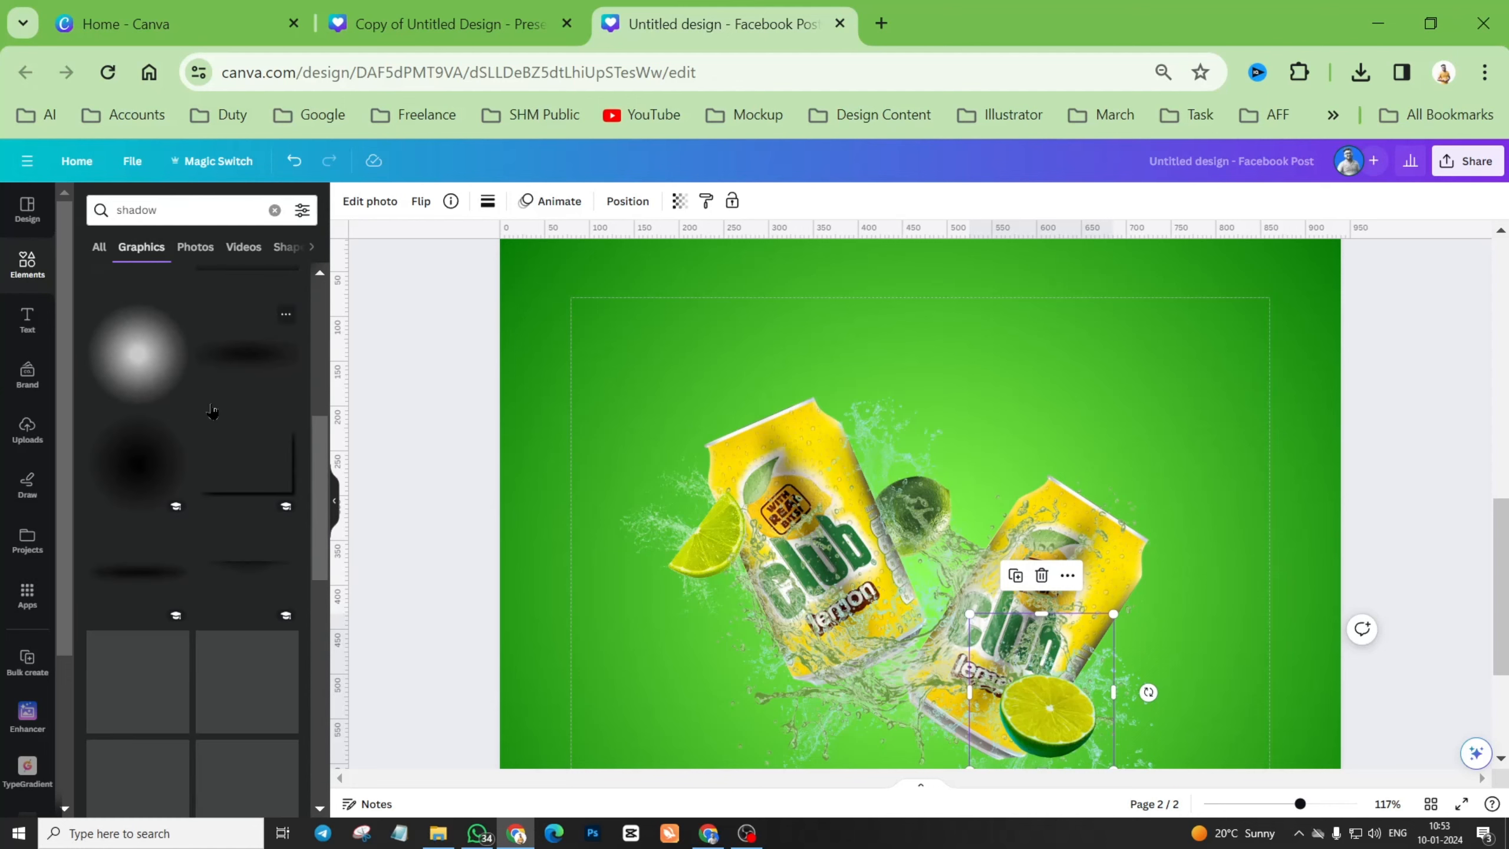
pyautogui.click(137, 457)
# Place the round shadow over the inner edge of the lime half and send it backward behind the lime.
pyautogui.scroll(-1, 1353, 510)
pyautogui.scroll(-3, 1353, 510)
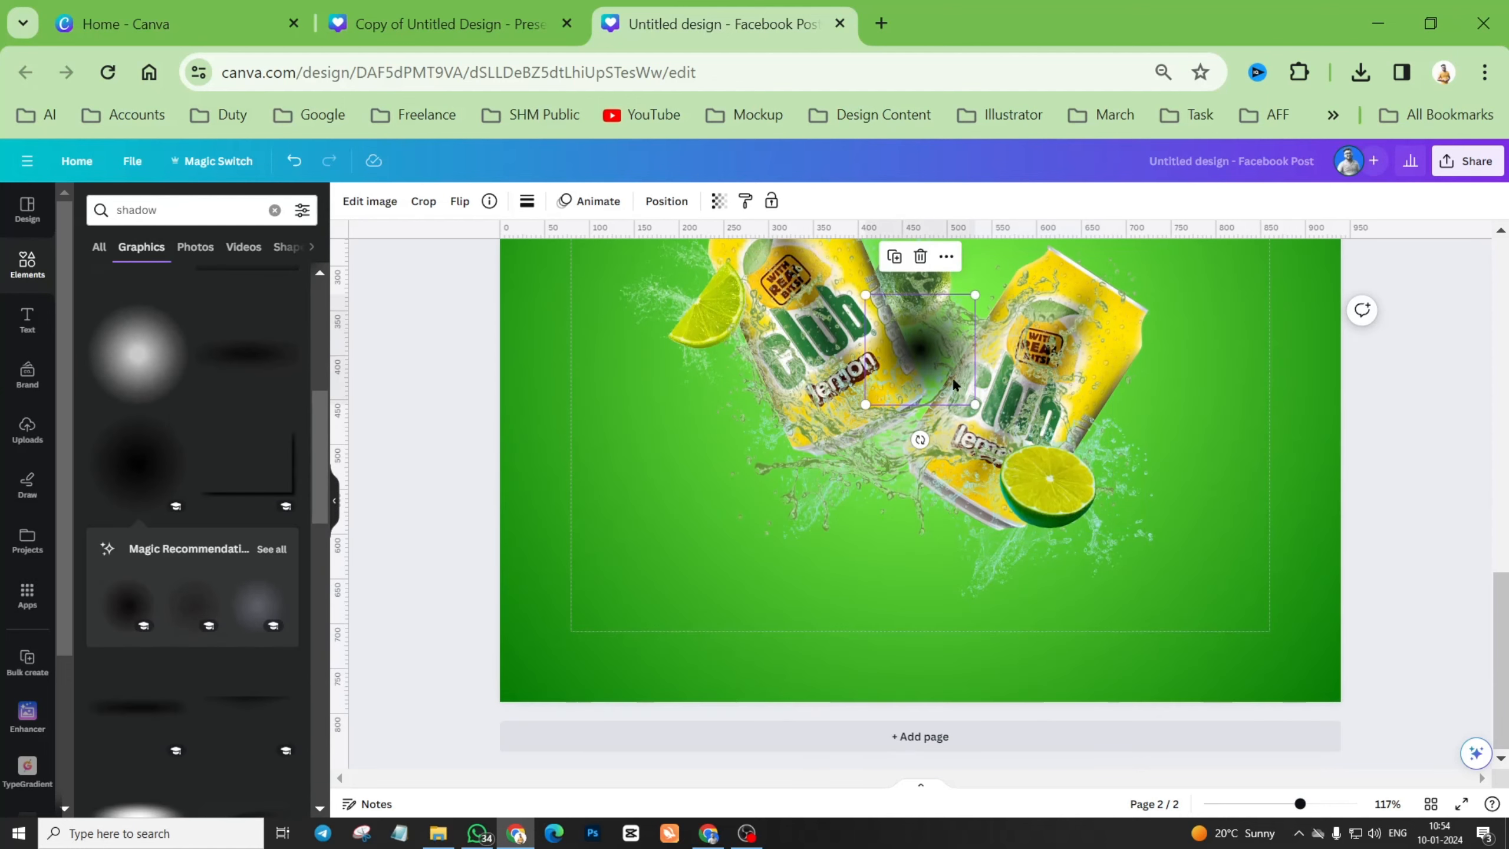
pyautogui.moveTo(919, 344); pyautogui.dragTo(1028, 486)
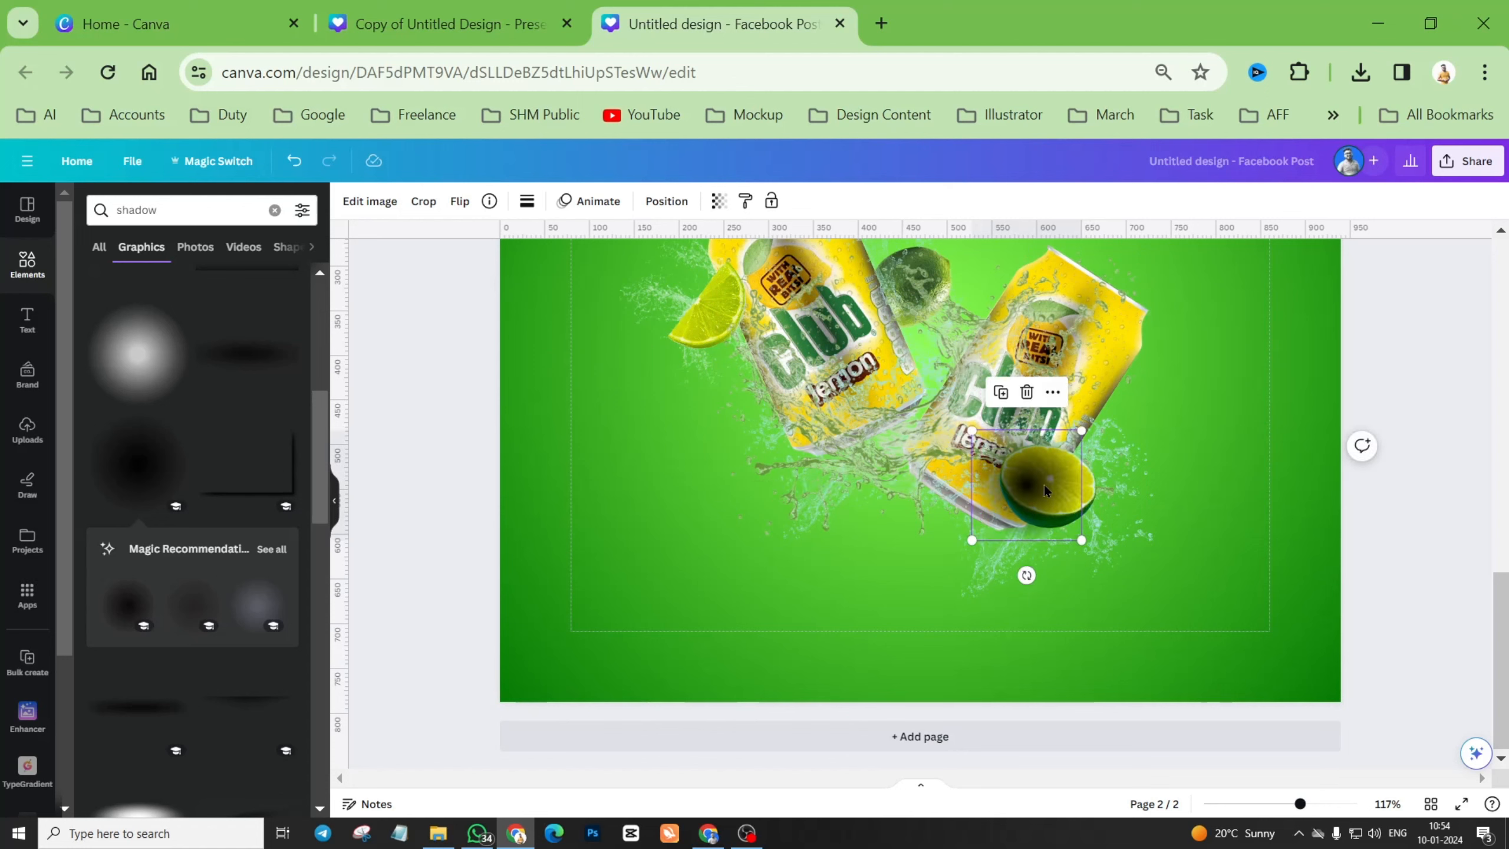
pyautogui.moveTo(1006, 488); pyautogui.dragTo(1026, 483)
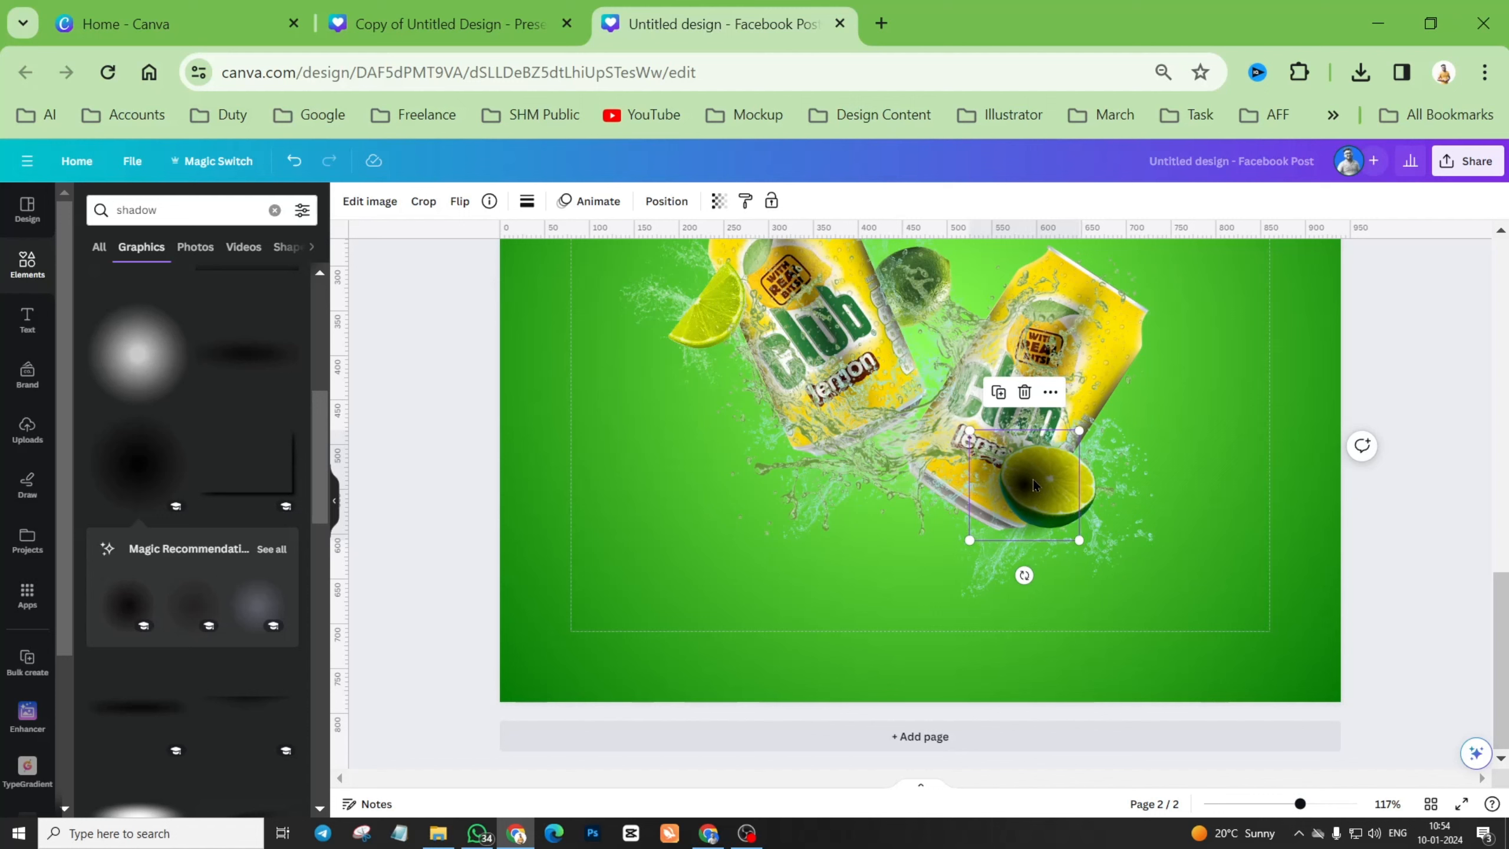
pyautogui.click(670, 203)
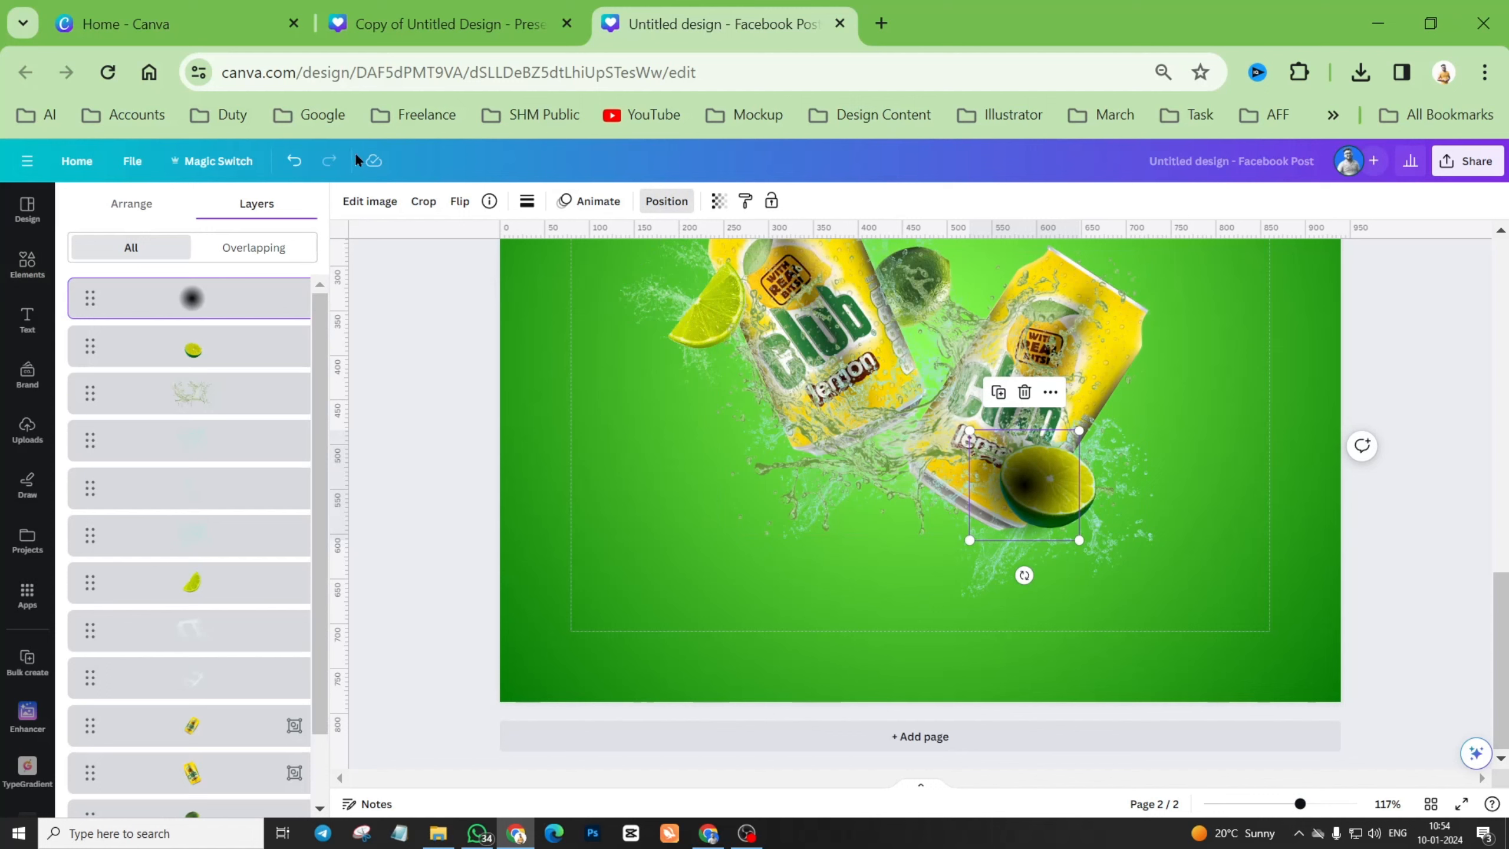
pyautogui.click(132, 204)
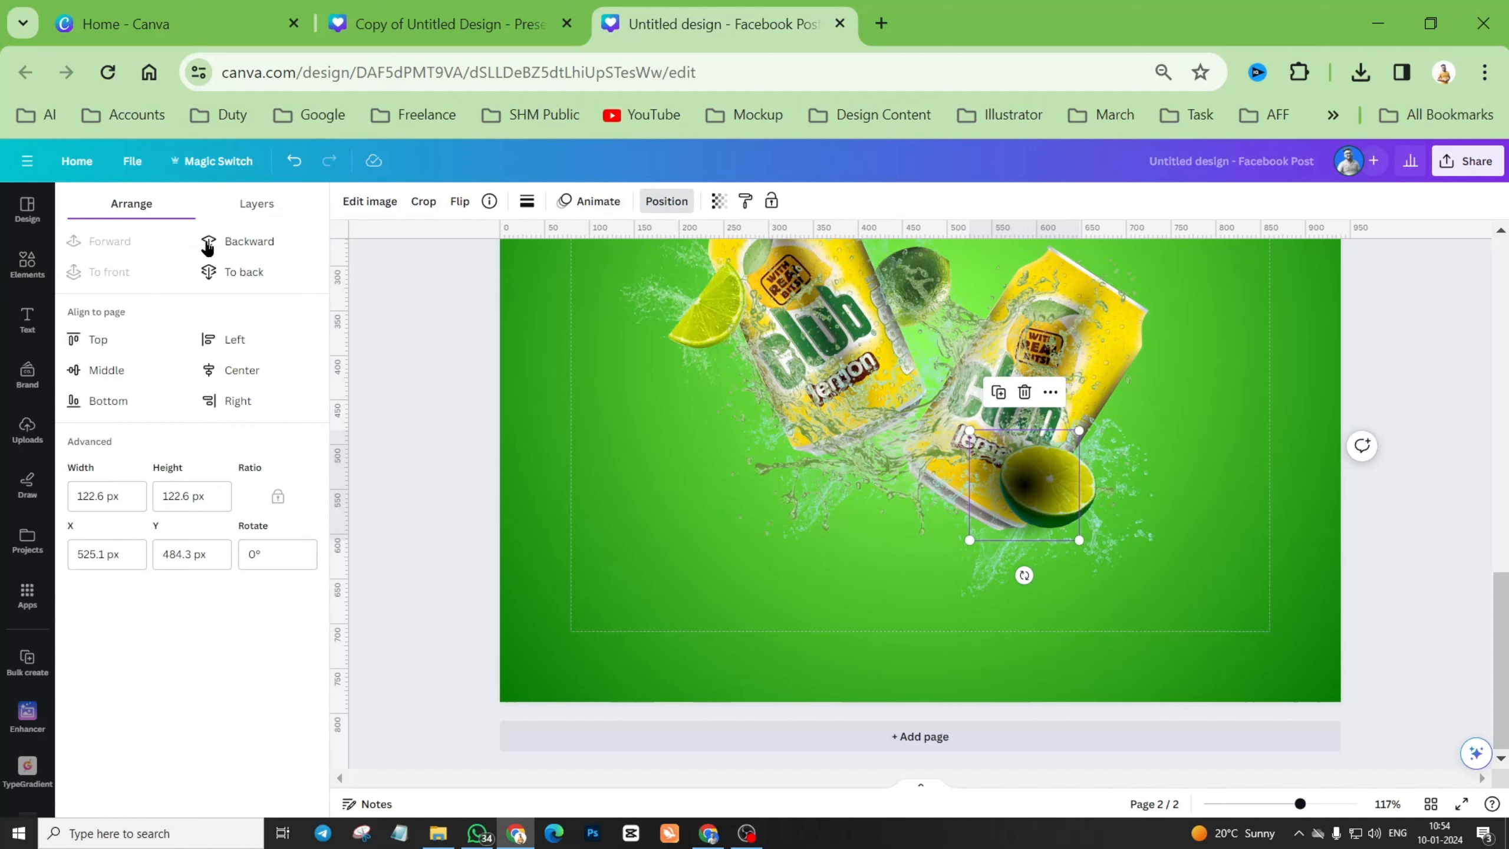
pyautogui.click(247, 255)
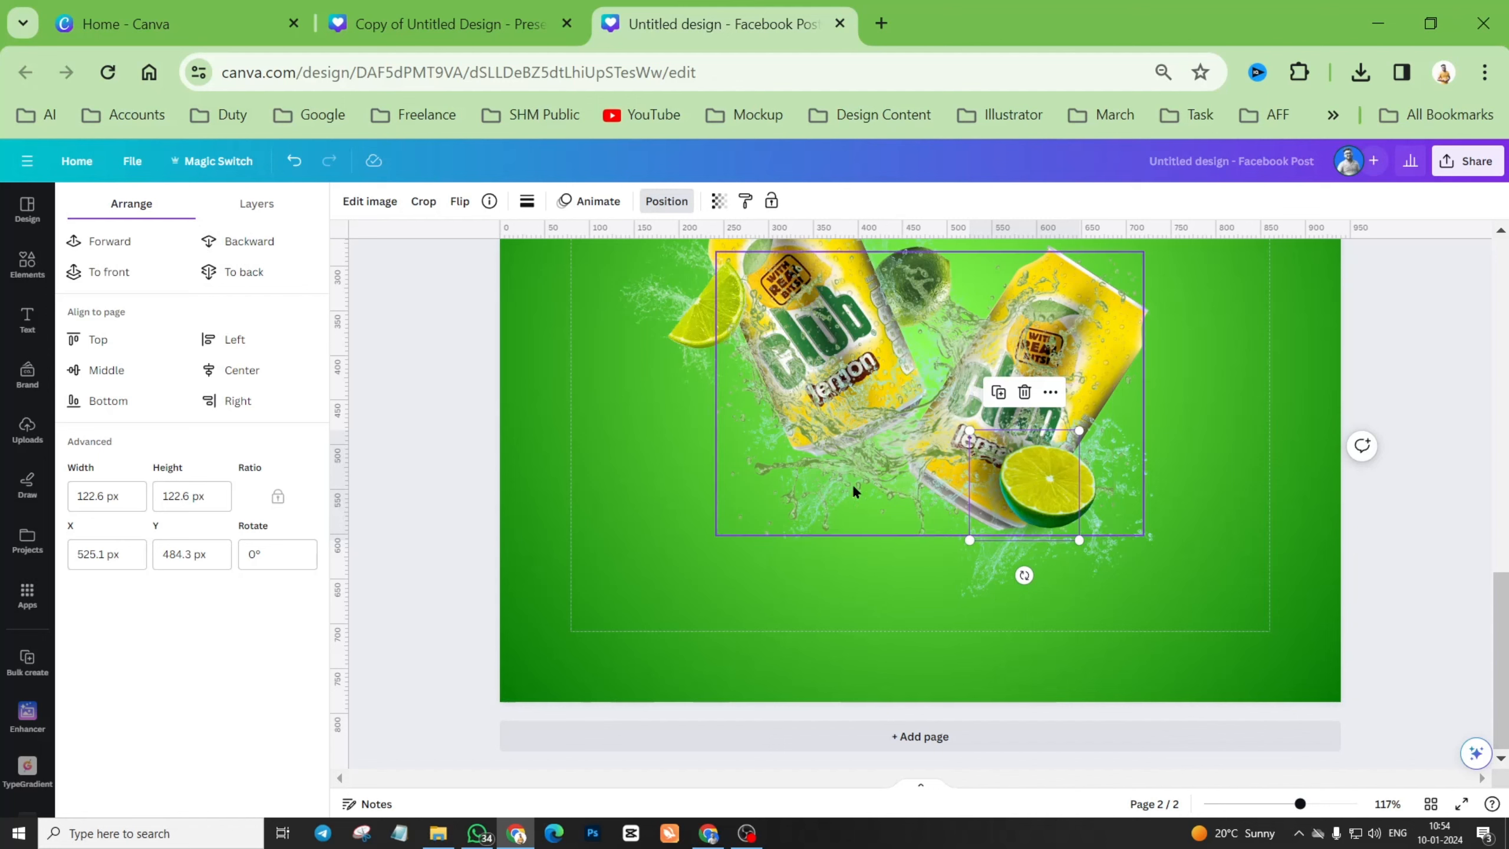
# Search the graphics for "shadow" again and insert the irregular slanted soft black shadow.
pyautogui.click(27, 262)
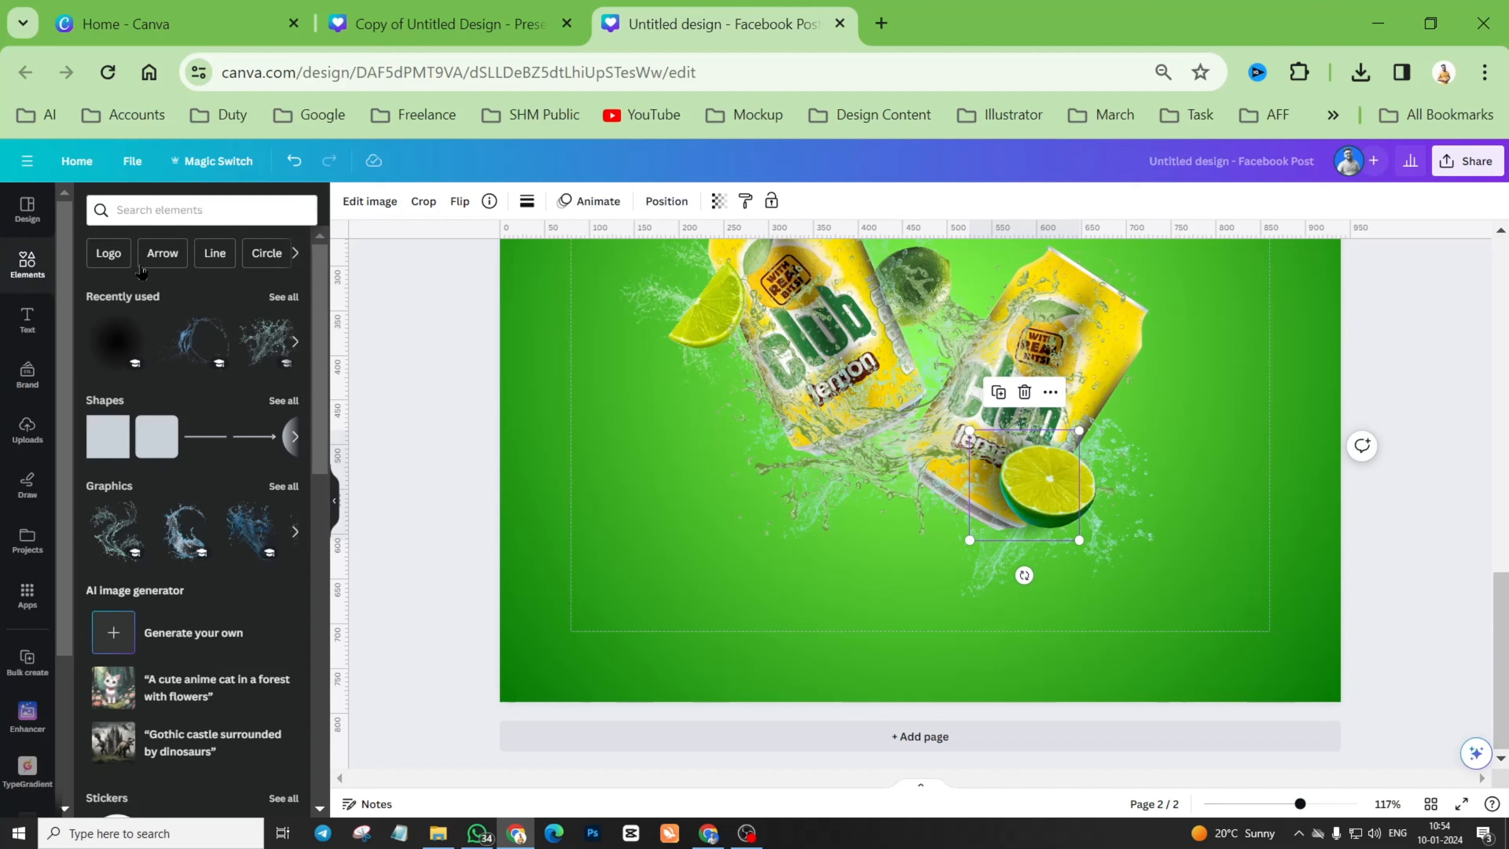
pyautogui.click(152, 209)
pyautogui.click(155, 277)
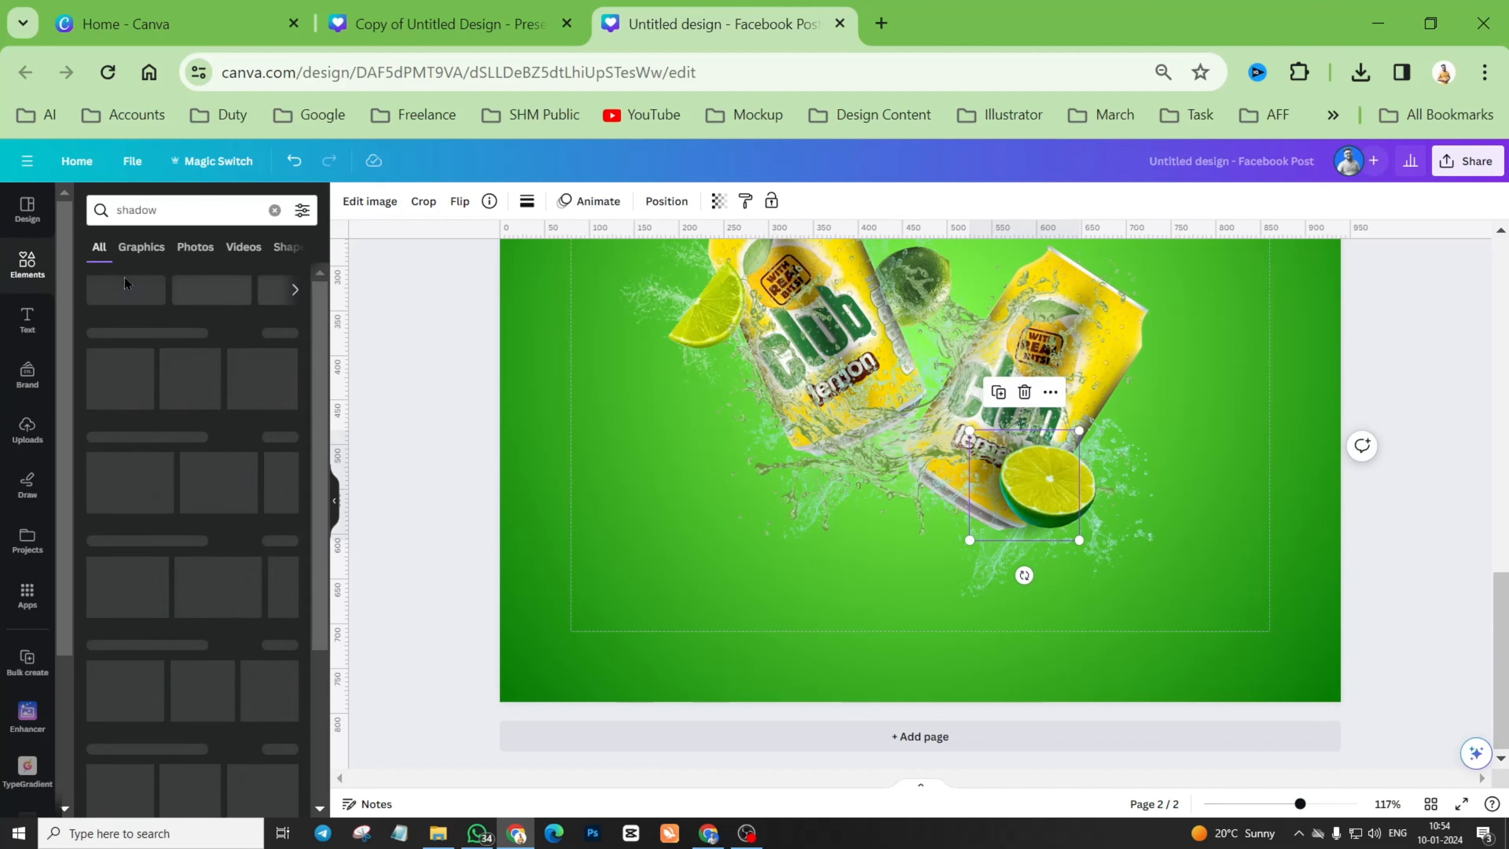
pyautogui.click(138, 249)
pyautogui.scroll(-5, 191, 498)
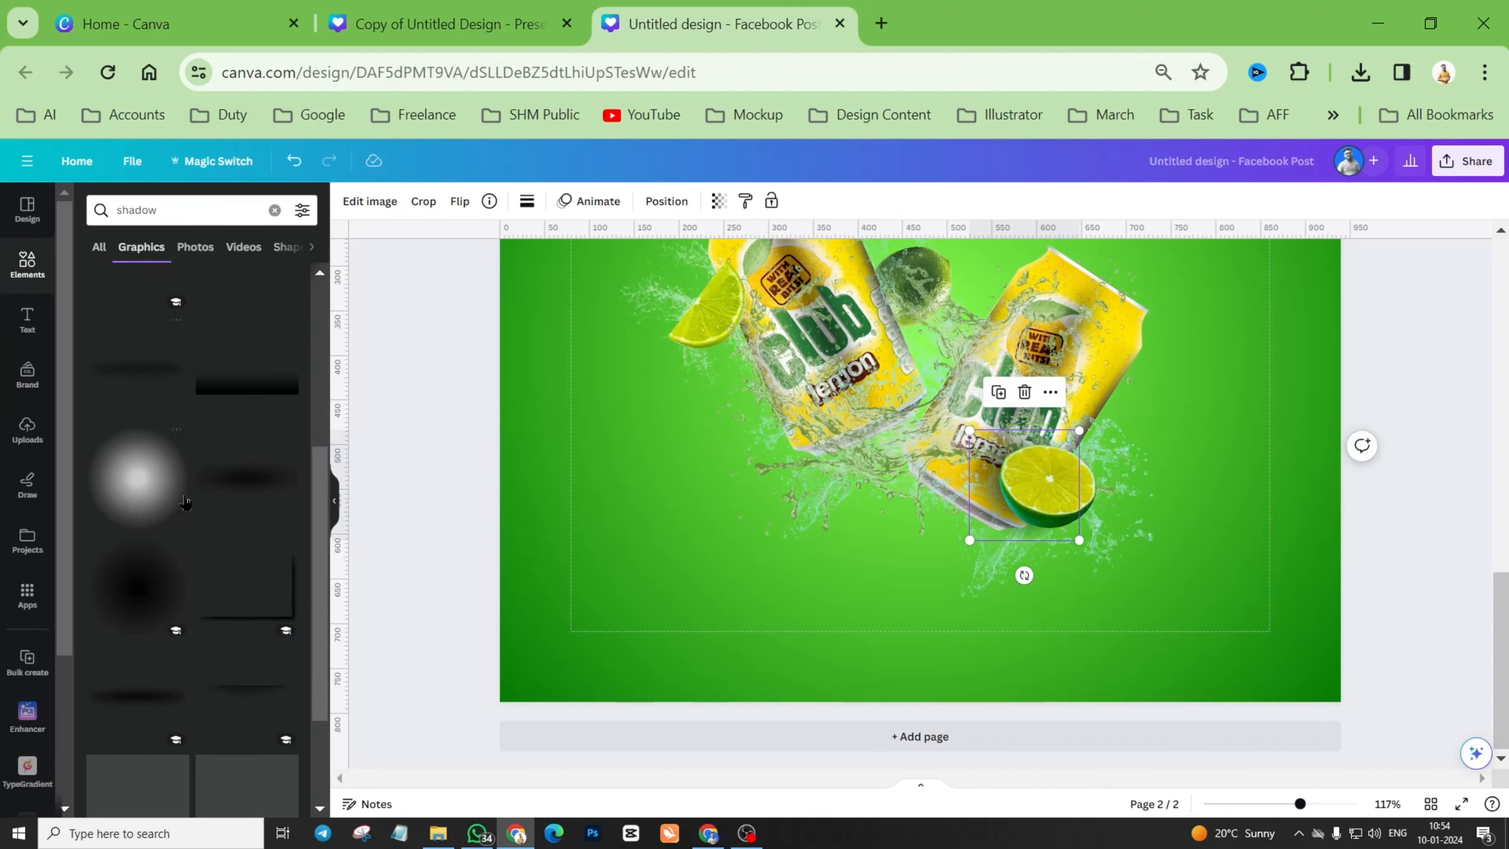
pyautogui.scroll(-5, 192, 498)
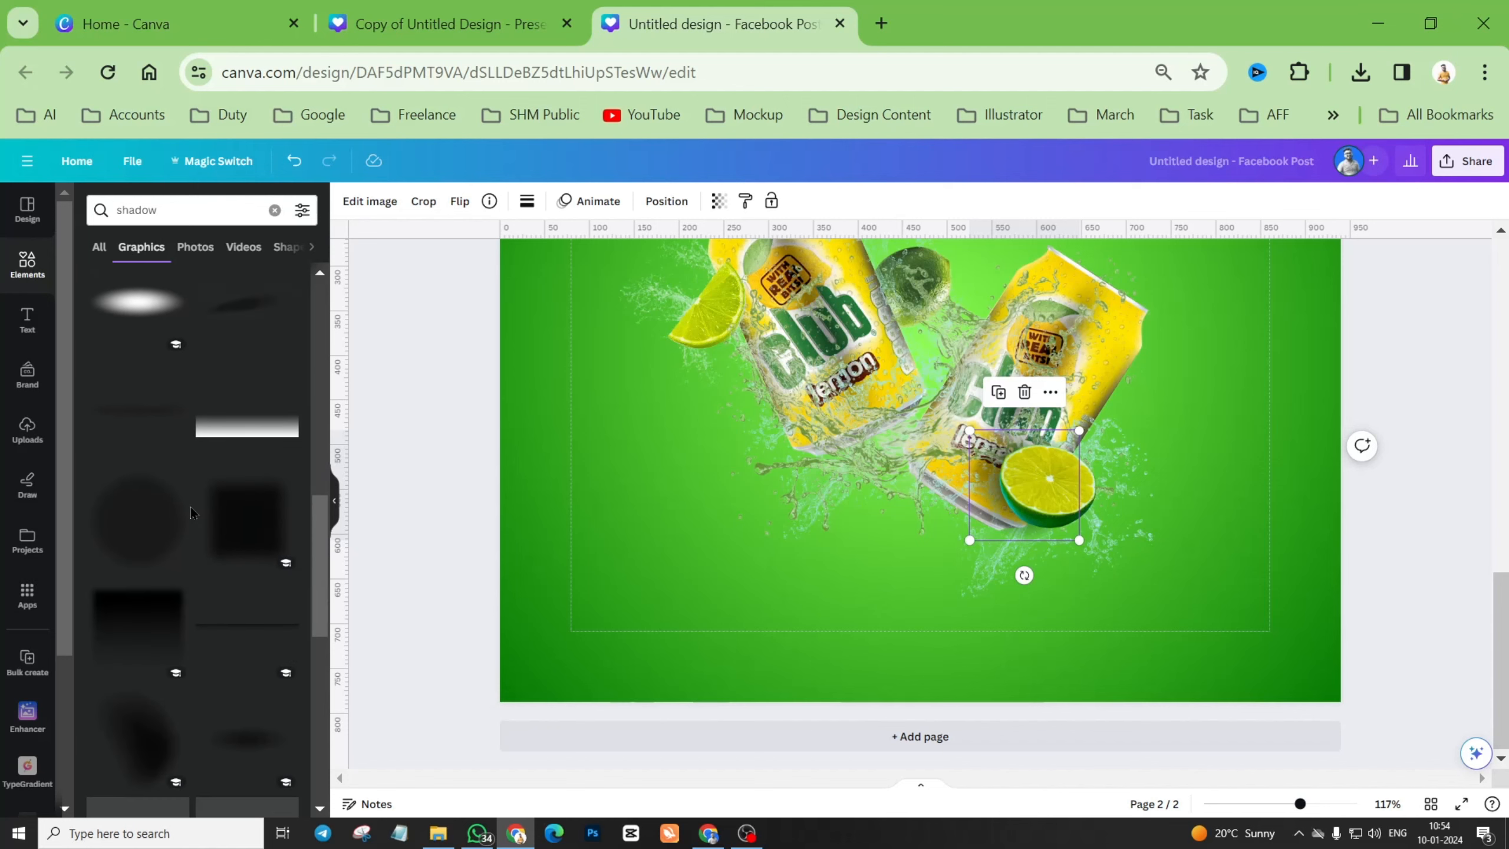
pyautogui.click(142, 392)
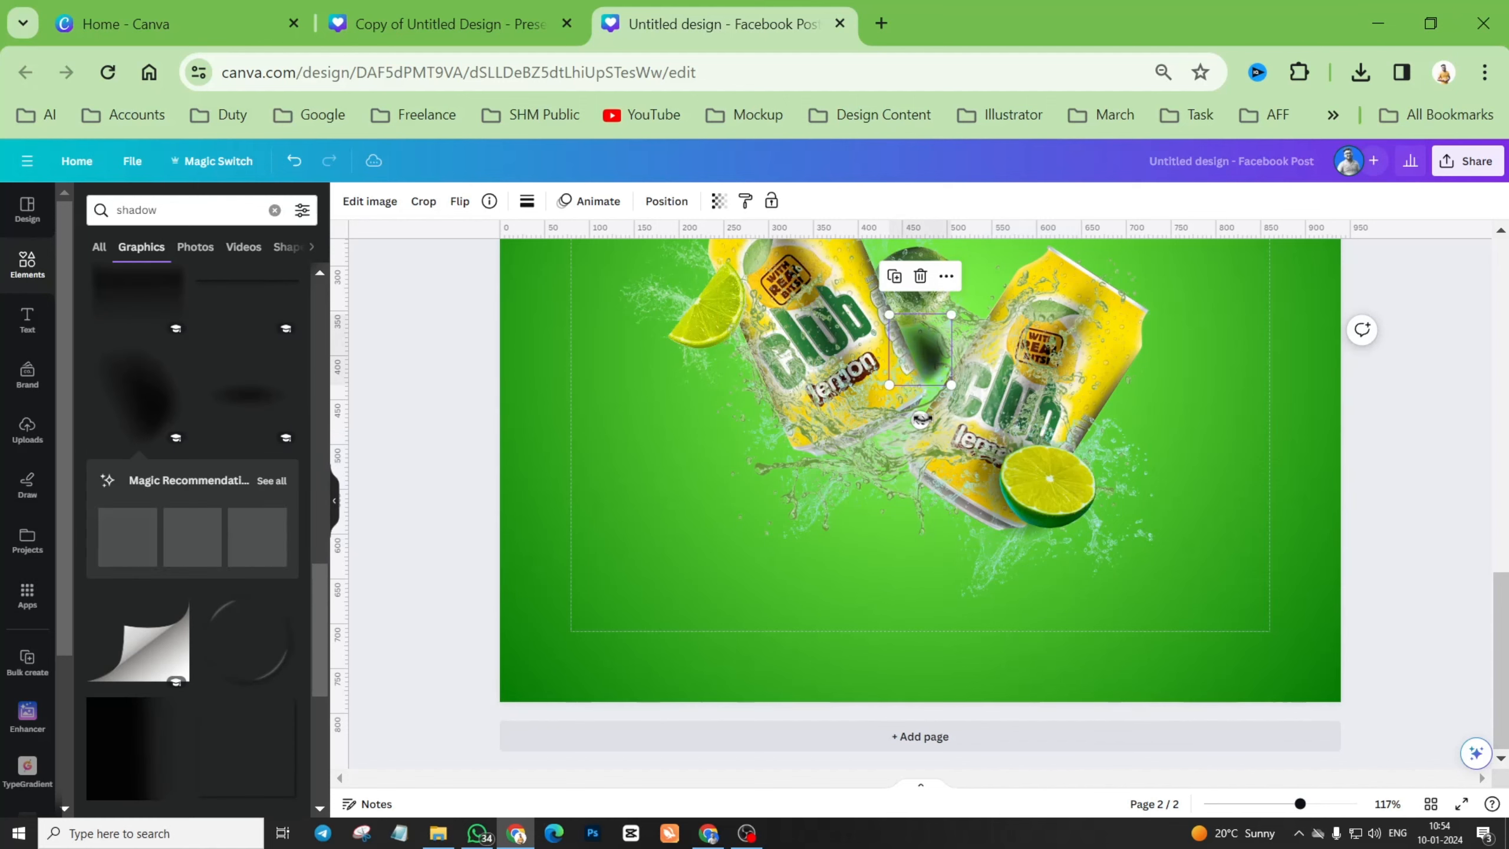
# Place the slanted shadow over the lime wedge's inner edge beside the upper can, rotated about 35.4°.
pyautogui.moveTo(919, 361); pyautogui.dragTo(736, 311)
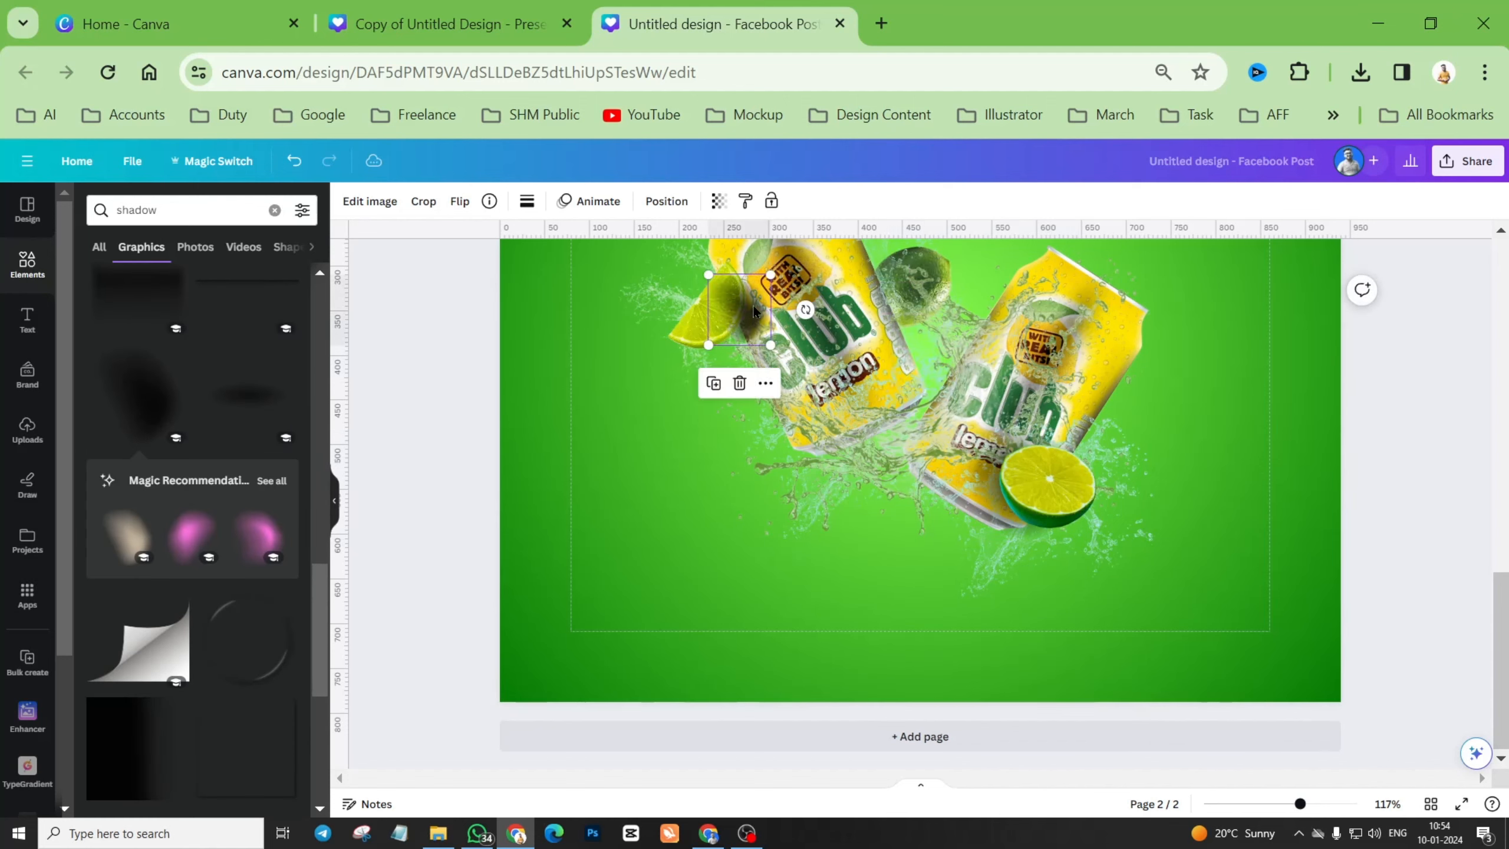
pyautogui.scroll(2, 753, 305)
pyautogui.scroll(3, 733, 401)
pyautogui.scroll(2, 731, 400)
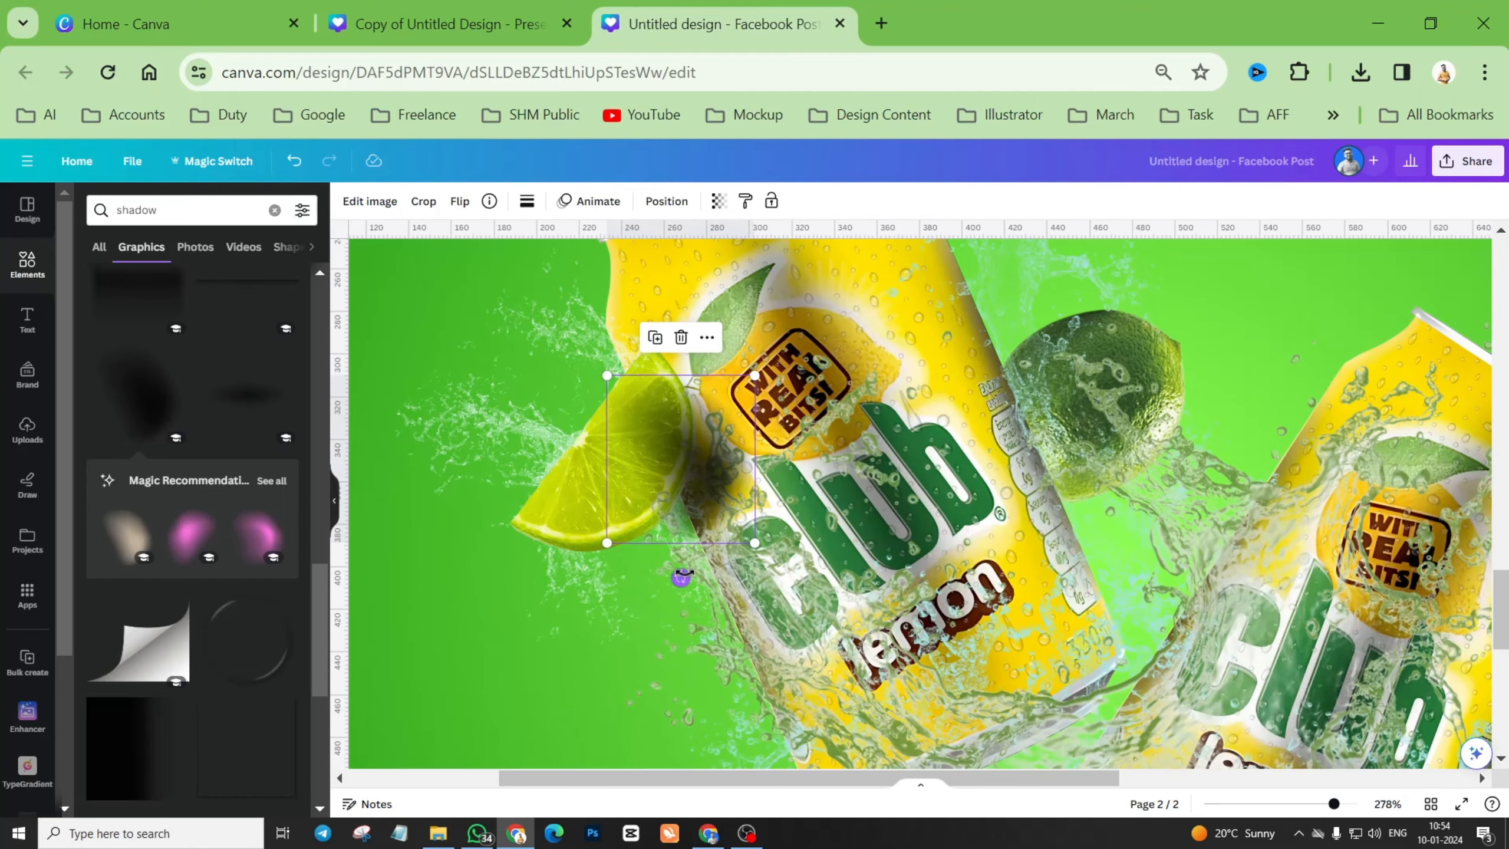
pyautogui.moveTo(677, 581); pyautogui.dragTo(603, 569)
pyautogui.moveTo(681, 462); pyautogui.dragTo(660, 445)
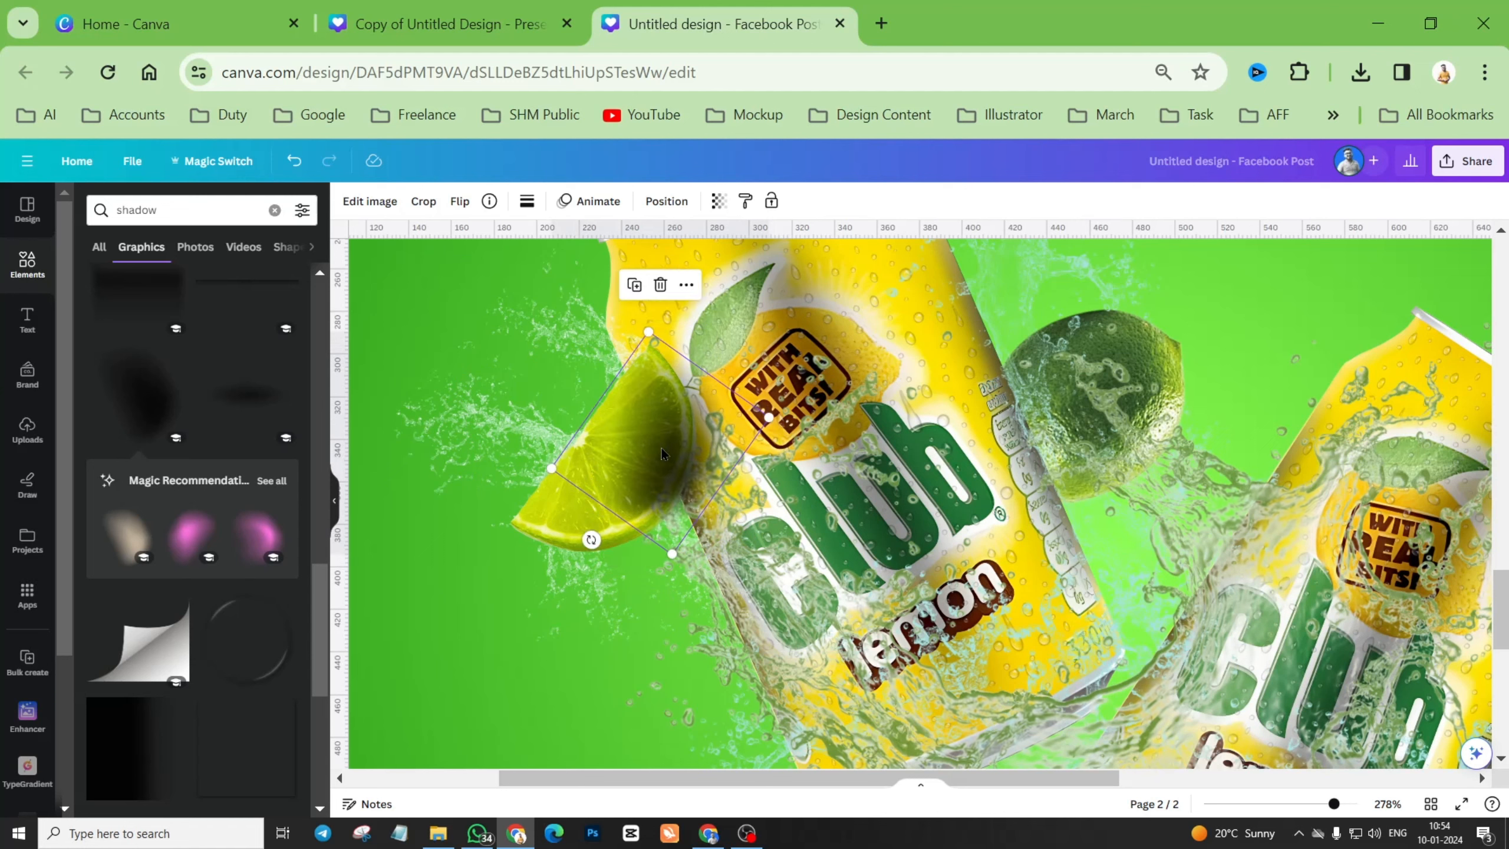
# Send the slanted shadow backward behind the lime wedge.
pyautogui.click(665, 202)
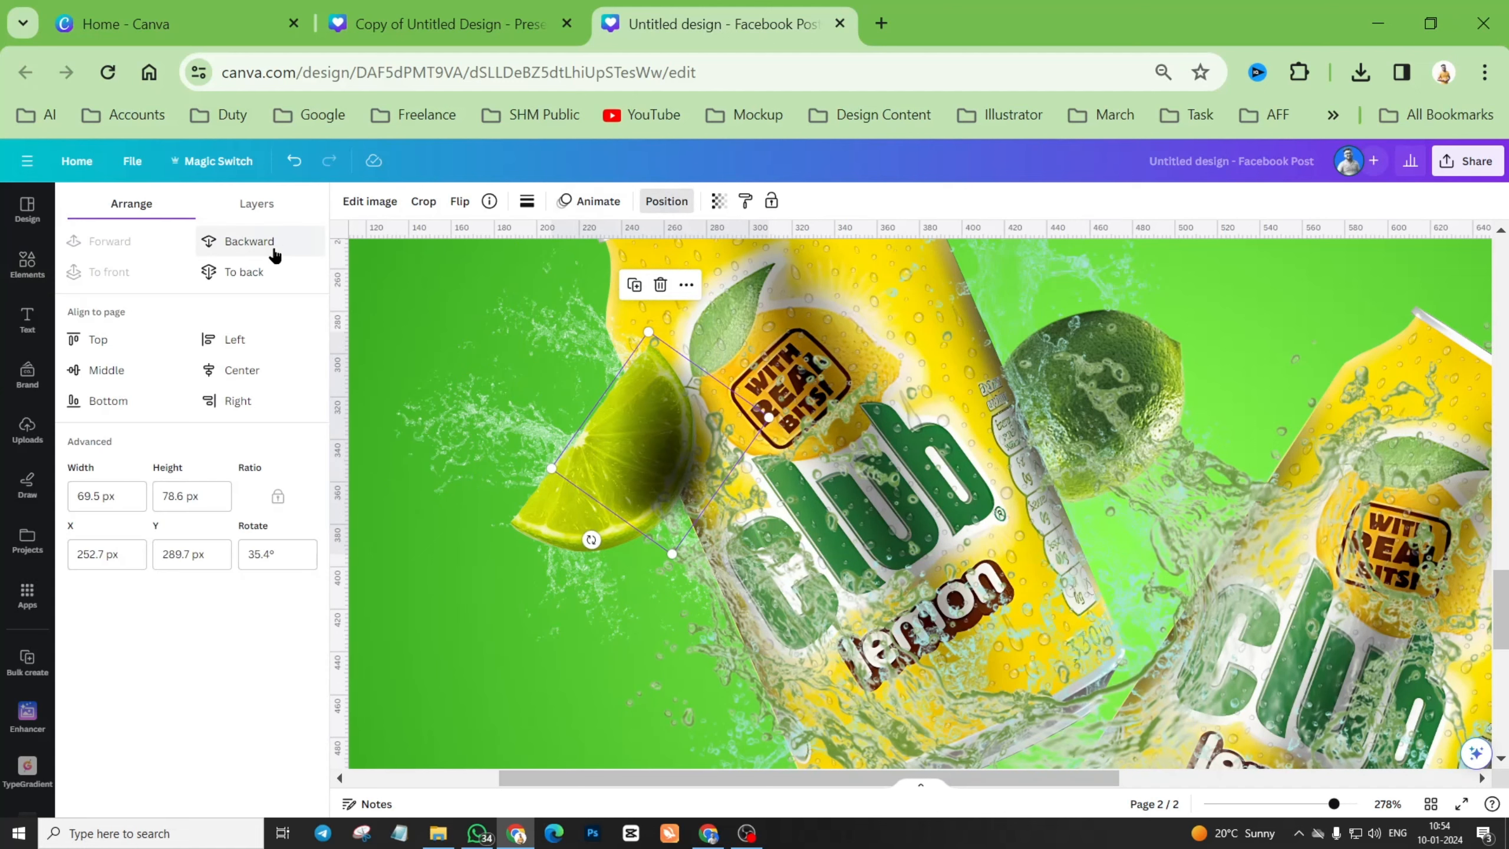
pyautogui.click(261, 252)
pyautogui.click(261, 255)
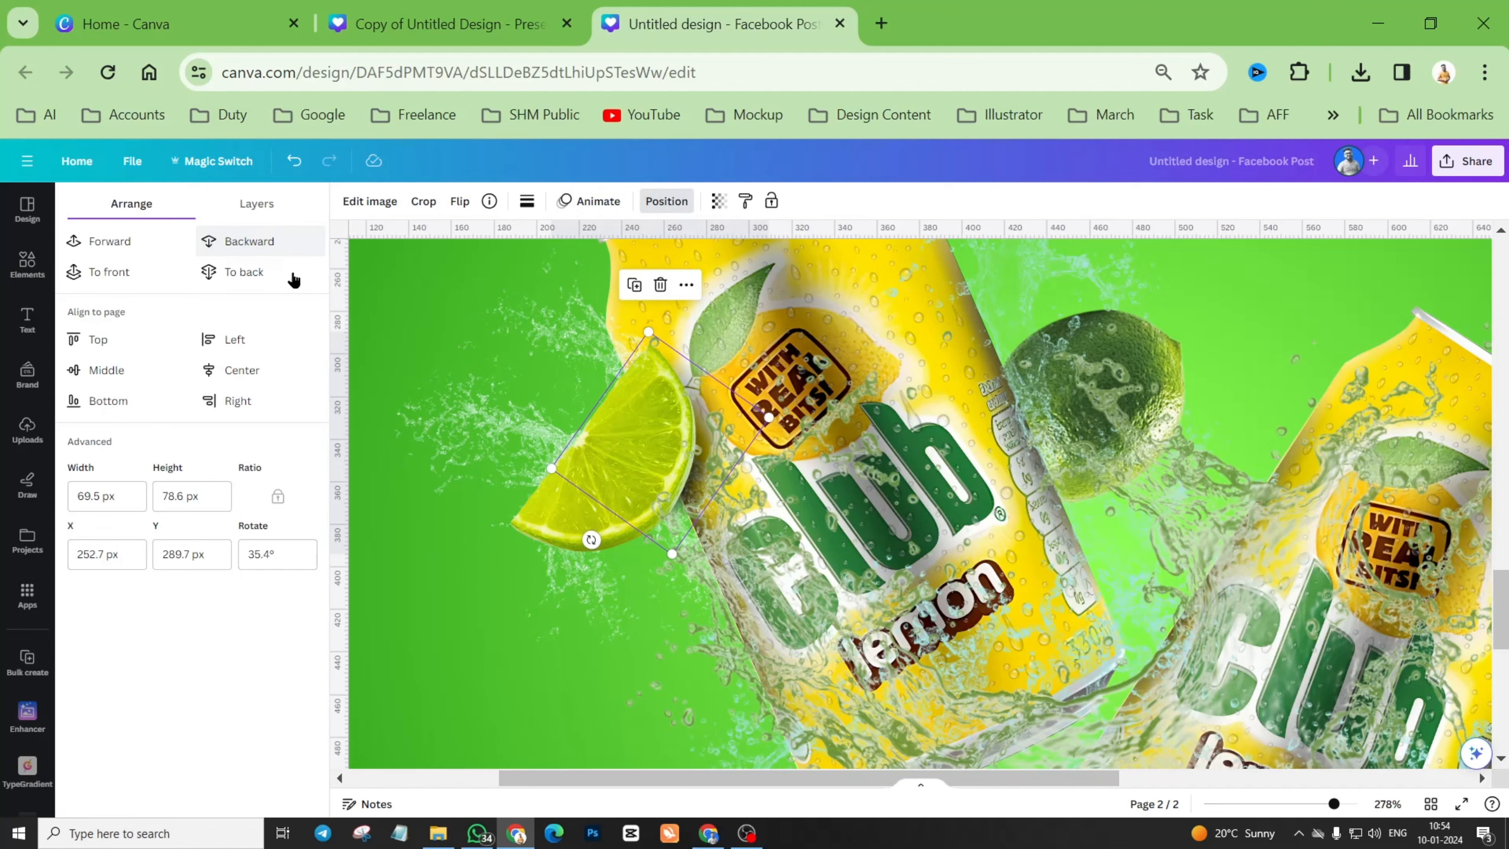
pyautogui.scroll(-5, 690, 477)
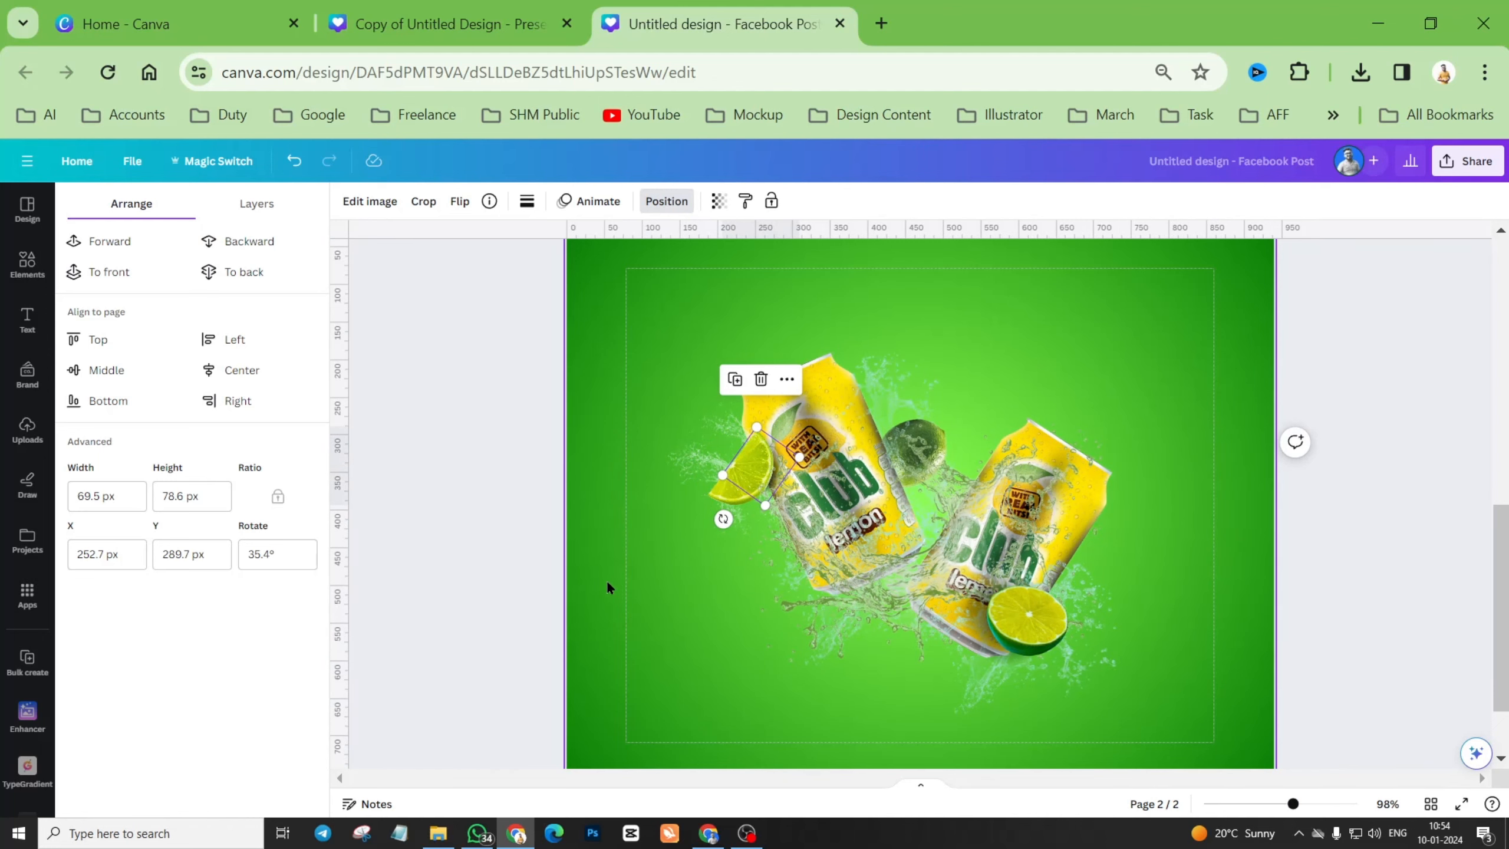
pyautogui.scroll(5, 846, 560)
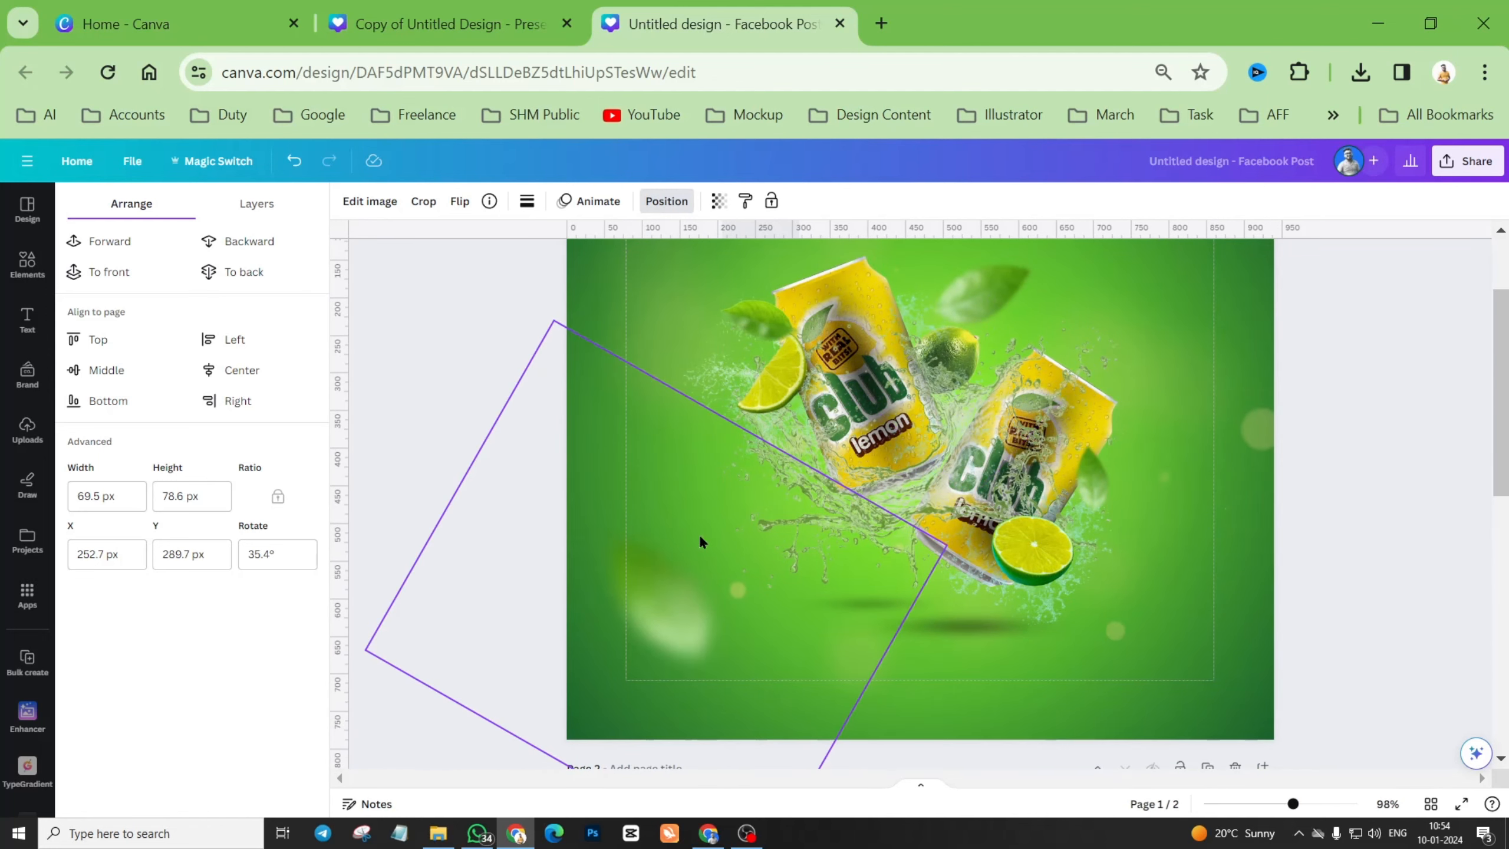
pyautogui.scroll(-7, 871, 550)
pyautogui.scroll(-3, 706, 528)
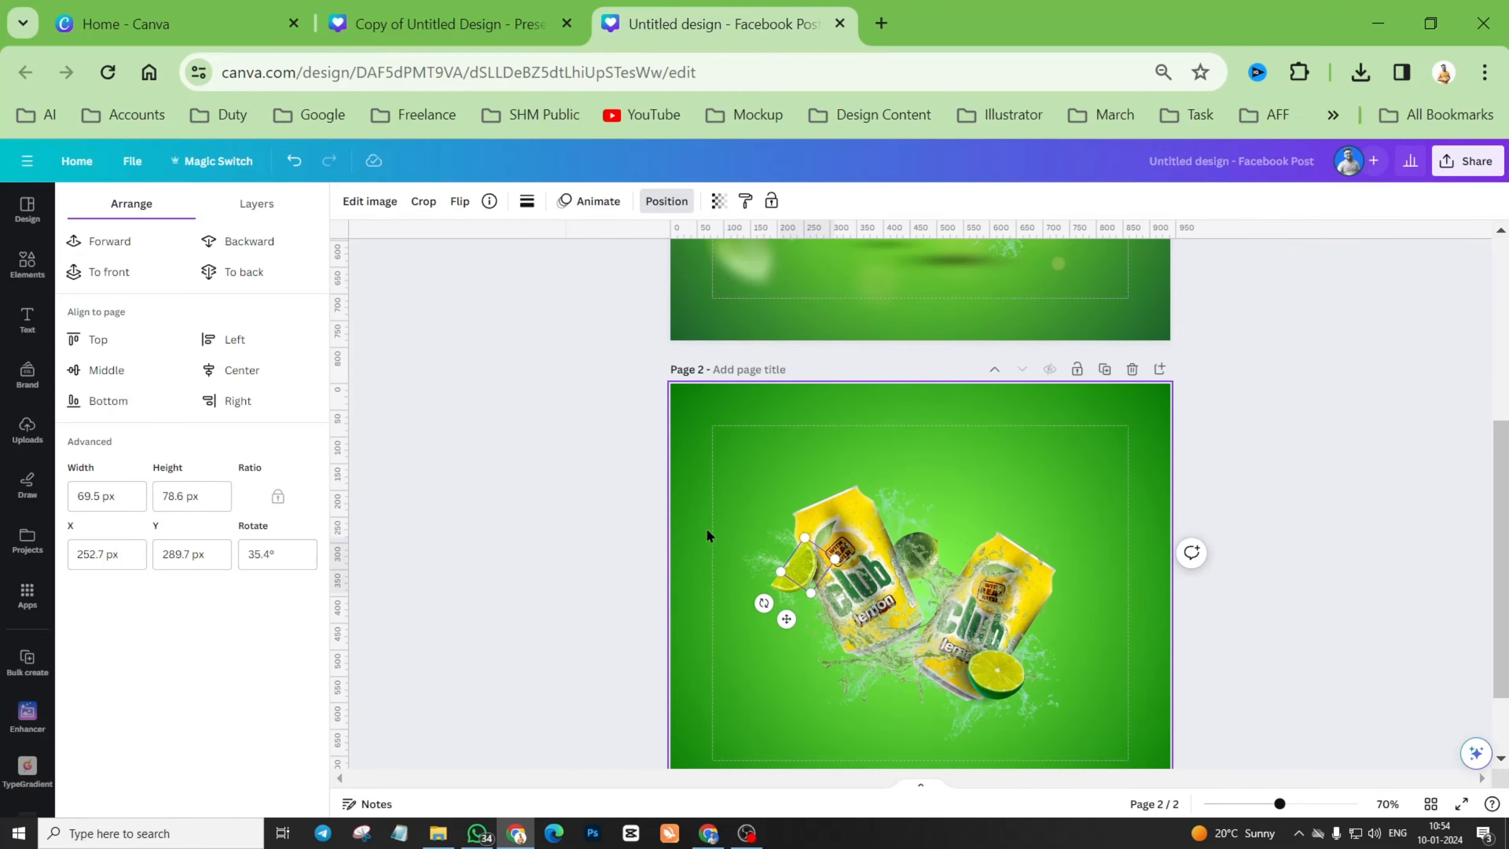
# Search the elements for "lemon leaf" and show only the photo results.
pyautogui.scroll(-2, 853, 528)
pyautogui.click(27, 264)
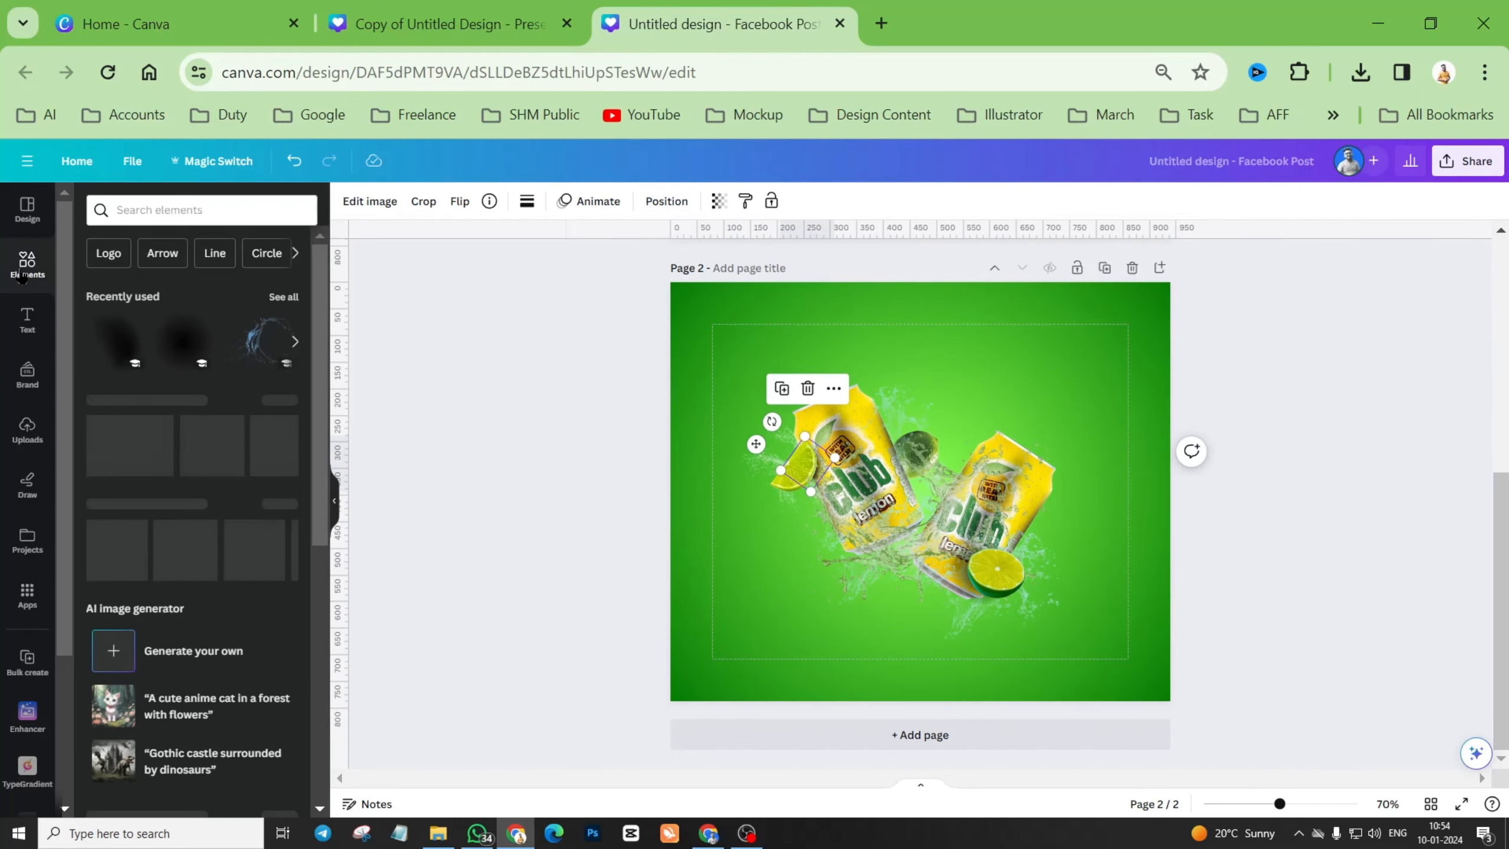
pyautogui.click(194, 210)
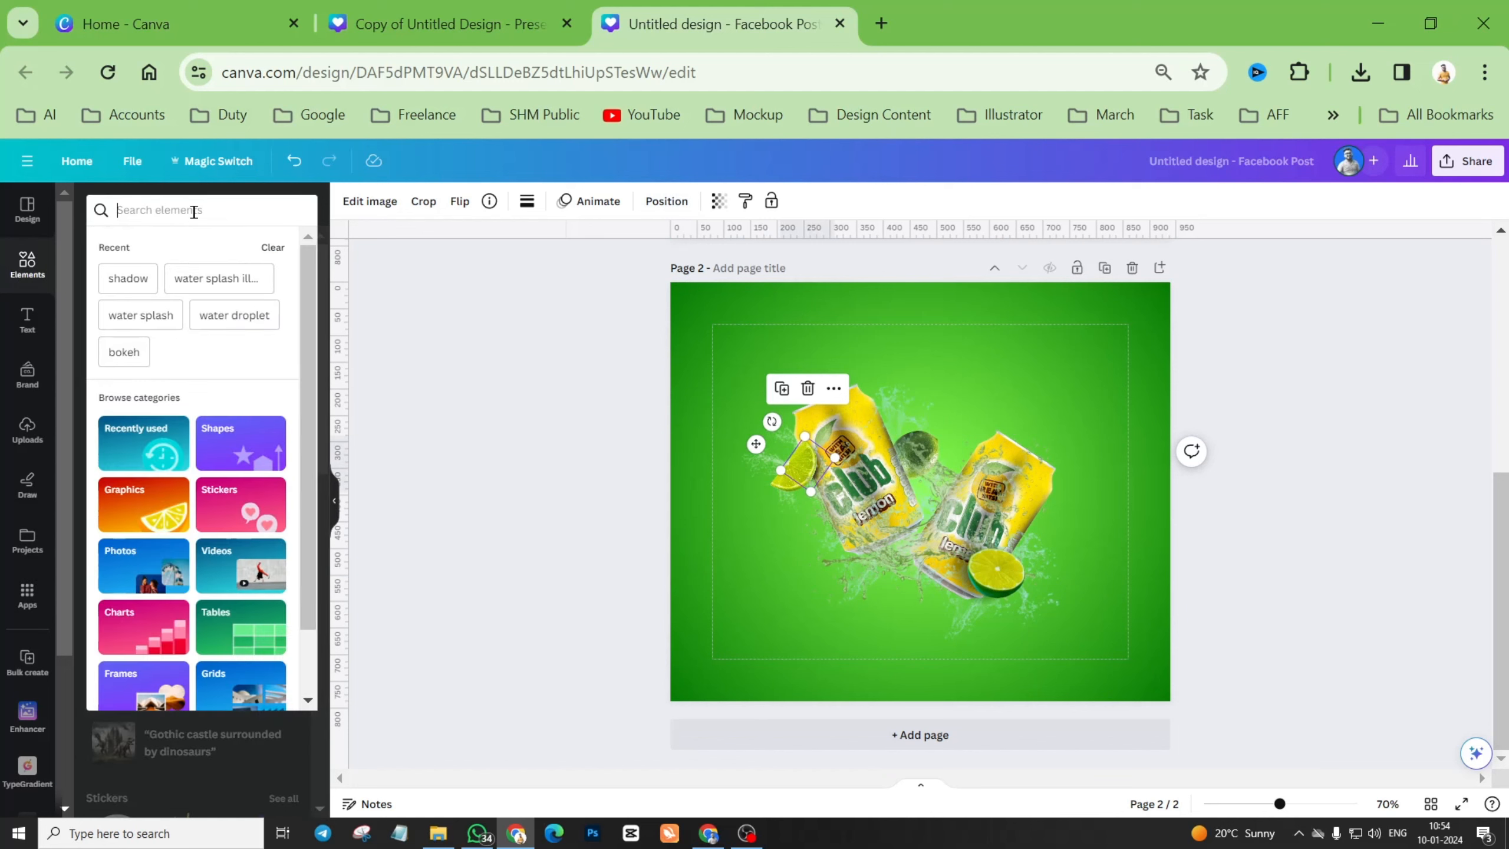
pyautogui.write('l')
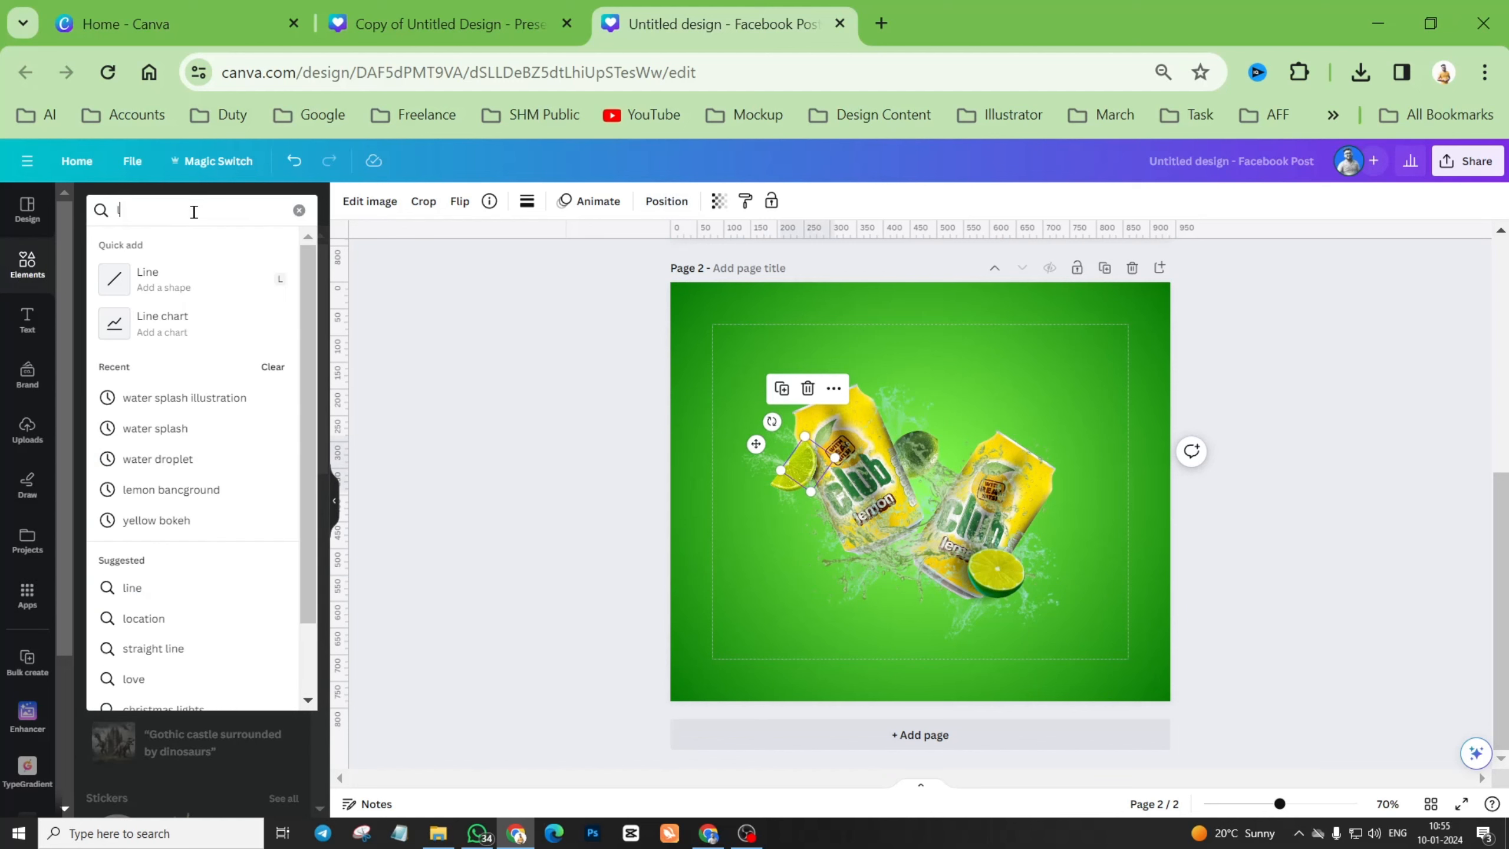
pyautogui.press('BackSpace')
pyautogui.write('lem')
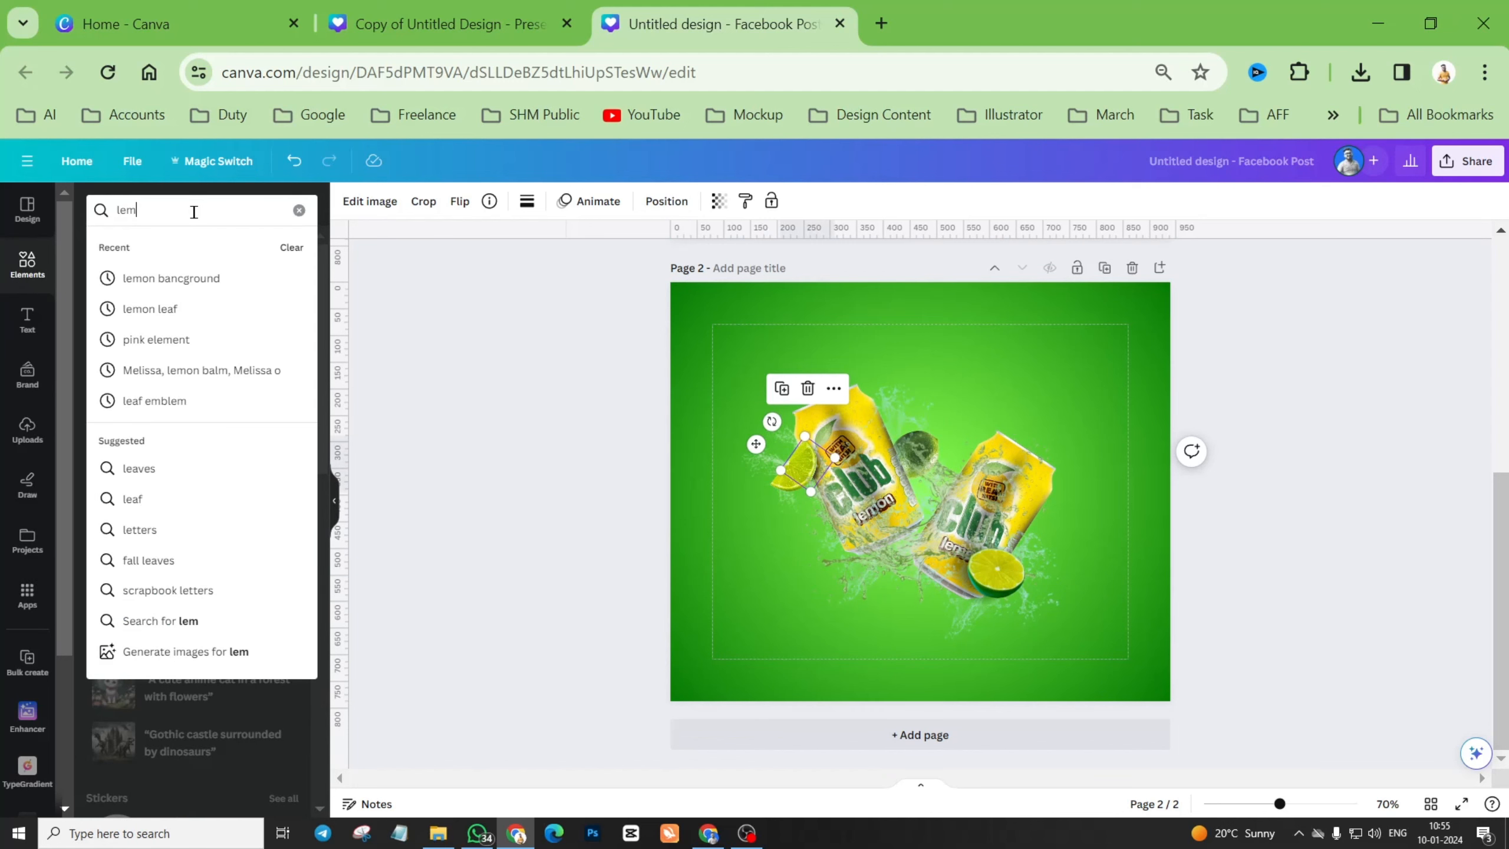
pyautogui.write('on leaf')
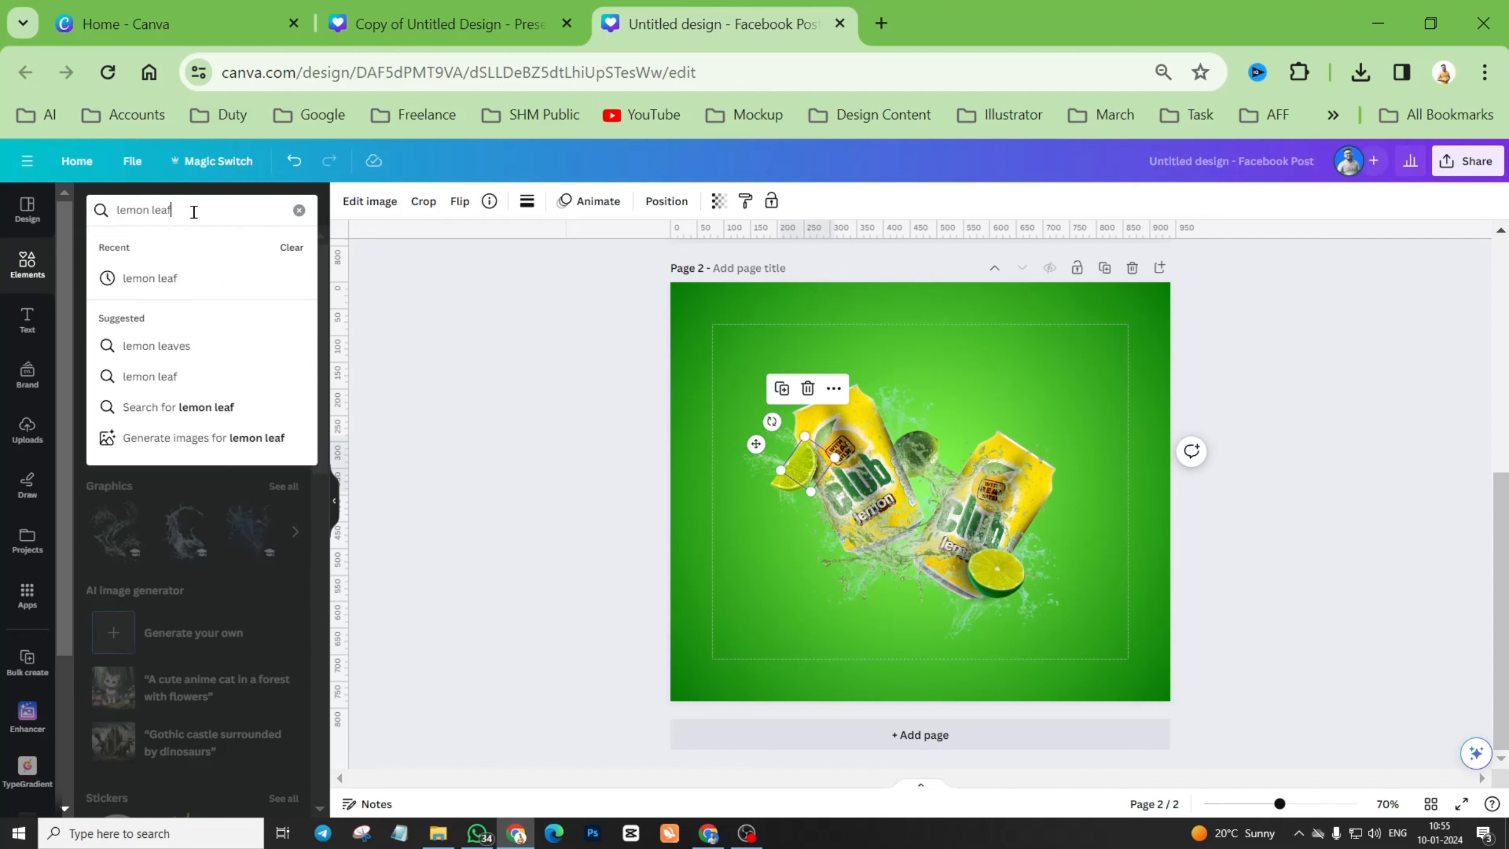
pyautogui.press('Return')
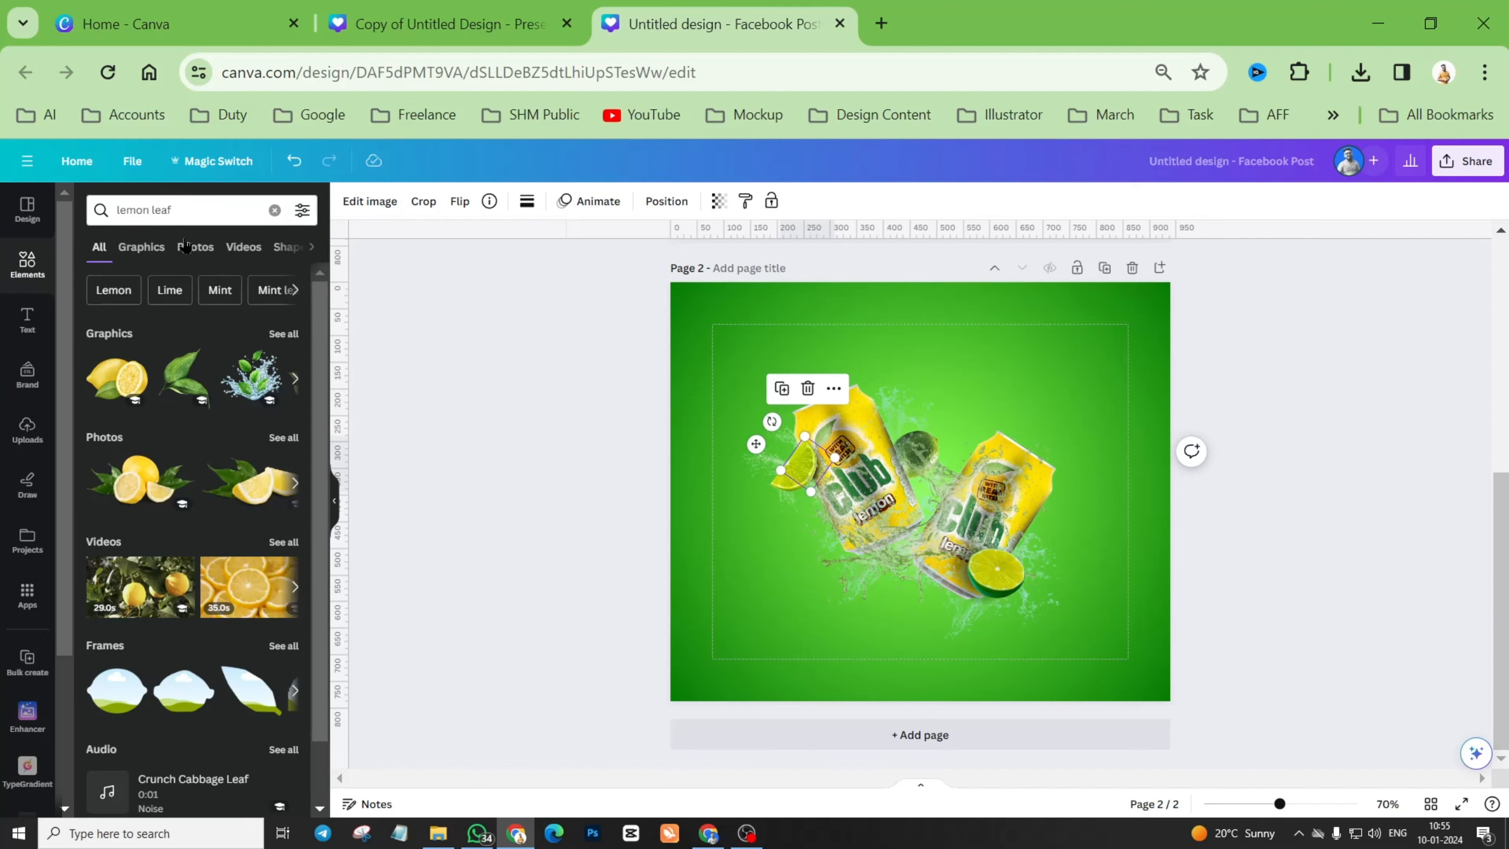
pyautogui.click(181, 247)
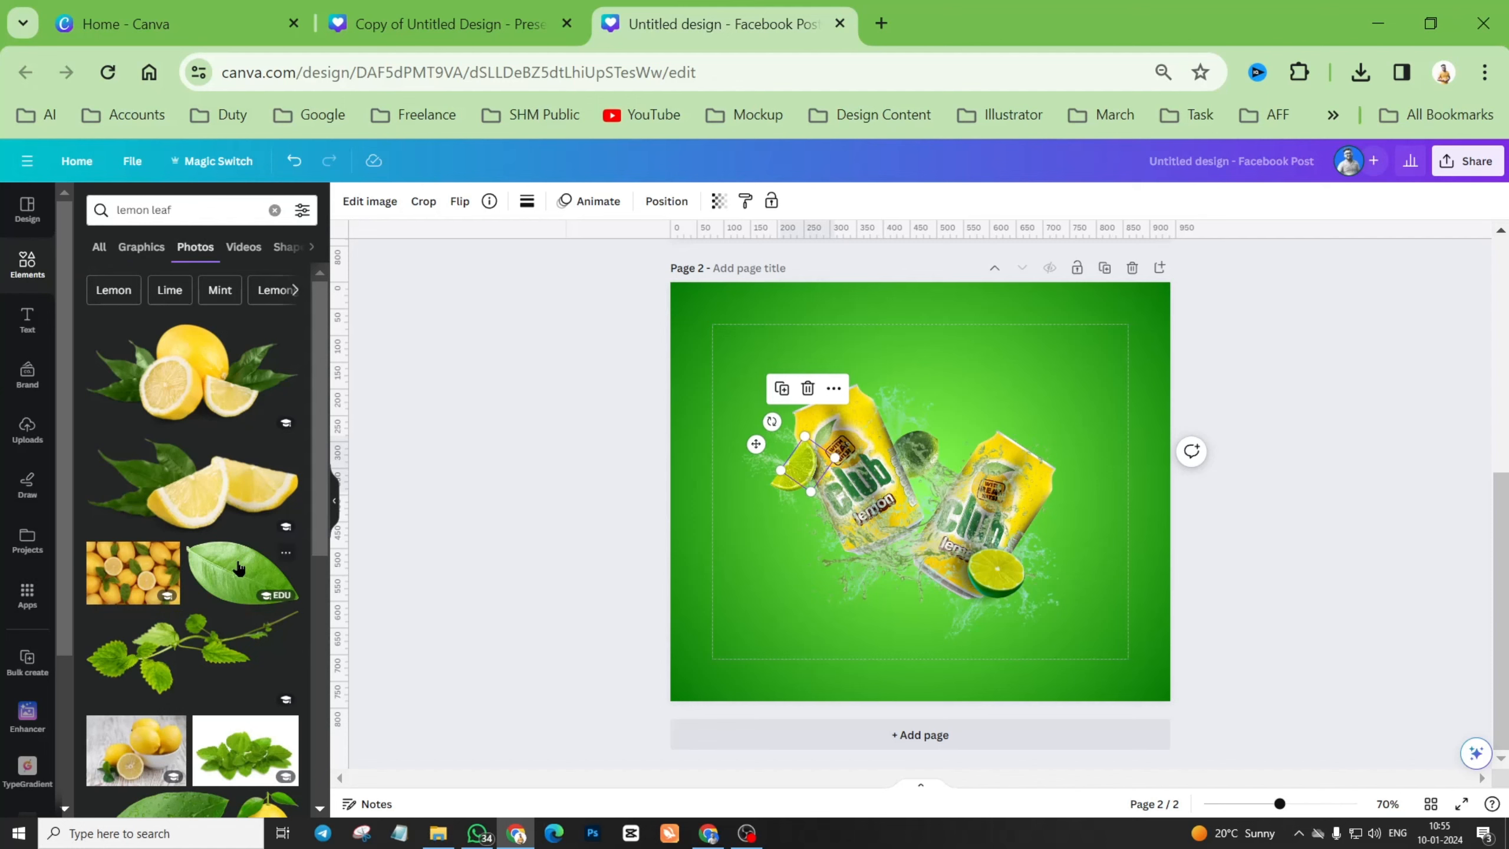
pyautogui.scroll(-2, 237, 571)
pyautogui.click(238, 458)
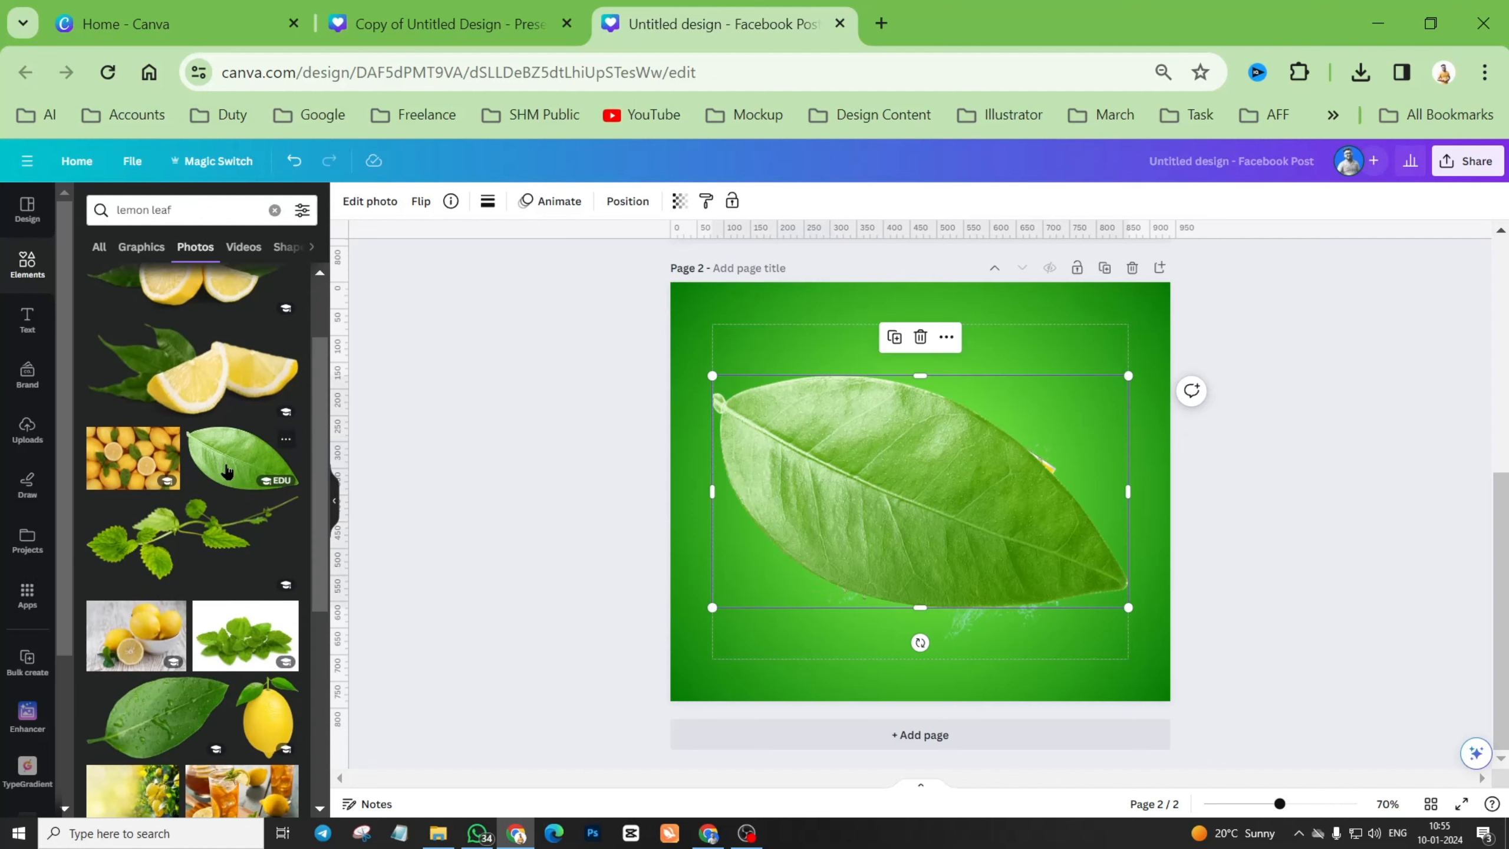
pyautogui.moveTo(836, 469)
pyautogui.mouseDown()
pyautogui.moveTo(886, 465)
pyautogui.moveTo(859, 479)
pyautogui.mouseUp()
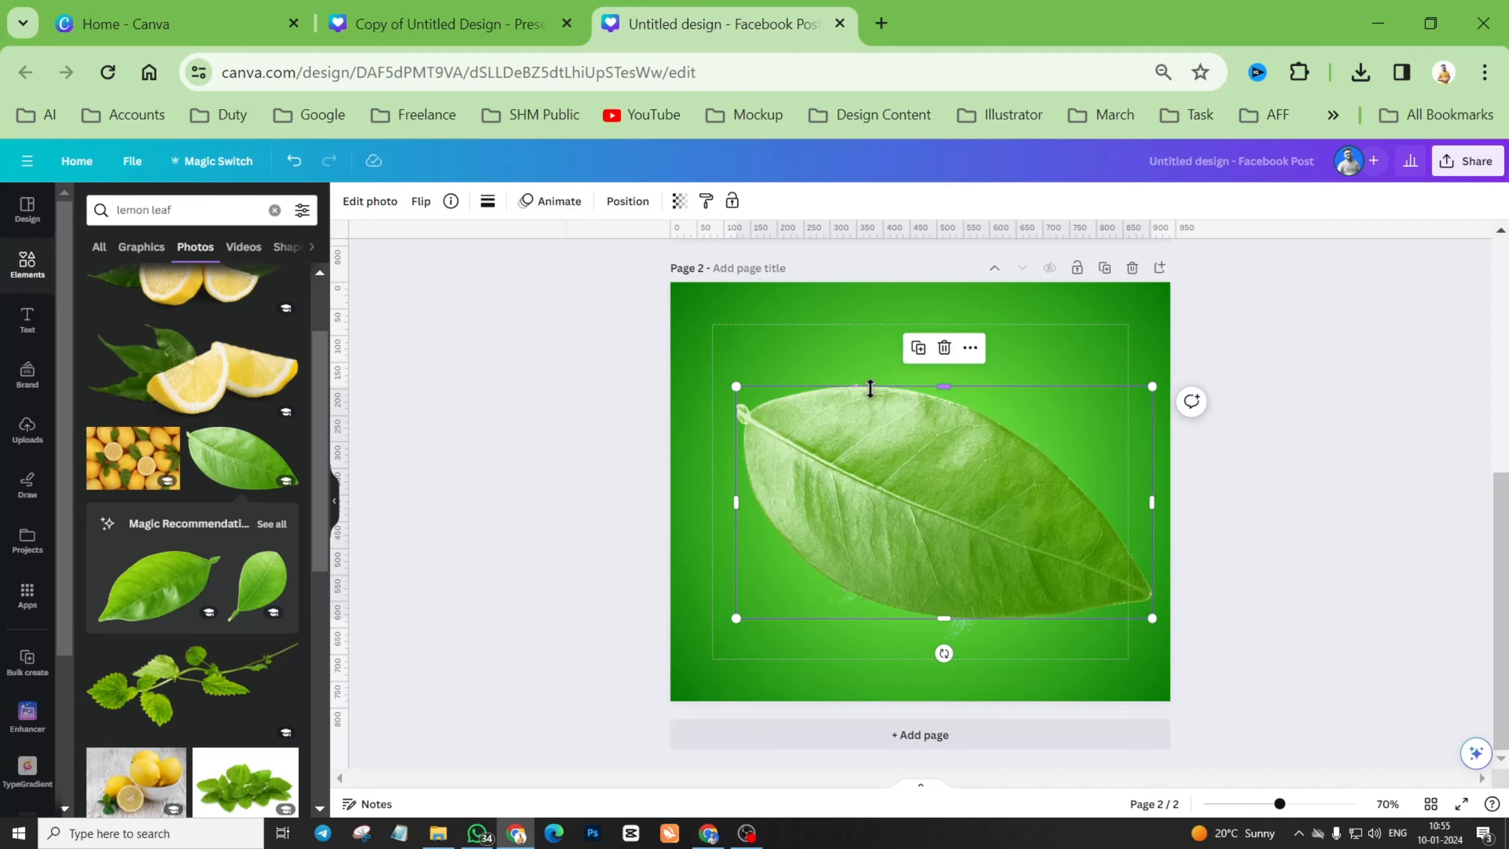
pyautogui.click(945, 349)
# Add a third page, remove its green background, and place the single green leaf photo, reduced in size, at its centre.
pyautogui.click(941, 734)
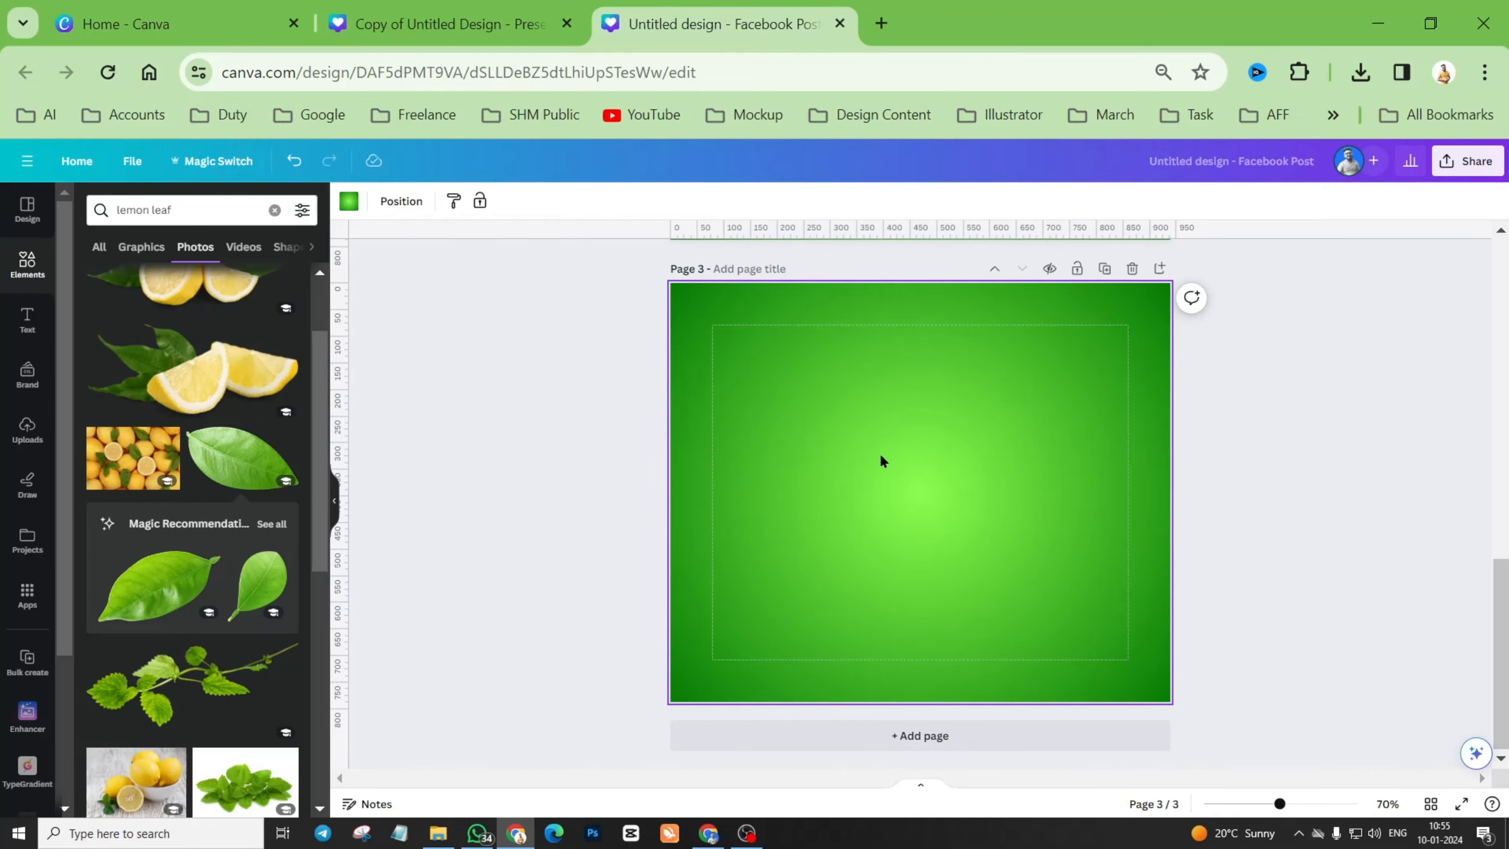
pyautogui.press('Delete')
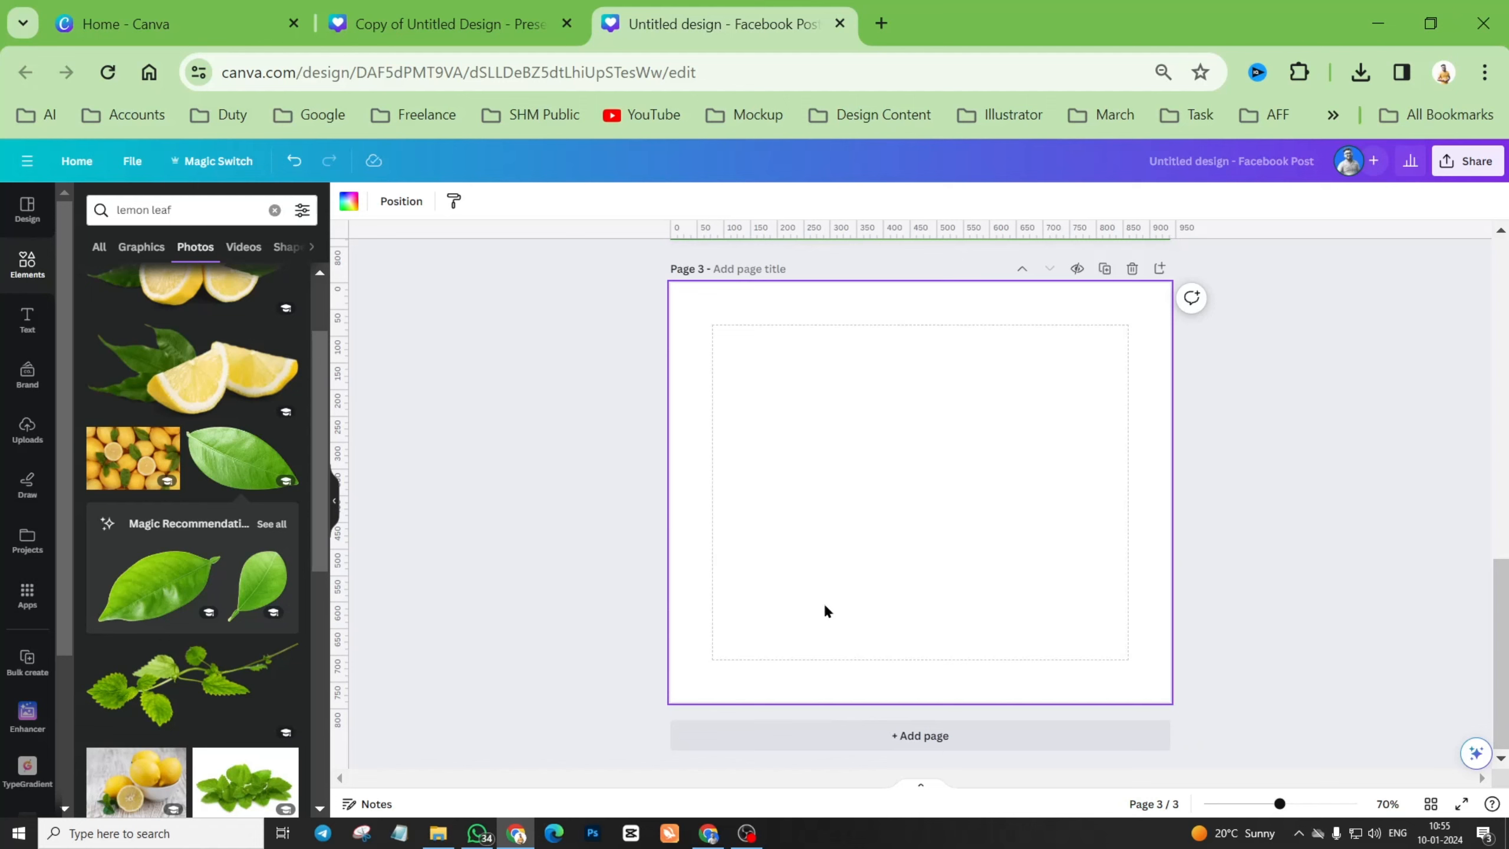
pyautogui.click(226, 464)
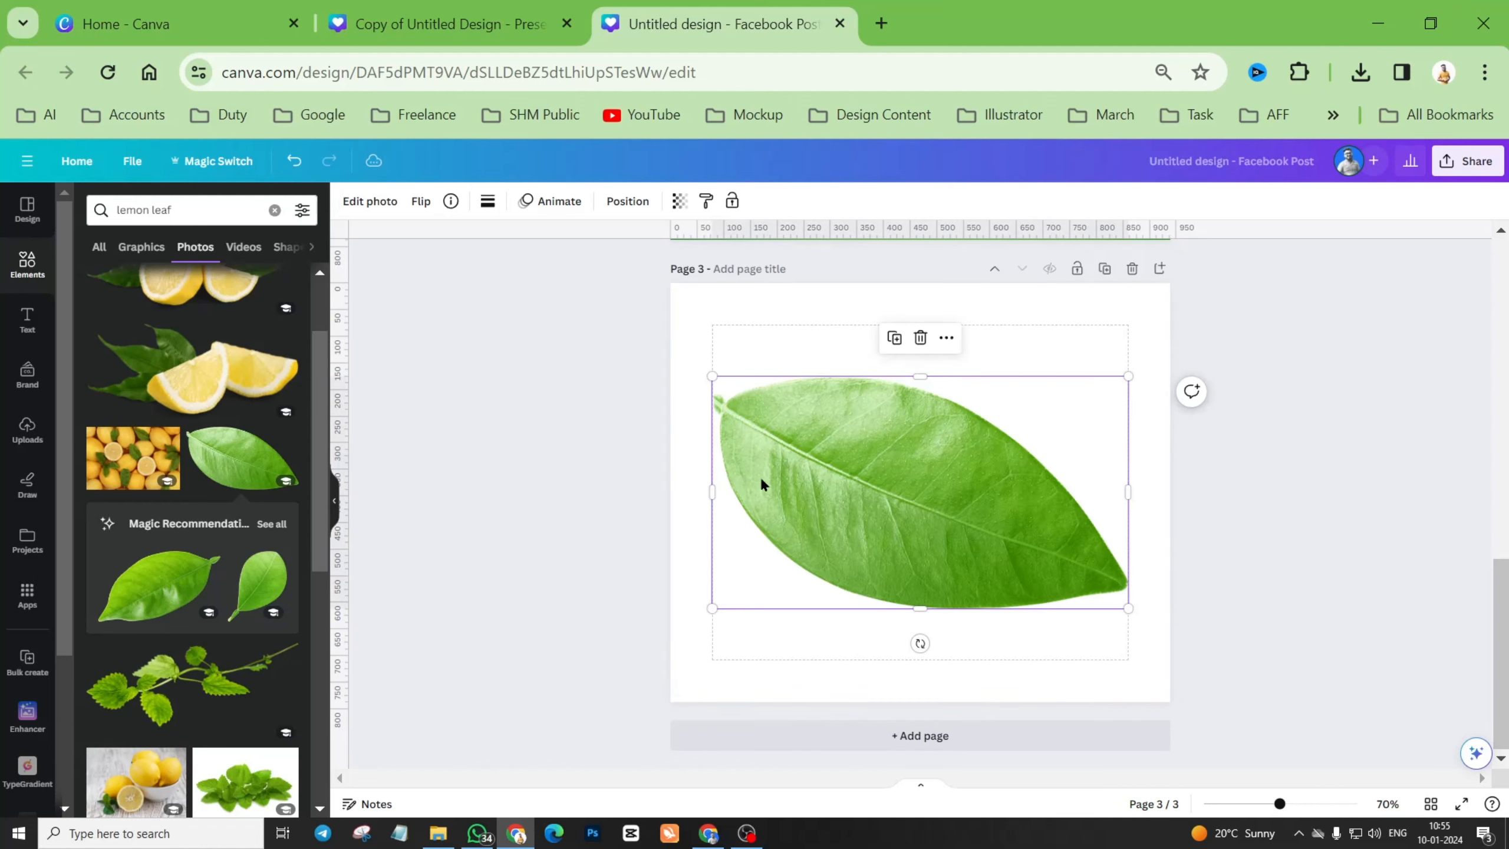
pyautogui.moveTo(711, 375); pyautogui.dragTo(949, 508)
pyautogui.moveTo(1020, 568); pyautogui.dragTo(901, 501)
pyautogui.click(996, 423)
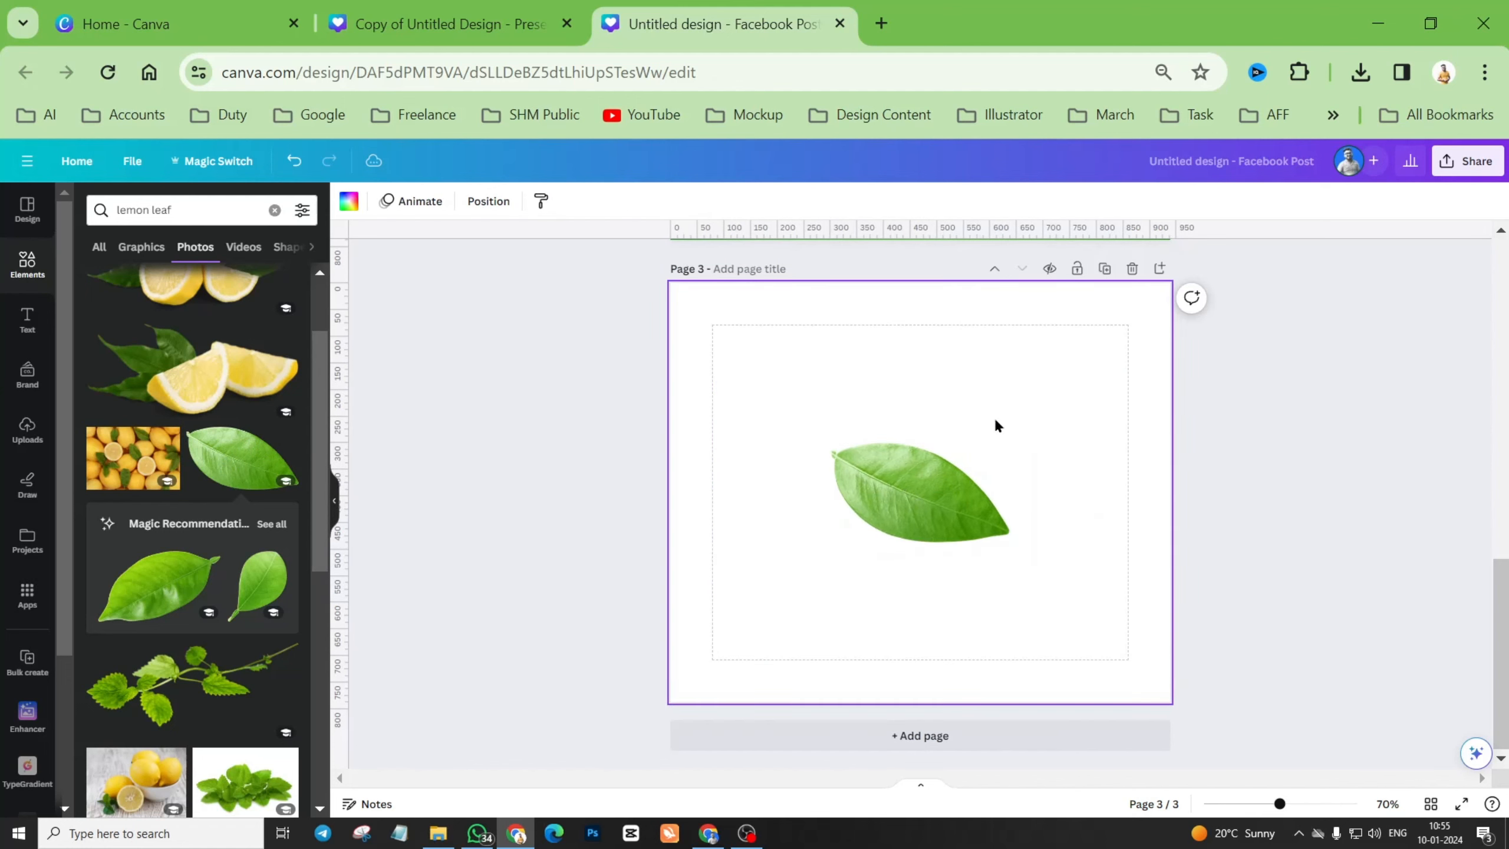
# Download only page 3 as a PNG with transparent background, and delete that page from the design.
pyautogui.click(1466, 170)
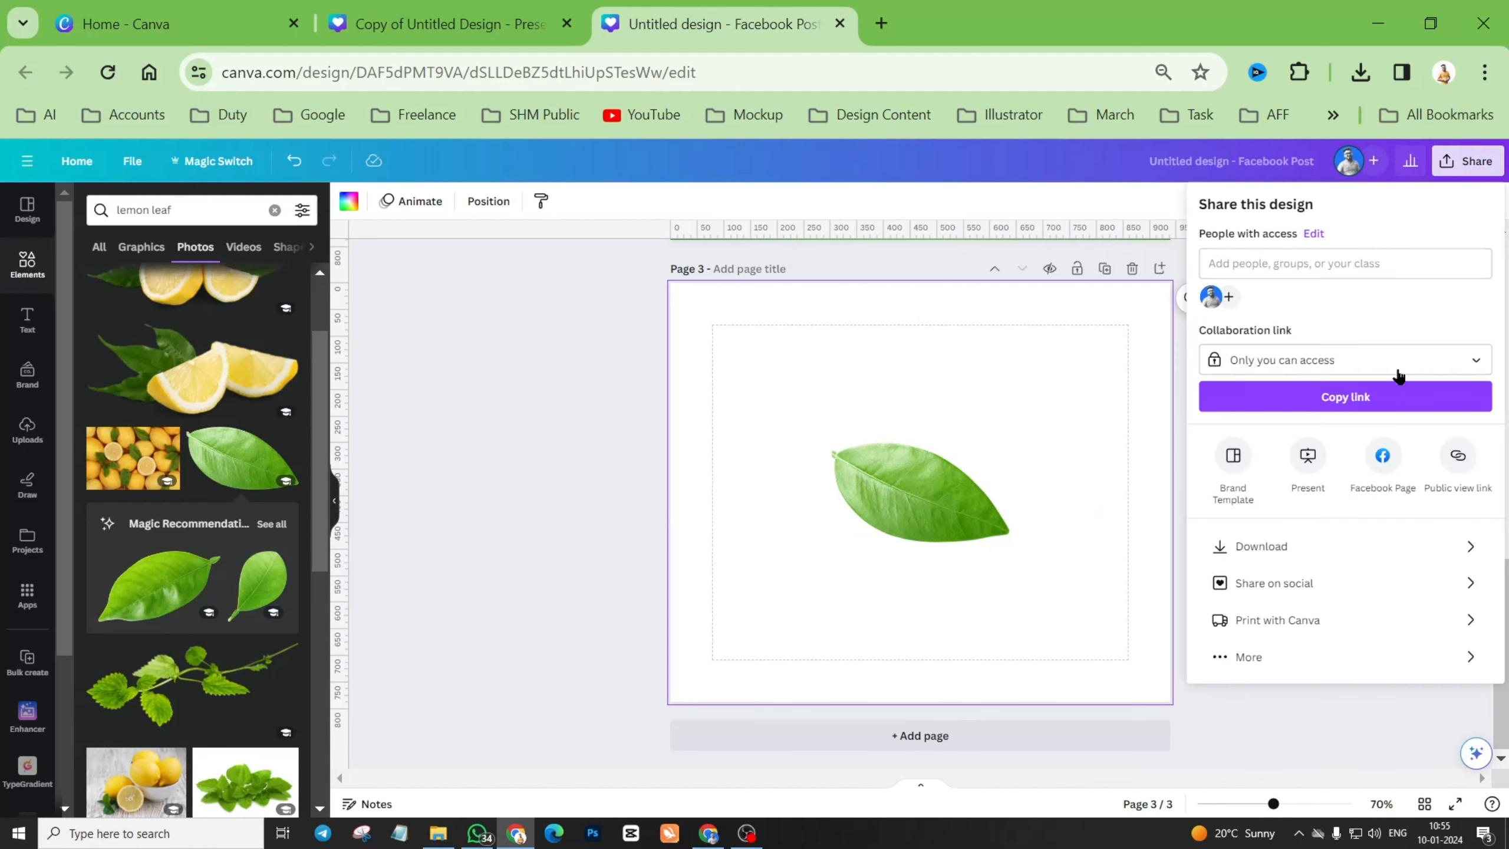
pyautogui.click(1271, 544)
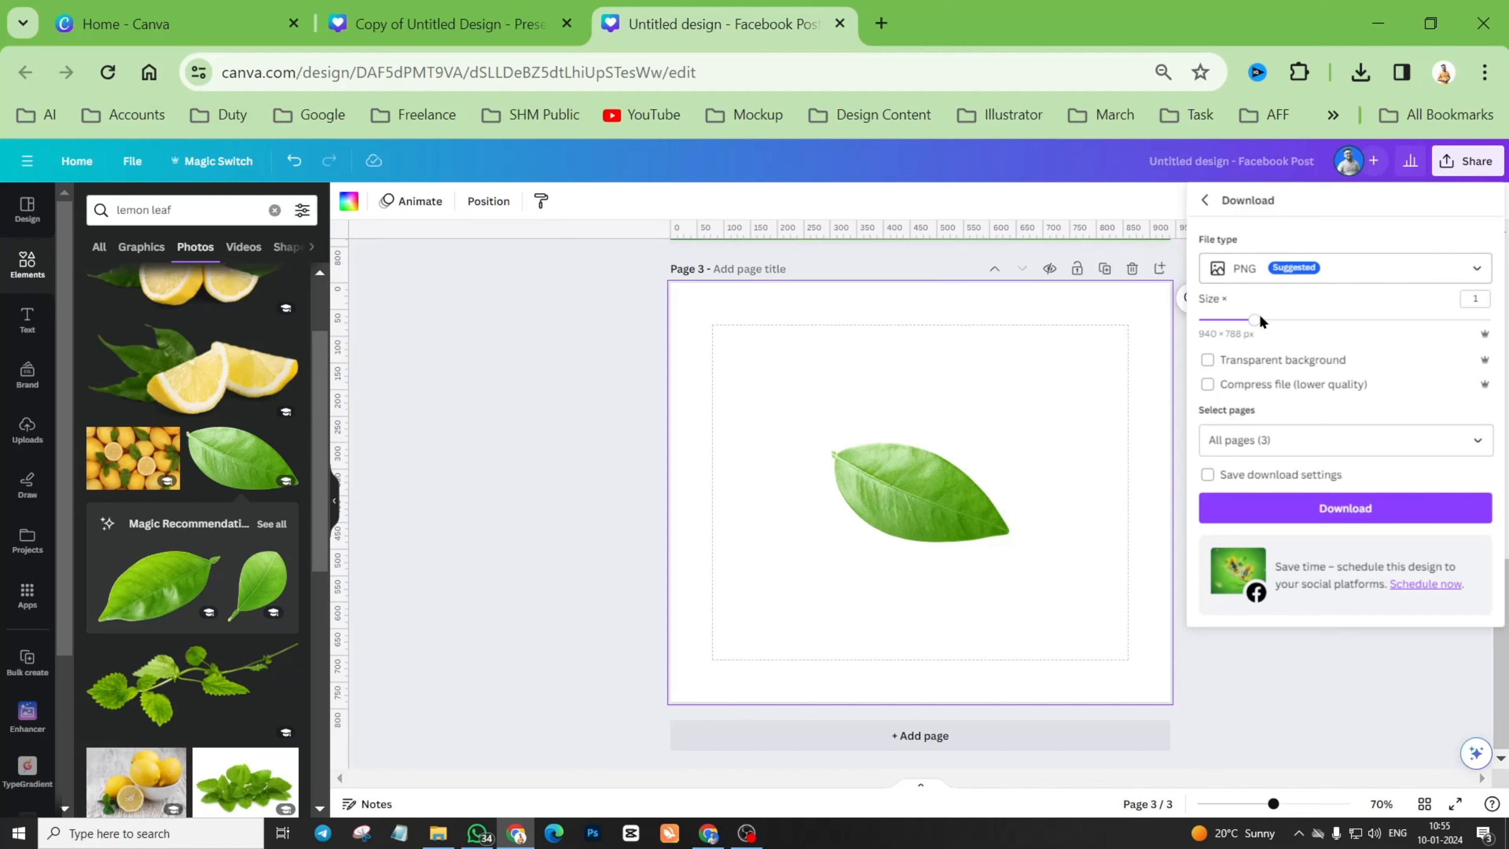
pyautogui.click(1206, 360)
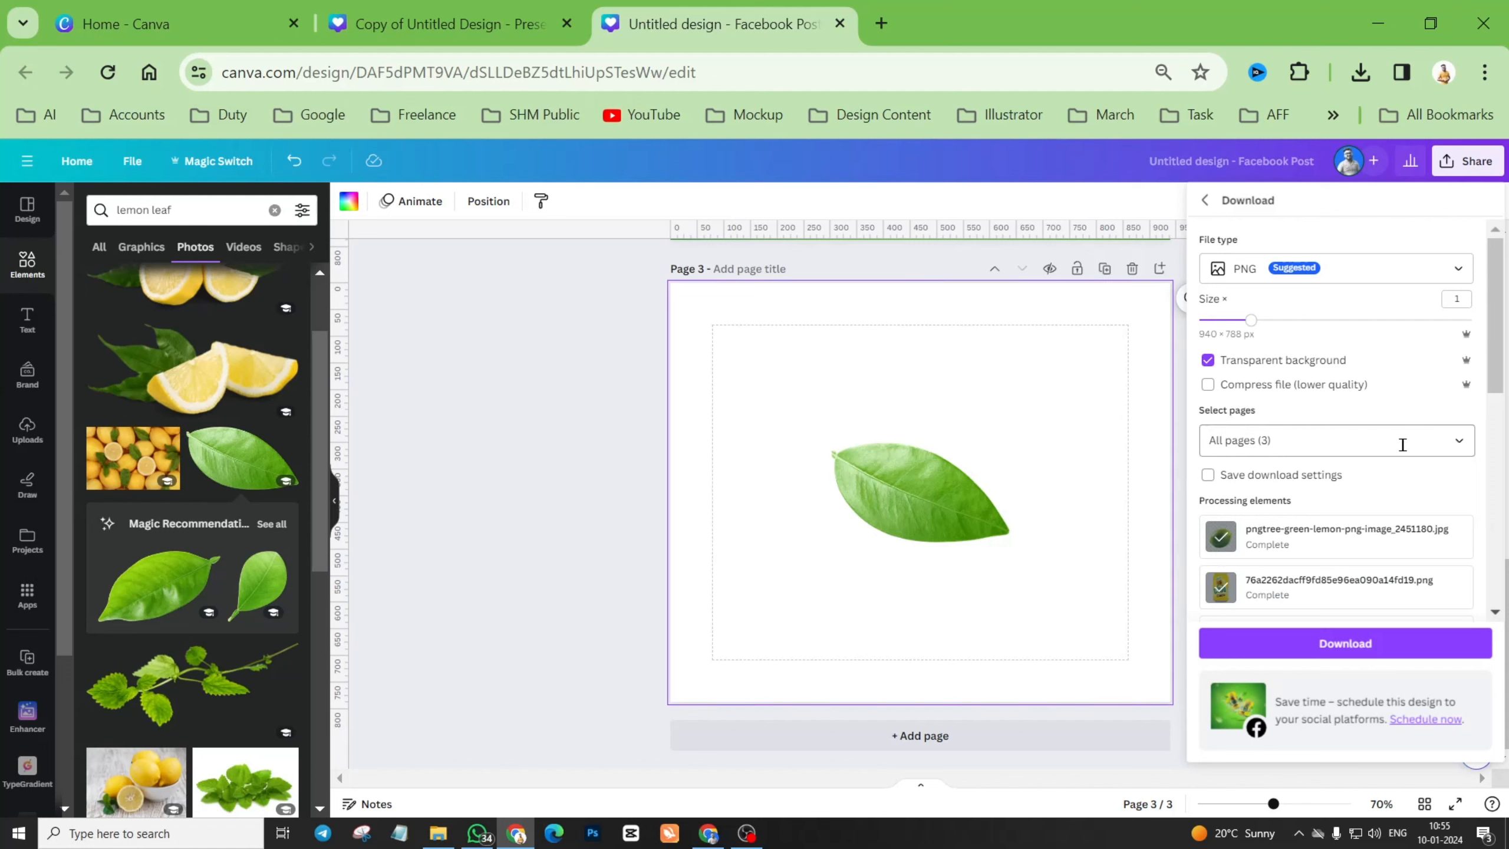
pyautogui.click(1462, 447)
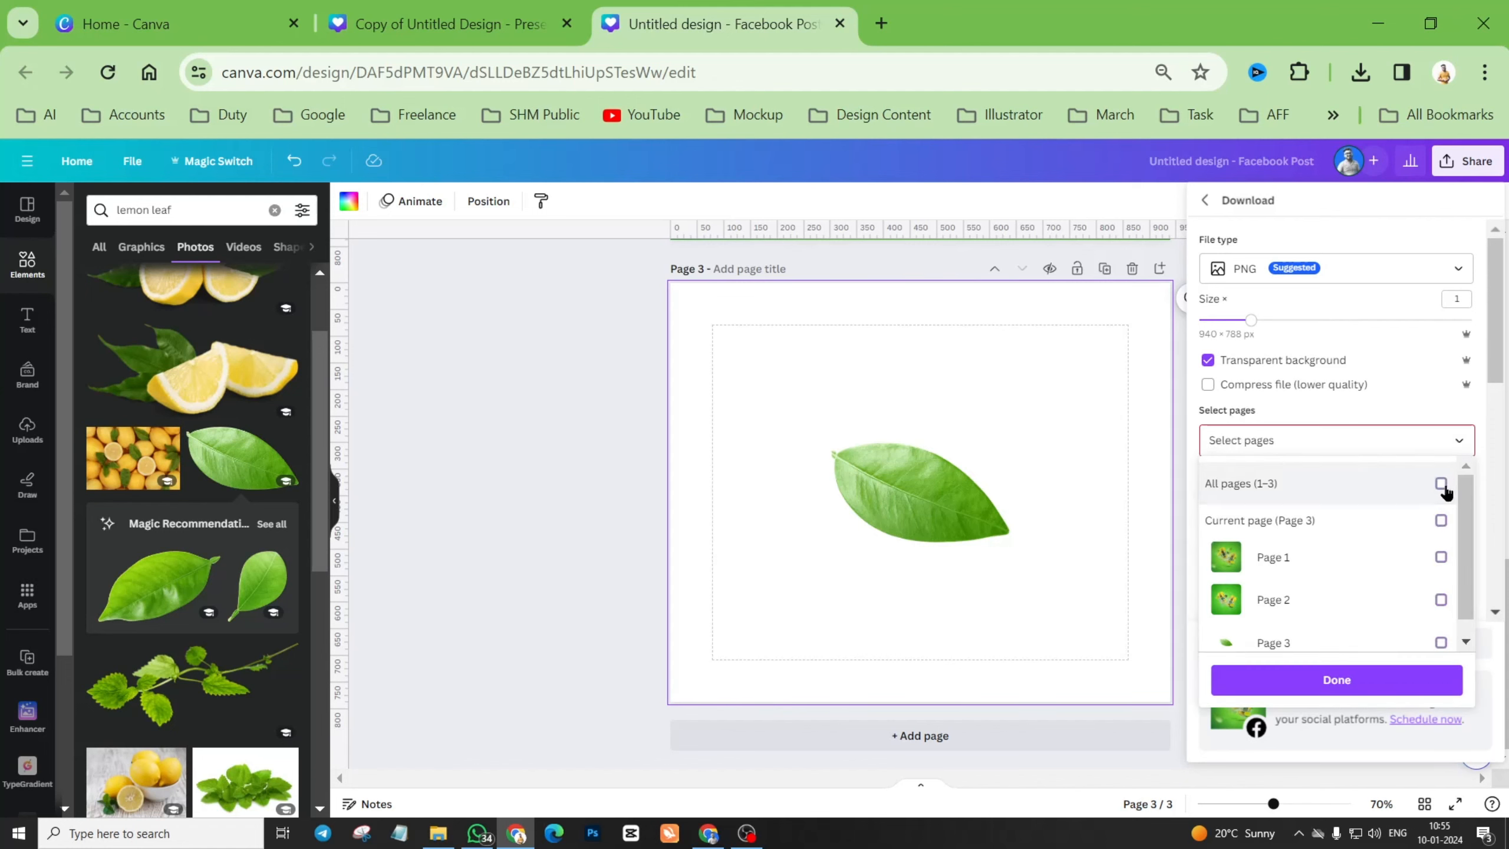
pyautogui.scroll(-1, 1420, 529)
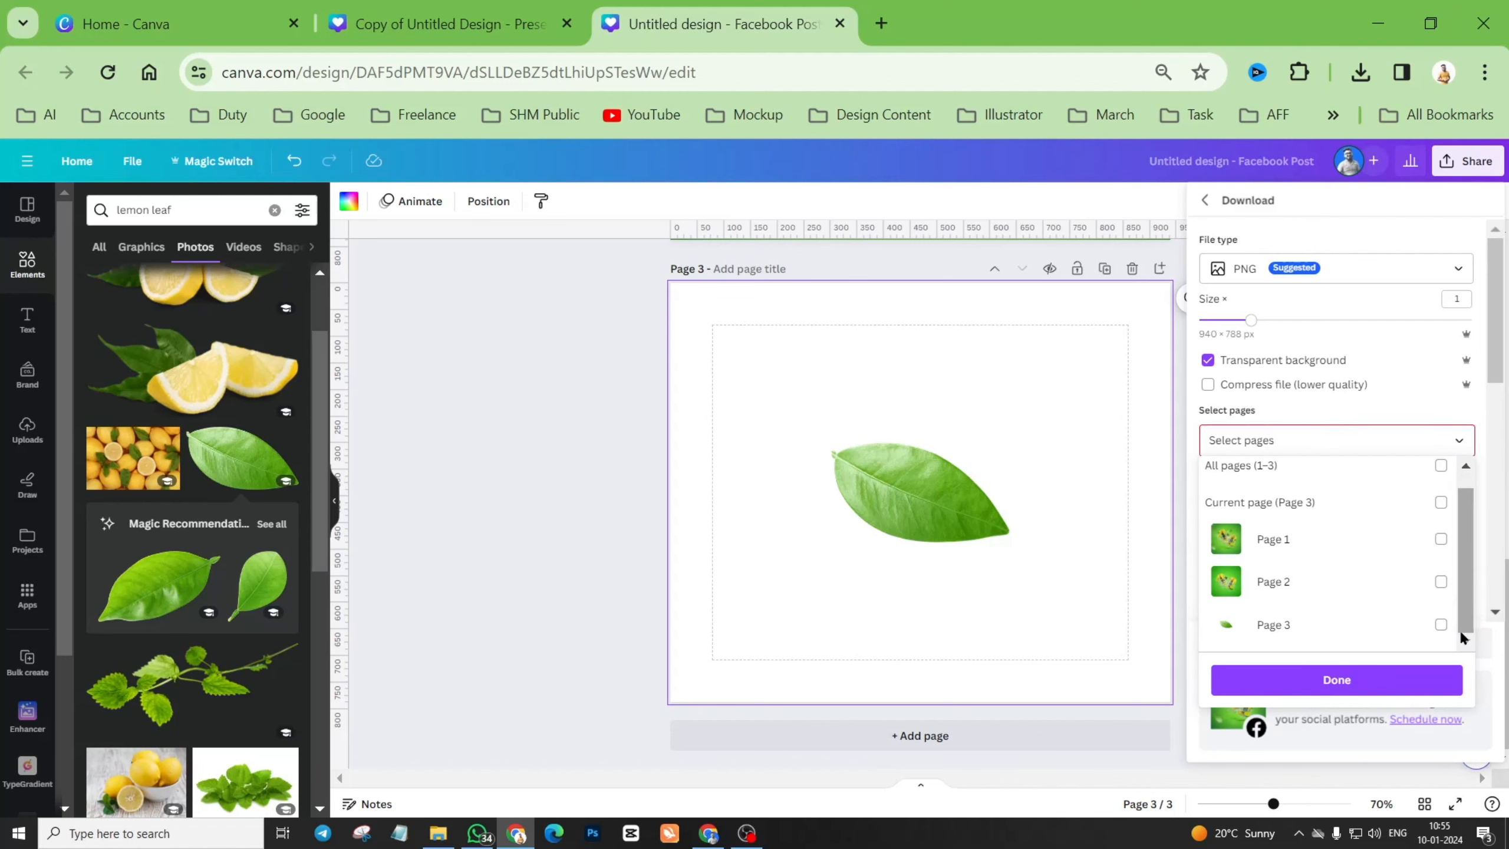
pyautogui.click(1440, 625)
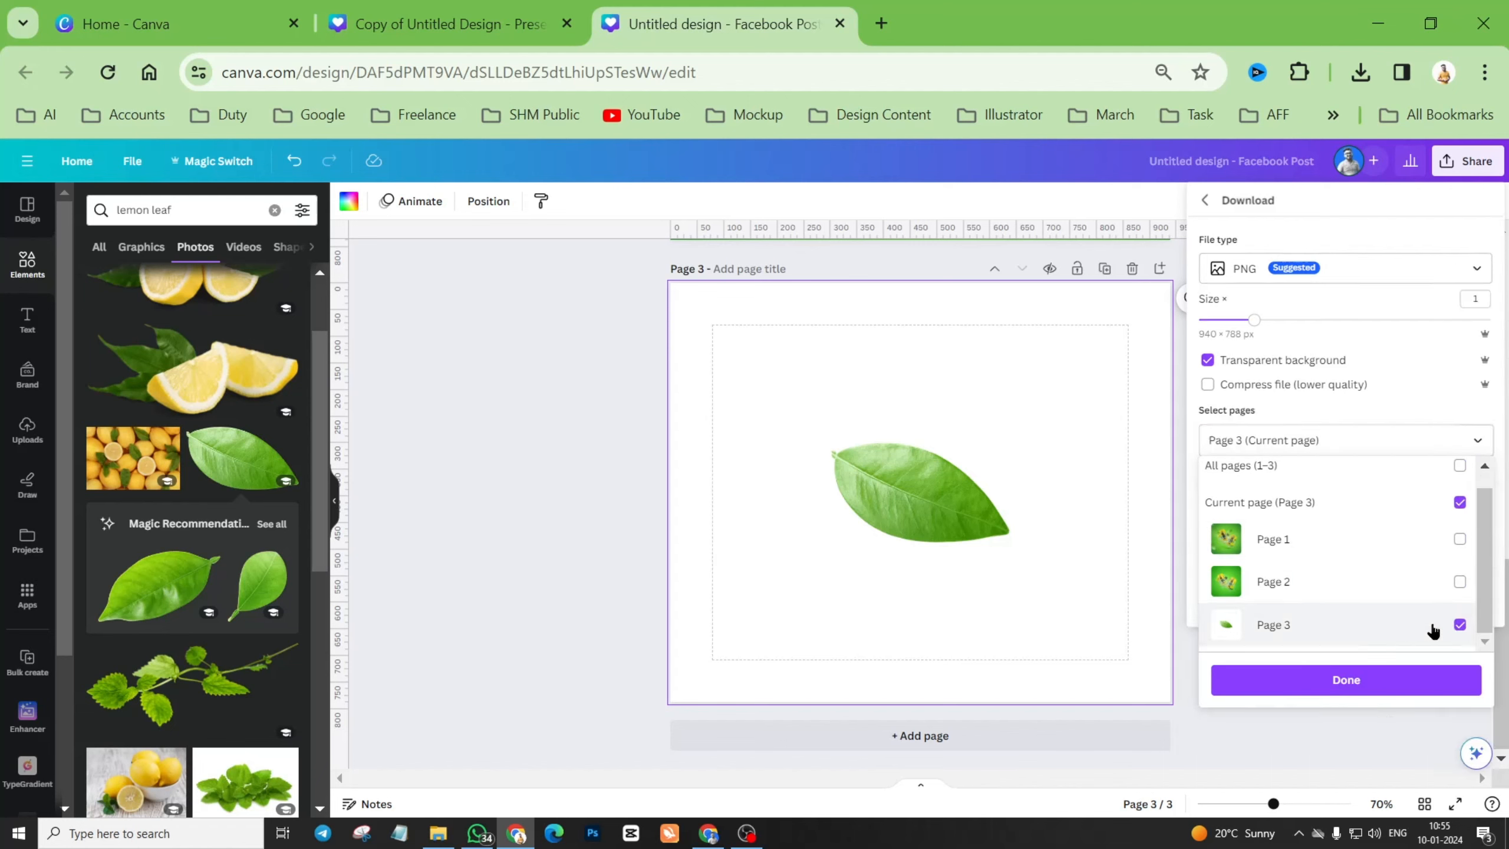
pyautogui.click(1340, 695)
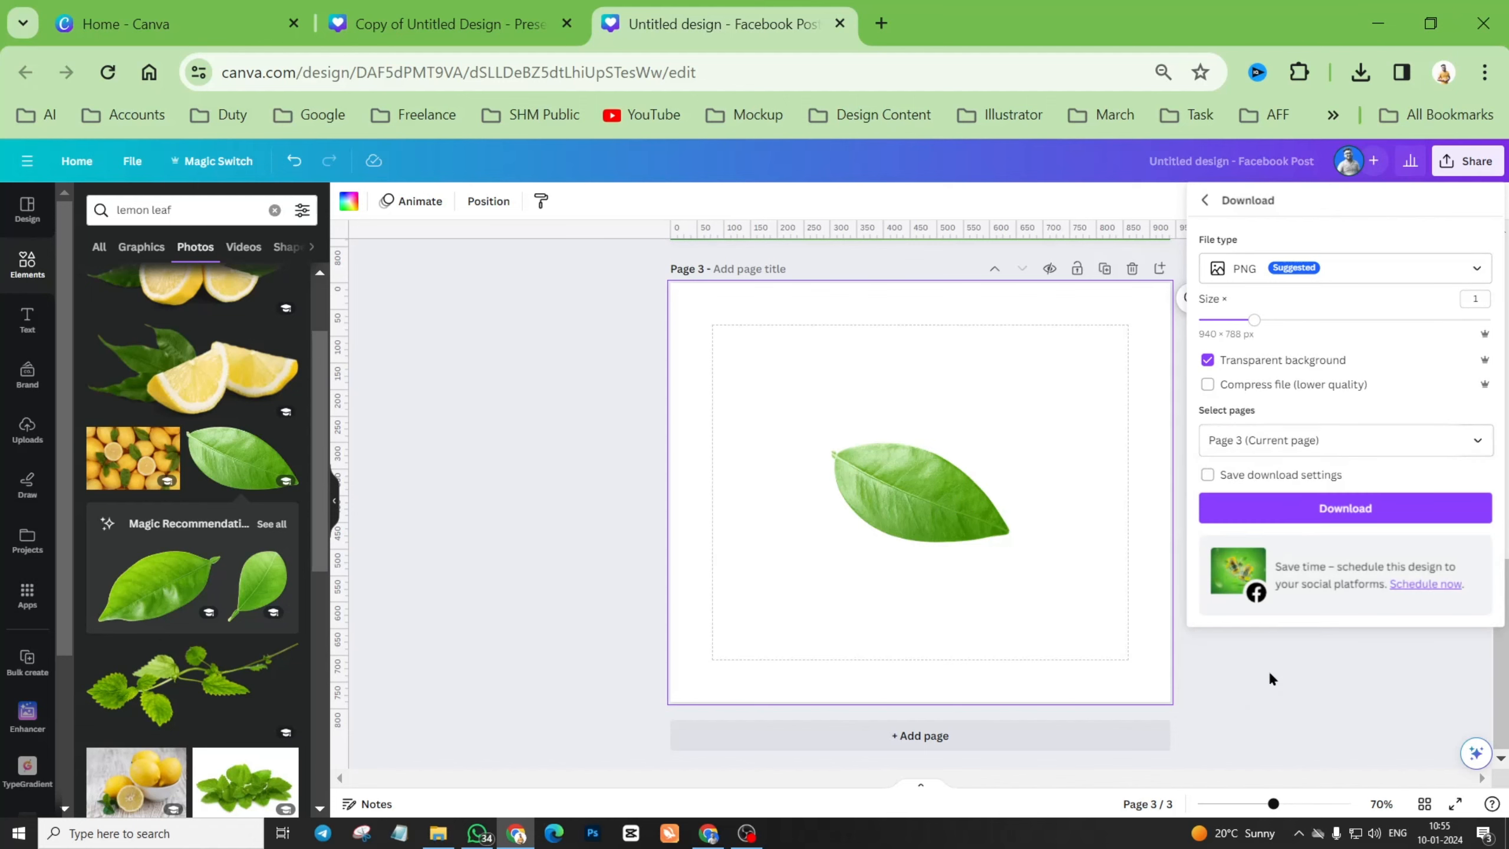
pyautogui.click(1343, 515)
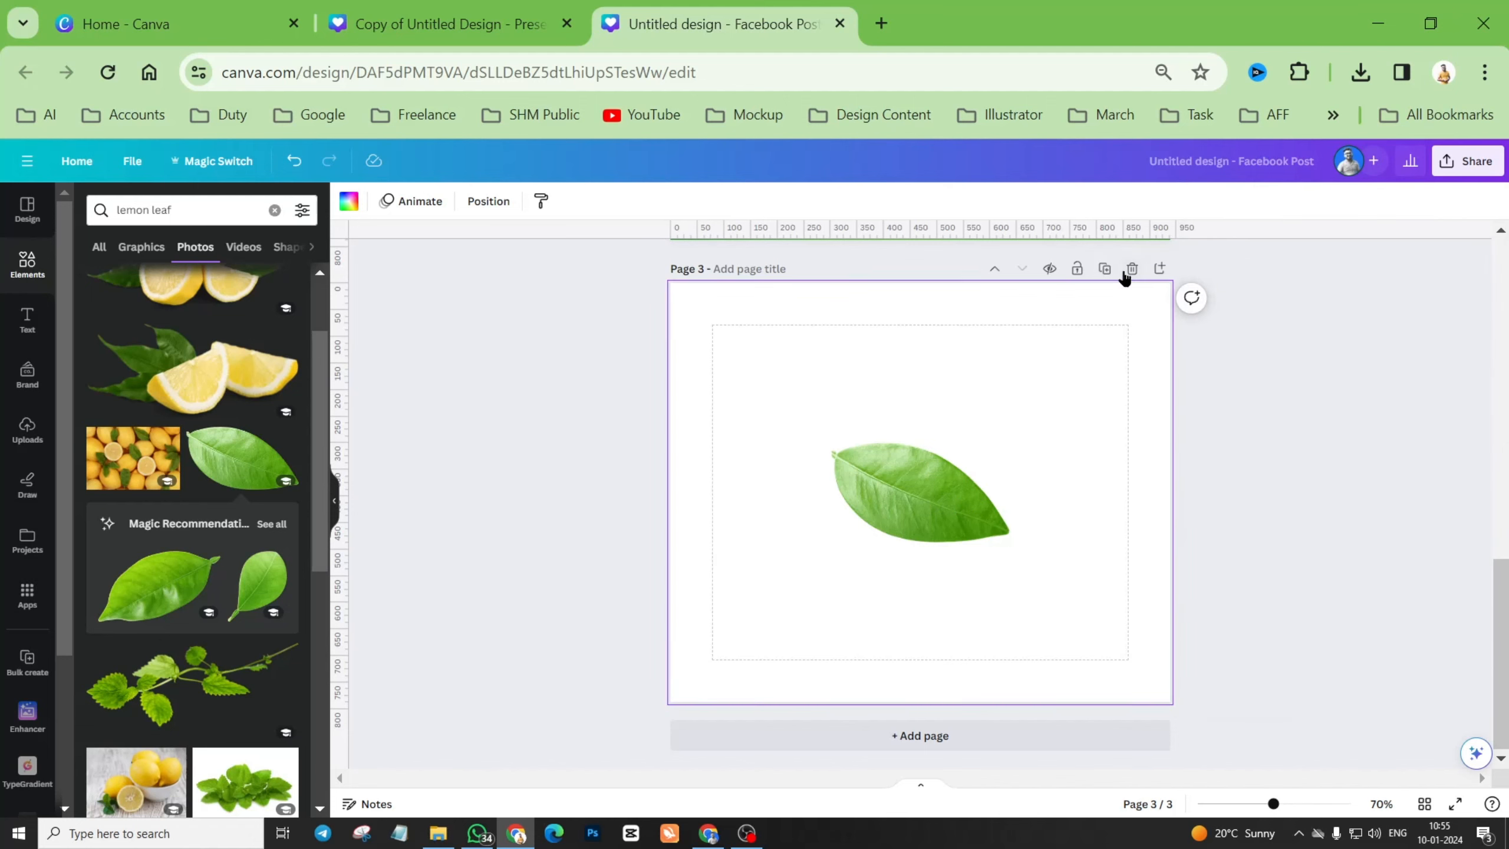
pyautogui.click(1131, 268)
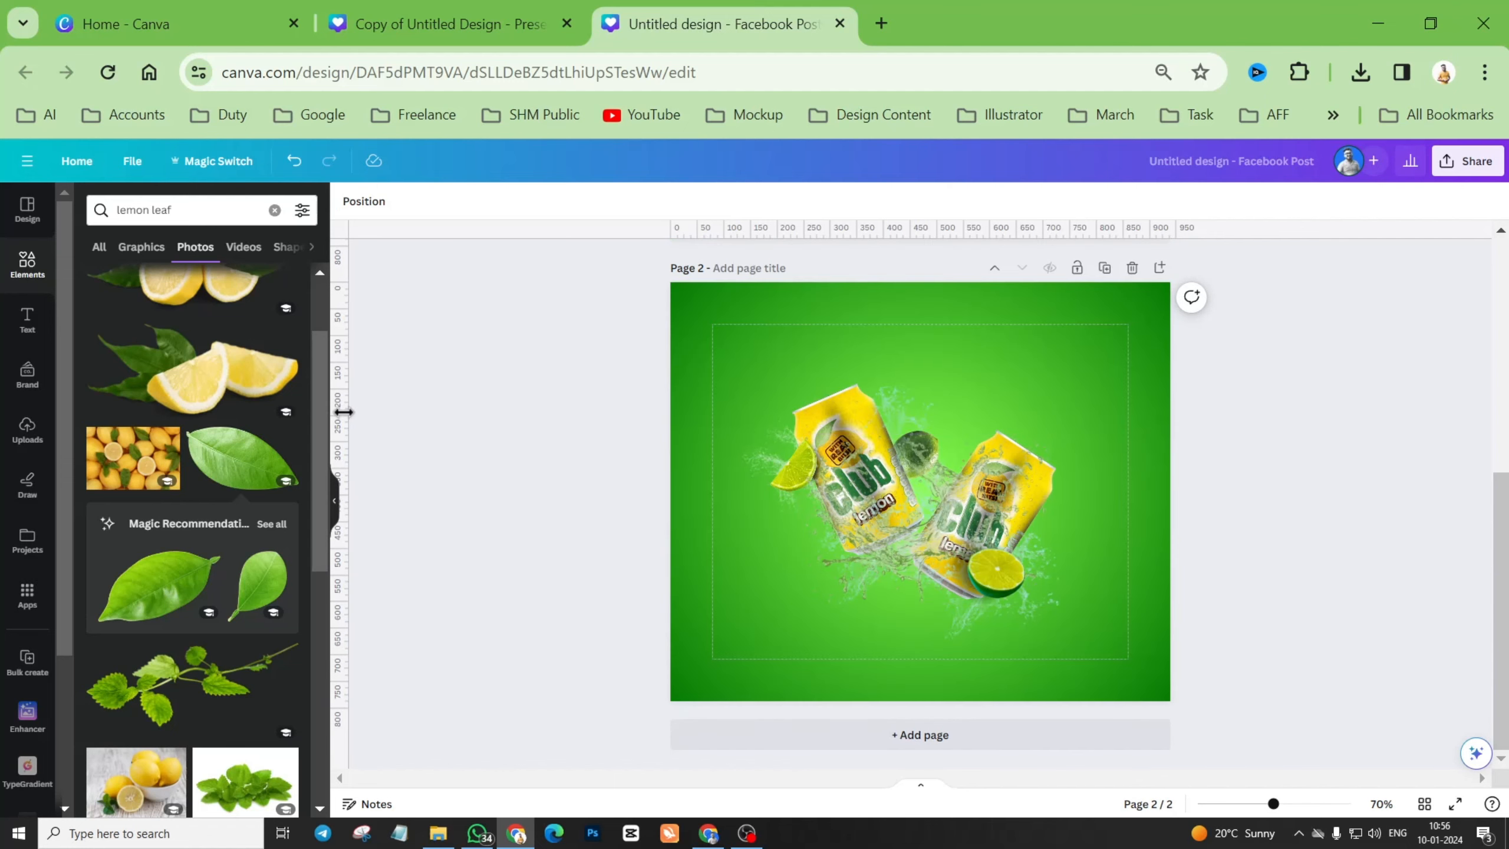
# Insert the plain single leaf image from the uploads and place it in the upper-left corner of page 2.
pyautogui.click(26, 428)
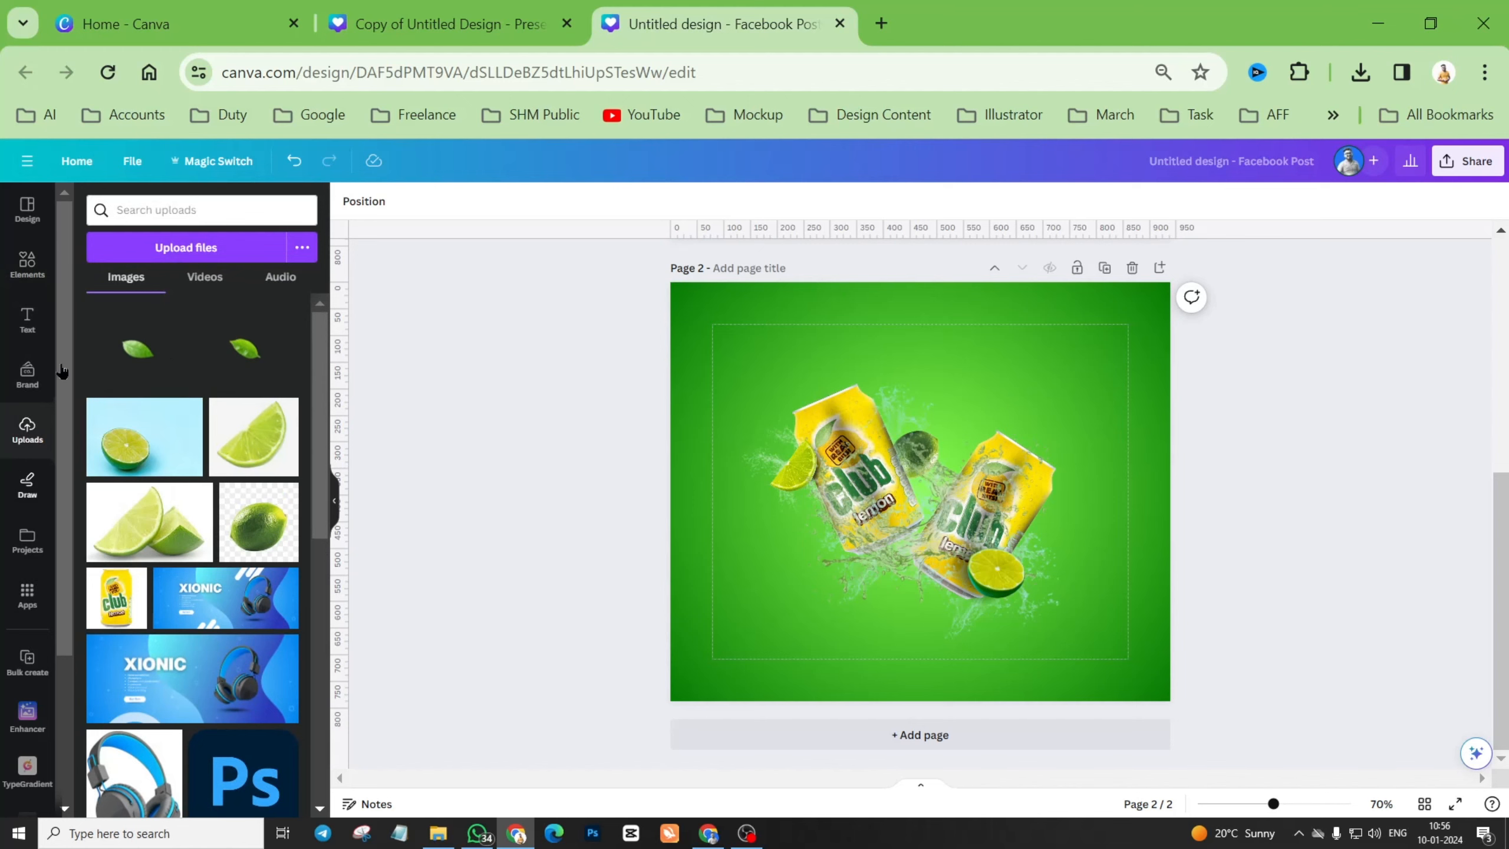
pyautogui.click(171, 245)
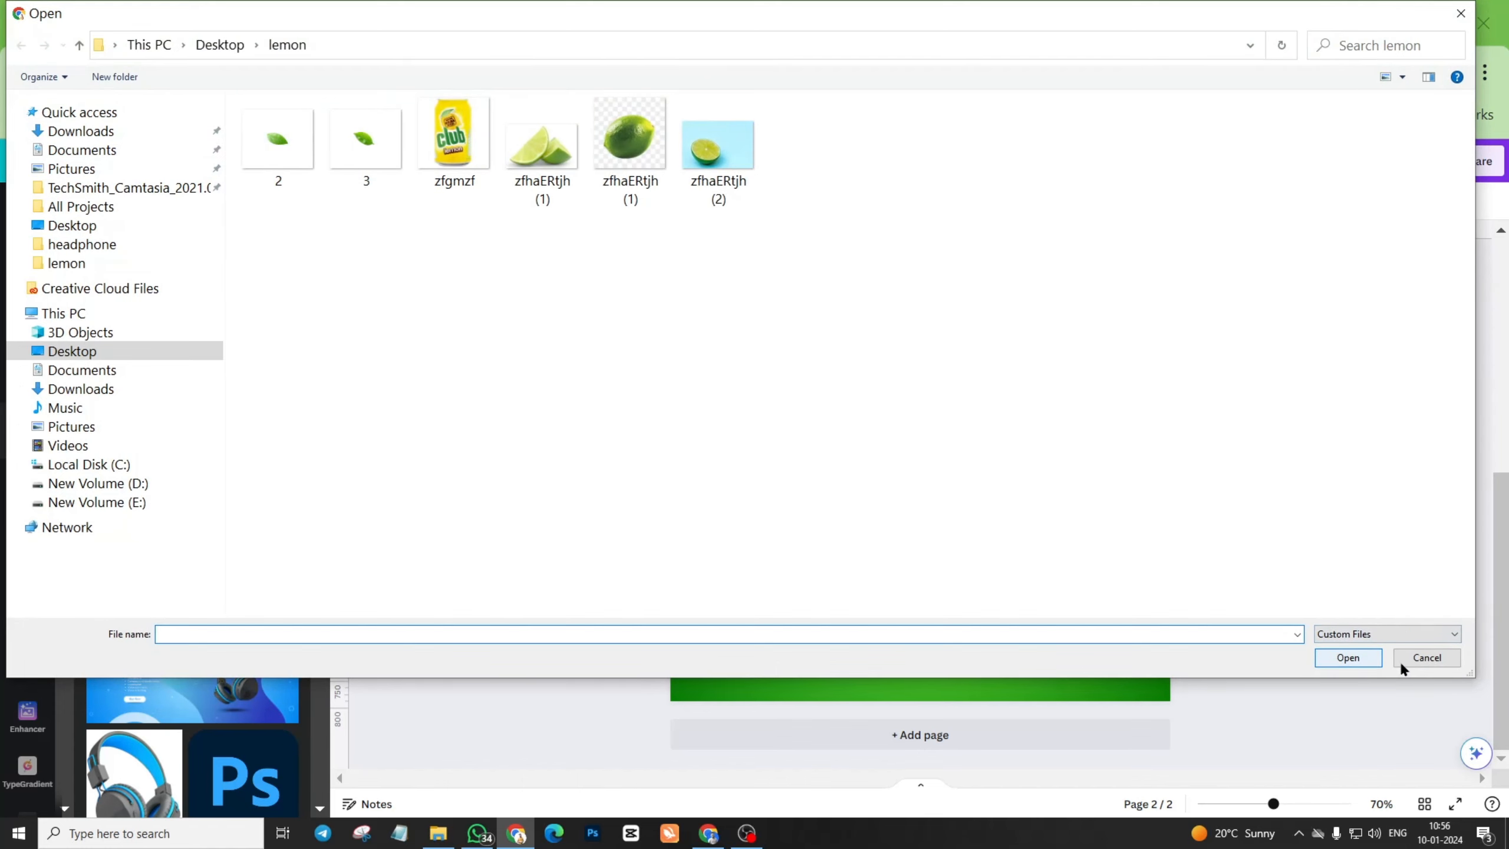
pyautogui.click(1417, 658)
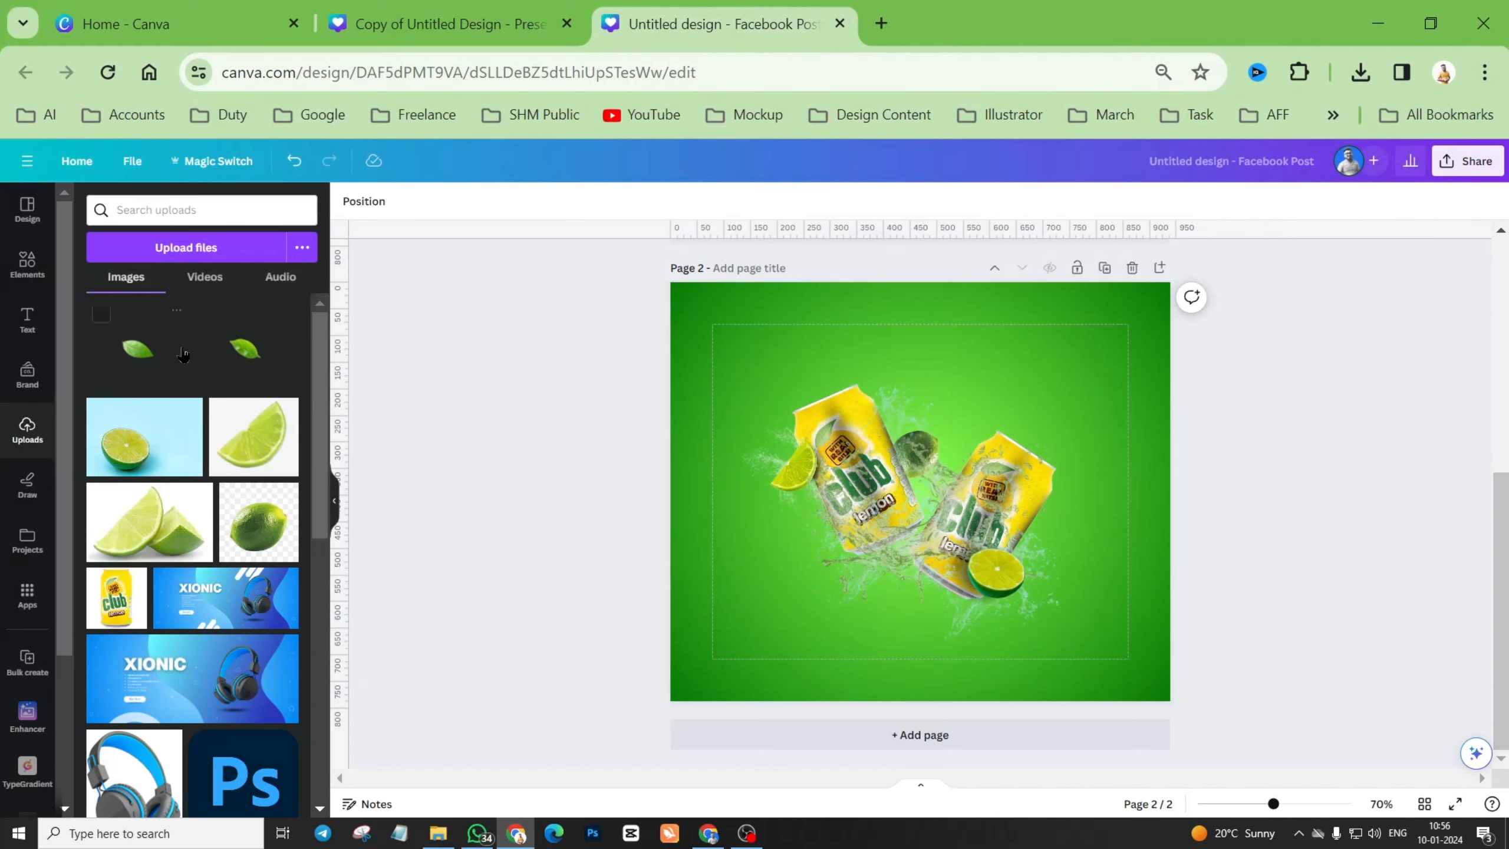
pyautogui.click(142, 363)
pyautogui.moveTo(916, 492); pyautogui.dragTo(746, 360)
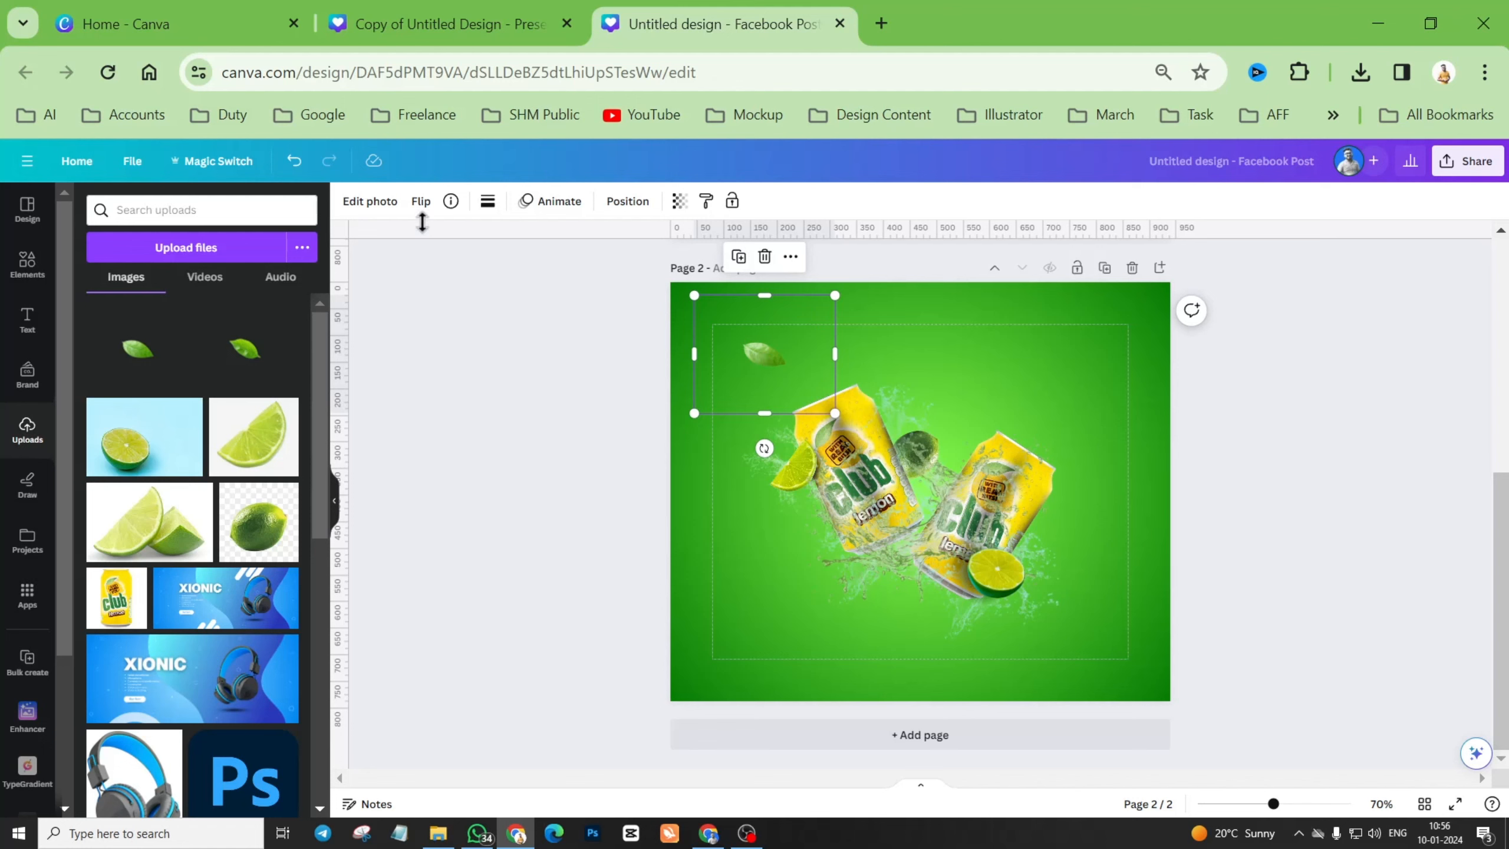
# Apply a whole-image blur to the leaf with intensity 86.
pyautogui.click(359, 205)
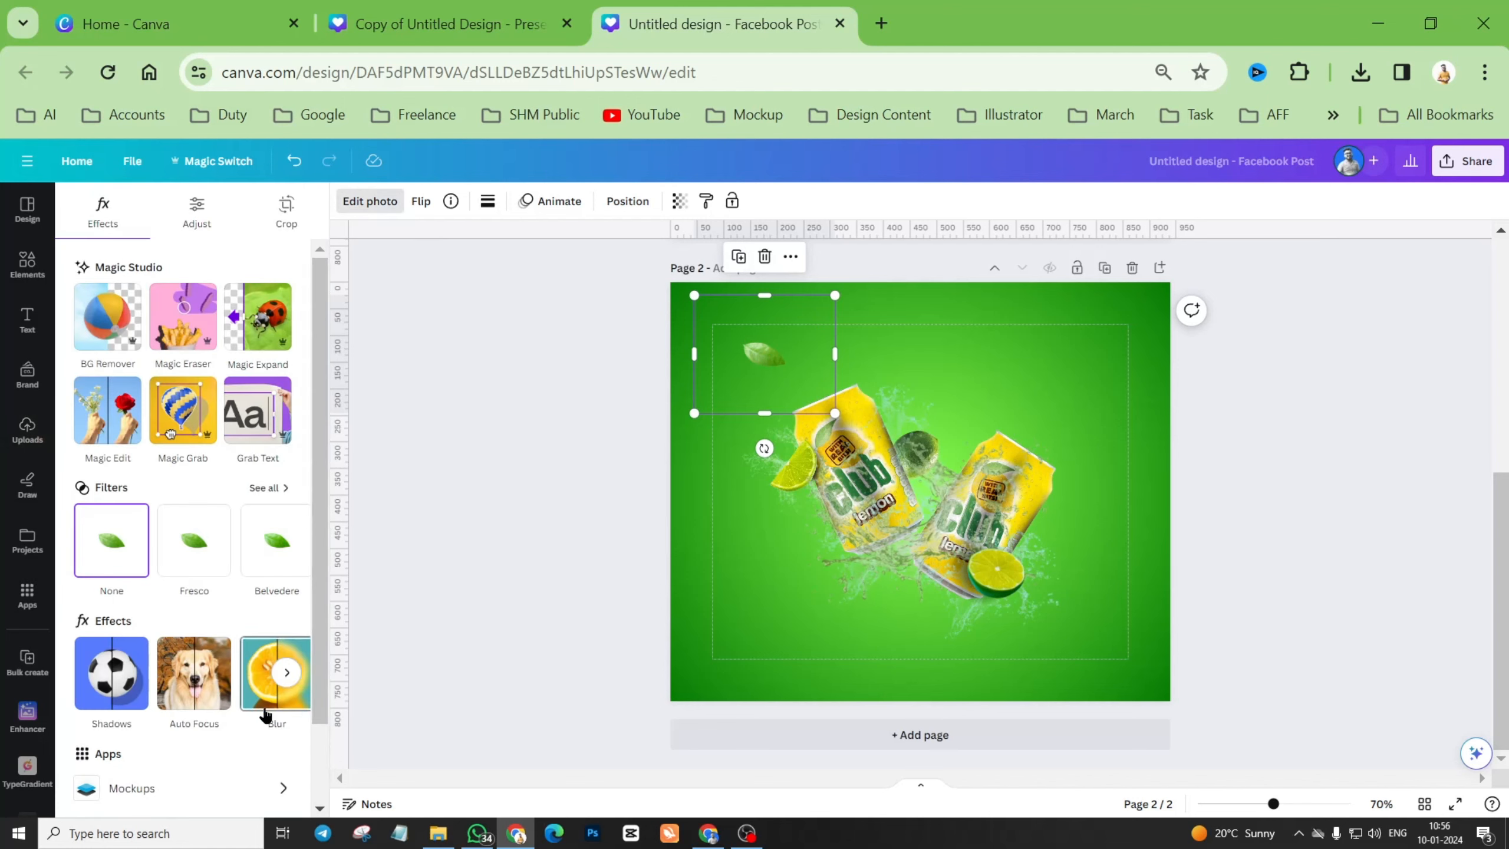
pyautogui.click(261, 687)
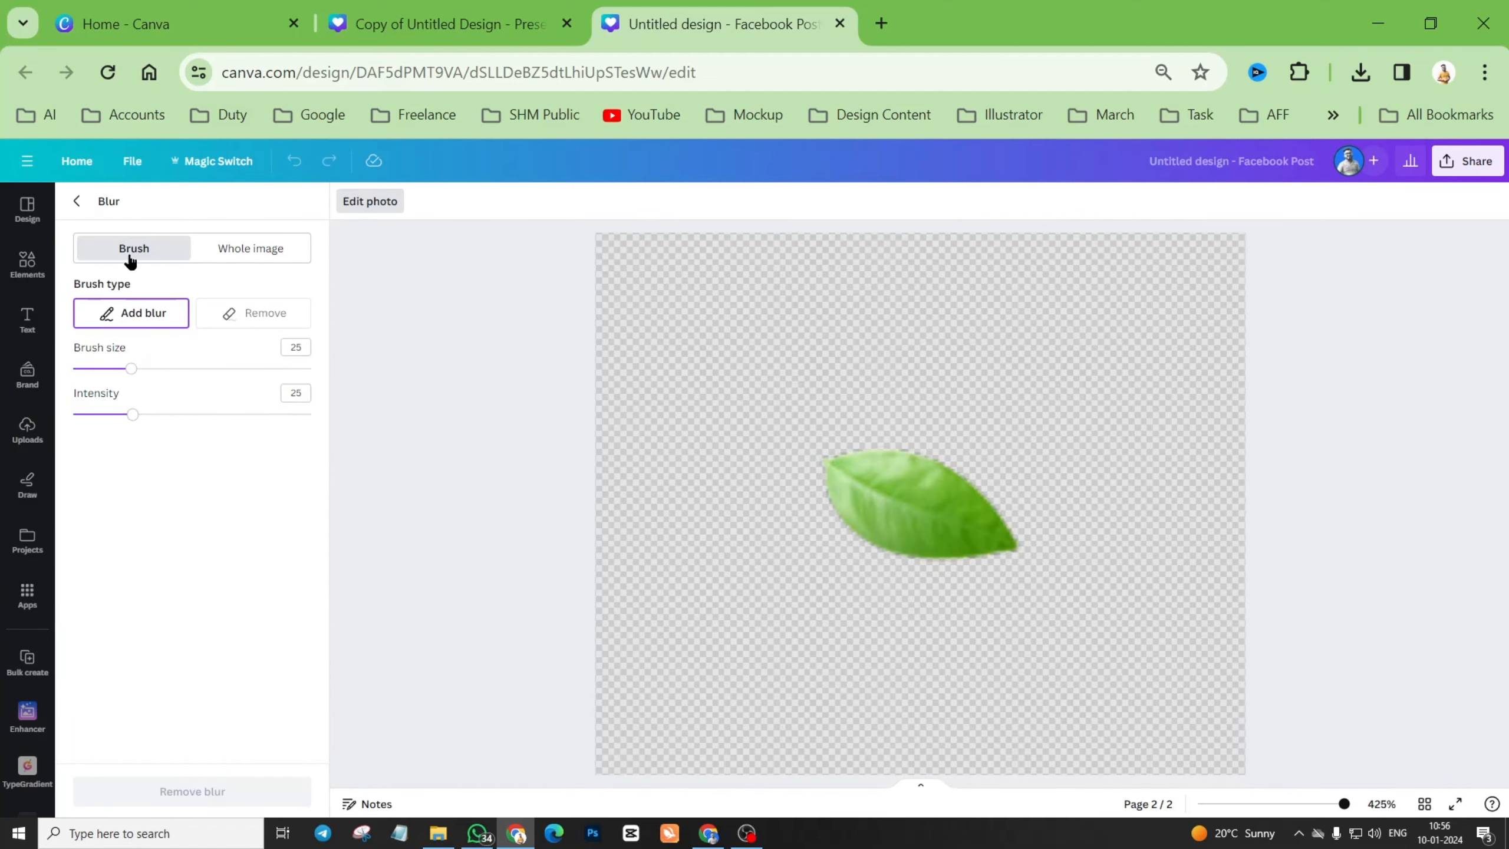
pyautogui.click(248, 260)
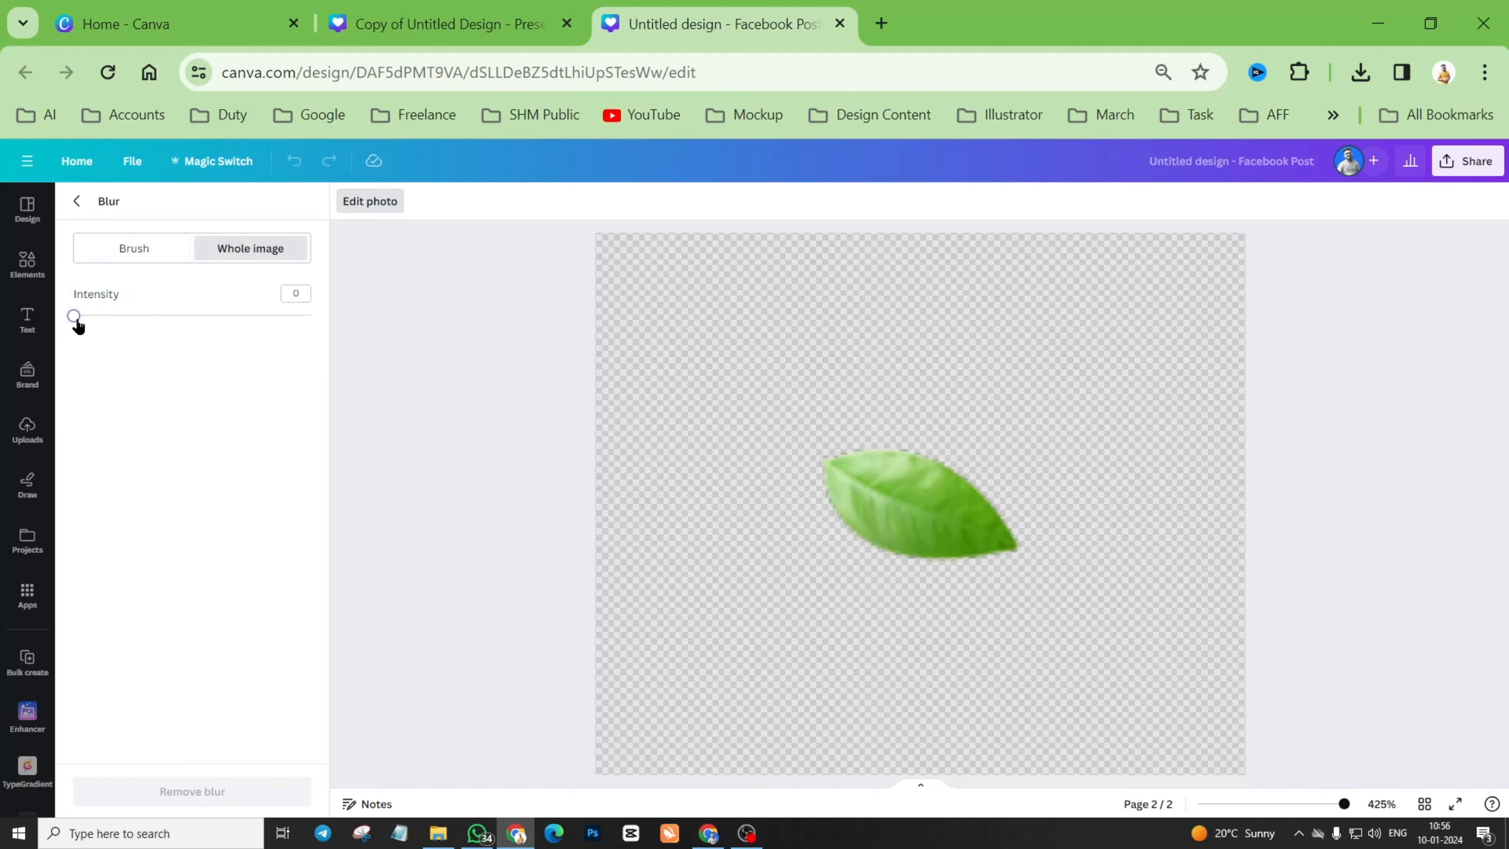
pyautogui.moveTo(77, 321); pyautogui.dragTo(279, 334)
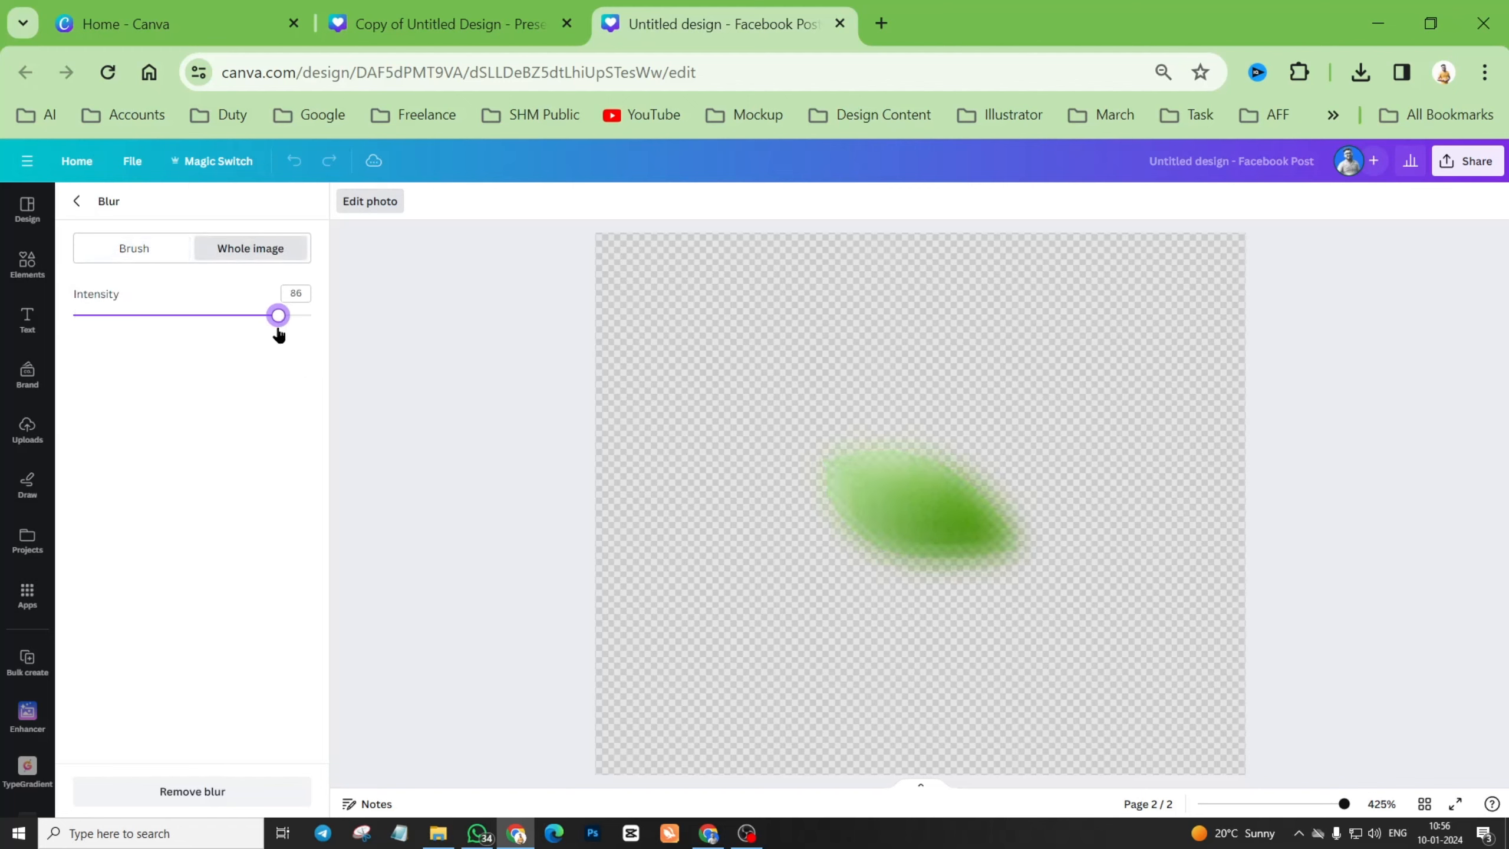
pyautogui.click(77, 203)
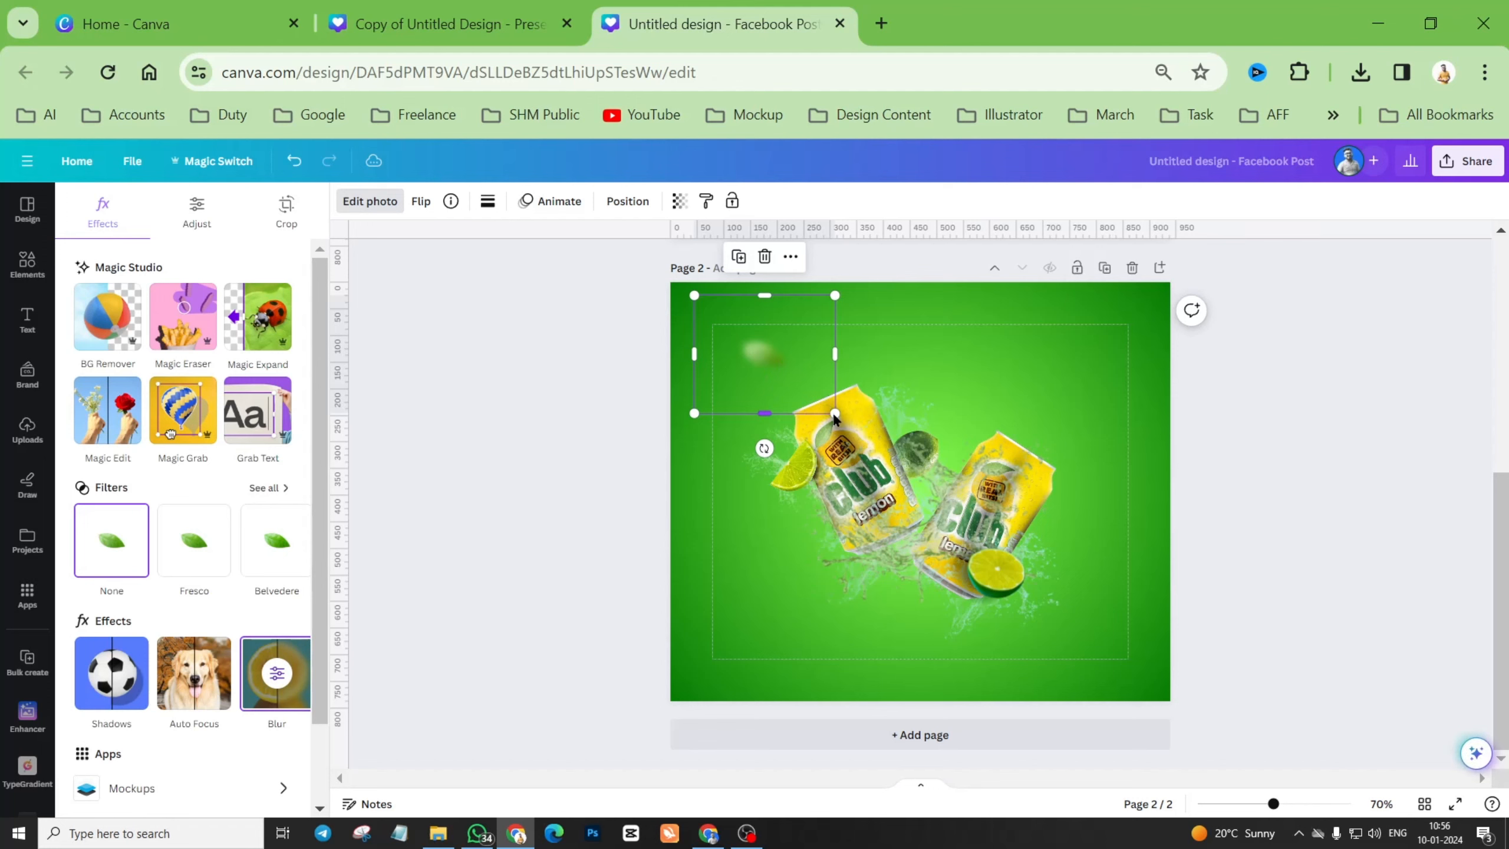
# Enlarge the blurred leaf and place it on the green background below the left can.
pyautogui.moveTo(834, 412); pyautogui.dragTo(1014, 564)
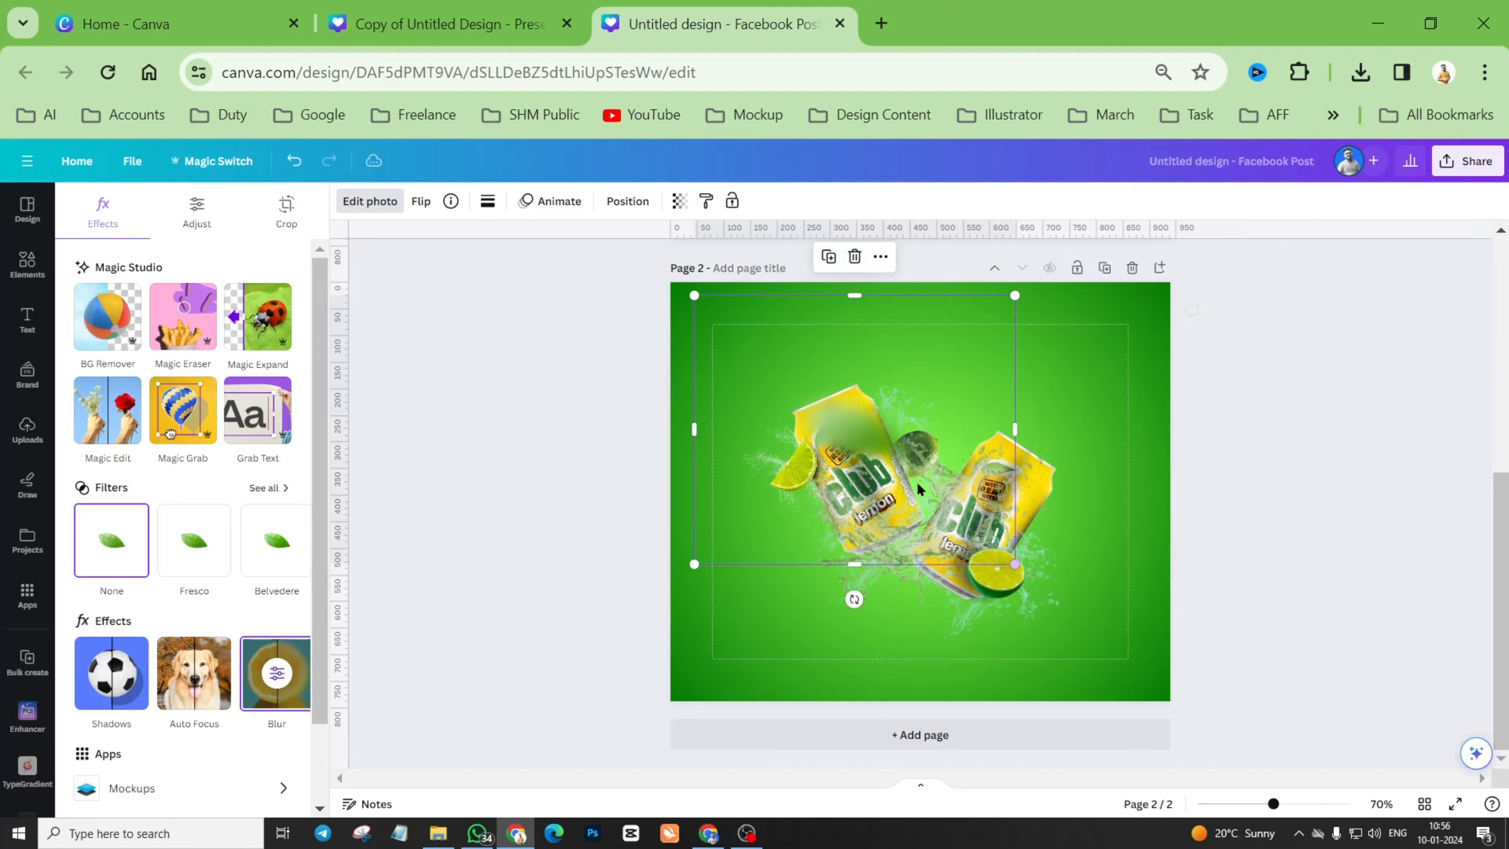
pyautogui.moveTo(848, 429); pyautogui.dragTo(802, 571)
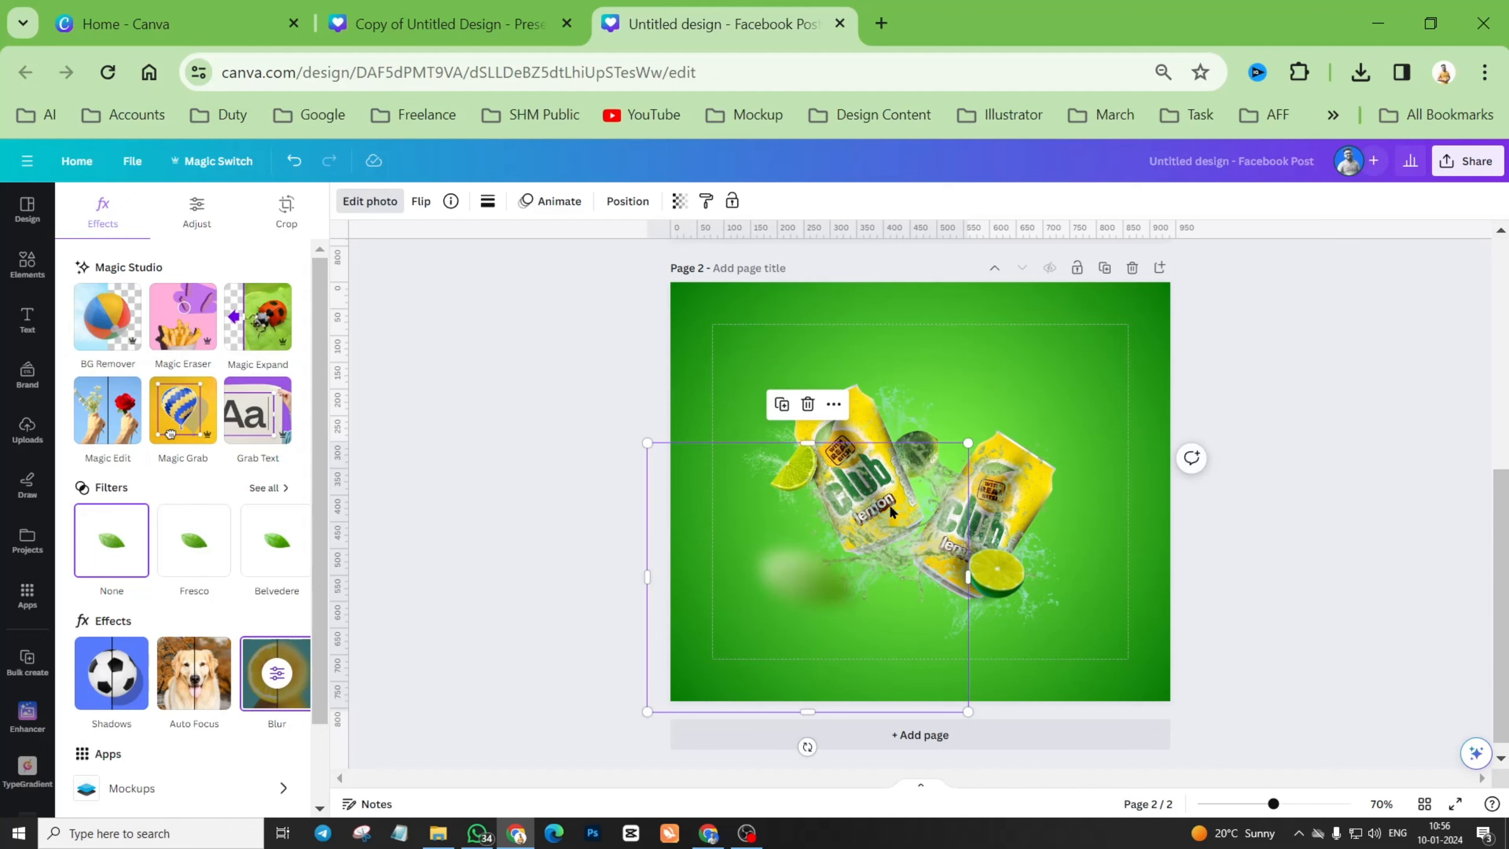
pyautogui.scroll(4, 891, 504)
pyautogui.scroll(-4, 945, 515)
pyautogui.moveTo(819, 587); pyautogui.dragTo(805, 621)
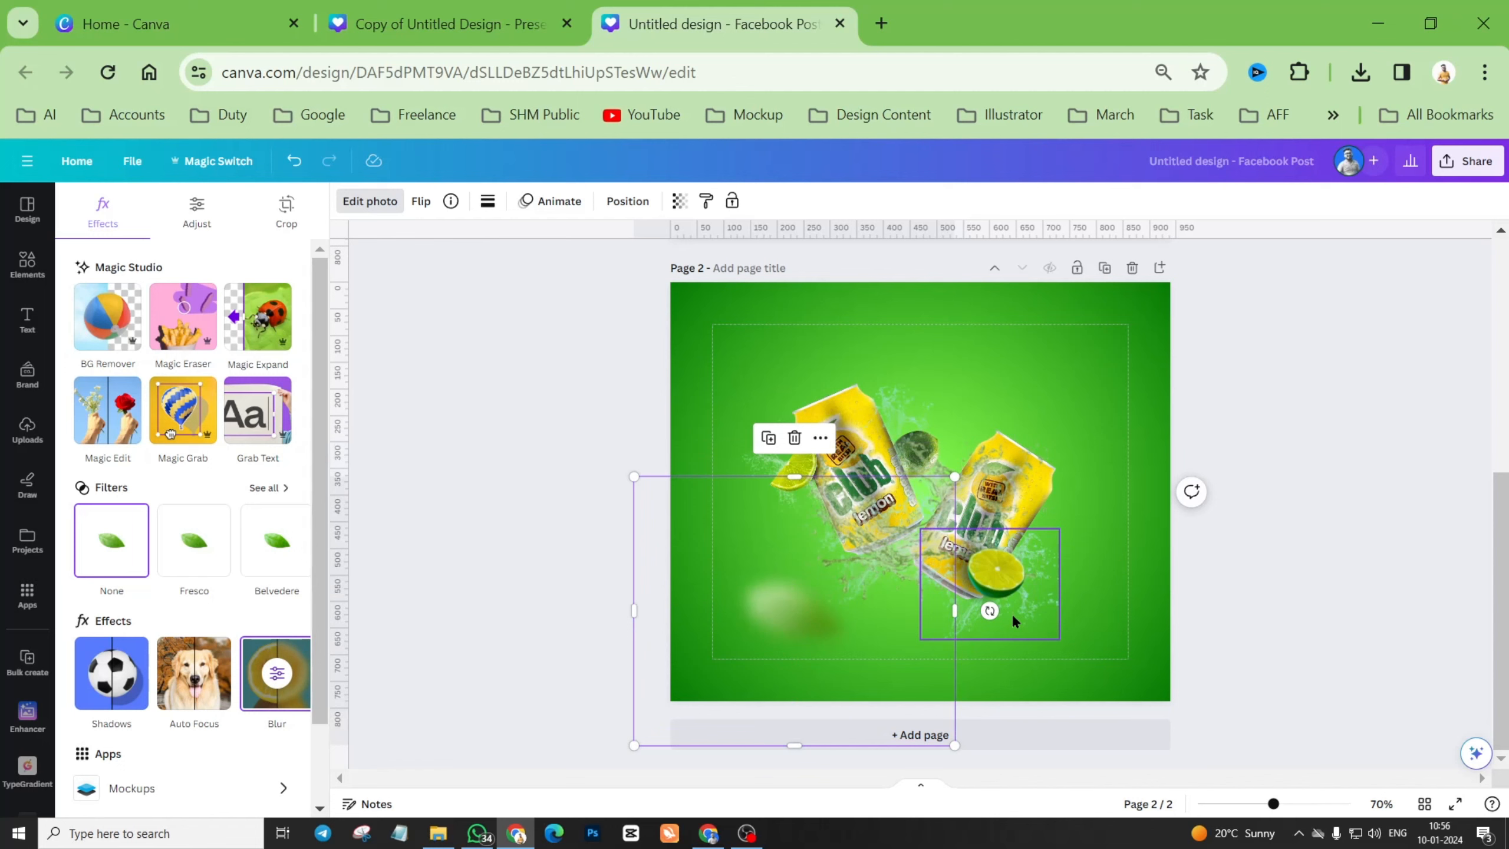
pyautogui.moveTo(981, 608); pyautogui.dragTo(995, 648)
pyautogui.hotkey('ctrl', 'z')
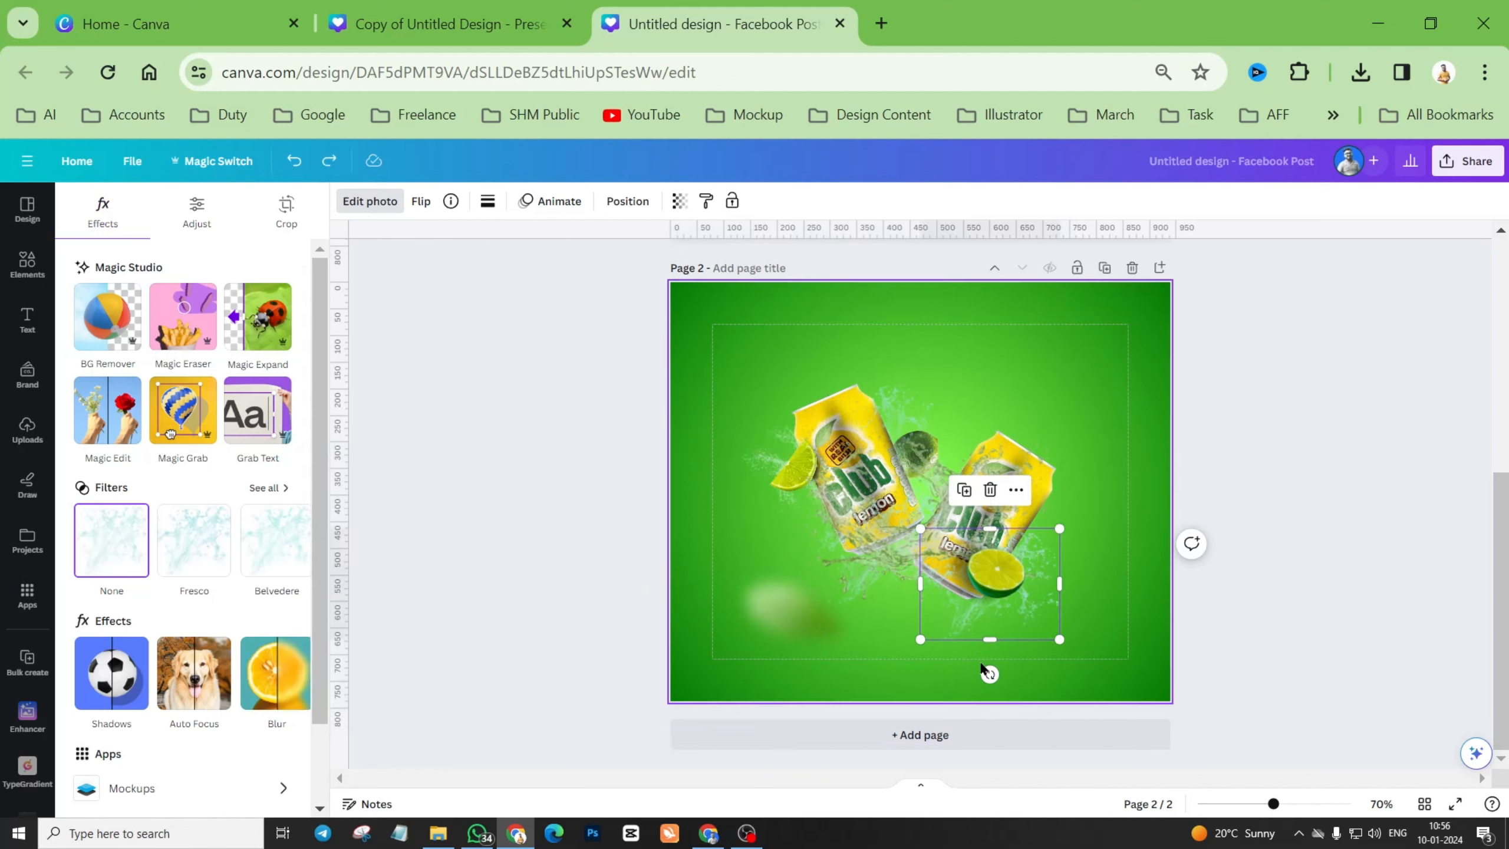
# Rotate the blurred leaf below the left can clockwise, and place a differently rotated duplicate on the green background above the right can.
pyautogui.click(804, 618)
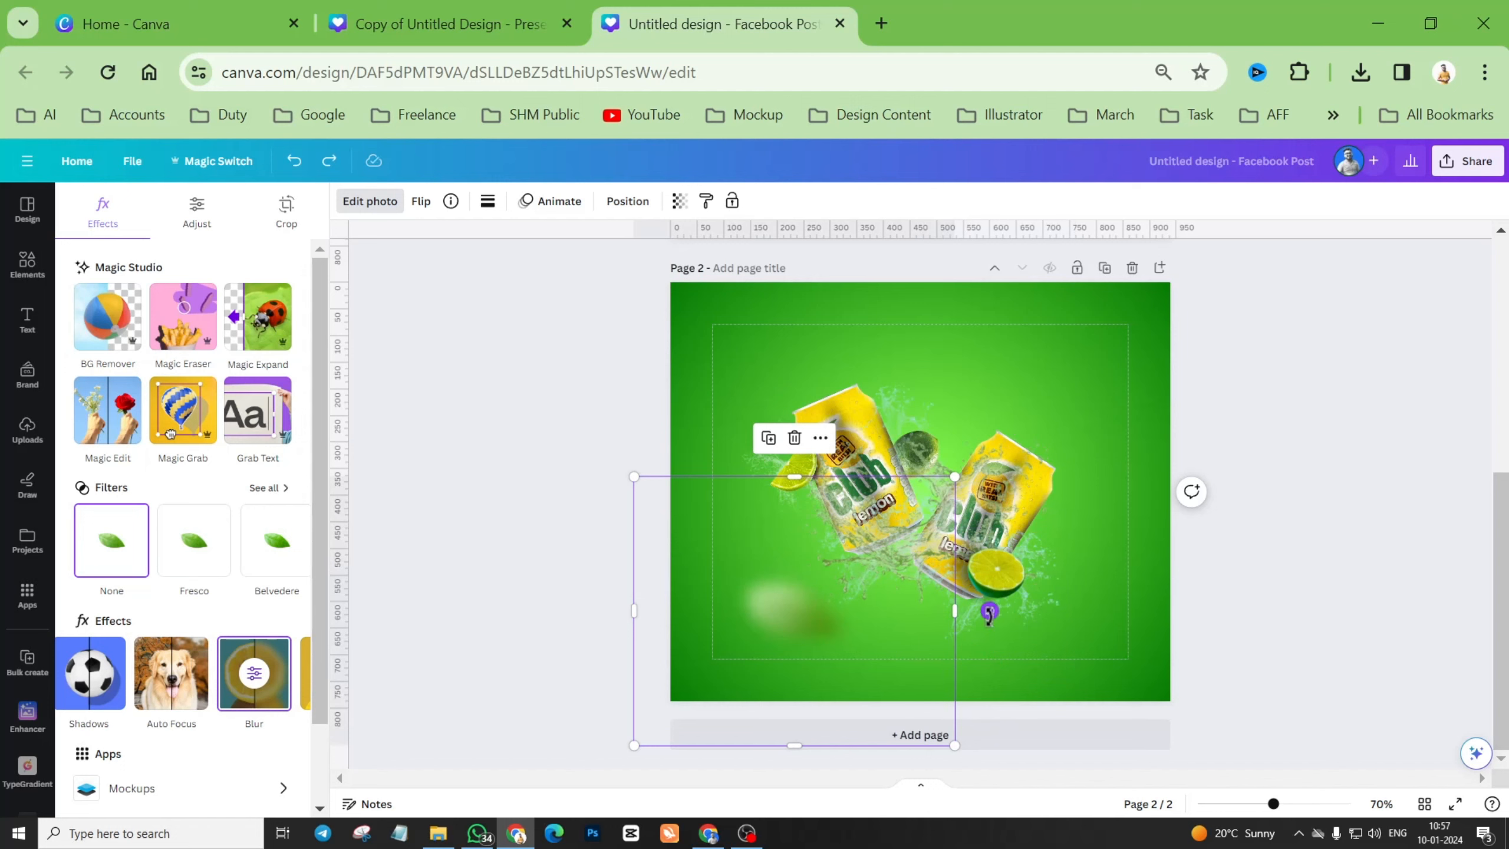
pyautogui.moveTo(989, 613); pyautogui.dragTo(981, 666)
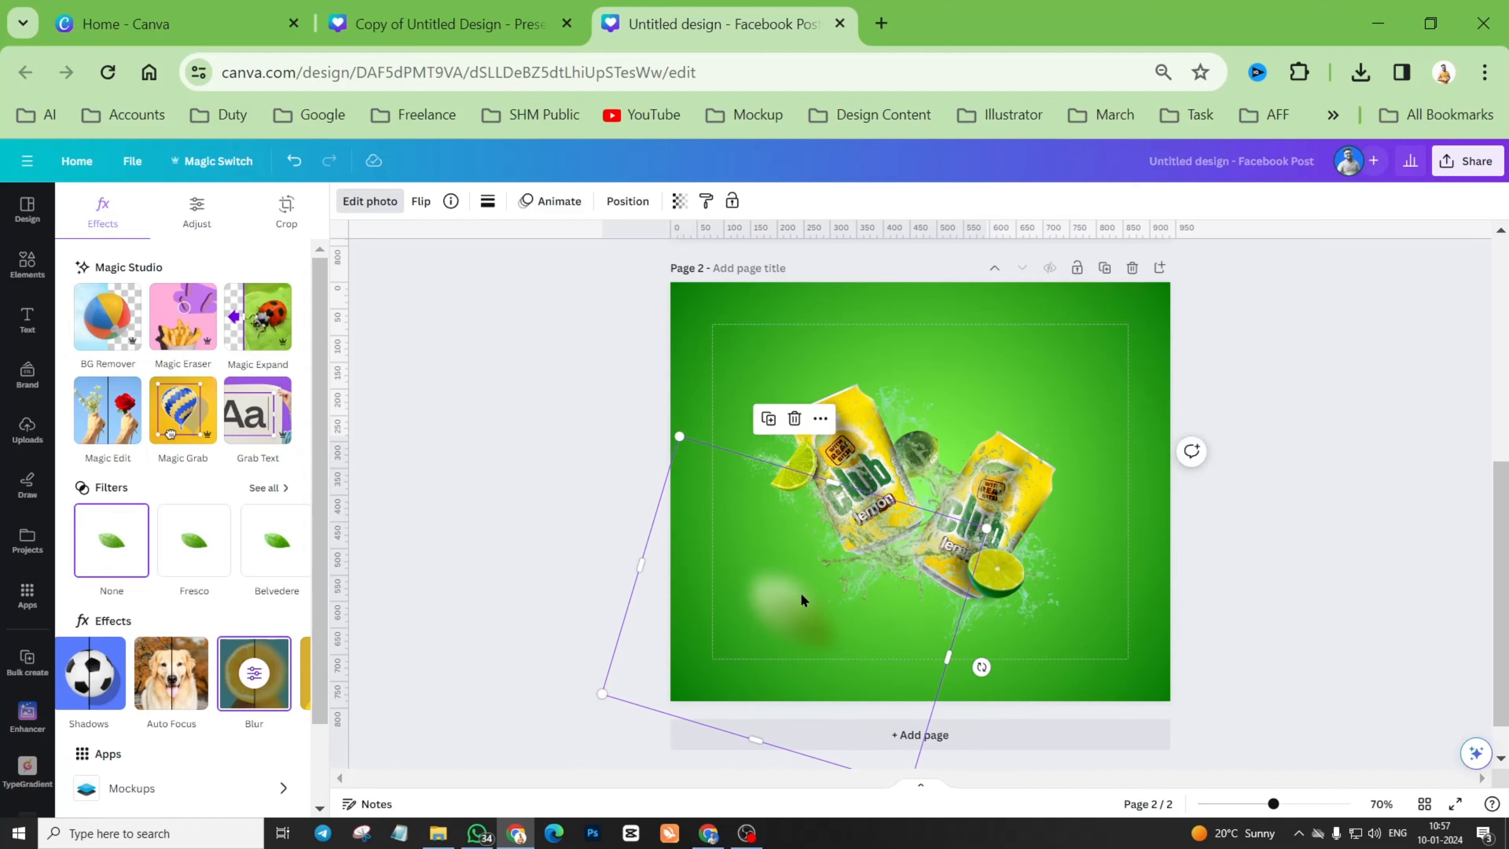
pyautogui.hotkey('ctrl', 'd')
pyautogui.moveTo(802, 604); pyautogui.dragTo(1048, 356)
pyautogui.moveTo(1229, 421); pyautogui.dragTo(769, 568)
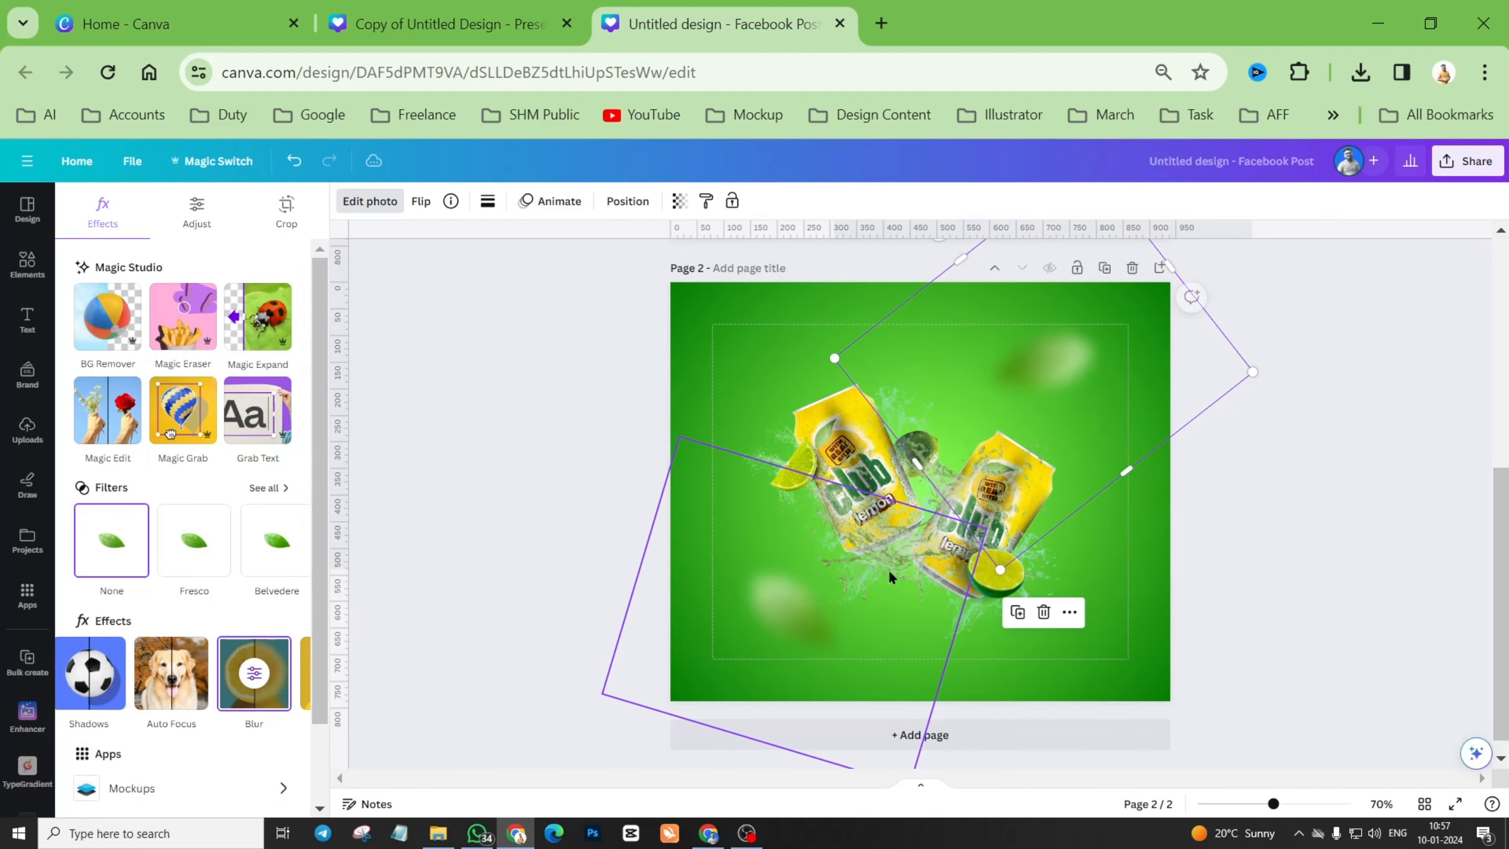
# Lower the blur intensity of the leaf copy above the right can so its outline is sharper.
pyautogui.click(371, 202)
pyautogui.click(370, 202)
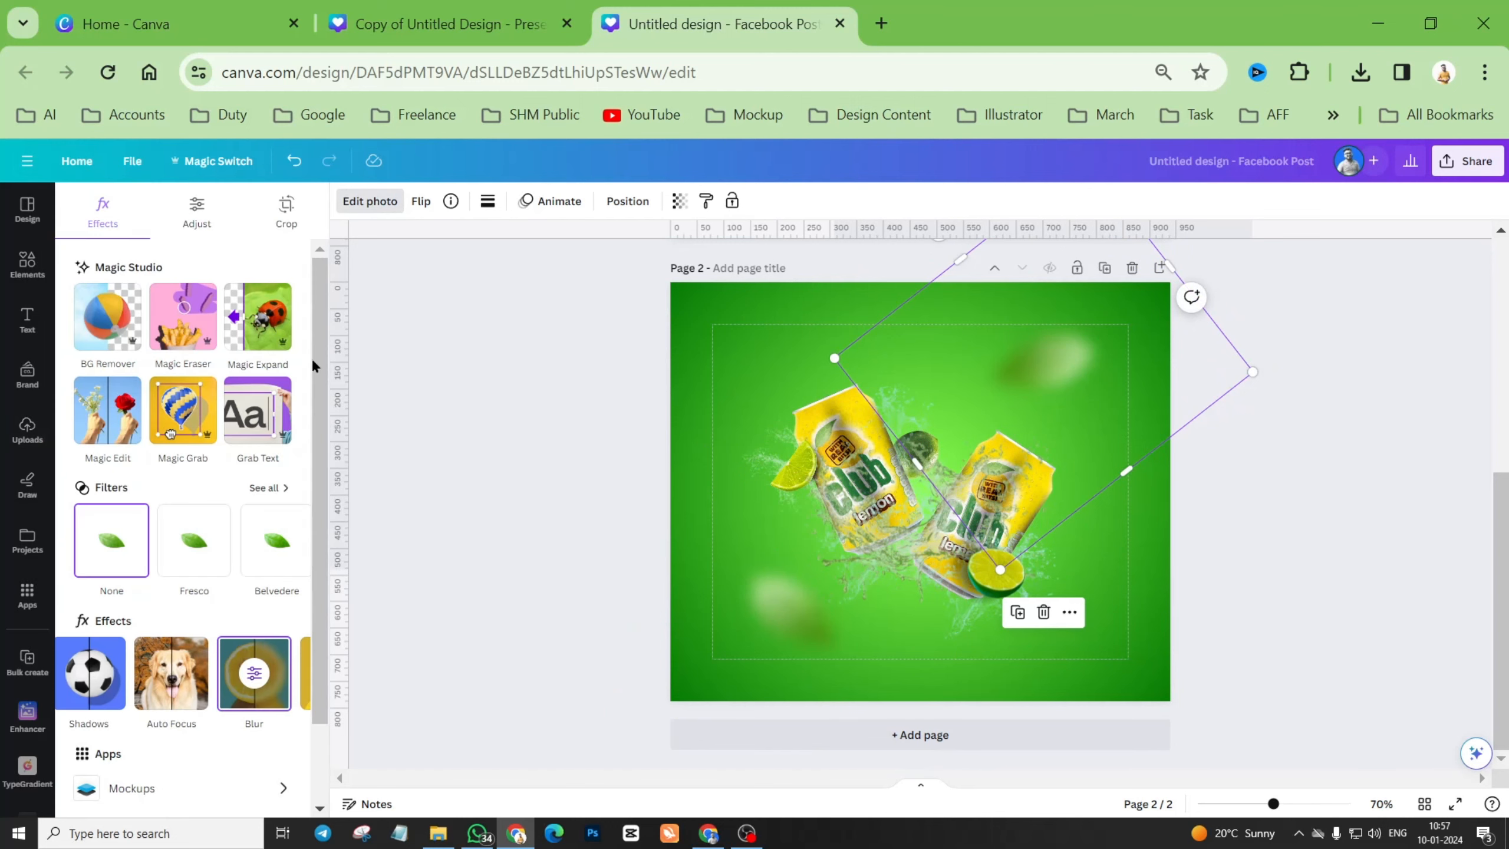
pyautogui.click(253, 673)
pyautogui.moveTo(277, 314); pyautogui.dragTo(209, 316)
pyautogui.click(70, 206)
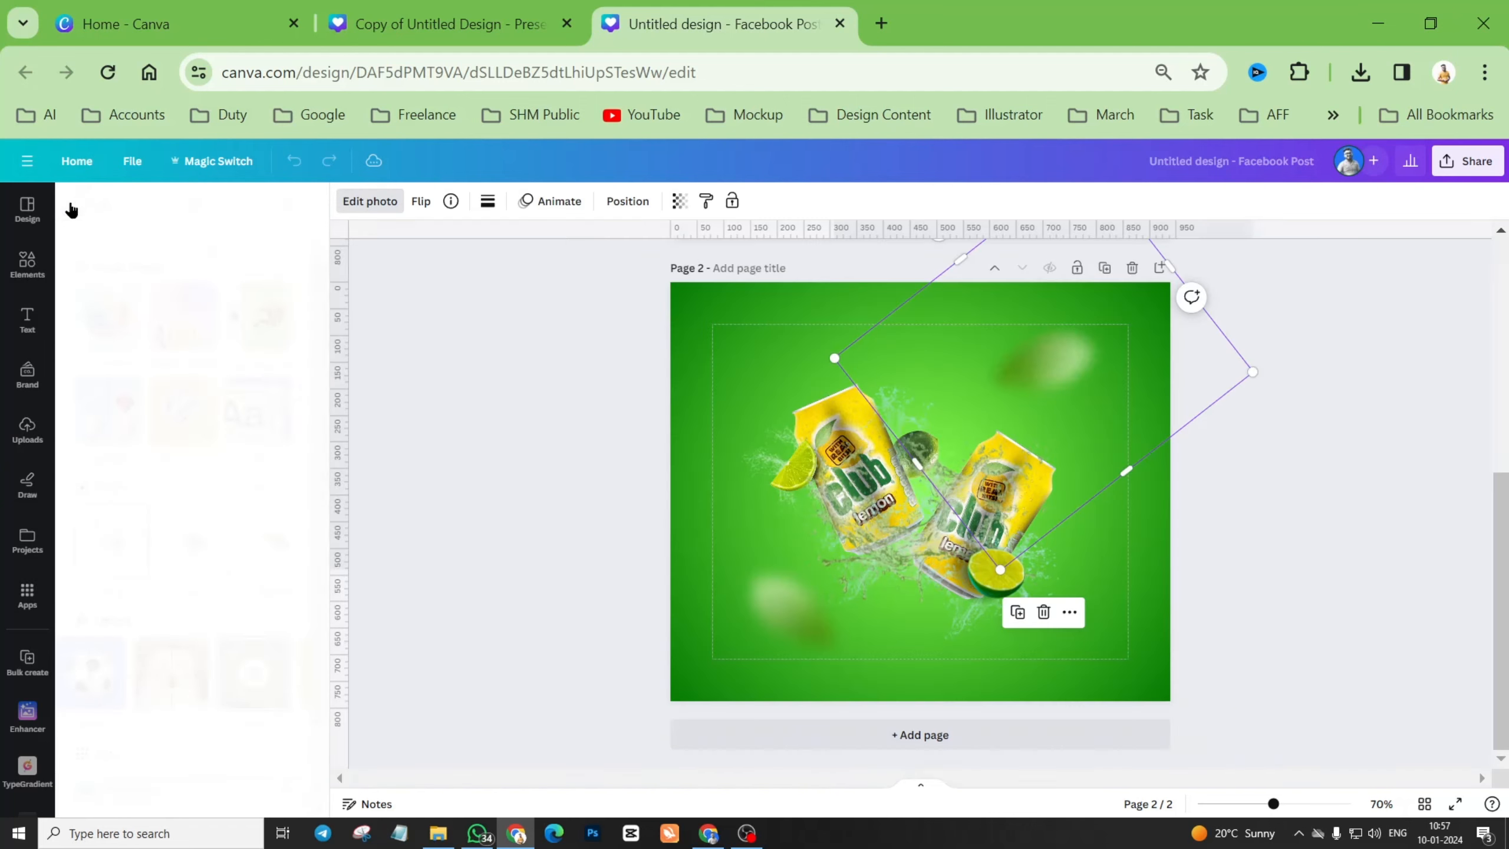
# Duplicate the upper leaf, shrink and rotate the copy, and tuck it beneath the lime half at the right can.
pyautogui.scroll(8, 1114, 543)
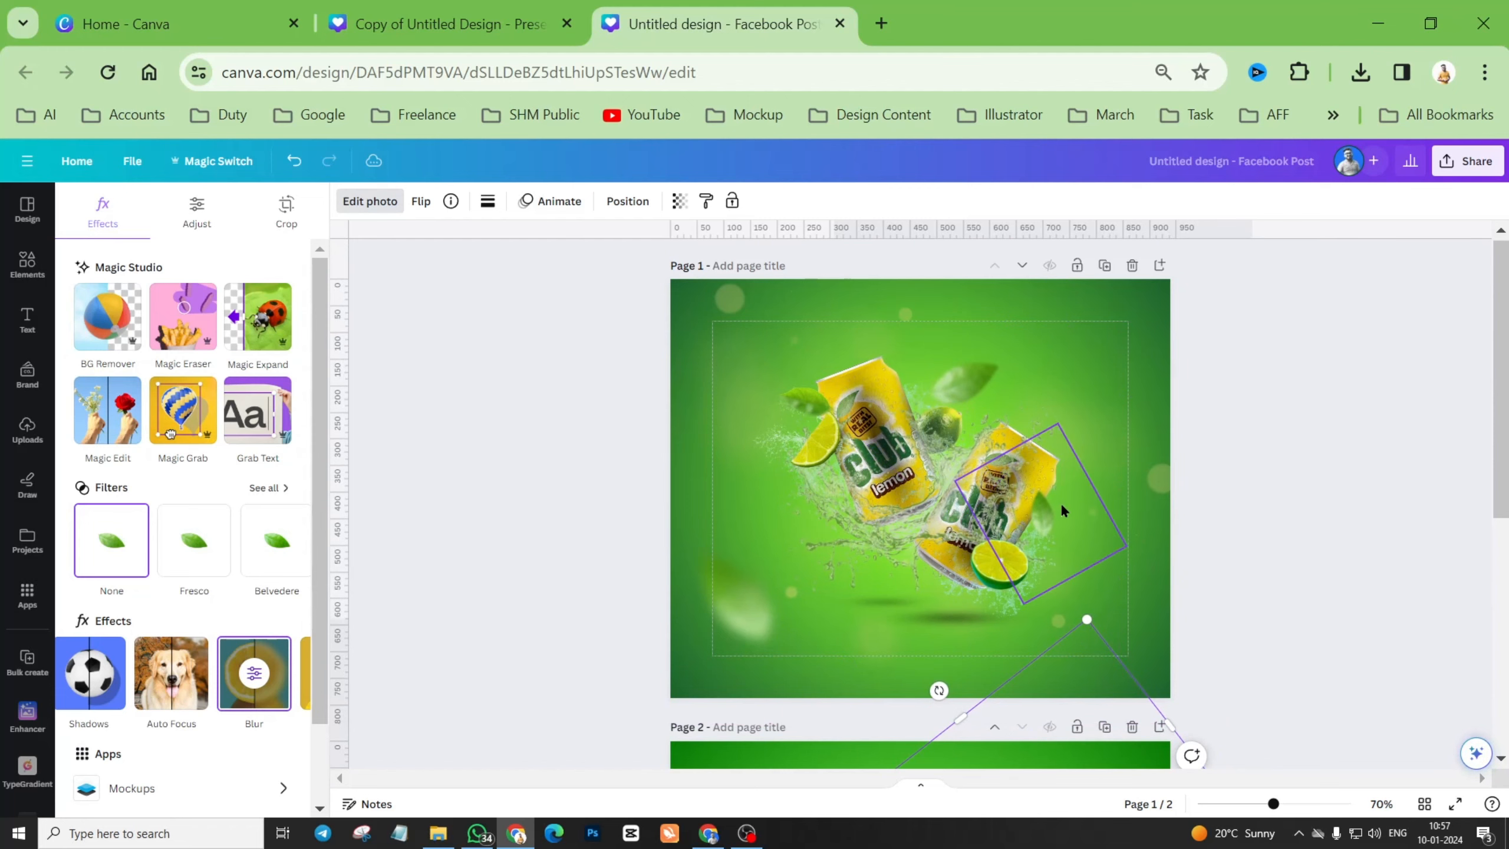
pyautogui.scroll(-7, 1051, 500)
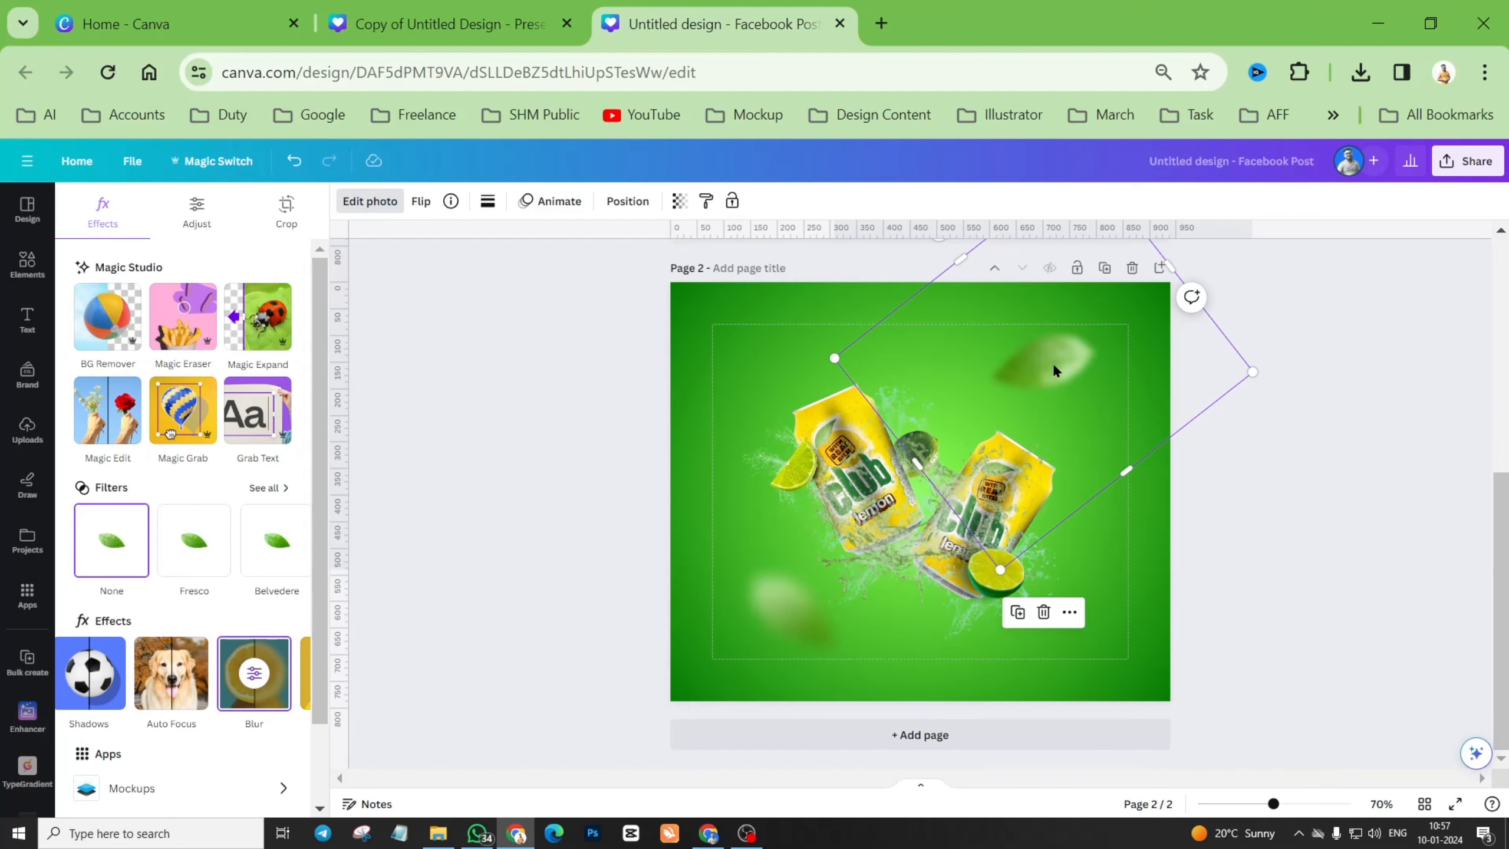
pyautogui.moveTo(1052, 368); pyautogui.dragTo(1024, 528)
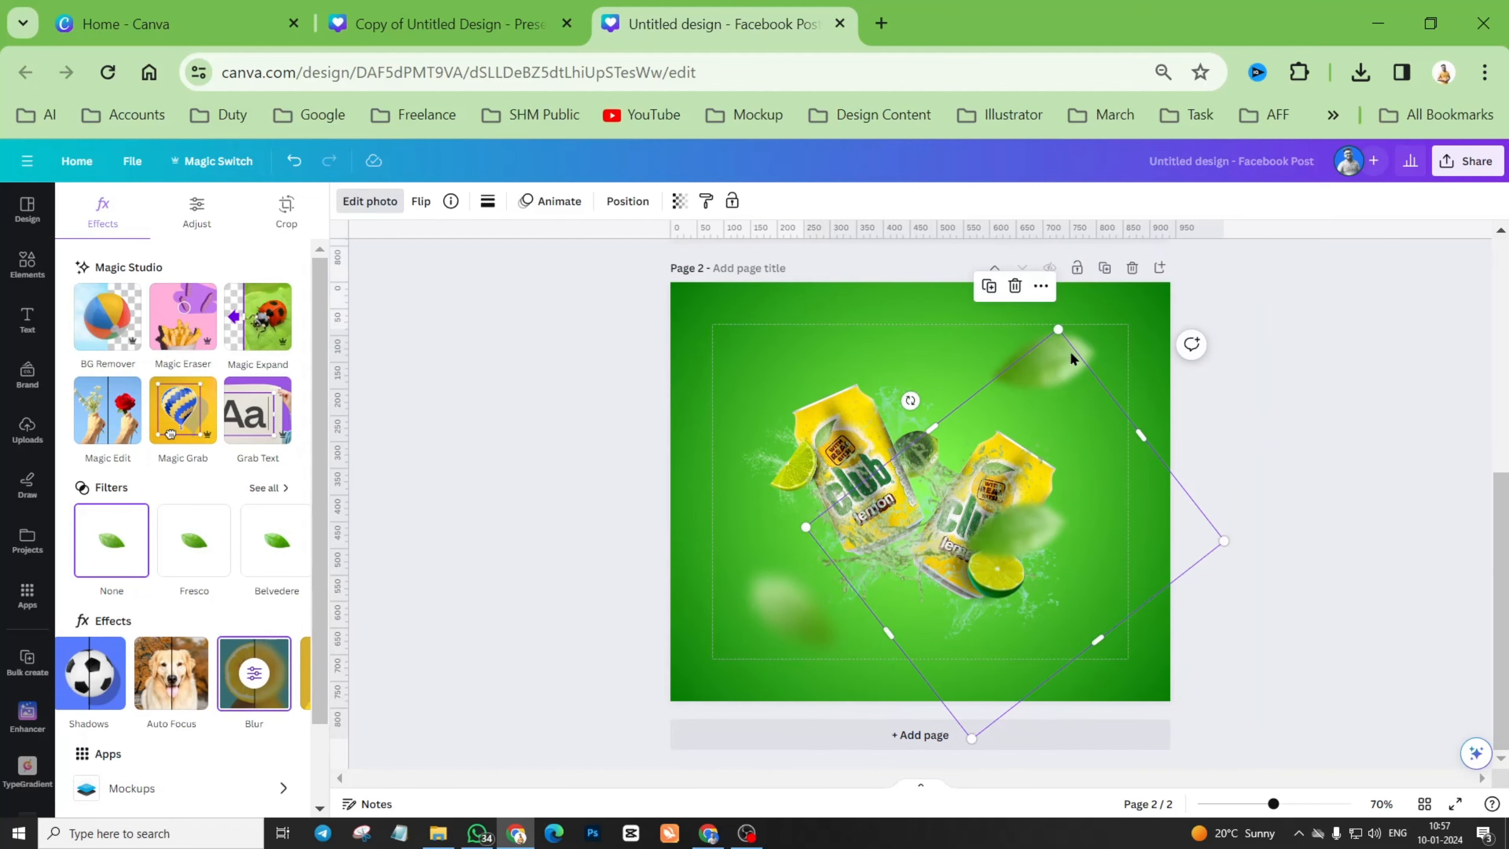
pyautogui.moveTo(1058, 329); pyautogui.dragTo(1079, 692)
# Place a slightly enlarged copy of the small leaf beside the left can above its lime slice, rotated so its frame is level.
pyautogui.moveTo(1003, 655); pyautogui.dragTo(795, 441)
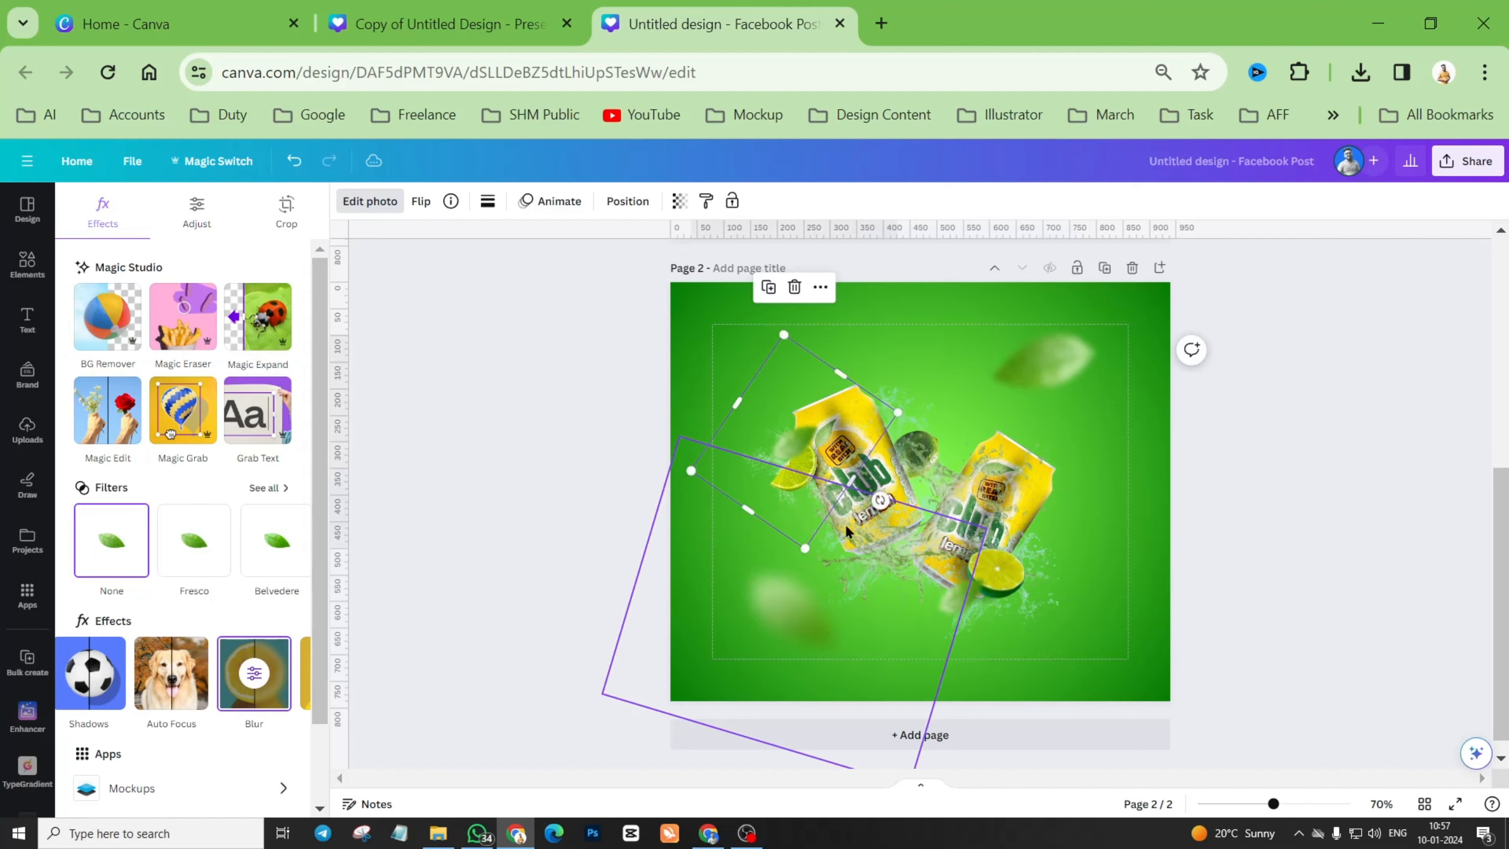
pyautogui.moveTo(891, 499); pyautogui.dragTo(797, 359)
pyautogui.moveTo(803, 442)
pyautogui.mouseDown()
pyautogui.moveTo(781, 422)
pyautogui.moveTo(789, 434)
pyautogui.mouseUp()
pyautogui.moveTo(859, 366); pyautogui.dragTo(907, 330)
pyautogui.moveTo(815, 418); pyautogui.dragTo(786, 432)
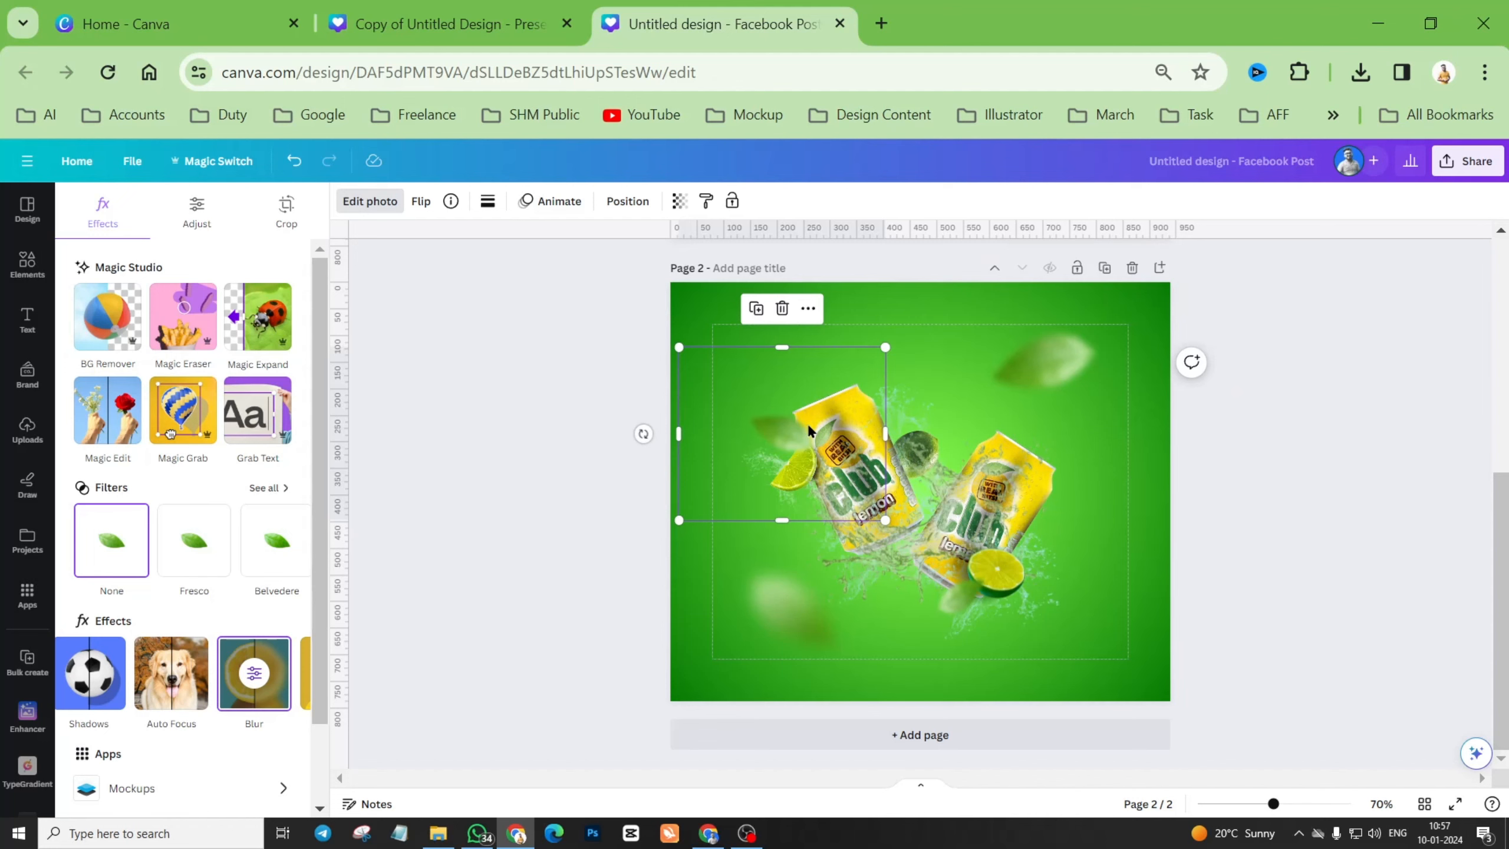
# Compare the leaf placement on page 2 with the reference design on page 1, including a full-screen preview of page 2.
pyautogui.scroll(5, 814, 433)
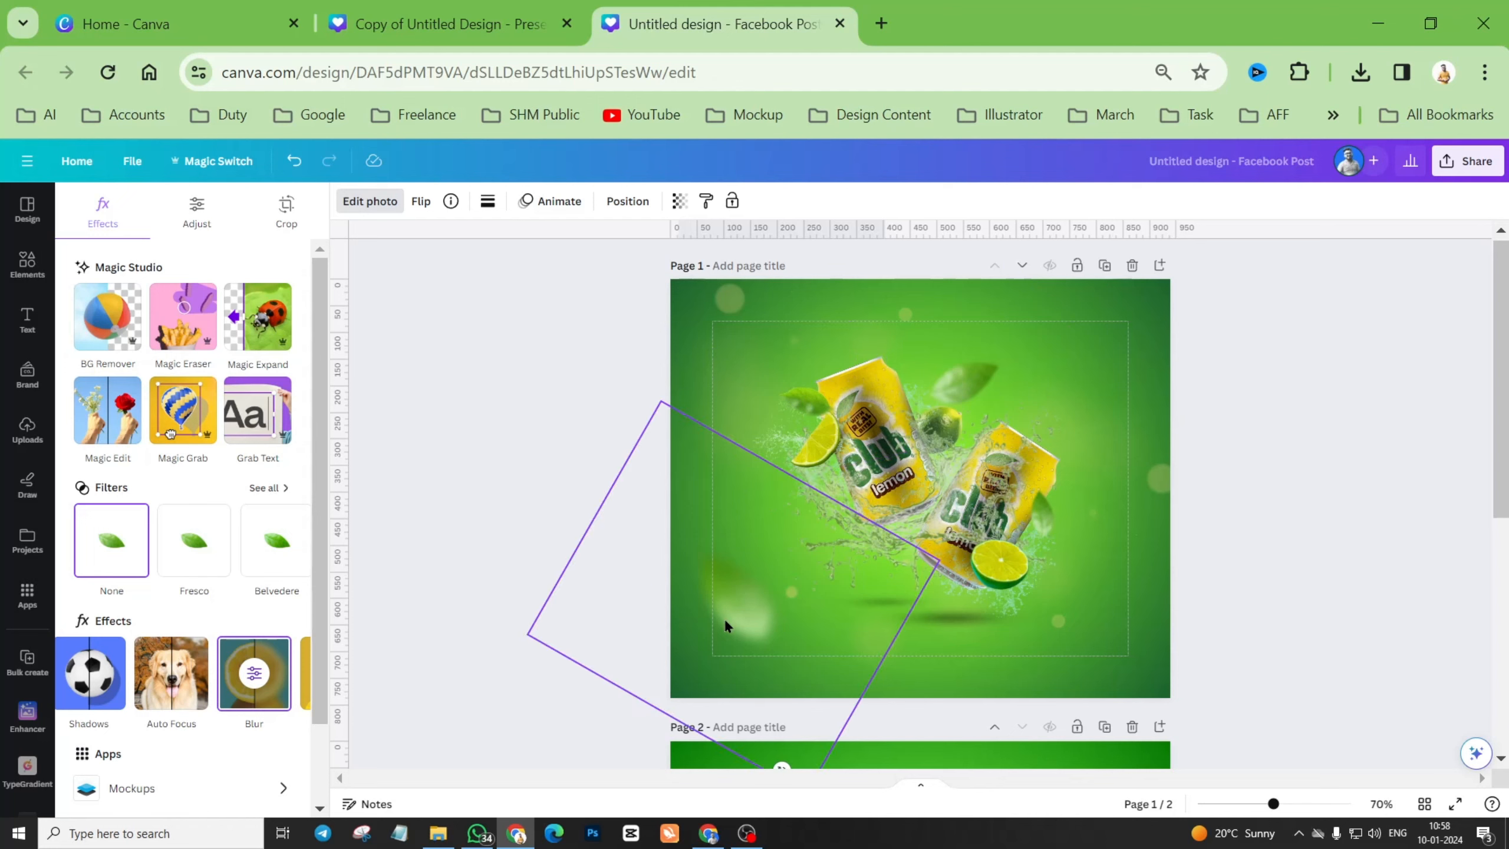
pyautogui.scroll(-5, 962, 556)
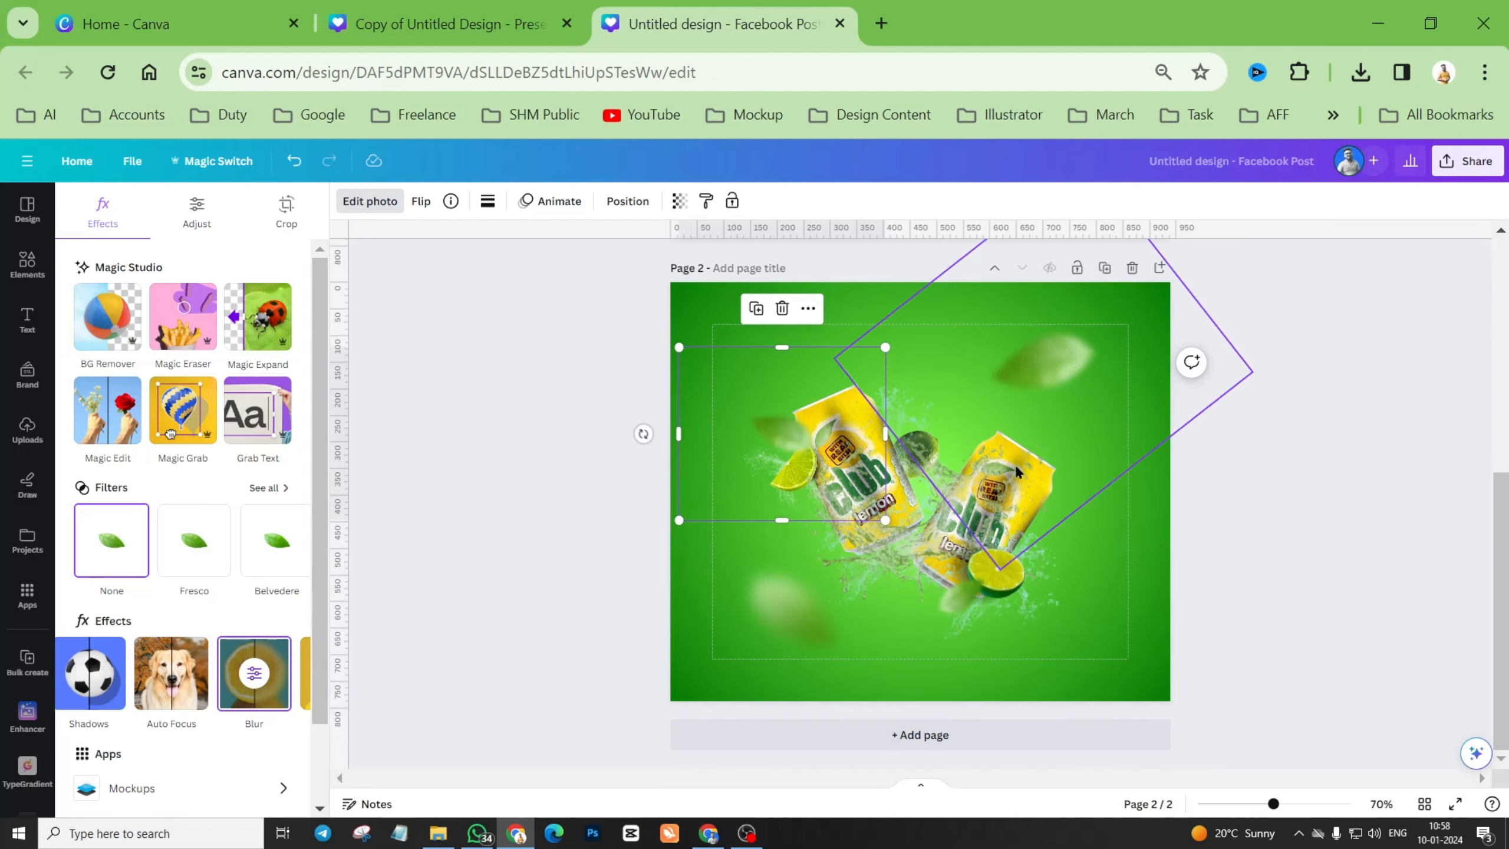
pyautogui.scroll(5, 978, 560)
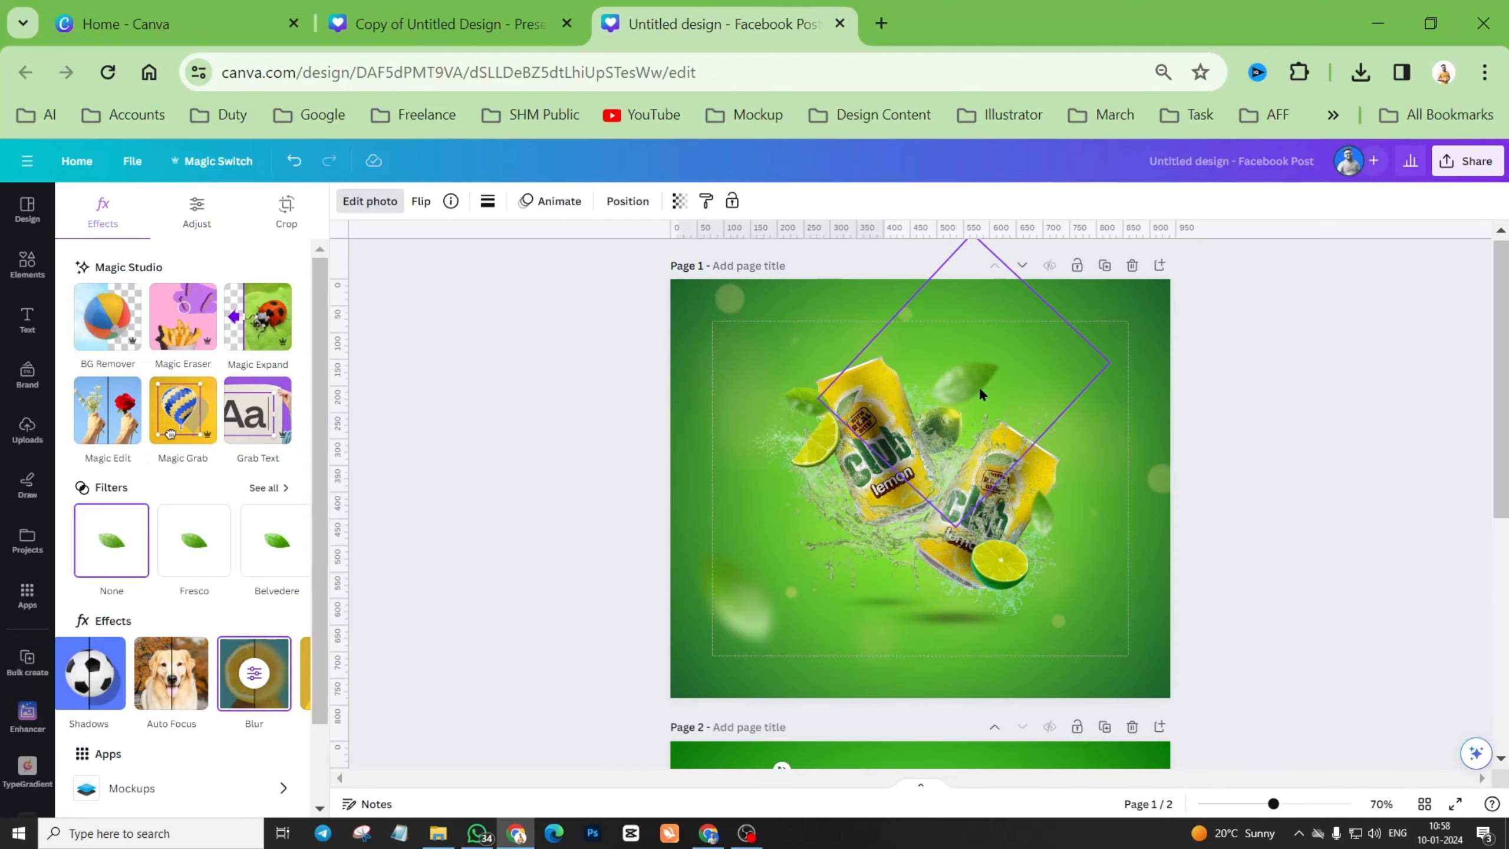
pyautogui.scroll(-5, 1034, 511)
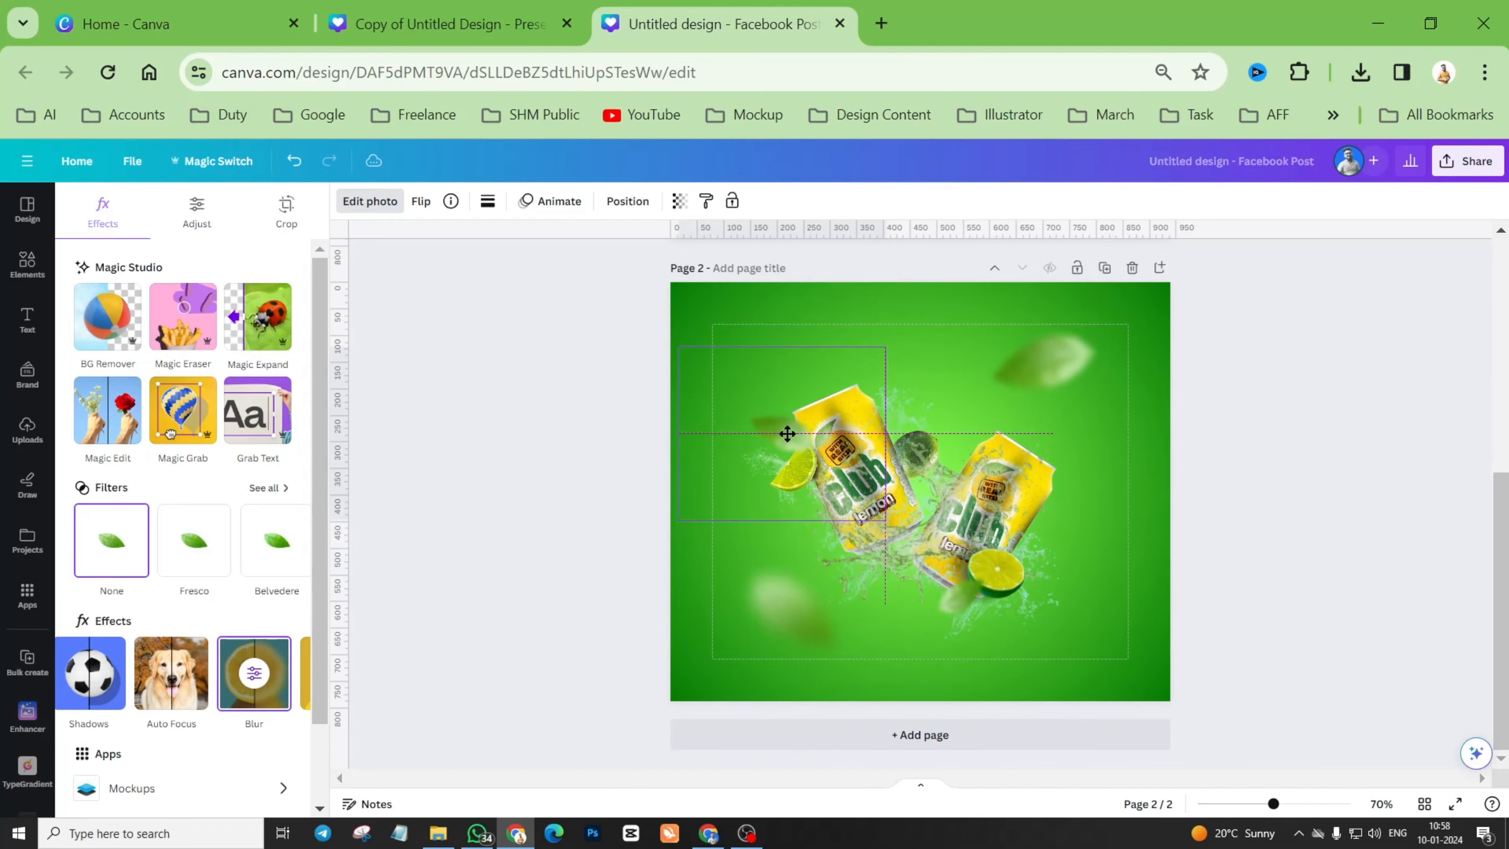
pyautogui.click(781, 437)
pyautogui.press('Escape')
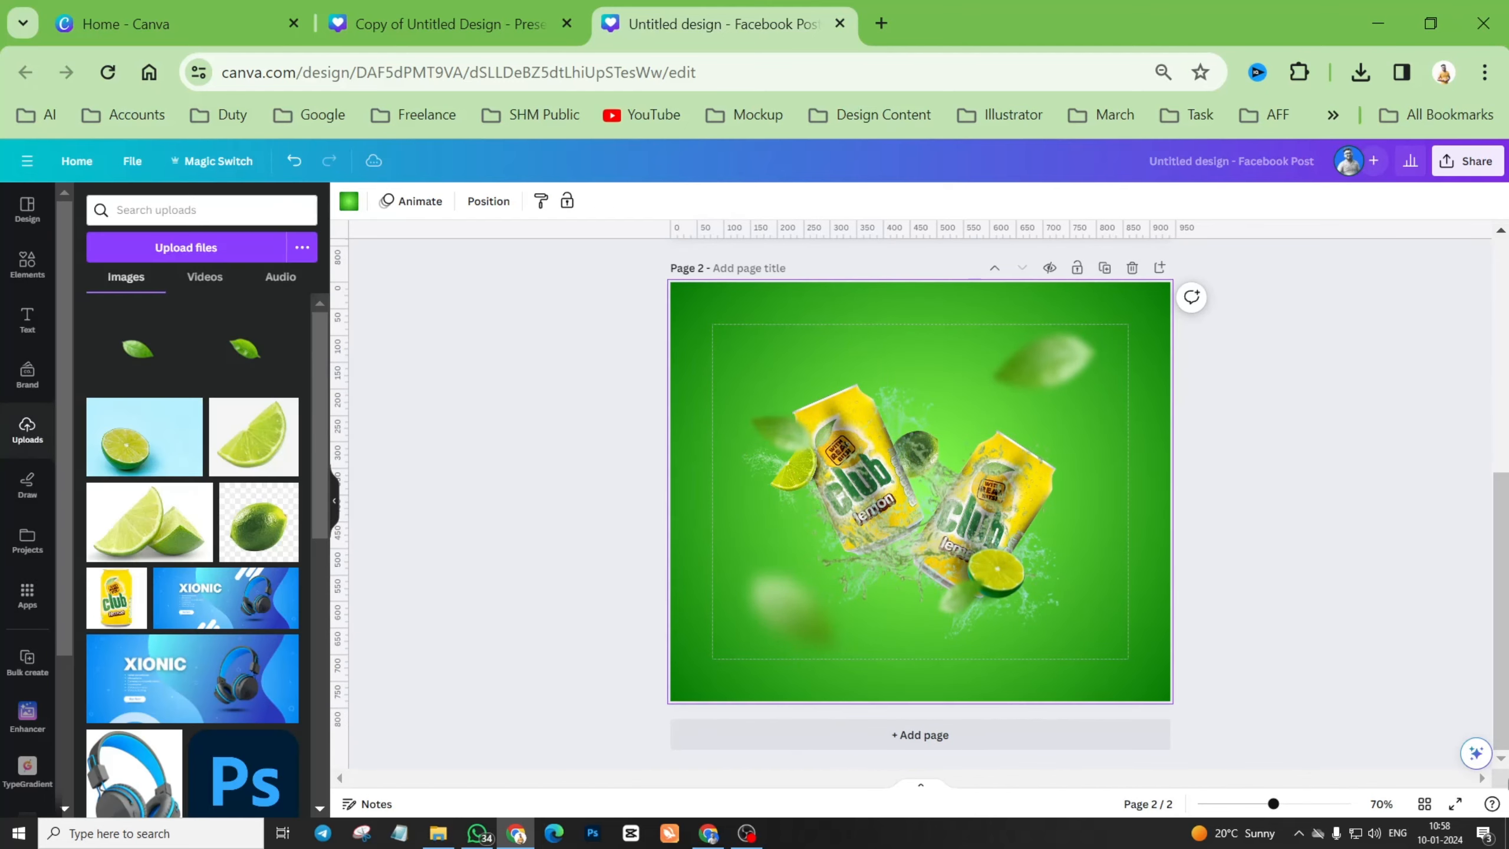
pyautogui.click(1455, 803)
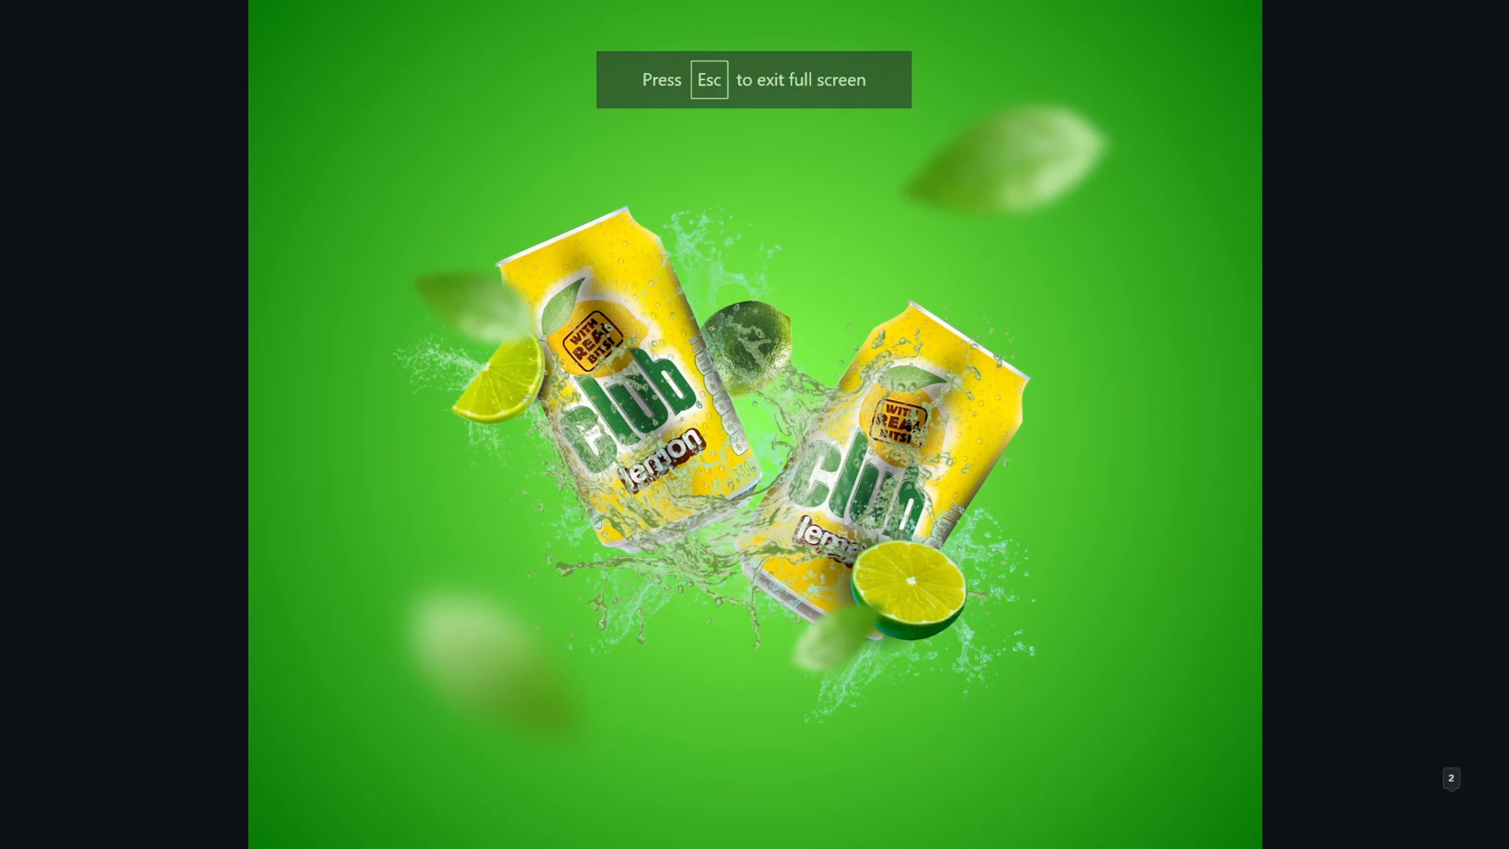
pyautogui.press('Escape')
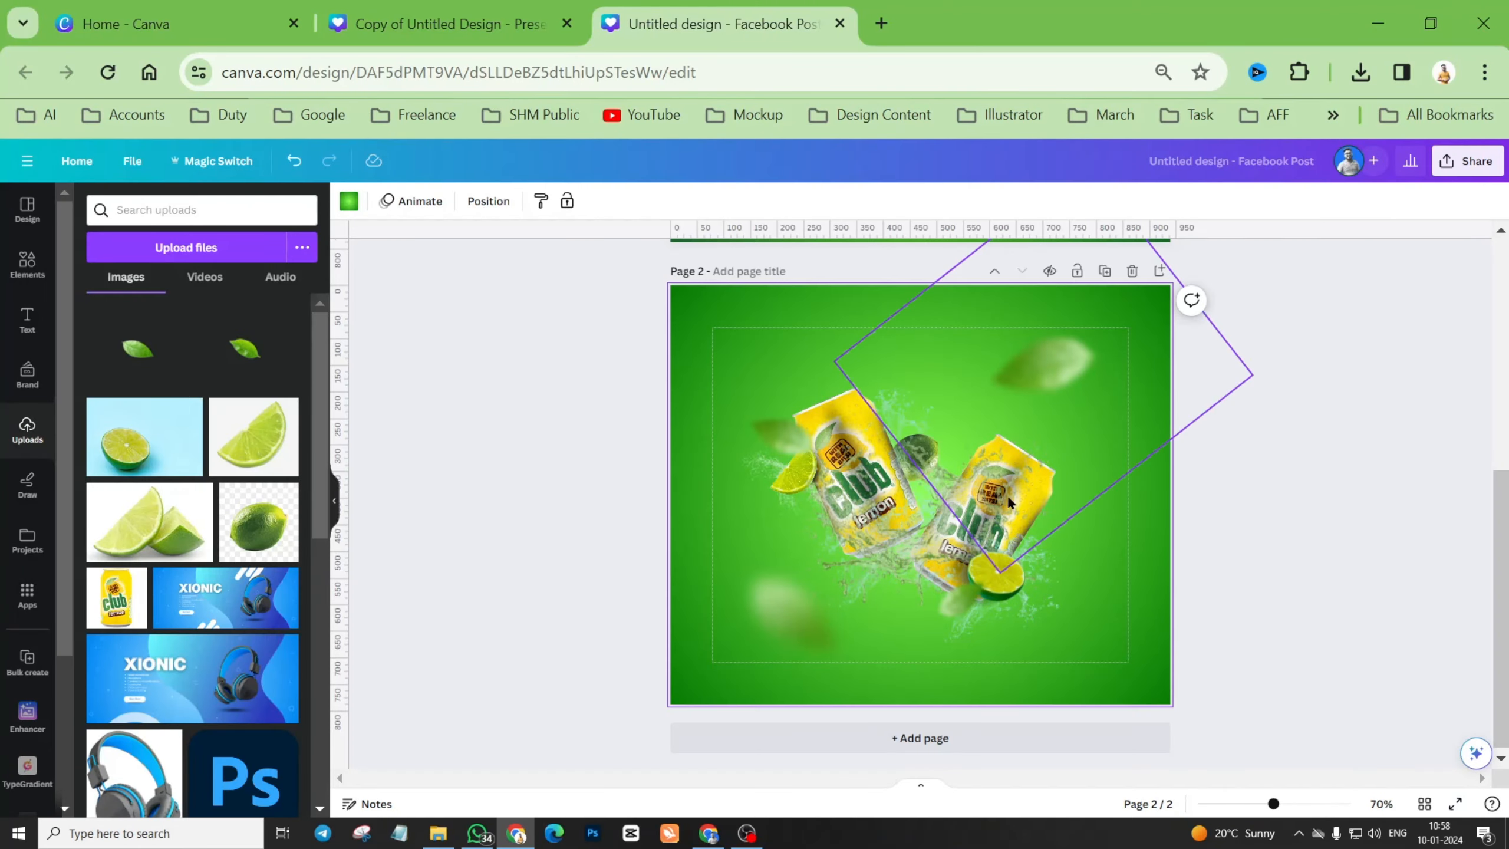
pyautogui.scroll(4, 858, 406)
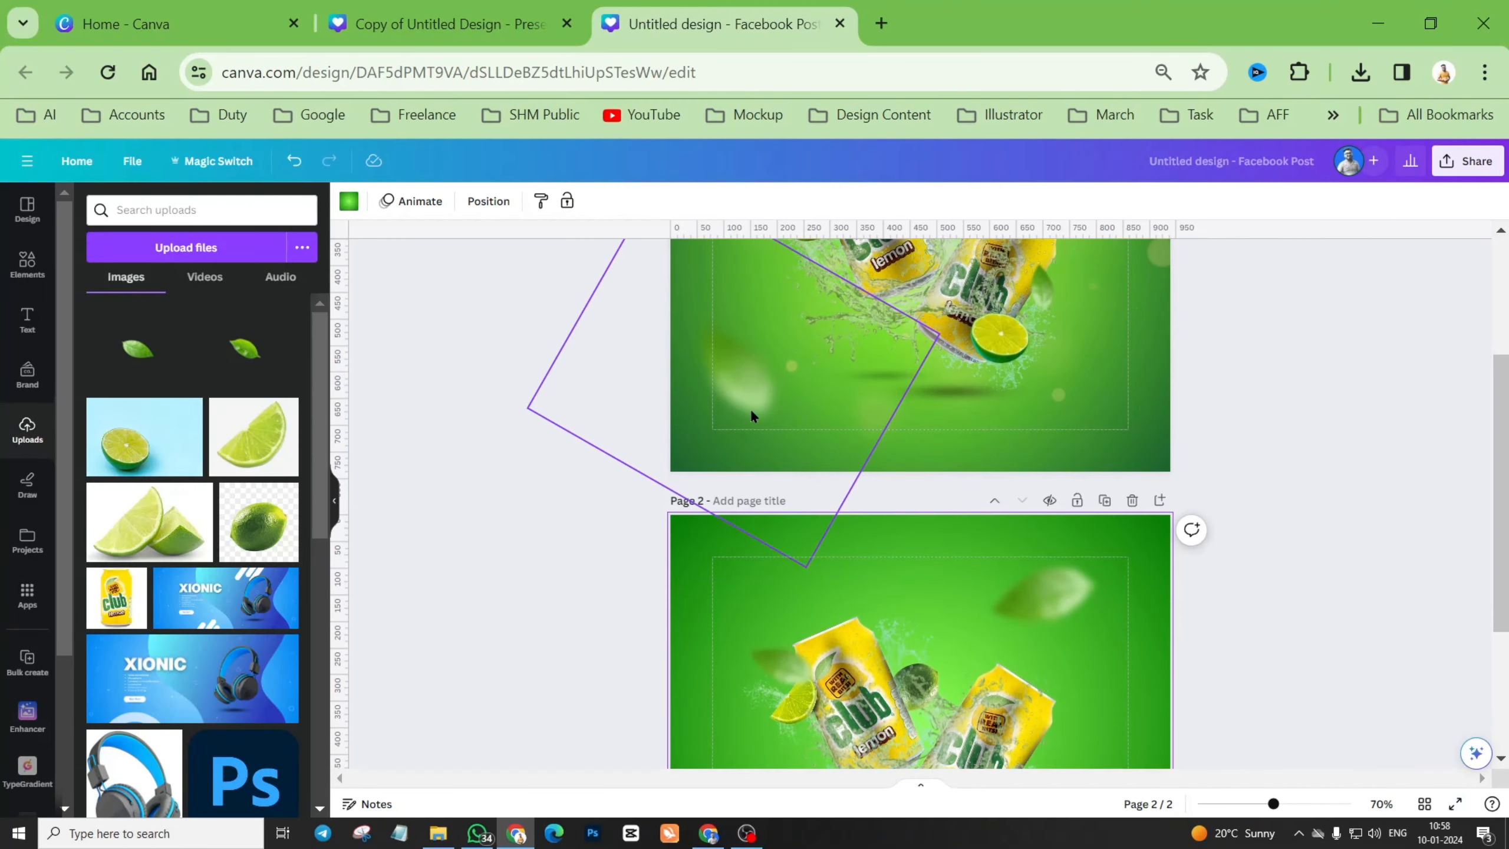
pyautogui.scroll(-4, 846, 549)
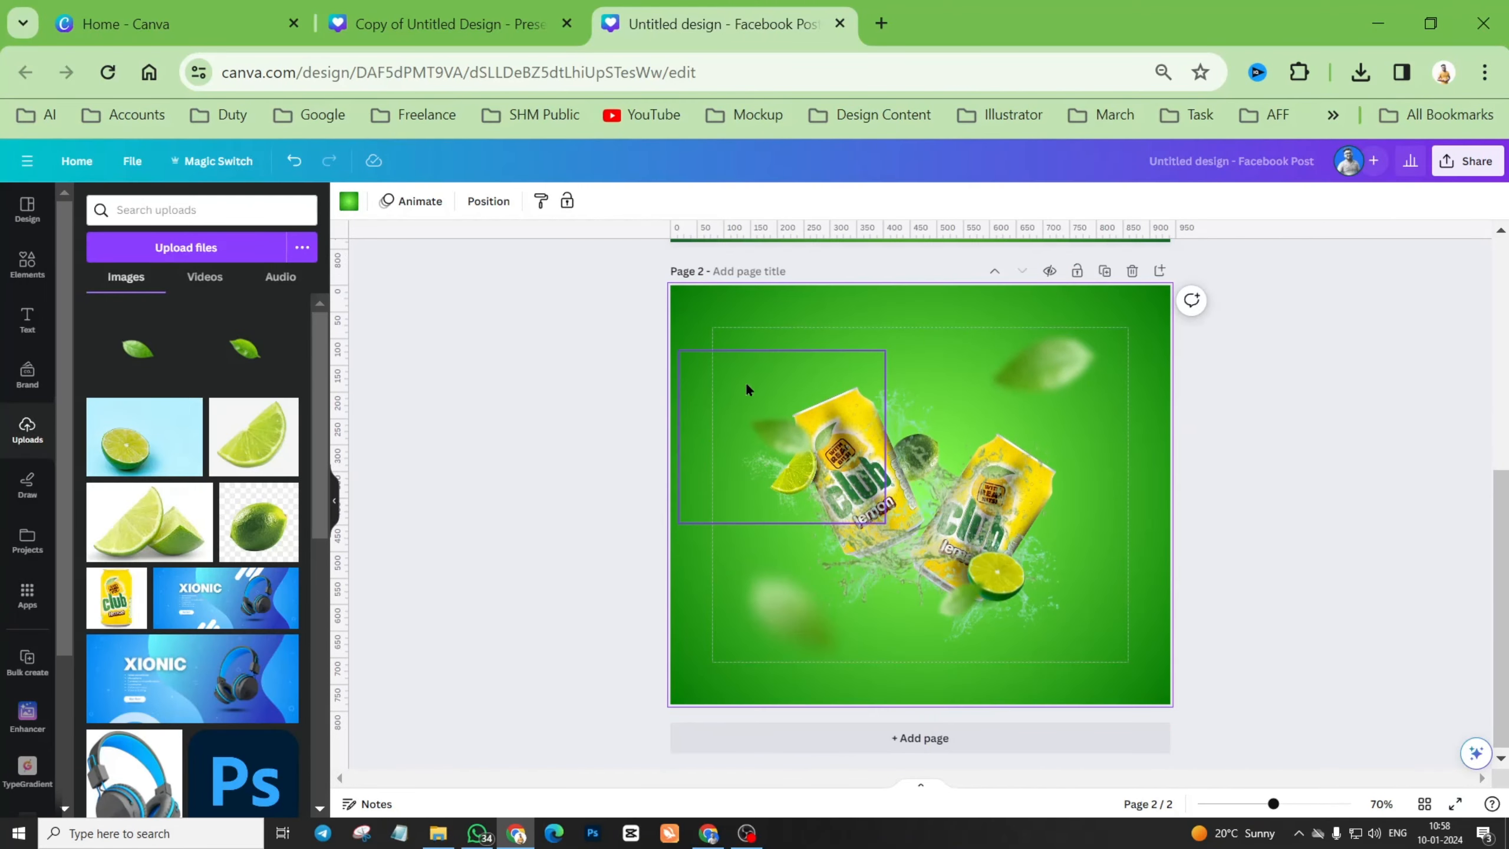
# Search the element graphics for "vignette" and insert the black square vignette with a clear centre on page 2.
pyautogui.click(27, 265)
pyautogui.click(237, 212)
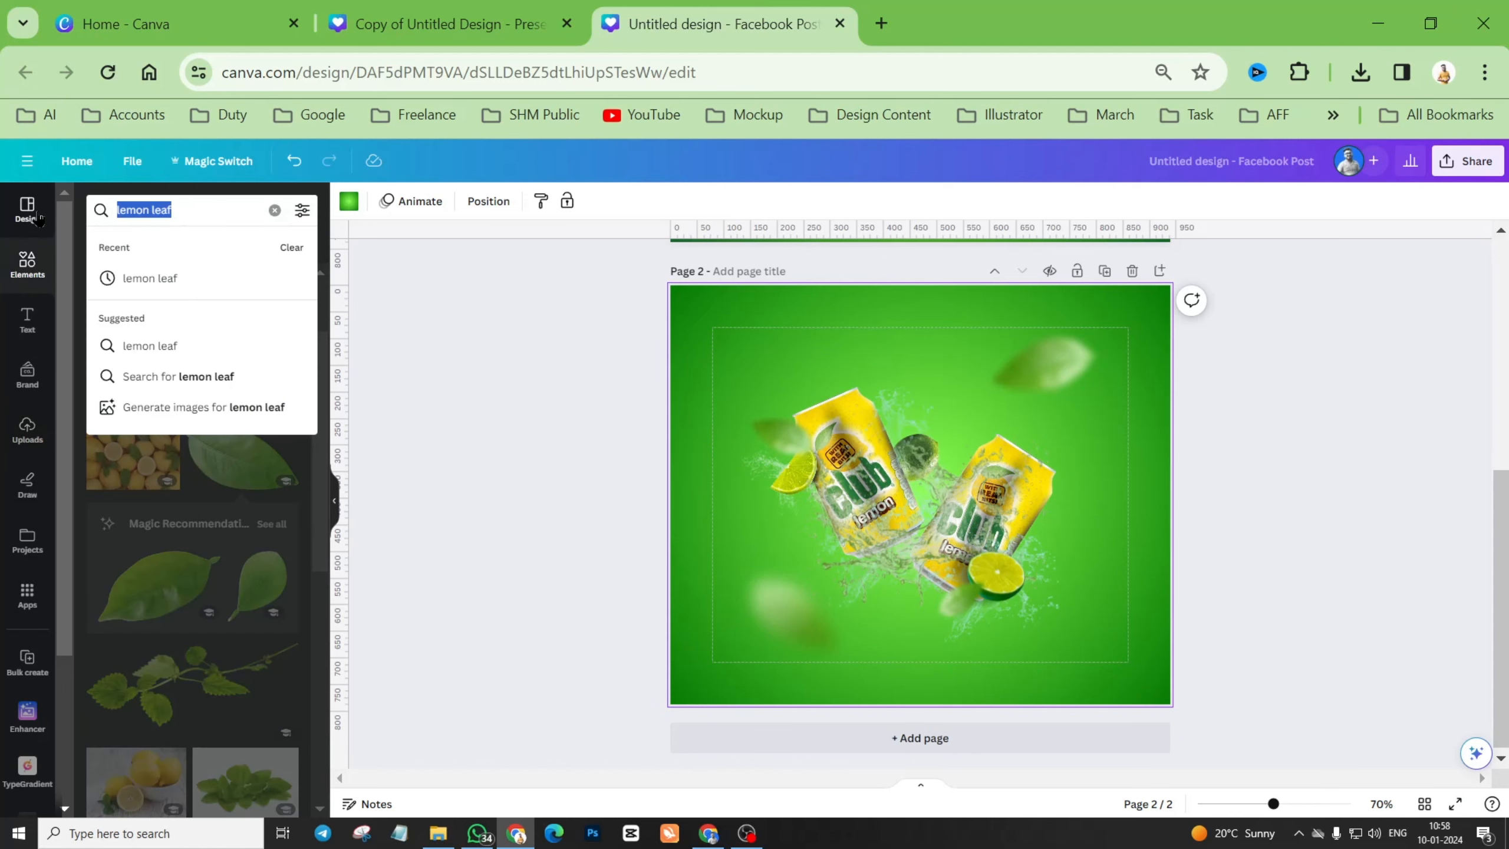
pyautogui.write('vig')
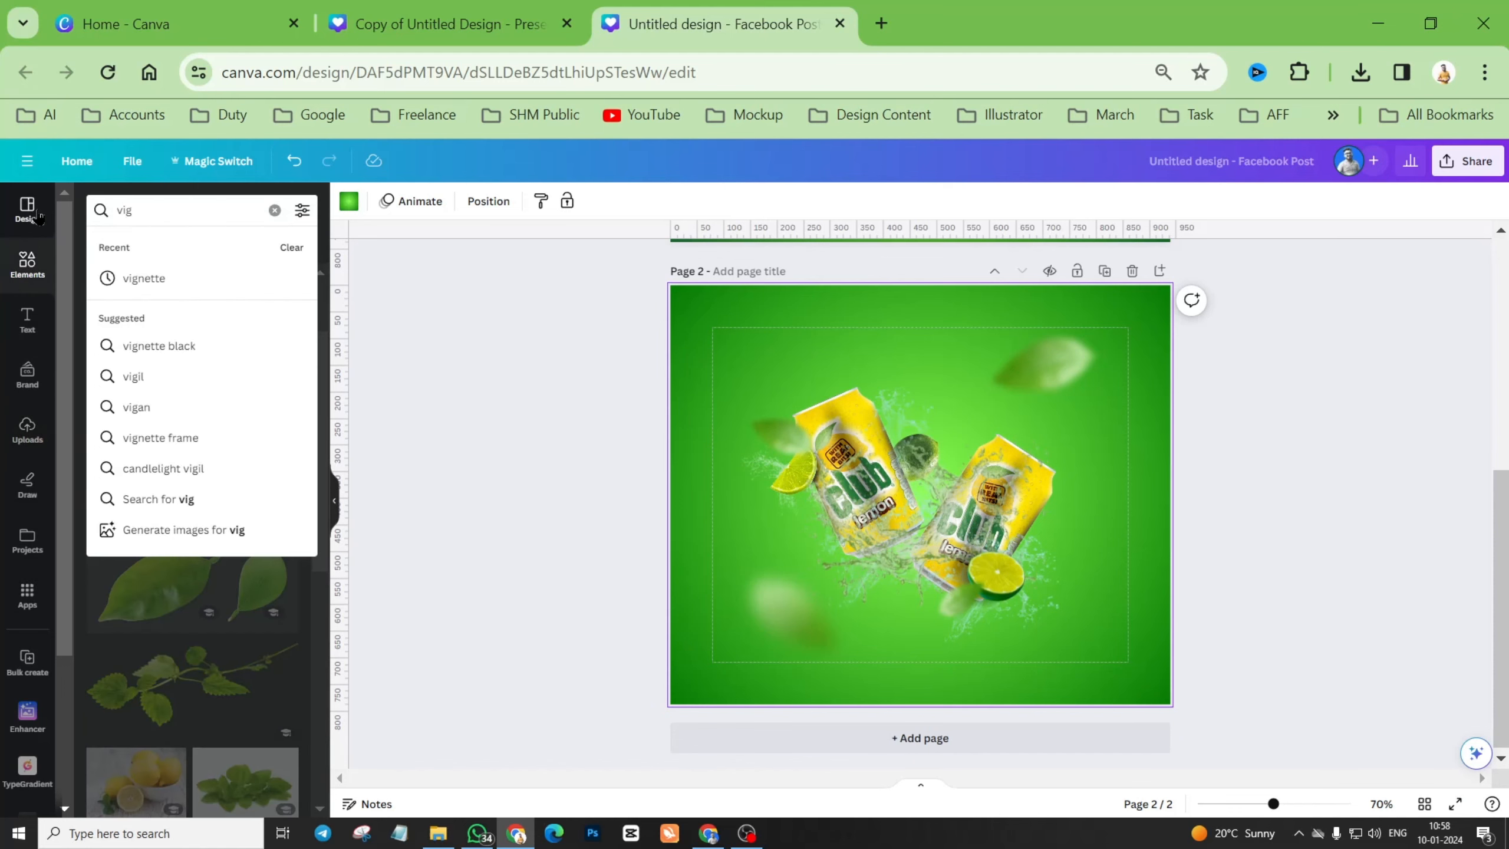
pyautogui.write('nette')
pyautogui.press('Return')
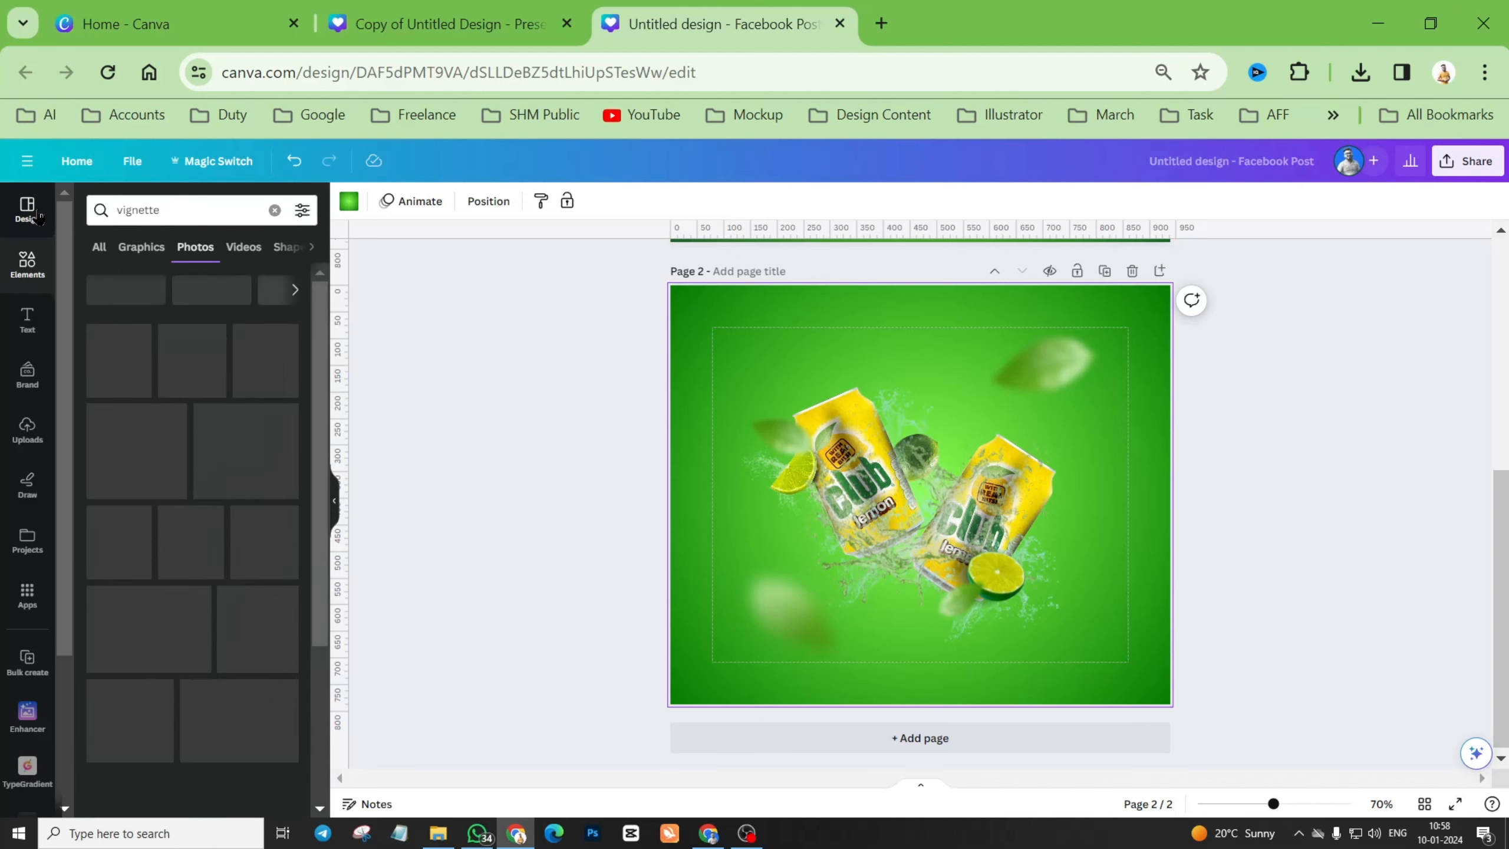
pyautogui.click(141, 246)
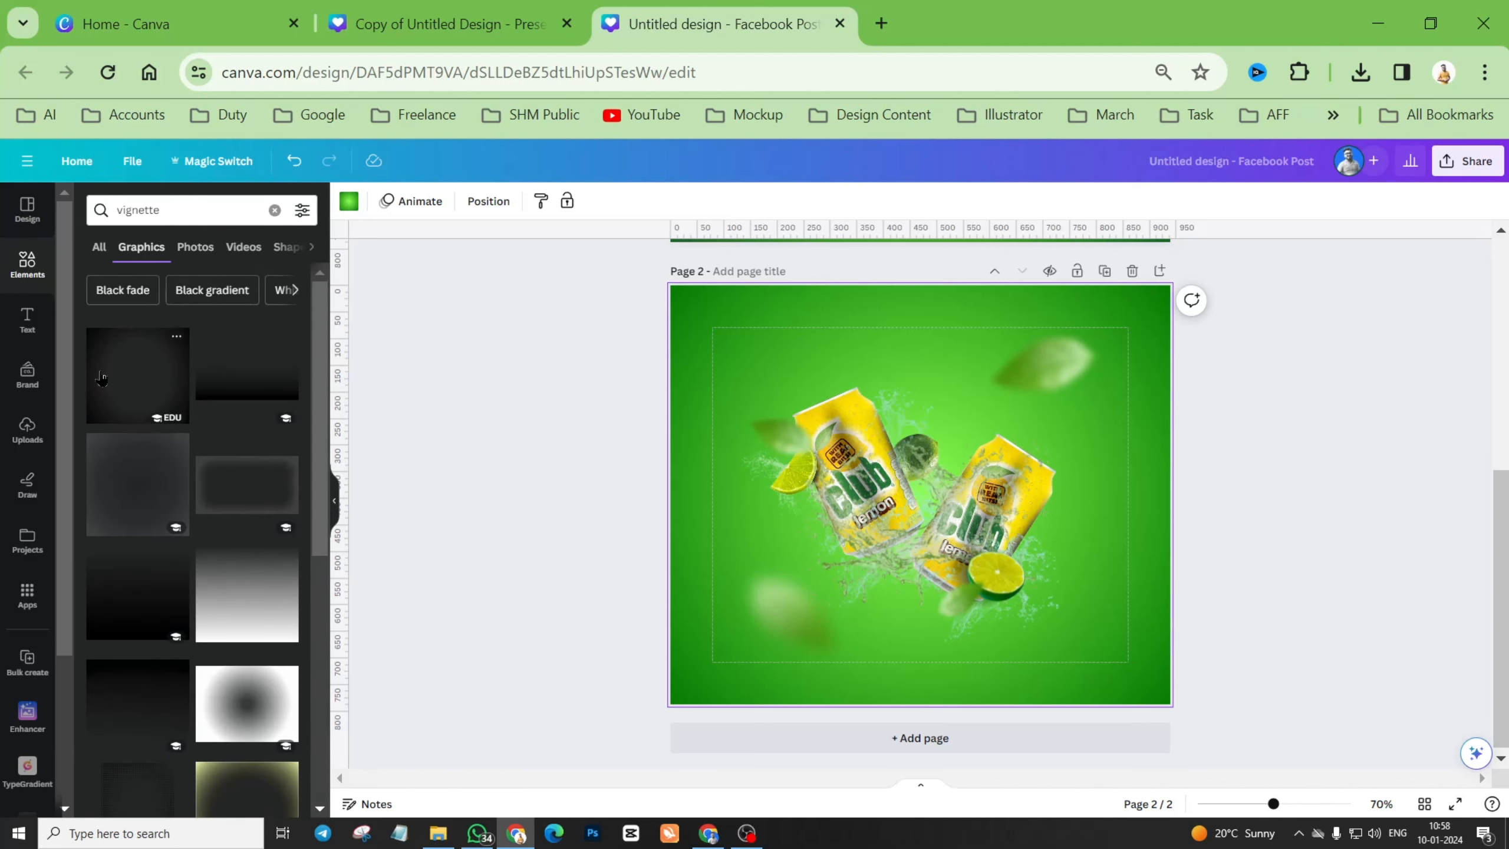
pyautogui.click(120, 373)
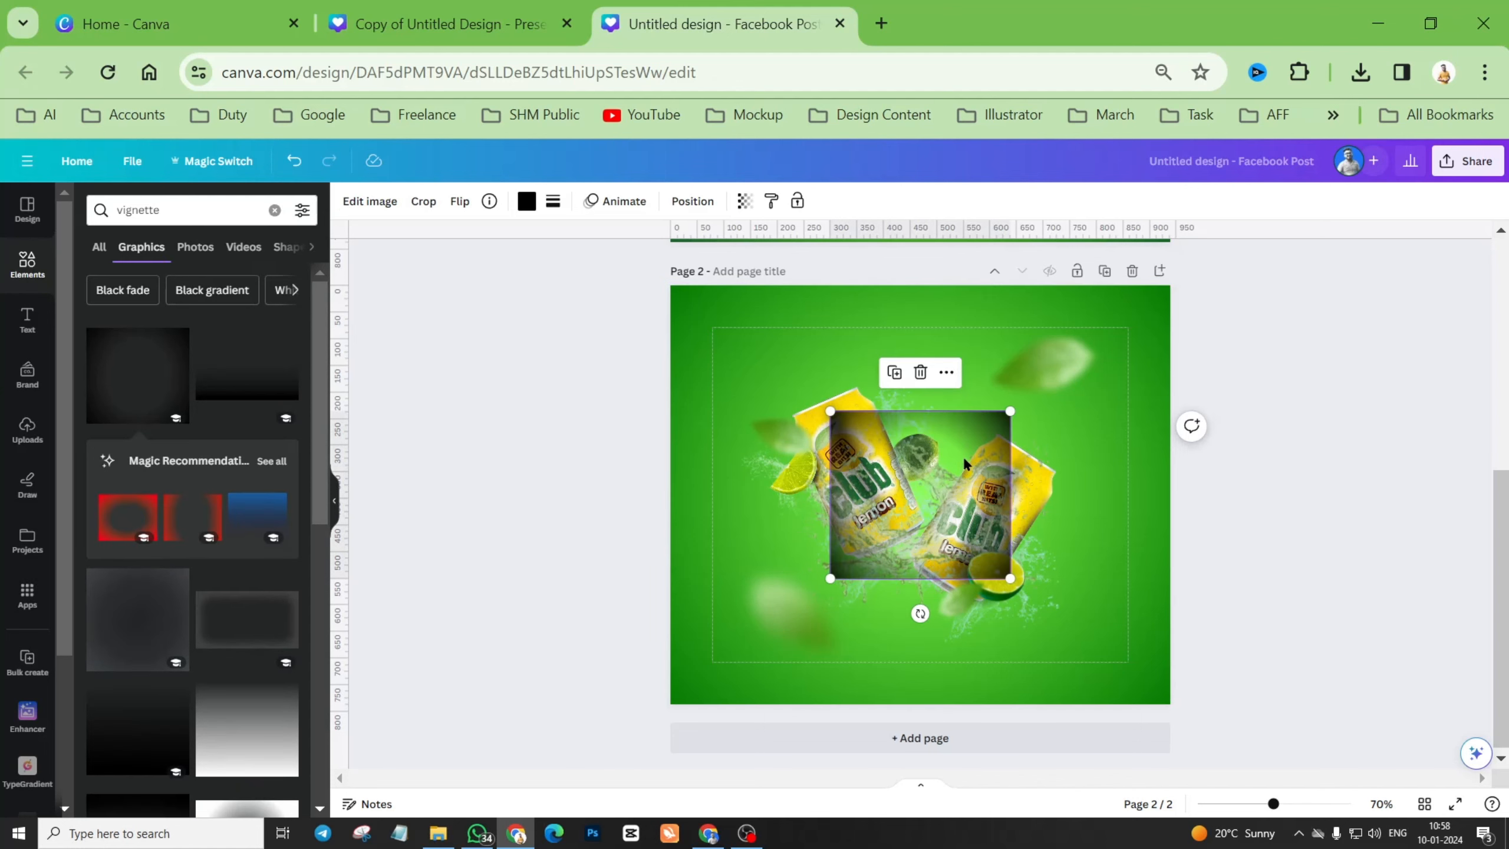
# Enlarge the vignette to about 958 × 891 px so it covers all of page 2, aligned to the page's left edge.
pyautogui.moveTo(977, 426); pyautogui.dragTo(823, 302)
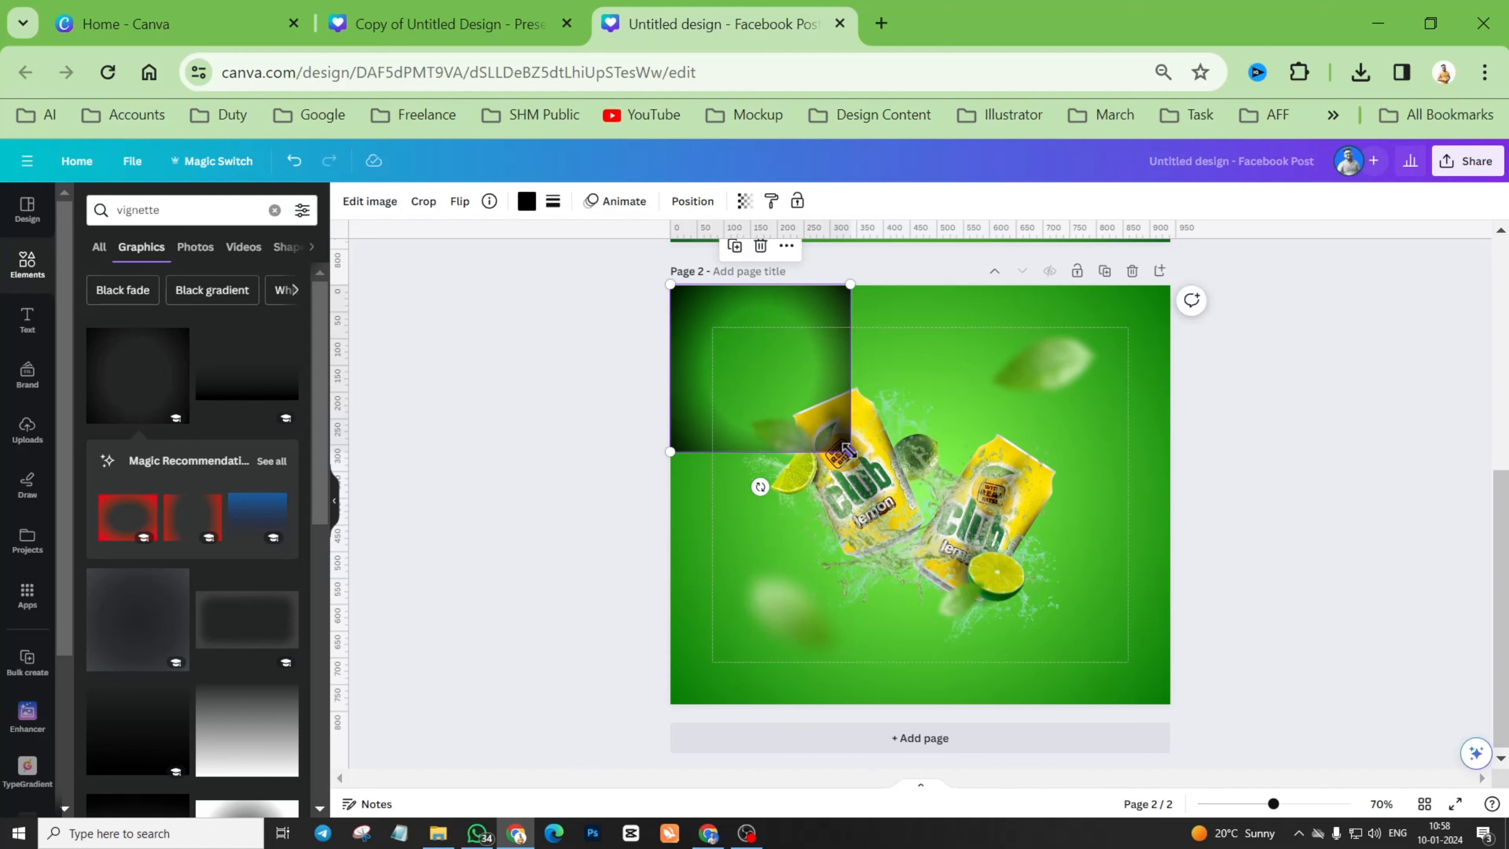
pyautogui.moveTo(850, 450); pyautogui.dragTo(1187, 746)
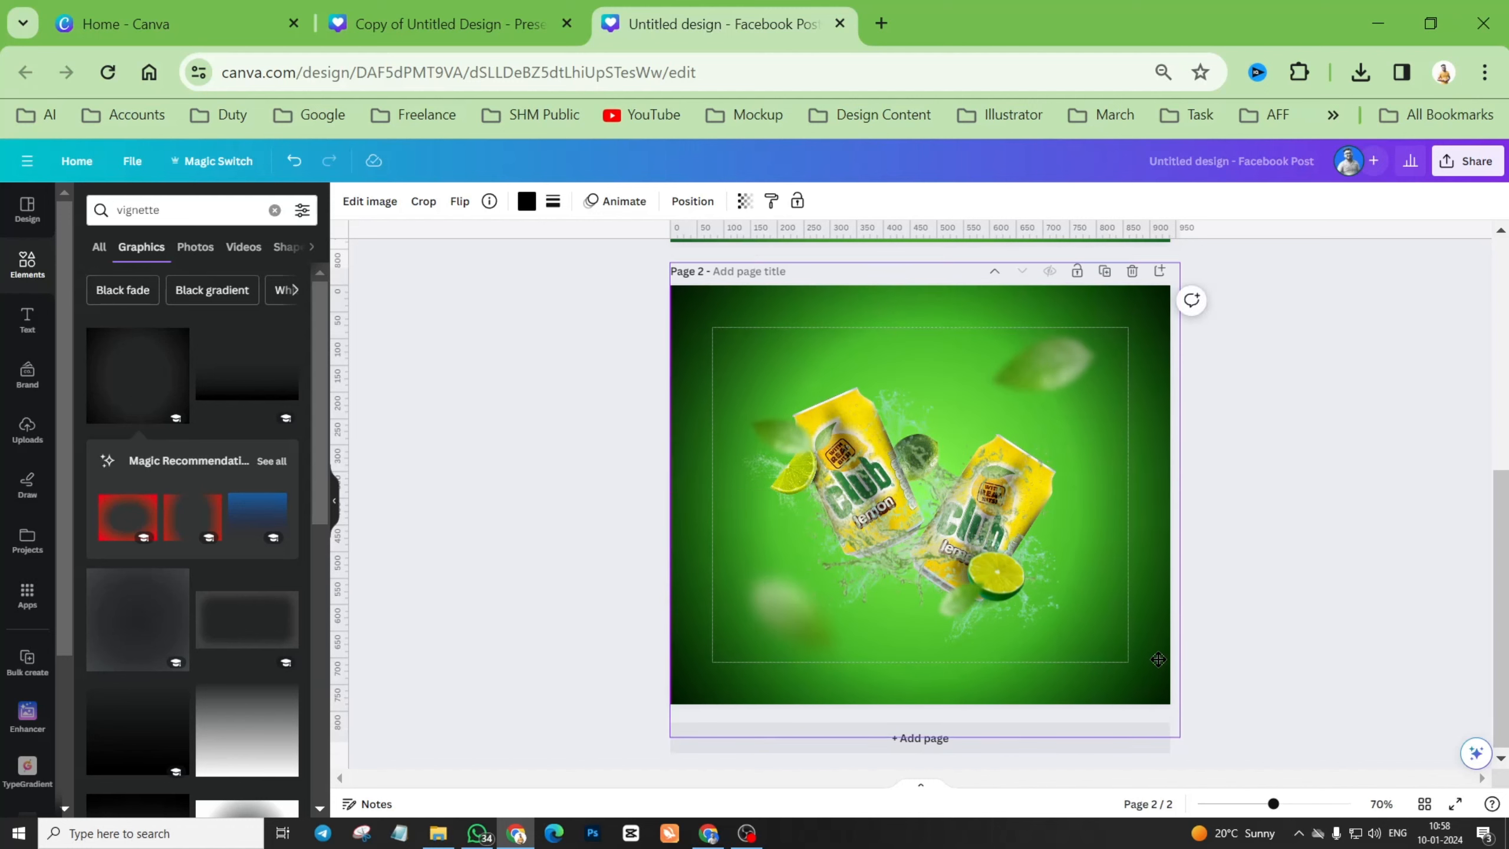
pyautogui.moveTo(1163, 689); pyautogui.dragTo(1158, 653)
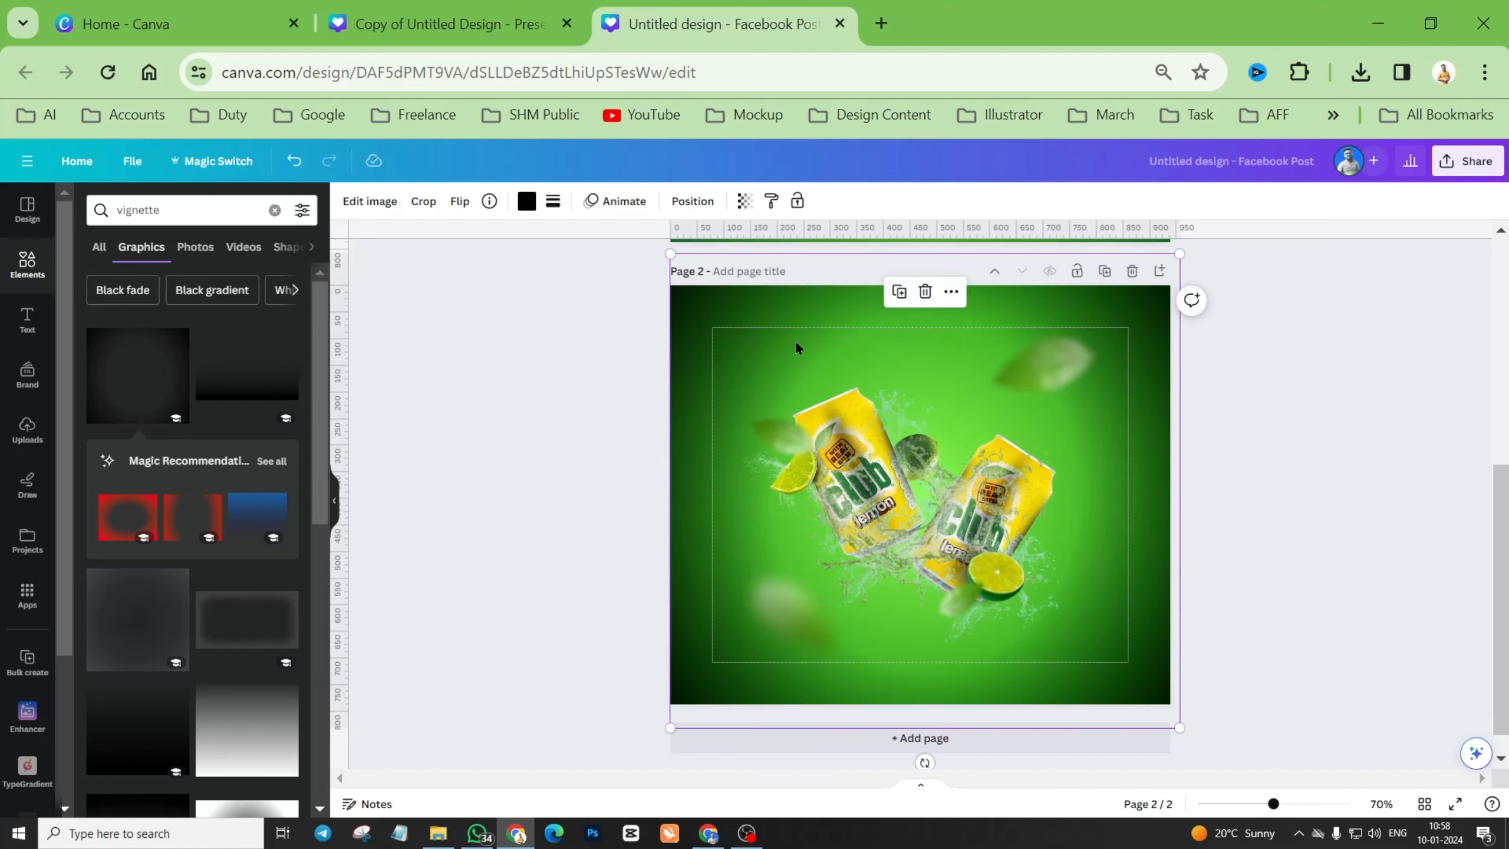
# Send the vignette behind all other elements on page 2 and set its transparency to 42.
pyautogui.click(692, 213)
pyautogui.click(250, 241)
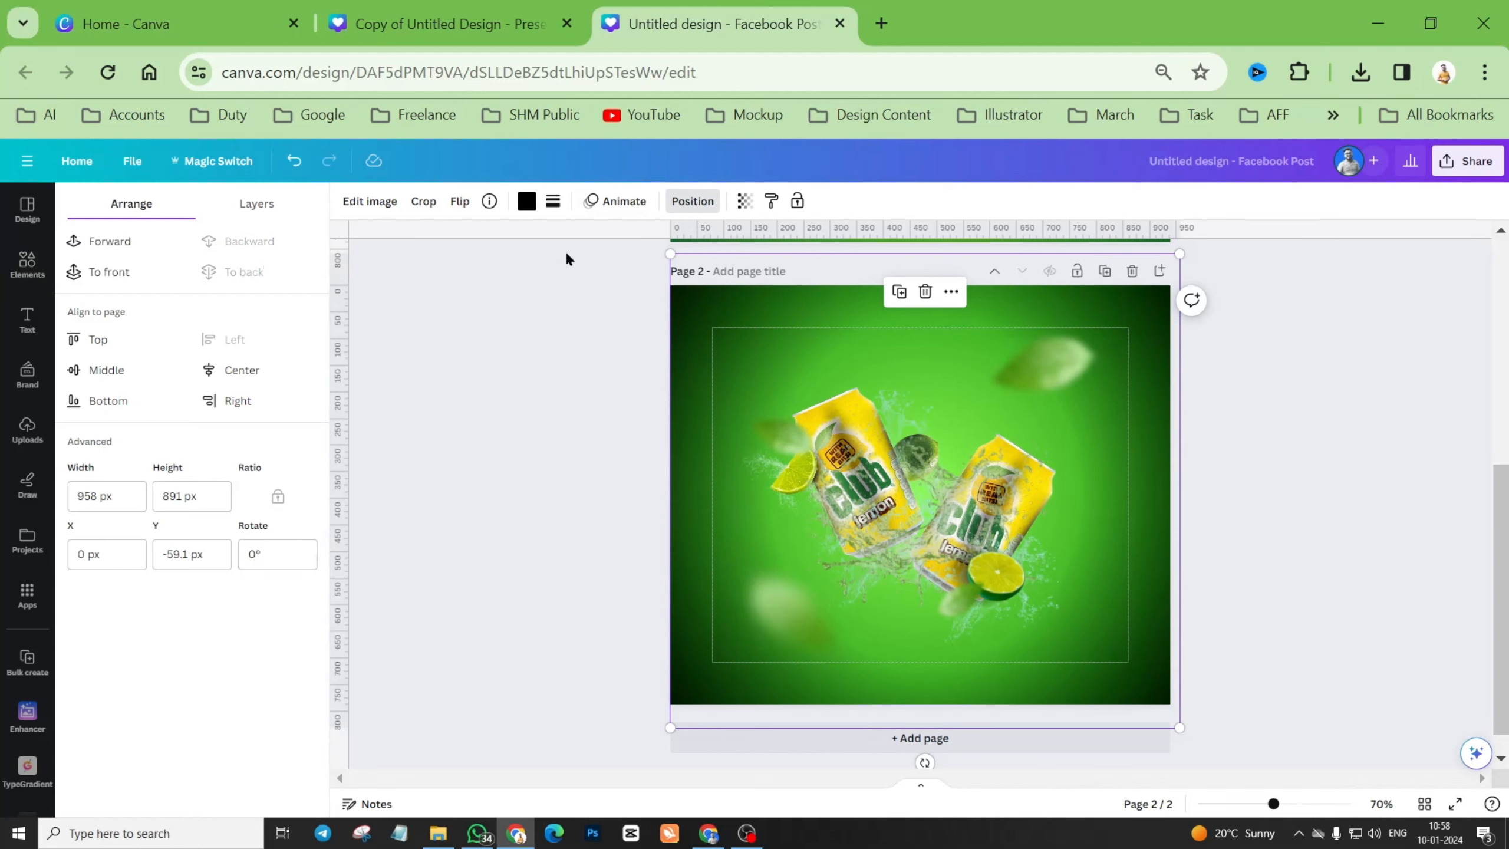
pyautogui.click(744, 208)
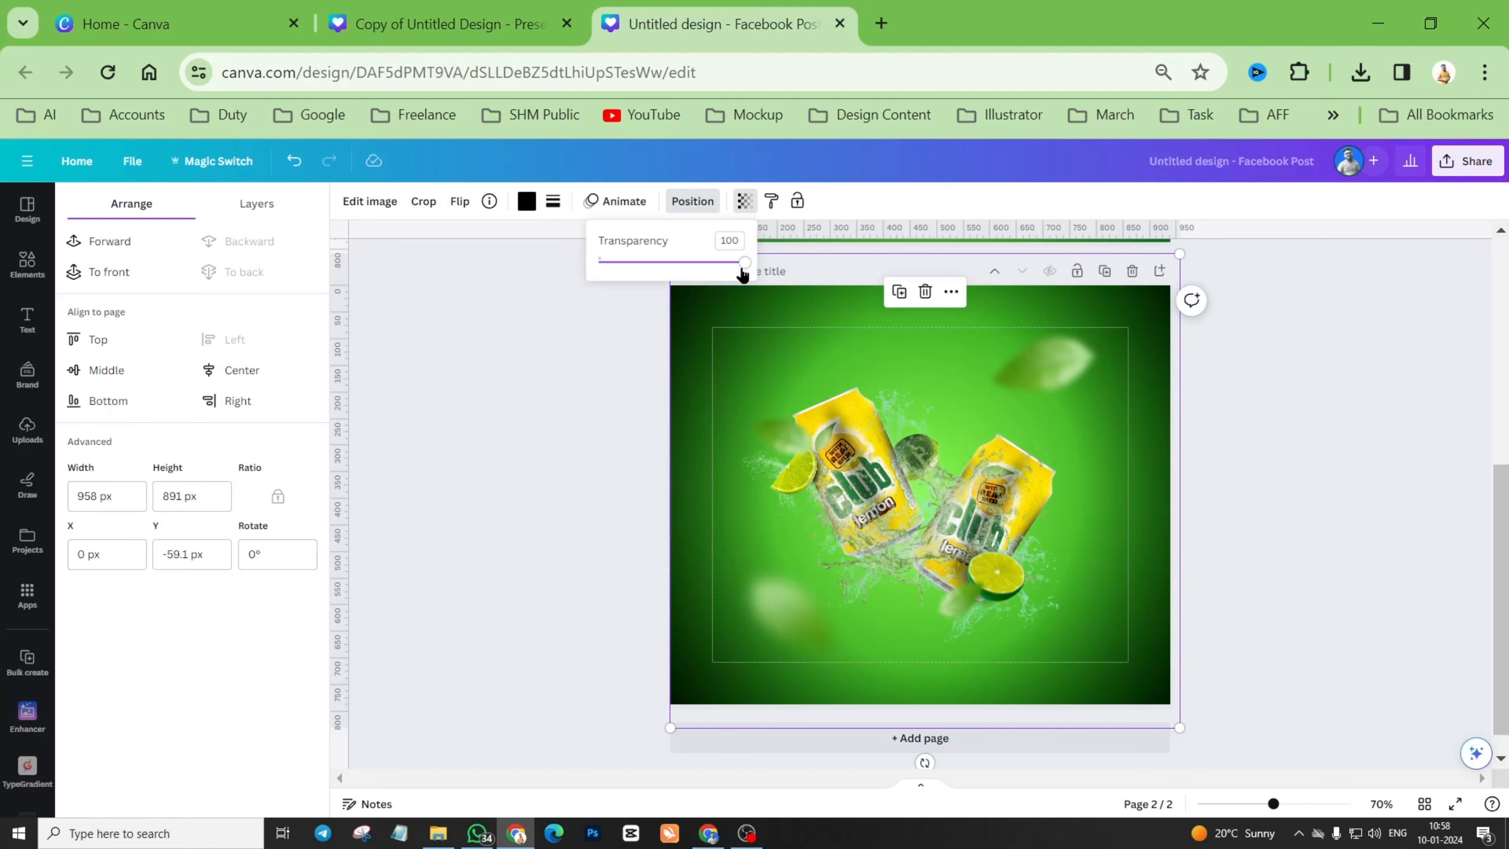
pyautogui.moveTo(744, 264); pyautogui.dragTo(659, 284)
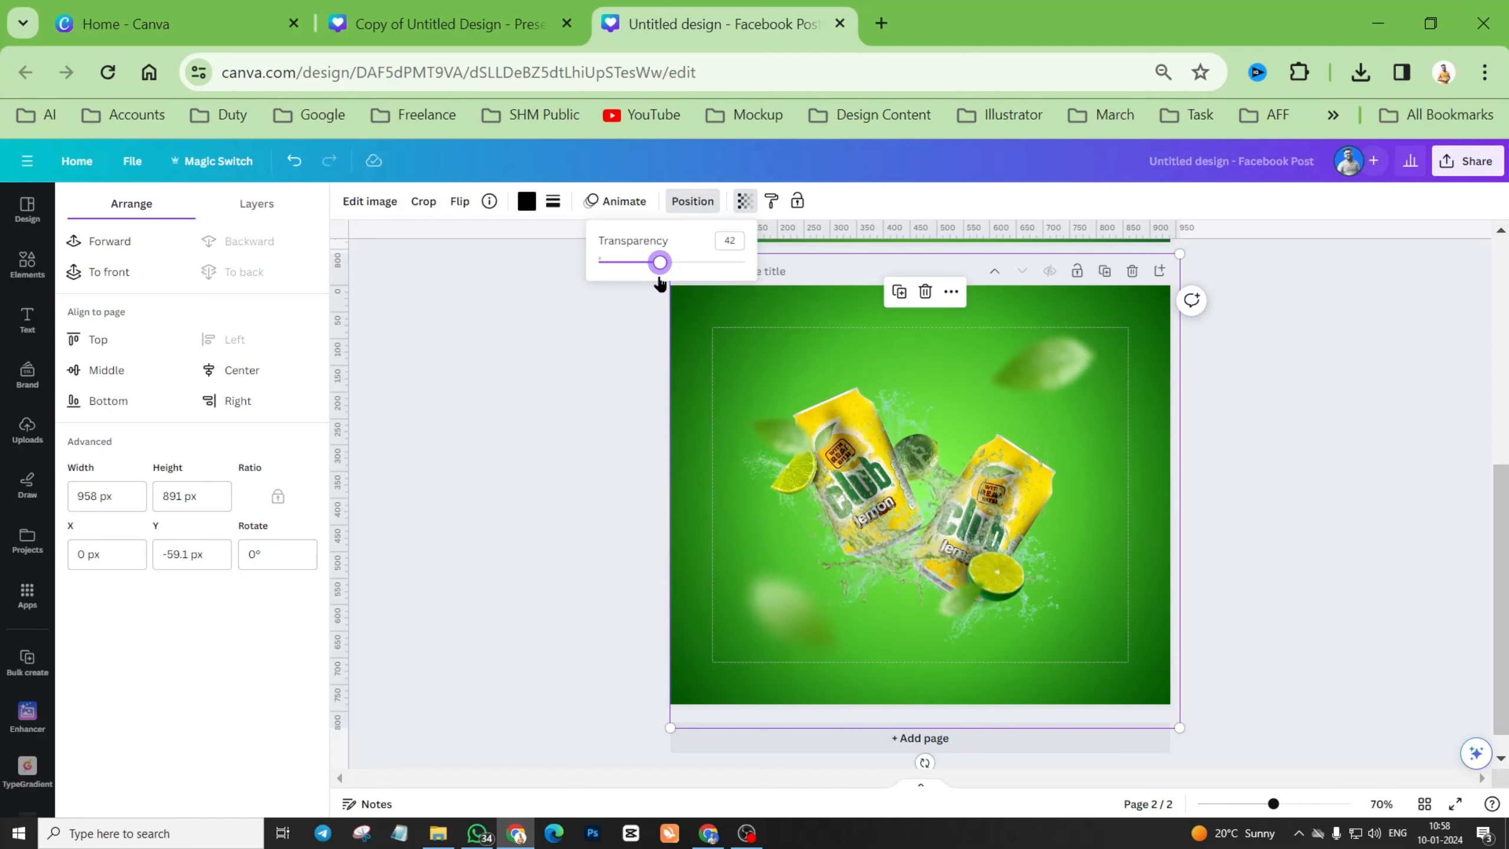
pyautogui.click(1383, 453)
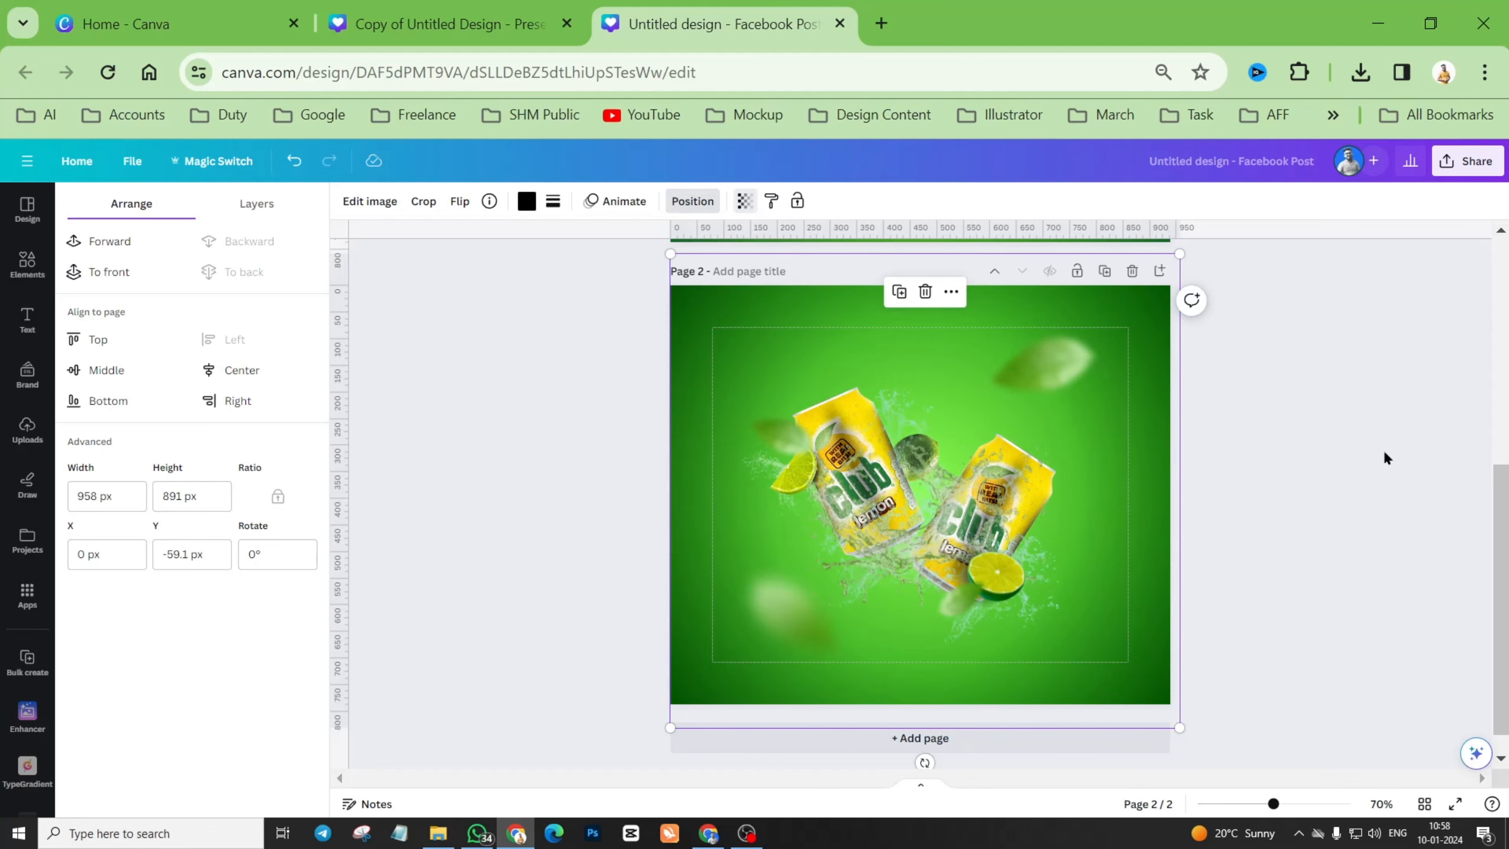
pyautogui.click(1384, 453)
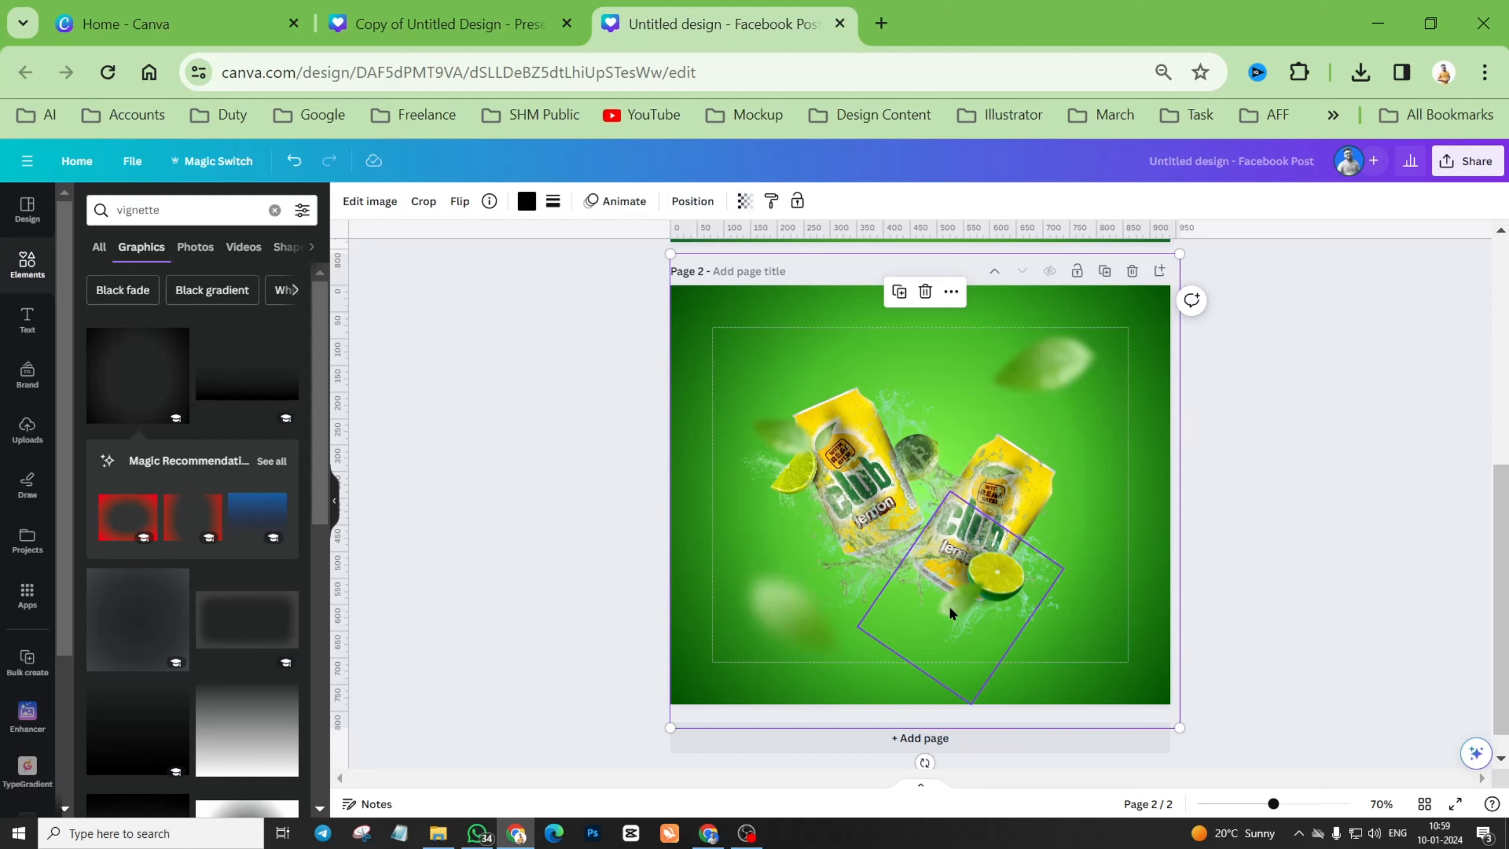
# Search the element graphics for "shadow" and insert the small, thin, soft-edged oval shadow on page 2.
pyautogui.scroll(5, 512, 329)
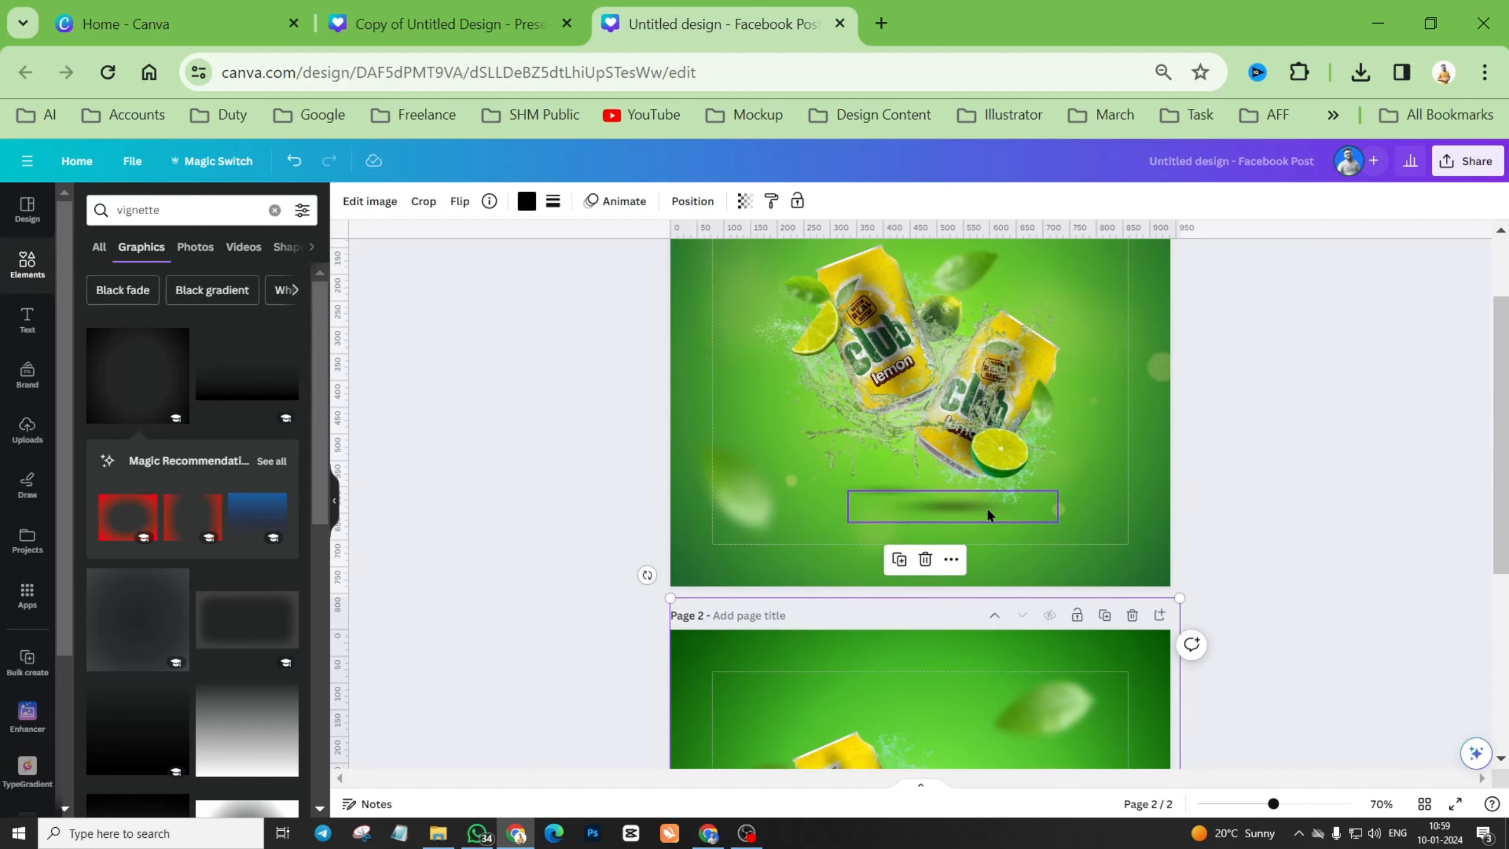
pyautogui.scroll(-4, 987, 507)
pyautogui.scroll(-2, 1212, 606)
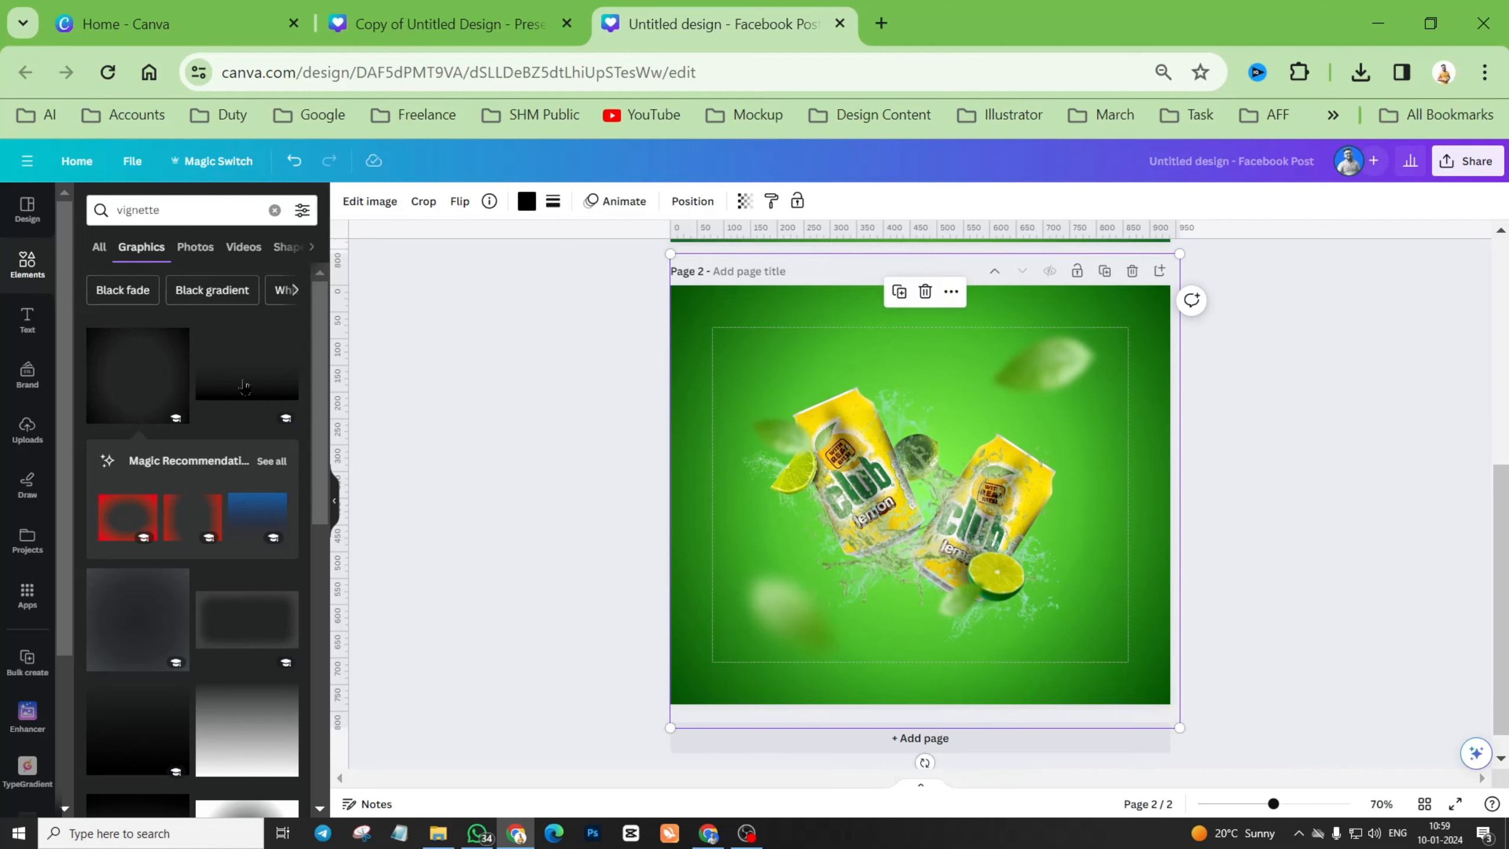
pyautogui.click(167, 211)
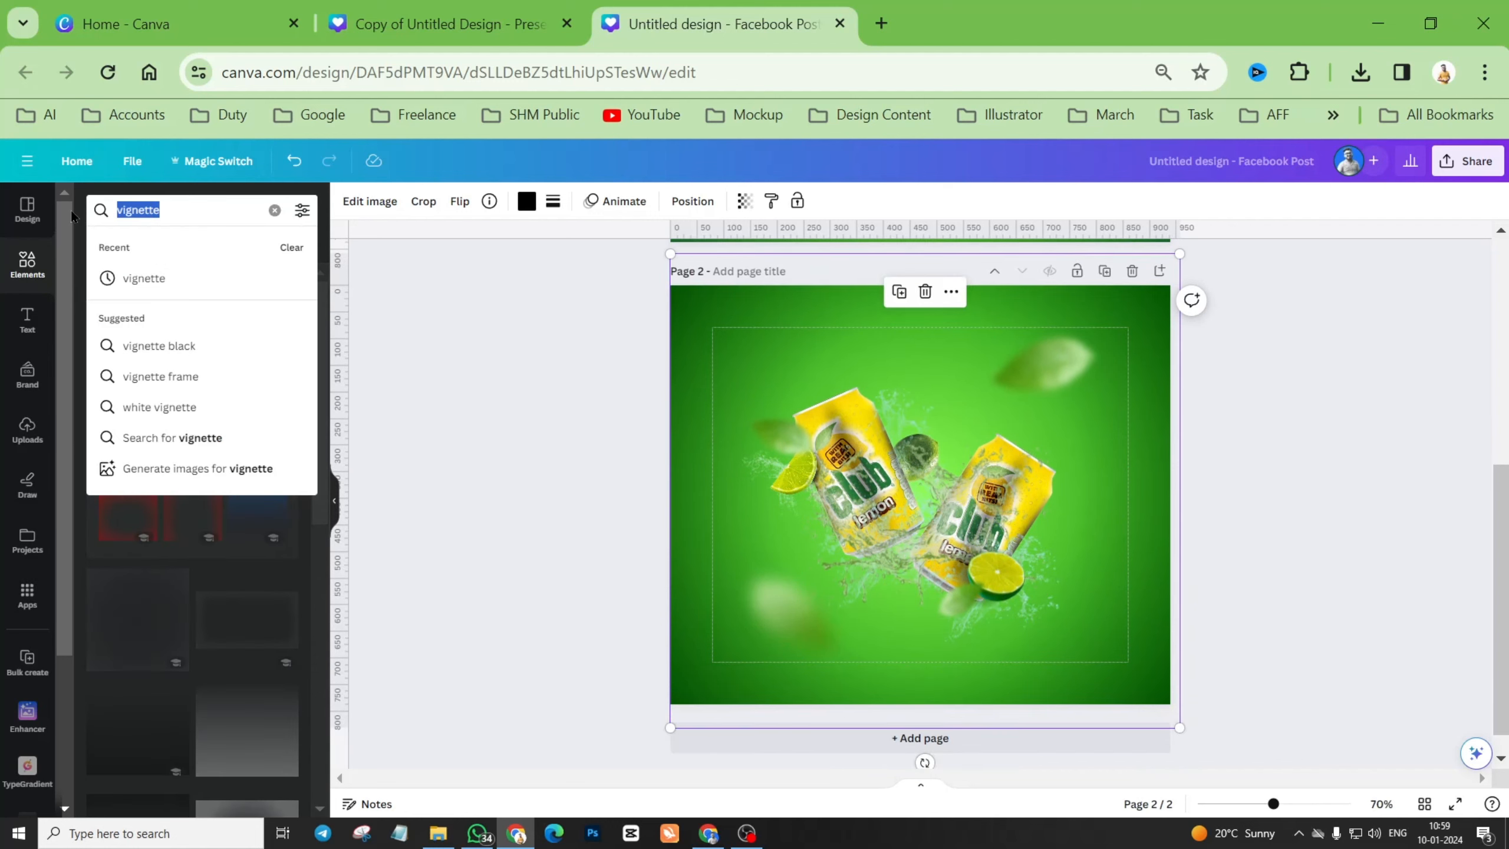
pyautogui.write('shadow')
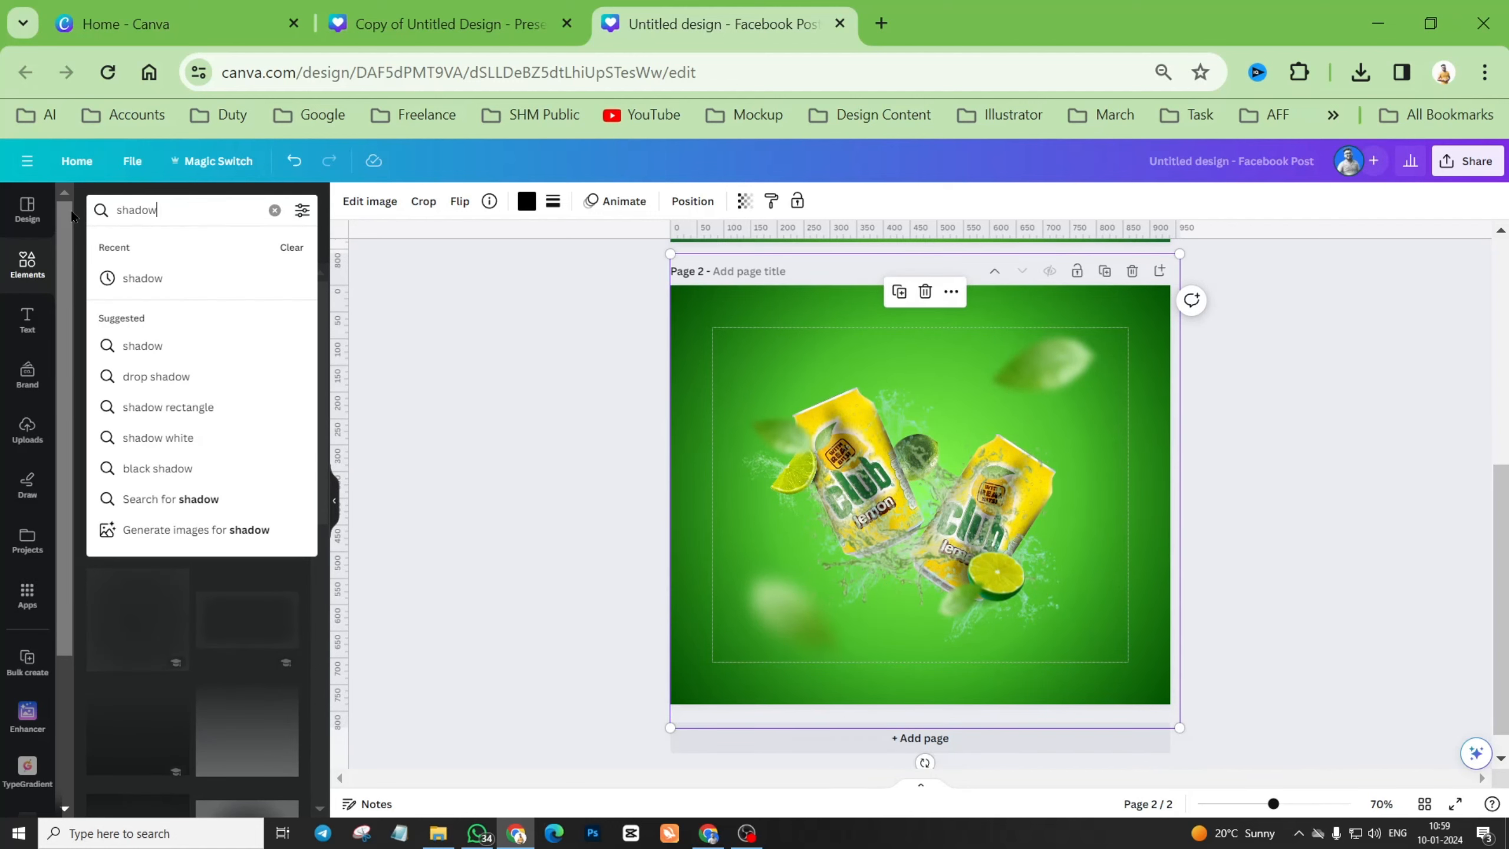
pyautogui.press('Return')
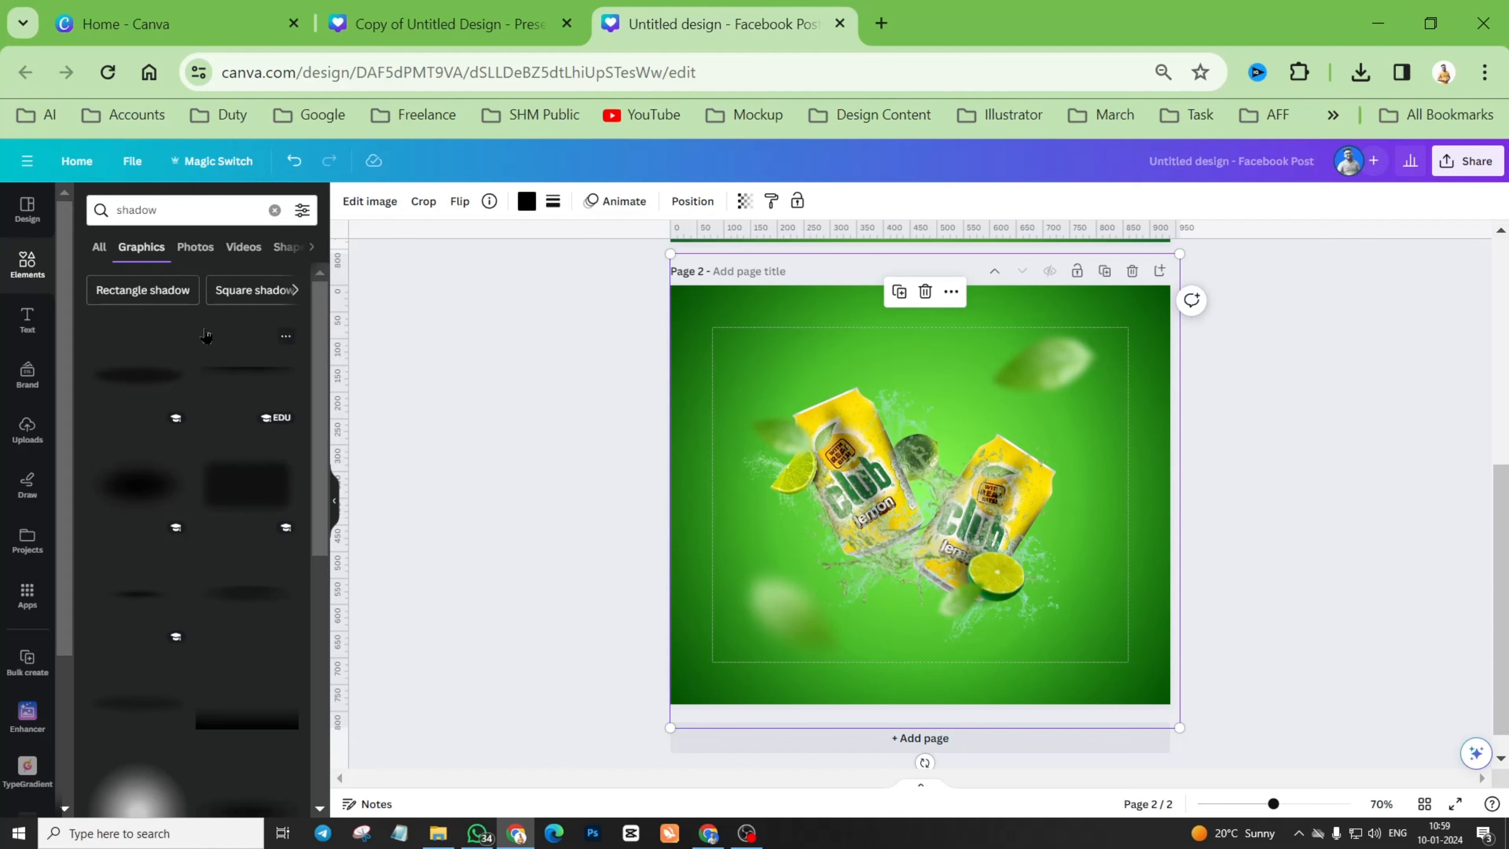
pyautogui.click(137, 600)
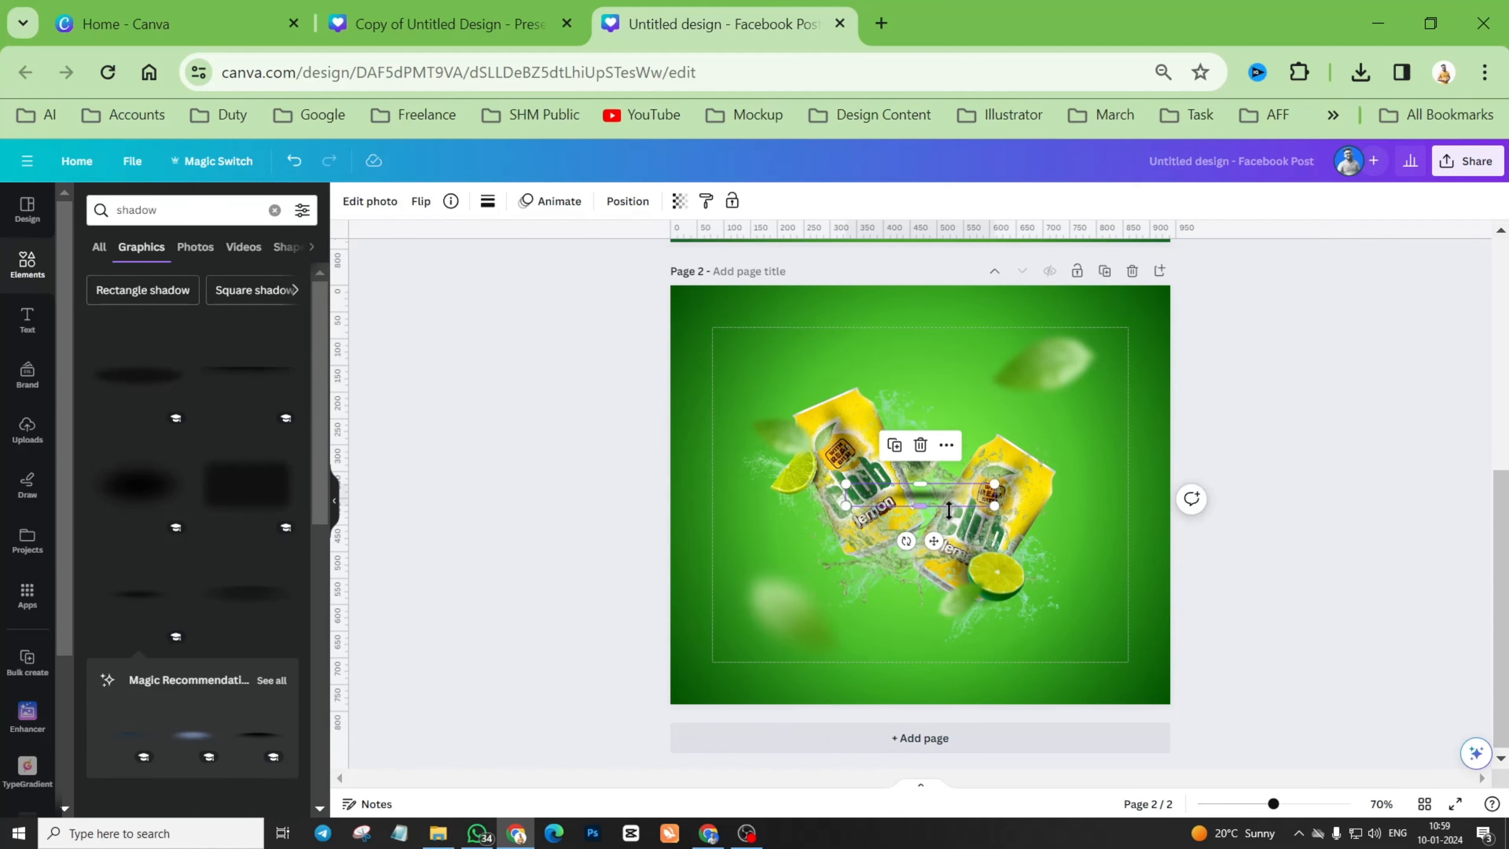
# Place the shadow beneath the right can, enlarged to roughly span the gap under it, and set its transparency to 49.
pyautogui.moveTo(934, 541); pyautogui.dragTo(952, 677)
pyautogui.scroll(5, 952, 677)
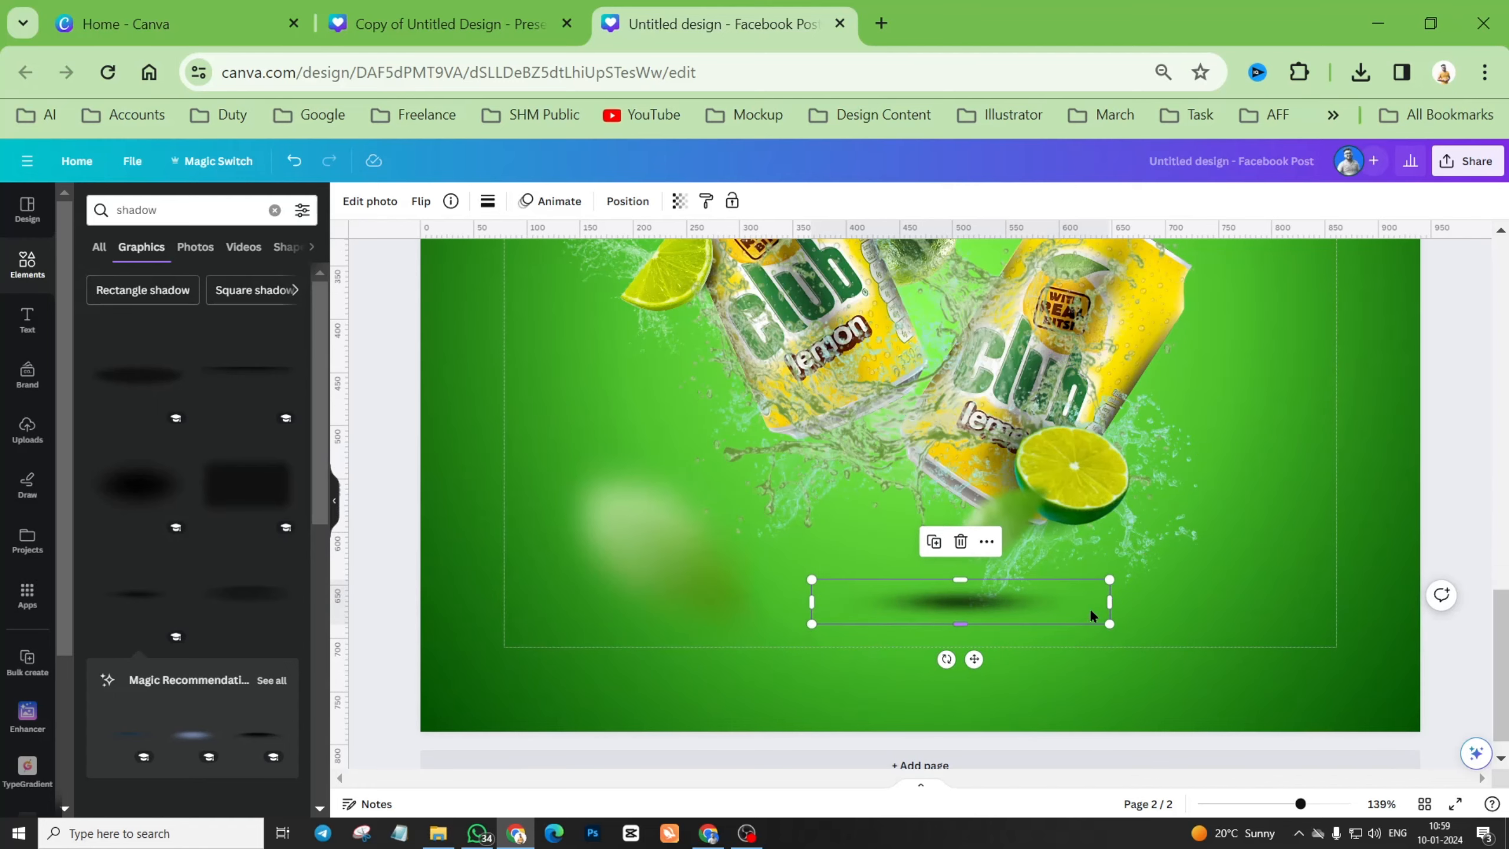
pyautogui.moveTo(1108, 579); pyautogui.dragTo(1029, 591)
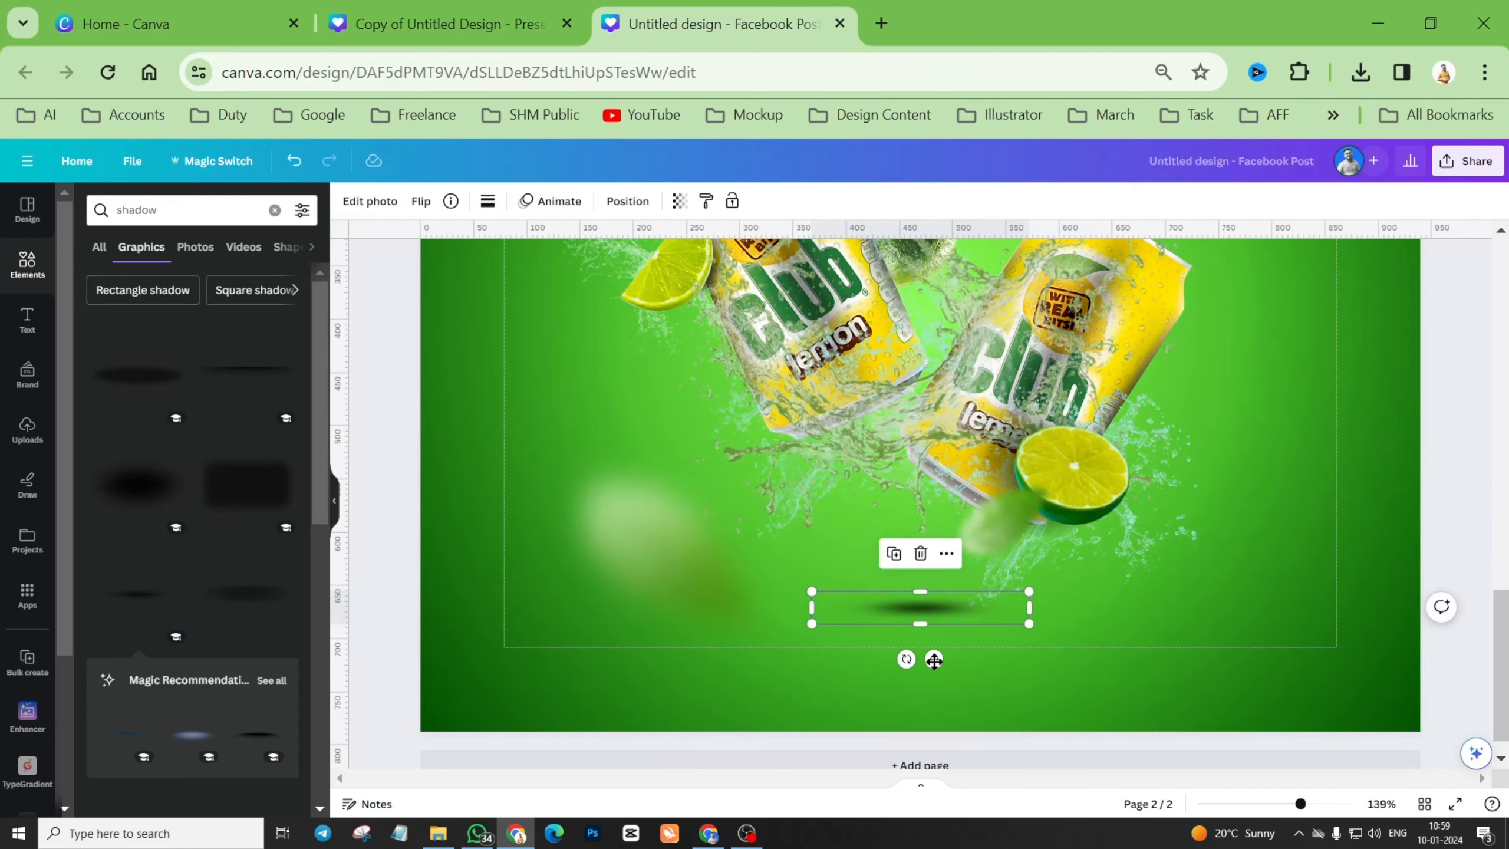
pyautogui.moveTo(933, 659); pyautogui.dragTo(983, 659)
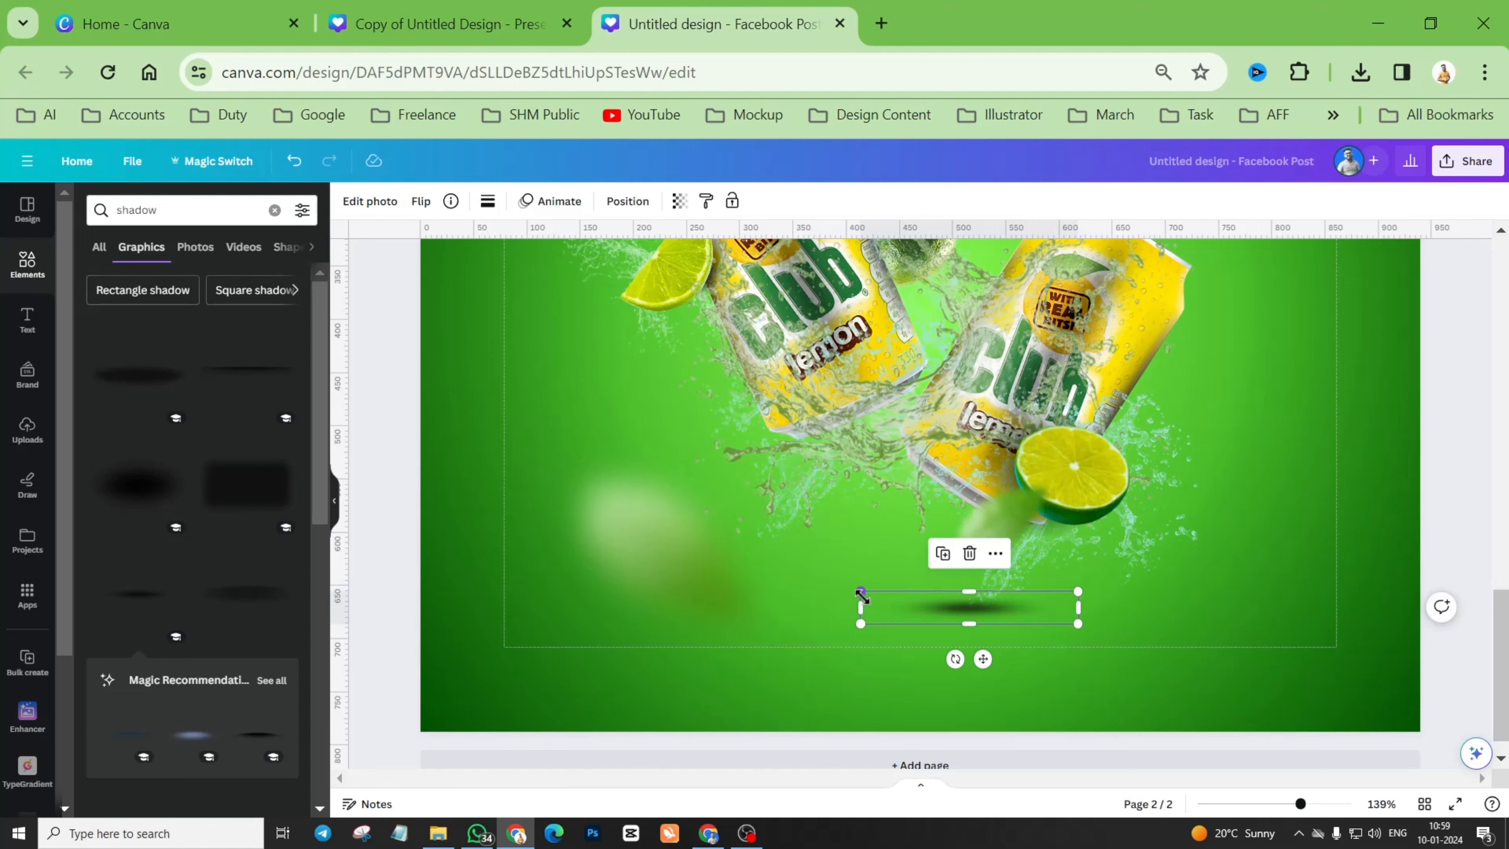
pyautogui.moveTo(860, 596); pyautogui.dragTo(697, 568)
pyautogui.moveTo(919, 590); pyautogui.dragTo(986, 596)
pyautogui.click(679, 201)
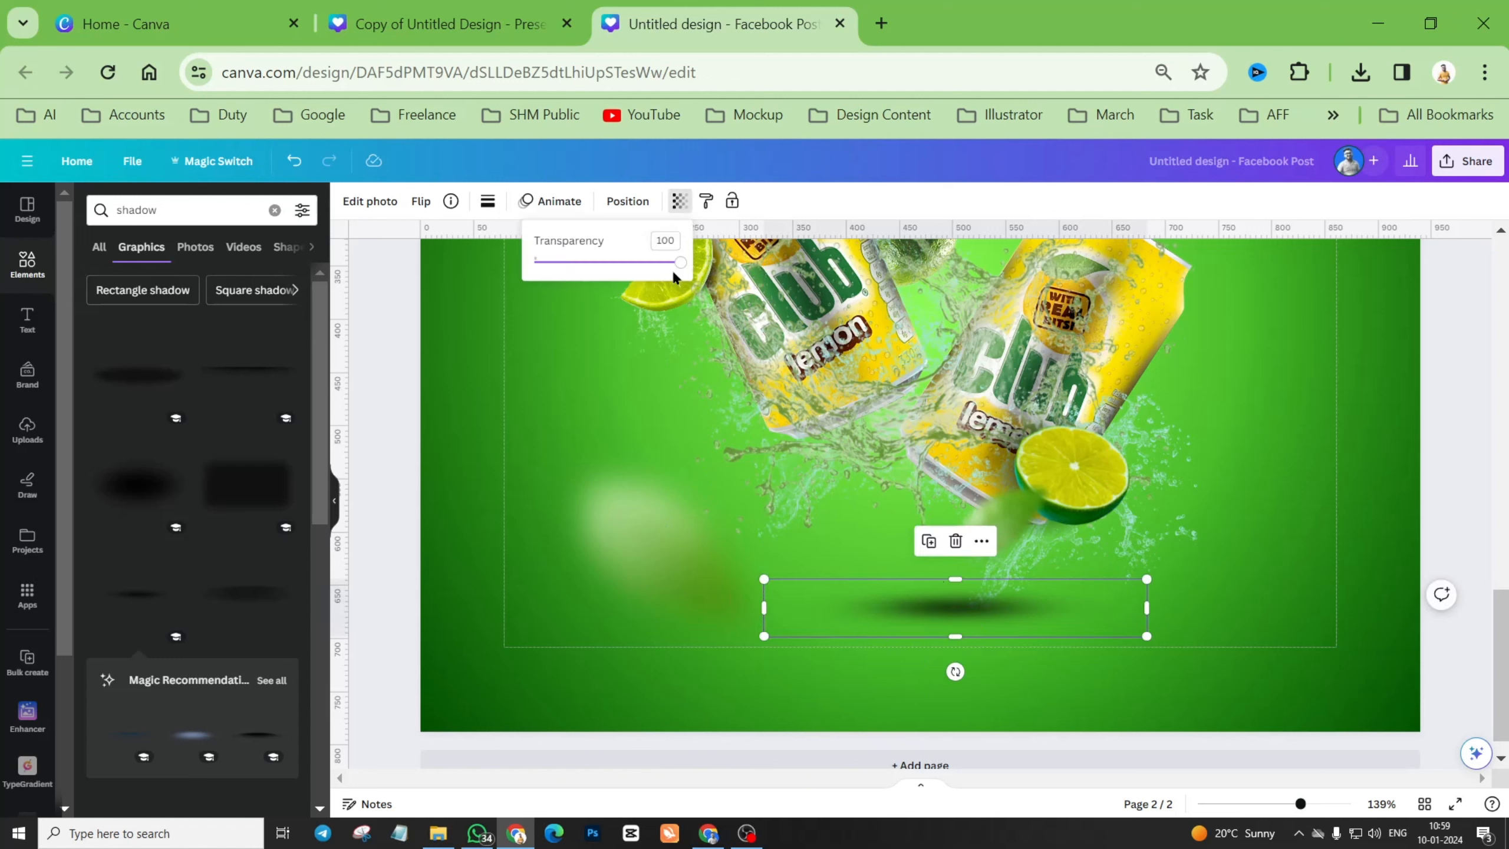
pyautogui.moveTo(676, 262); pyautogui.dragTo(606, 268)
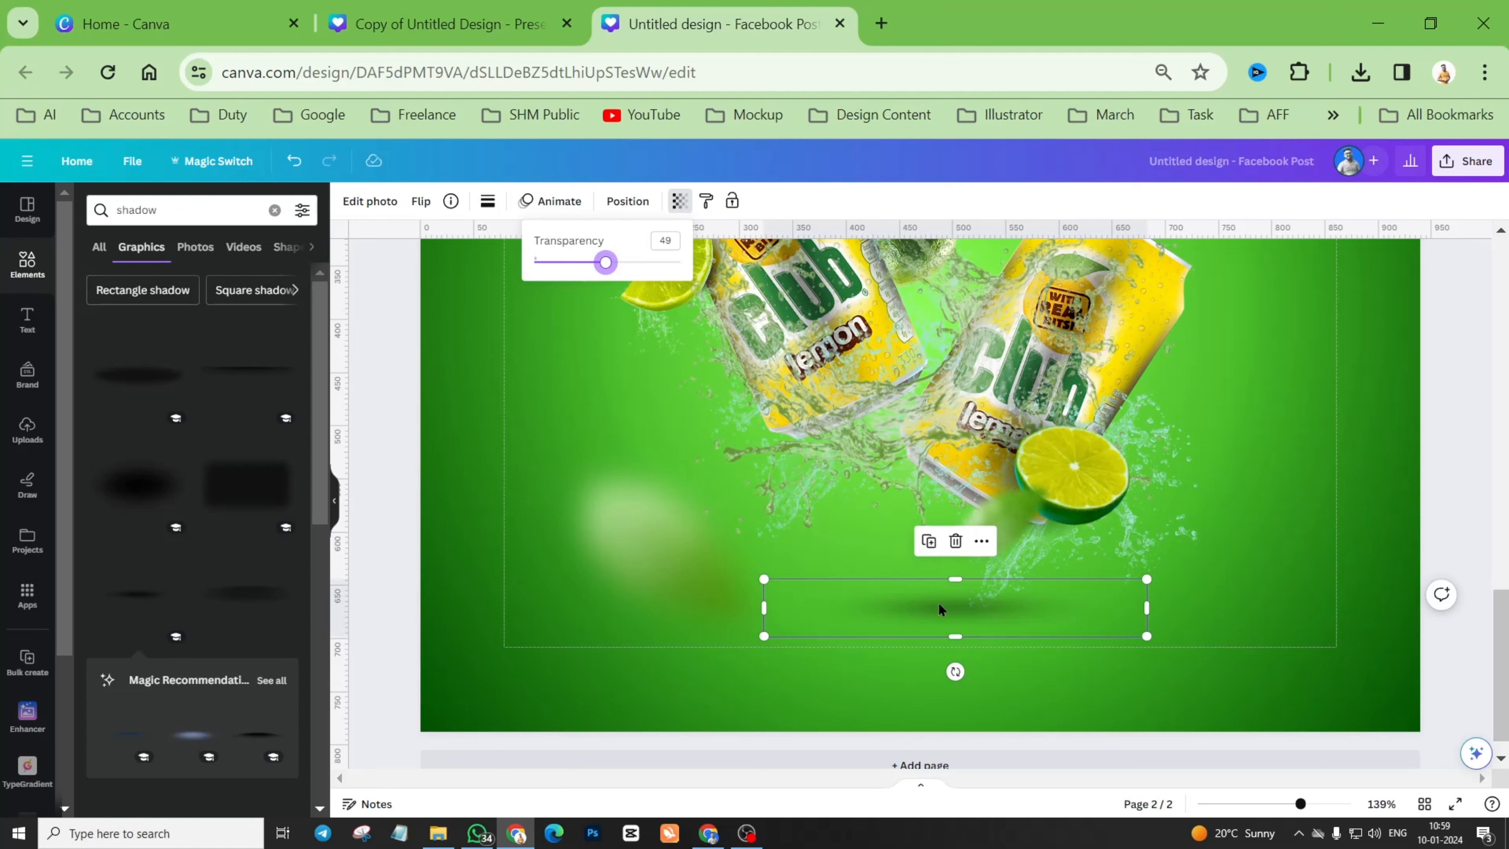
# Place a smaller copy of the shadow beneath the left can, slightly above the first one, and preview page 2 in full screen.
pyautogui.moveTo(938, 608); pyautogui.dragTo(847, 565)
pyautogui.moveTo(1050, 597); pyautogui.dragTo(956, 582)
pyautogui.moveTo(850, 559)
pyautogui.mouseDown()
pyautogui.moveTo(883, 560)
pyautogui.moveTo(864, 560)
pyautogui.mouseUp()
pyautogui.scroll(-5, 899, 564)
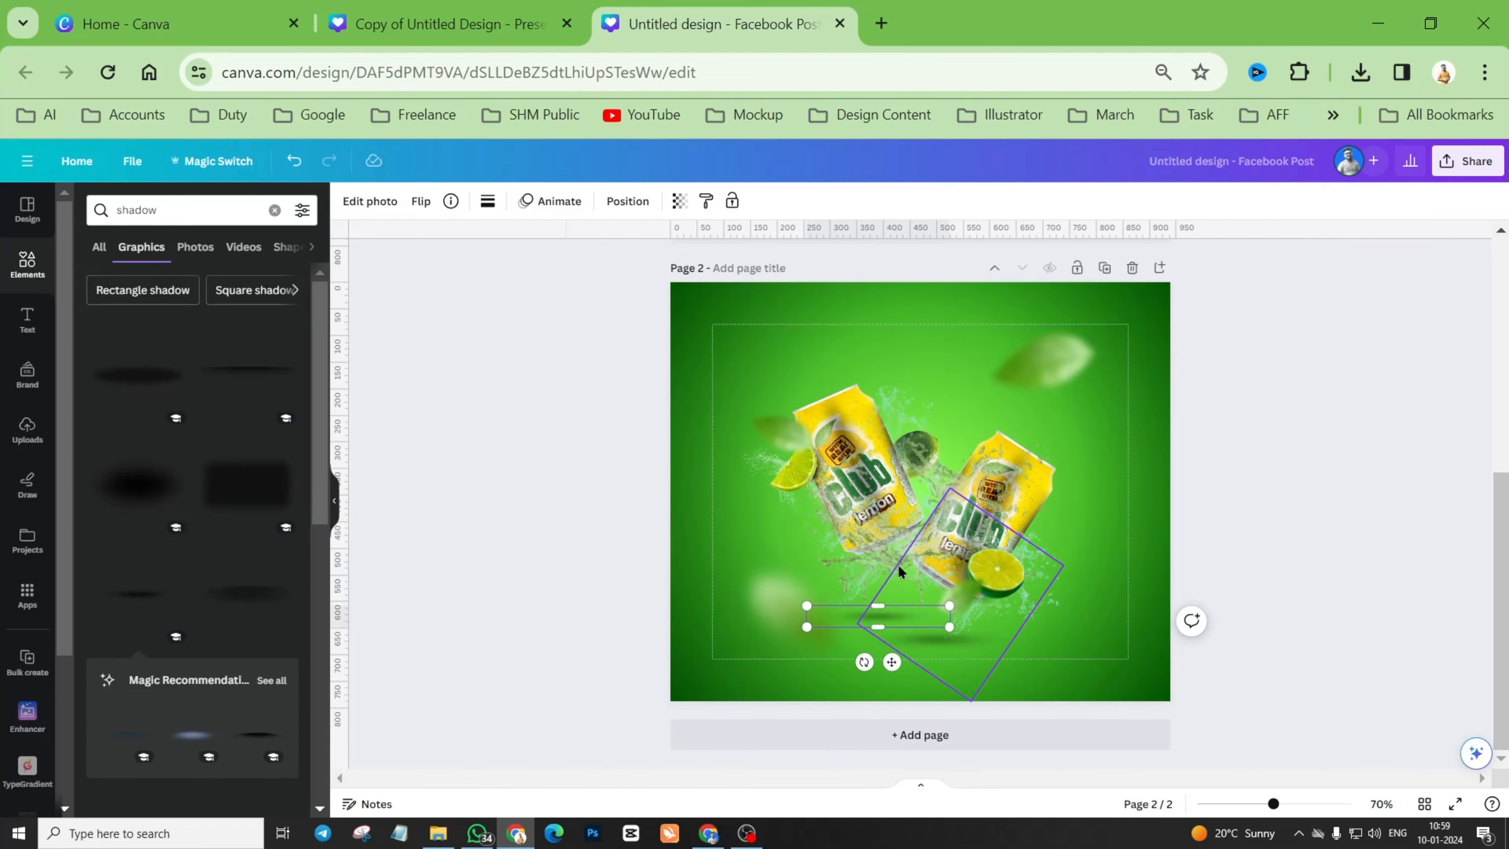
pyautogui.click(1302, 392)
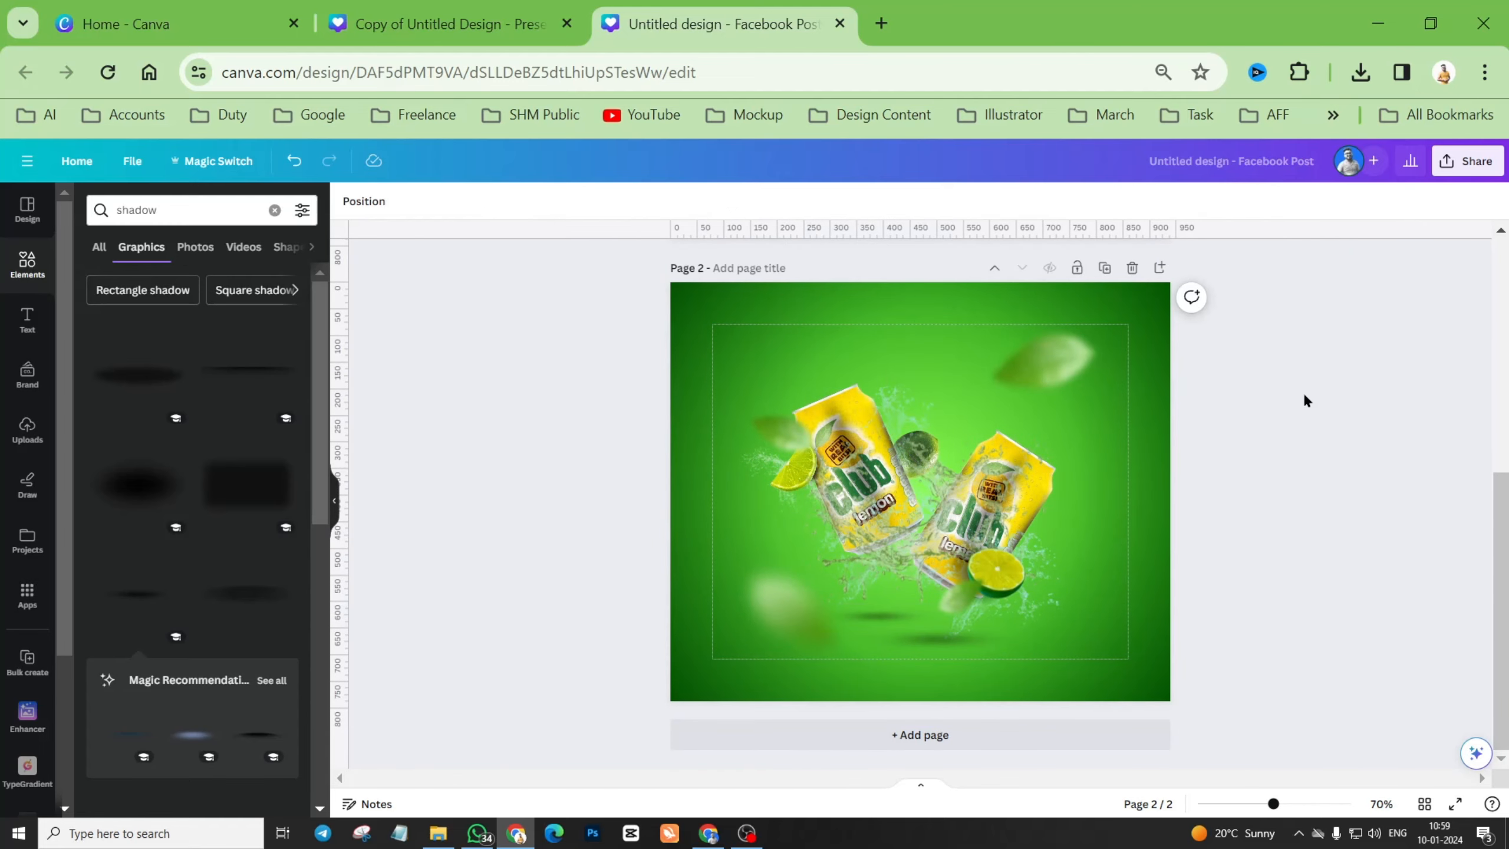
pyautogui.click(1460, 813)
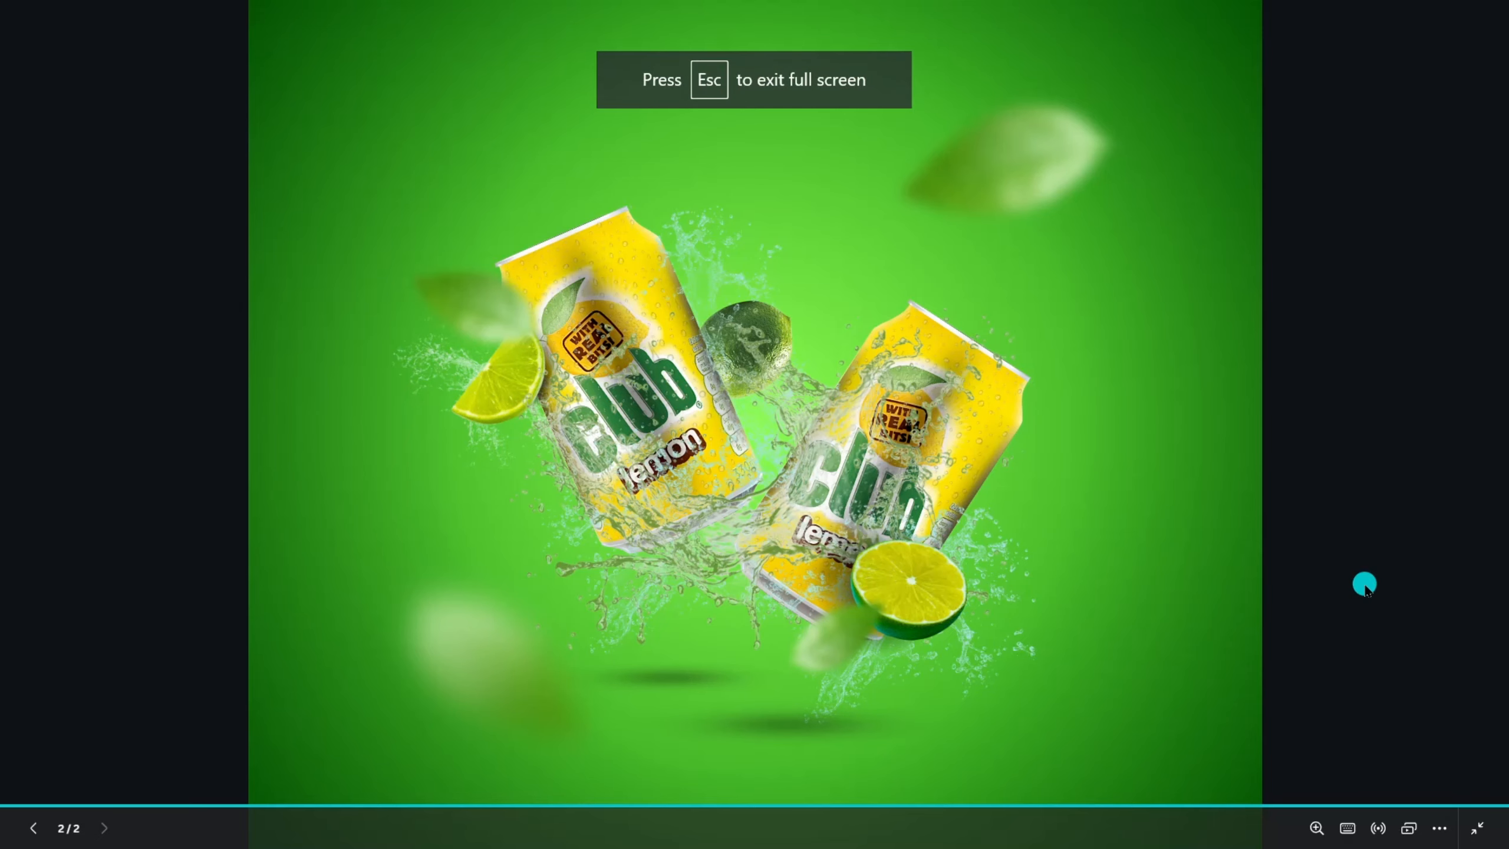